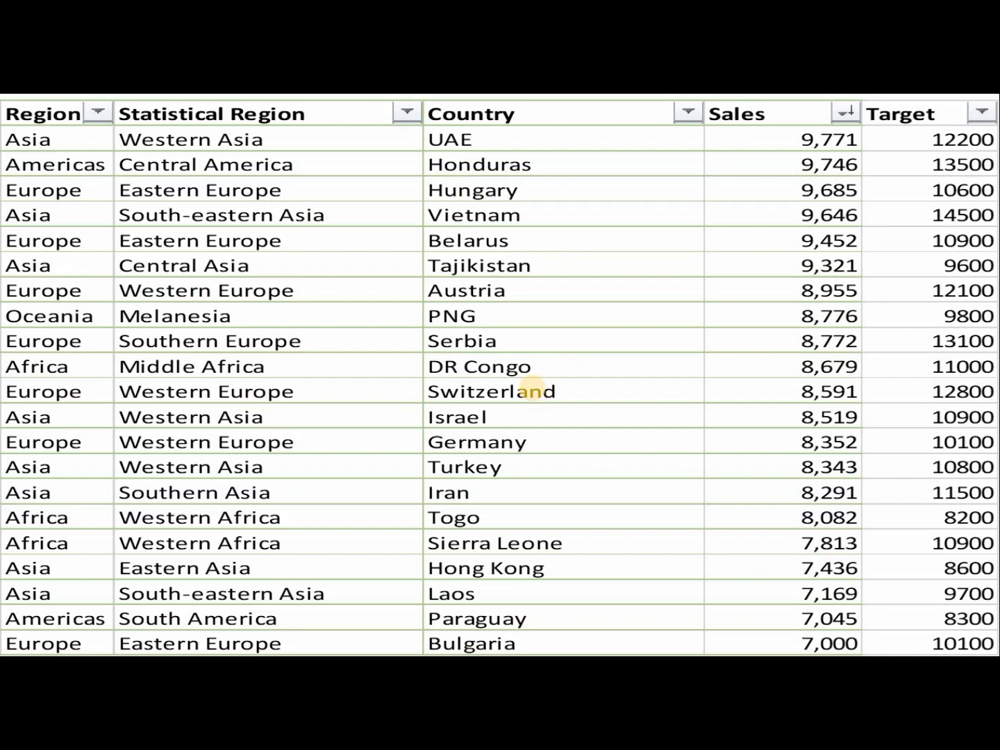
# Move past the preview slide to the 'Sample for dashboard' workbook's Raw Data sheet.
pyautogui.click(532, 388)
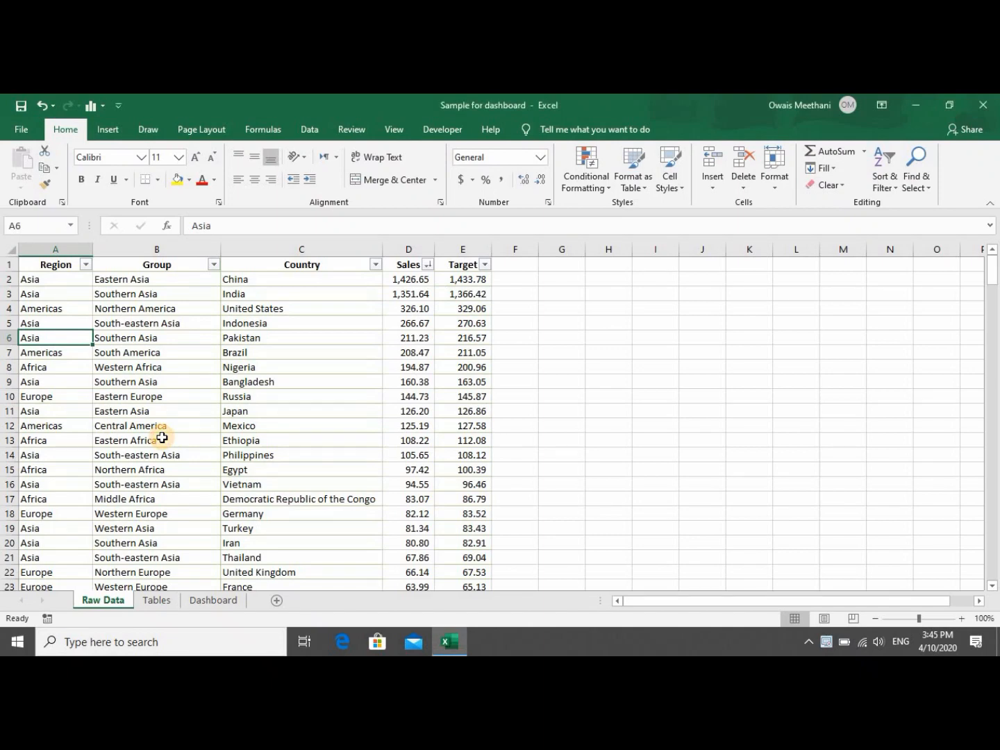
# Look over the India row's Group, Country, Sales and Target values on Raw Data.
pyautogui.press('Up')
pyautogui.press('Up')
pyautogui.press('Up')
pyautogui.press('Right')
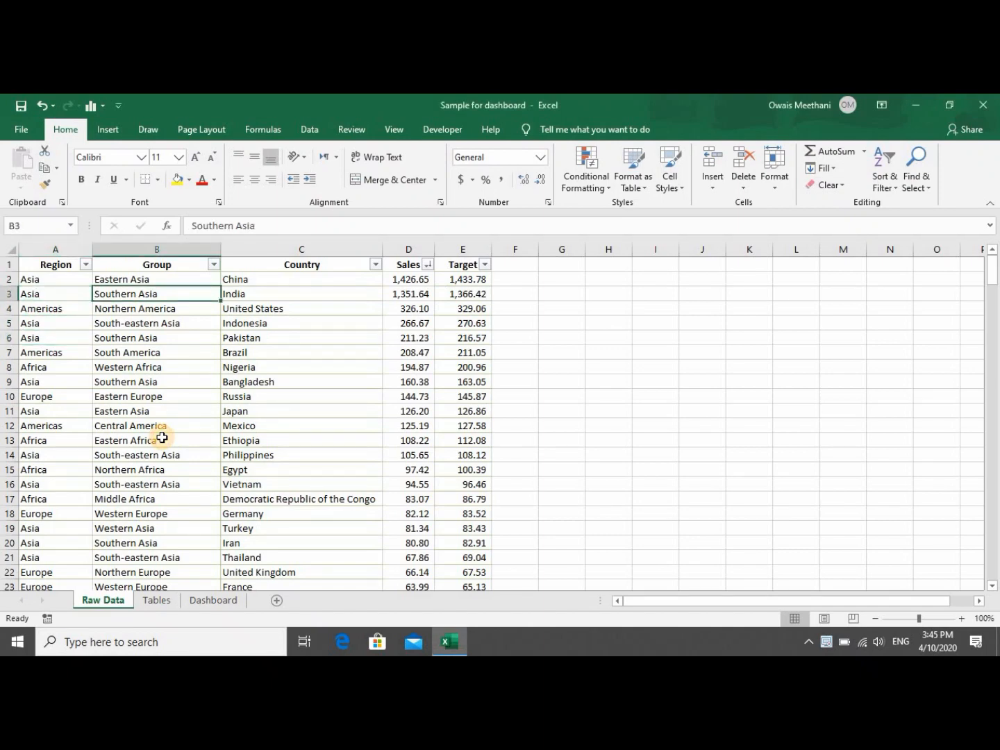
pyautogui.press('Right')
pyautogui.press('Right')
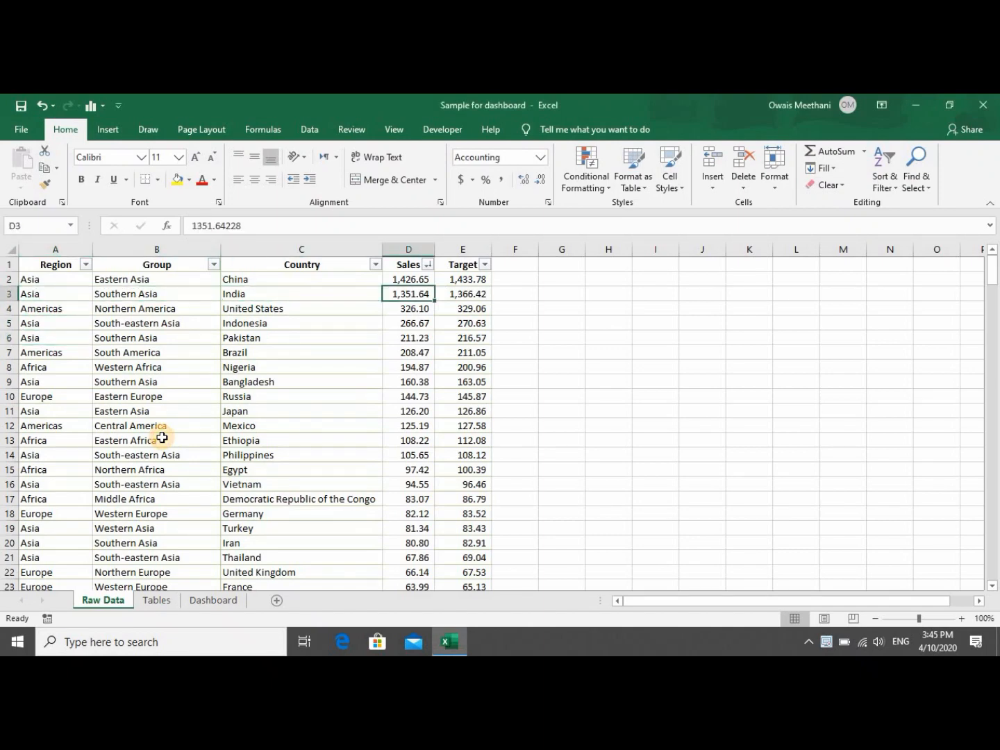
pyautogui.press('Right')
pyautogui.press('Left')
pyautogui.press('Left')
pyautogui.press('Up')
pyautogui.press('Up')
pyautogui.press('Right')
pyautogui.press('Right')
pyautogui.press('Down')
pyautogui.press('Down')
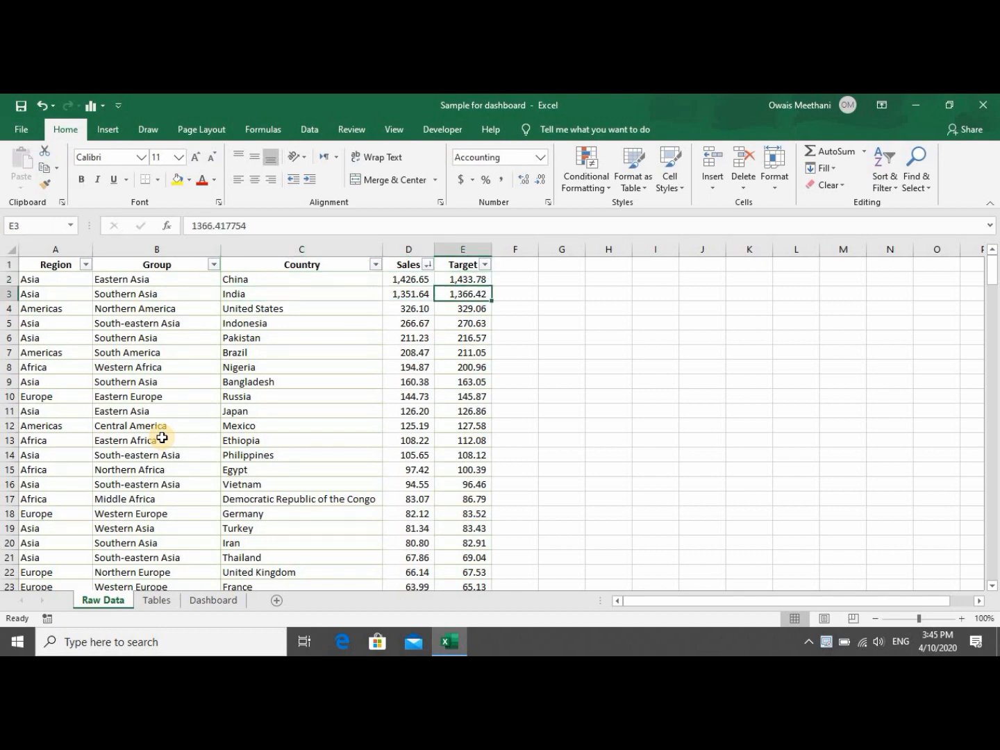
pyautogui.press('Left')
pyautogui.press('Left')
pyautogui.press('Left')
pyautogui.press('Left')
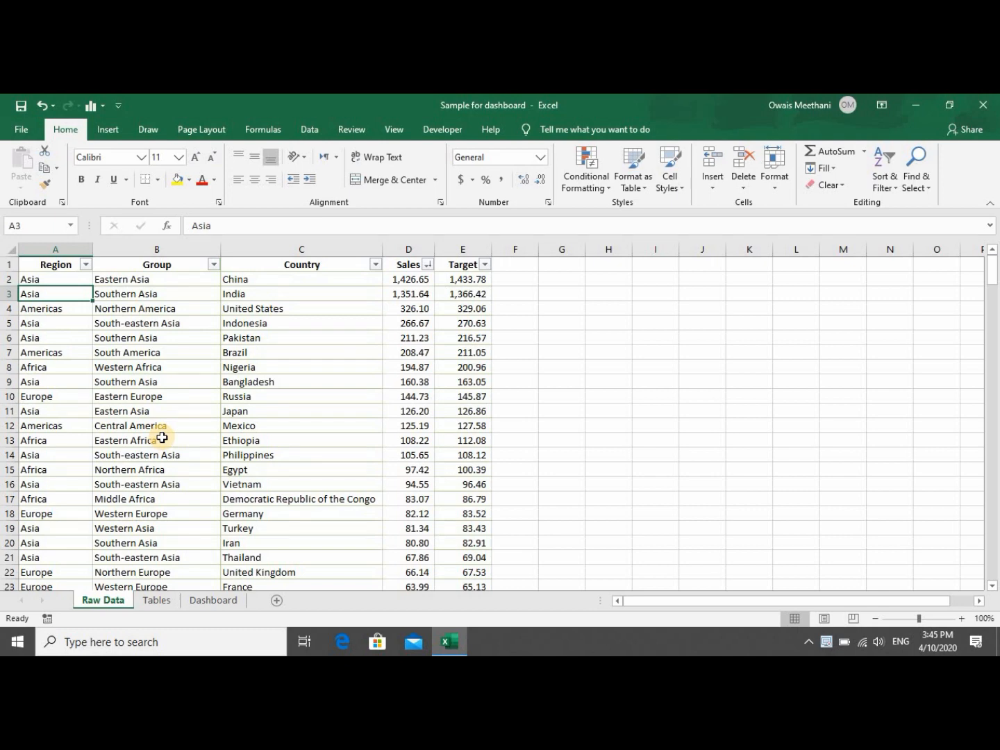
# Check where the Region values in column A end, then go to the Tables sheet.
pyautogui.press('Up')
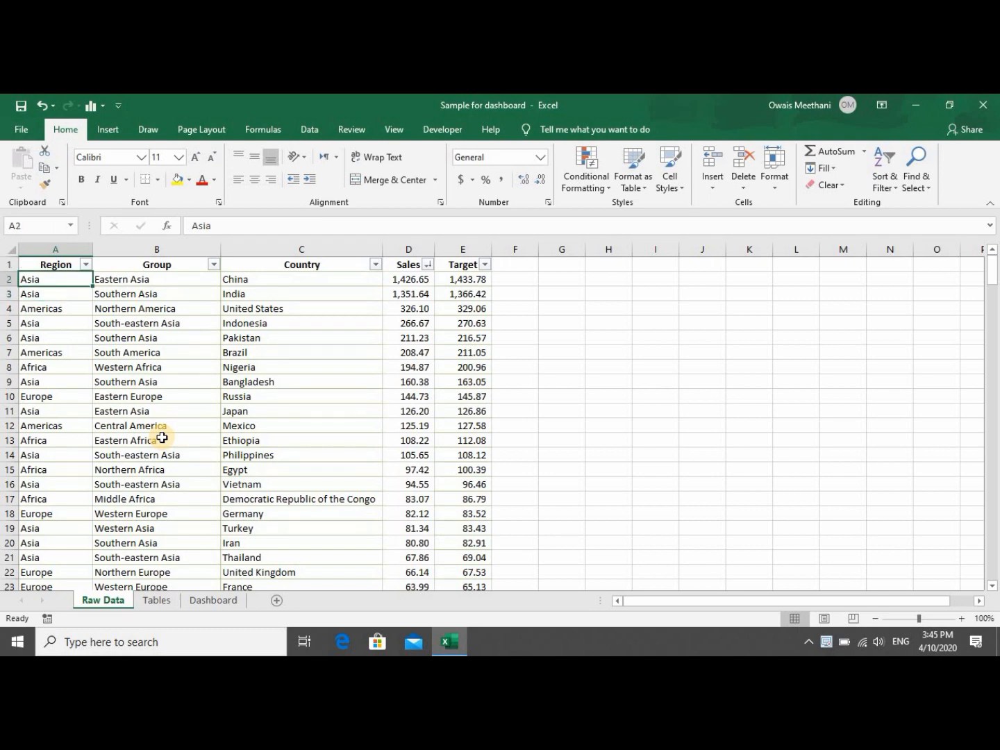
pyautogui.hotkey('ctrl', 'shift', 'Down')
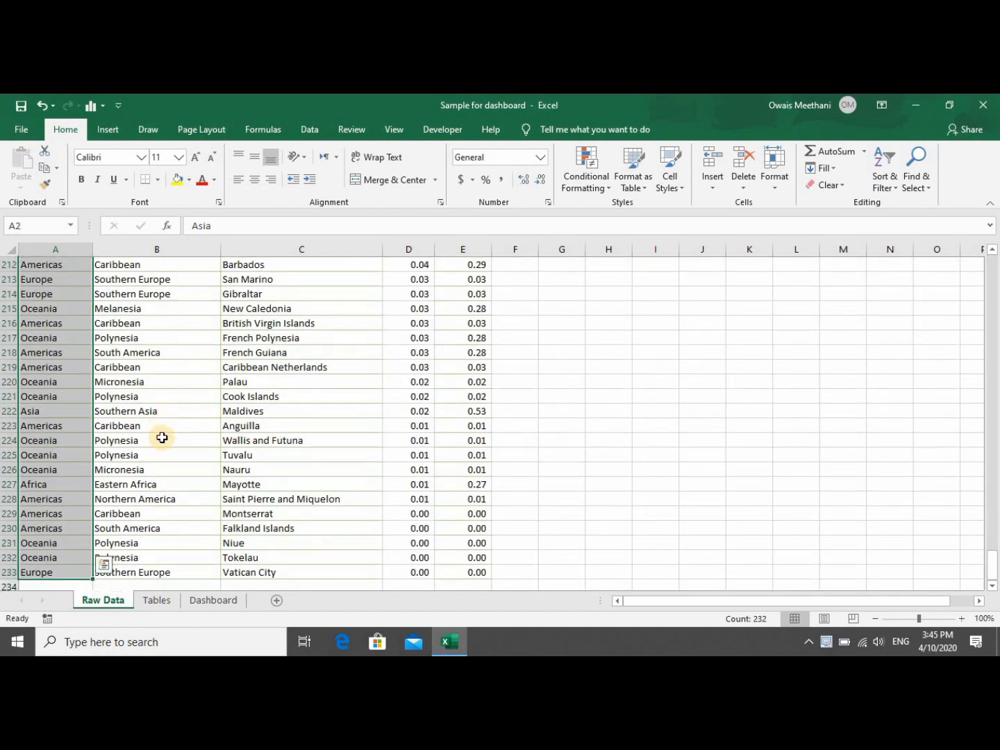
pyautogui.hotkey('ctrl', 'shift', 'Up')
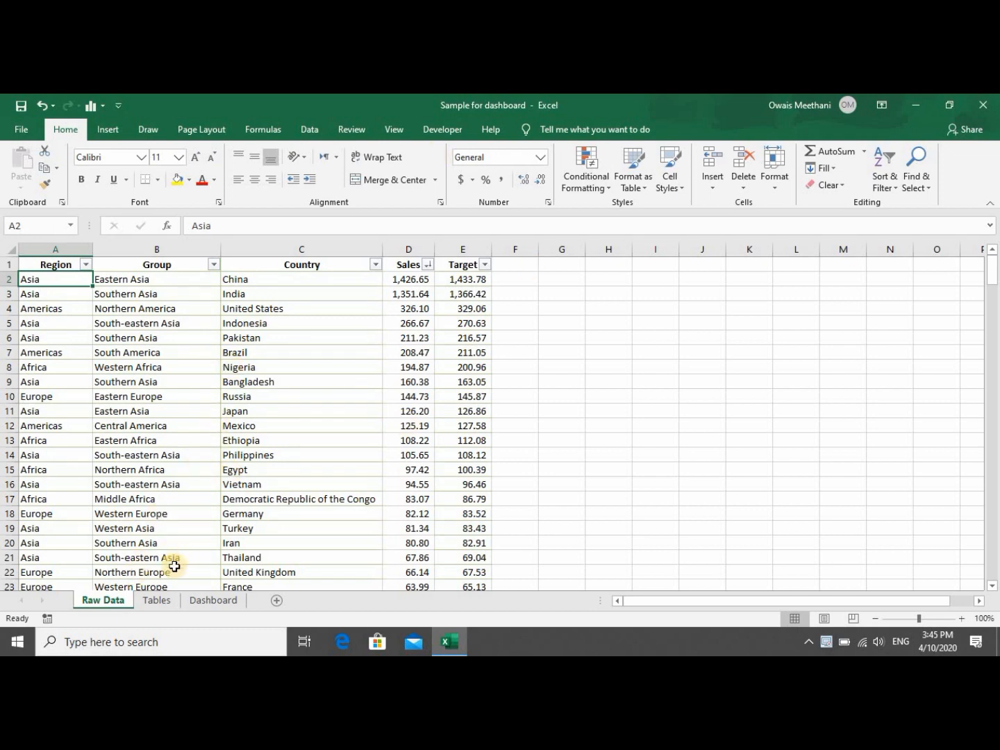
pyautogui.click(149, 607)
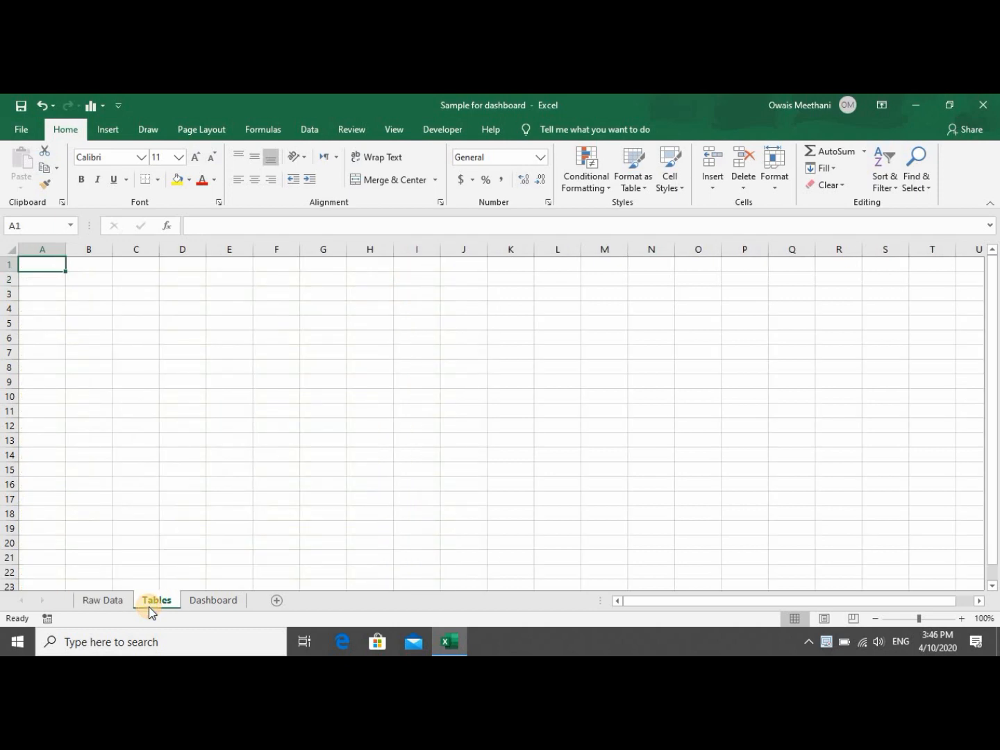
# Look through the empty Dashboard and Tables sheets, ending back on Raw Data.
pyautogui.click(207, 602)
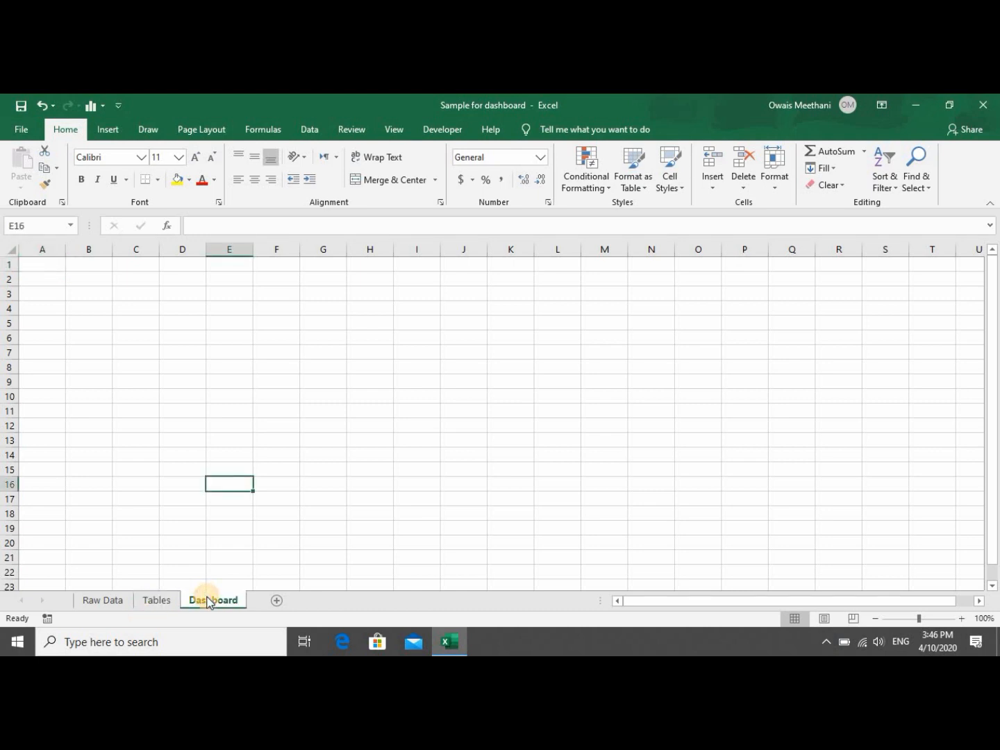
pyautogui.click(102, 602)
pyautogui.click(148, 600)
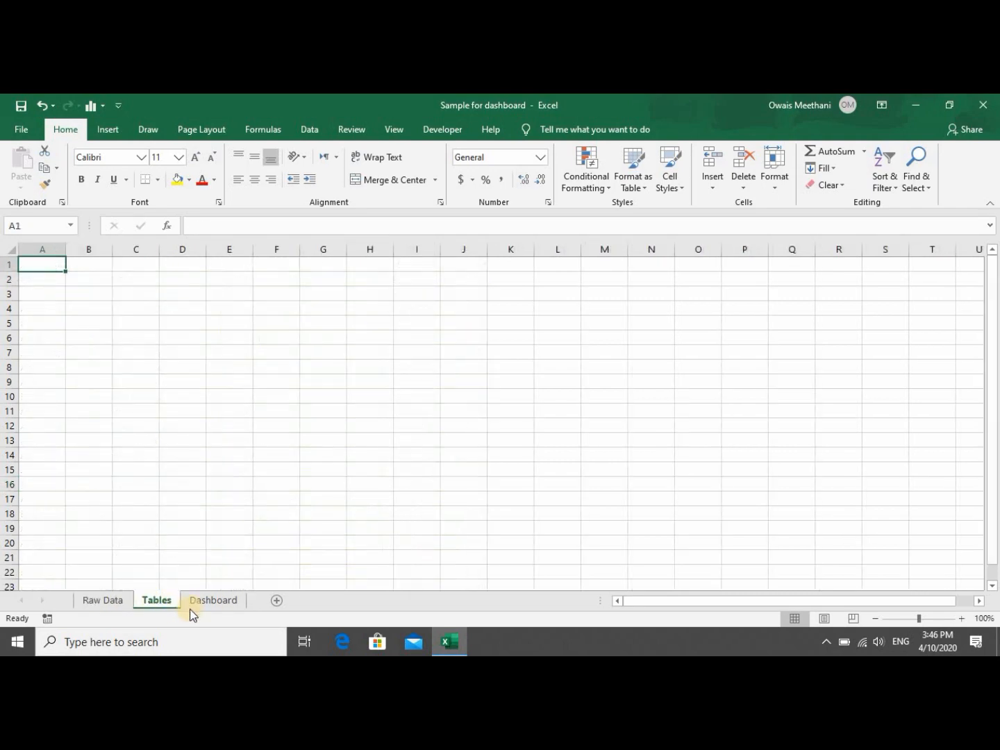
pyautogui.click(201, 601)
pyautogui.click(166, 599)
pyautogui.click(116, 599)
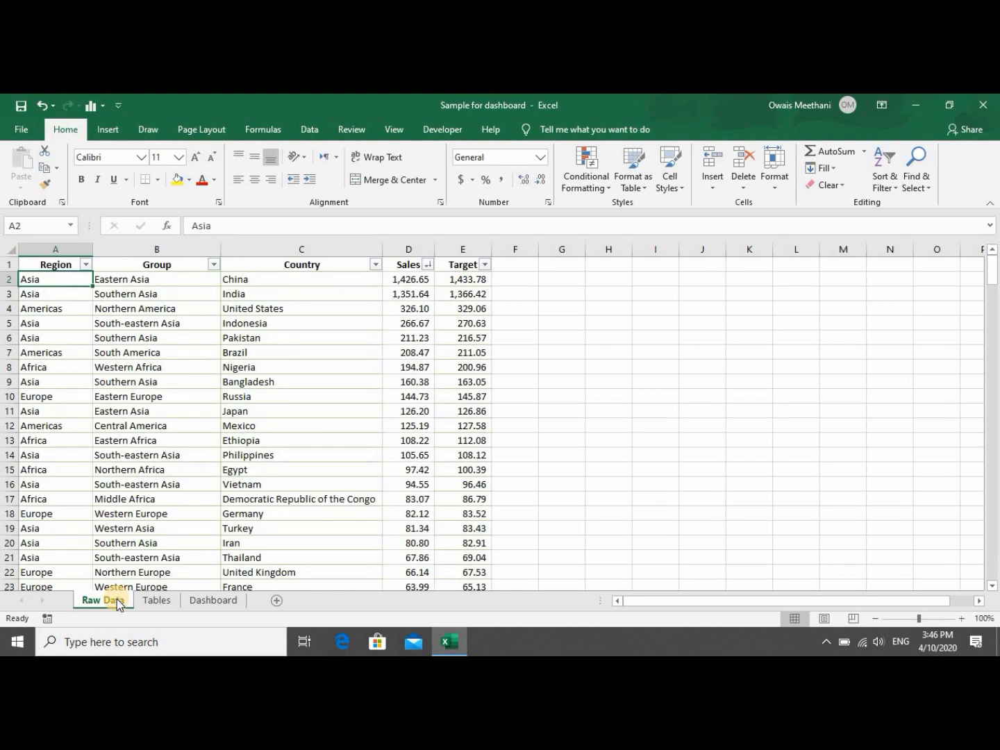
# Copy the Region column on Raw Data, header included, down to row 233.
pyautogui.press('Up')
pyautogui.press('Down')
pyautogui.hotkey('ctrl', 'shift', 'Down')
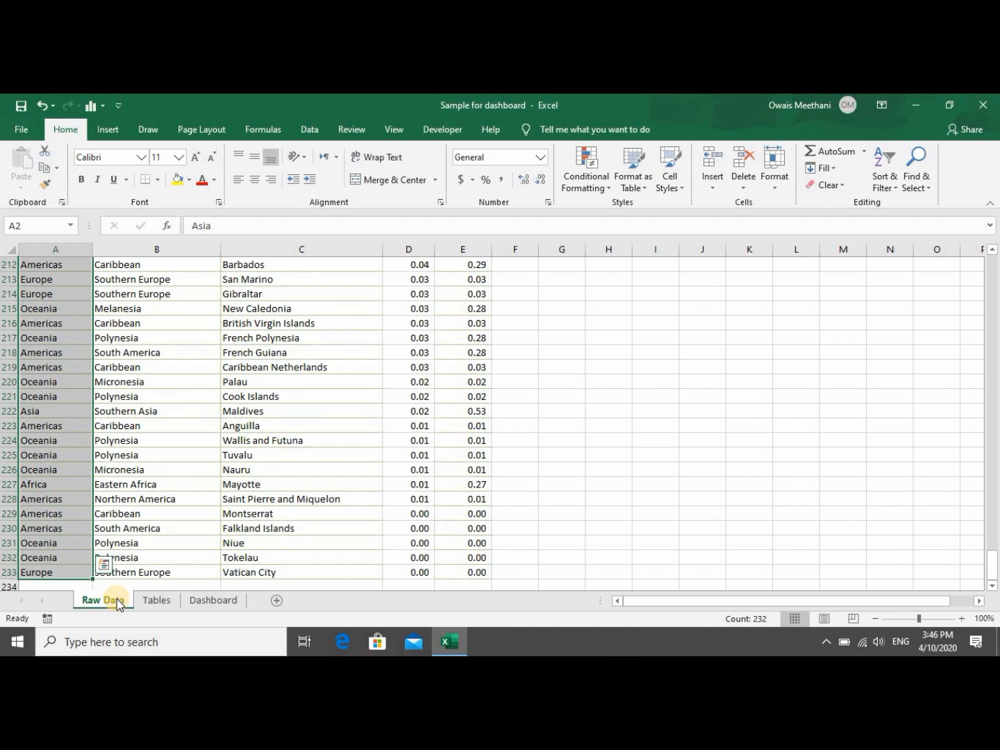
pyautogui.hotkey('ctrl', 'Home')
pyautogui.hotkey('ctrl', 'shift', 'Down')
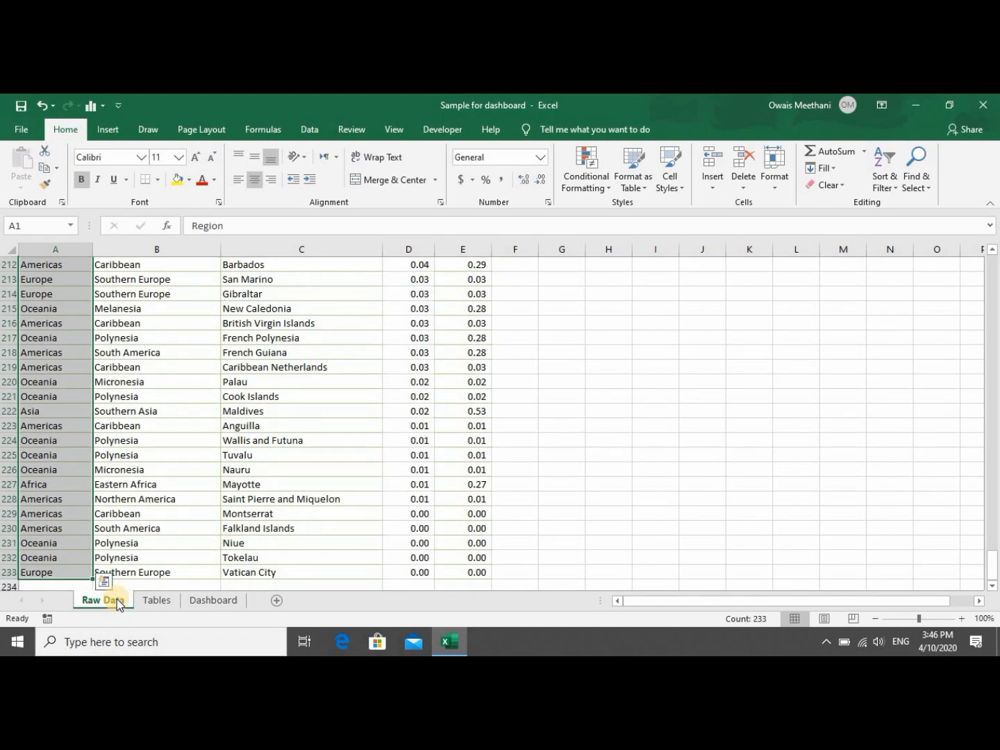
pyautogui.hotkey('ctrl', 'c')
# Paste the Region column into column A of Tables and select that column.
pyautogui.click(156, 600)
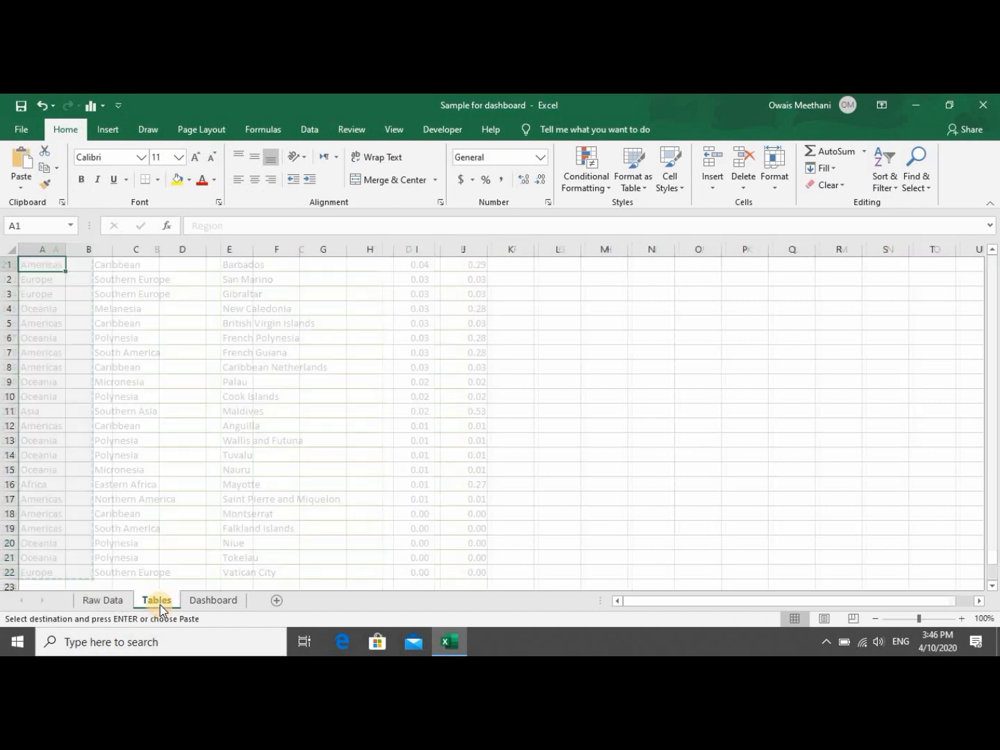
pyautogui.hotkey('ctrl', 'v')
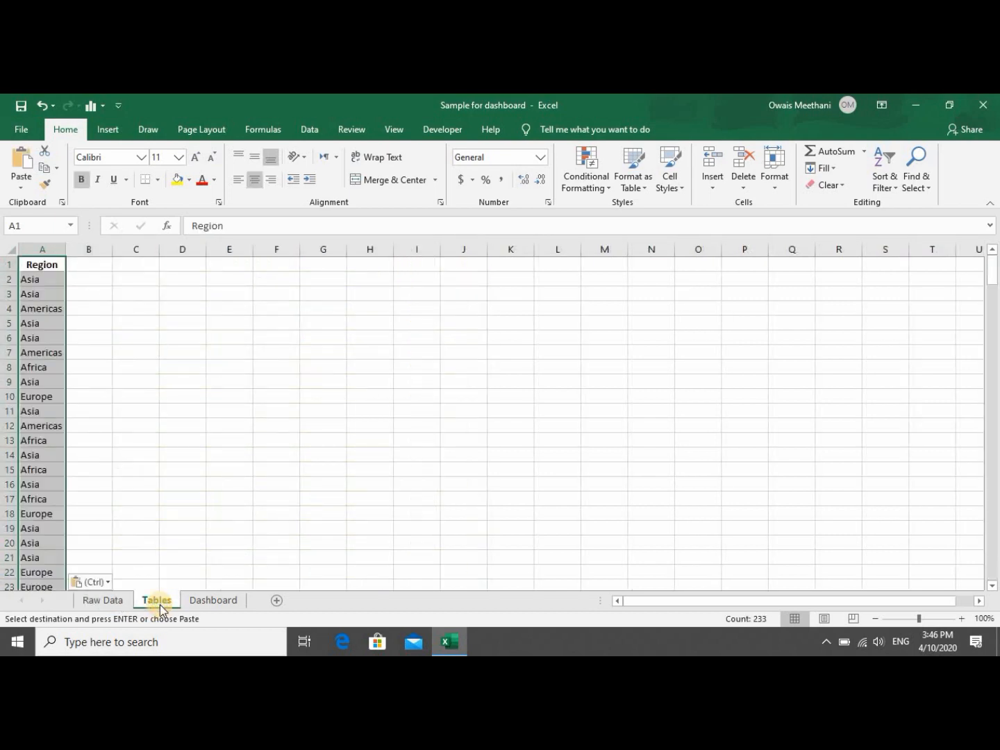
pyautogui.click(46, 286)
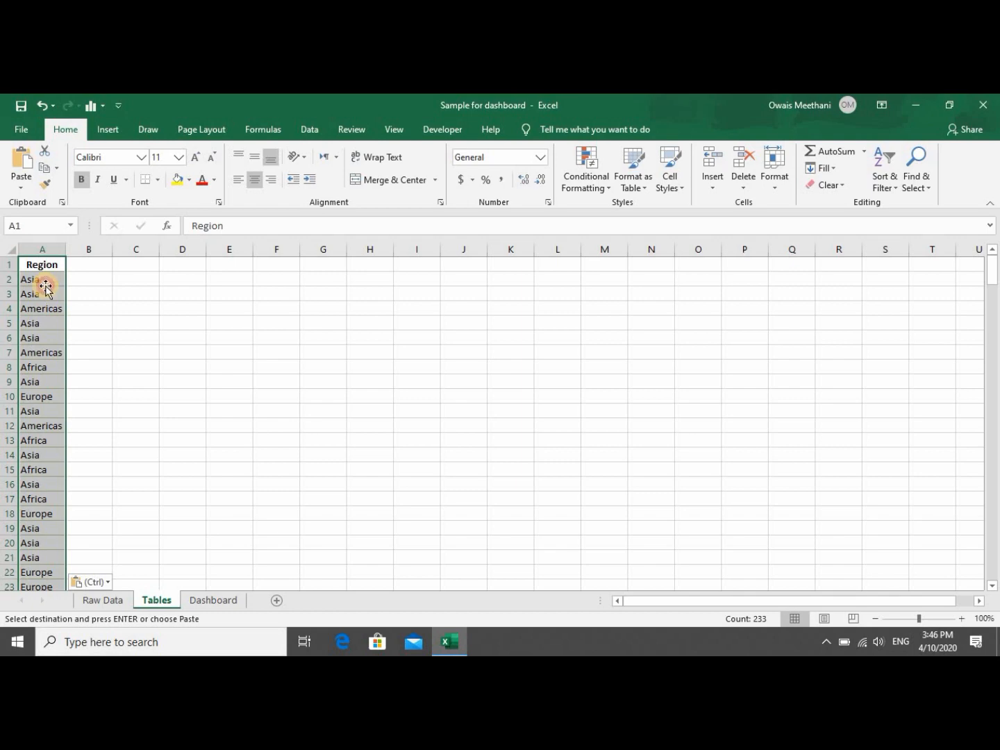
pyautogui.press('Down')
pyautogui.press('Down')
pyautogui.press('Down')
pyautogui.press('Down')
pyautogui.press('Down')
pyautogui.press('Up')
pyautogui.press('Up')
pyautogui.press('Up')
pyautogui.press('Up')
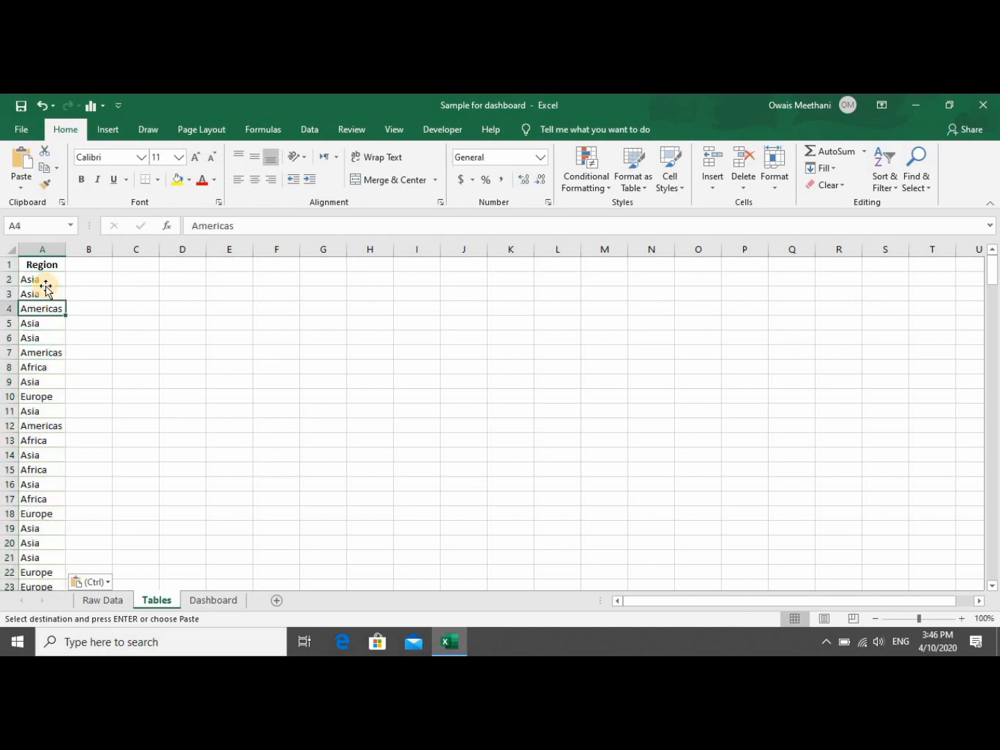
pyautogui.click(45, 250)
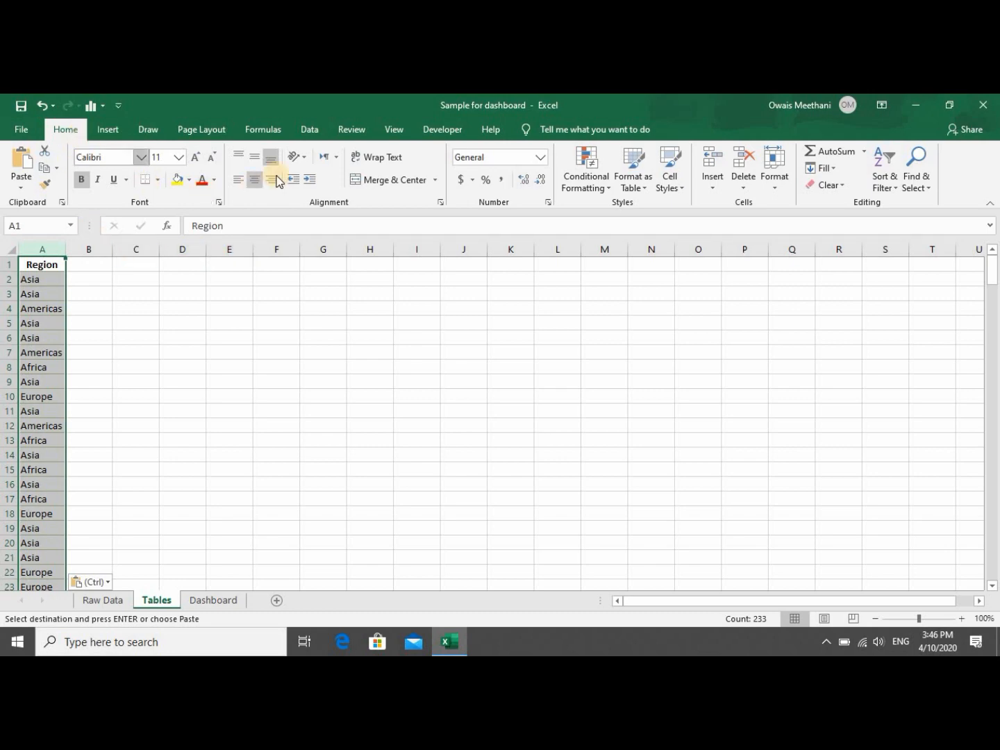
pyautogui.click(309, 133)
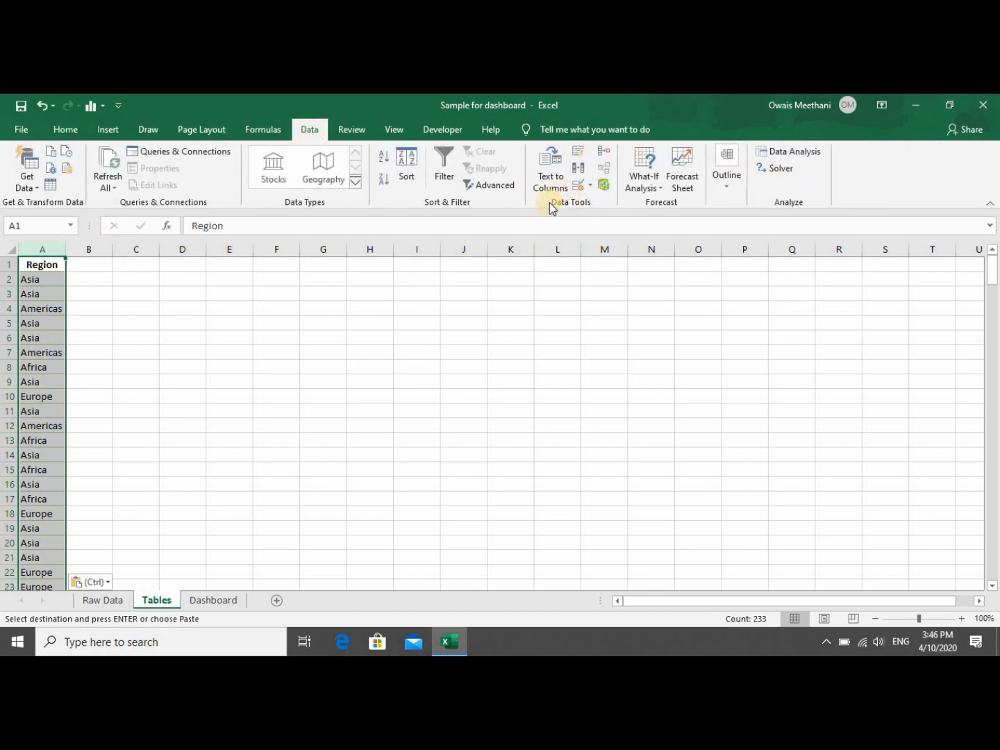
# Remove duplicate regions from column A, leaving five unique regions.
pyautogui.click(578, 171)
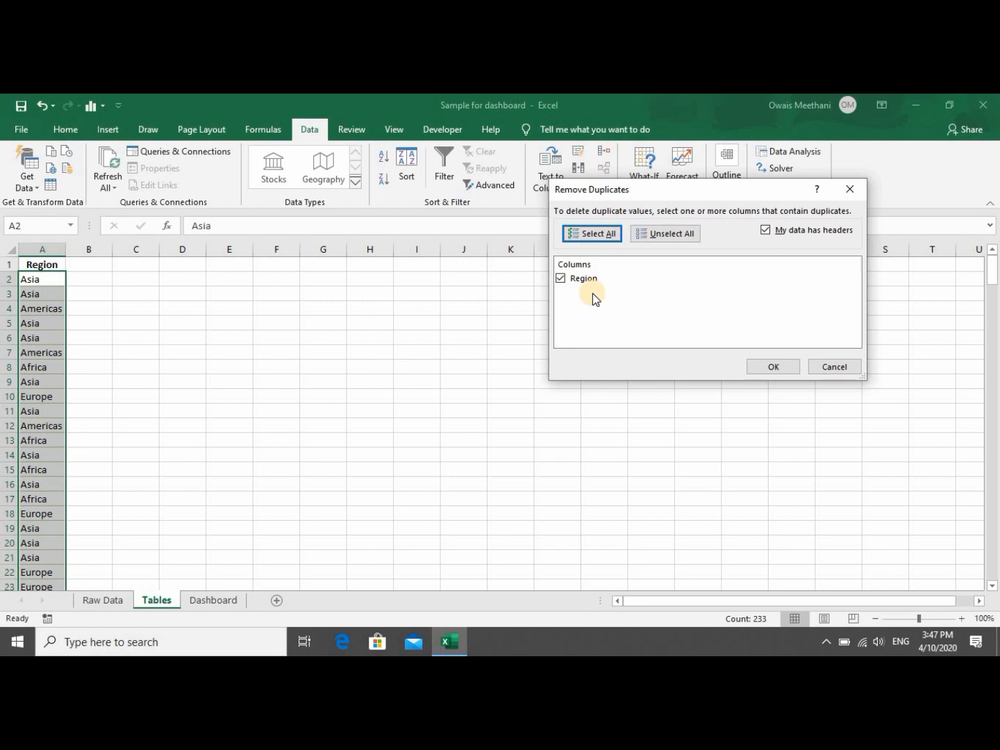
pyautogui.click(764, 362)
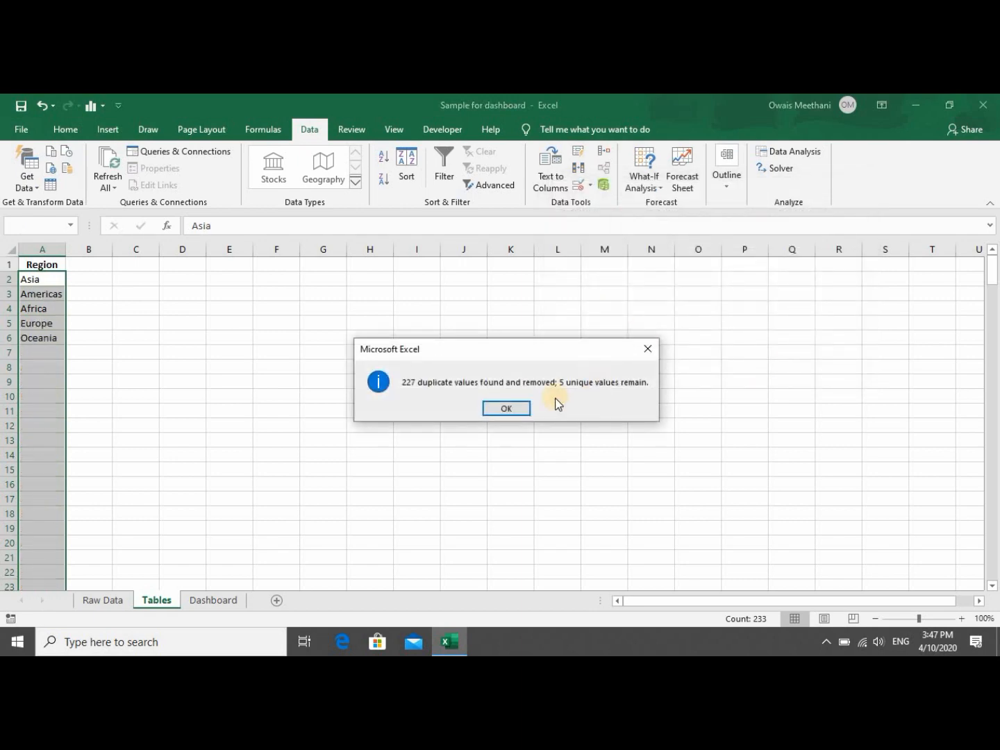
pyautogui.click(506, 408)
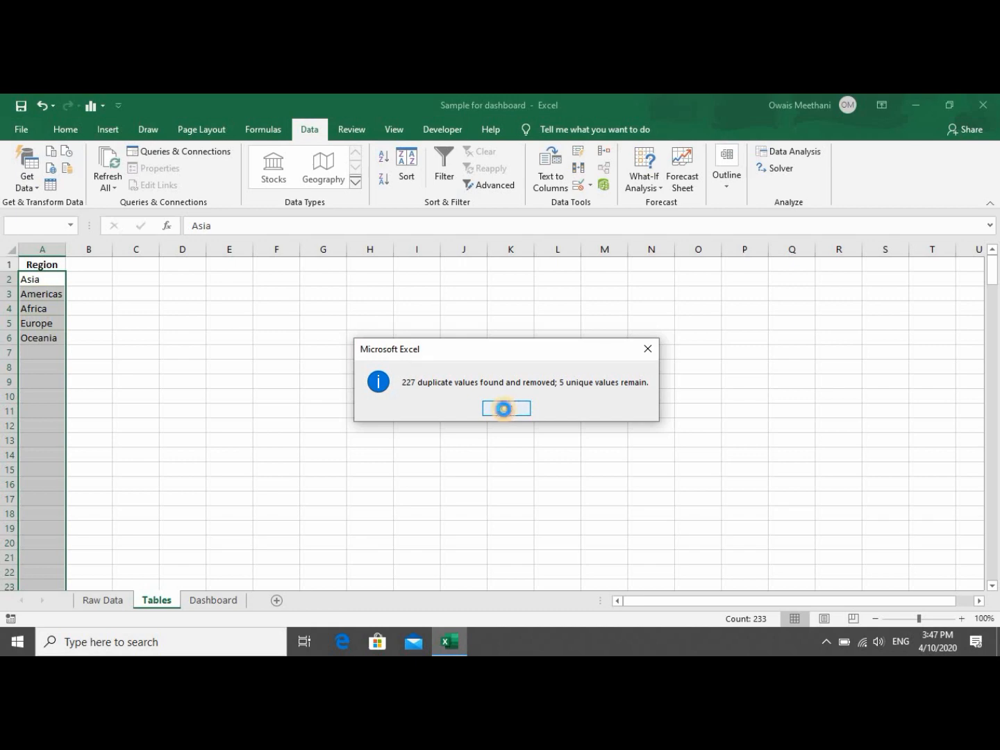
pyautogui.click(57, 289)
# Look over the empty cells beside the region list, then return to Raw Data.
pyautogui.press('Right')
pyautogui.press('Up')
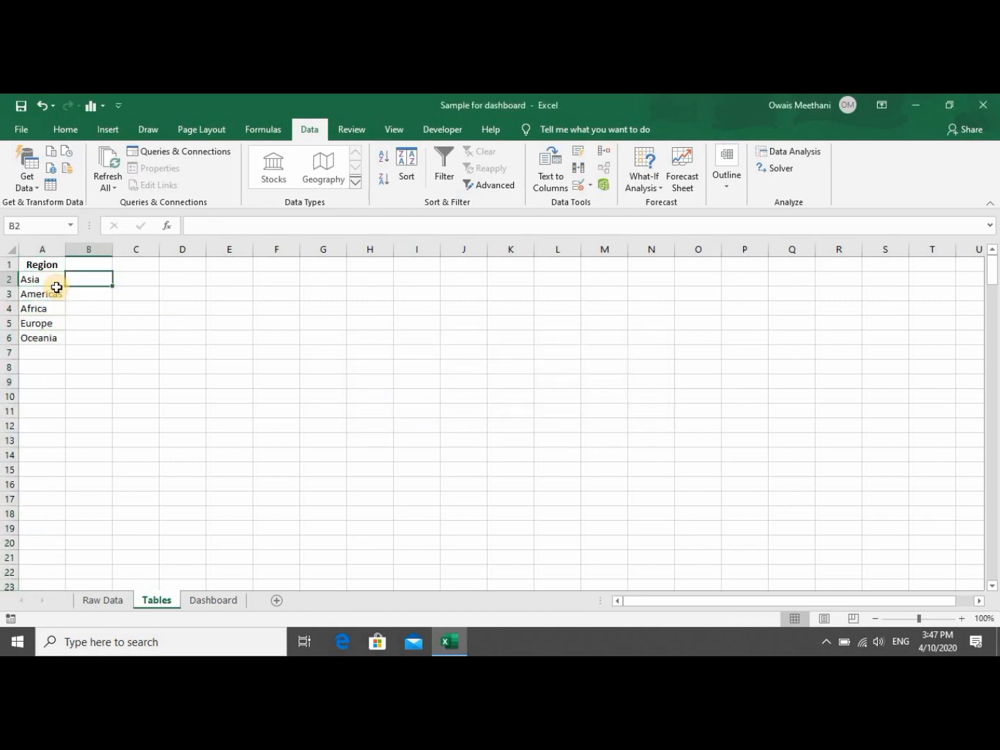
pyautogui.press('Down')
pyautogui.press('Down')
pyautogui.press('Down')
pyautogui.press('Down')
pyautogui.press('Up')
pyautogui.press('Up')
pyautogui.press('Up')
pyautogui.press('Up')
pyautogui.press('Left')
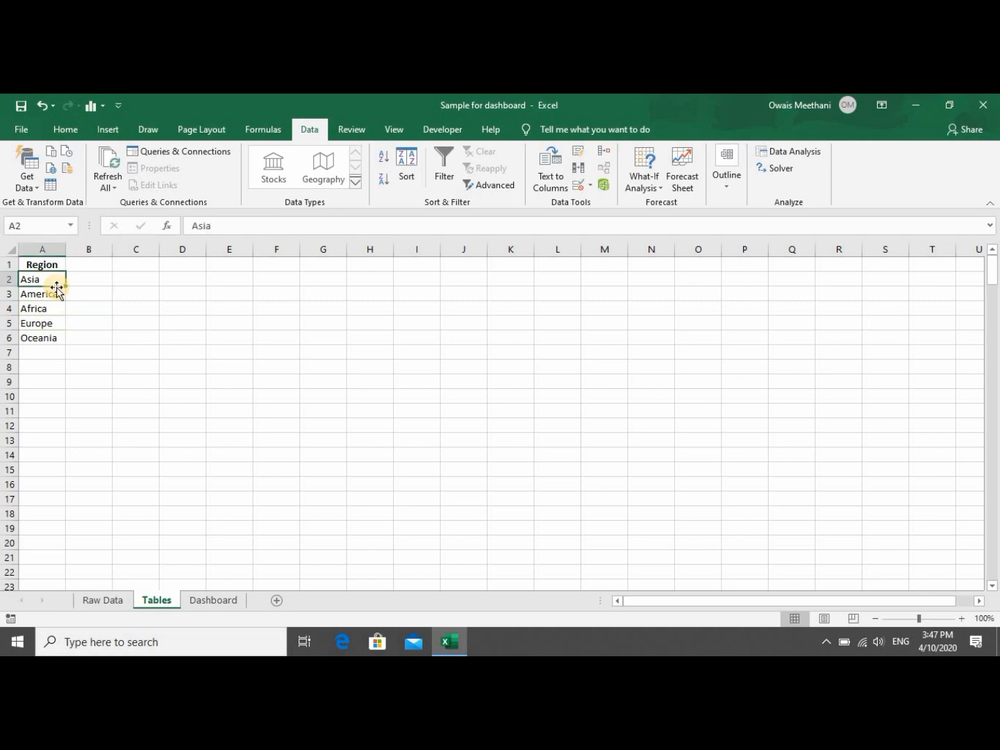
pyautogui.press('Down')
pyautogui.press('Down')
pyautogui.press('Right')
pyautogui.press('Down')
pyautogui.press('Down')
pyautogui.press('Up')
pyautogui.press('Up')
pyautogui.press('Up')
pyautogui.press('Up')
pyautogui.press('Up')
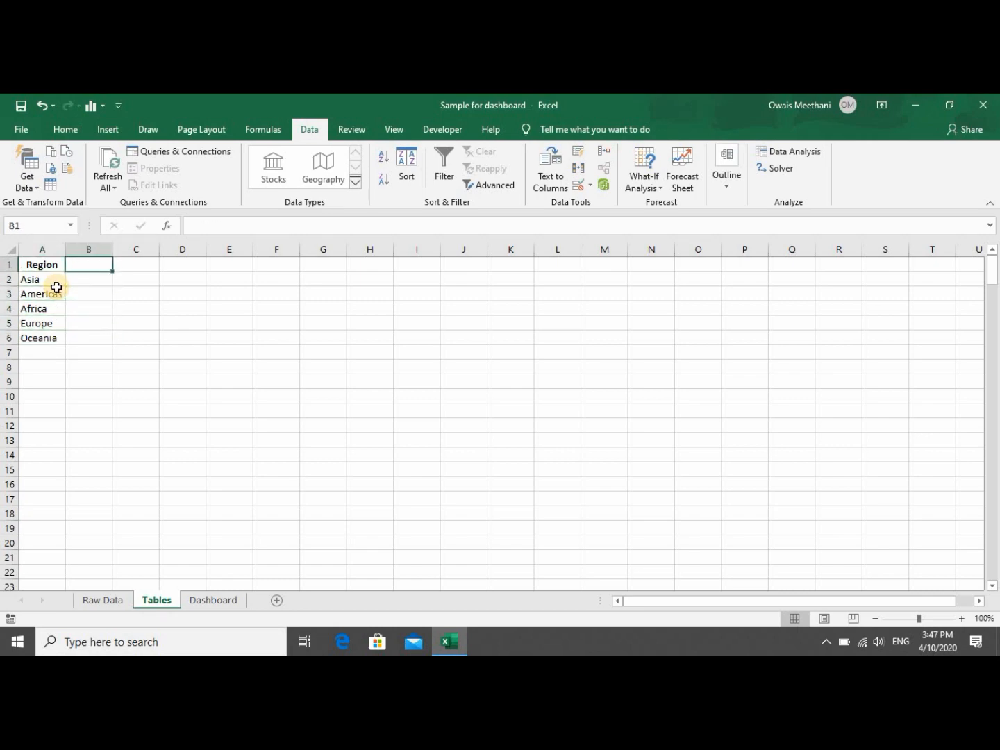
pyautogui.press('Down')
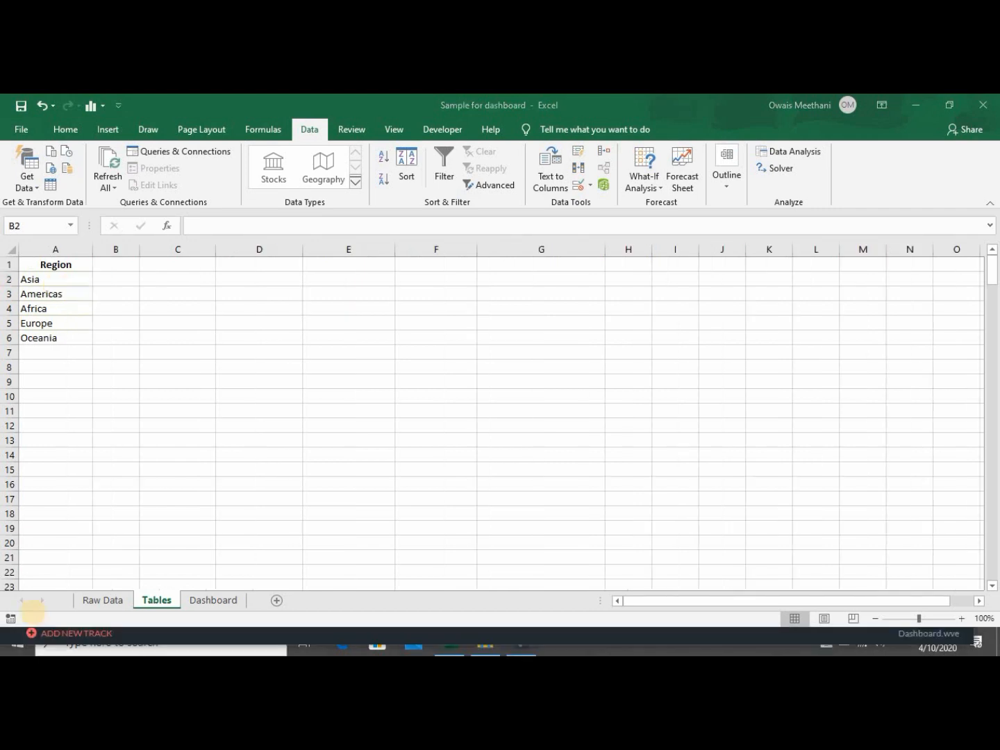
pyautogui.click(129, 278)
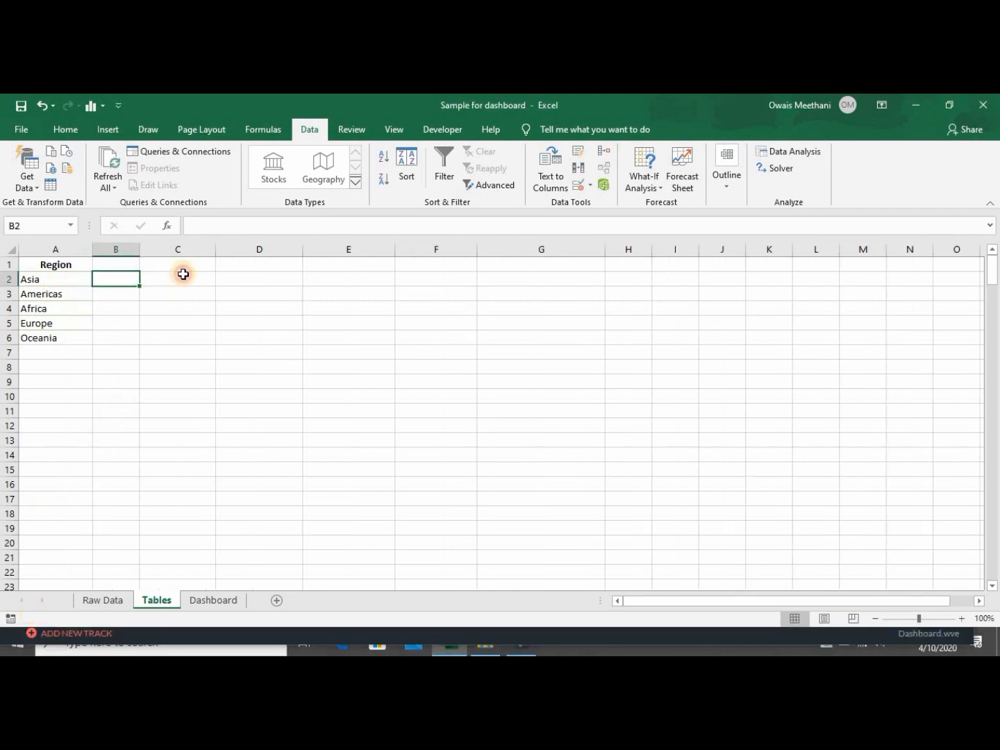
pyautogui.click(184, 274)
pyautogui.press('Right')
pyautogui.press('Right')
pyautogui.press('Left')
pyautogui.press('Left')
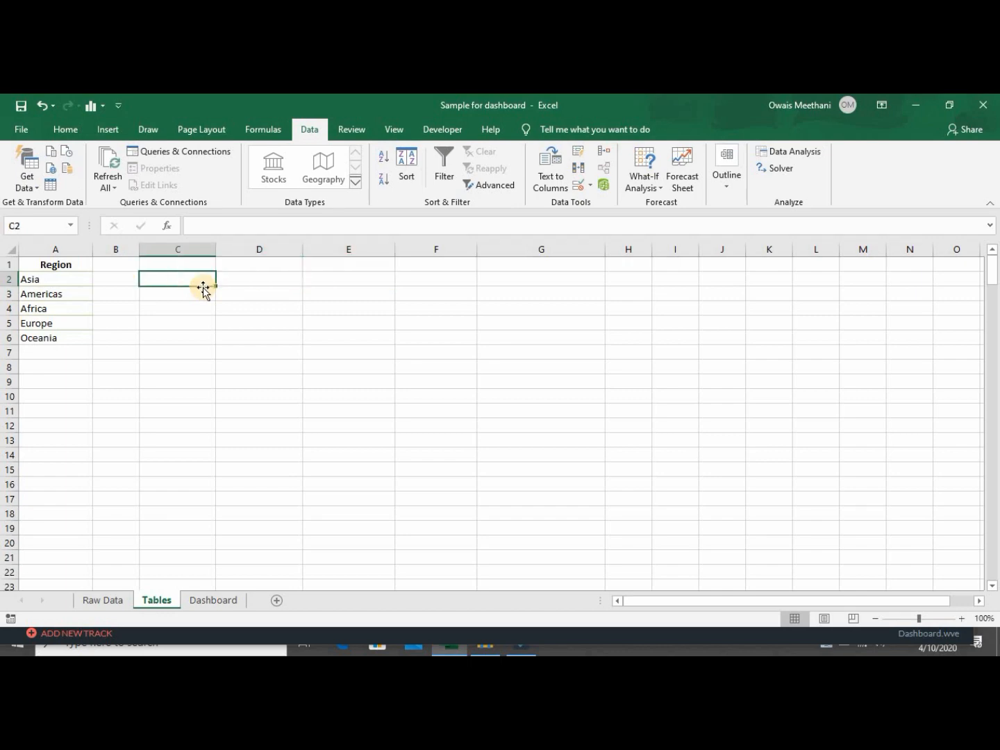
pyautogui.click(109, 602)
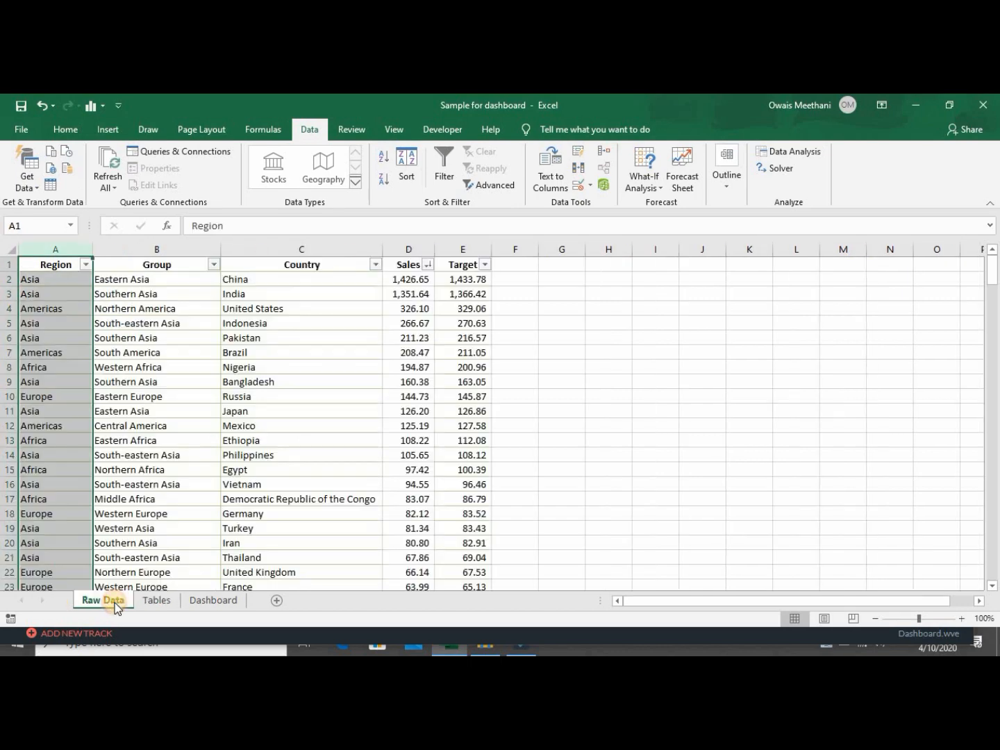
# Insert a PivotTable from the Raw Data range, placed at Tables!$C$1 on an existing worksheet.
pyautogui.click(70, 280)
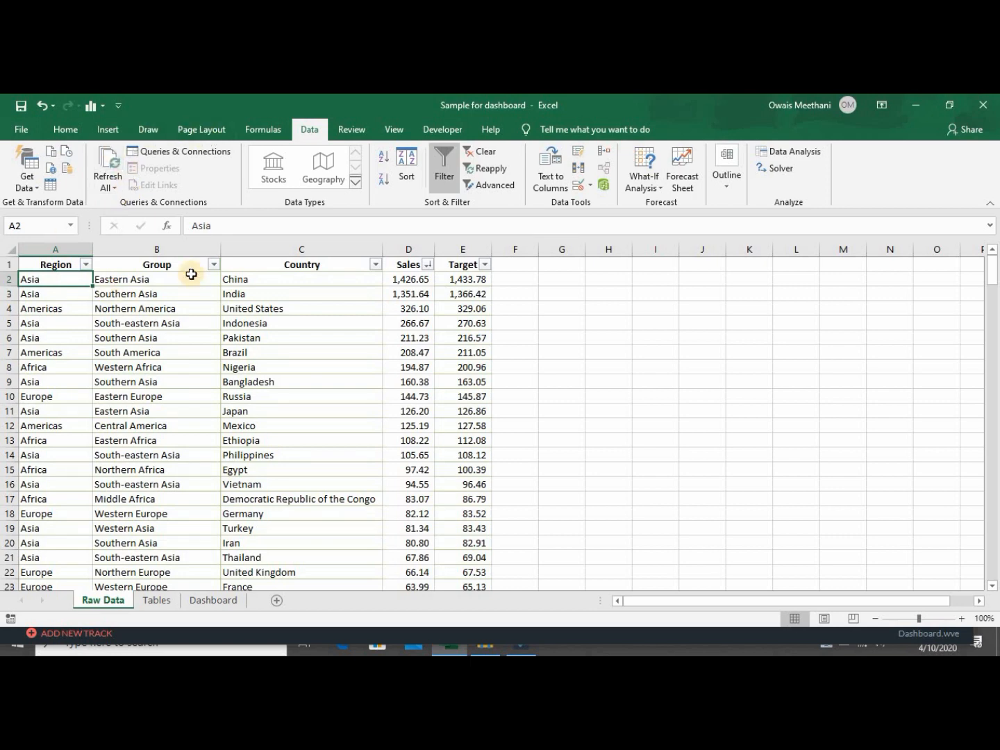
pyautogui.click(104, 131)
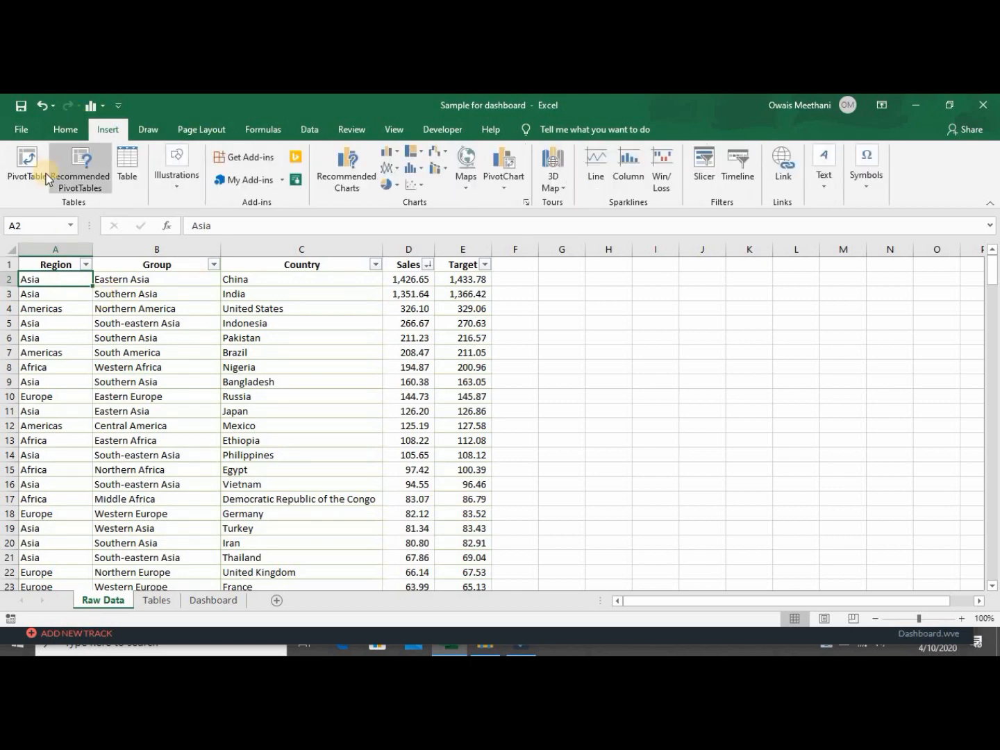
pyautogui.click(29, 167)
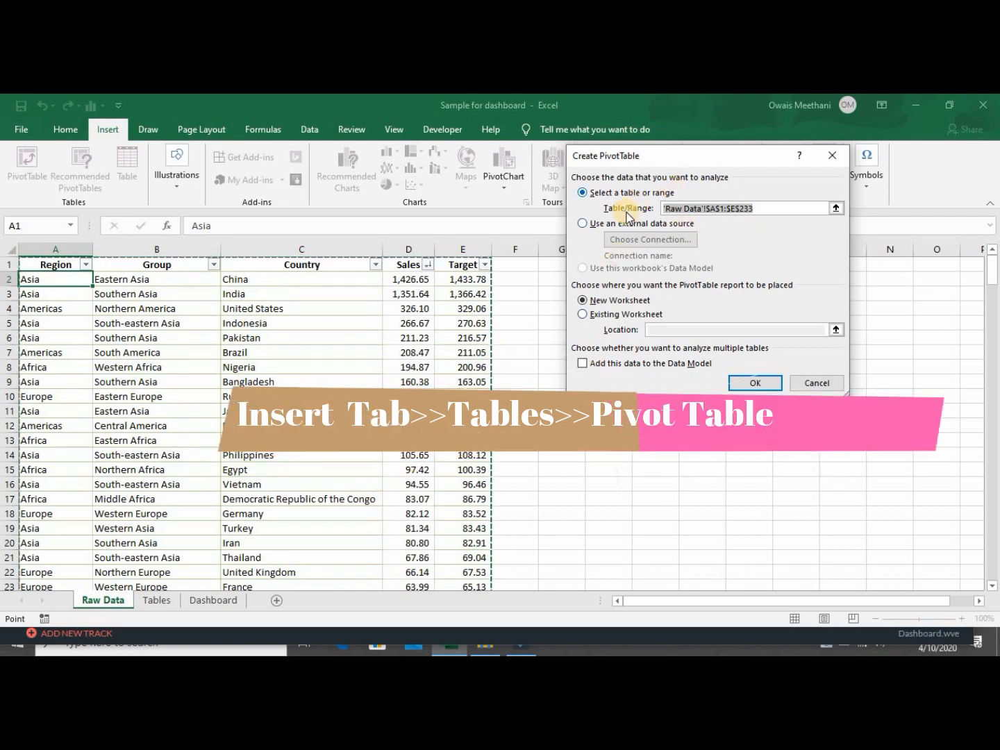
pyautogui.click(634, 316)
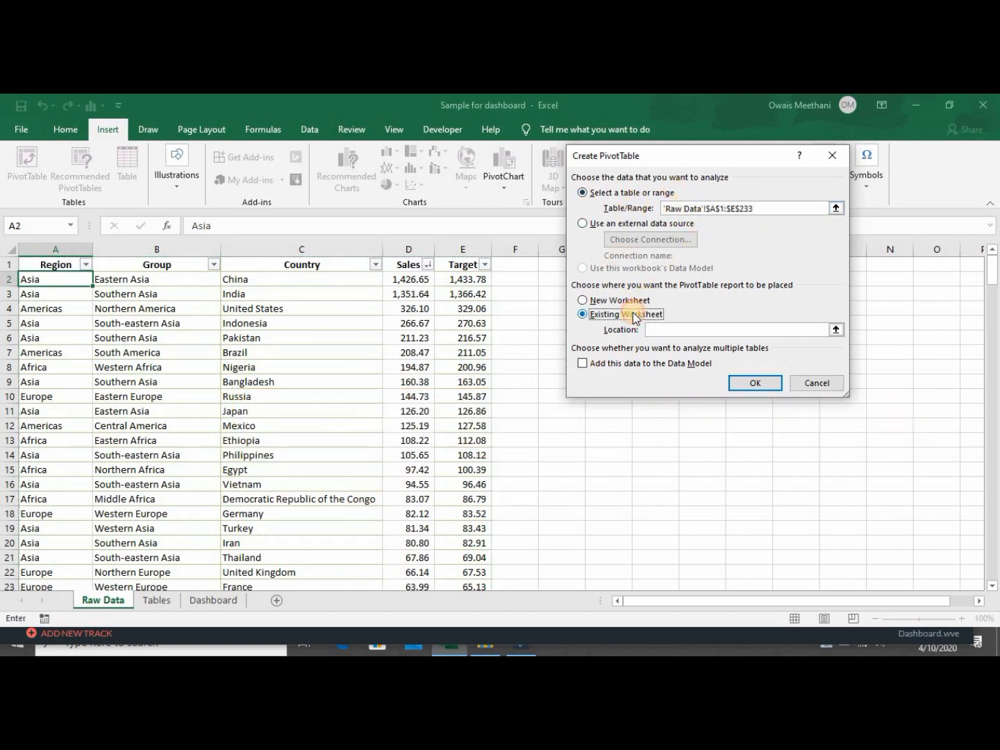
pyautogui.click(837, 331)
pyautogui.click(172, 603)
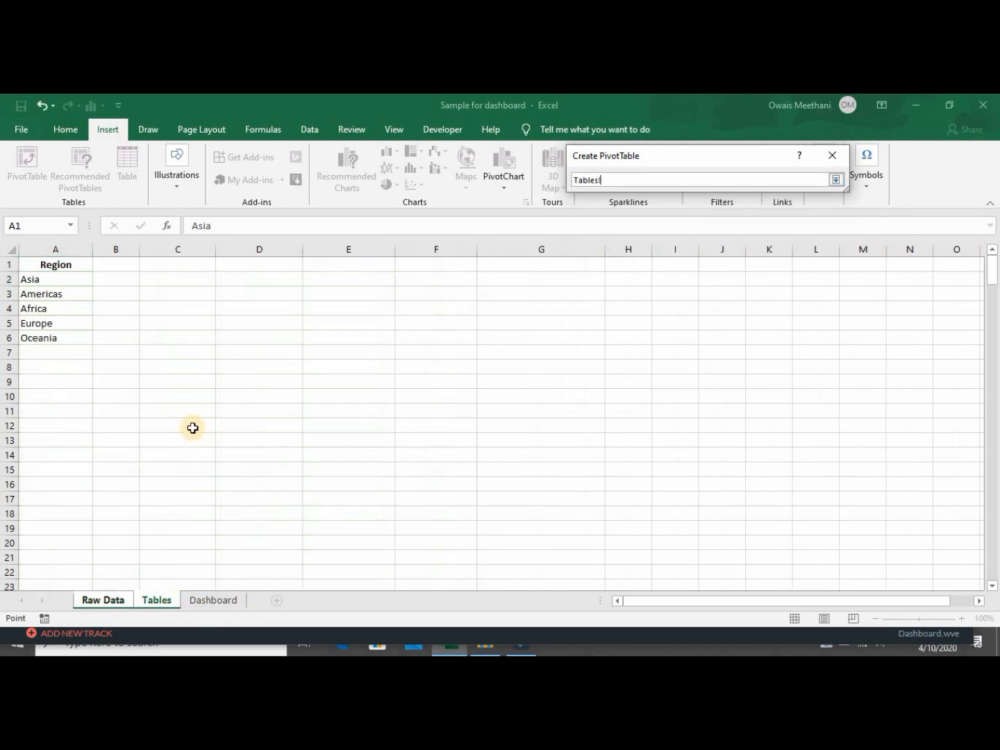
pyautogui.click(203, 266)
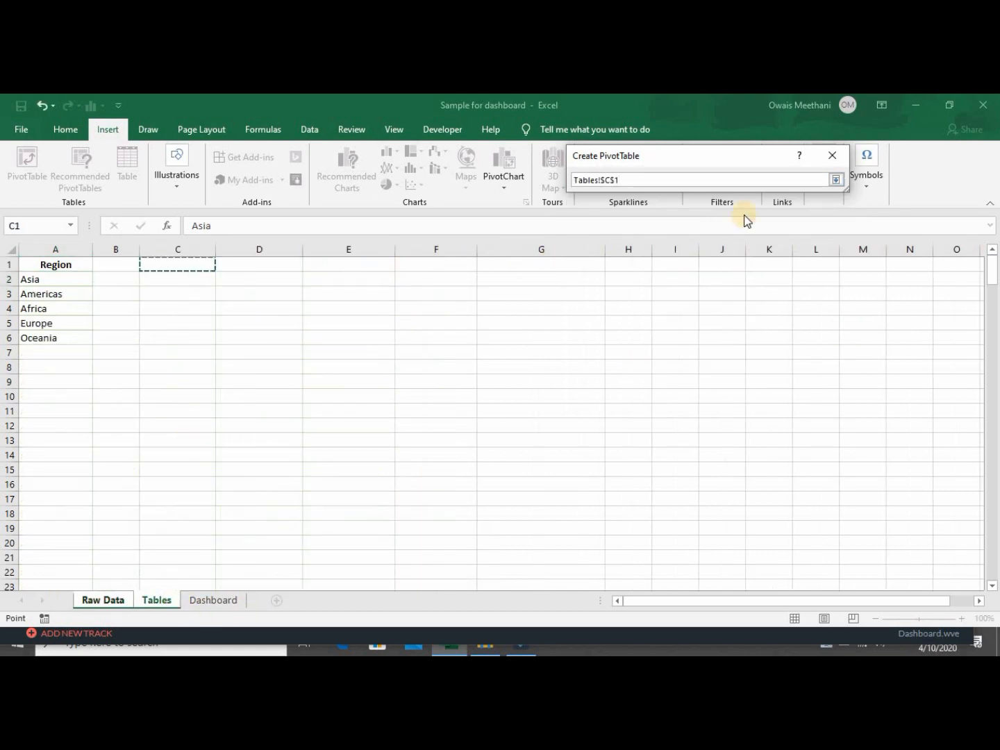
pyautogui.click(837, 179)
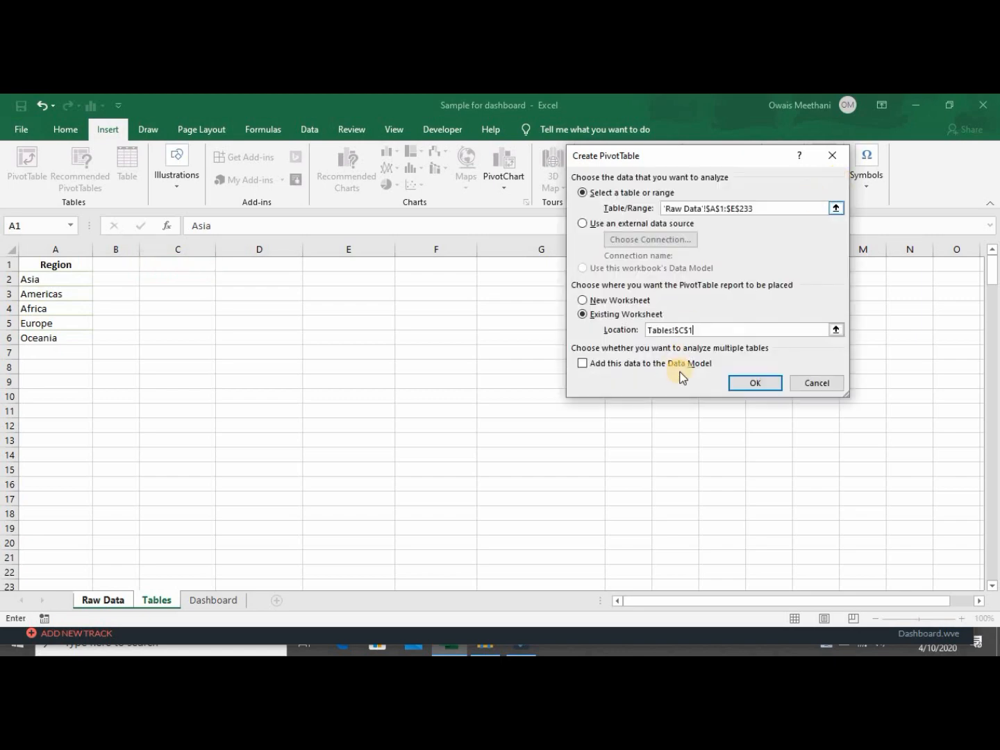
pyautogui.click(737, 385)
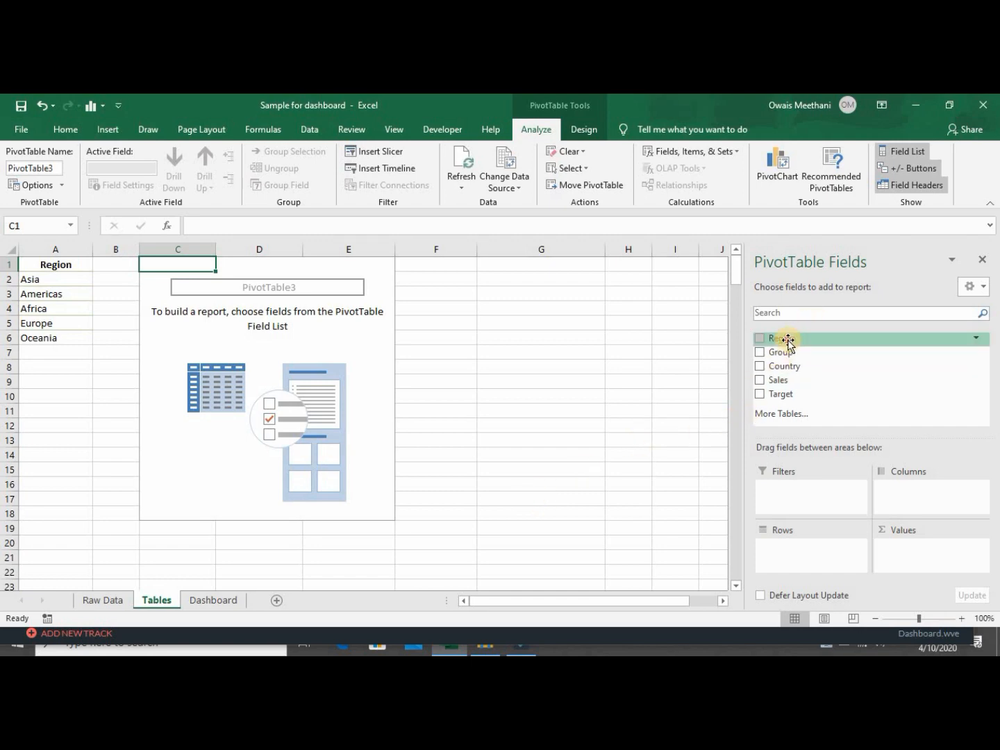
# Put Region with Group nested beneath it in the pivot rows, then select Africa's block from C2.
pyautogui.moveTo(786, 341); pyautogui.dragTo(806, 547)
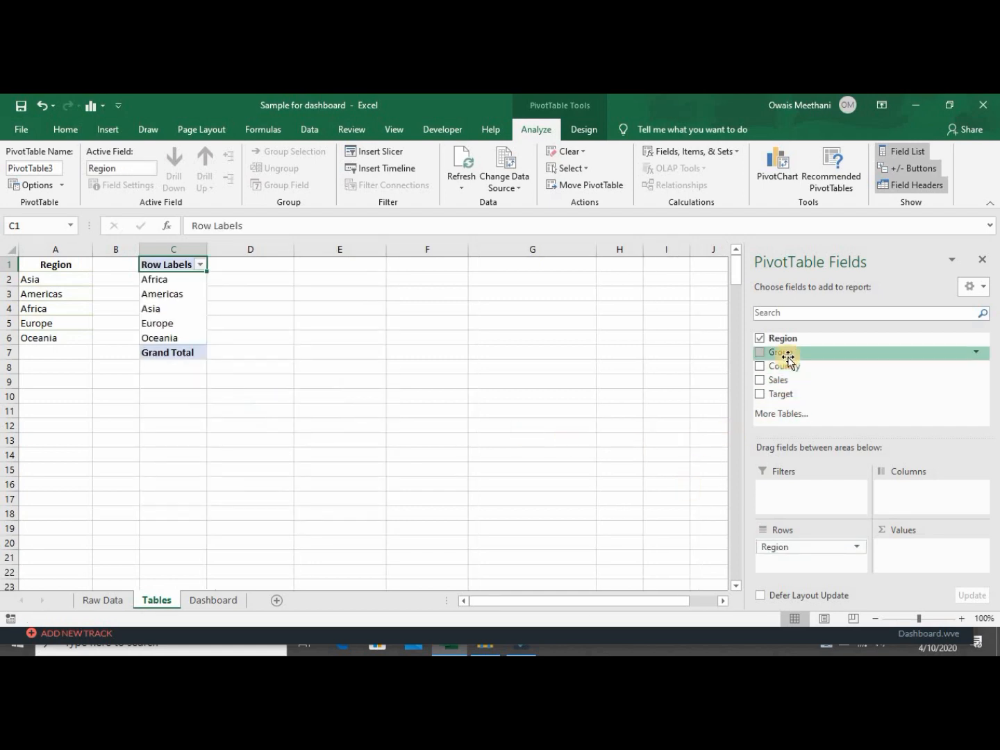
pyautogui.moveTo(786, 353); pyautogui.dragTo(794, 566)
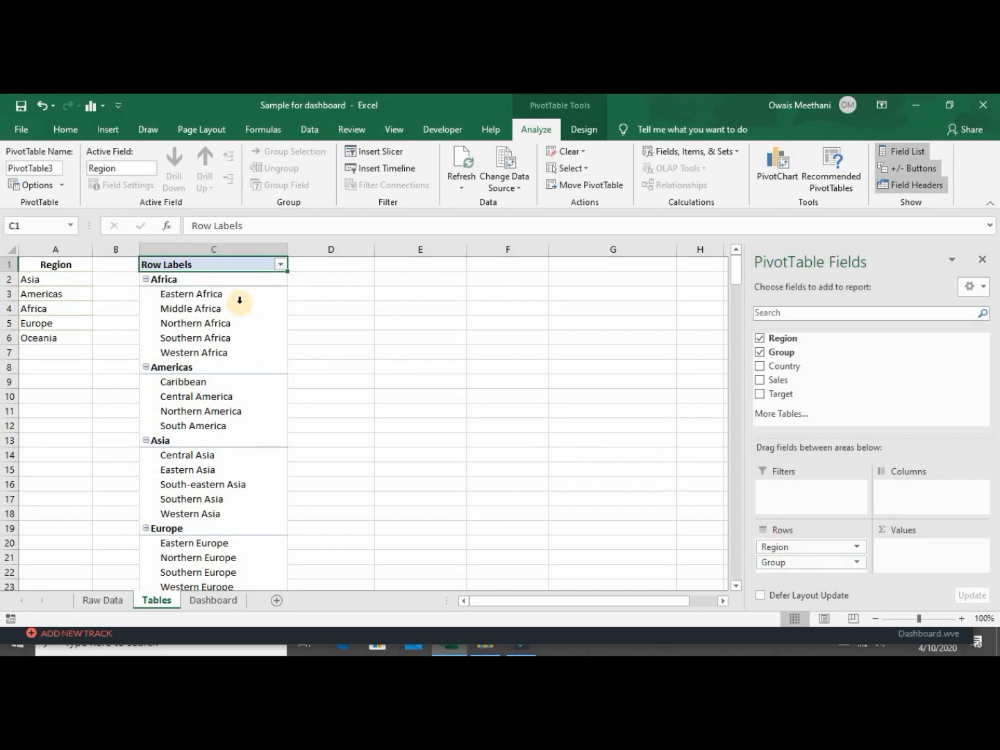
pyautogui.click(224, 282)
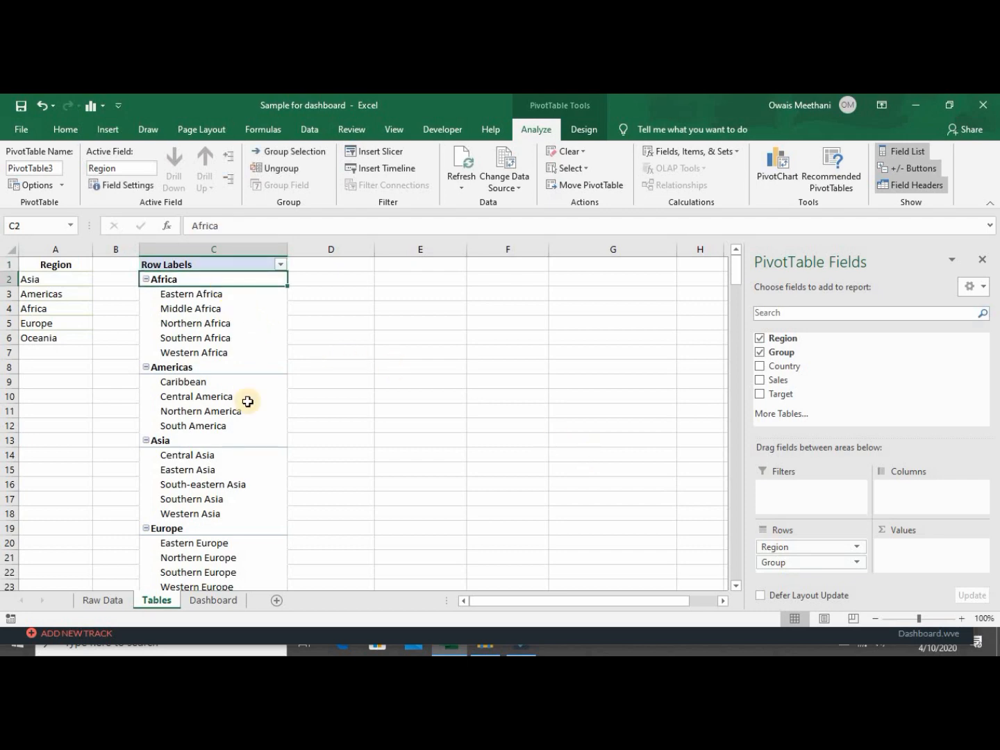
pyautogui.hotkey('shift', 'Down')
pyautogui.hotkey('shift', 'Down')
pyautogui.hotkey('shift', 'Down')
pyautogui.hotkey('shift', 'Down')
pyautogui.hotkey('shift', 'Down')
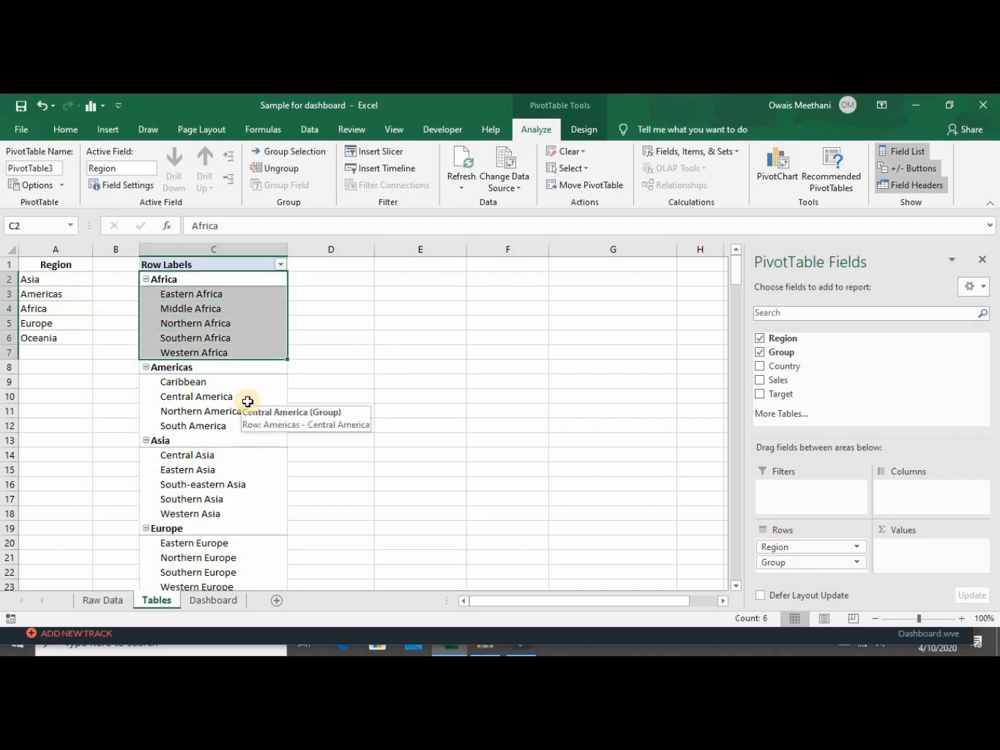
# Paste Africa's and the Americas' subregions as values into E2 and F2.
pyautogui.hotkey('ctrl', 'c')
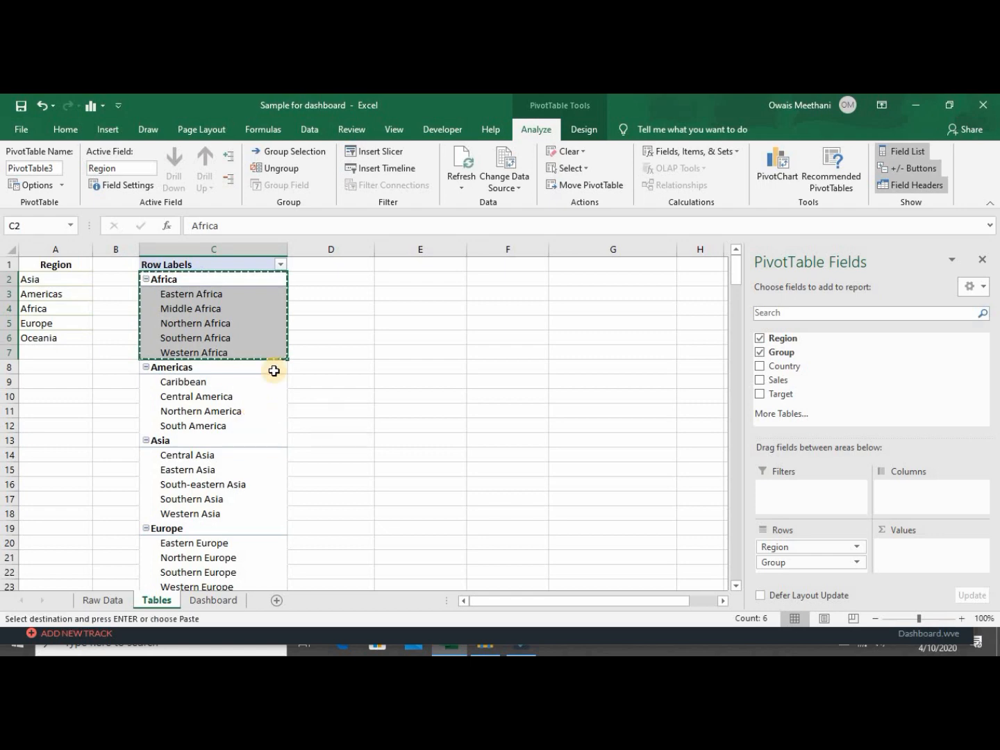
pyautogui.rightClick(384, 277)
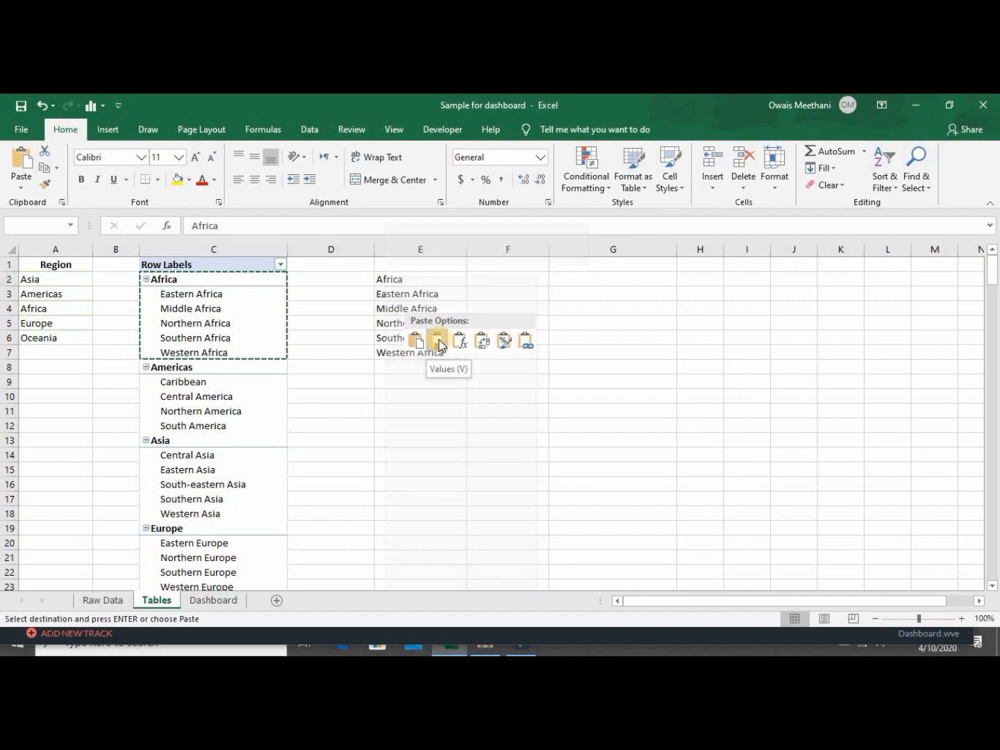
pyautogui.click(439, 340)
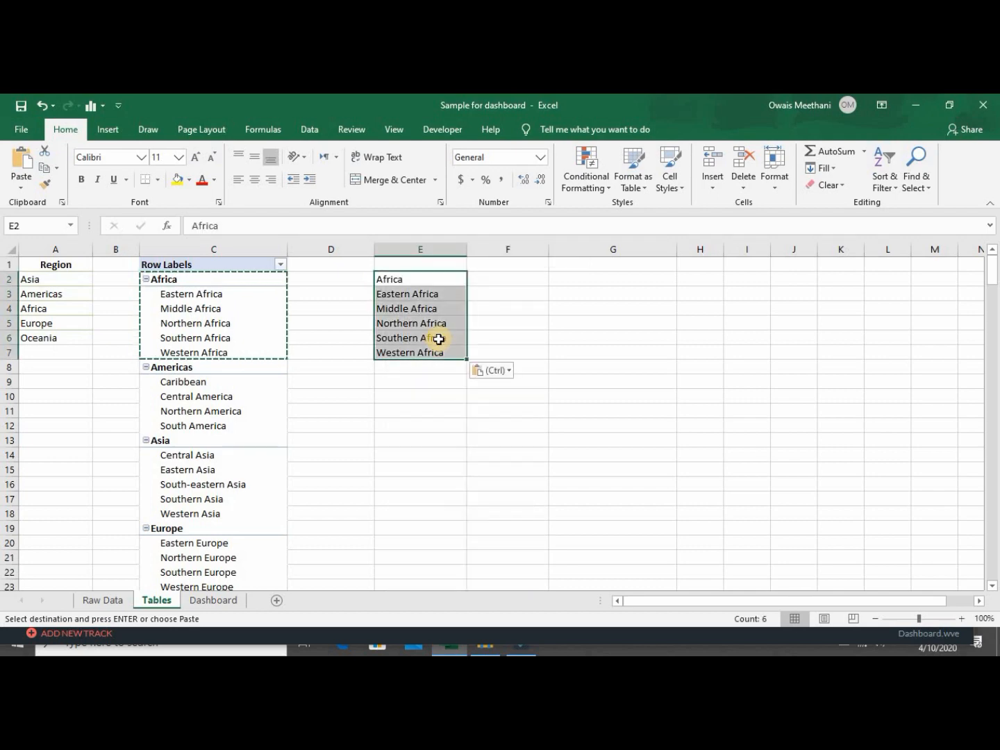
pyautogui.click(220, 369)
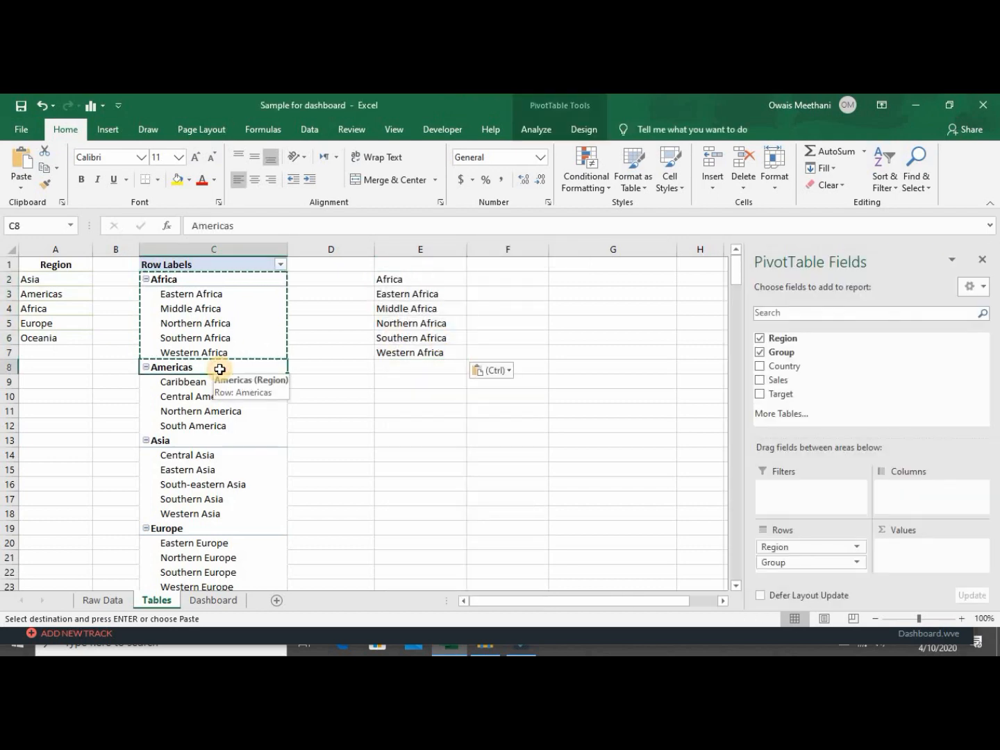
pyautogui.click(220, 369)
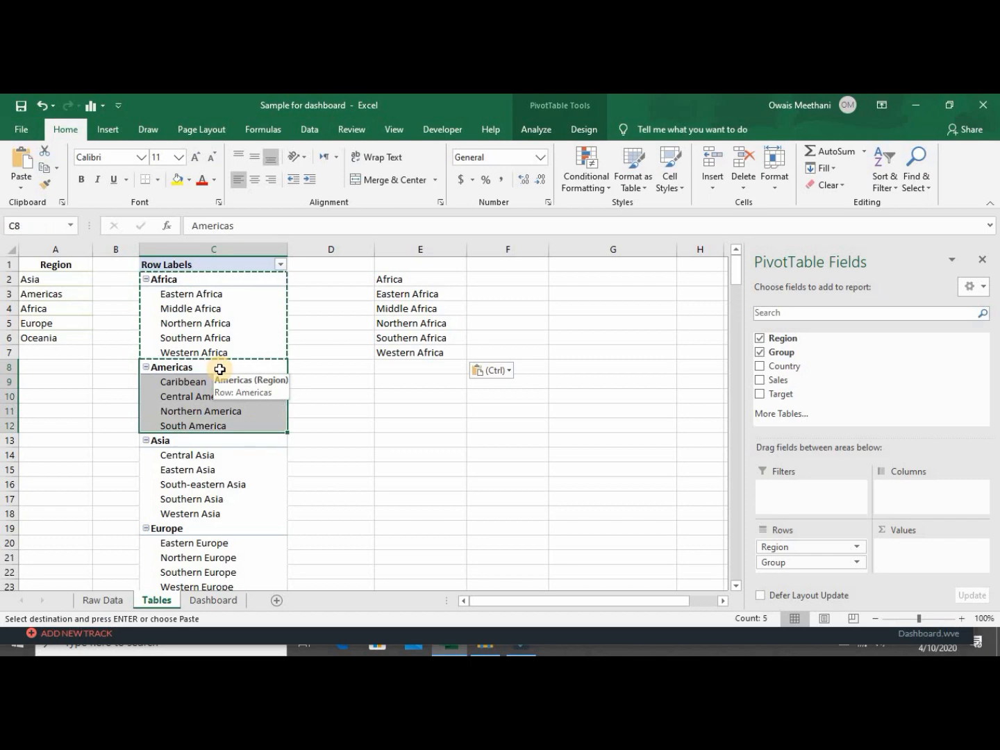
pyautogui.hotkey('ctrl', 'c')
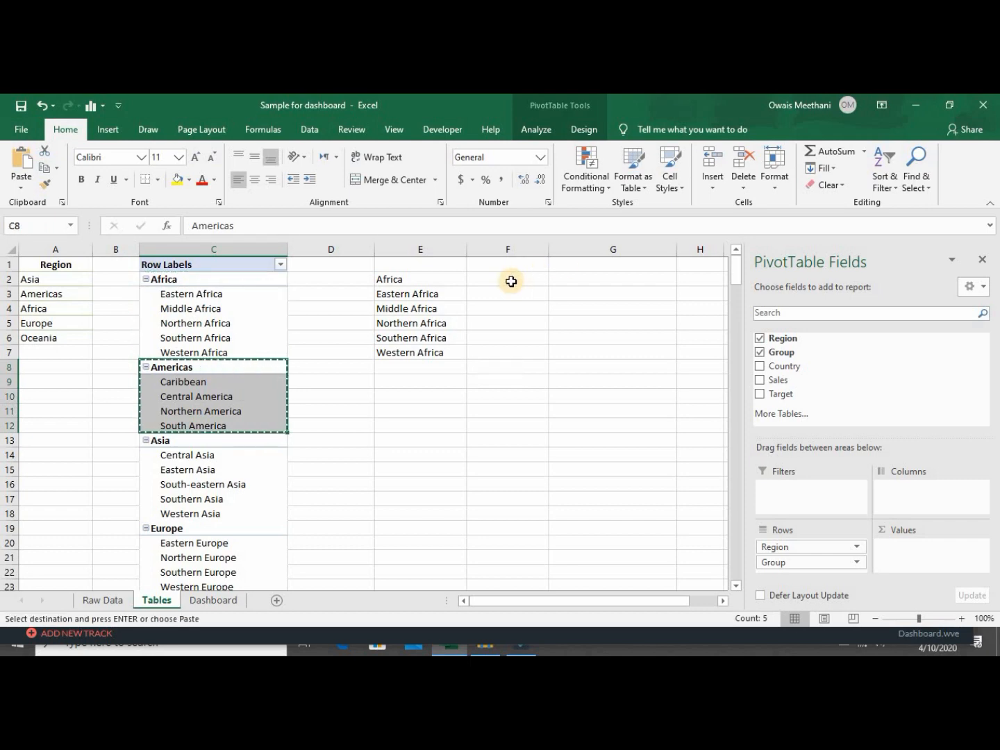
pyautogui.rightClick(511, 281)
pyautogui.click(560, 345)
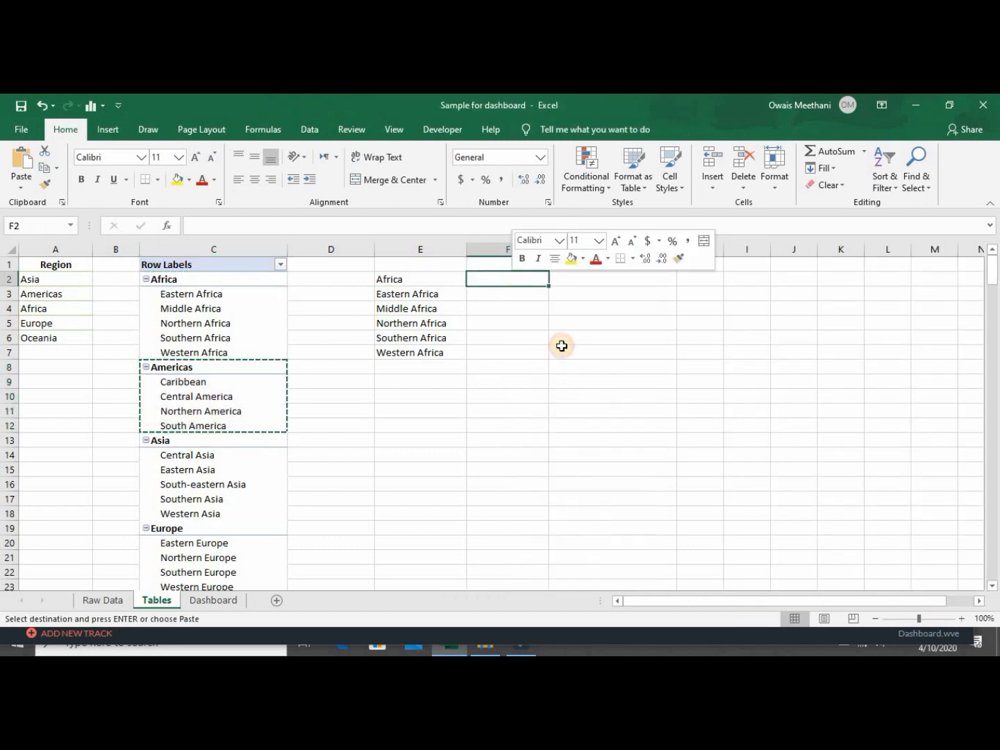
# Paste Asia's subregions as values into G2.
pyautogui.click(216, 441)
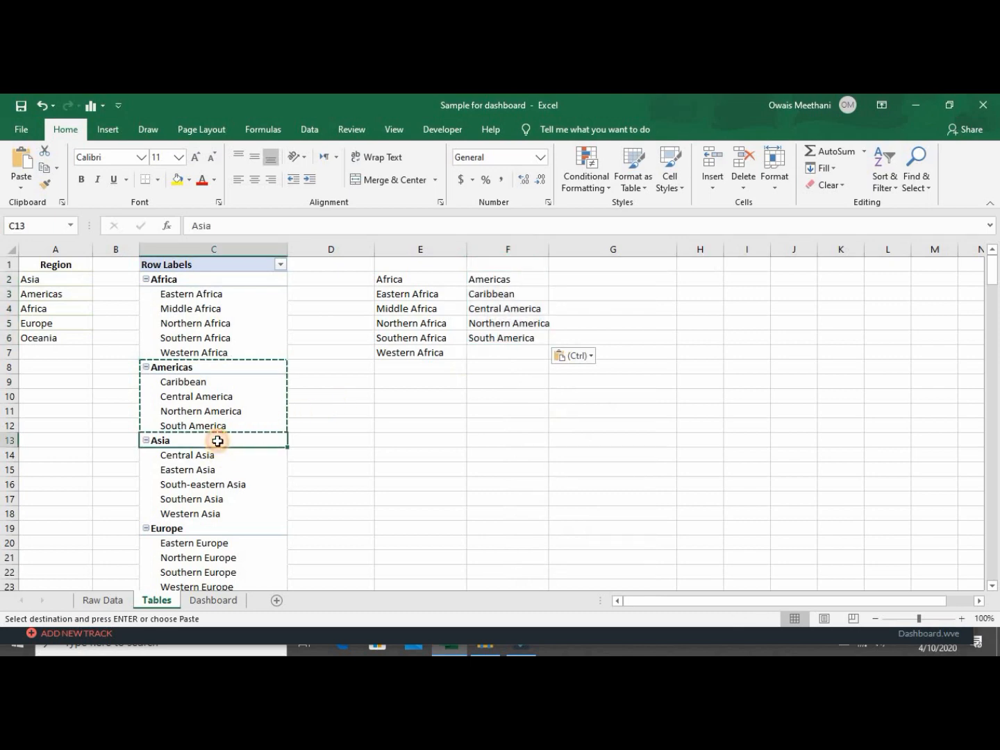
pyautogui.hotkey('shift', 'Down')
pyautogui.hotkey('shift', 'Down')
pyautogui.hotkey('shift', 'Down')
pyautogui.hotkey('shift', 'Down')
pyautogui.hotkey('shift', 'Down')
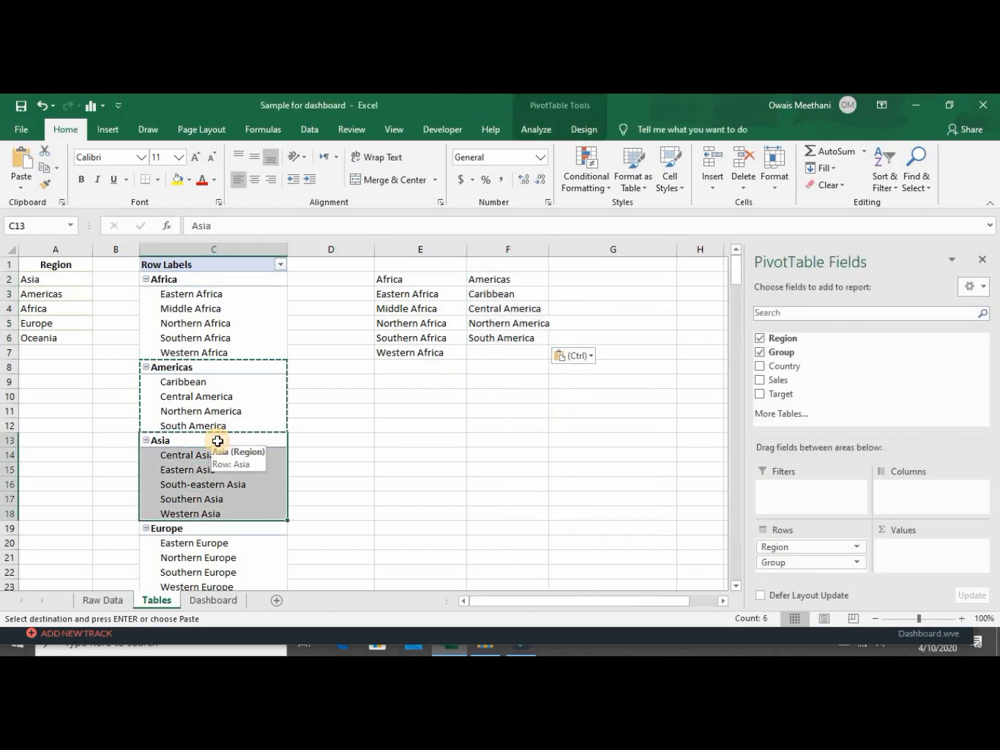
pyautogui.hotkey('ctrl', 'c')
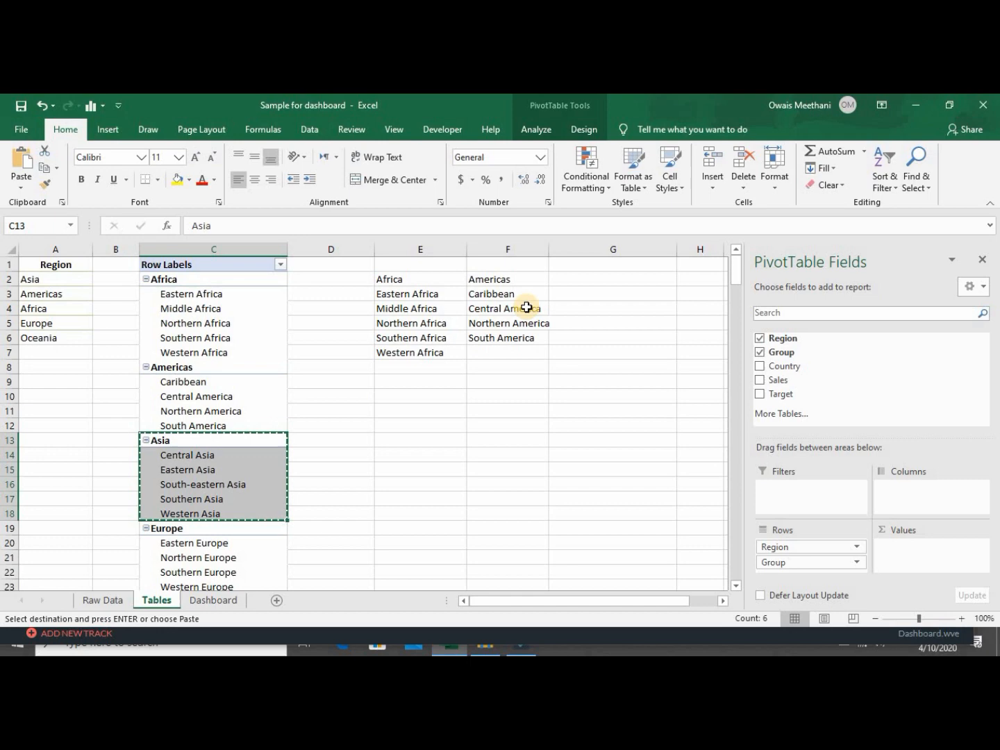
pyautogui.rightClick(574, 284)
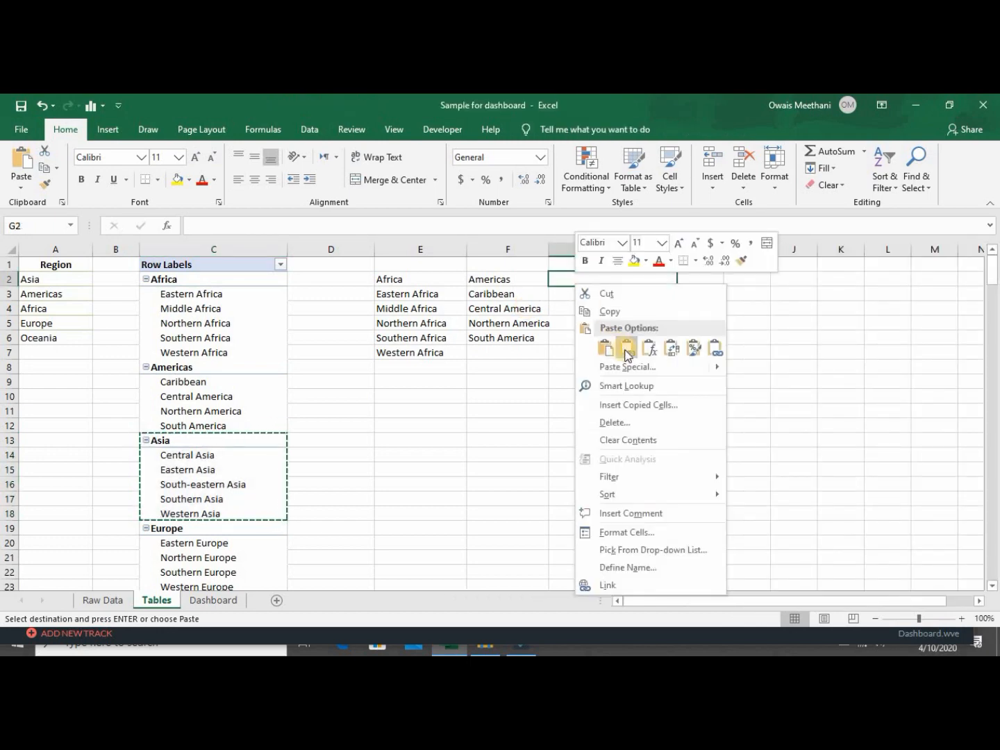
pyautogui.click(625, 349)
# Paste Europe's subregions as values into H2.
pyautogui.click(186, 529)
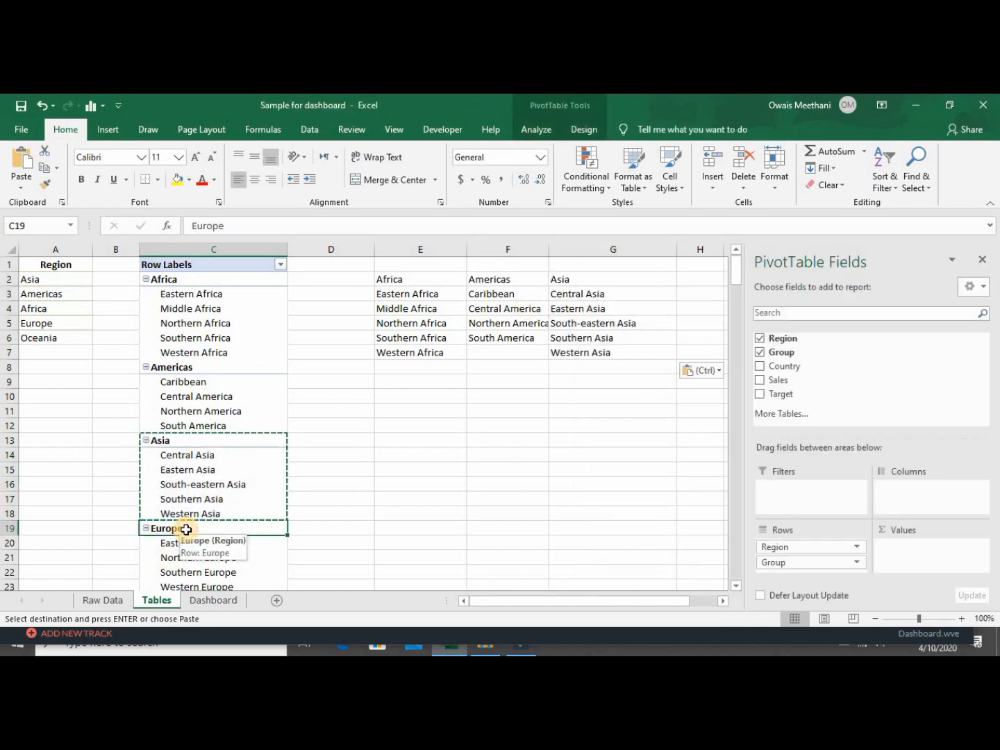
pyautogui.hotkey('shift', 'Down')
pyautogui.hotkey('shift', 'Down')
pyautogui.hotkey('shift', 'Down')
pyautogui.hotkey('shift', 'Down')
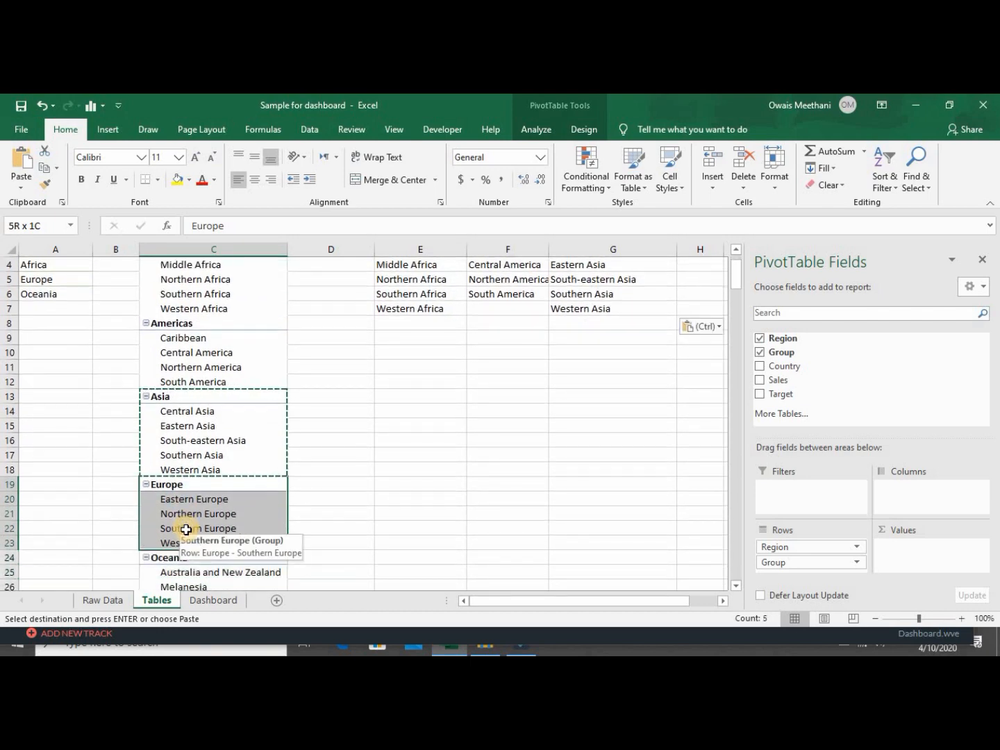
pyautogui.hotkey('ctrl', 'c')
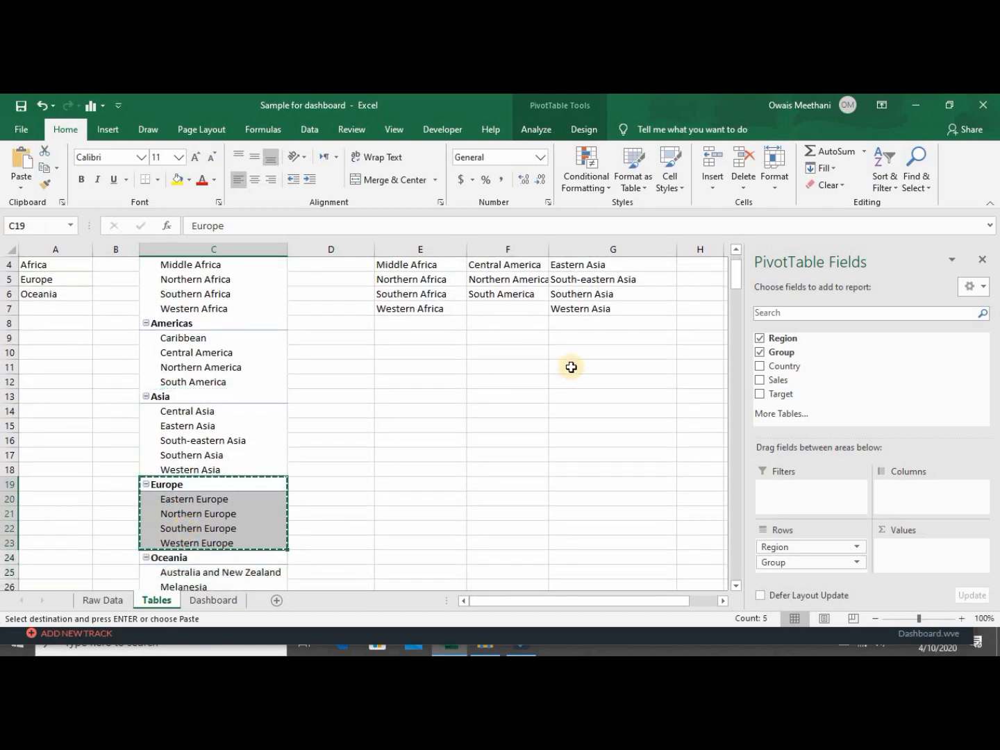
pyautogui.click(600, 310)
pyautogui.press('Up')
pyautogui.press('Up')
pyautogui.press('Up')
pyautogui.press('Up')
pyautogui.press('Up')
pyautogui.press('Up')
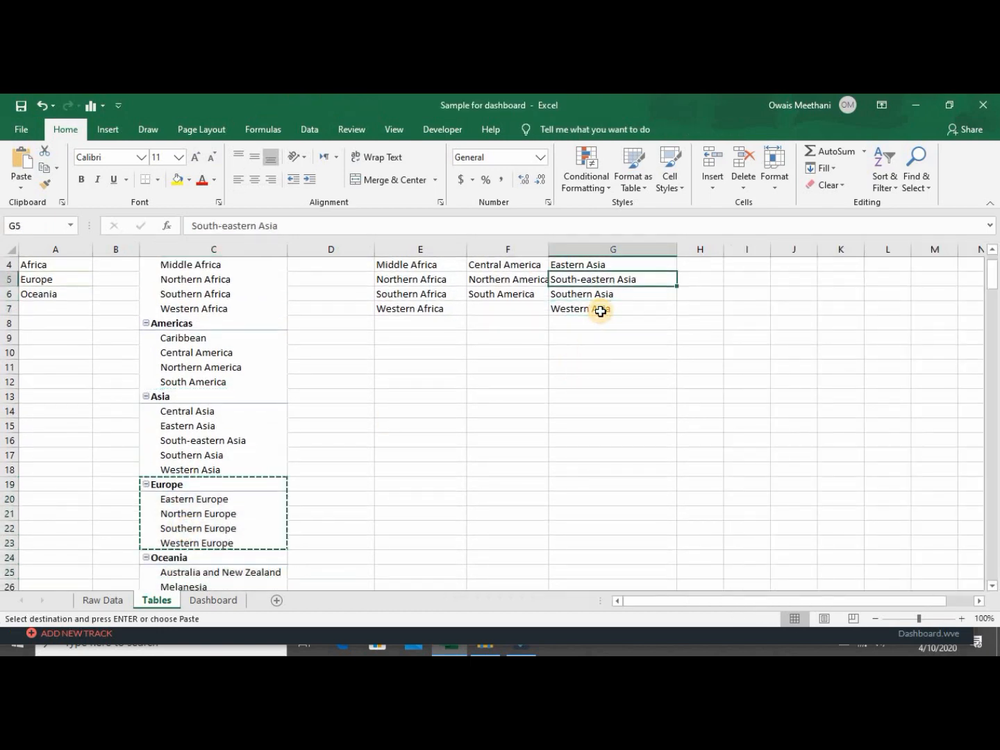
pyautogui.press('Down')
pyautogui.press('Right')
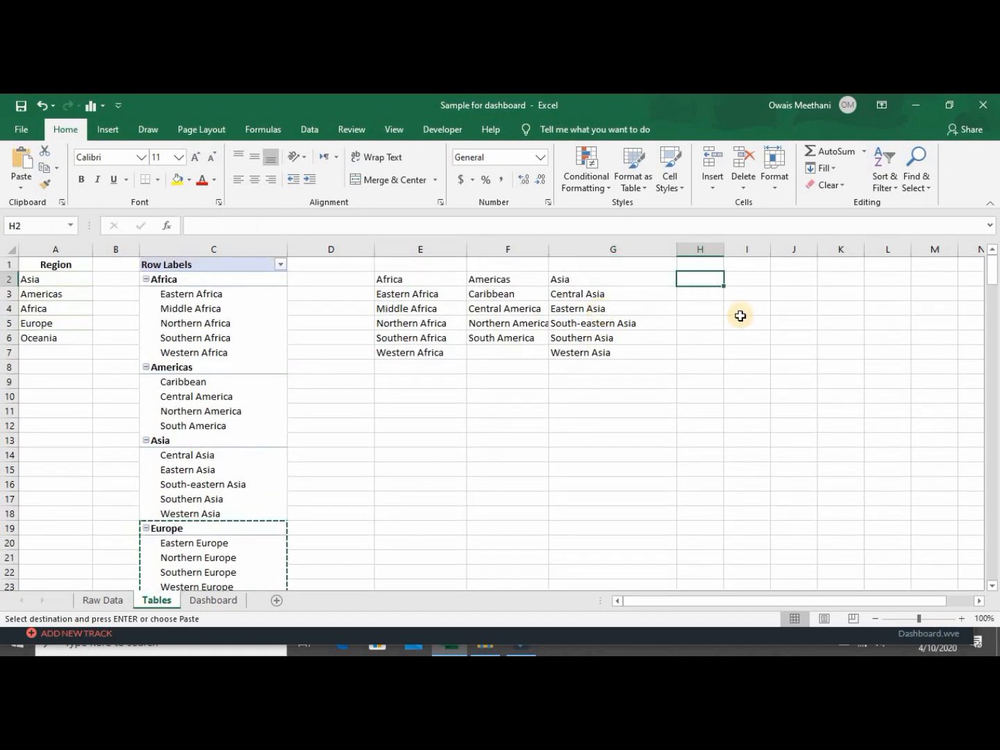
pyautogui.rightClick(706, 285)
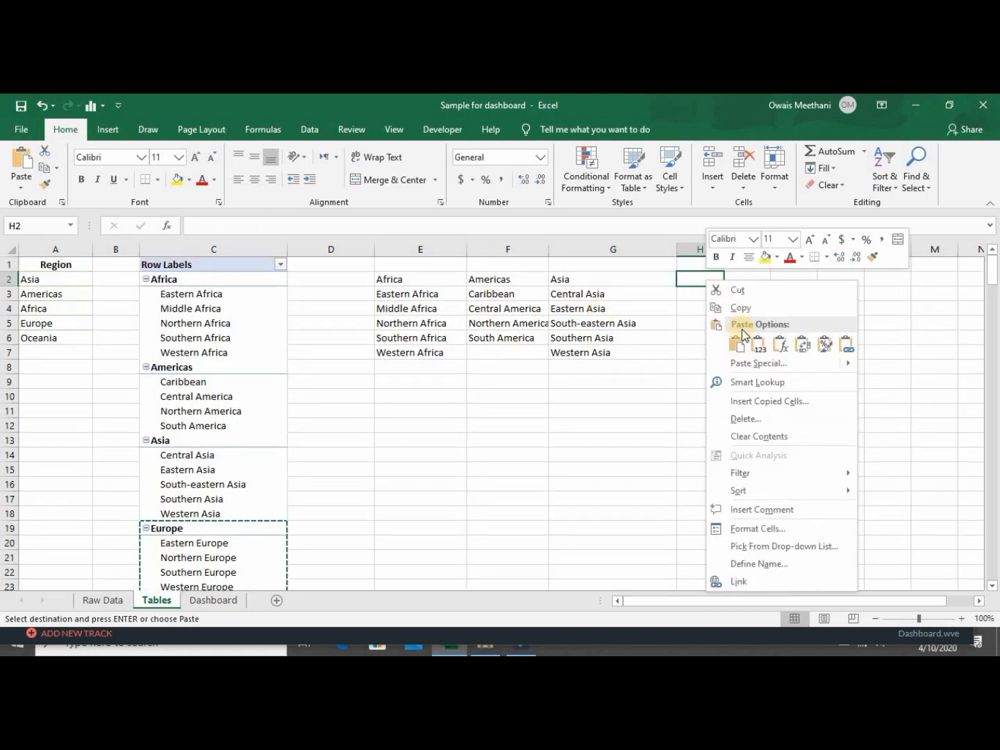
pyautogui.click(753, 344)
# Paste Oceania's subregions as values into I2, beside the Europe list.
pyautogui.press('Down')
pyautogui.press('Down')
pyautogui.press('Down')
pyautogui.press('Down')
pyautogui.press('Down')
pyautogui.press('Down')
pyautogui.press('Down')
pyautogui.press('Down')
pyautogui.press('Down')
pyautogui.press('Down')
pyautogui.press('Down')
pyautogui.press('Down')
pyautogui.press('Down')
pyautogui.press('Down')
pyautogui.press('Down')
pyautogui.press('Down')
pyautogui.press('Down')
pyautogui.press('Down')
pyautogui.press('Down')
pyautogui.press('Down')
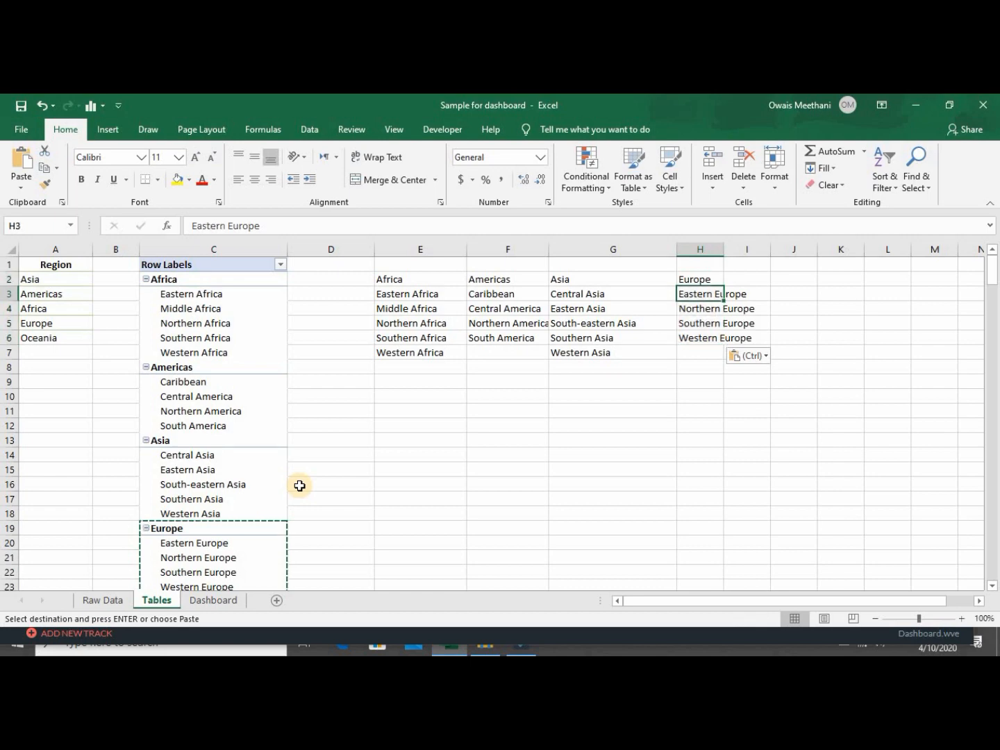
pyautogui.press('Left')
pyautogui.press('Left')
pyautogui.press('Left')
pyautogui.press('Left')
pyautogui.press('Left')
pyautogui.press('Left')
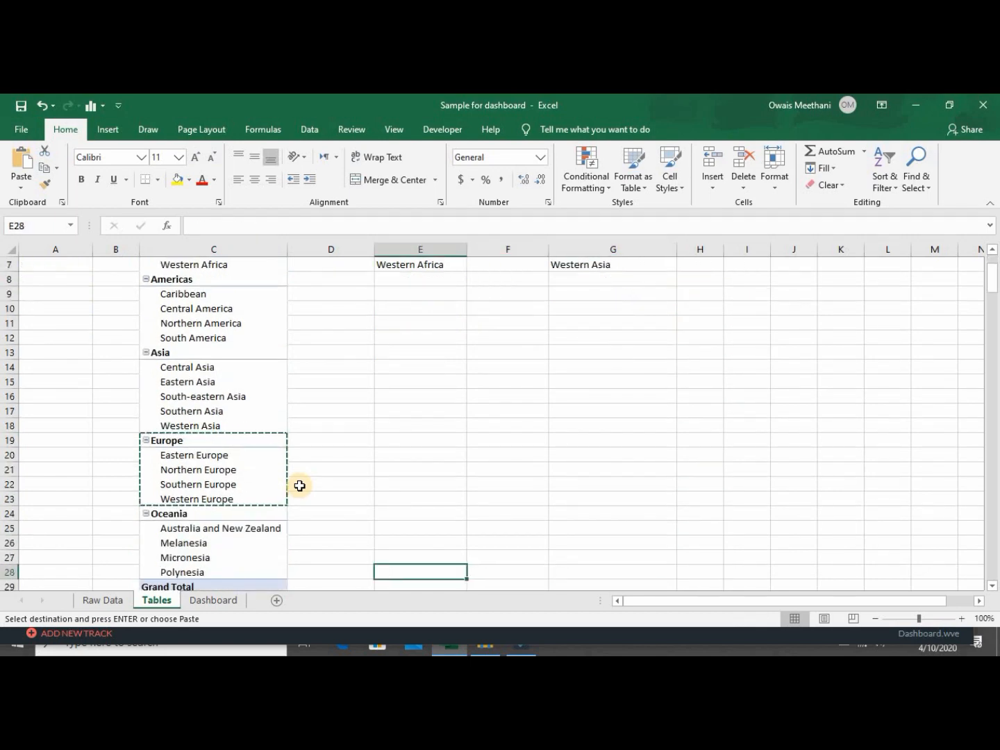
pyautogui.press('Up')
pyautogui.press('Up')
pyautogui.press('Up')
pyautogui.press('Right')
pyautogui.press('Up')
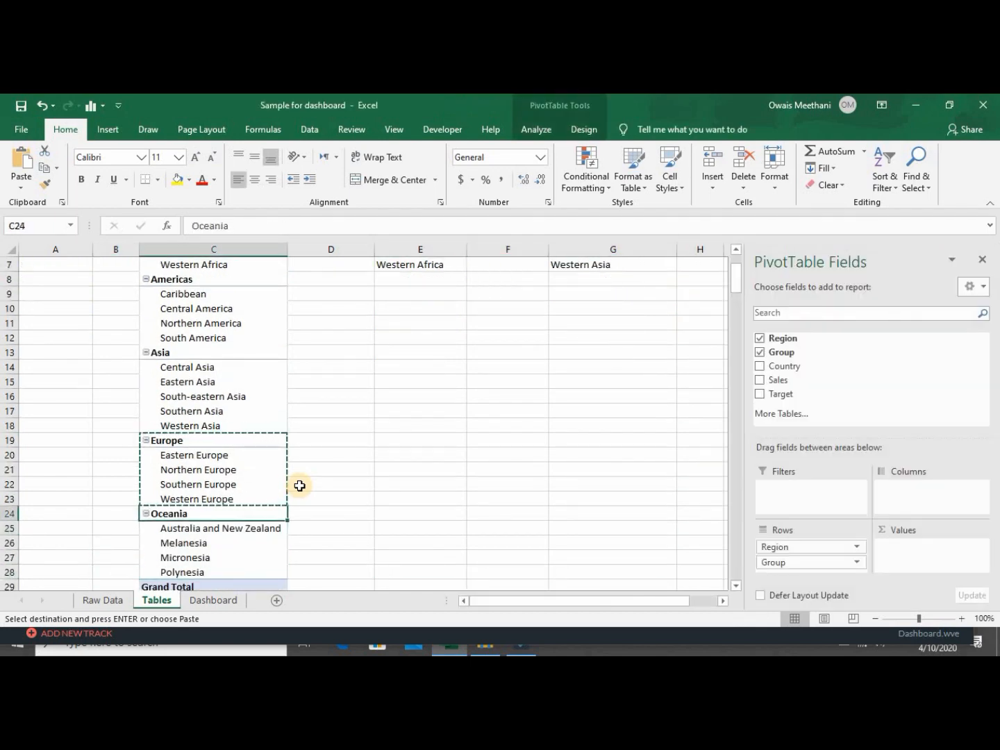
pyautogui.hotkey('shift', 'Down')
pyautogui.hotkey('shift', 'Down')
pyautogui.hotkey('shift', 'Down')
pyautogui.hotkey('shift', 'Down')
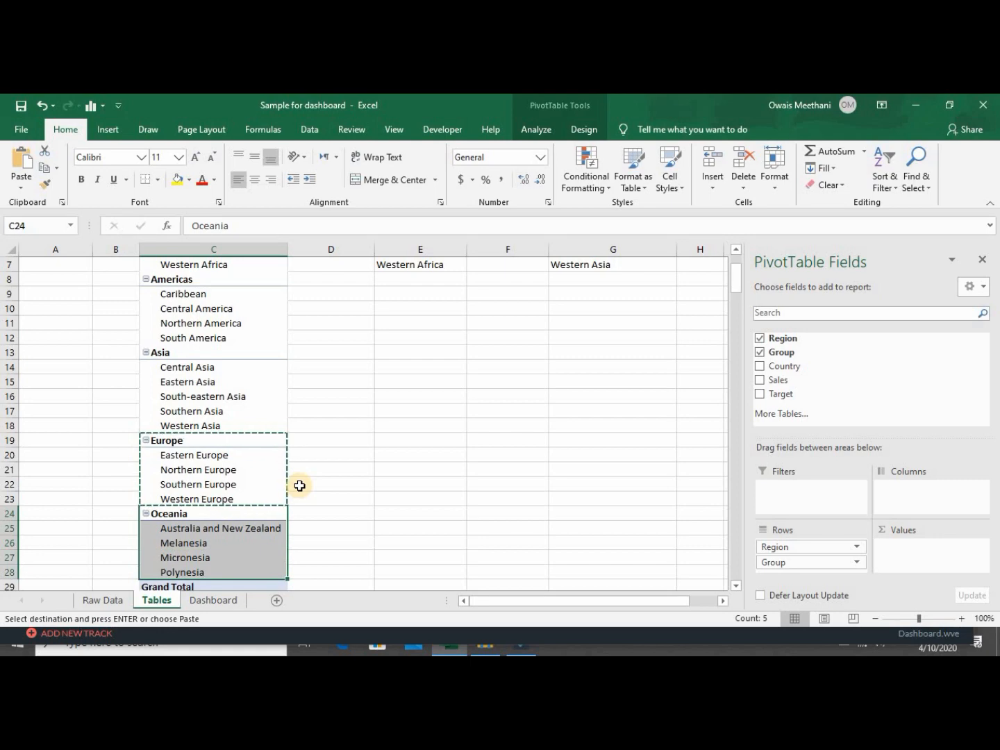
pyautogui.hotkey('ctrl', 'c')
pyautogui.press('Up')
pyautogui.press('Up')
pyautogui.press('Up')
pyautogui.press('Up')
pyautogui.press('Up')
pyautogui.press('Up')
pyautogui.press('Up')
pyautogui.press('Up')
pyautogui.press('Up')
pyautogui.press('Up')
pyautogui.press('Up')
pyautogui.press('Up')
pyautogui.press('Up')
pyautogui.press('Up')
pyautogui.press('Up')
pyautogui.press('Up')
pyautogui.press('Up')
pyautogui.press('Up')
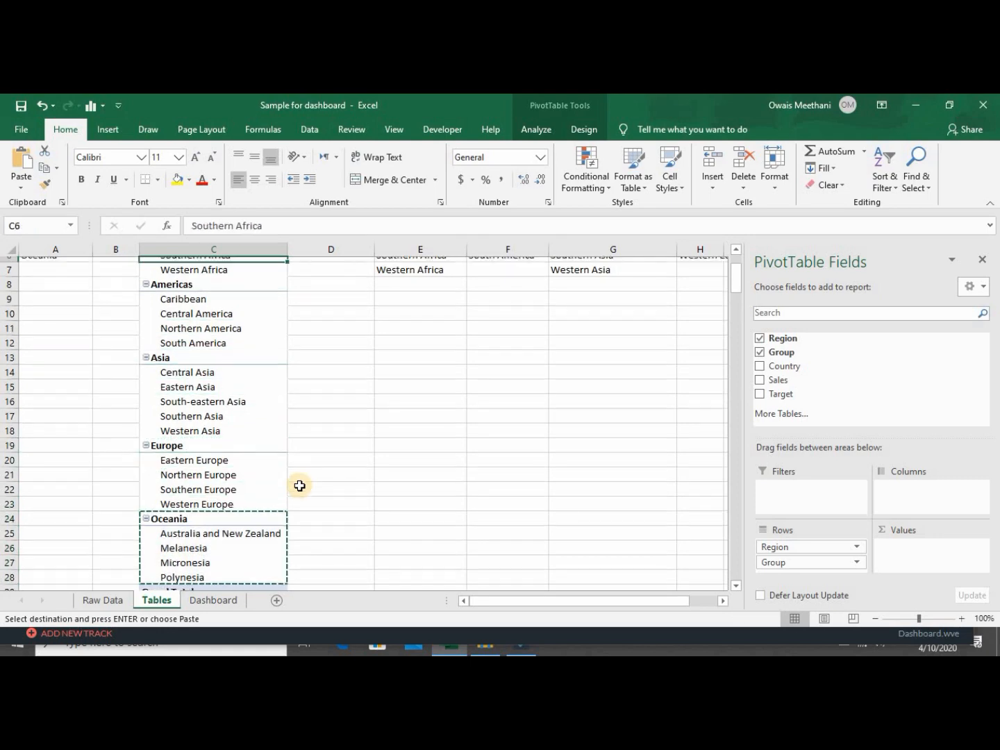
pyautogui.press('Up')
pyautogui.press('Up')
pyautogui.press('Up')
pyautogui.press('Up')
pyautogui.press('Up')
pyautogui.press('Right')
pyautogui.press('Right')
pyautogui.press('Right')
pyautogui.press('Right')
pyautogui.press('Right')
pyautogui.press('Right')
pyautogui.press('Down')
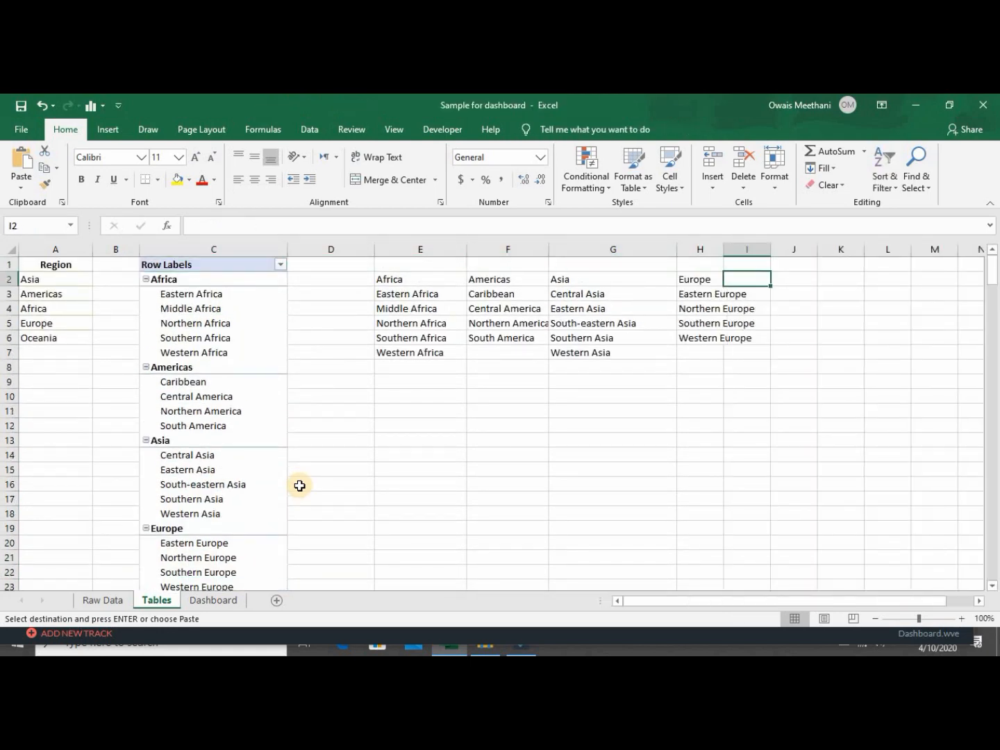
pyautogui.rightClick(741, 282)
pyautogui.click(795, 342)
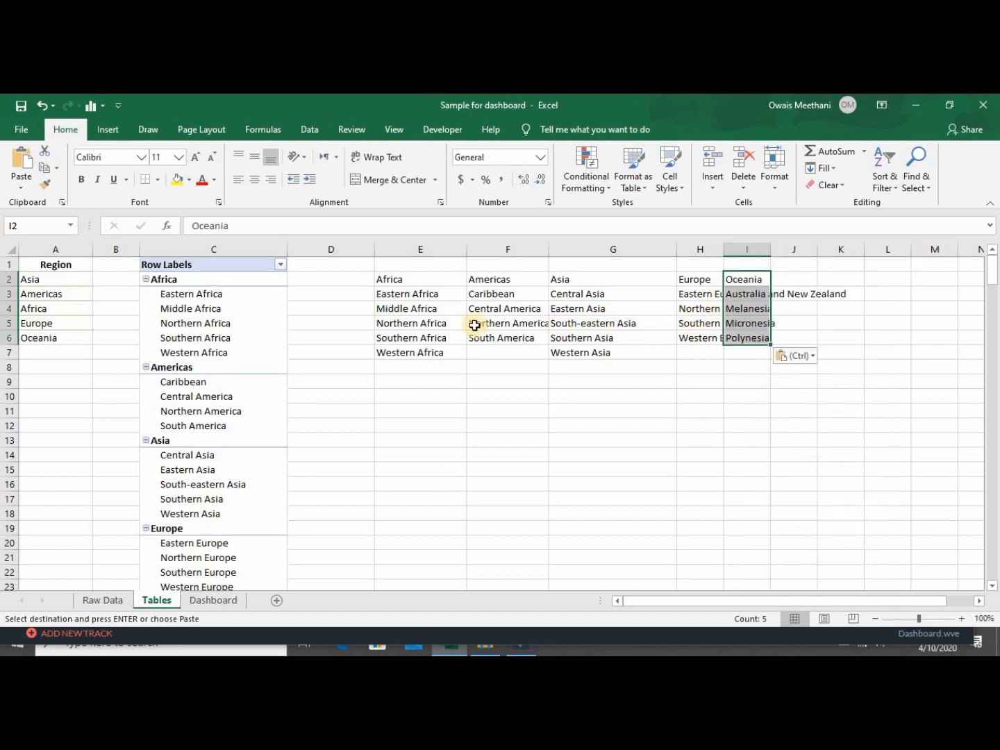
pyautogui.moveTo(354, 261); pyautogui.dragTo(399, 303)
pyautogui.click(399, 297)
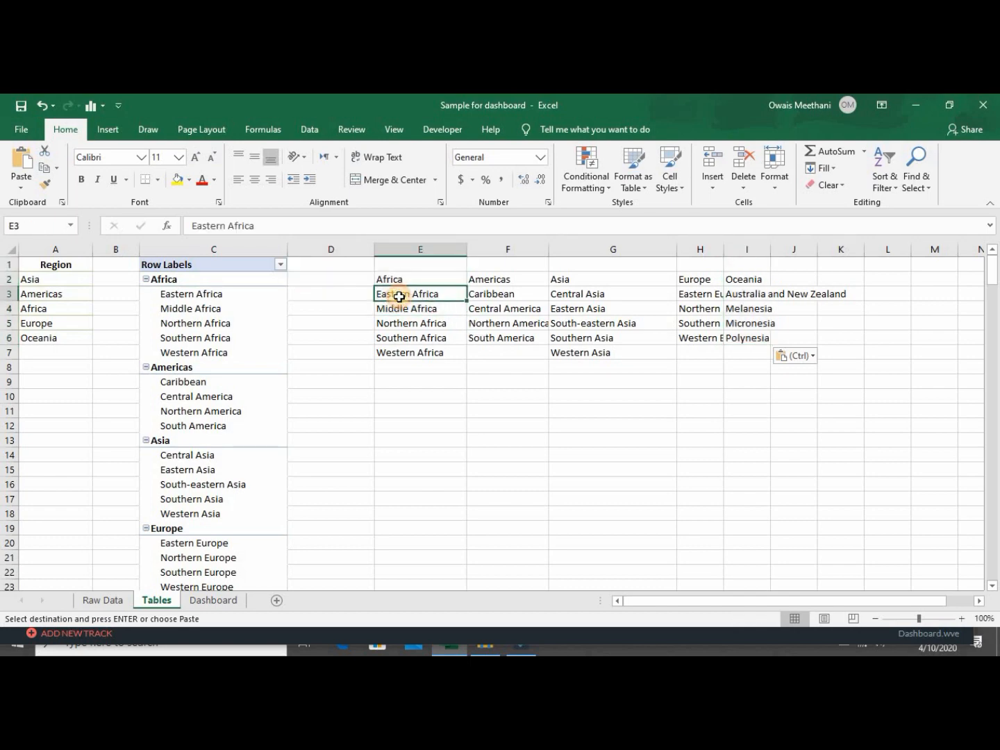
# Delete column C holding the pivot table.
pyautogui.rightClick(261, 241)
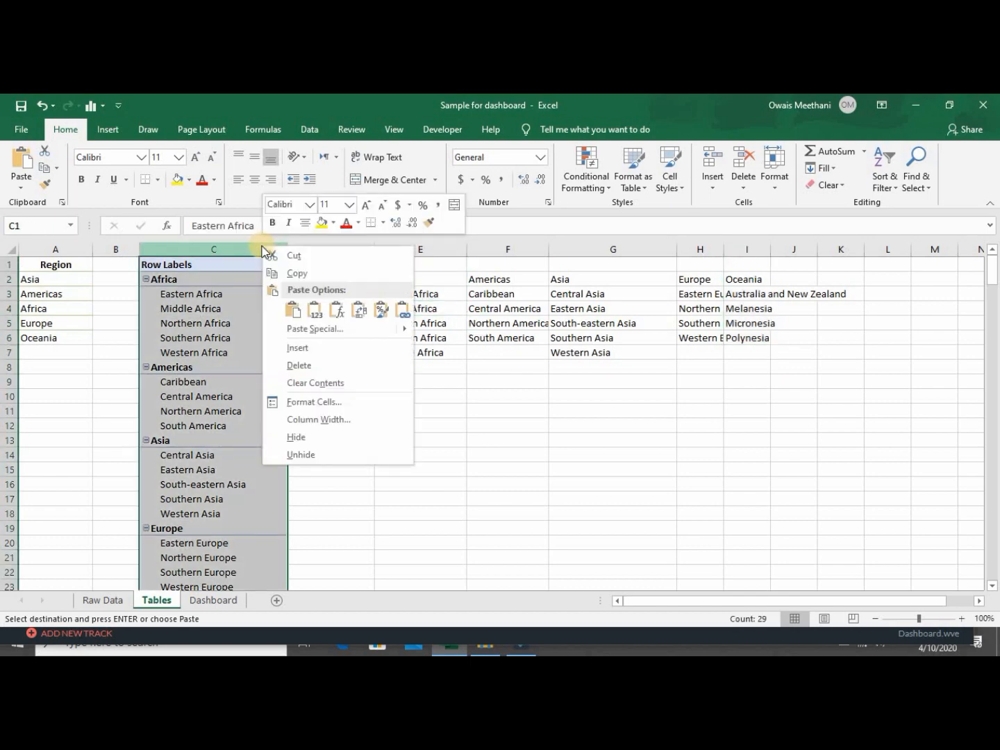
pyautogui.press('Escape')
pyautogui.hotkey('ctrl', '-')
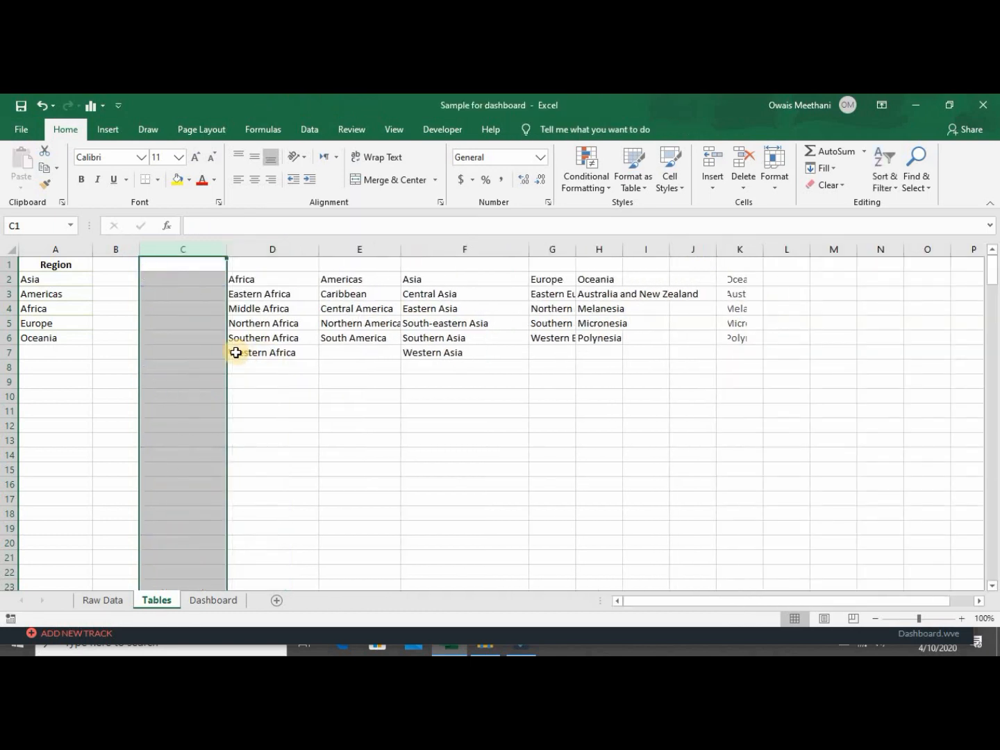
pyautogui.click(235, 350)
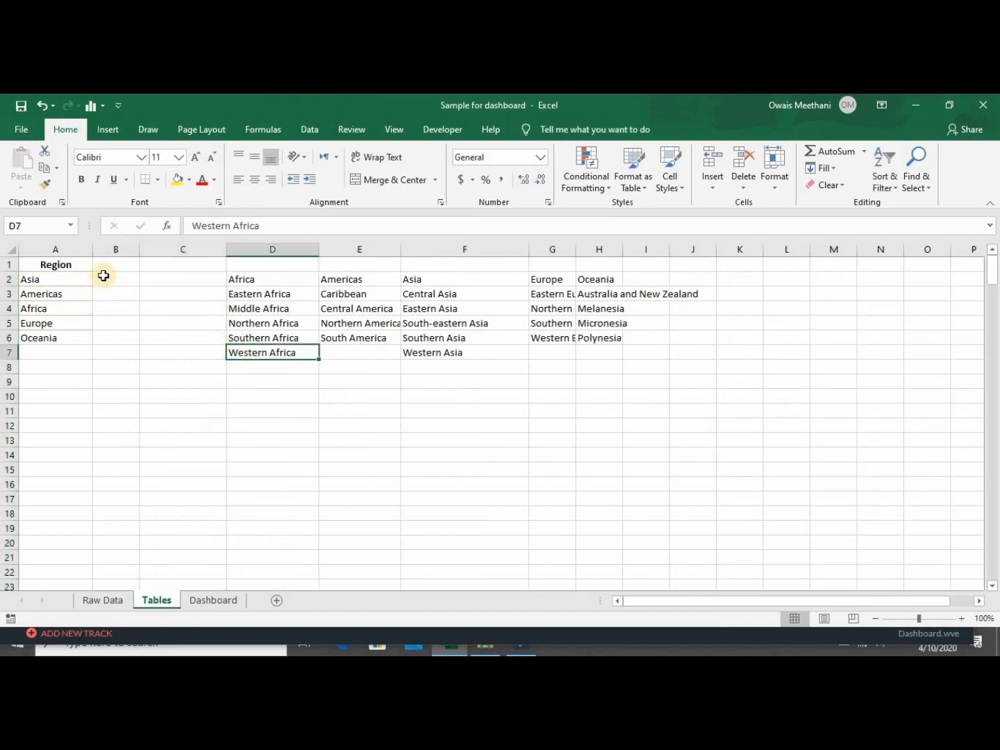
# Delete the empty row-1 cells above the five lists, shifting cells up.
pyautogui.moveTo(247, 270); pyautogui.dragTo(456, 264)
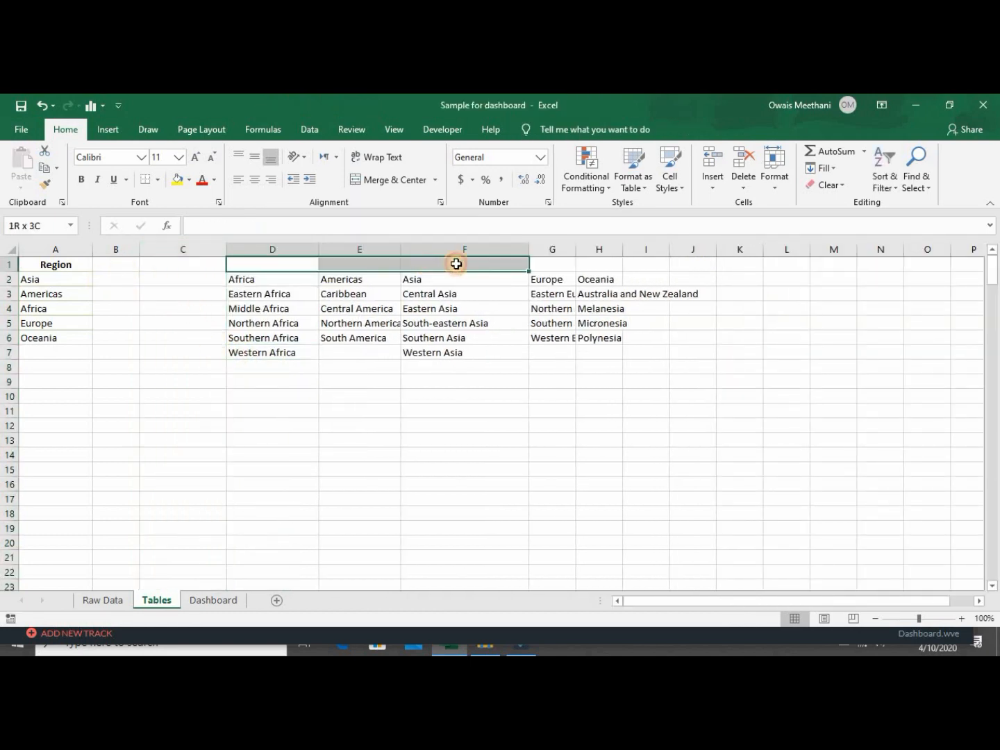
pyautogui.moveTo(546, 253); pyautogui.dragTo(586, 259)
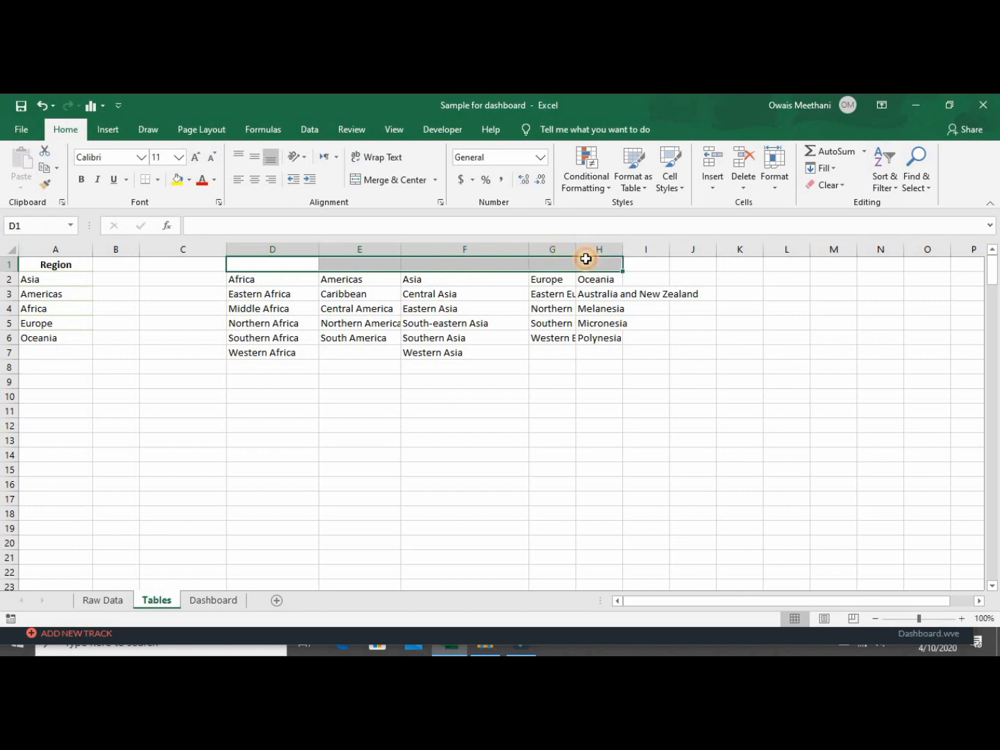
pyautogui.rightClick(586, 262)
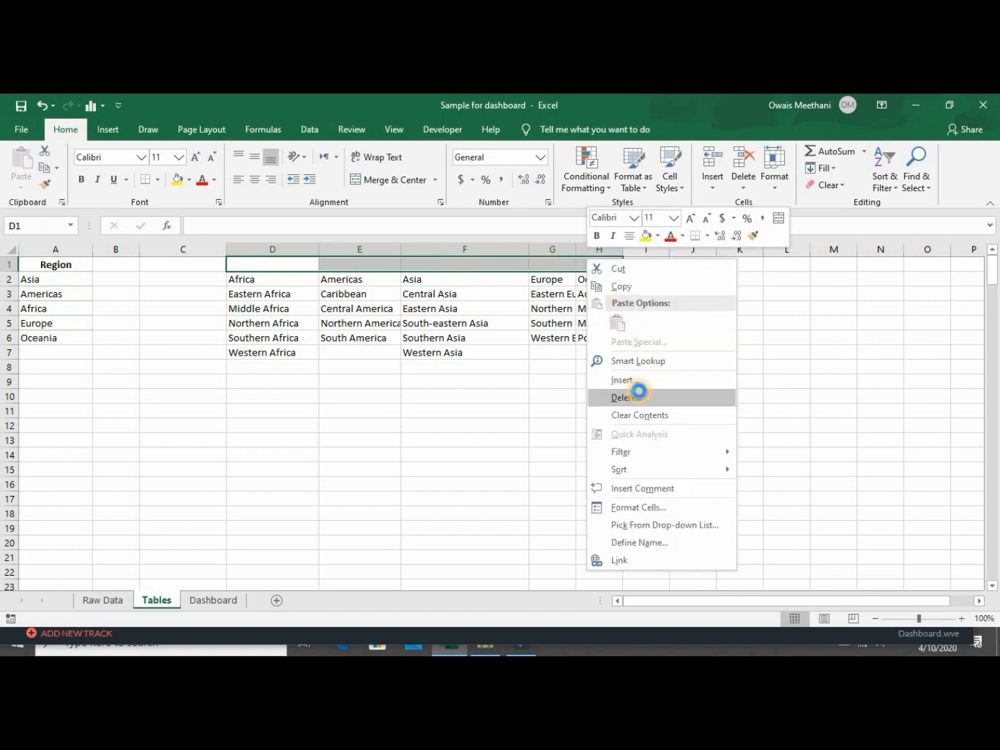
pyautogui.click(639, 396)
pyautogui.click(590, 428)
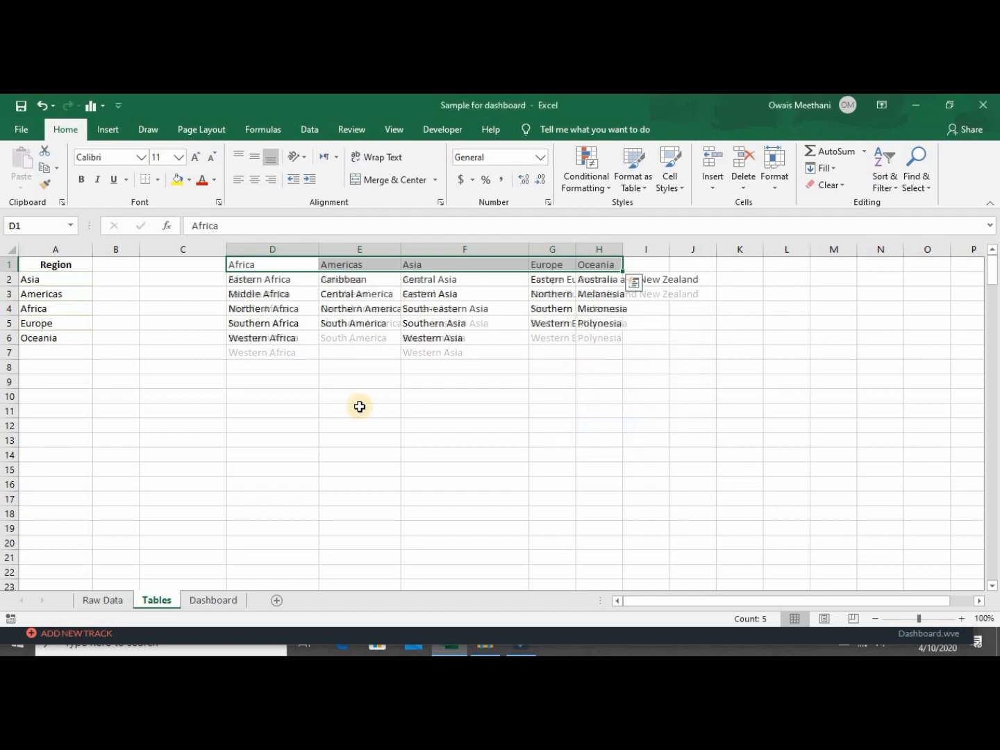
pyautogui.moveTo(354, 404); pyautogui.dragTo(353, 399)
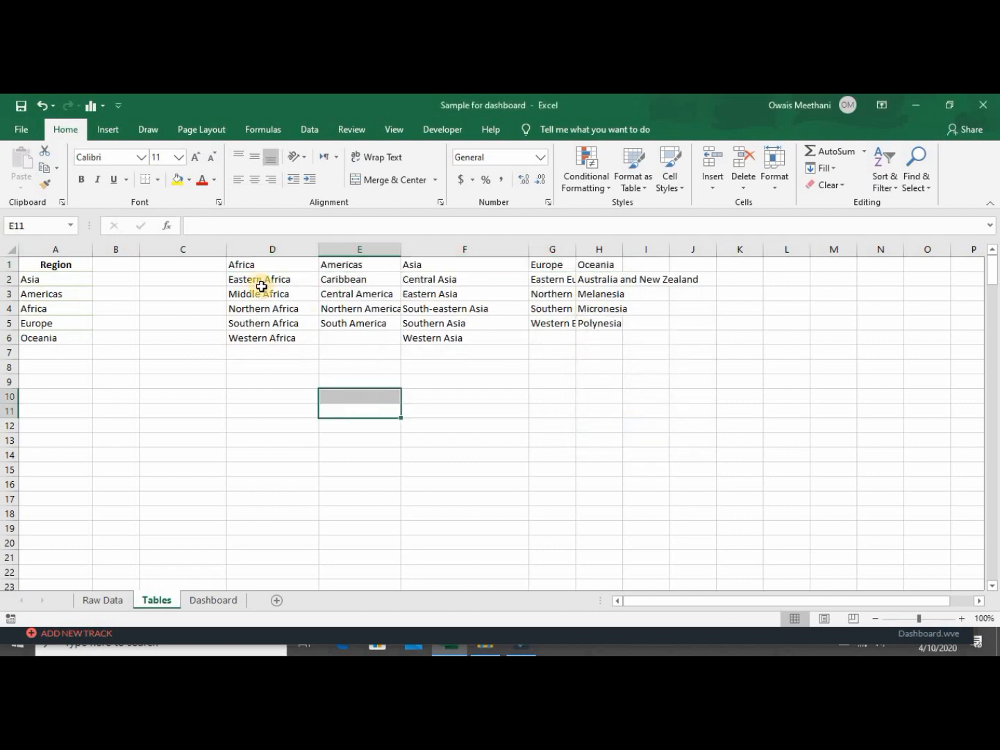
# AutoFit columns E through H so names like Southern Europe and Australia and New Zealand fit.
pyautogui.doubleClick(400, 249)
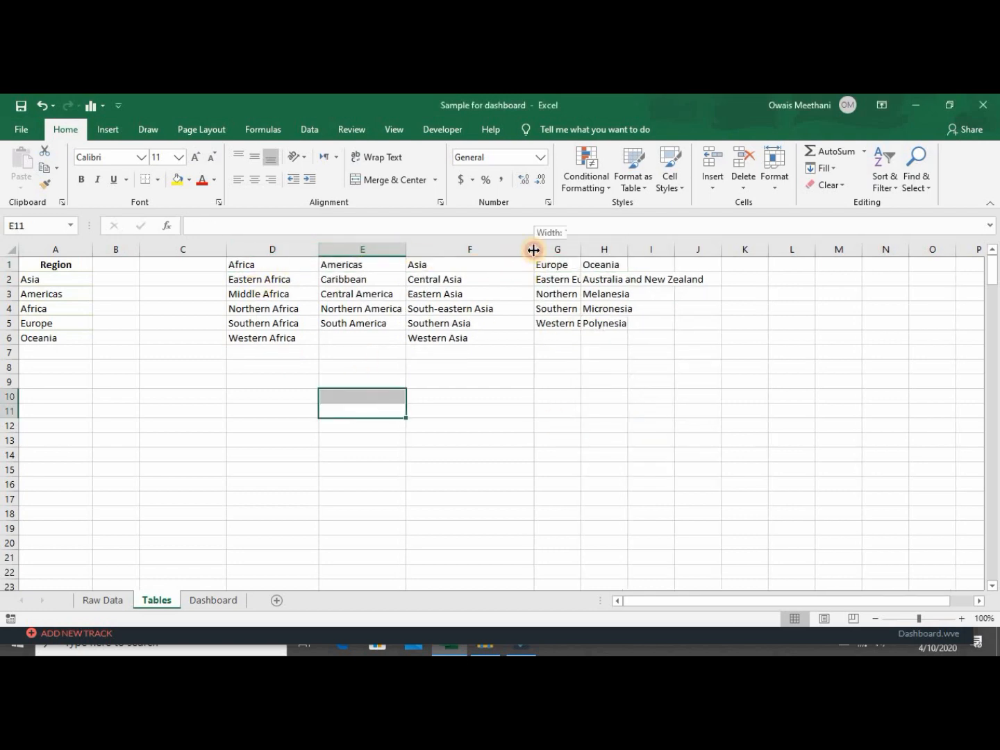
pyautogui.doubleClick(533, 250)
pyautogui.doubleClick(546, 249)
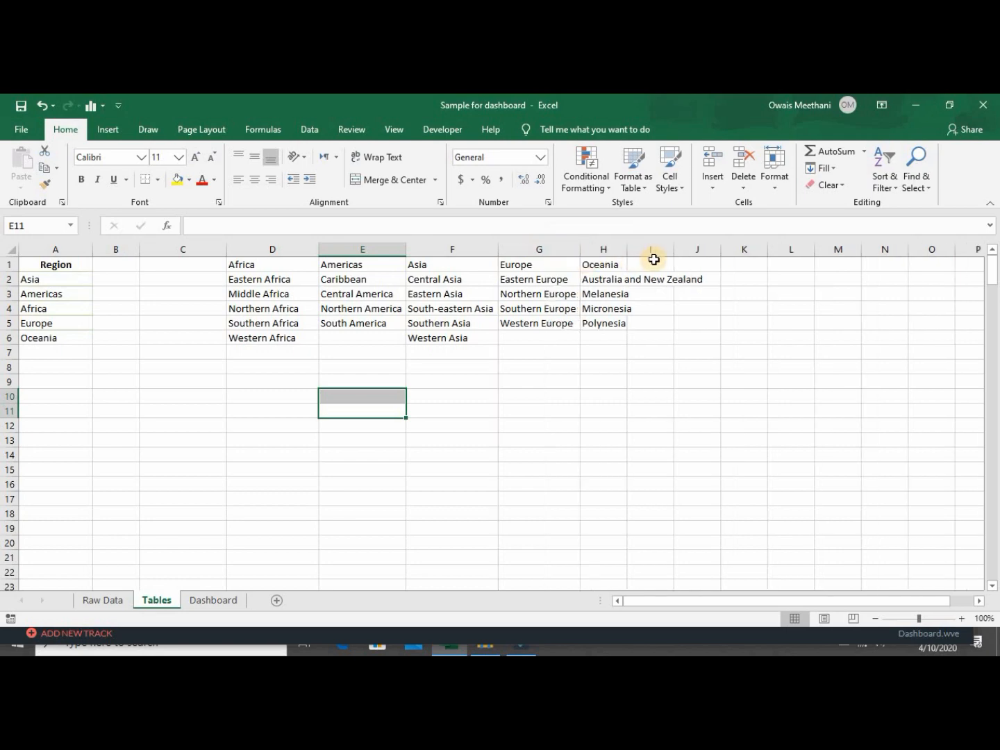
pyautogui.doubleClick(628, 247)
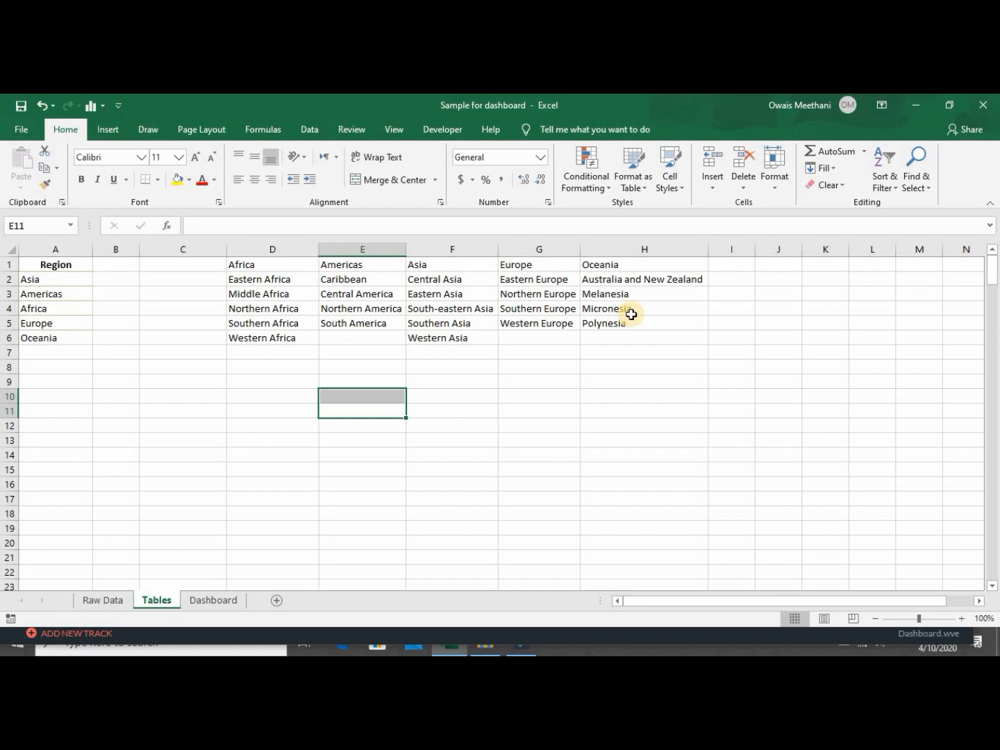
pyautogui.click(180, 377)
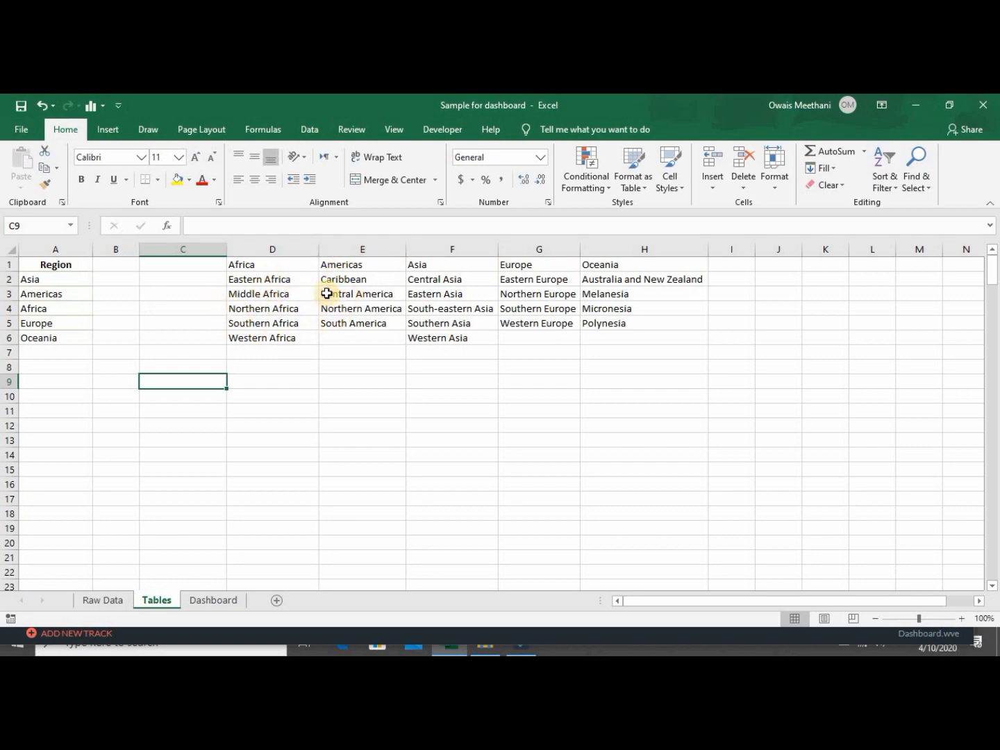
# Insert blank columns before the Americas, Asia, Europe and Oceania lists, then select the cell beside Eastern Africa.
pyautogui.rightClick(331, 245)
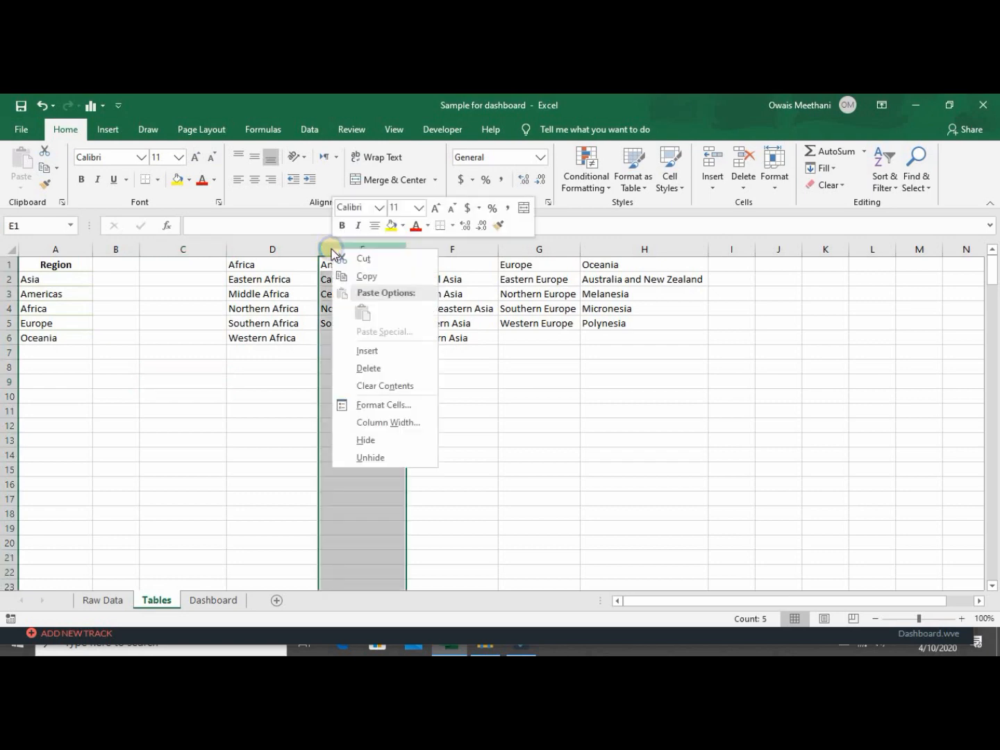
pyautogui.click(366, 354)
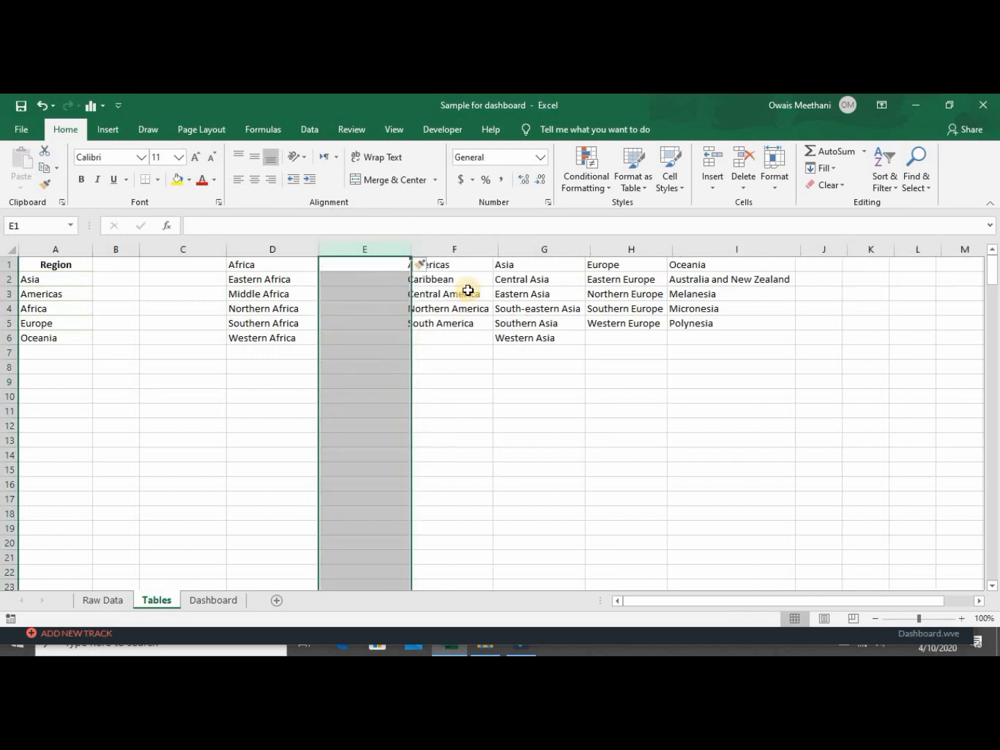
pyautogui.rightClick(522, 251)
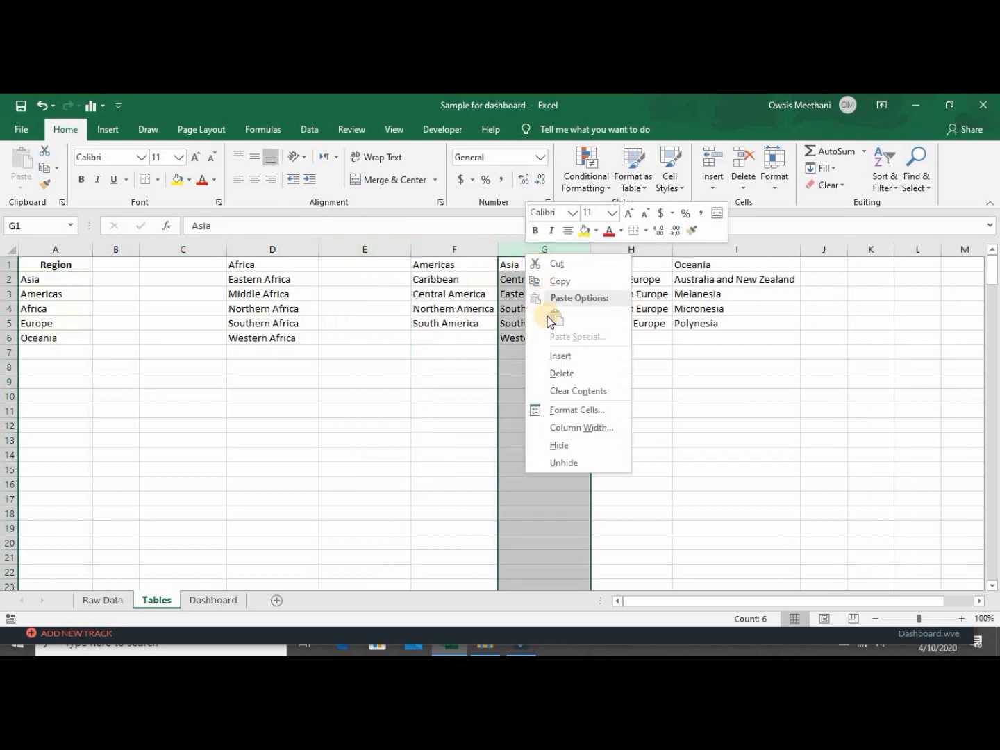
pyautogui.click(559, 356)
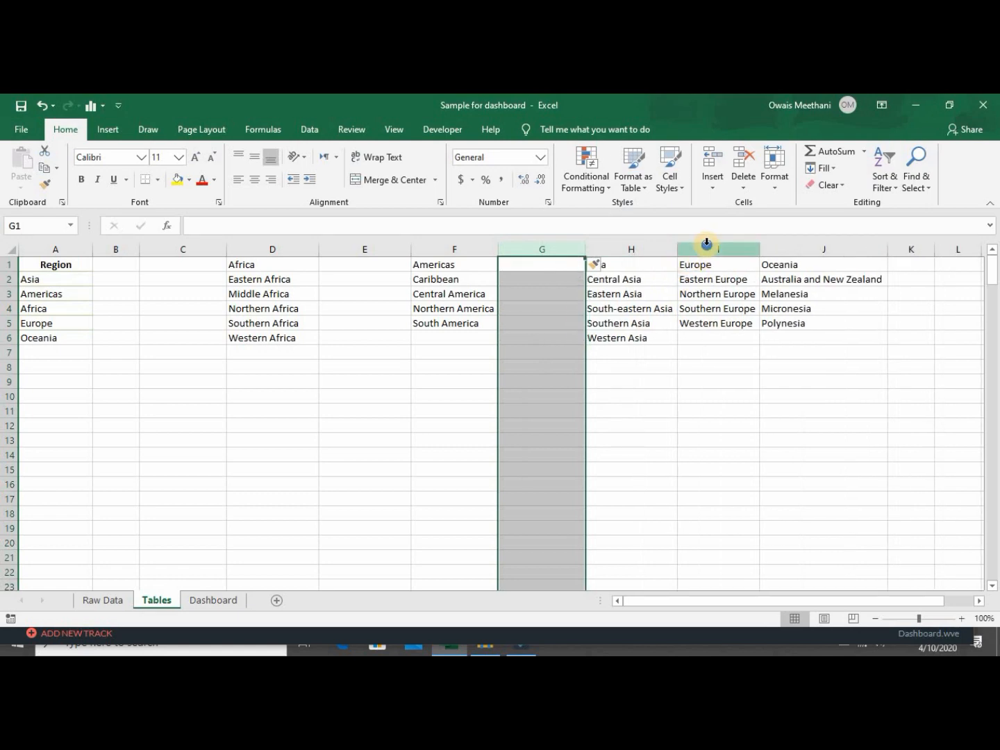
pyautogui.rightClick(707, 243)
pyautogui.click(722, 345)
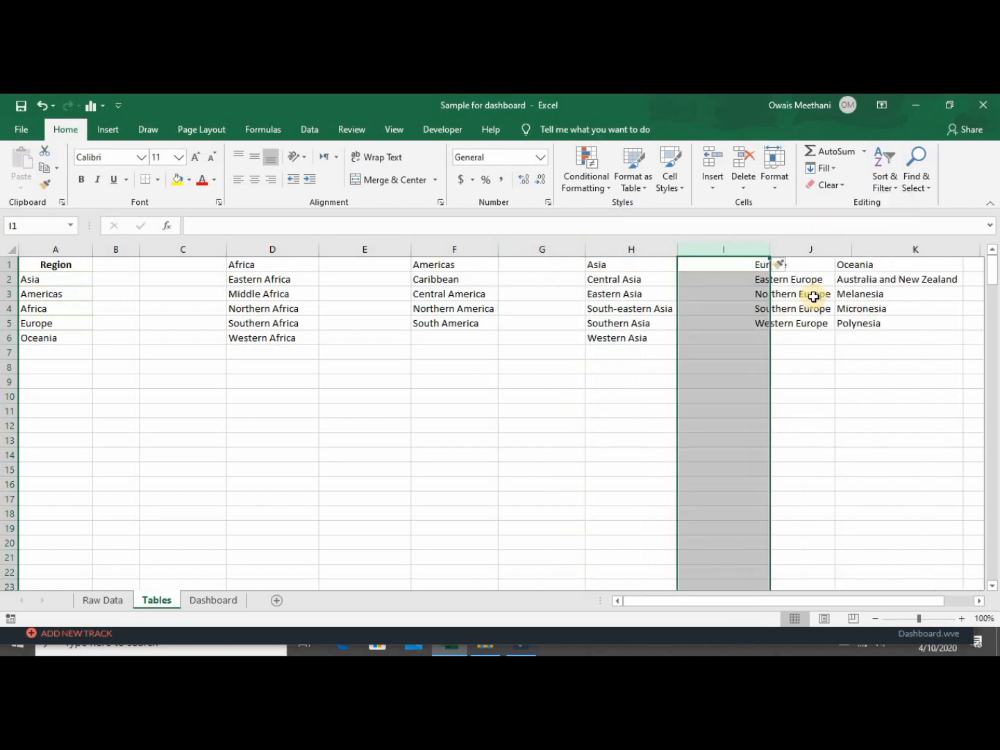
pyautogui.rightClick(887, 246)
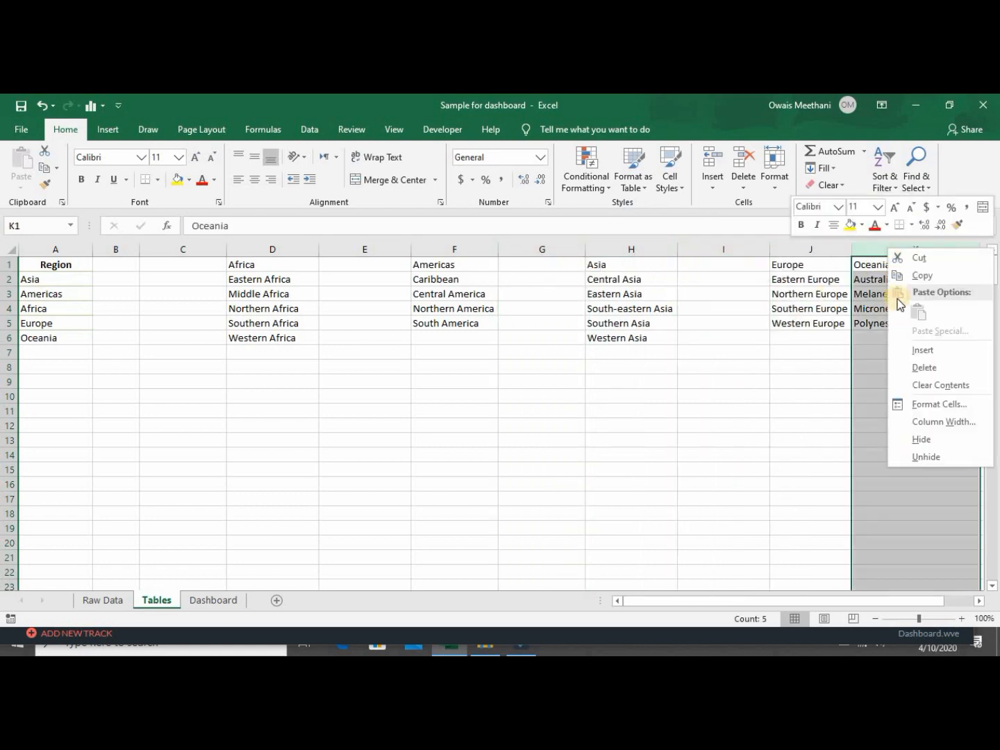
pyautogui.click(911, 352)
pyautogui.click(697, 368)
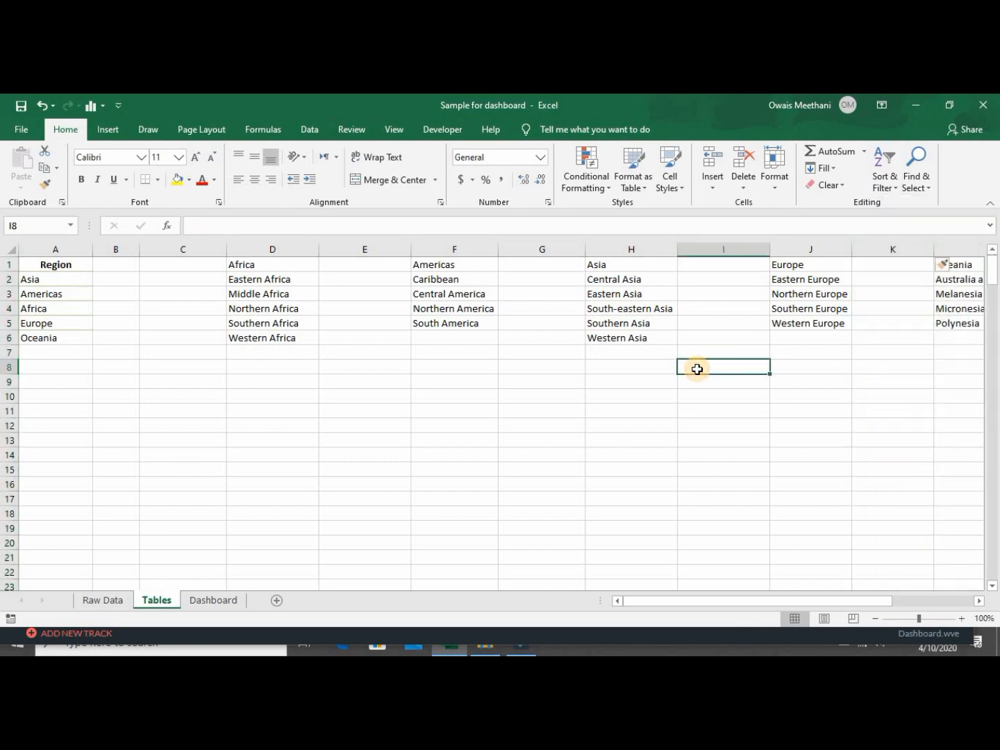
pyautogui.press('Left')
pyautogui.press('Left')
pyautogui.press('Left')
pyautogui.press('Left')
pyautogui.press('Left')
pyautogui.press('Up')
pyautogui.press('Up')
pyautogui.press('Up')
pyautogui.press('Up')
pyautogui.press('Up')
pyautogui.press('Up')
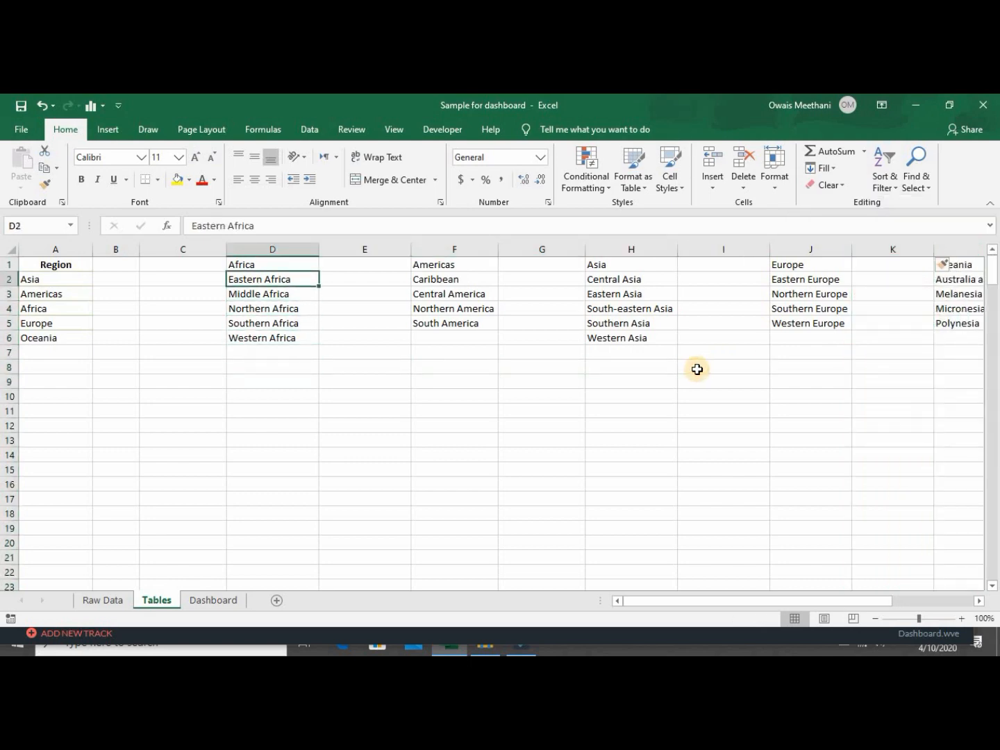
pyautogui.press('Right')
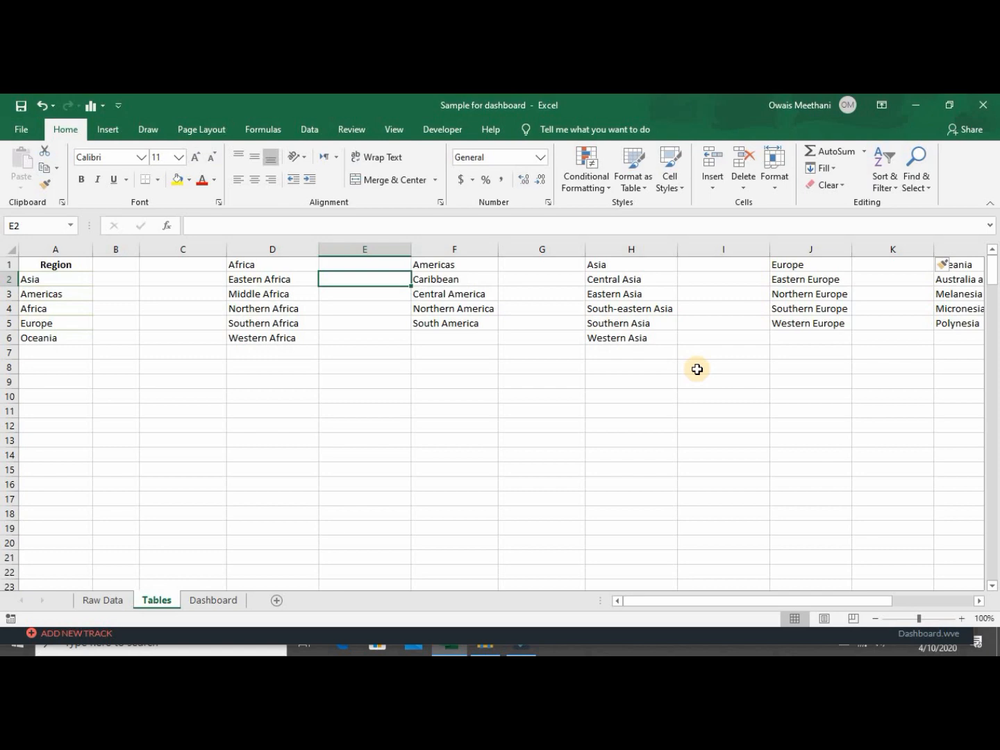
# Start a COUNTIF formula in cell E2 beside Eastern Africa.
pyautogui.keyDown('ctrl'); pyautogui.scroll(5, 697, 368); pyautogui.keyUp('ctrl')
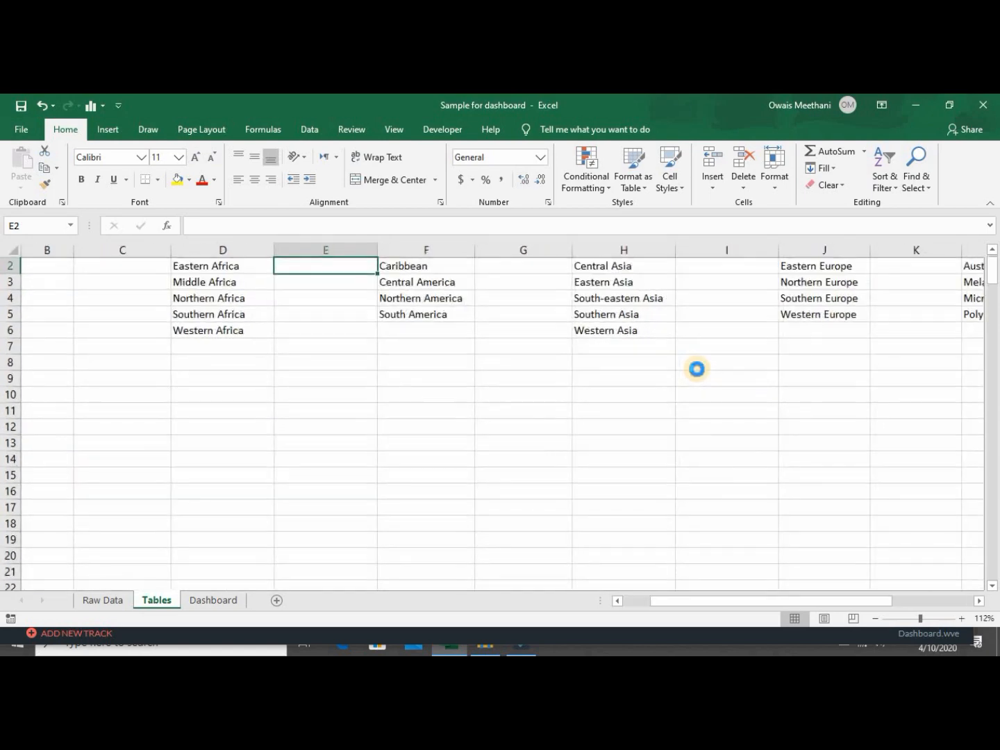
pyautogui.press('Up')
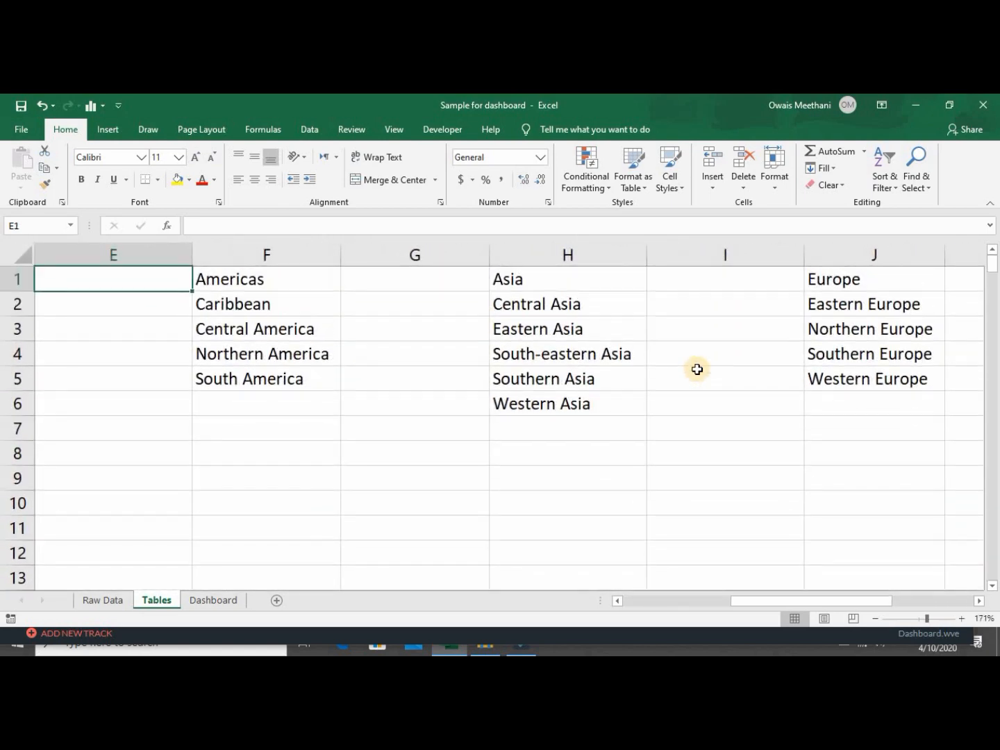
pyautogui.press('Down')
pyautogui.press('Left')
pyautogui.keyDown('ctrl'); pyautogui.scroll(1, 697, 368); pyautogui.keyUp('ctrl')
pyautogui.press('Right')
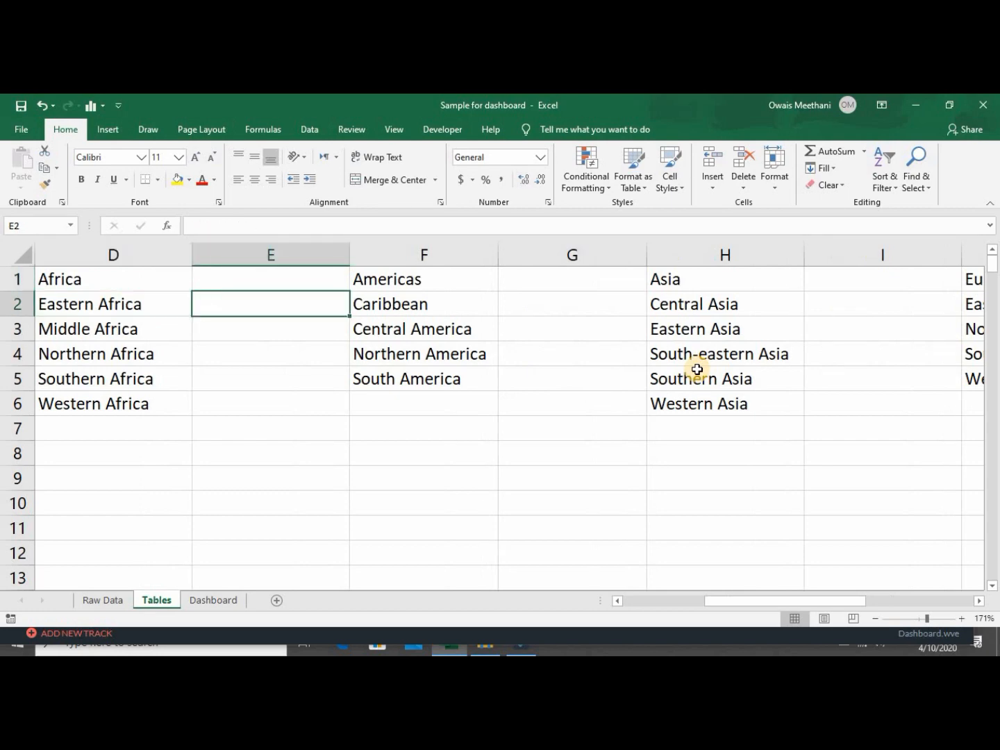
pyautogui.write('=co')
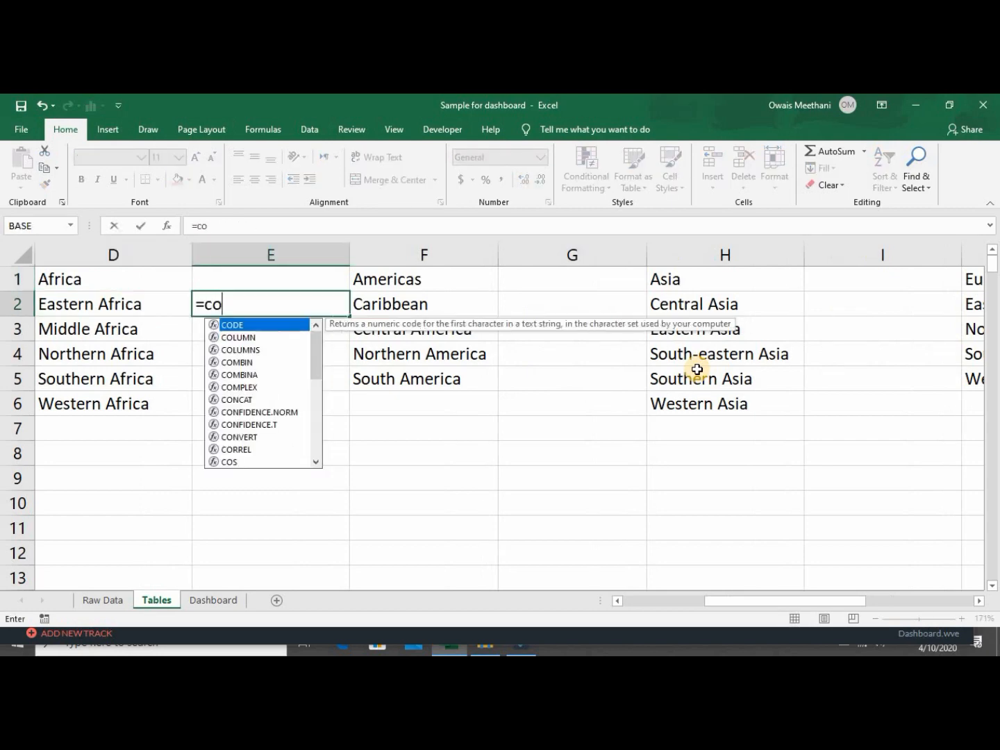
pyautogui.write('untuif')
pyautogui.press('BackSpace')
pyautogui.press('BackSpace')
pyautogui.press('BackSpace')
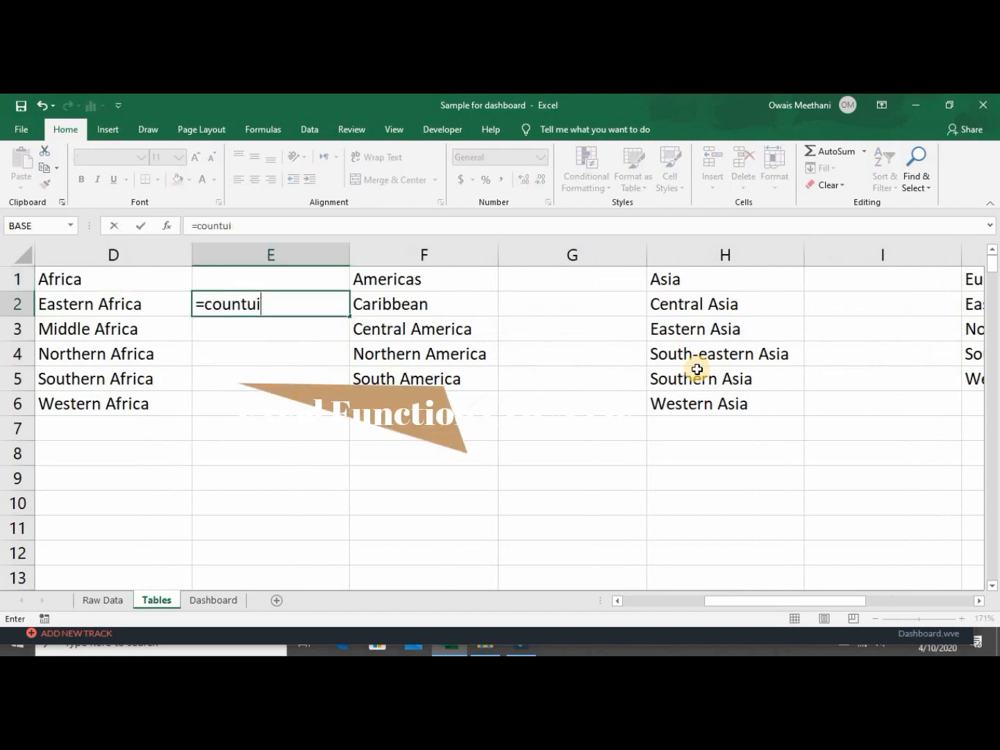
pyautogui.write('if')
pyautogui.press('Tab')
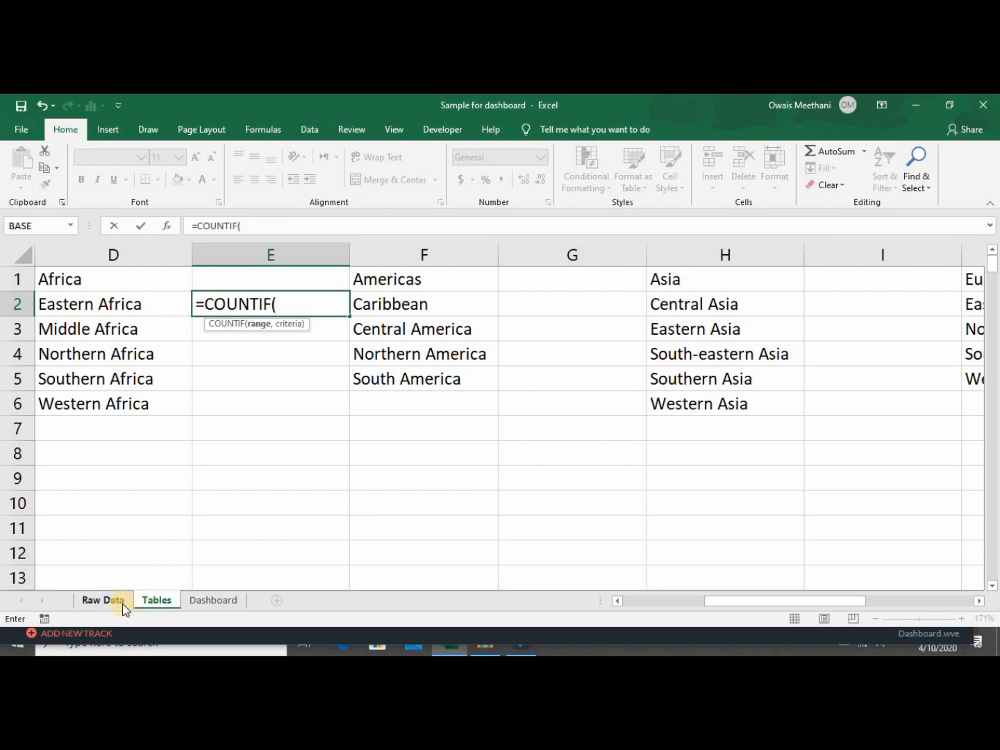
# Count Tables!D2 in absolute Raw Data column $B:$B, so E2 returns 20.
pyautogui.click(103, 601)
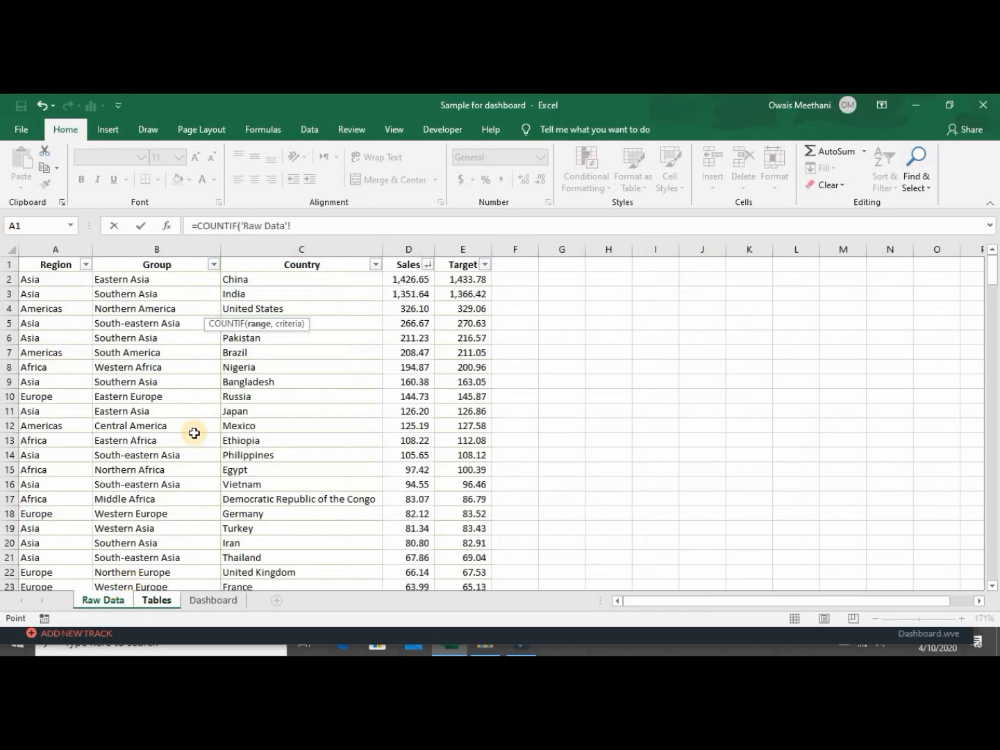
pyautogui.click(157, 251)
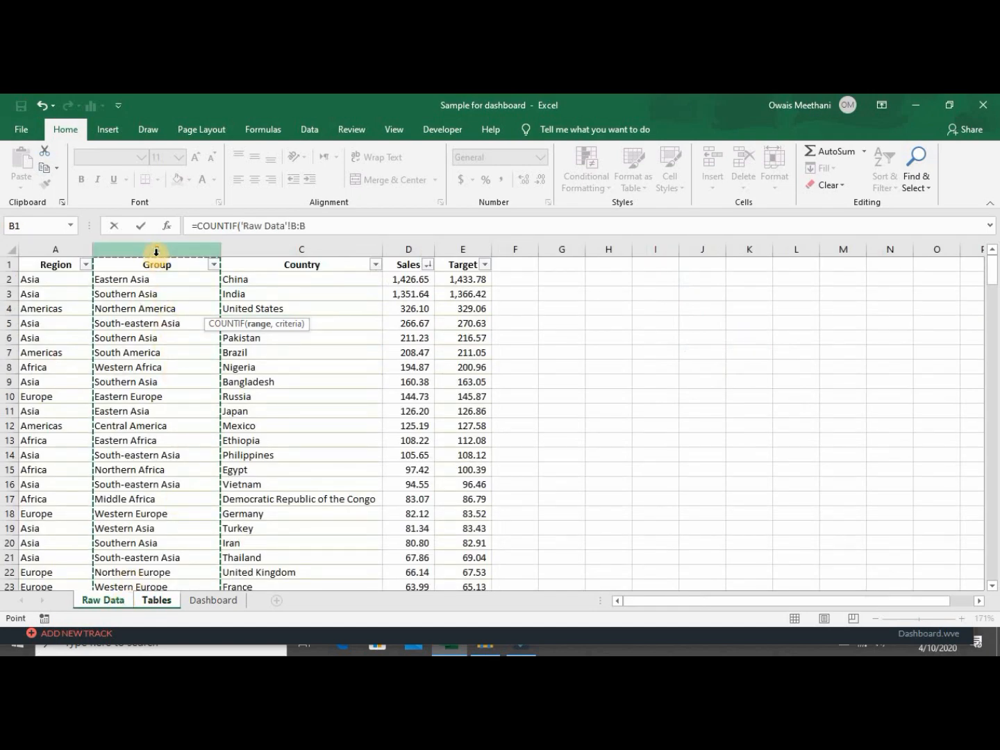
pyautogui.press('F4')
pyautogui.write(',')
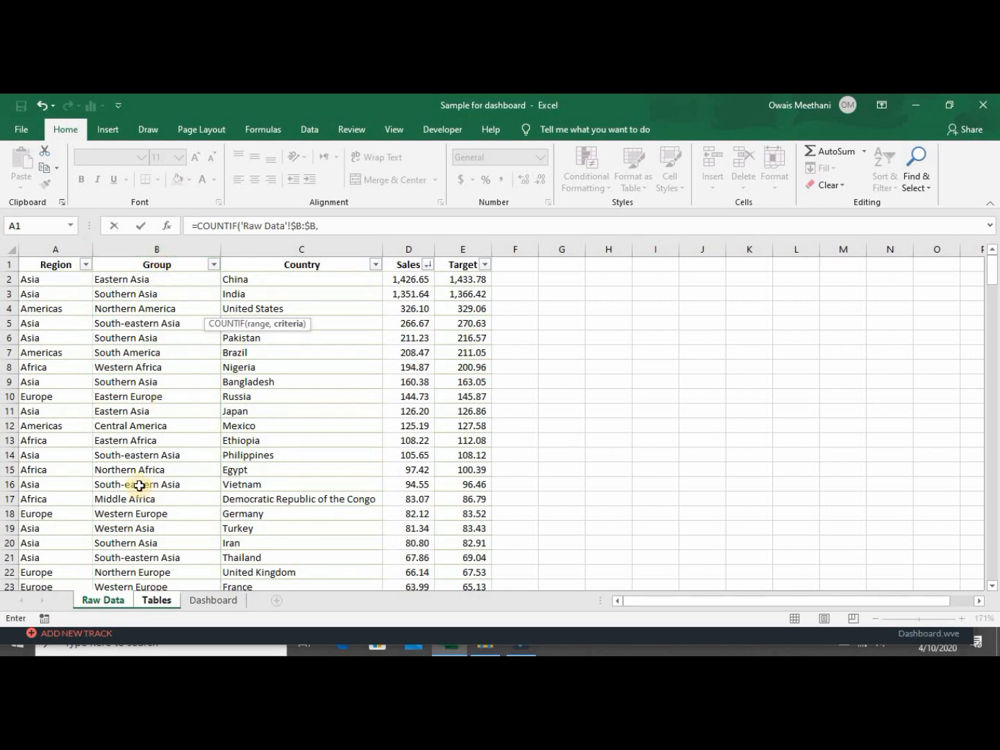
pyautogui.click(158, 600)
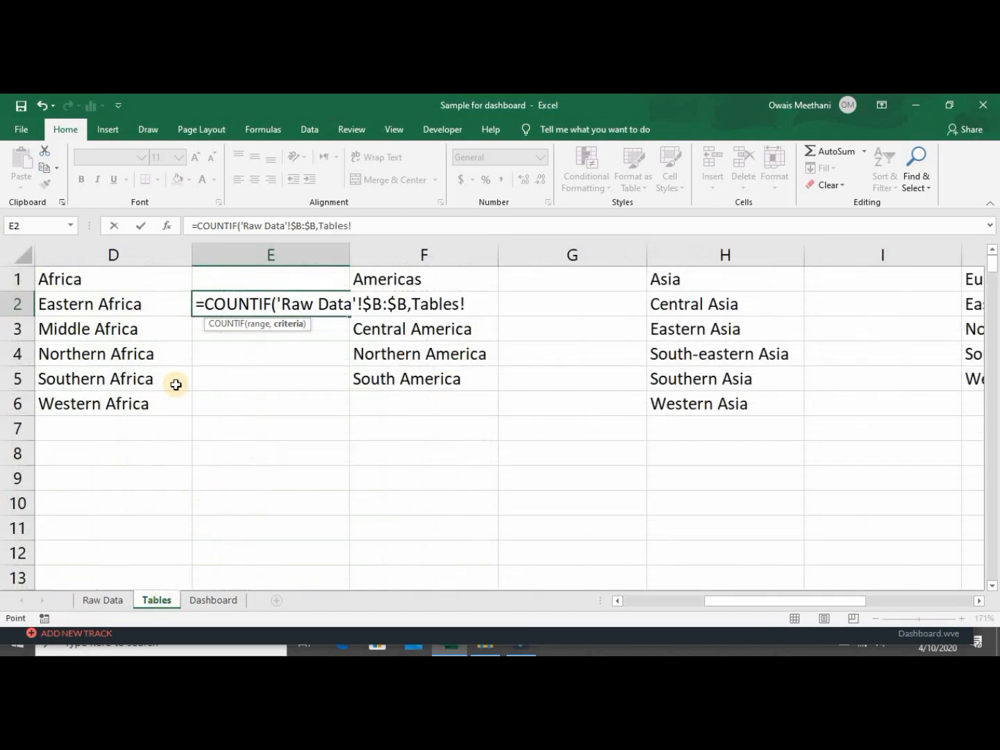
pyautogui.click(136, 310)
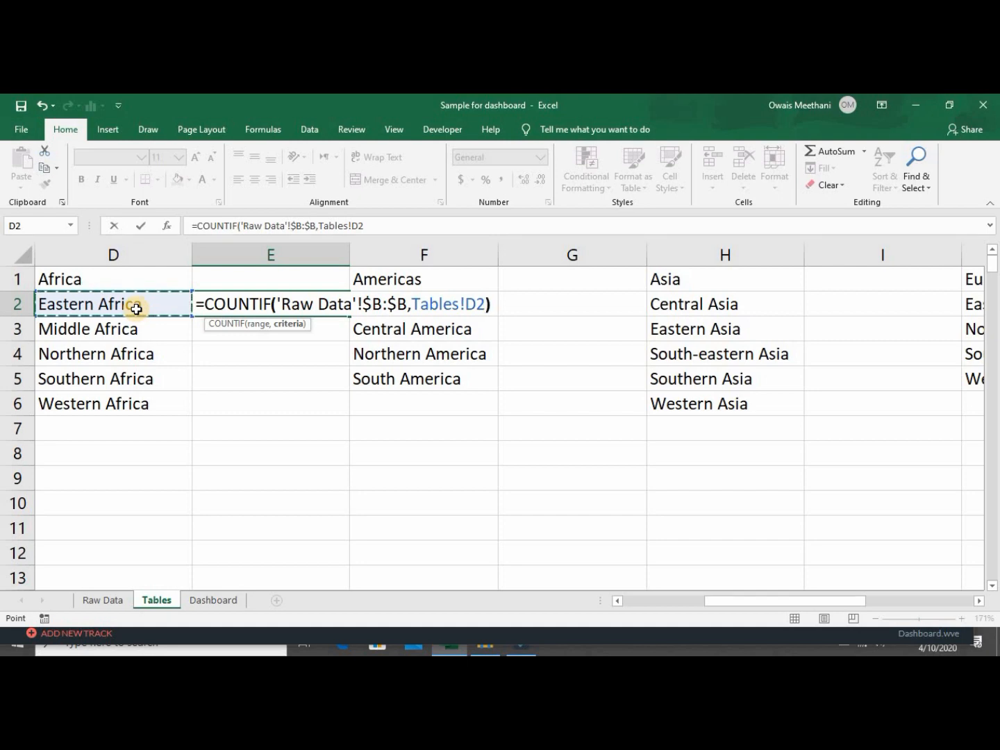
pyautogui.press('Return')
pyautogui.press('Up')
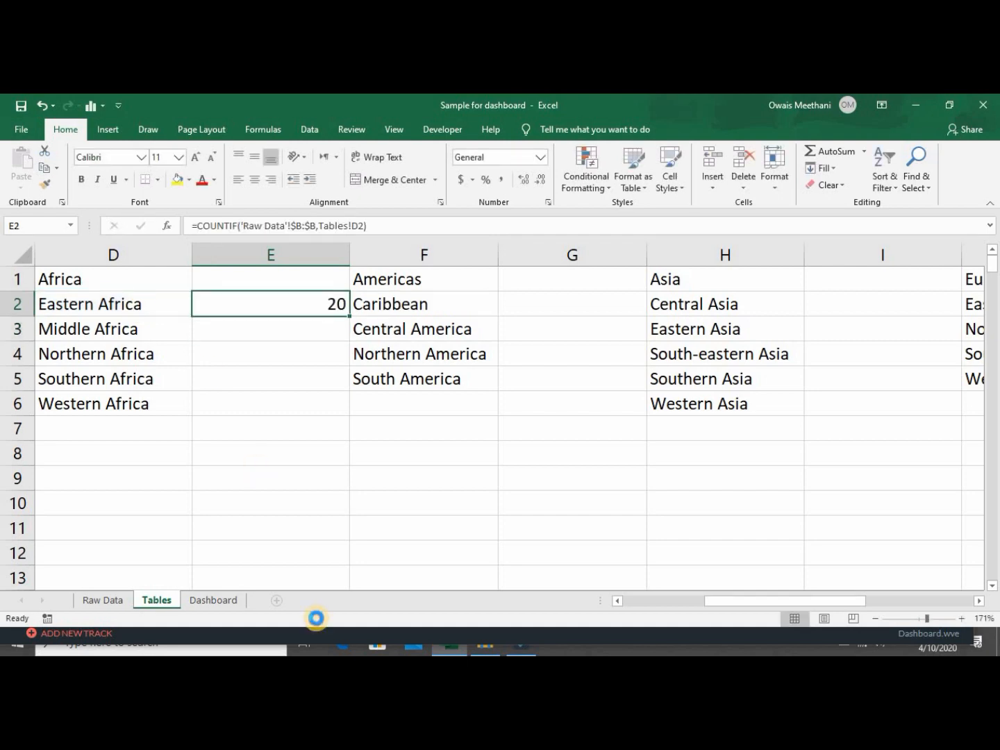
# Copy E2's count formula to the remaining African subregions and the Americas subregions.
pyautogui.hotkey('ctrl', 'c')
pyautogui.press('Down')
pyautogui.hotkey('shift', 'Down')
pyautogui.hotkey('shift', 'Down')
pyautogui.hotkey('shift', 'Down')
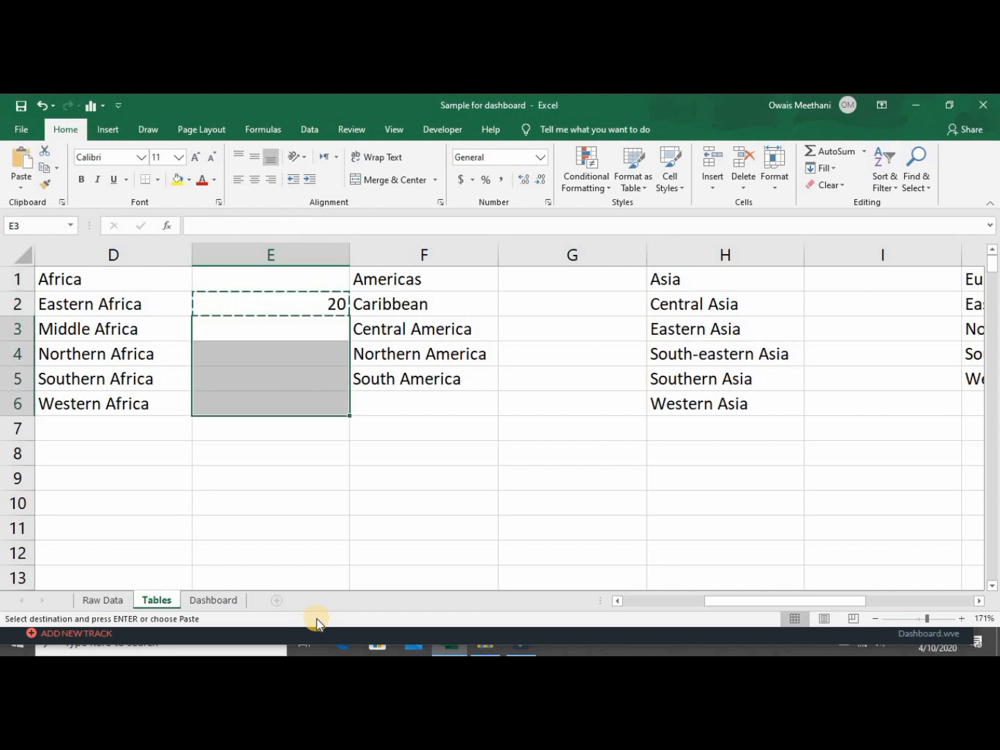
pyautogui.hotkey('ctrl', 'v')
pyautogui.press('Right')
pyautogui.press('Right')
pyautogui.press('Right')
pyautogui.press('Left')
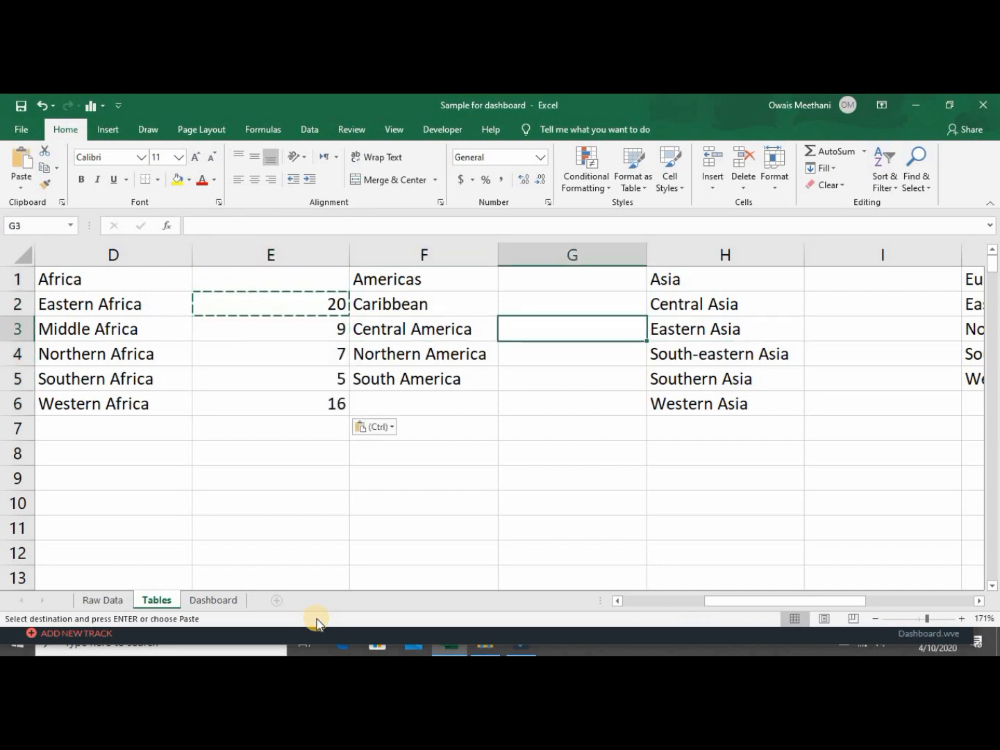
pyautogui.press('Up')
pyautogui.hotkey('shift', 'Down')
pyautogui.hotkey('shift', 'Down')
pyautogui.hotkey('ctrl', 'v')
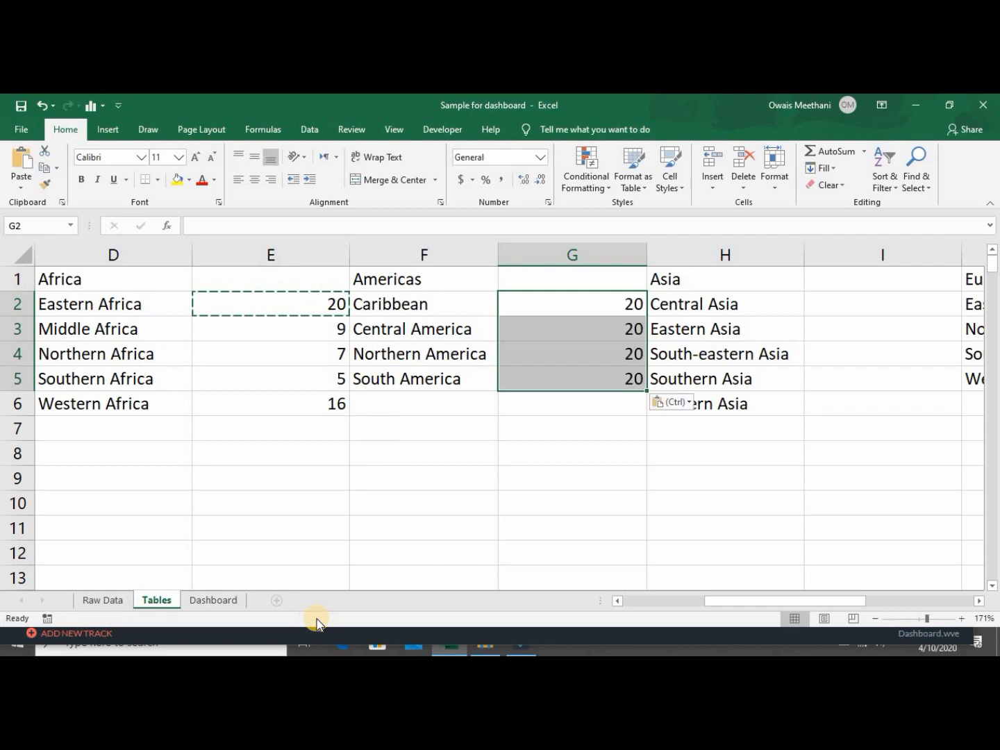
# Paste the count formula beside the Asian and European subregions.
pyautogui.press('Right')
pyautogui.press('Right')
pyautogui.hotkey('shift', 'Down')
pyautogui.hotkey('shift', 'Down')
pyautogui.hotkey('shift', 'Down')
pyautogui.hotkey('shift', 'Down')
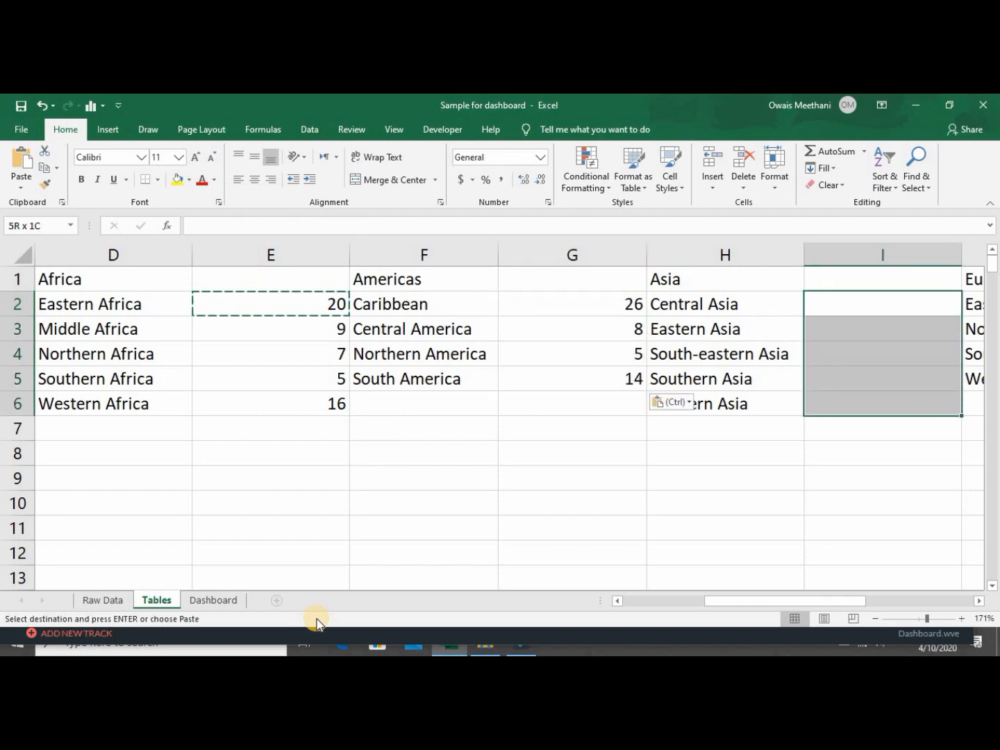
pyautogui.hotkey('ctrl', 'v')
pyautogui.press('Right')
pyautogui.press('Right')
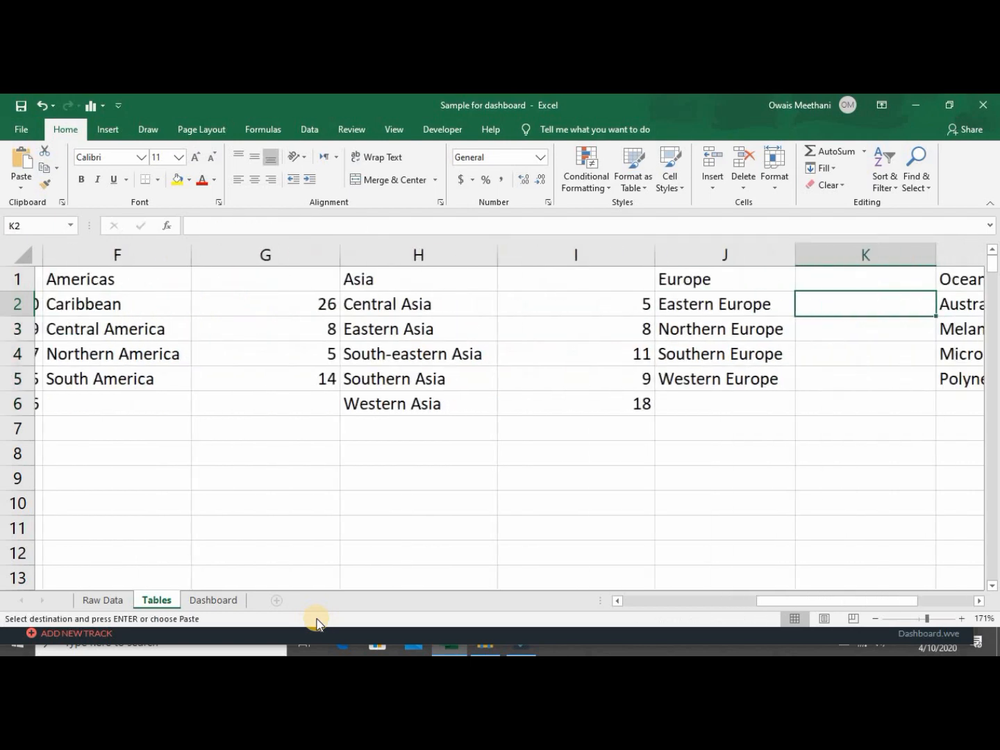
pyautogui.hotkey('shift', 'Down')
pyautogui.hotkey('shift', 'Down')
pyautogui.hotkey('shift', 'Down')
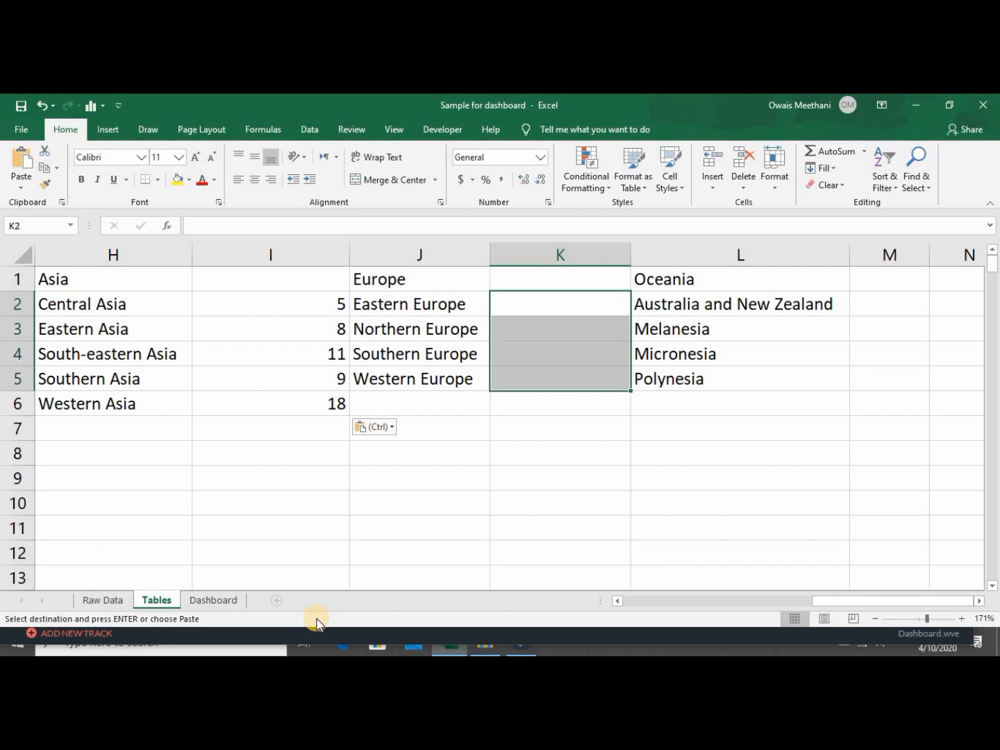
pyautogui.hotkey('ctrl', 'v')
# Paste the count formula beside the Oceania subregions down to Polynesia and review the counts.
pyautogui.press('Right')
pyautogui.press('Right')
pyautogui.press('Left')
pyautogui.press('Right')
pyautogui.hotkey('shift', 'Down')
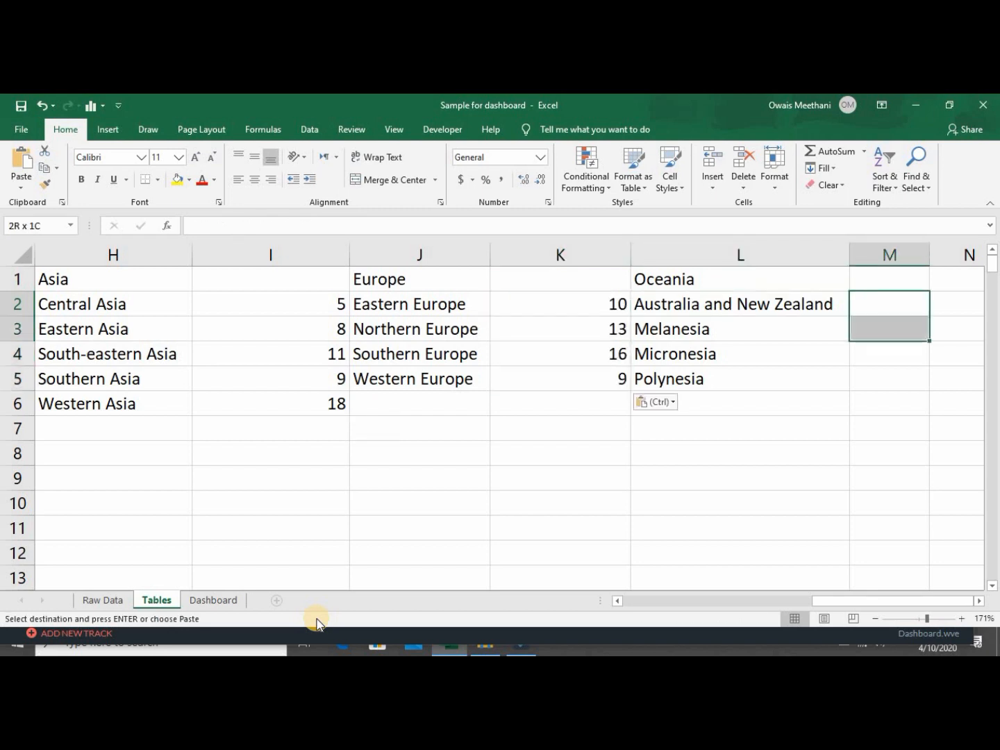
pyautogui.hotkey('shift', 'Down')
pyautogui.hotkey('shift', 'Down')
pyautogui.hotkey('ctrl', 'v')
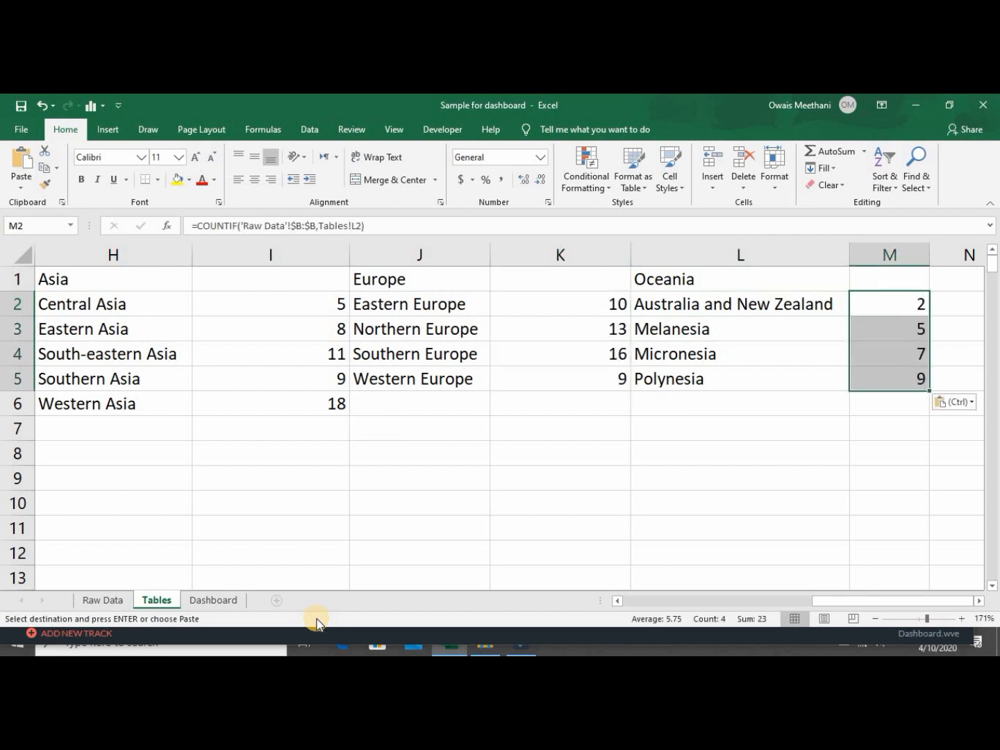
pyautogui.press('Down')
pyautogui.press('Down')
pyautogui.press('Down')
pyautogui.press('Left')
pyautogui.press('Left')
pyautogui.press('Left')
pyautogui.press('Left')
pyautogui.press('Left')
pyautogui.press('Left')
pyautogui.press('Left')
pyautogui.press('Left')
pyautogui.press('Left')
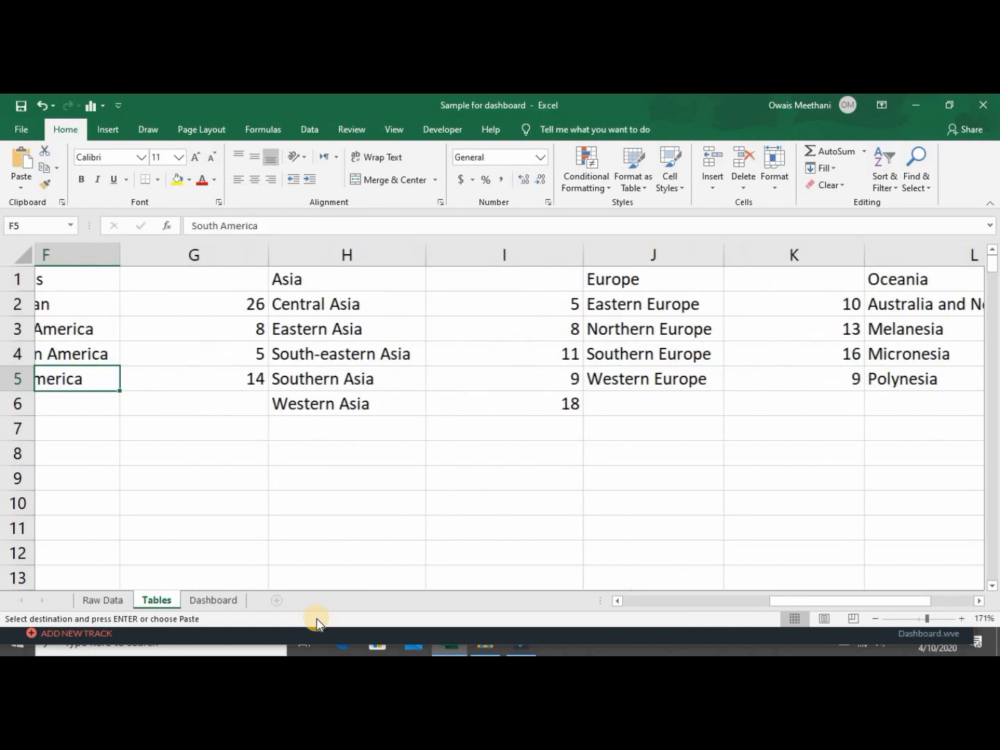
pyautogui.press('Right')
pyautogui.press('Right')
pyautogui.press('Right')
pyautogui.press('Right')
pyautogui.press('Right')
pyautogui.press('Right')
pyautogui.press('Right')
pyautogui.press('Right')
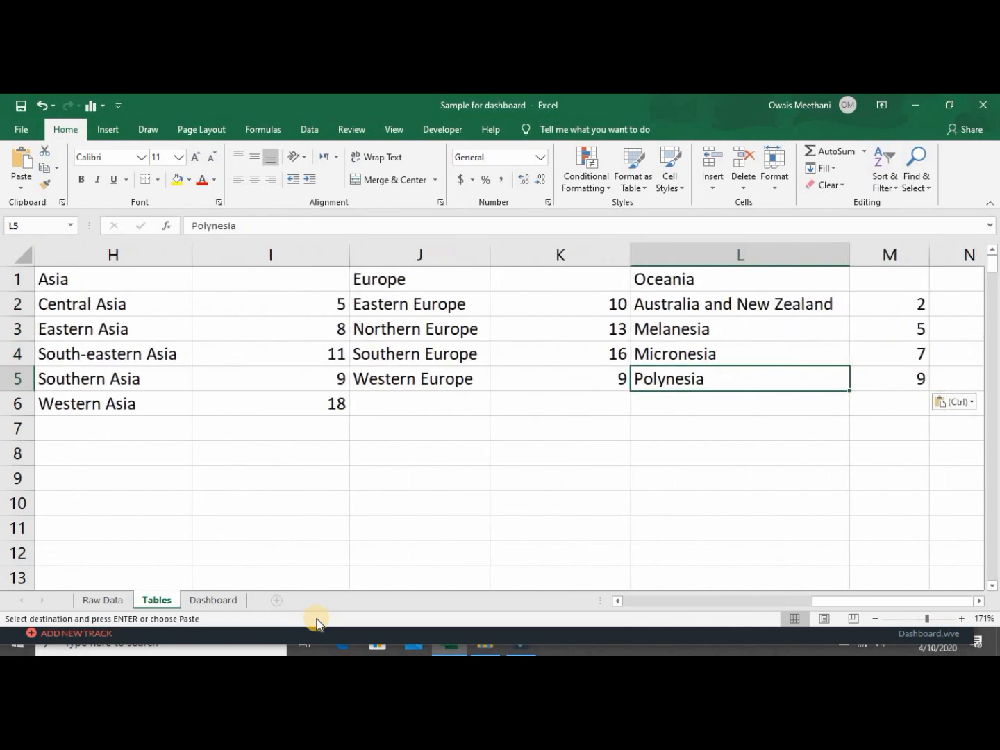
pyautogui.press('Left')
pyautogui.press('Left')
pyautogui.press('Left')
pyautogui.press('Left')
pyautogui.press('Left')
pyautogui.press('Left')
pyautogui.press('Left')
pyautogui.press('Left')
# Review the Africa and Asia subregion counts, including the COUNTIF formula in E2.
pyautogui.press('Left')
pyautogui.press('Left')
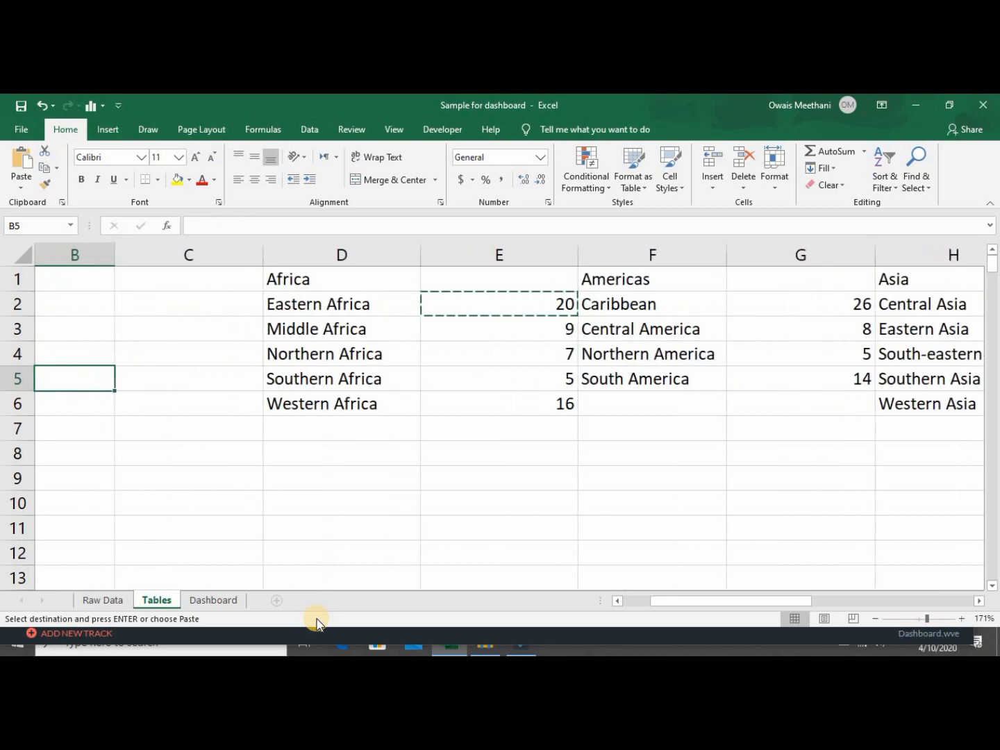
pyautogui.press('Right')
pyautogui.press('Right')
pyautogui.press('Right')
pyautogui.press('Left')
pyautogui.press('Left')
pyautogui.press('Left')
pyautogui.press('Left')
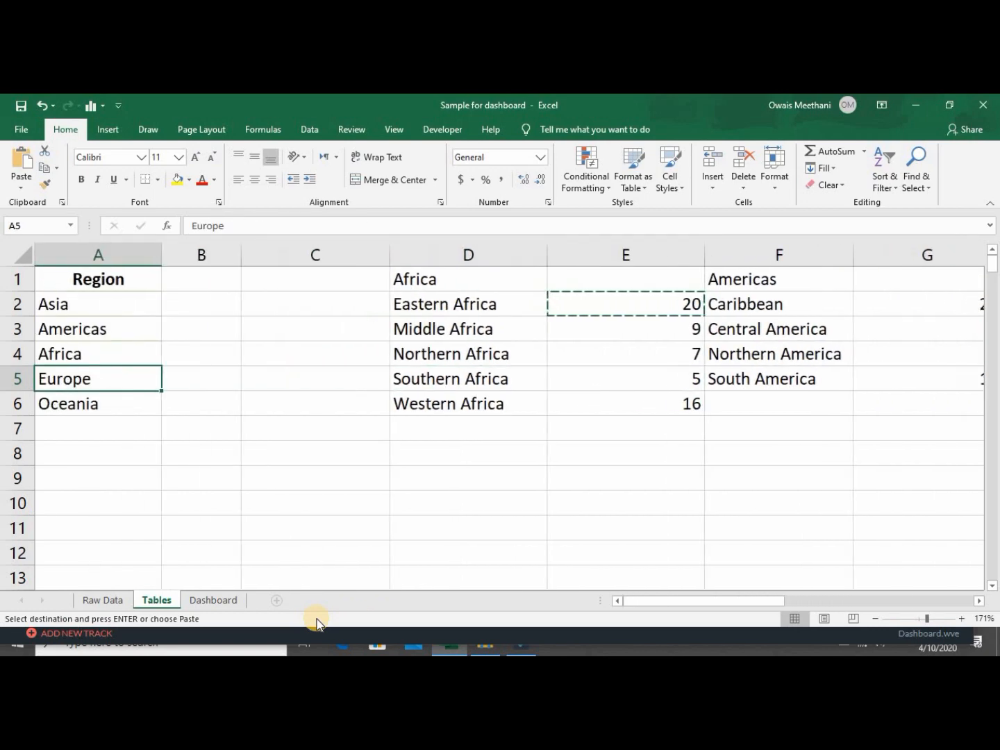
pyautogui.press('Up')
pyautogui.press('Up')
pyautogui.press('Up')
pyautogui.press('Right')
pyautogui.press('Right')
pyautogui.press('Right')
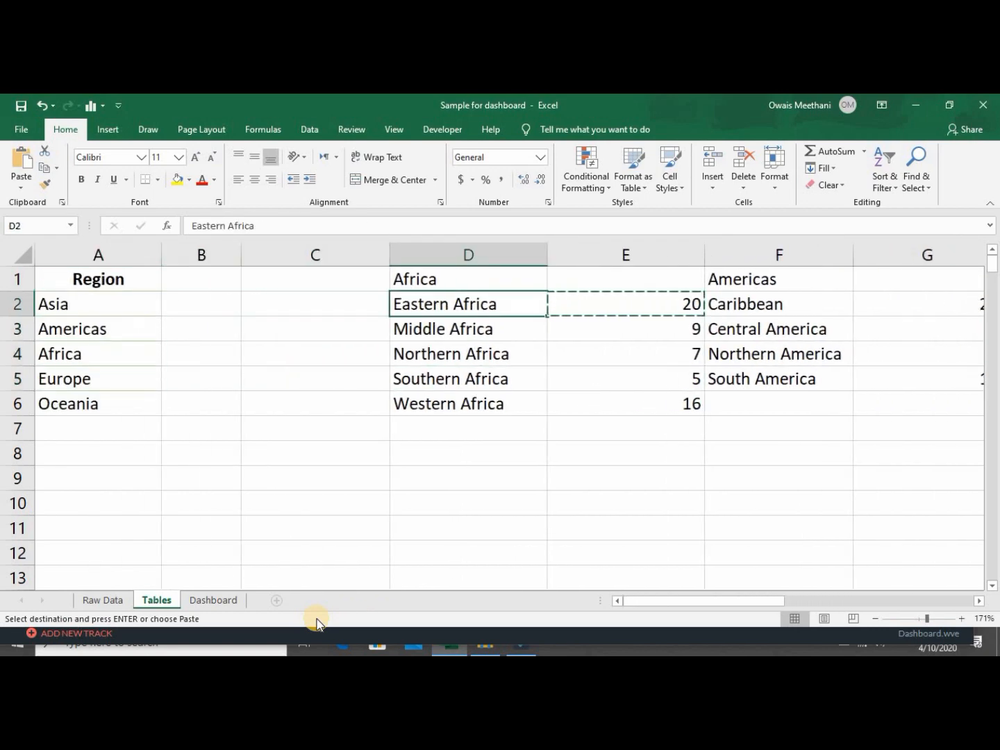
pyautogui.press('Right')
pyautogui.press('Right')
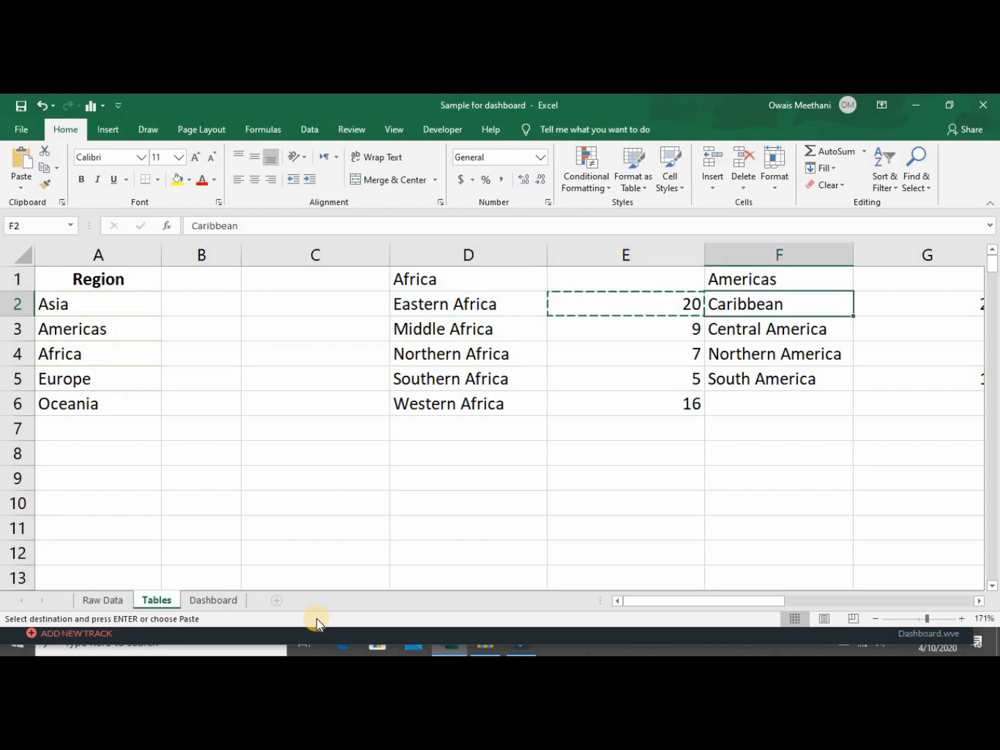
pyautogui.press('Left')
pyautogui.press('Down')
pyautogui.press('Down')
pyautogui.press('Down')
pyautogui.press('Down')
pyautogui.press('Right')
pyautogui.press('Right')
pyautogui.press('Right')
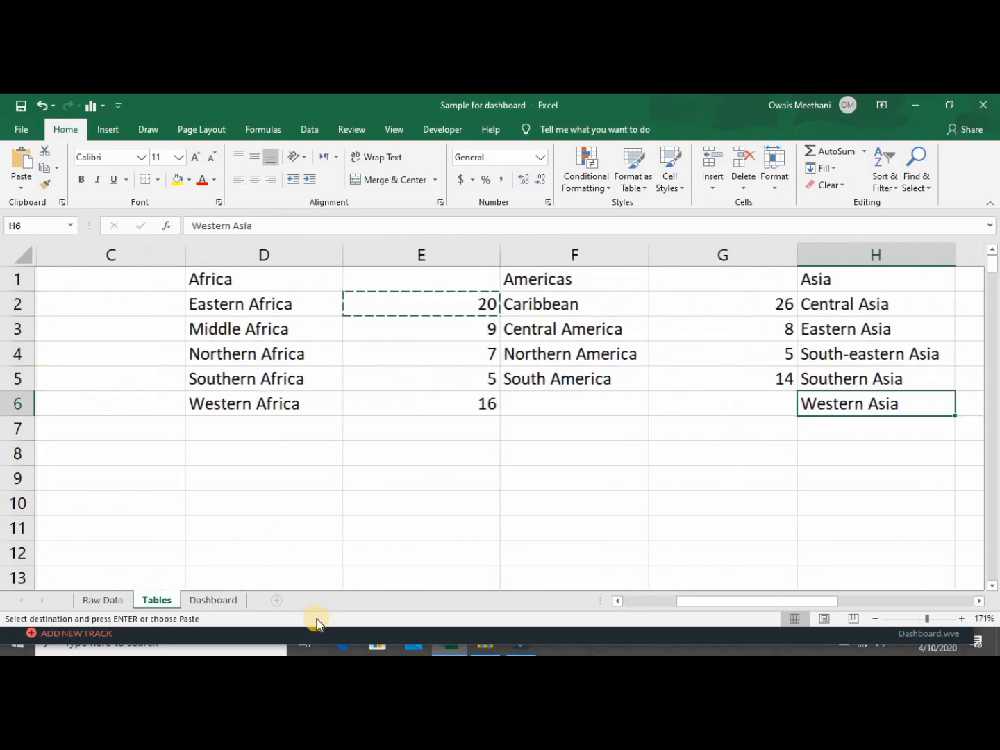
pyautogui.press('Left')
pyautogui.press('Left')
pyautogui.press('Left')
pyautogui.press('Left')
pyautogui.press('Up')
pyautogui.press('Up')
pyautogui.press('Up')
pyautogui.press('Up')
pyautogui.press('Right')
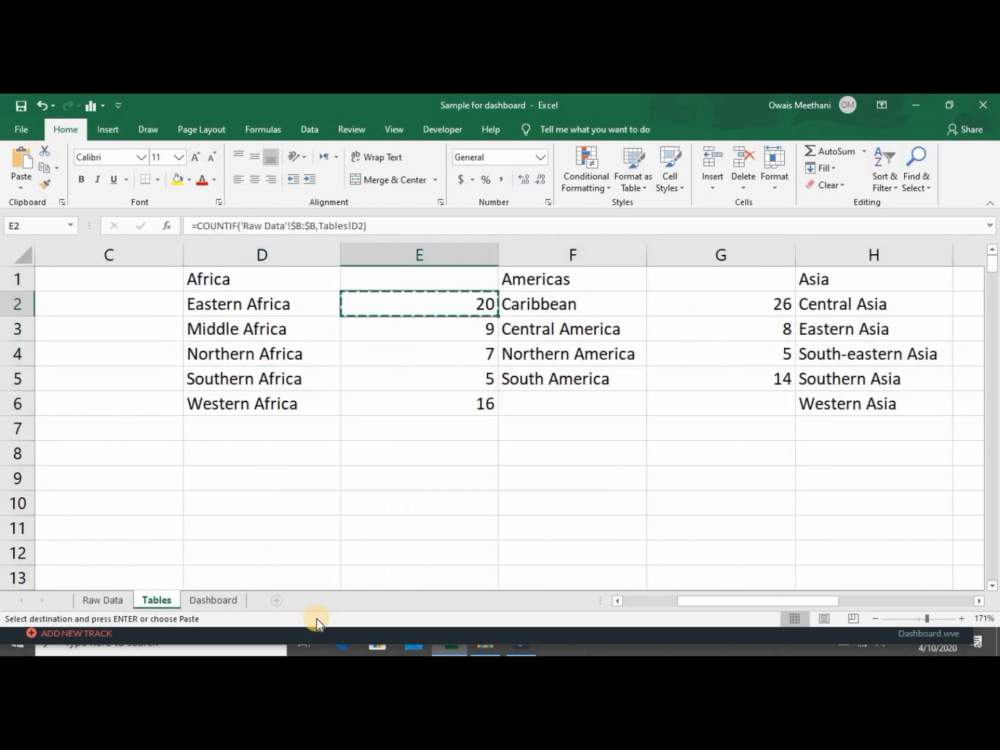
pyautogui.press('Down')
pyautogui.press('Down')
pyautogui.press('Down')
pyautogui.press('Down')
# Review the Europe and Oceania counts, then switch to the Dashboard sheet.
pyautogui.press('Right')
pyautogui.press('Right')
pyautogui.press('Right')
pyautogui.press('Up')
pyautogui.press('Up')
pyautogui.press('Up')
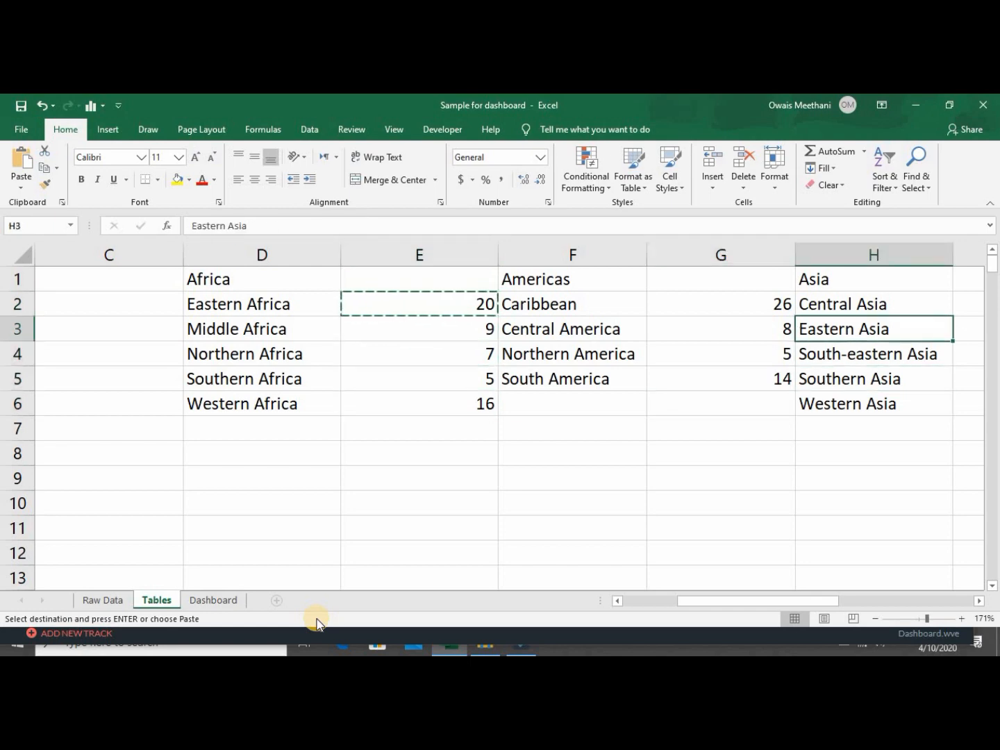
pyautogui.press('Up')
pyautogui.press('Left')
pyautogui.press('Right')
pyautogui.press('Right')
pyautogui.press('Right')
pyautogui.press('Left')
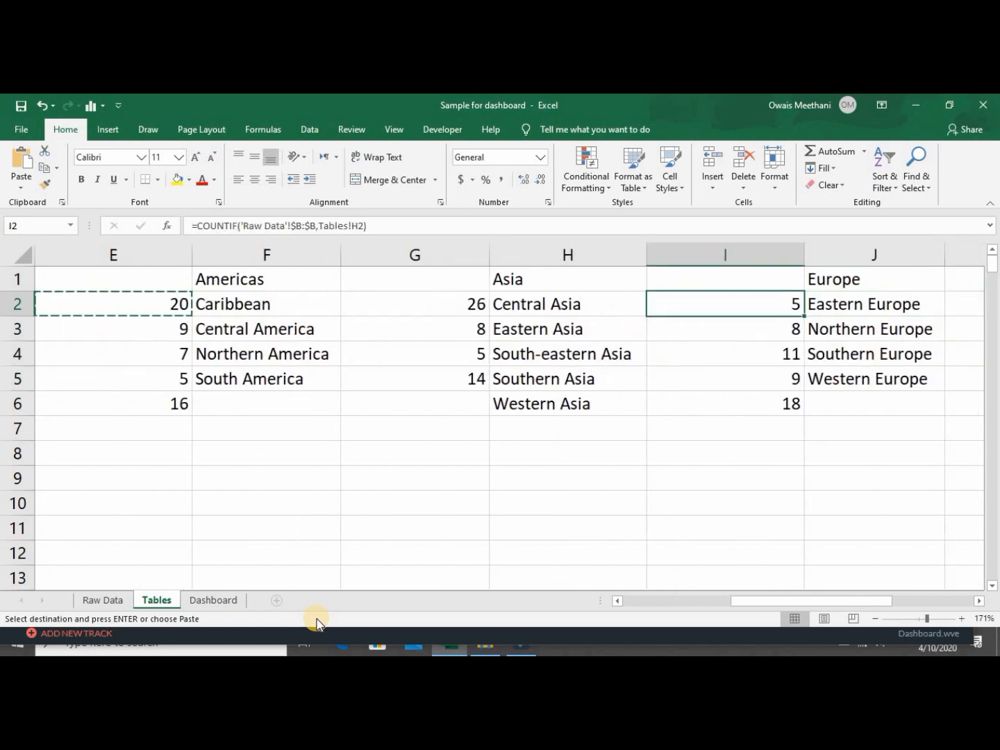
pyautogui.press('Right')
pyautogui.press('Right')
pyautogui.press('Right')
pyautogui.press('Right')
pyautogui.press('Left')
pyautogui.press('Left')
pyautogui.press('Left')
pyautogui.press('Right')
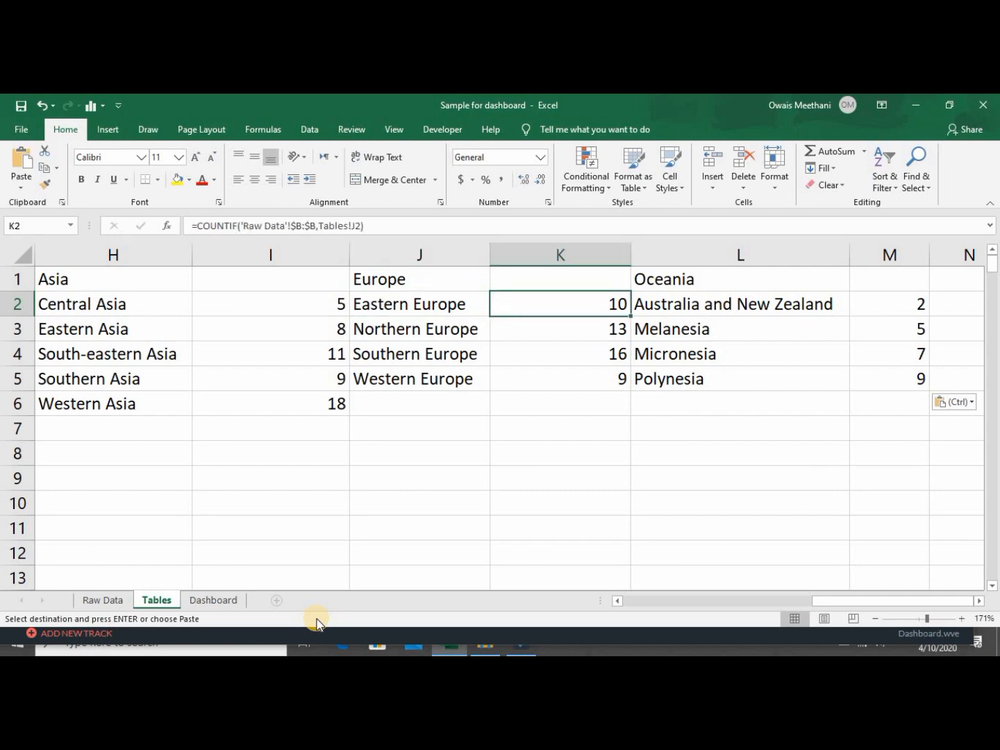
pyautogui.press('Right')
pyautogui.press('Right')
pyautogui.press('Right')
pyautogui.press('Left')
pyautogui.press('Left')
pyautogui.press('Left')
pyautogui.press('Left')
pyautogui.press('Left')
pyautogui.press('Left')
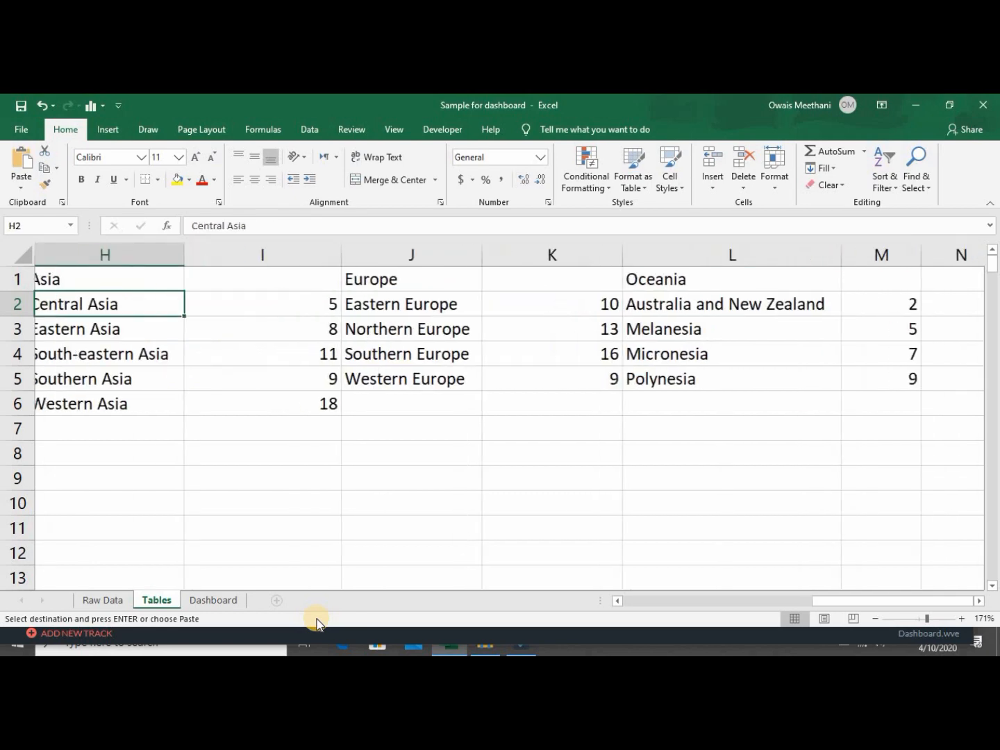
pyautogui.press('Left')
pyautogui.press('Left')
pyautogui.press('Left')
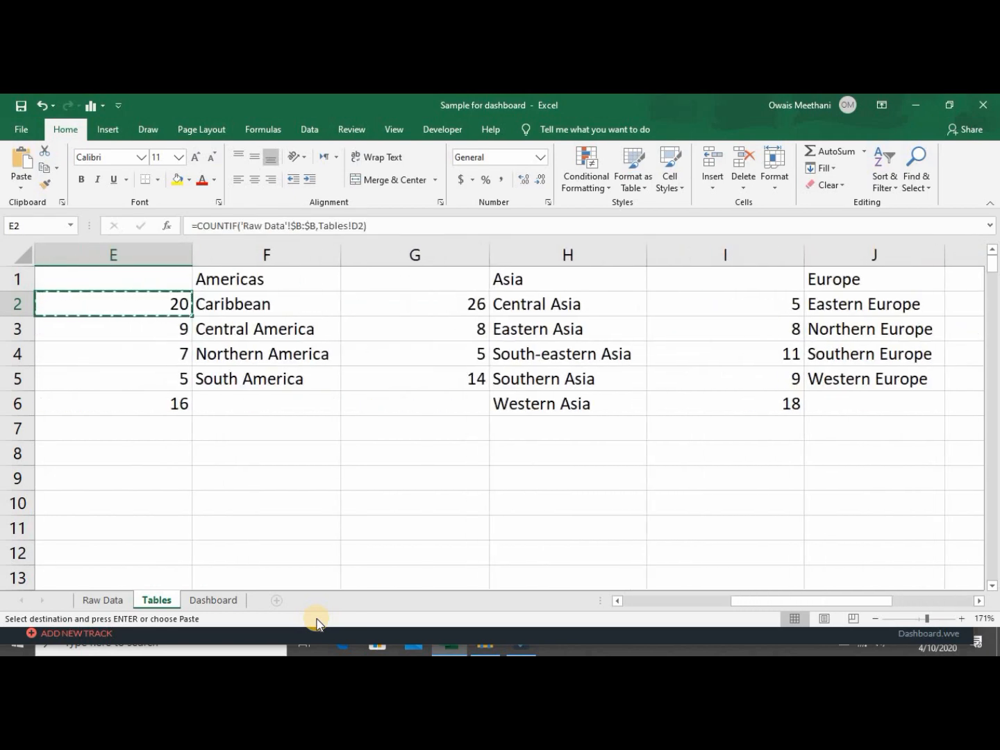
pyautogui.click(224, 599)
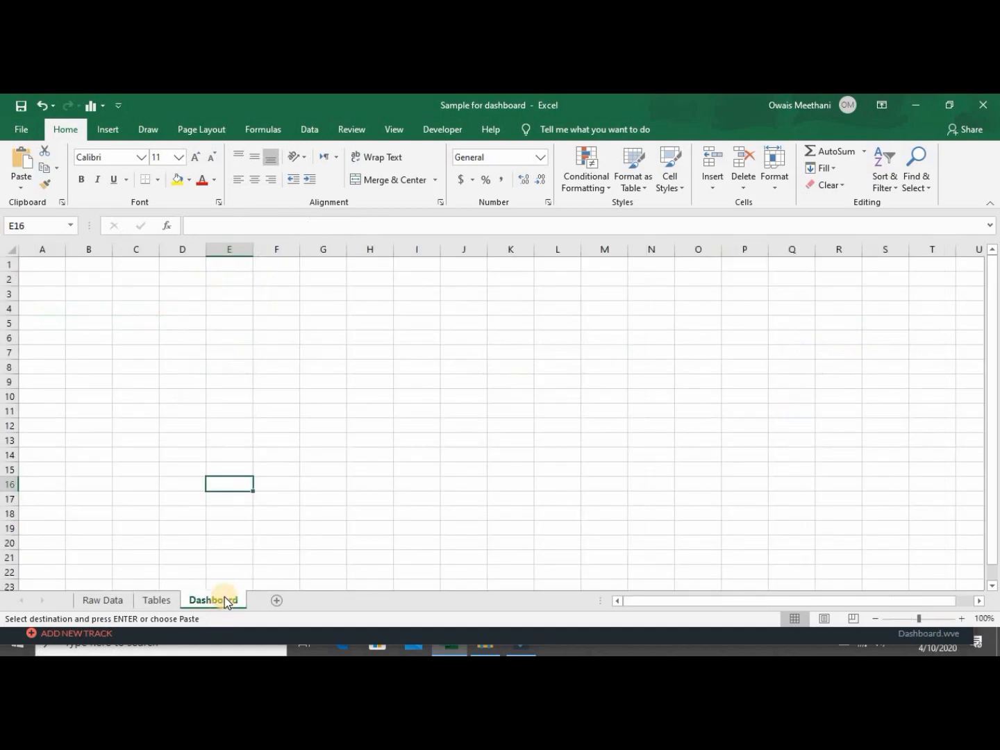
pyautogui.click(170, 597)
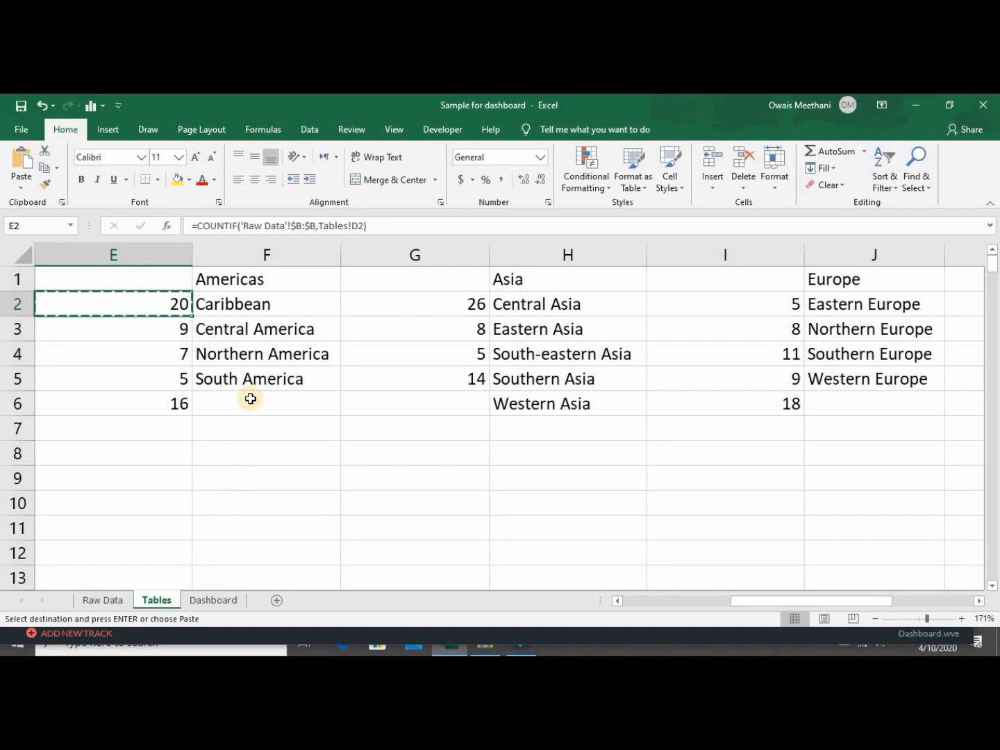
pyautogui.click(213, 600)
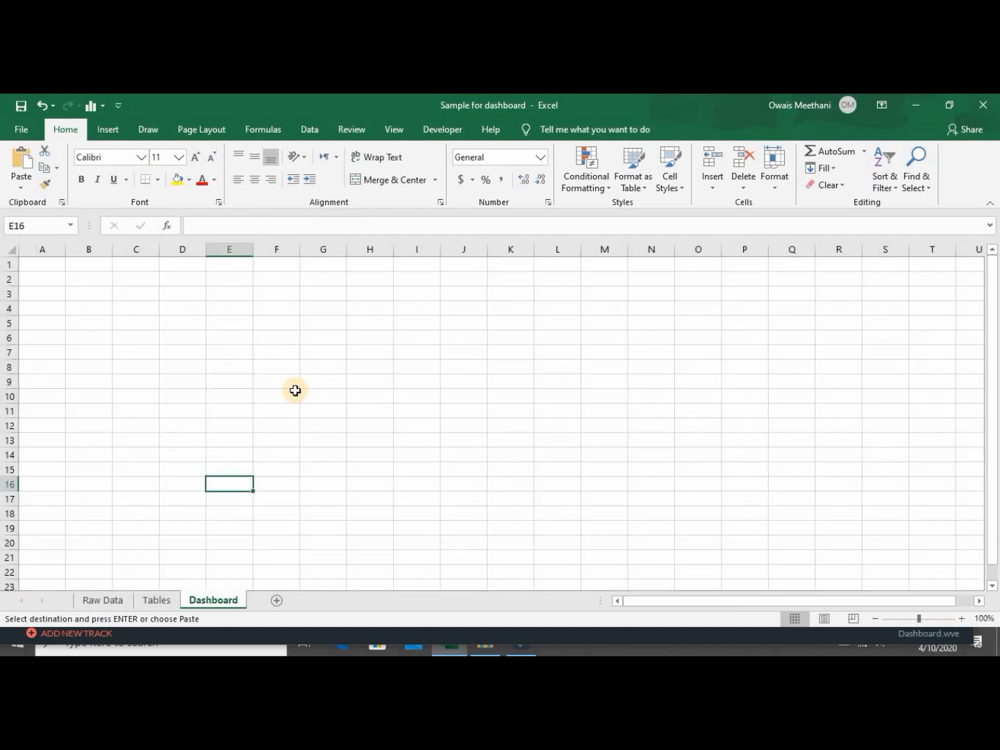
pyautogui.click(190, 292)
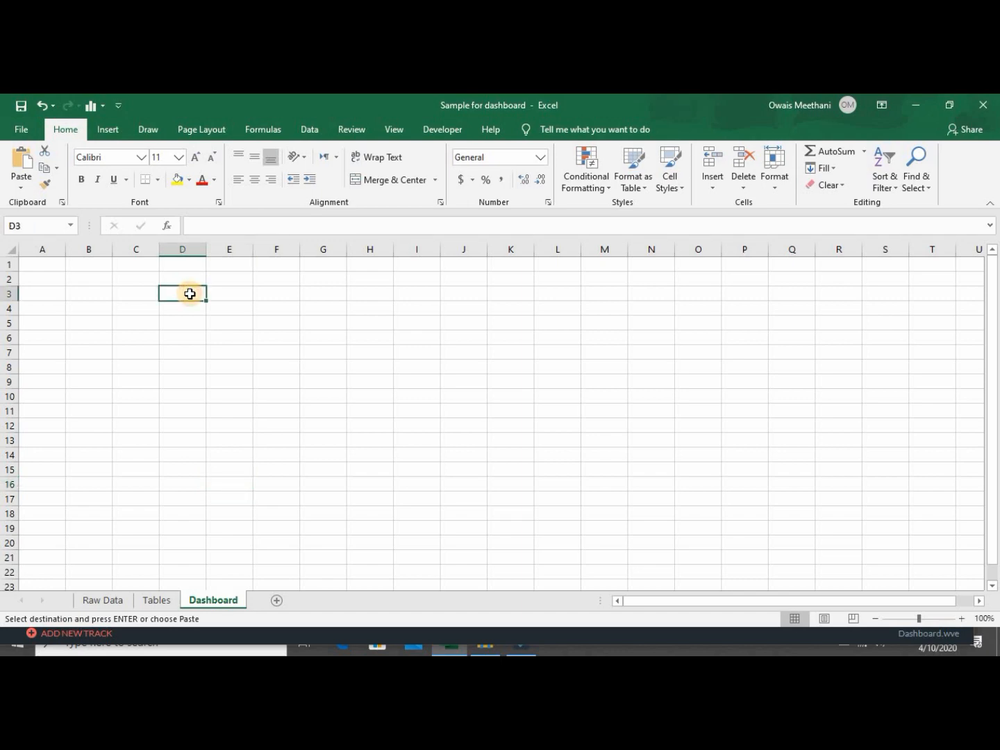
pyautogui.hotkey('shift', 'Down')
pyautogui.hotkey('shift', 'Down')
pyautogui.hotkey('shift', 'Down')
pyautogui.hotkey('shift', 'Down')
pyautogui.hotkey('shift', 'Down')
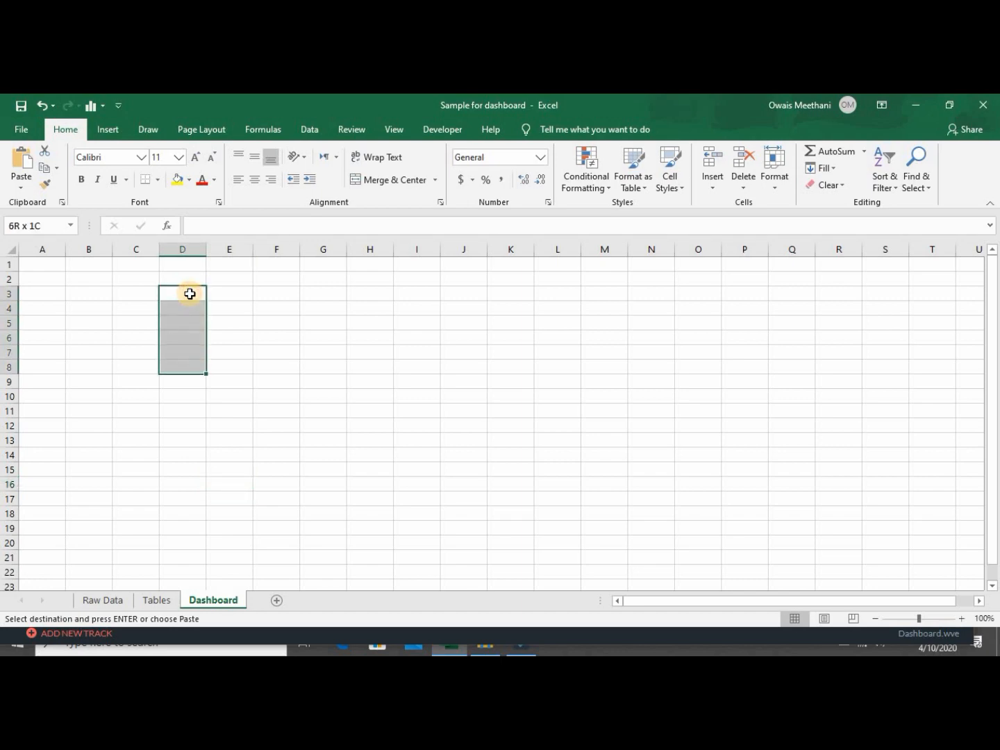
# Select the table area D3:F29 on the Dashboard sheet.
pyautogui.hotkey('shift', 'Down')
pyautogui.hotkey('shift', 'Down')
pyautogui.hotkey('shift', 'Down')
pyautogui.hotkey('shift', 'Down')
pyautogui.hotkey('shift', 'Down')
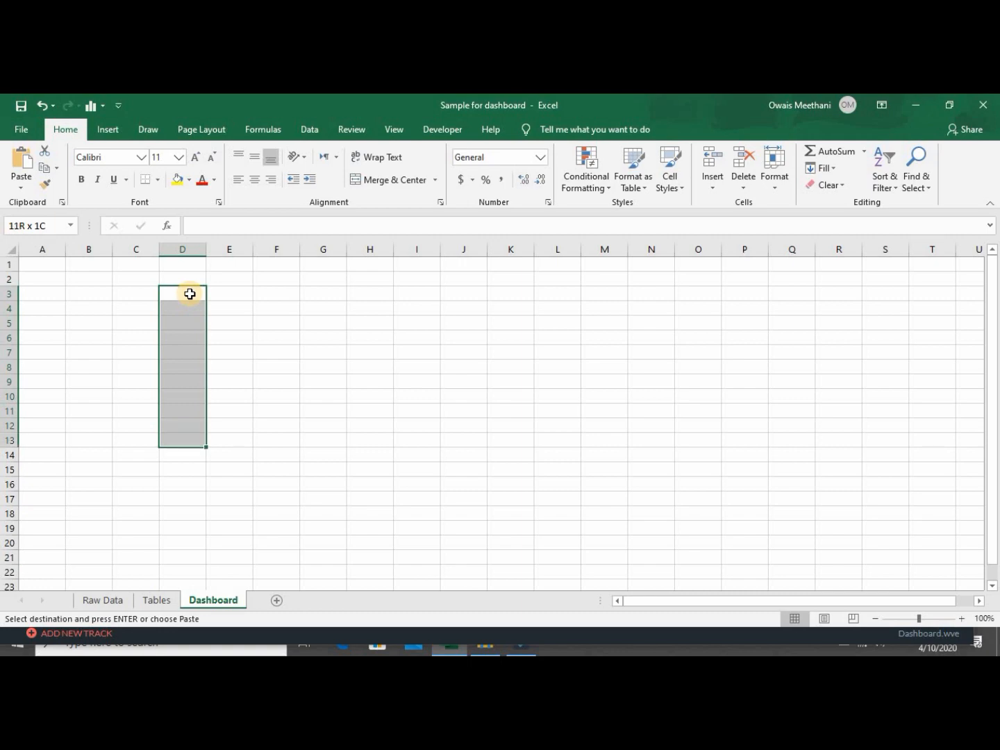
pyautogui.hotkey('shift', 'Down')
pyautogui.hotkey('shift', 'Down')
pyautogui.hotkey('shift', 'Down')
pyautogui.hotkey('shift', 'Down')
pyautogui.hotkey('shift', 'Down')
pyautogui.hotkey('shift', 'Down')
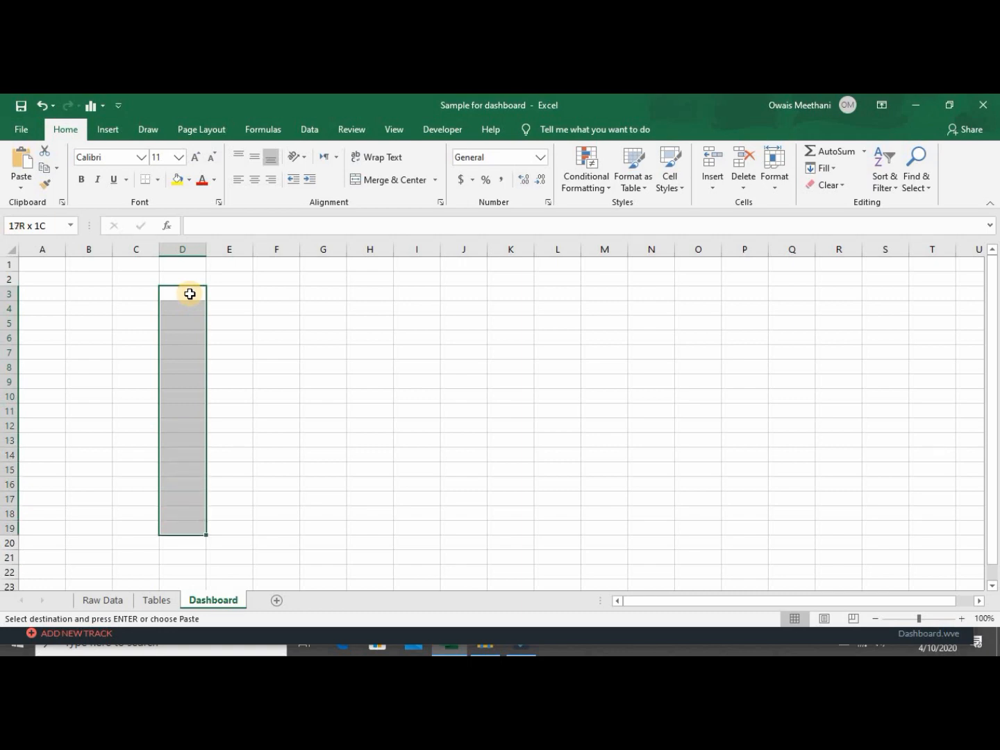
pyautogui.hotkey('shift', 'Down')
pyautogui.hotkey('shift', 'Down')
pyautogui.hotkey('shift', 'Down')
pyautogui.hotkey('shift', 'Down')
pyautogui.hotkey('shift', 'Down')
pyautogui.hotkey('shift', 'Down')
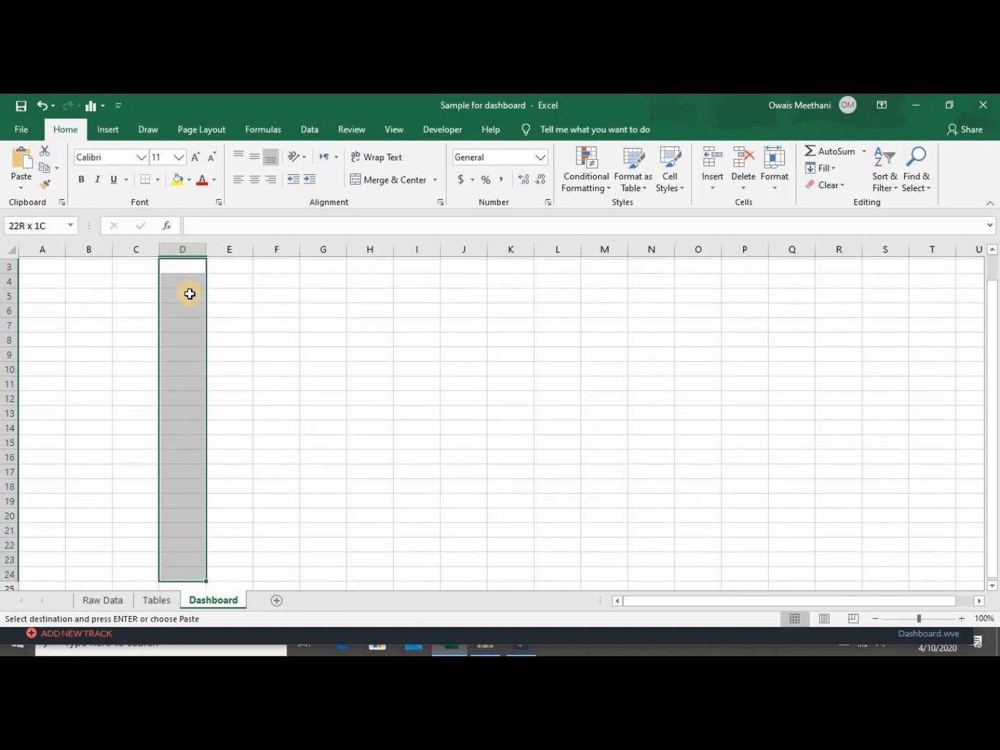
pyautogui.hotkey('shift', 'Down')
pyautogui.hotkey('shift', 'Down')
pyautogui.hotkey('shift', 'Down')
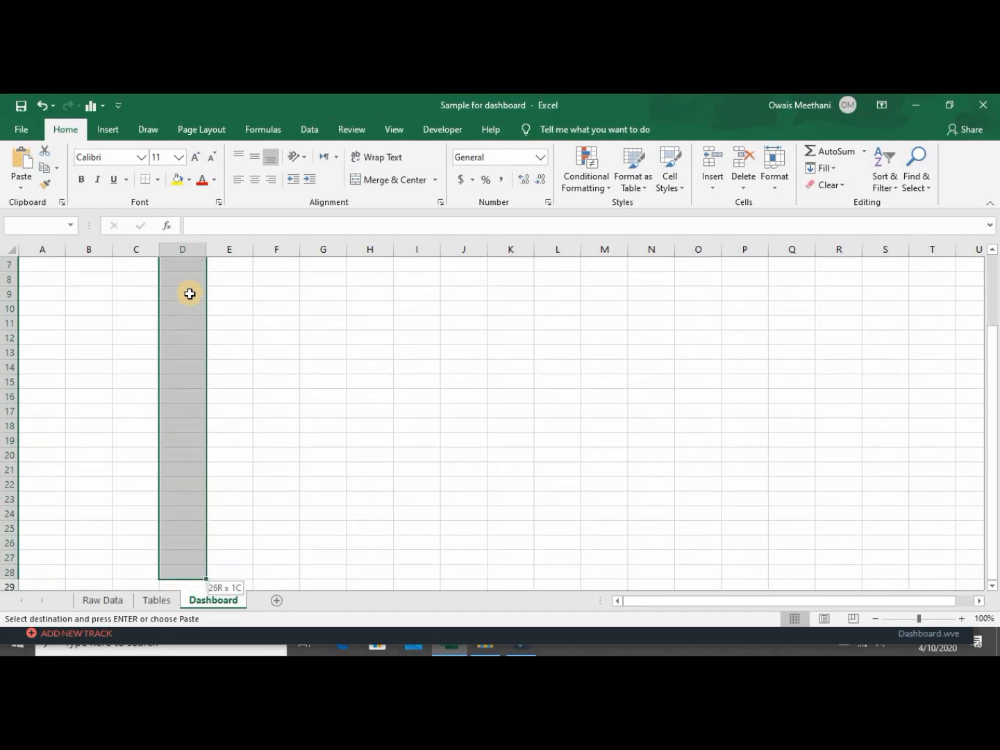
pyautogui.hotkey('shift', 'Down')
pyautogui.hotkey('shift', 'Right')
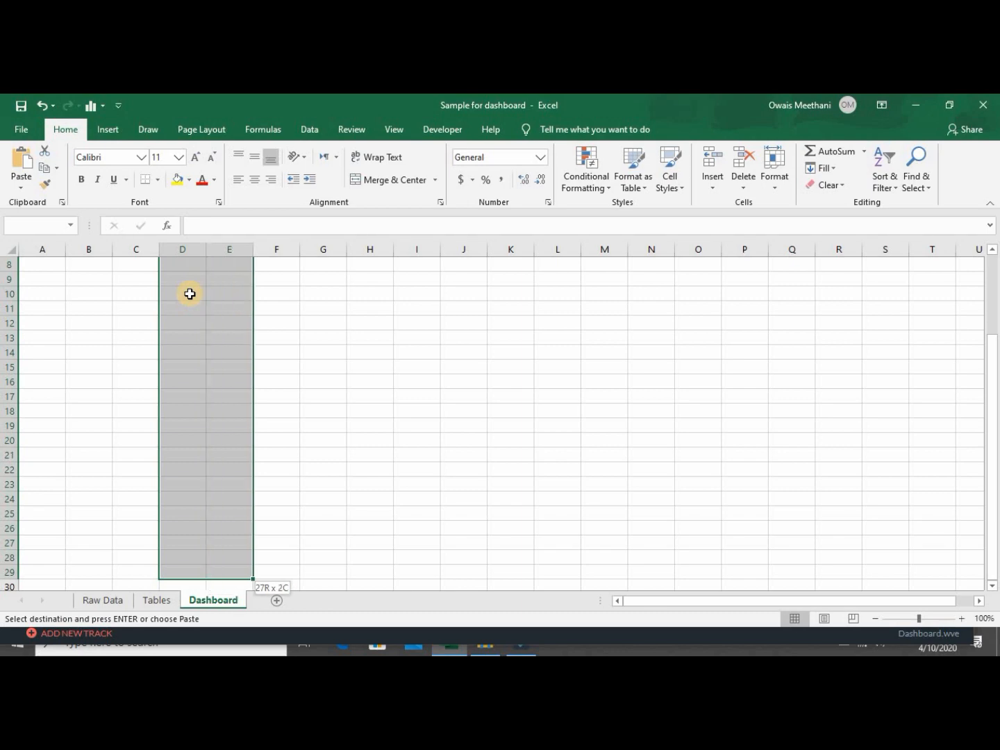
pyautogui.hotkey('shift', 'Right')
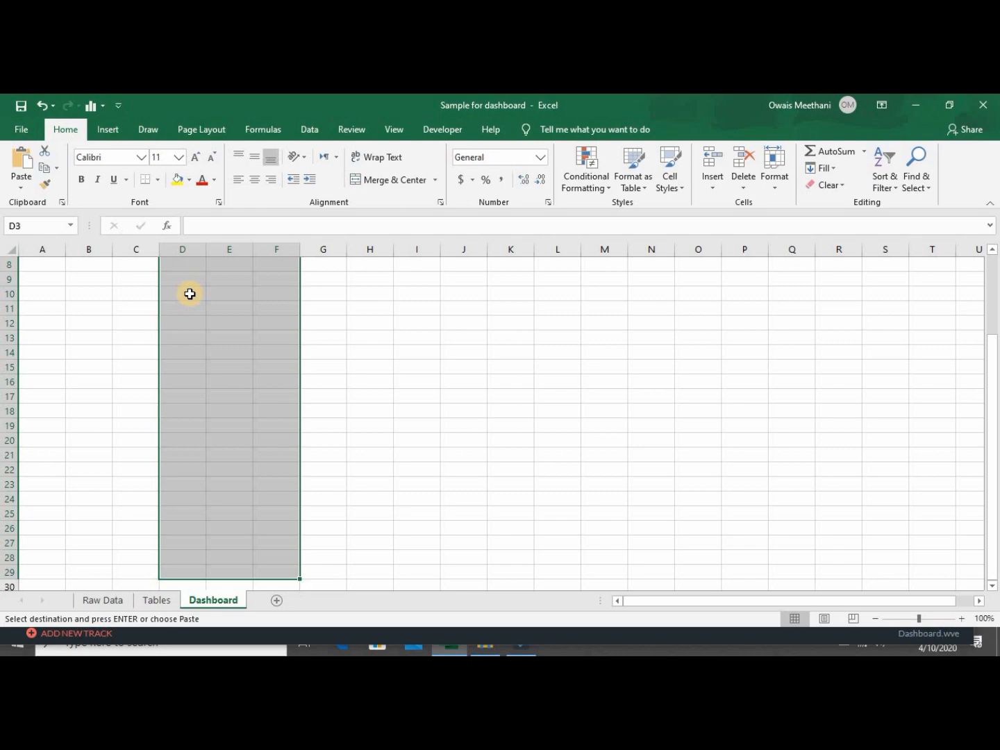
# Left-align D3:F29 and apply All Borders to every cell.
pyautogui.click(240, 181)
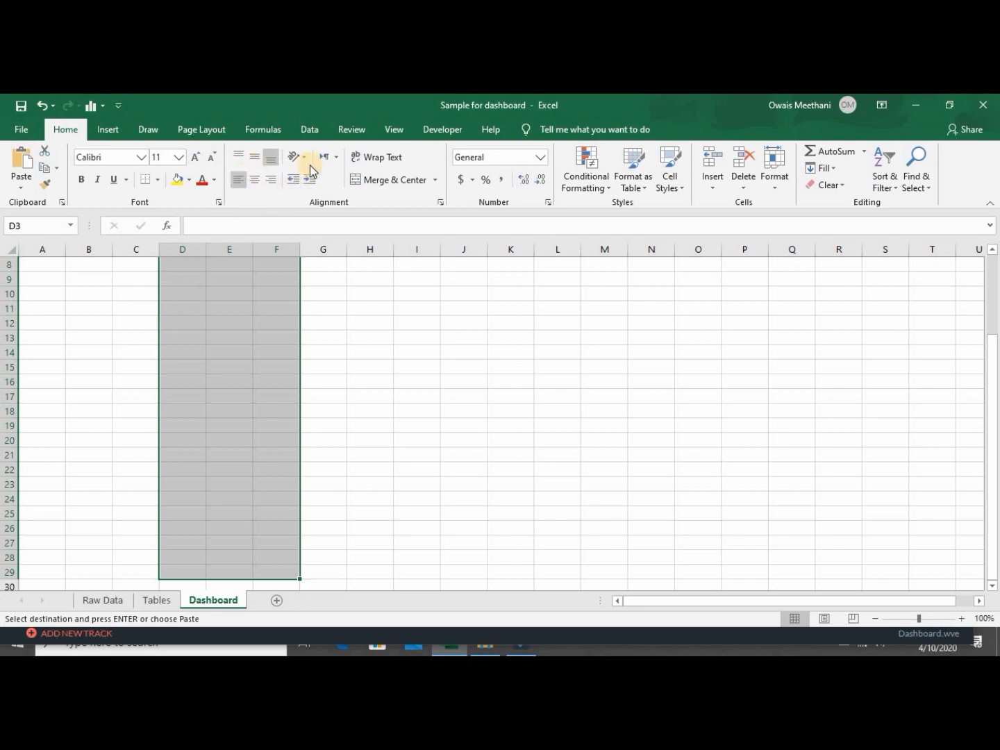
pyautogui.click(158, 182)
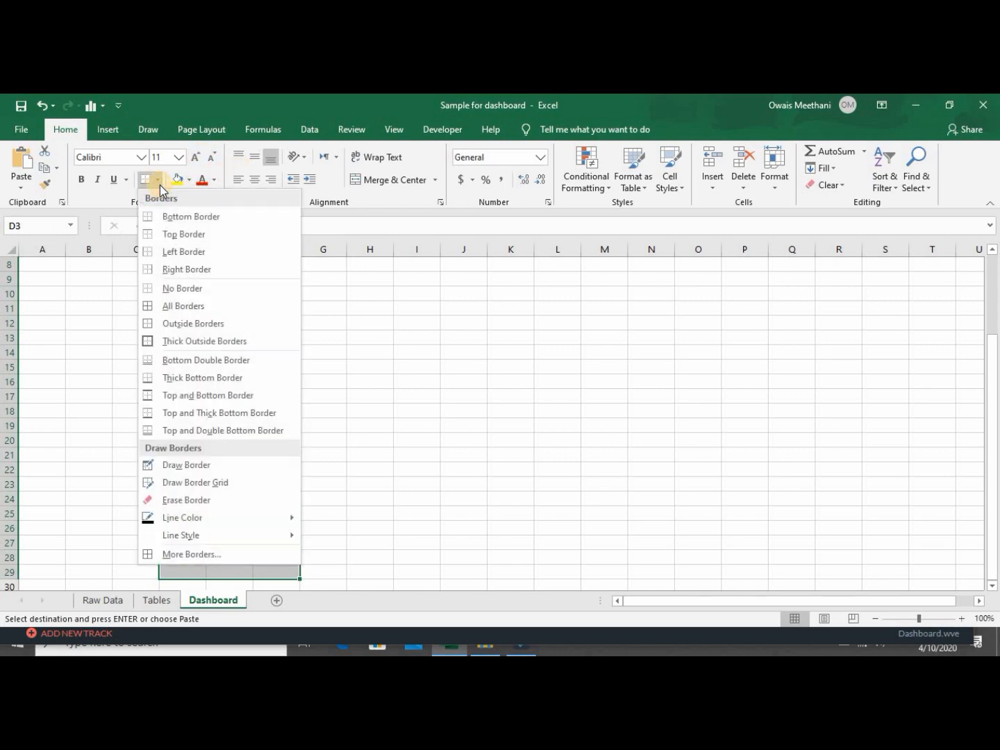
pyautogui.click(183, 307)
pyautogui.scroll(3, 180, 301)
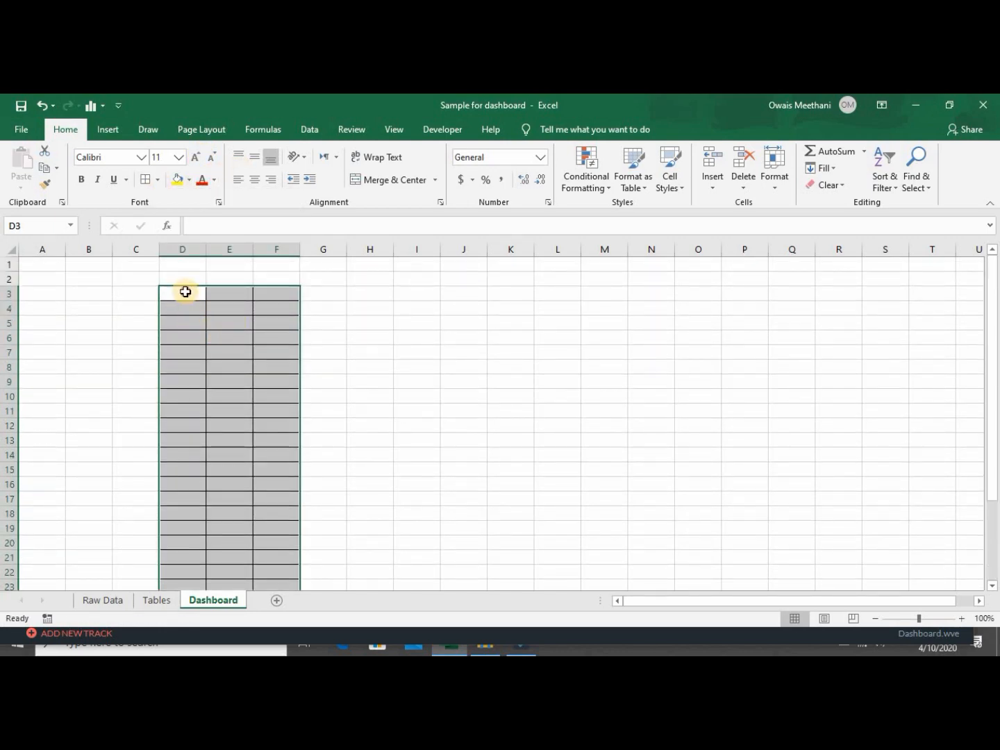
pyautogui.click(185, 291)
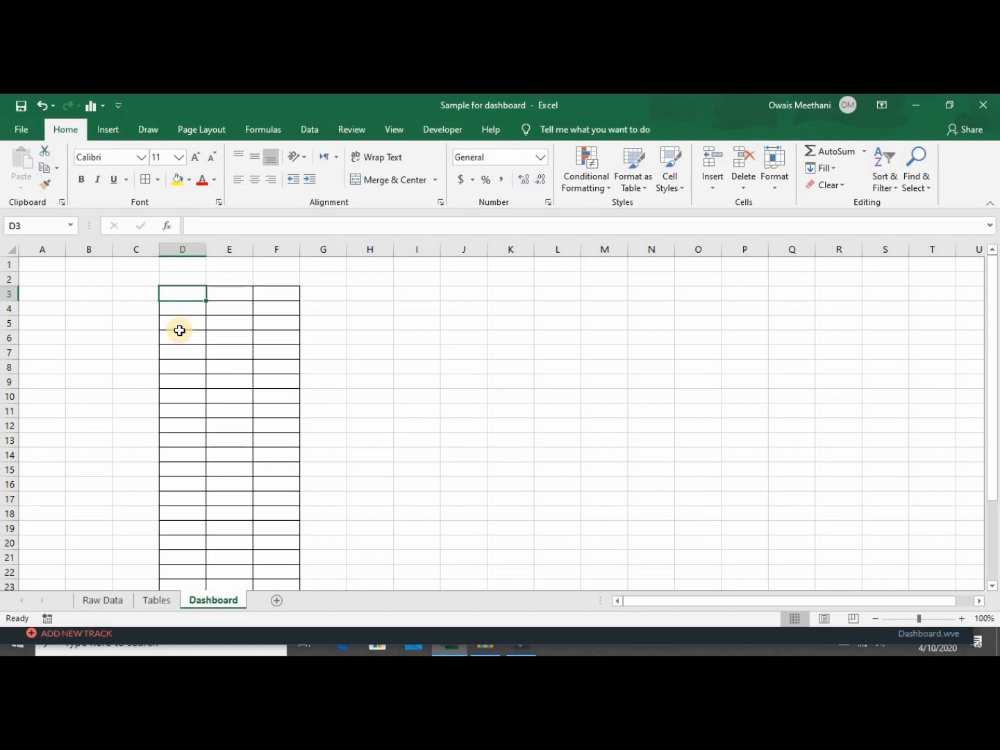
# Enter the headings Country, Target and Sales in D3:F3.
pyautogui.write('Country')
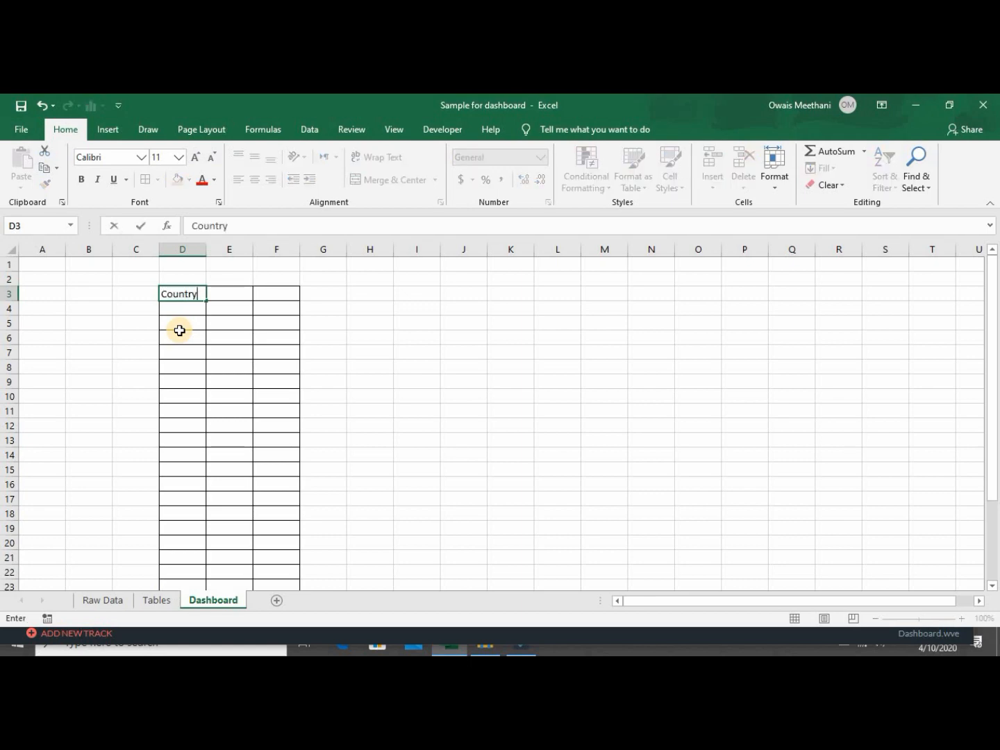
pyautogui.press('Tab')
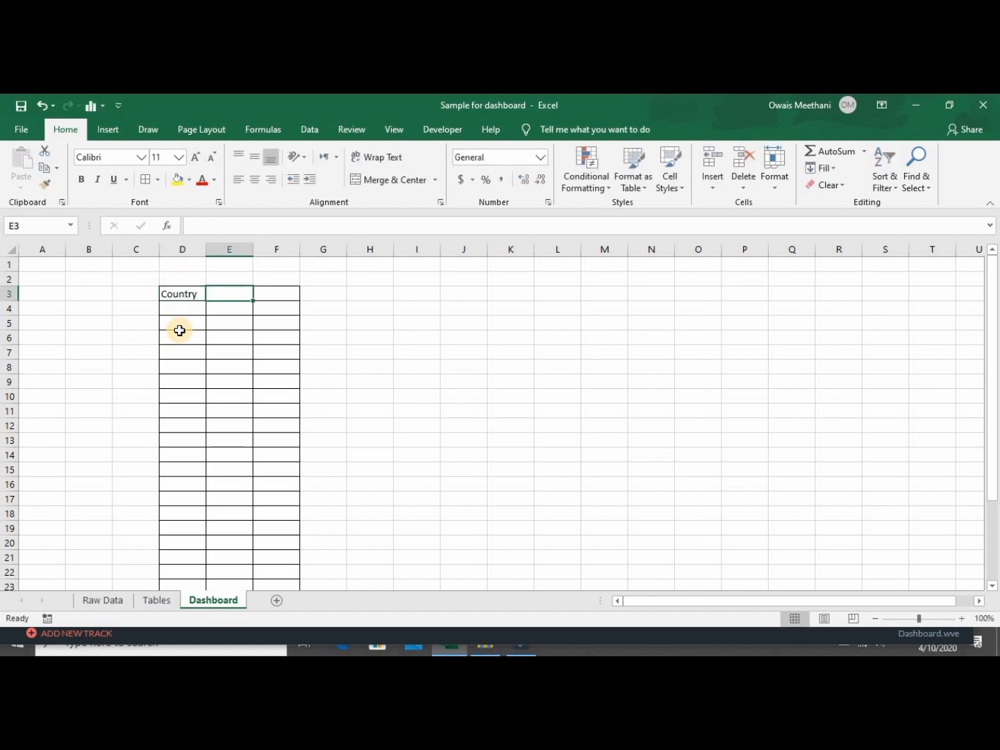
pyautogui.write('Target')
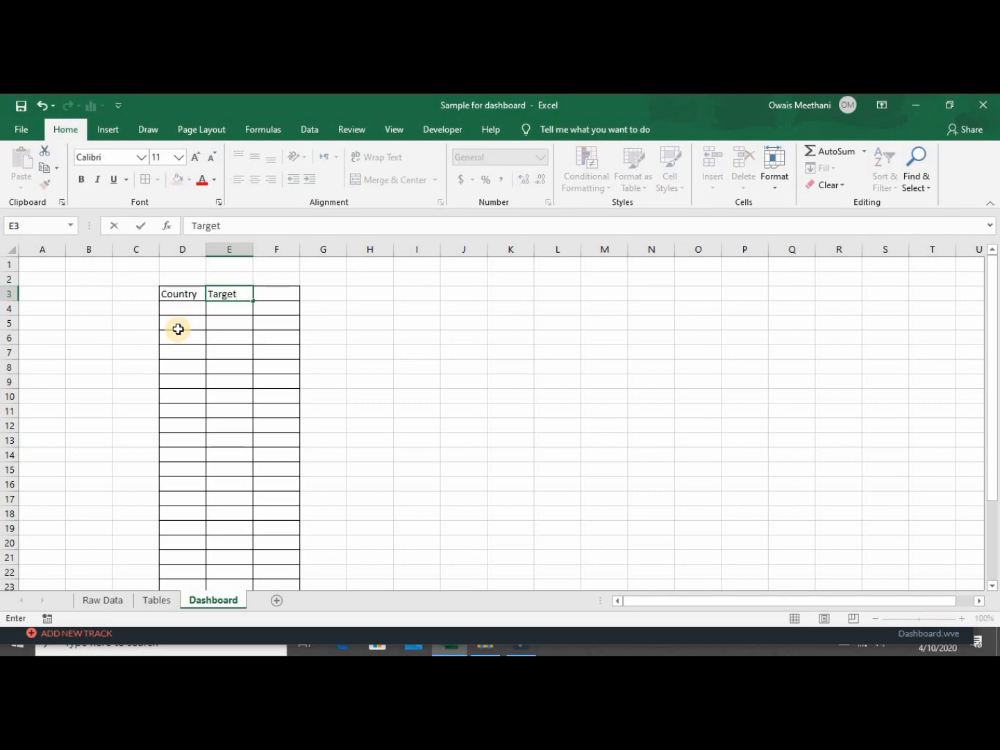
pyautogui.press('Tab')
pyautogui.write('S')
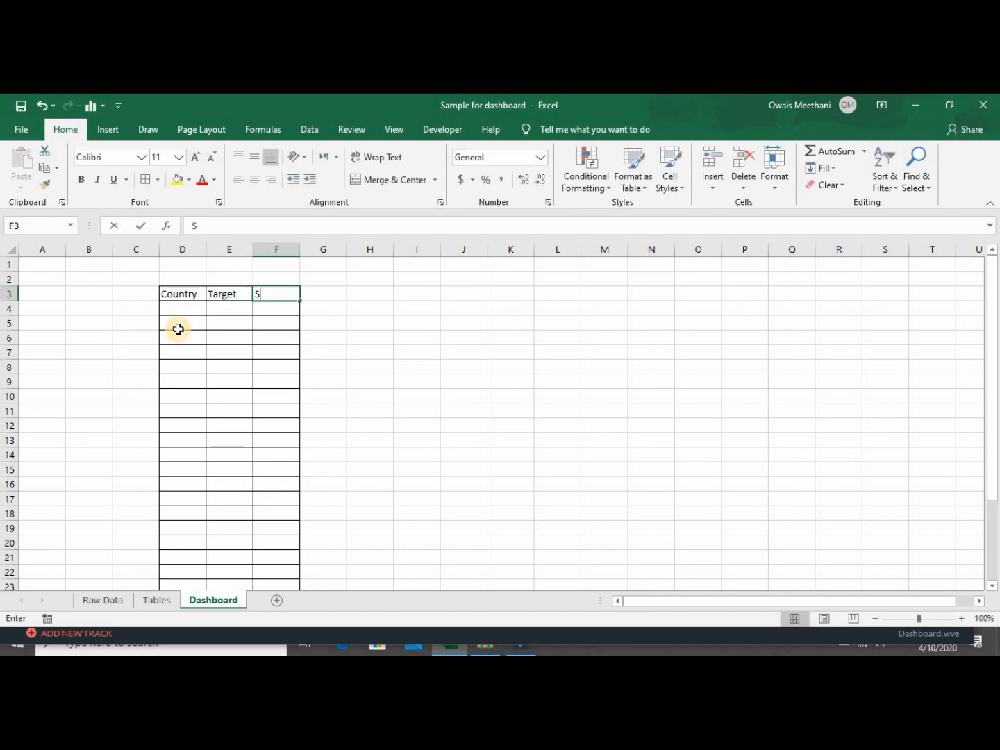
pyautogui.write('ales')
pyautogui.press('Down')
pyautogui.press('Left')
pyautogui.press('Left')
pyautogui.press('Left')
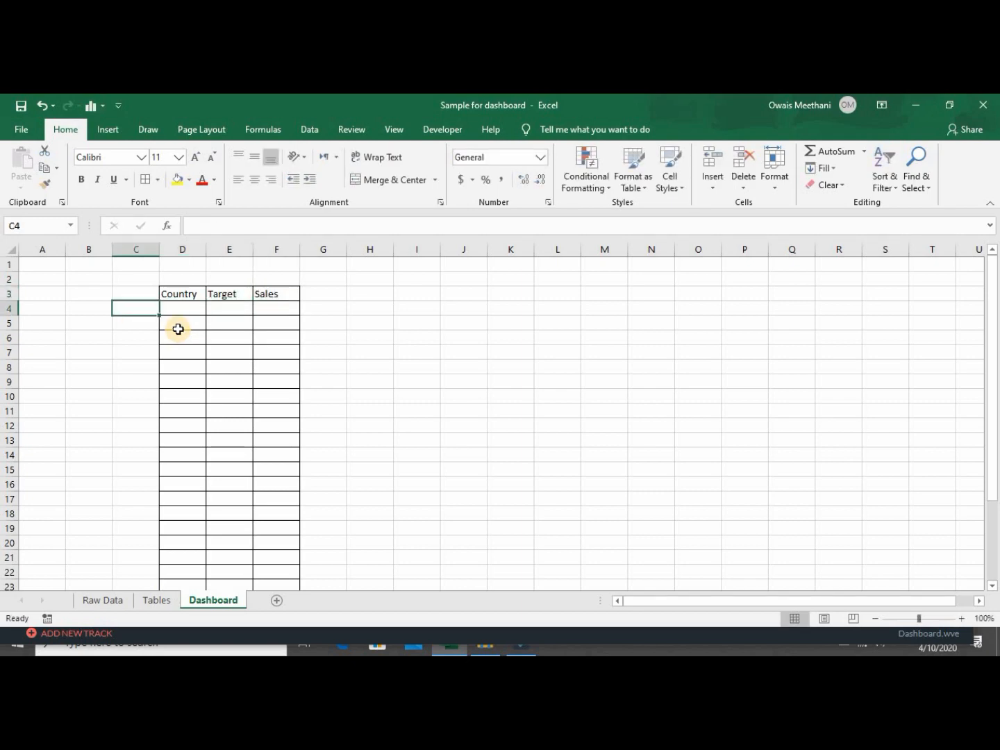
# Check the table's extent and widen column D to fit country names.
pyautogui.press('Right')
pyautogui.press('Right')
pyautogui.press('Down')
pyautogui.press('Down')
pyautogui.press('Down')
pyautogui.press('Down')
pyautogui.press('Down')
pyautogui.press('Down')
pyautogui.press('Down')
pyautogui.press('Down')
pyautogui.press('Down')
pyautogui.press('Down')
pyautogui.press('Down')
pyautogui.press('Down')
pyautogui.press('Down')
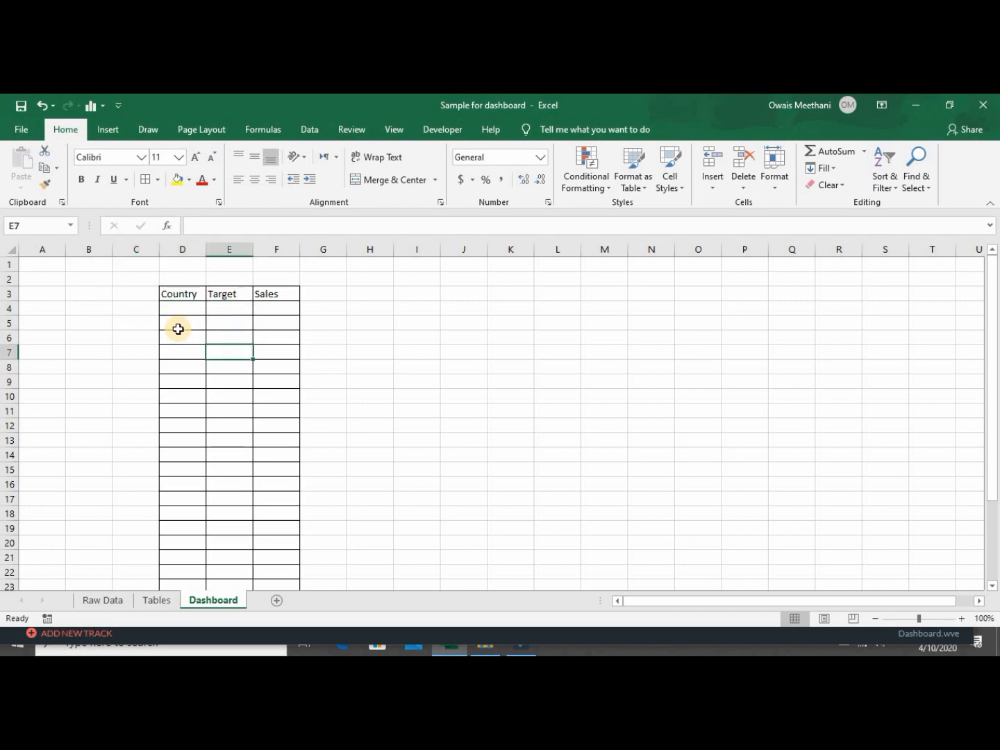
pyautogui.press('Down')
pyautogui.press('Down')
pyautogui.press('Down')
pyautogui.press('Down')
pyautogui.press('Down')
pyautogui.press('Down')
pyautogui.press('Down')
pyautogui.press('Down')
pyautogui.press('Down')
pyautogui.press('Down')
pyautogui.press('Down')
pyautogui.press('Down')
pyautogui.press('Down')
pyautogui.press('Down')
pyautogui.press('Down')
pyautogui.press('Down')
pyautogui.press('Up')
pyautogui.press('Up')
pyautogui.press('Up')
pyautogui.press('Up')
pyautogui.press('Up')
pyautogui.press('Up')
pyautogui.press('Up')
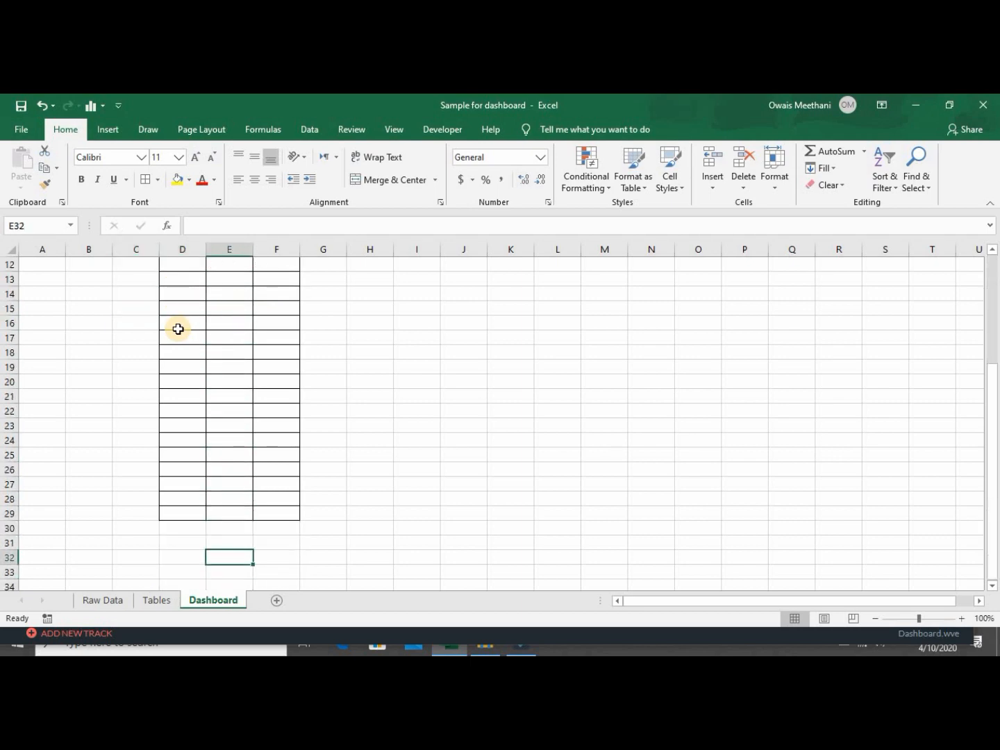
pyautogui.press('Up')
pyautogui.press('Up')
pyautogui.press('Up')
pyautogui.press('Up')
pyautogui.press('Up')
pyautogui.press('Up')
pyautogui.press('Up')
pyautogui.press('Up')
pyautogui.press('Up')
pyautogui.press('Up')
pyautogui.press('Up')
pyautogui.press('Up')
pyautogui.press('Up')
pyautogui.press('Up')
pyautogui.press('Up')
pyautogui.press('Up')
pyautogui.press('Up')
pyautogui.press('Up')
pyautogui.press('Up')
pyautogui.press('Up')
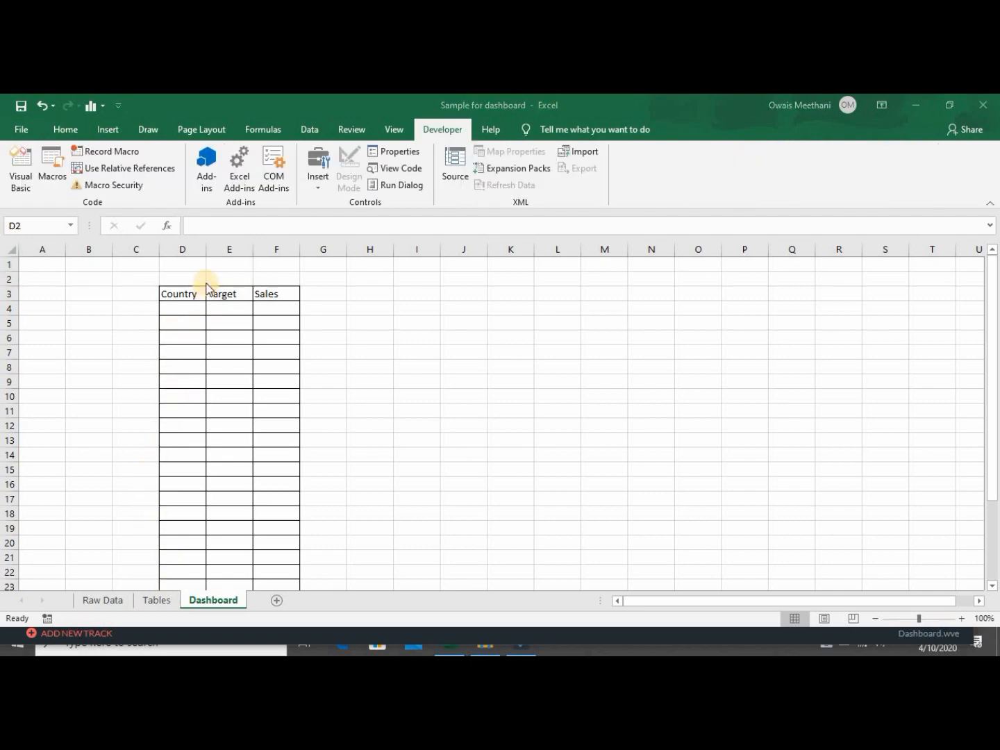
pyautogui.click(206, 250)
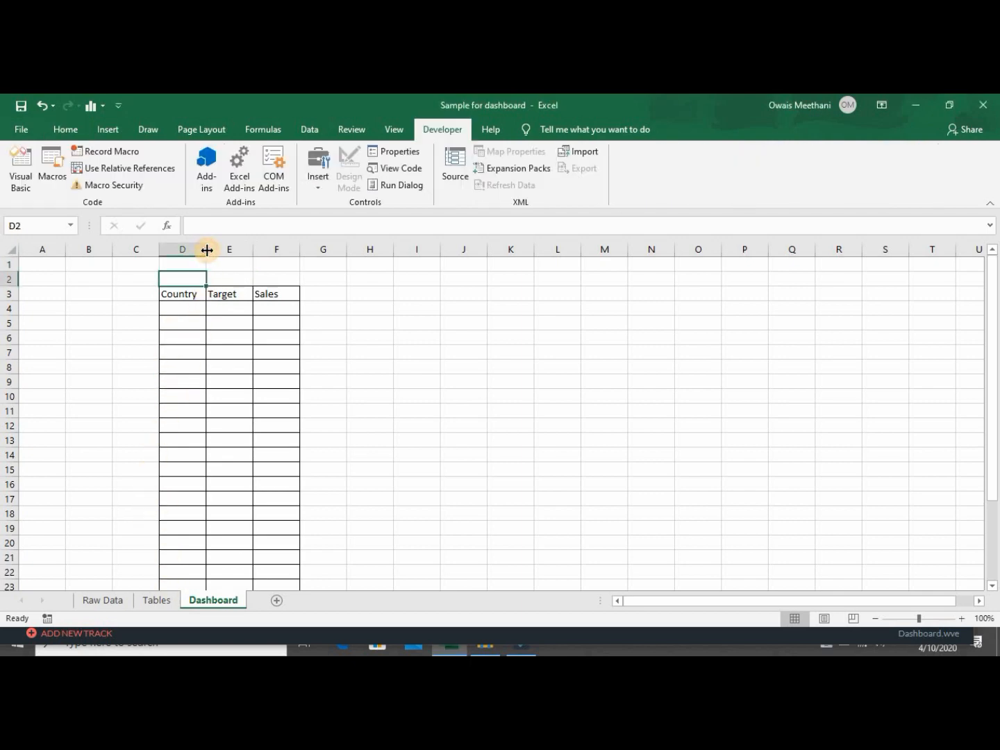
pyautogui.moveTo(207, 250); pyautogui.dragTo(252, 247)
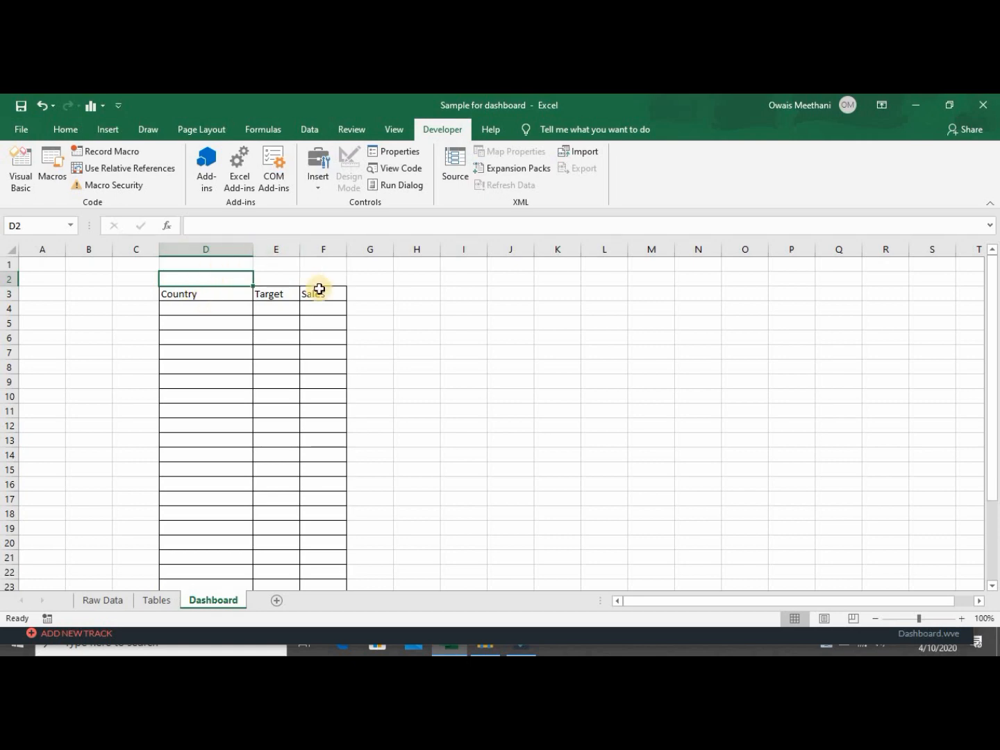
pyautogui.click(64, 130)
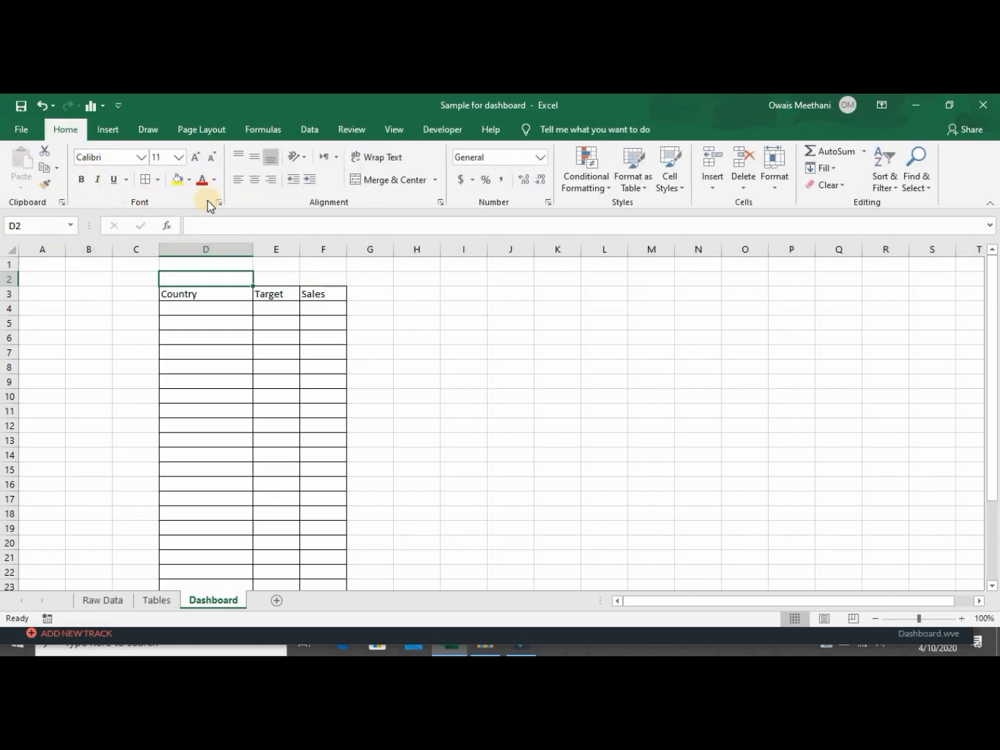
pyautogui.click(441, 128)
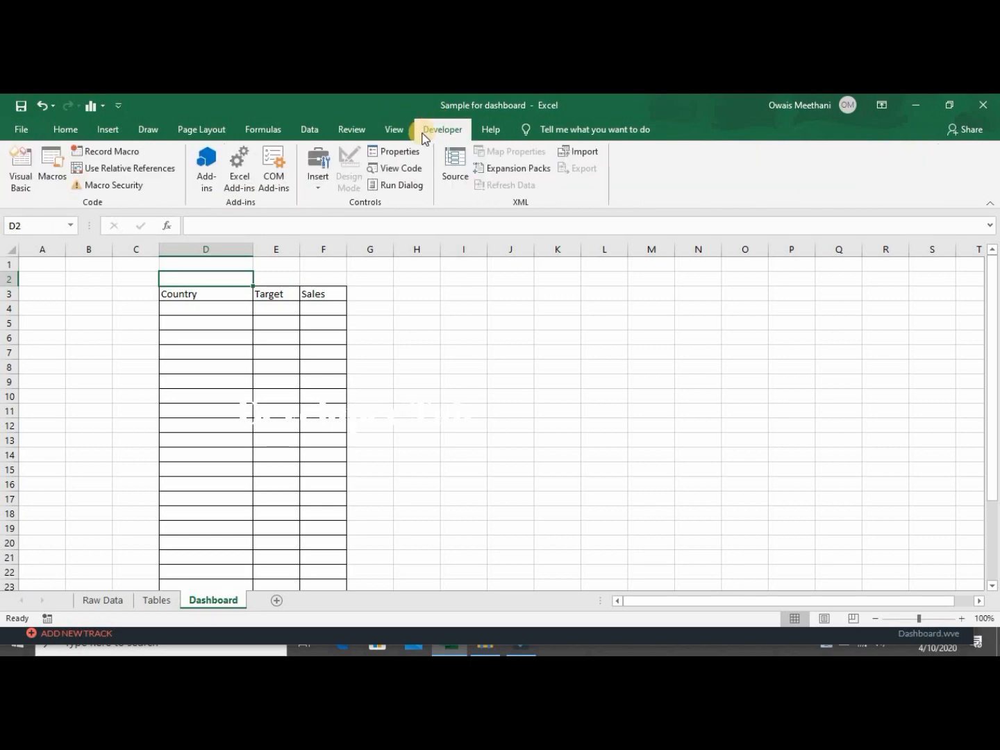
pyautogui.click(19, 129)
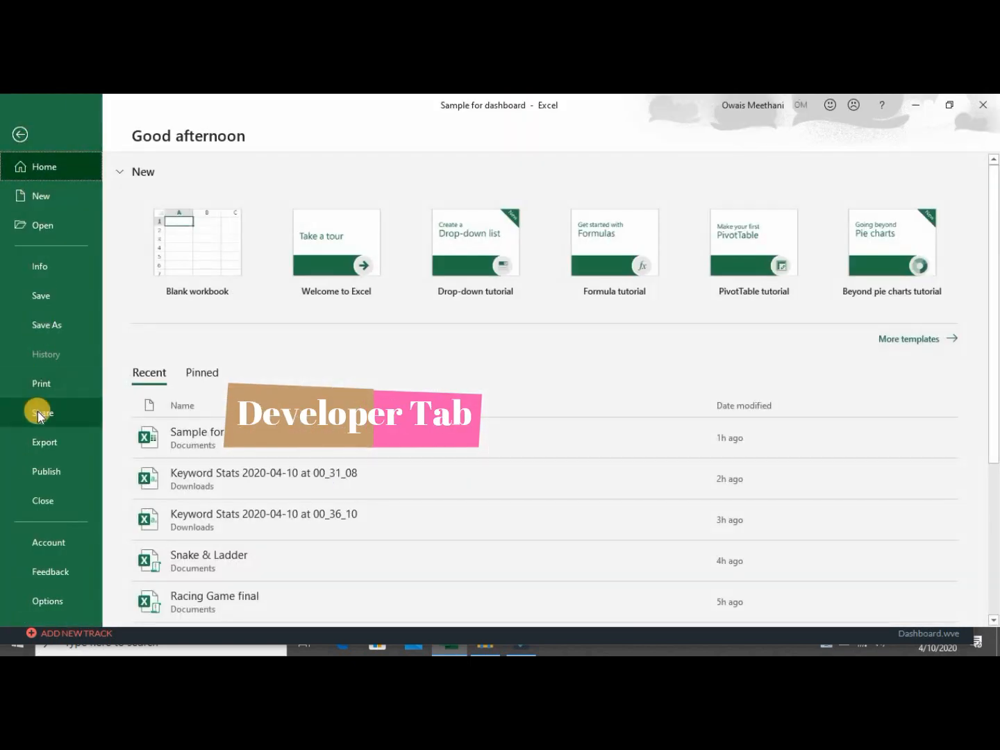
pyautogui.click(55, 600)
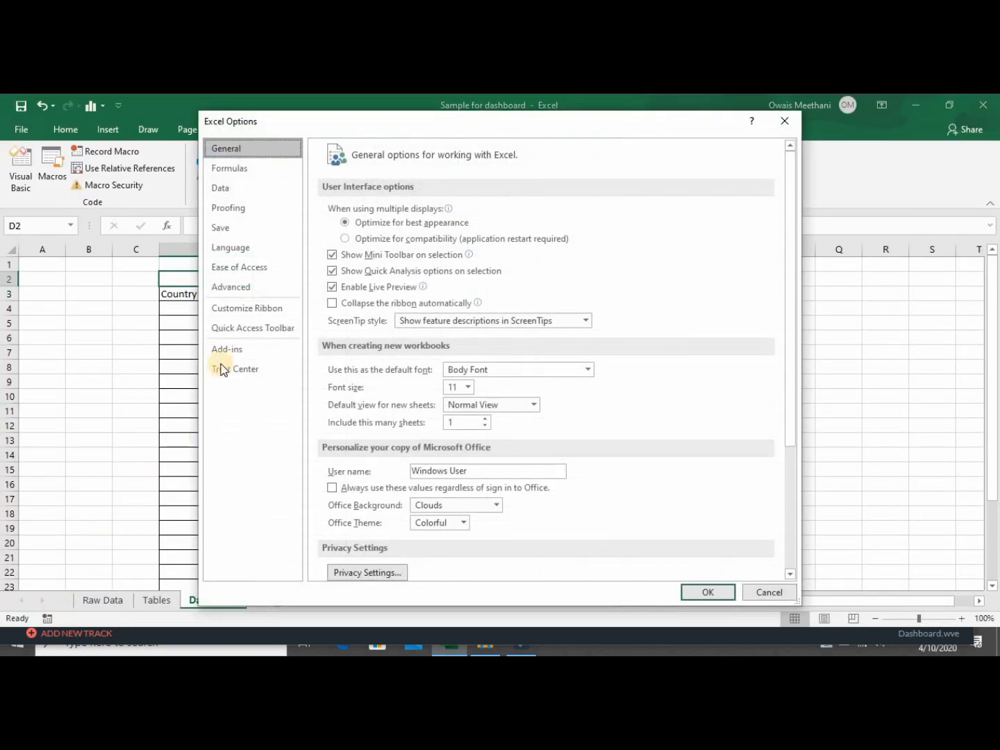
pyautogui.click(247, 310)
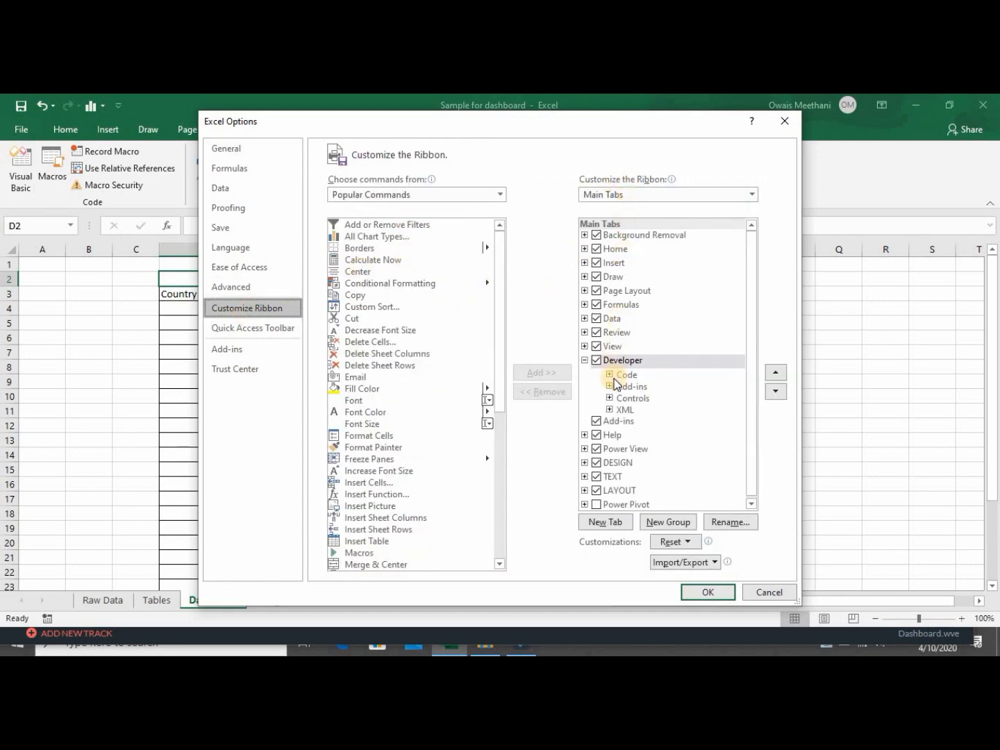
pyautogui.click(583, 359)
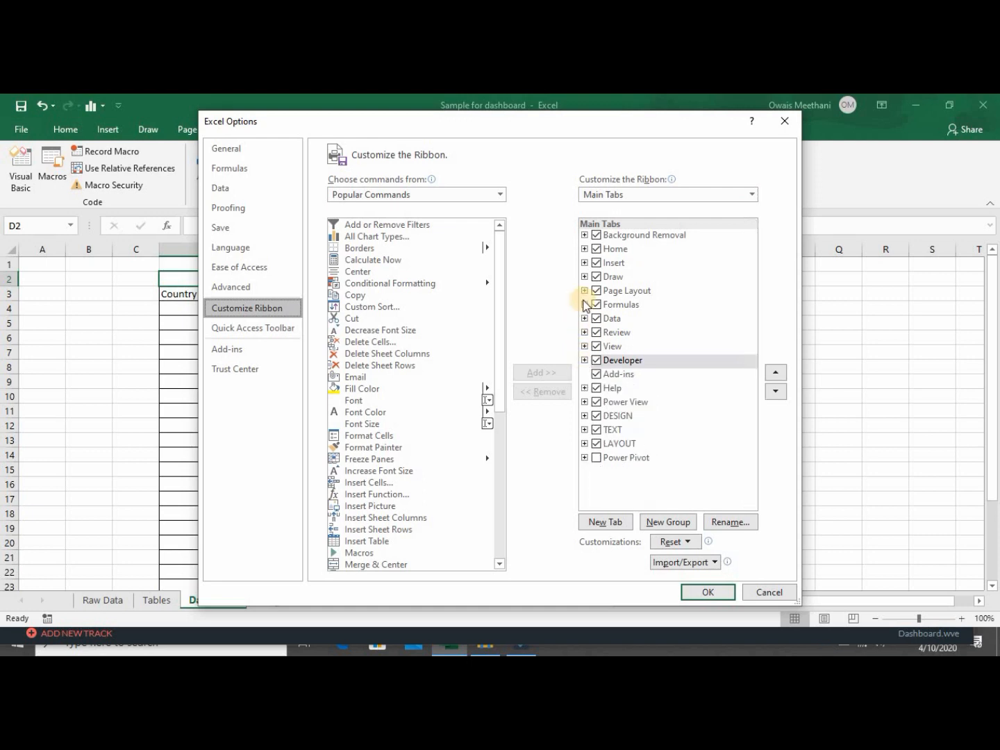
pyautogui.click(599, 360)
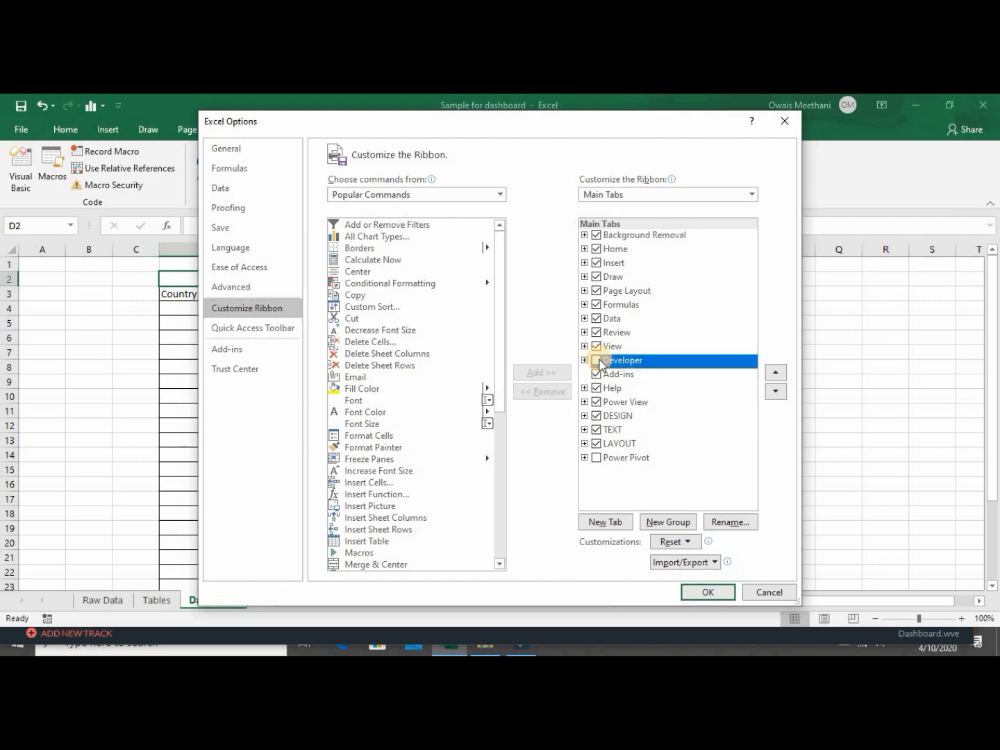
pyautogui.click(597, 360)
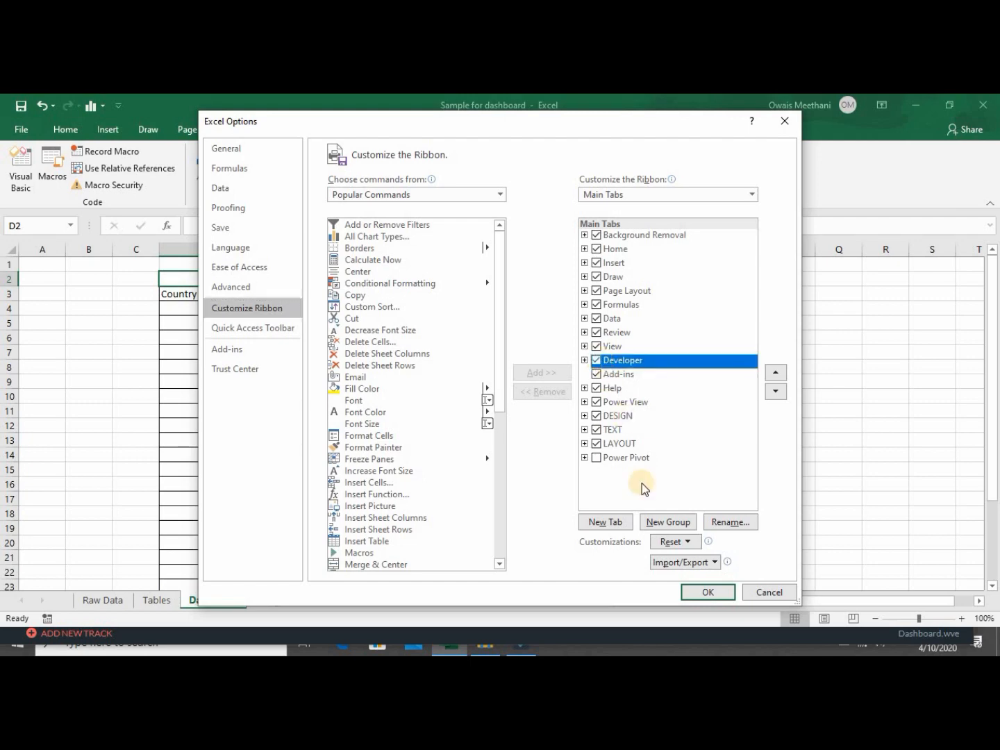
pyautogui.click(708, 592)
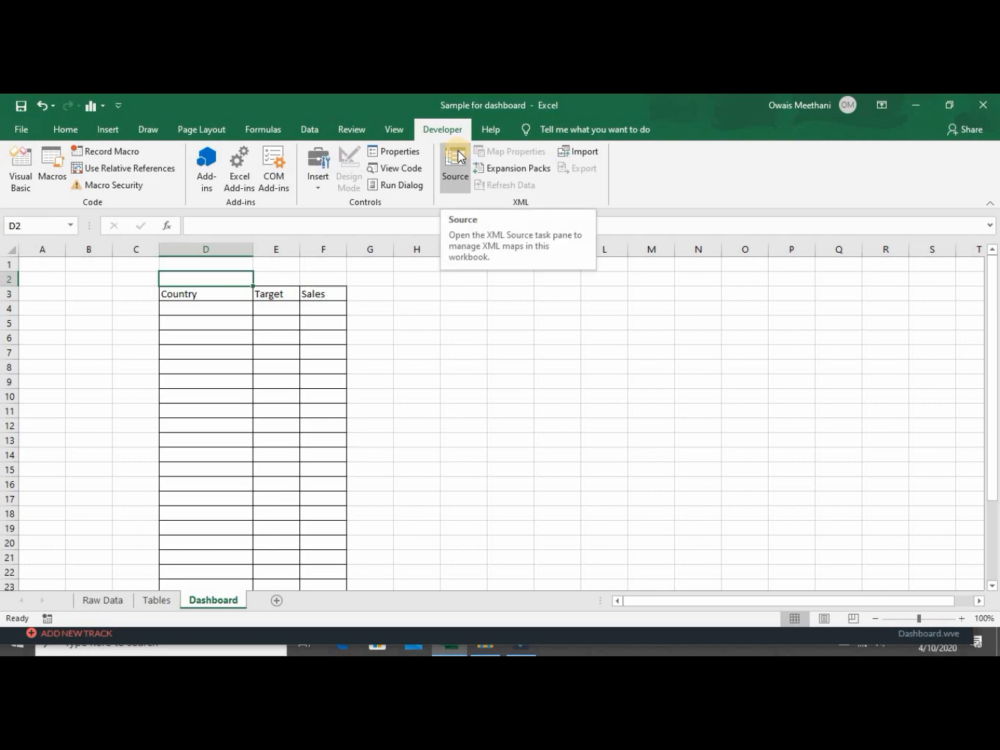
pyautogui.click(31, 125)
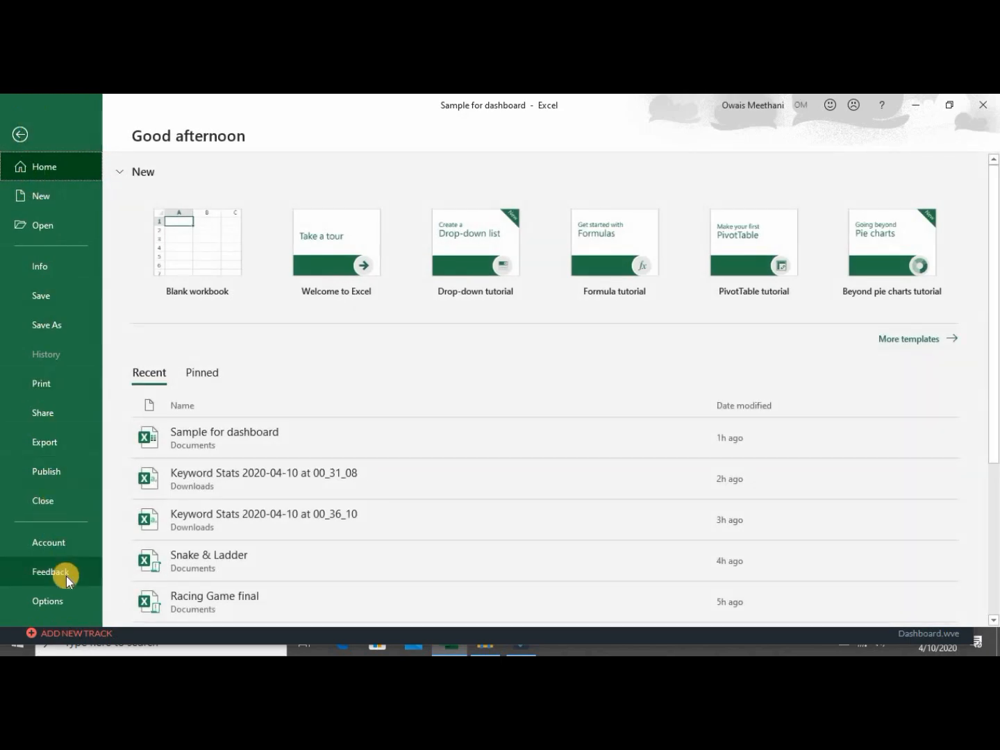
pyautogui.click(65, 599)
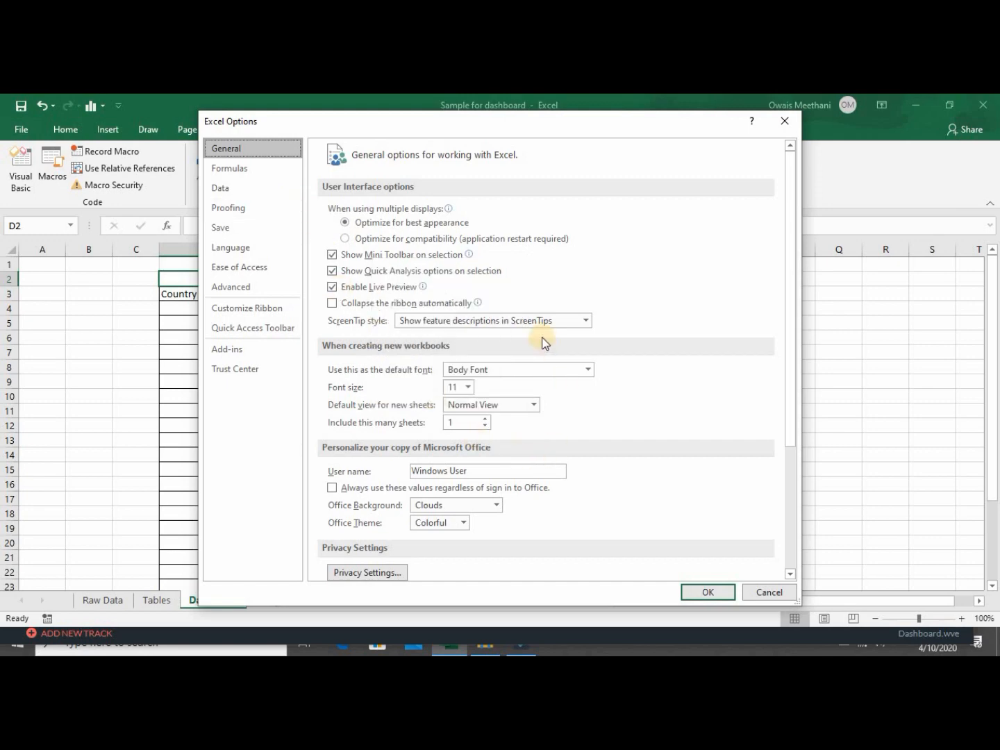
pyautogui.click(706, 591)
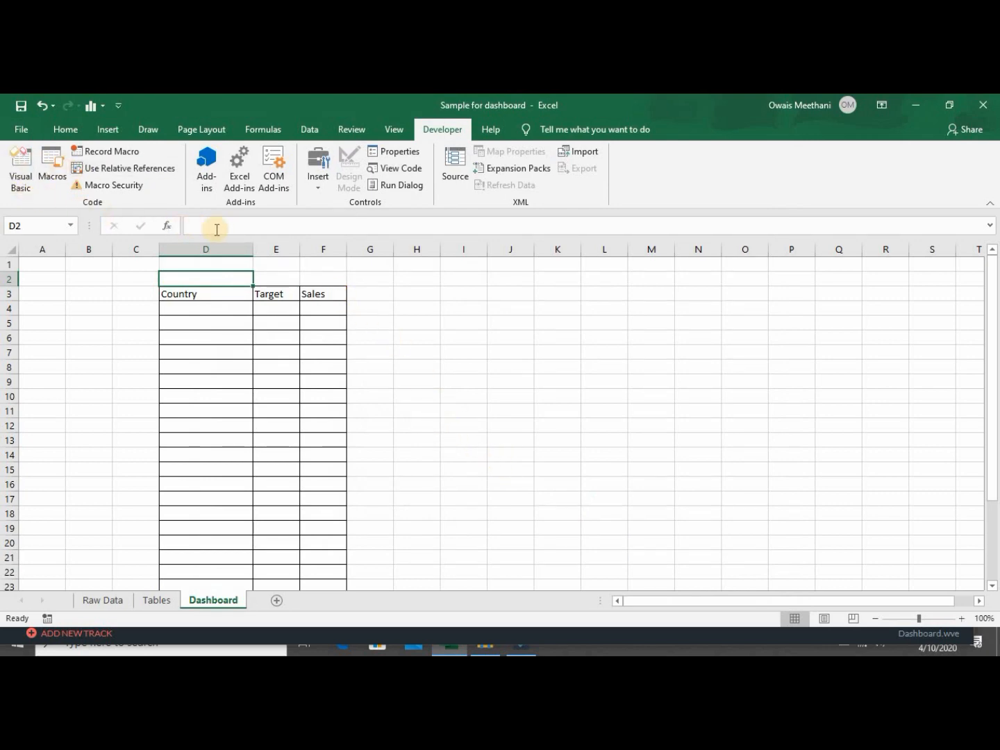
# Insert a Form Controls combo box onto the Dashboard sheet.
pyautogui.click(316, 195)
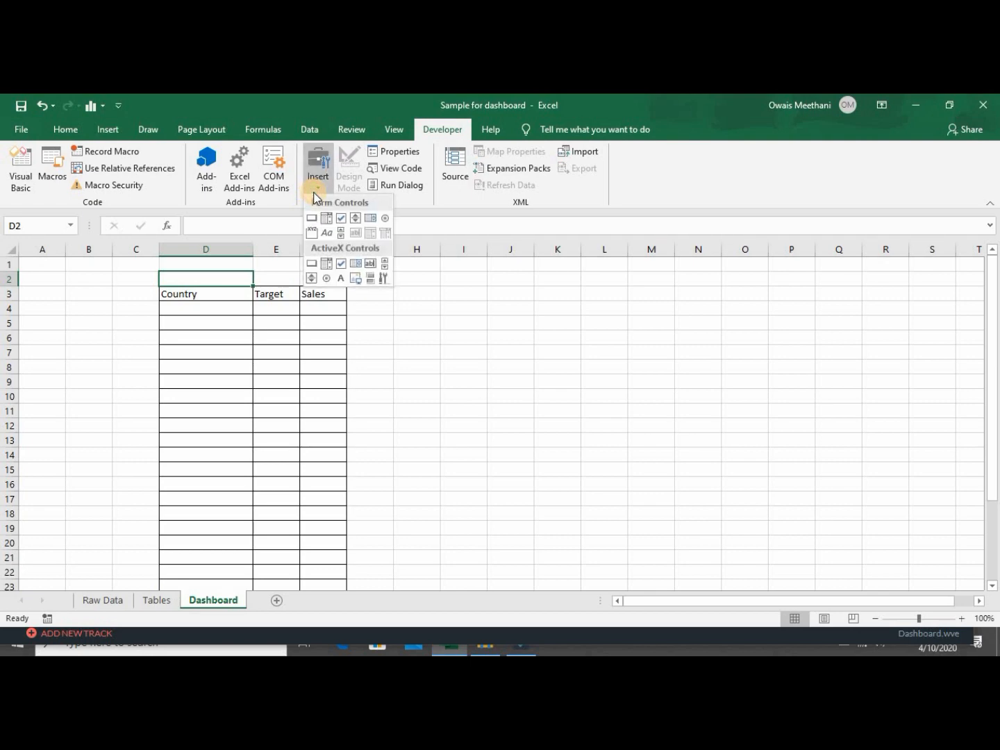
pyautogui.click(488, 209)
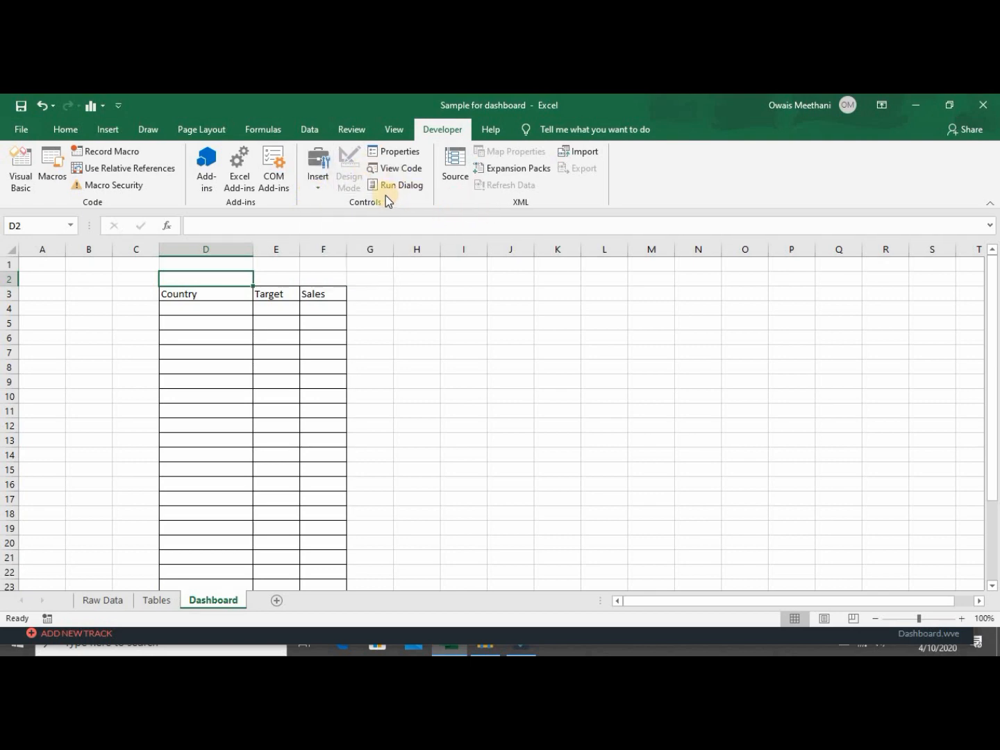
pyautogui.click(319, 186)
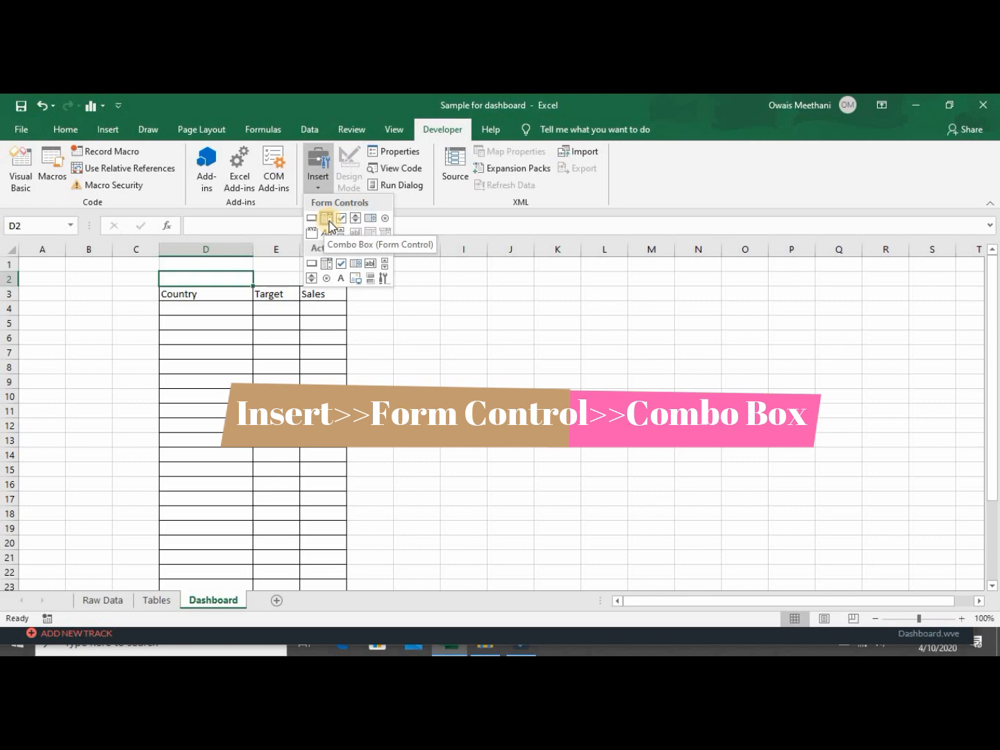
pyautogui.click(327, 219)
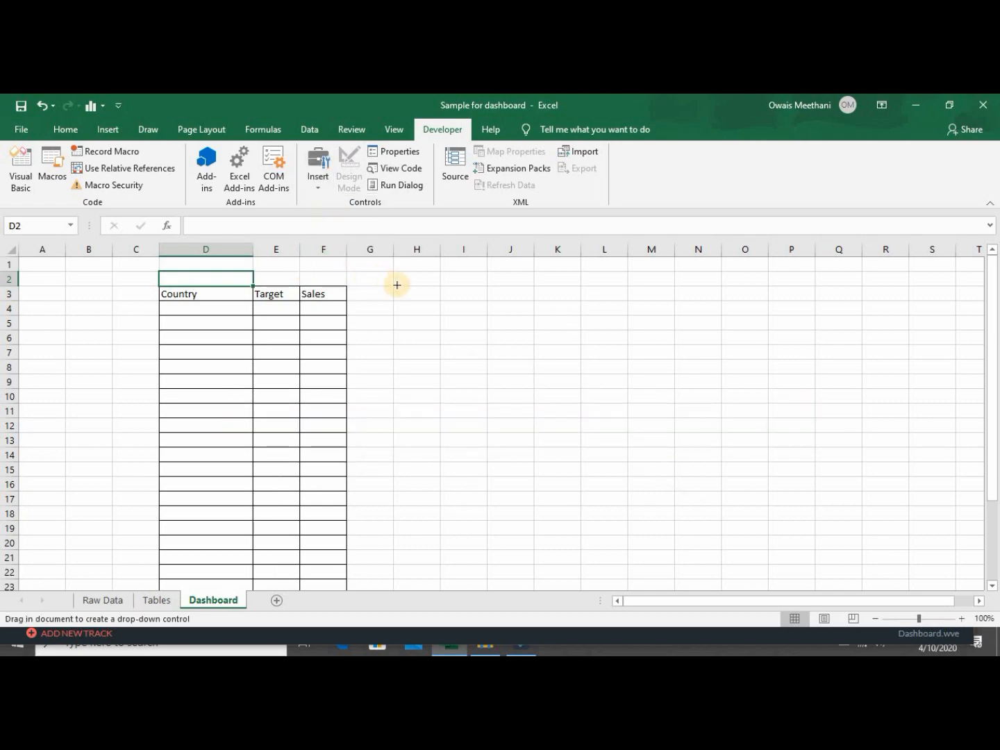
pyautogui.click(428, 288)
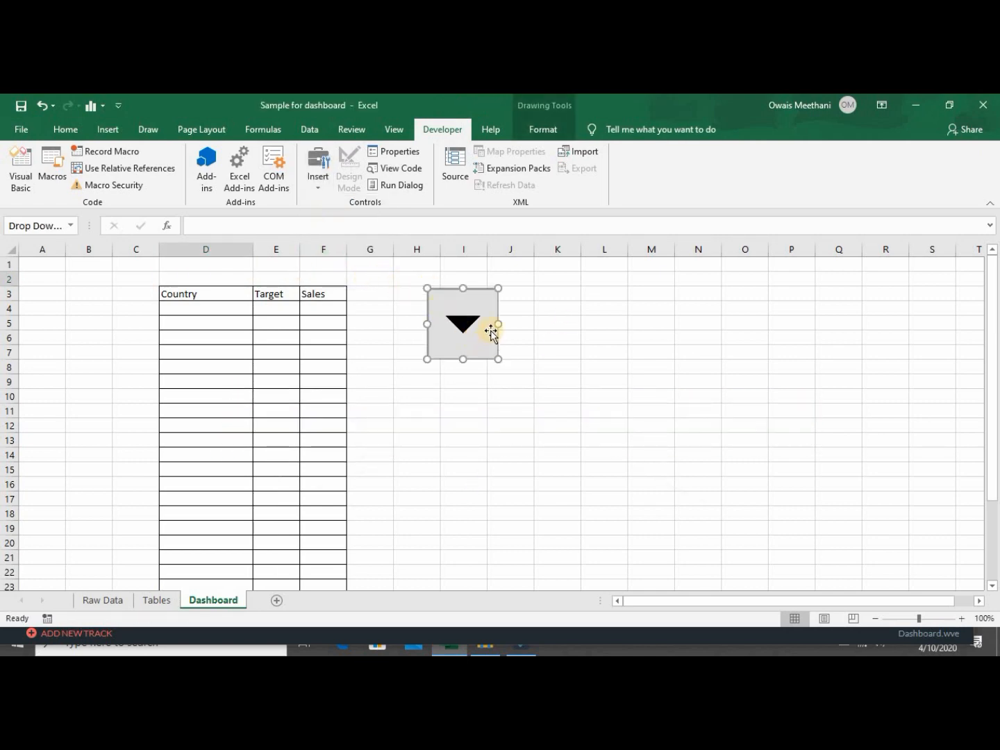
# Resize the combo box to one row high and place it in D2 above Country.
pyautogui.moveTo(496, 324); pyautogui.dragTo(632, 323)
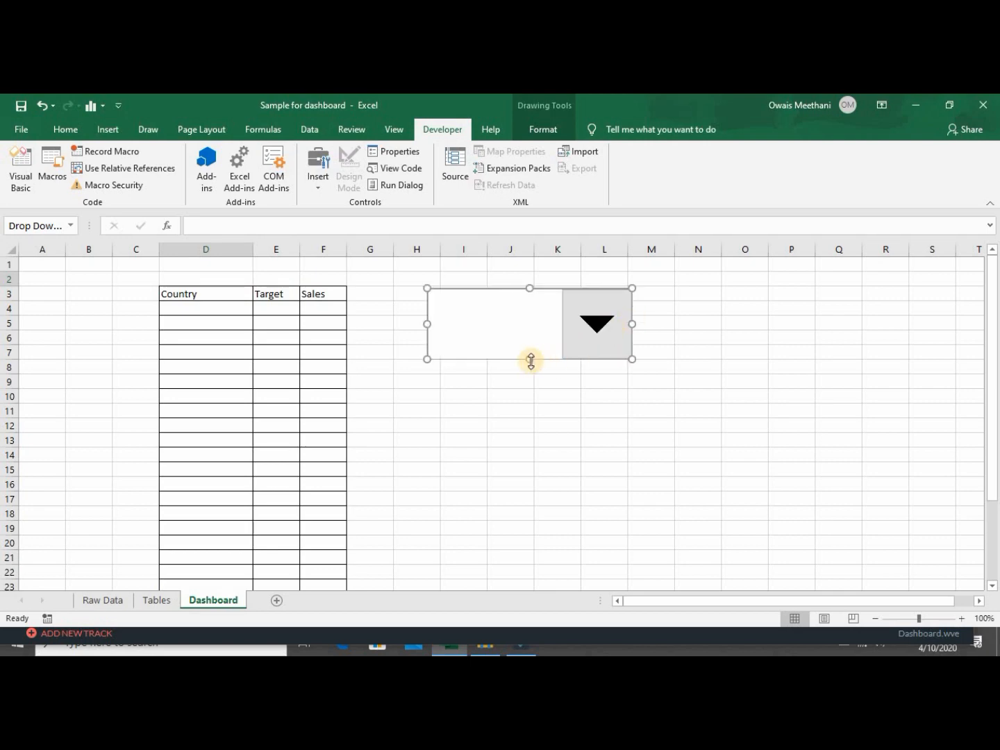
pyautogui.moveTo(529, 354); pyautogui.dragTo(531, 309)
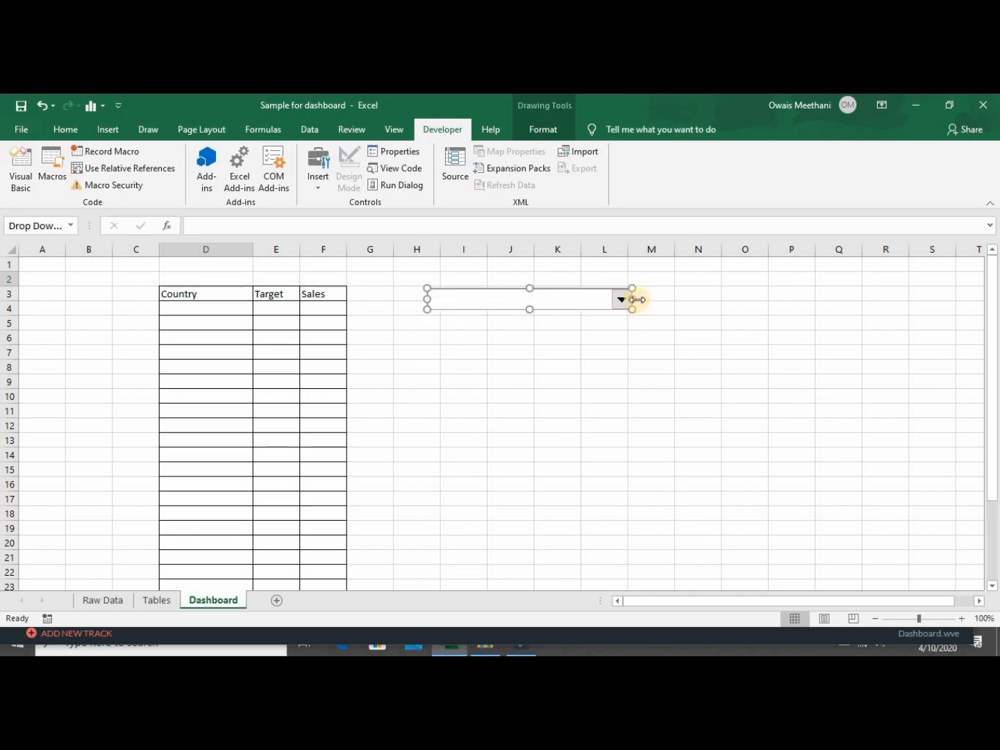
pyautogui.moveTo(636, 299); pyautogui.dragTo(205, 268)
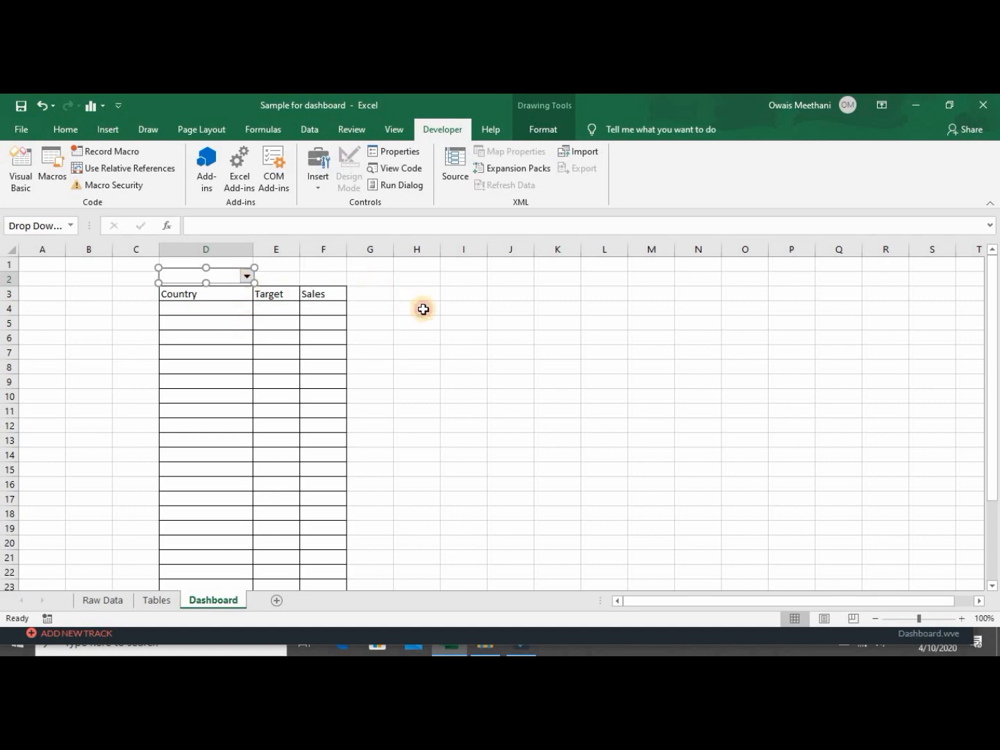
pyautogui.click(422, 309)
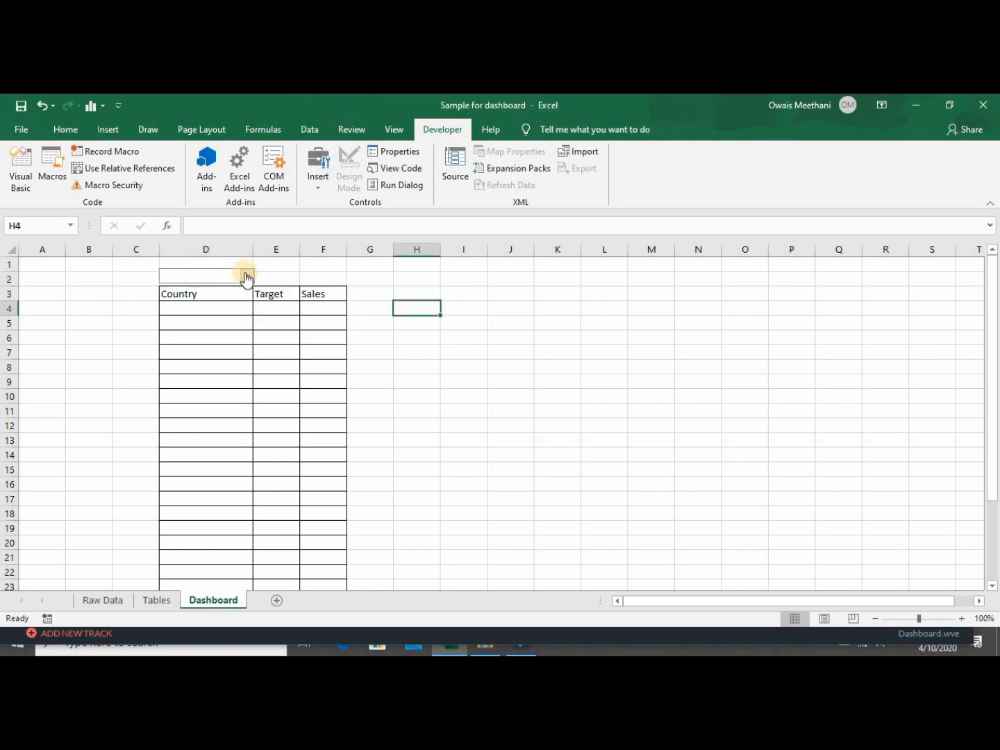
pyautogui.click(224, 278)
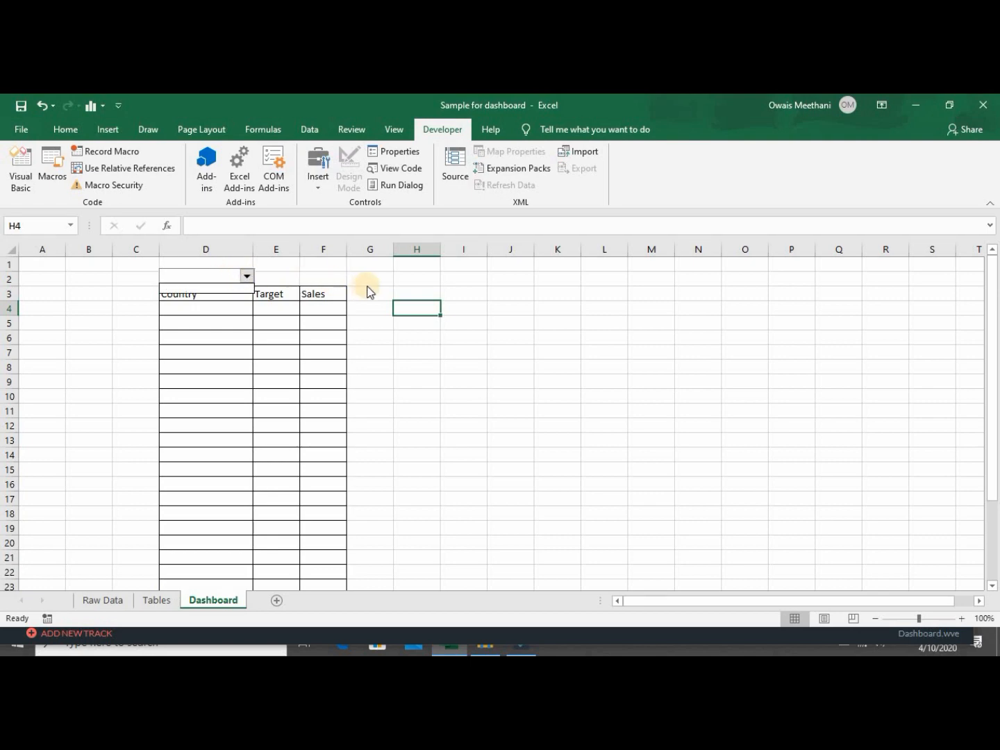
# Open Format Control for the D2 combo box from its right-click menu.
pyautogui.click(419, 316)
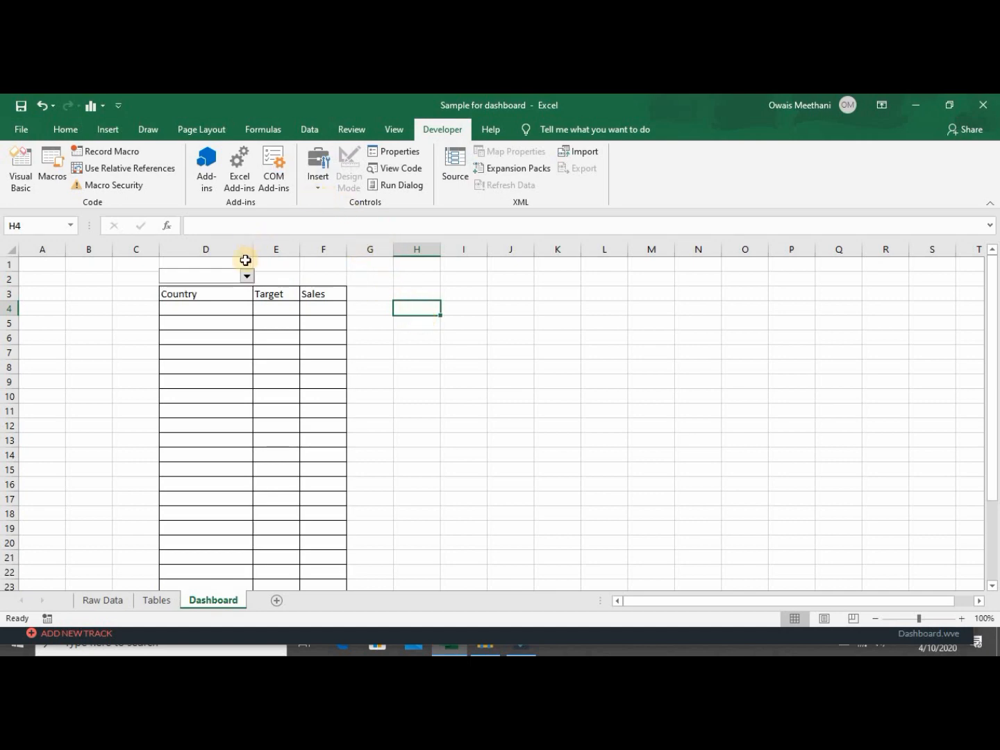
pyautogui.rightClick(247, 276)
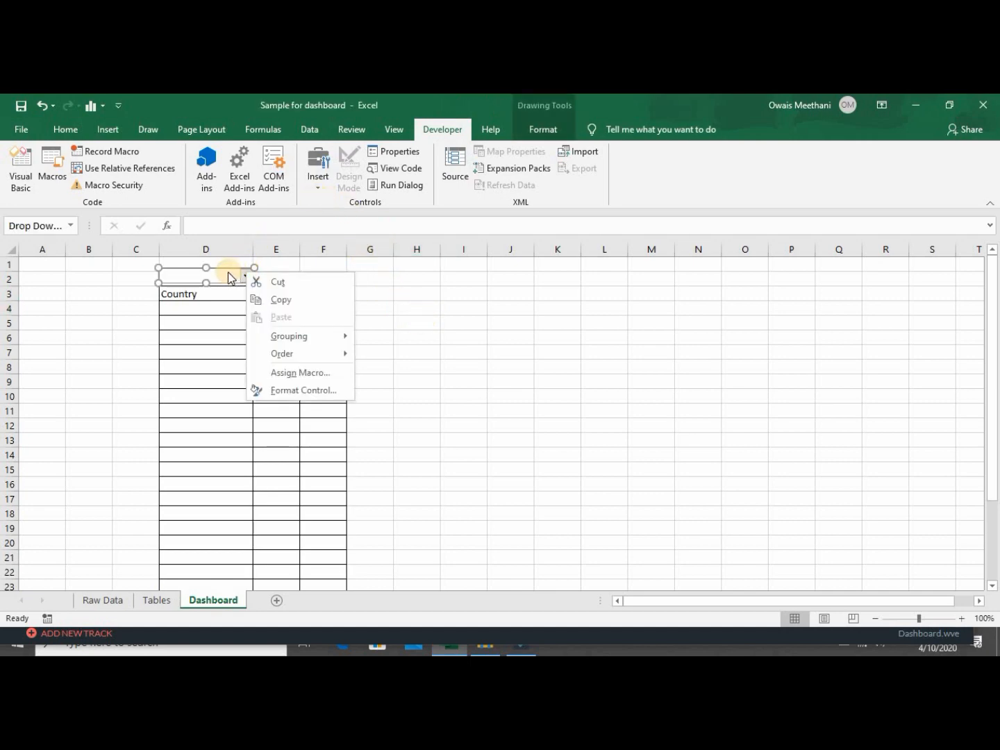
pyautogui.press('Escape')
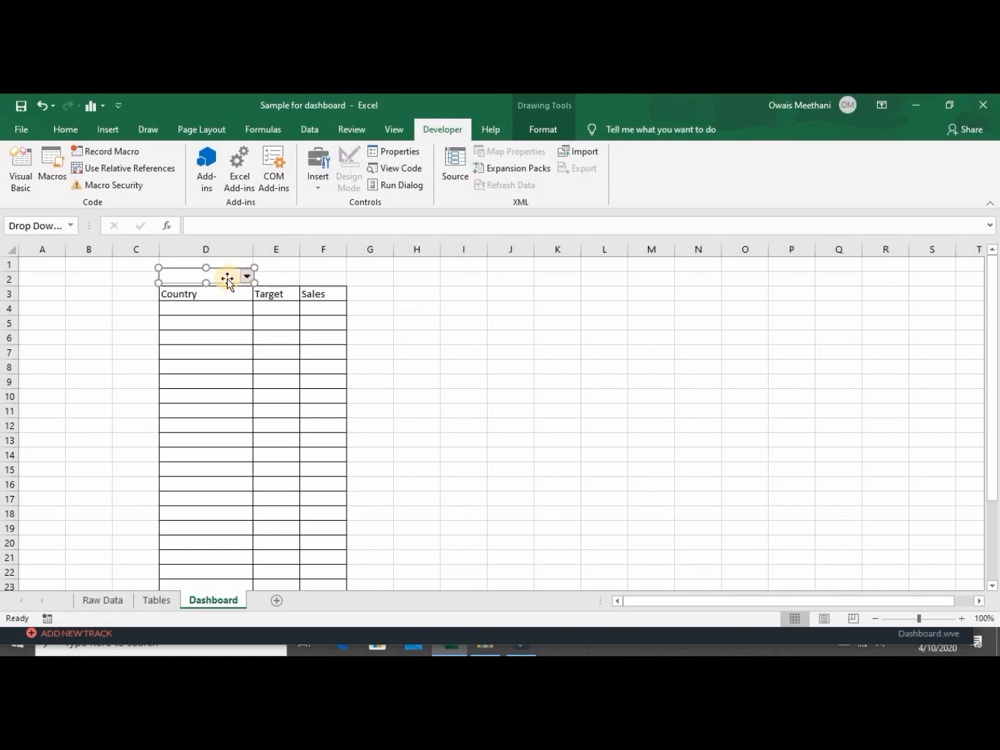
pyautogui.rightClick(228, 281)
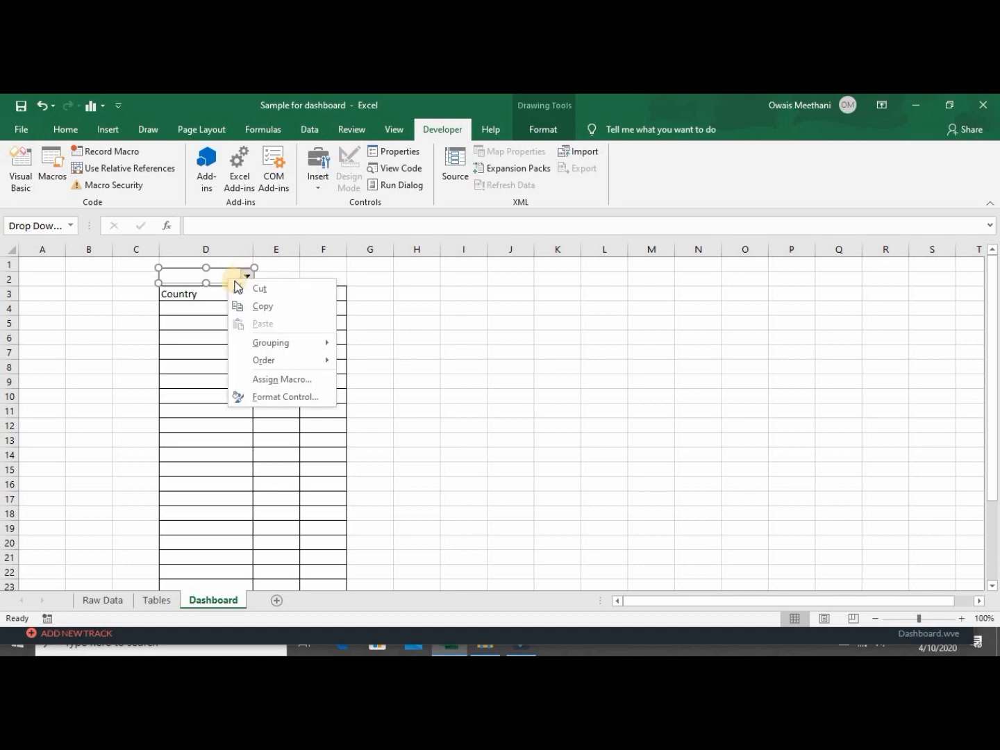
pyautogui.click(281, 401)
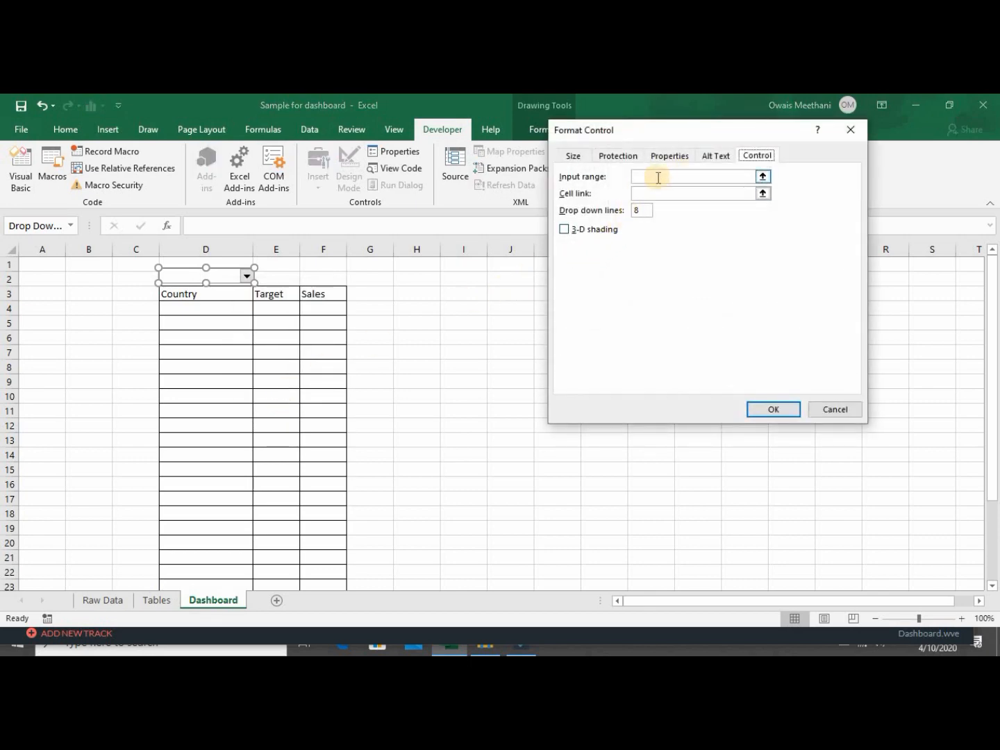
# Set the combo box input range to Tables!$A$2:$A$6, cell link $A$1 and 5 drop-down lines.
pyautogui.click(763, 179)
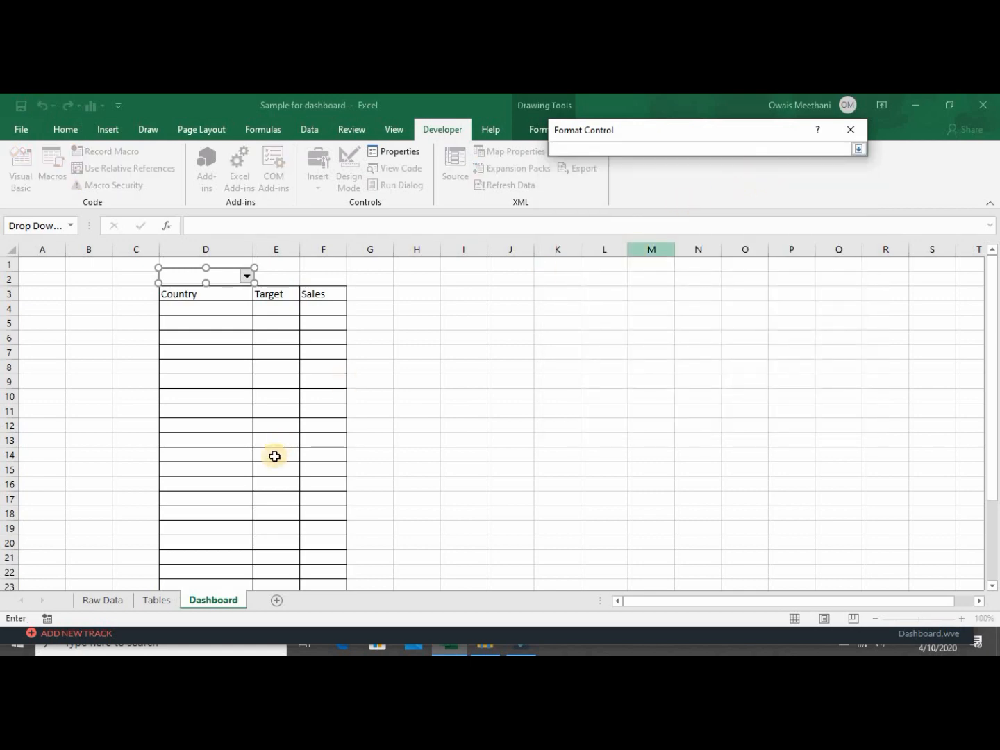
pyautogui.click(159, 601)
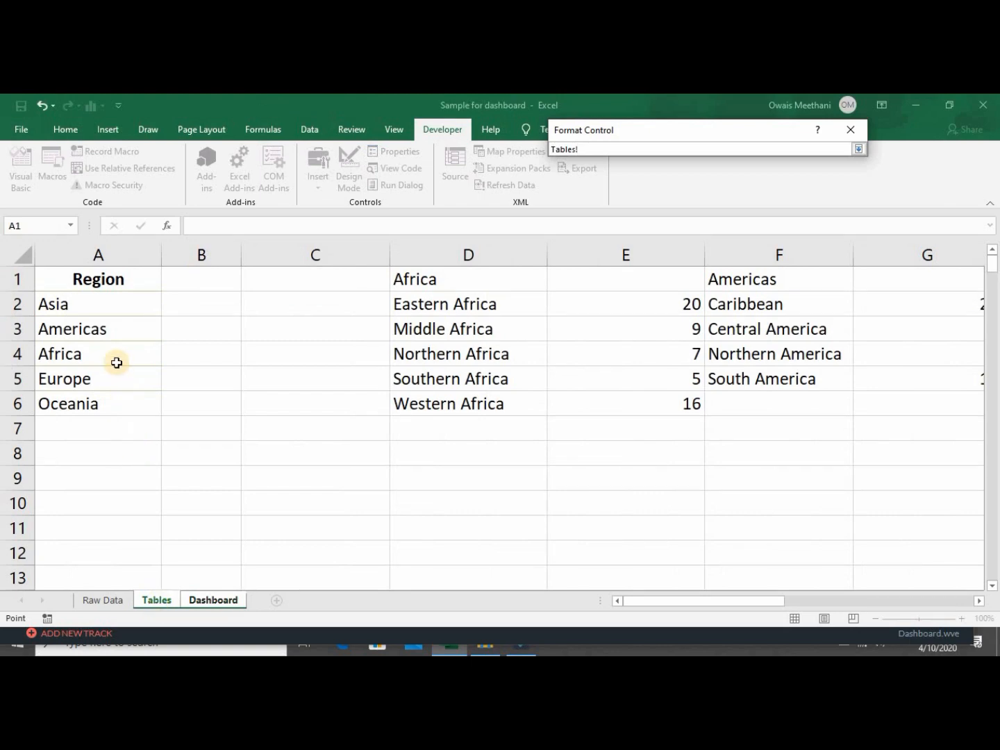
pyautogui.moveTo(109, 310); pyautogui.dragTo(104, 404)
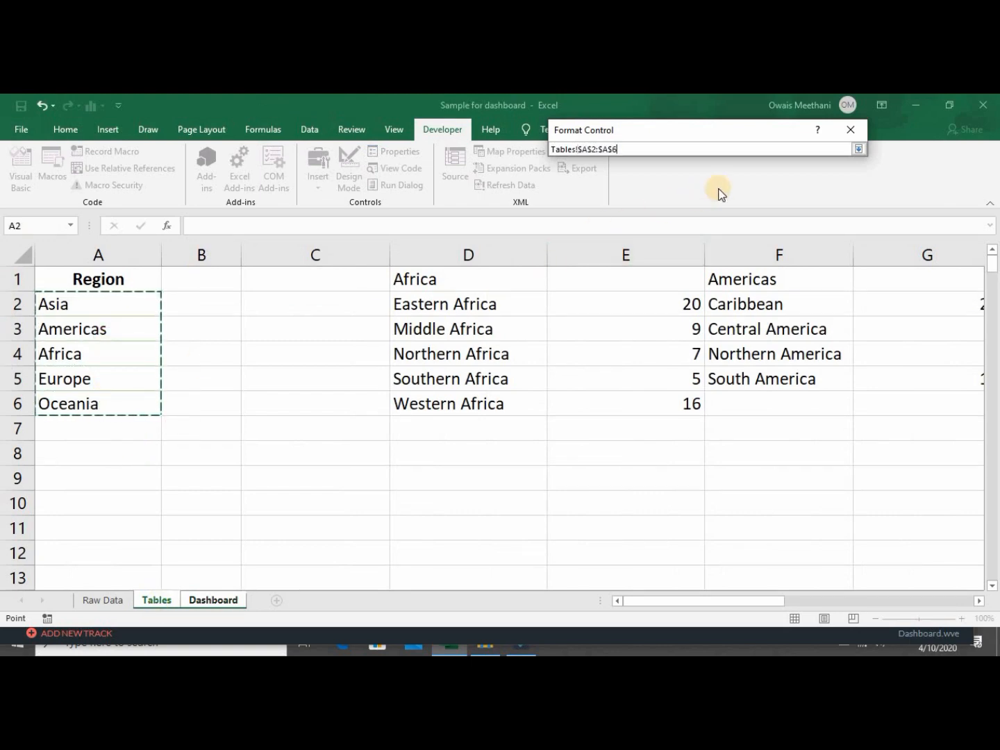
pyautogui.click(859, 149)
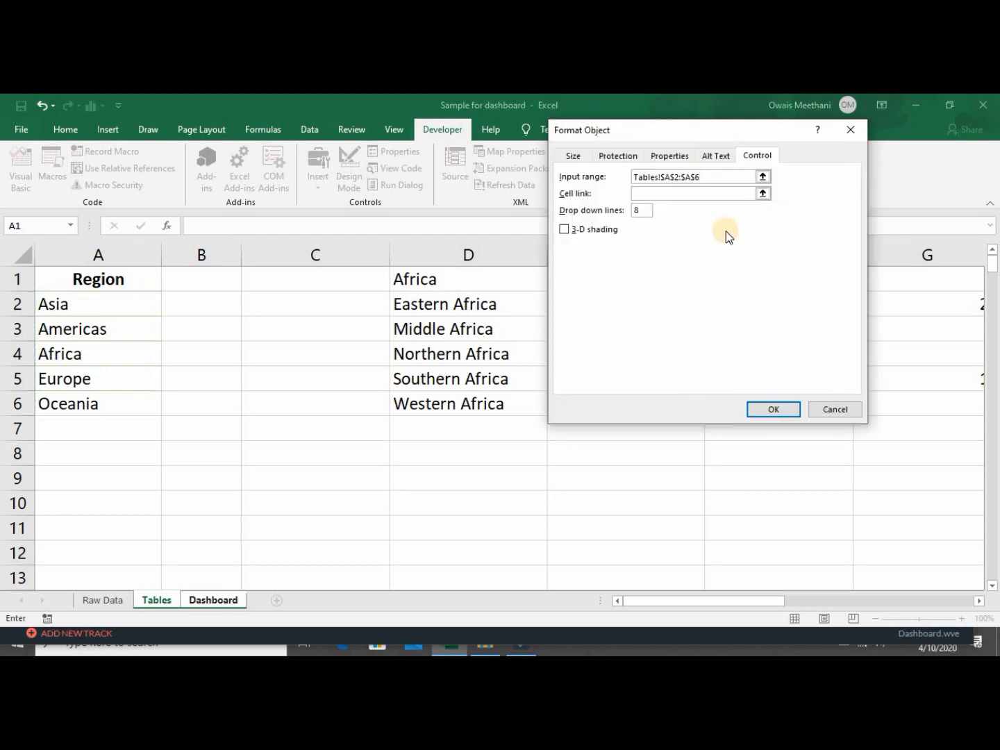
pyautogui.click(762, 194)
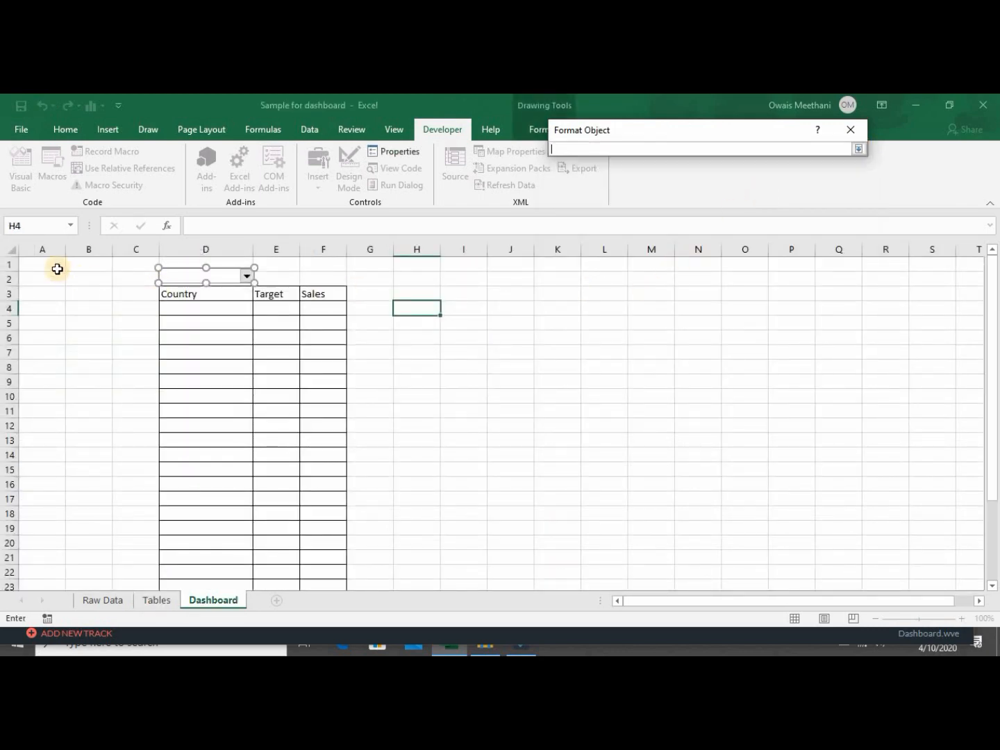
pyautogui.click(53, 266)
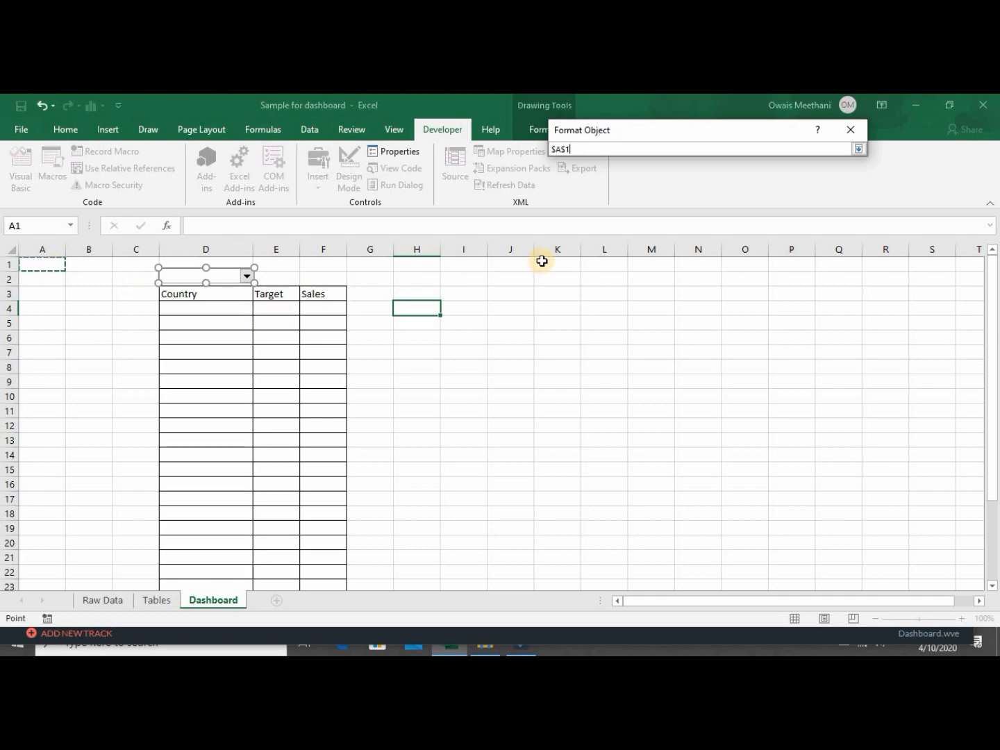
pyautogui.click(859, 148)
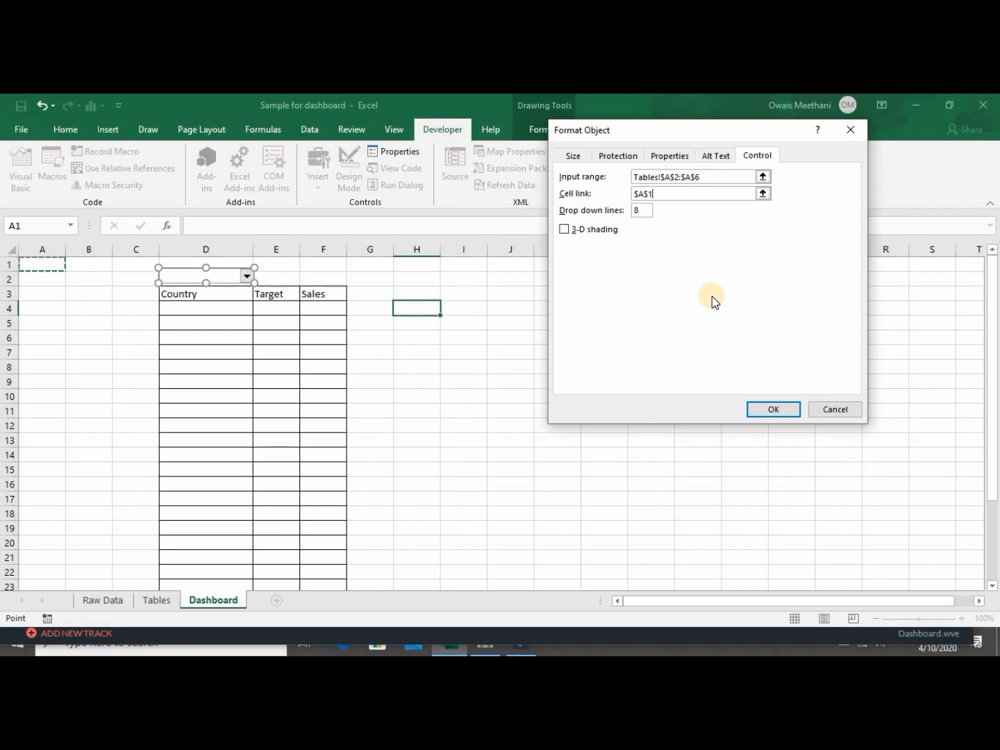
pyautogui.click(646, 211)
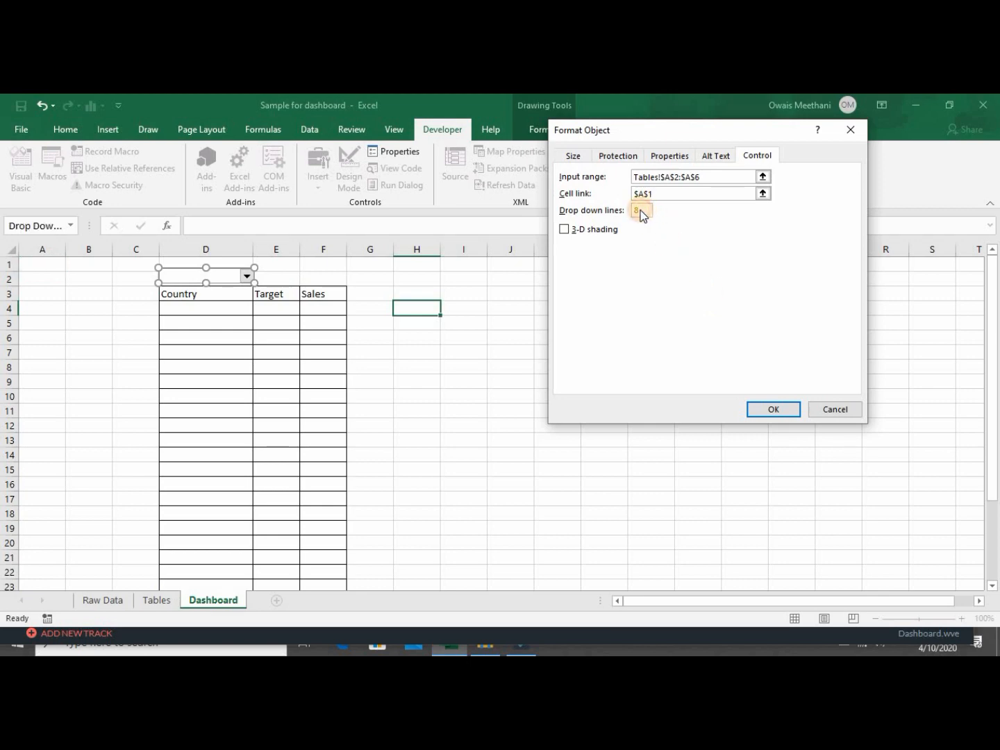
pyautogui.moveTo(644, 209); pyautogui.dragTo(629, 209)
pyautogui.write('5')
pyautogui.click(756, 408)
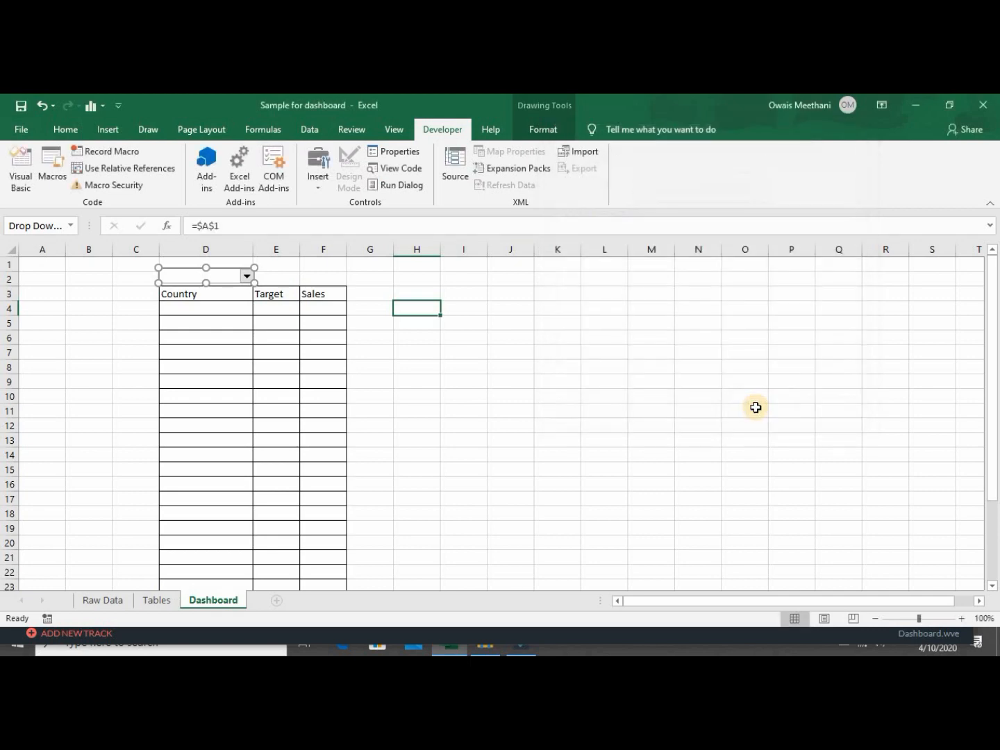
# Cycle the Dashboard region combo box through Asia, Americas, Africa, Europe and Oceania.
pyautogui.click(455, 394)
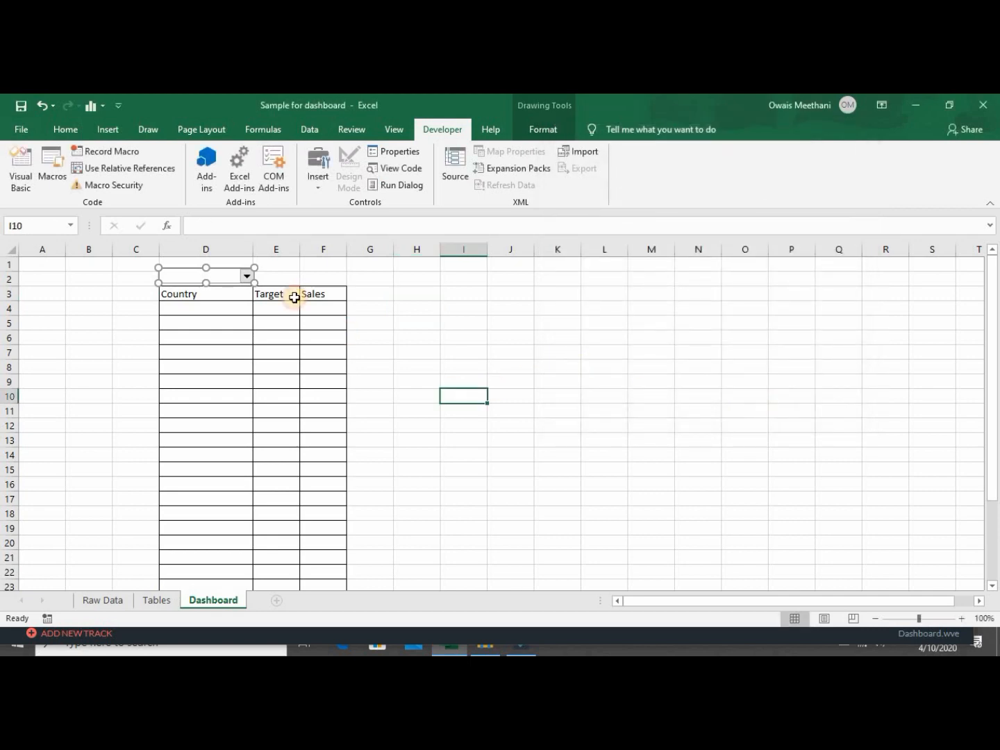
pyautogui.click(247, 276)
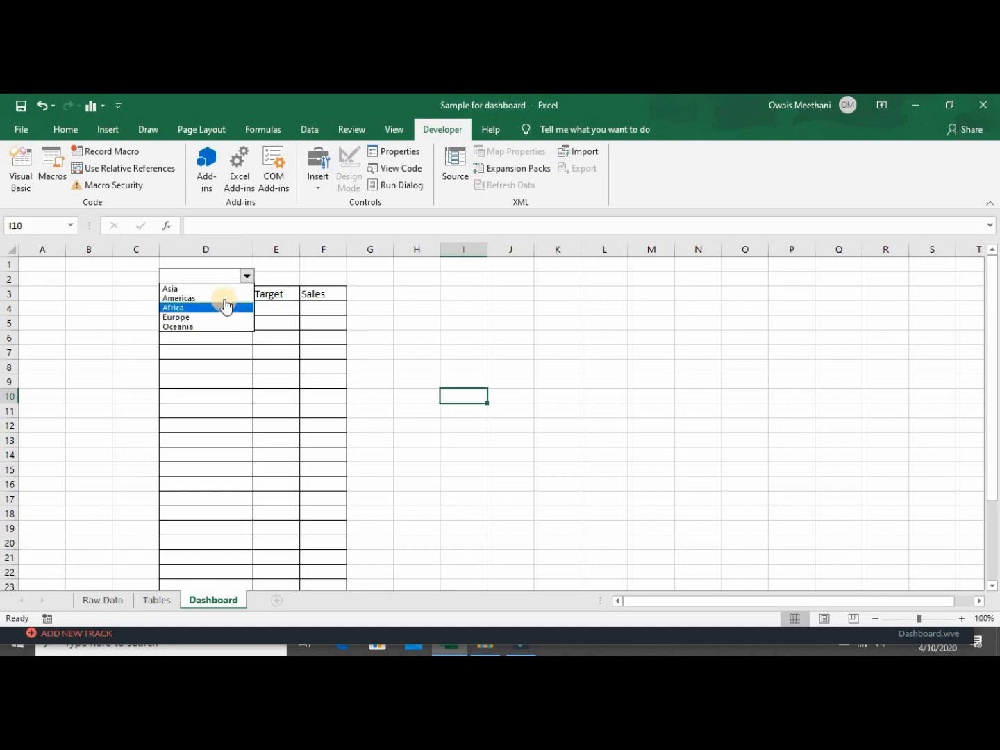
pyautogui.click(223, 290)
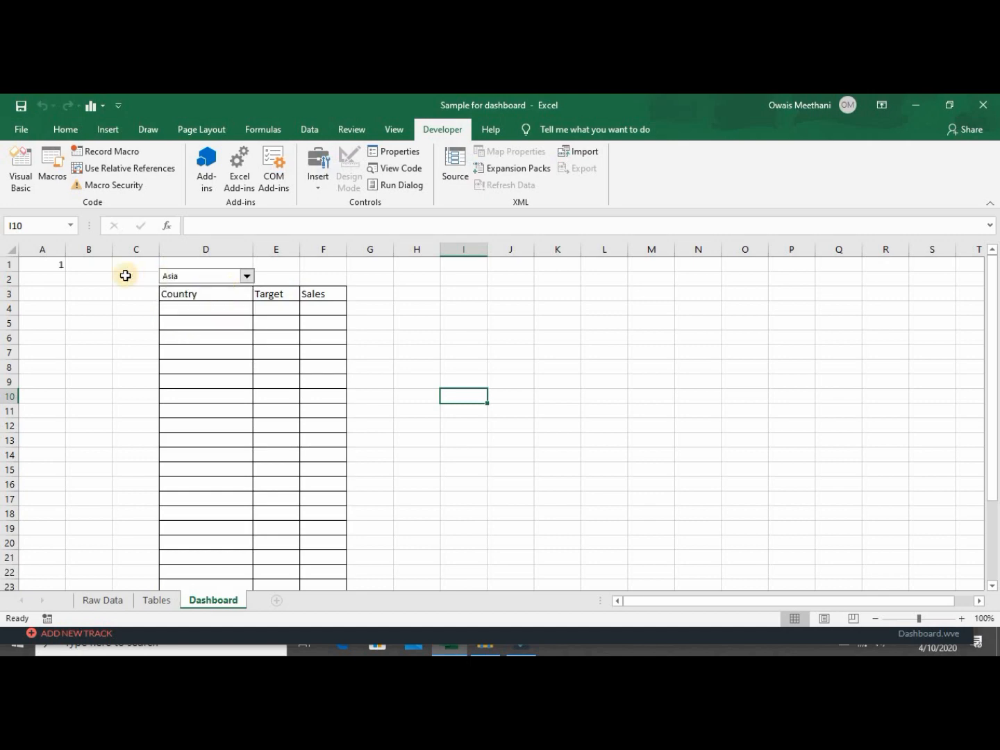
pyautogui.click(247, 277)
pyautogui.click(234, 298)
pyautogui.click(246, 276)
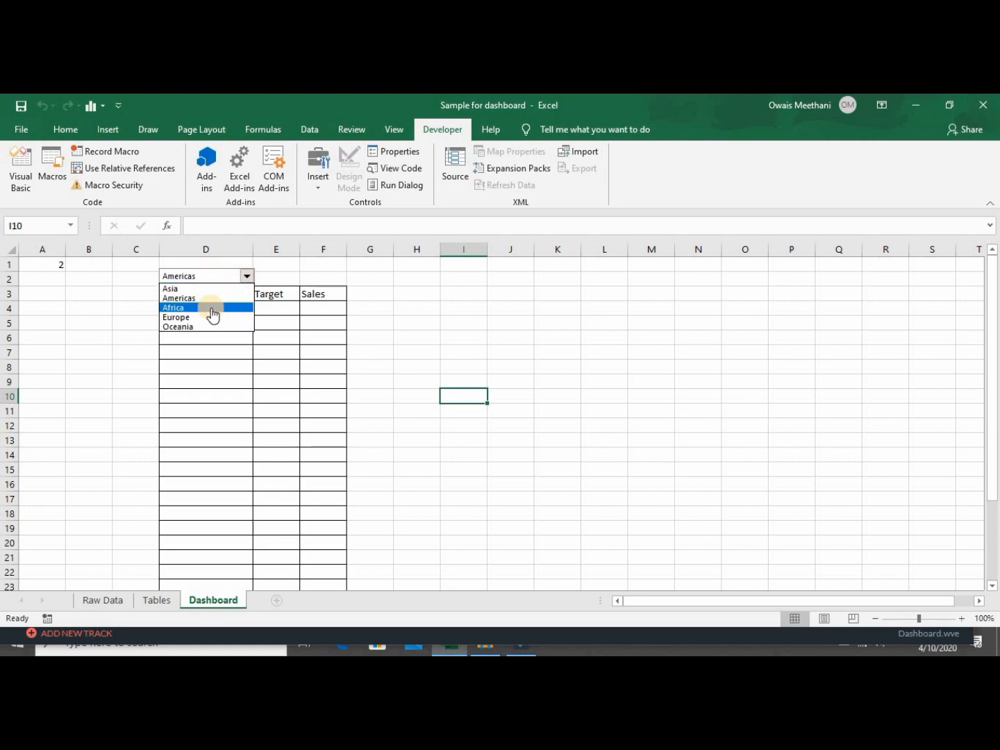
pyautogui.click(211, 310)
pyautogui.click(246, 276)
pyautogui.click(222, 315)
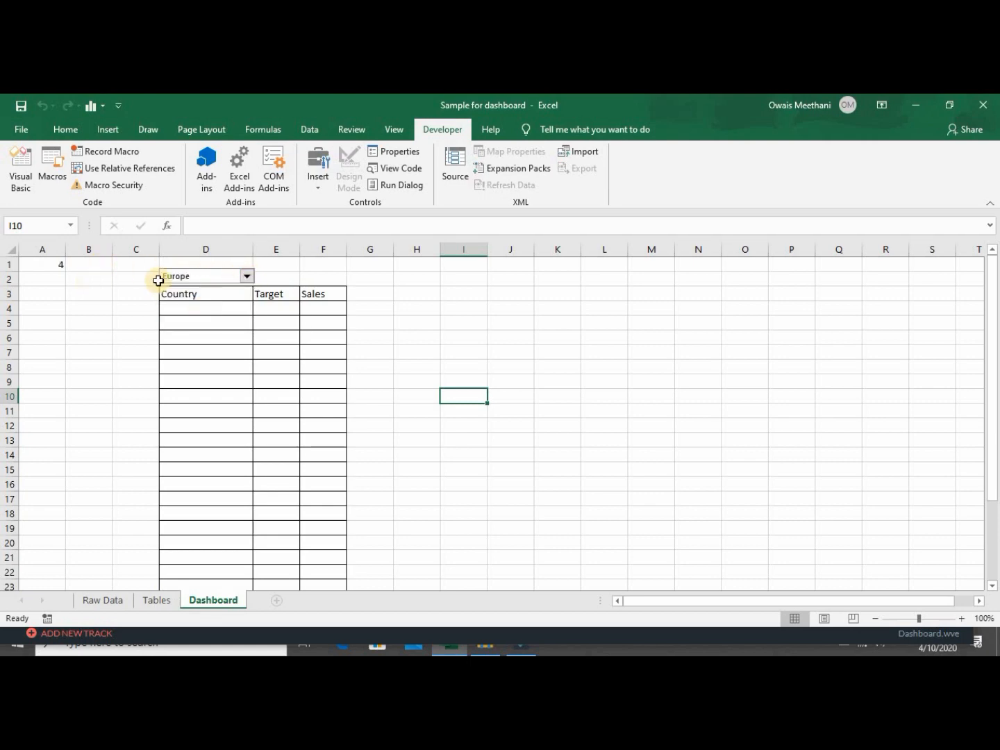
pyautogui.click(247, 275)
pyautogui.click(221, 325)
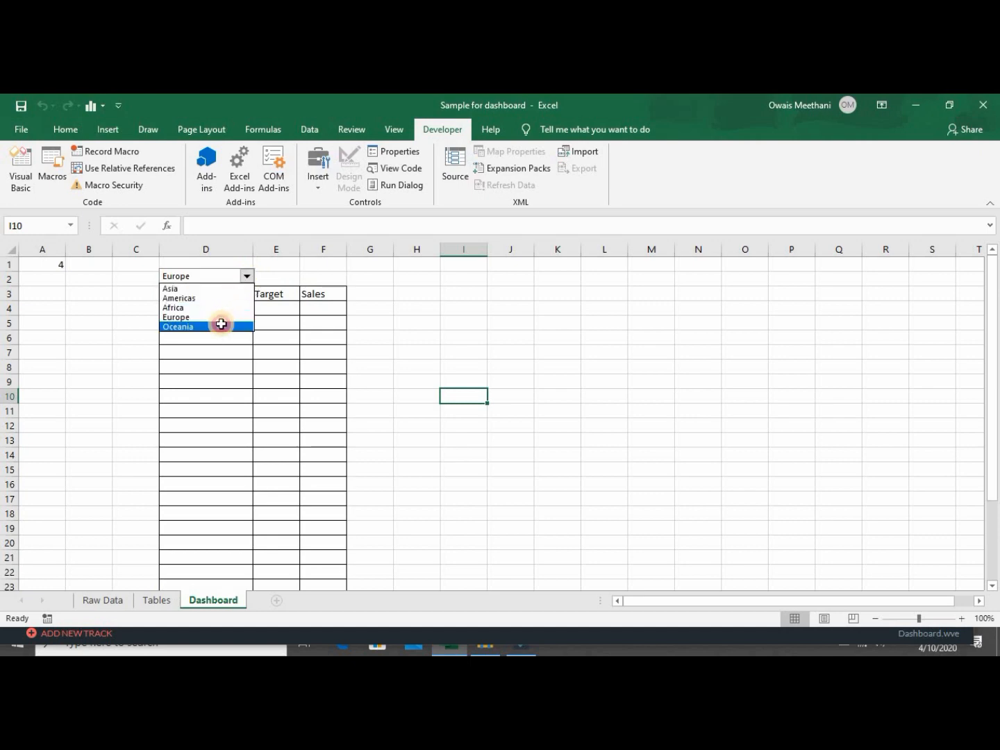
# Check linked cell A1, then pick Asia, Americas, Africa and finally Europe so A1 reads 4.
pyautogui.click(450, 311)
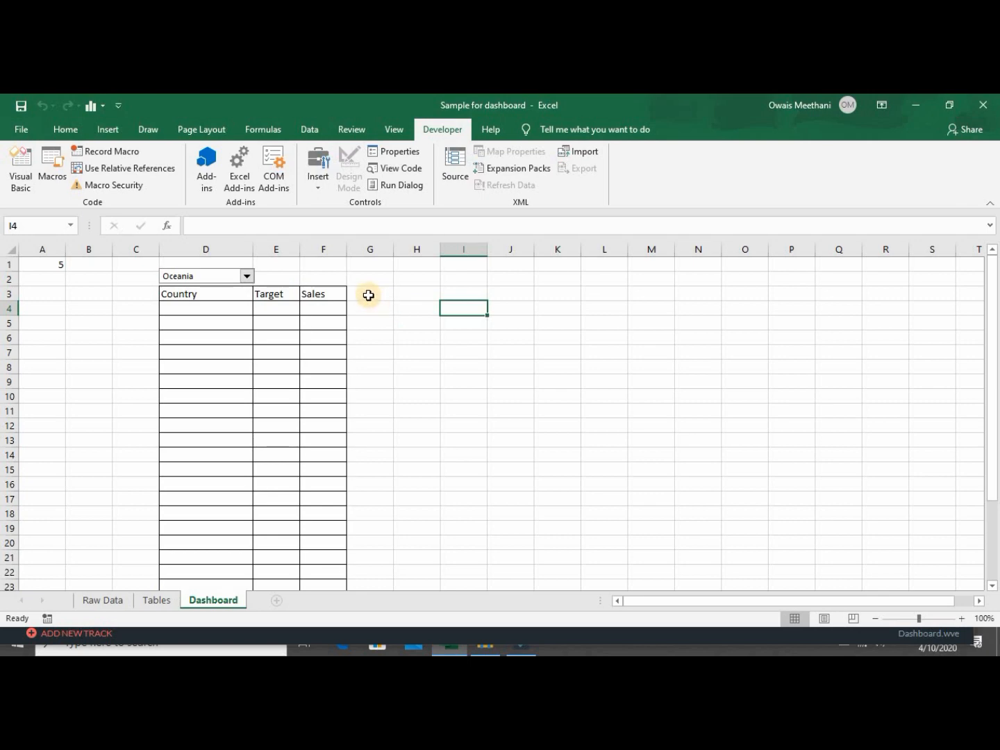
pyautogui.click(59, 268)
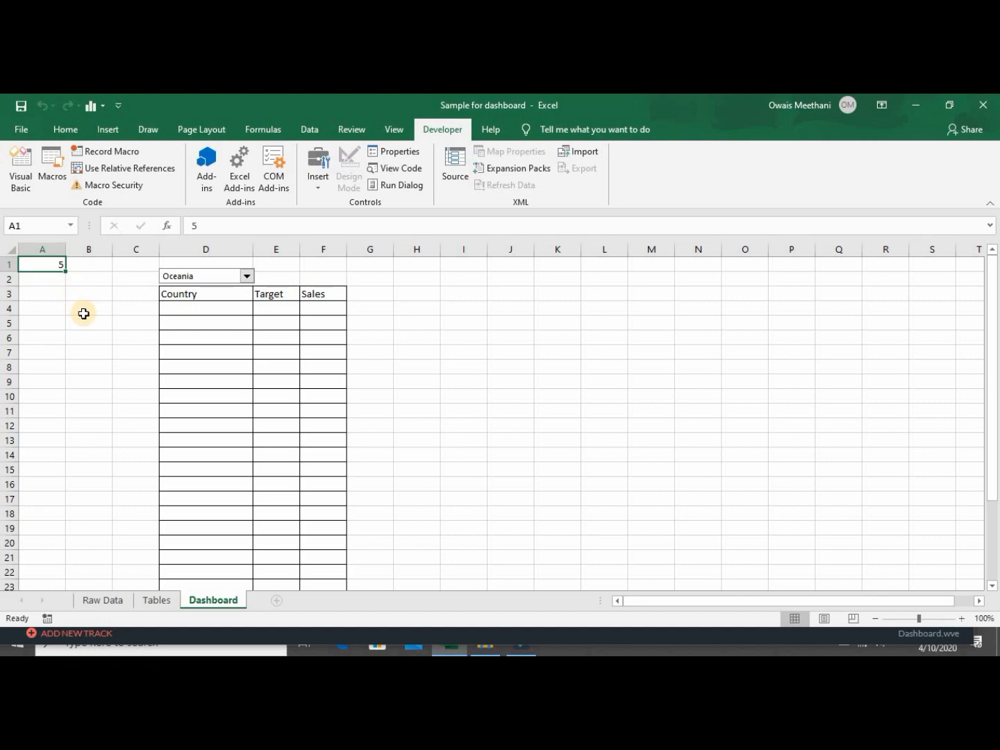
pyautogui.press('Right')
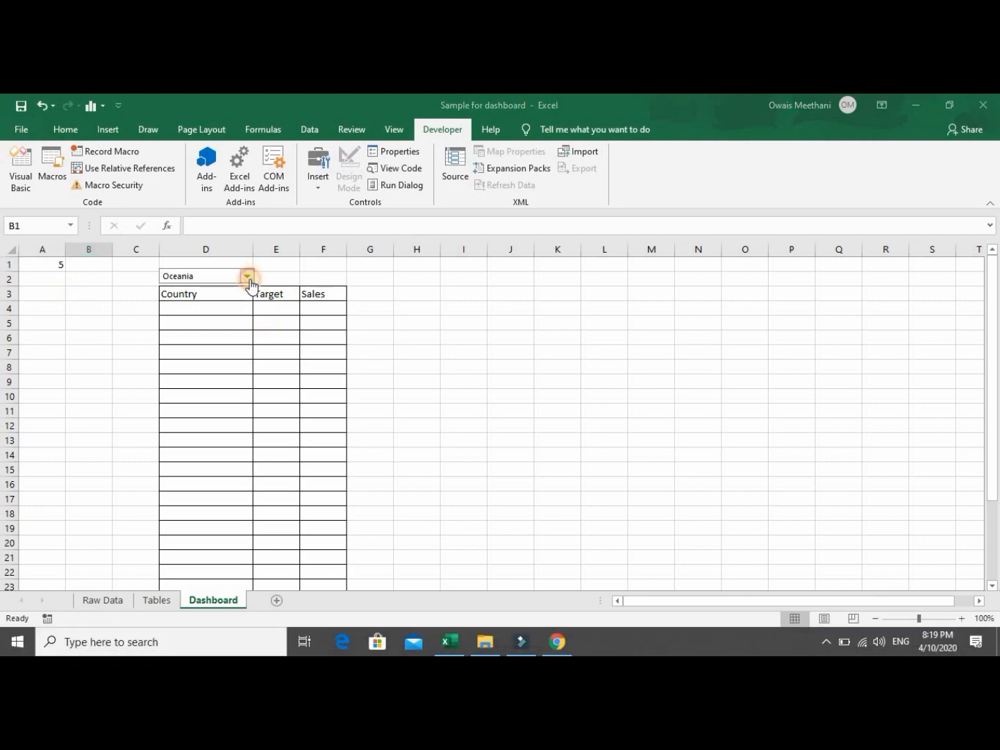
pyautogui.click(246, 276)
pyautogui.click(238, 285)
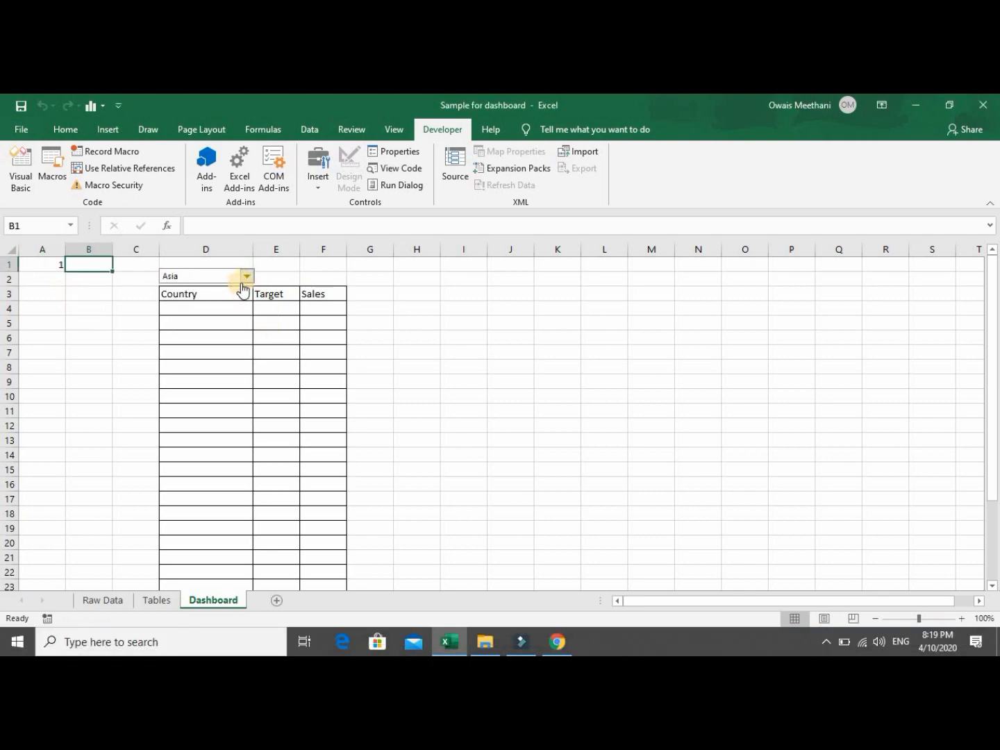
pyautogui.click(248, 277)
pyautogui.click(239, 299)
pyautogui.click(248, 278)
pyautogui.click(234, 303)
pyautogui.click(248, 278)
pyautogui.click(234, 317)
# Start a =CHOOSE( formula in Tables cell C8 using Dashboard!A1 as the index.
pyautogui.click(156, 600)
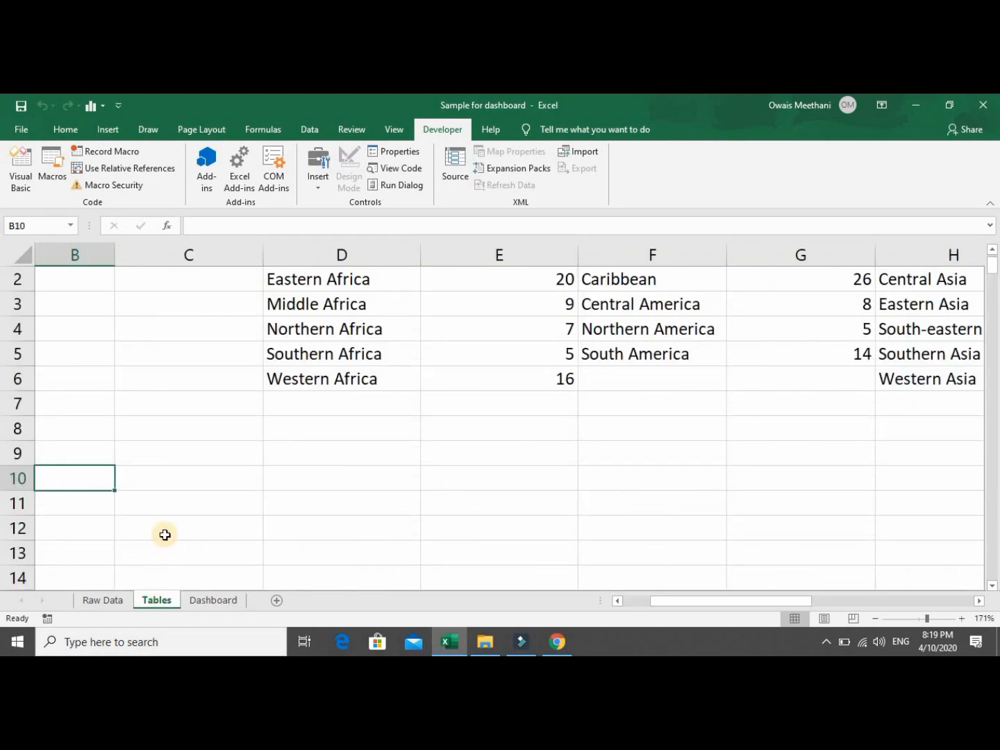
pyautogui.press('Right')
pyautogui.press('Up')
pyautogui.press('Up')
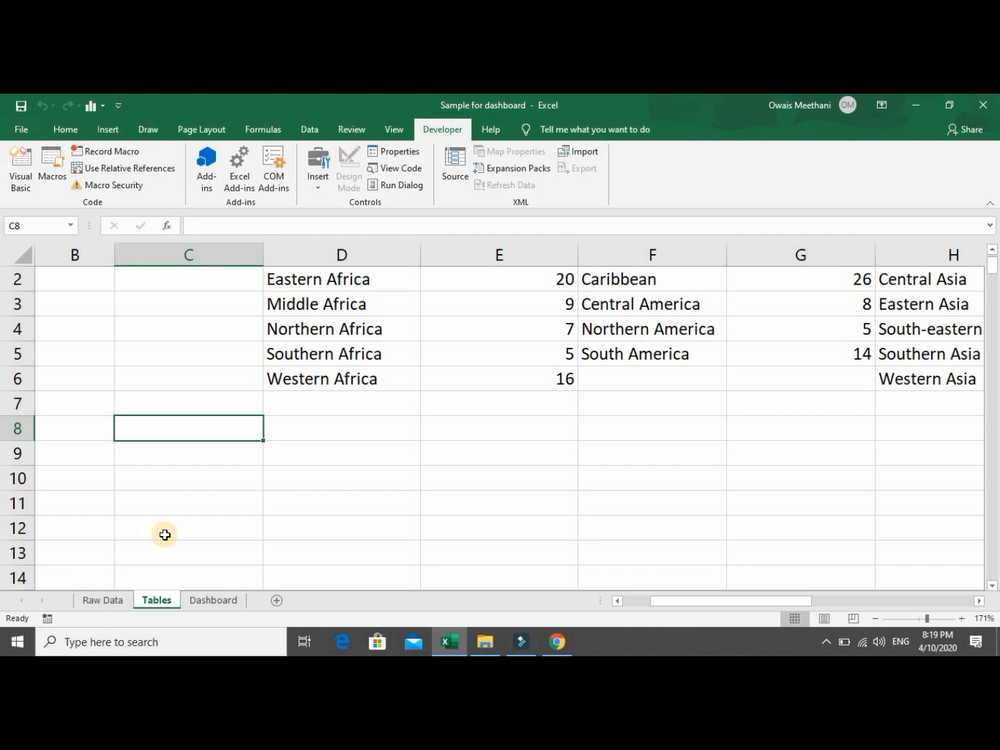
pyautogui.write('=')
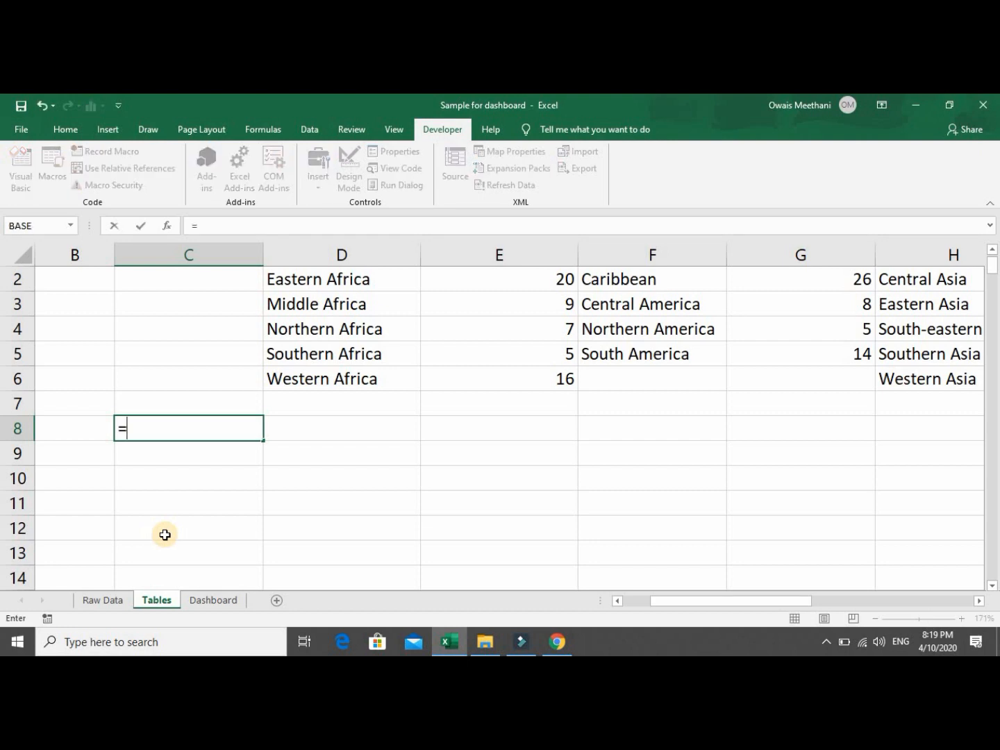
pyautogui.write('CHOOS')
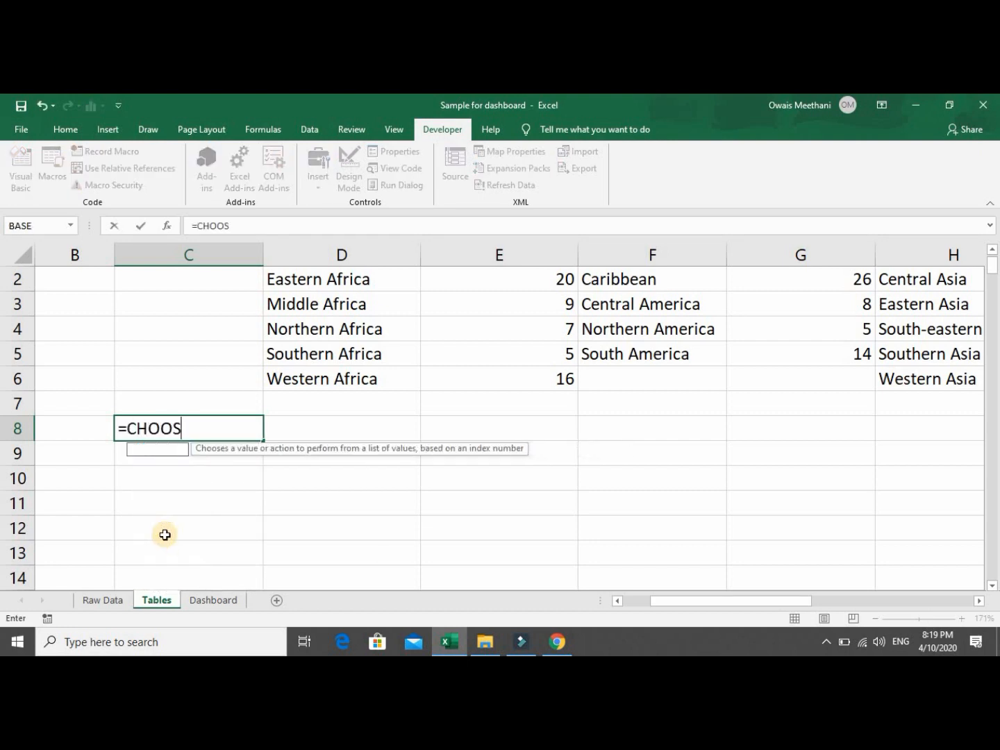
pyautogui.write('E(')
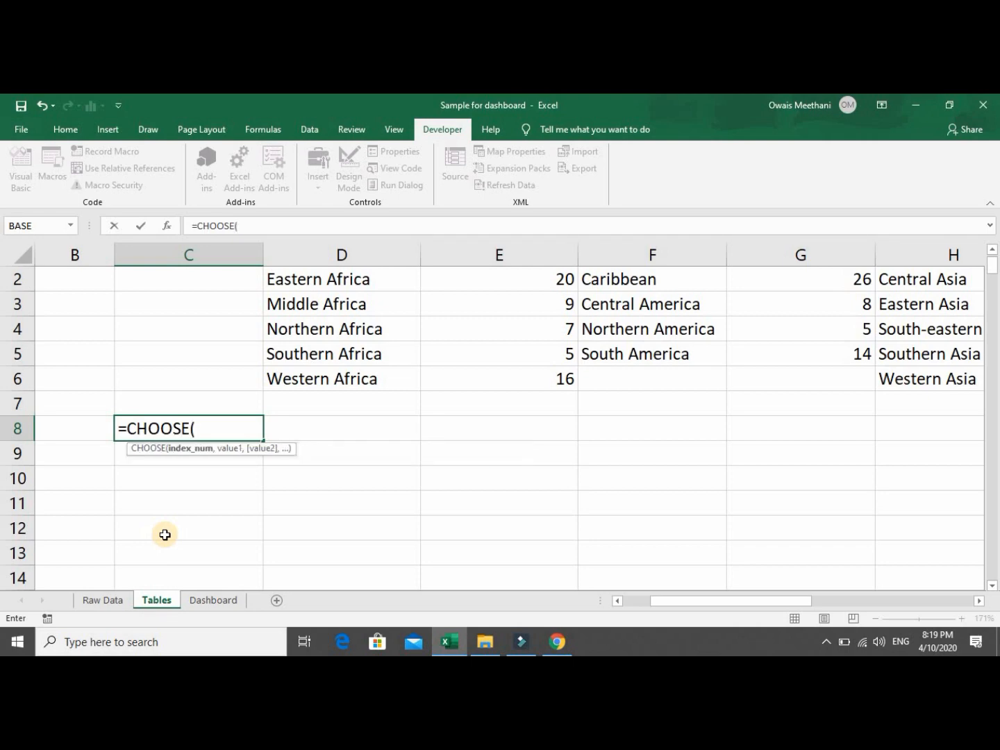
pyautogui.click(197, 600)
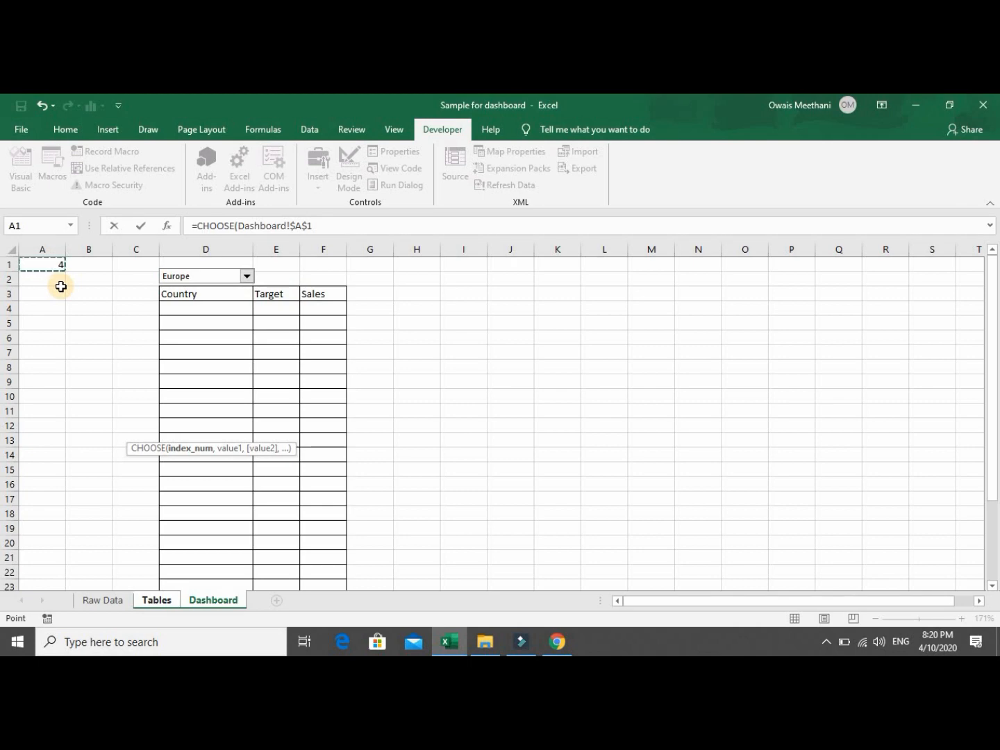
pyautogui.write(',')
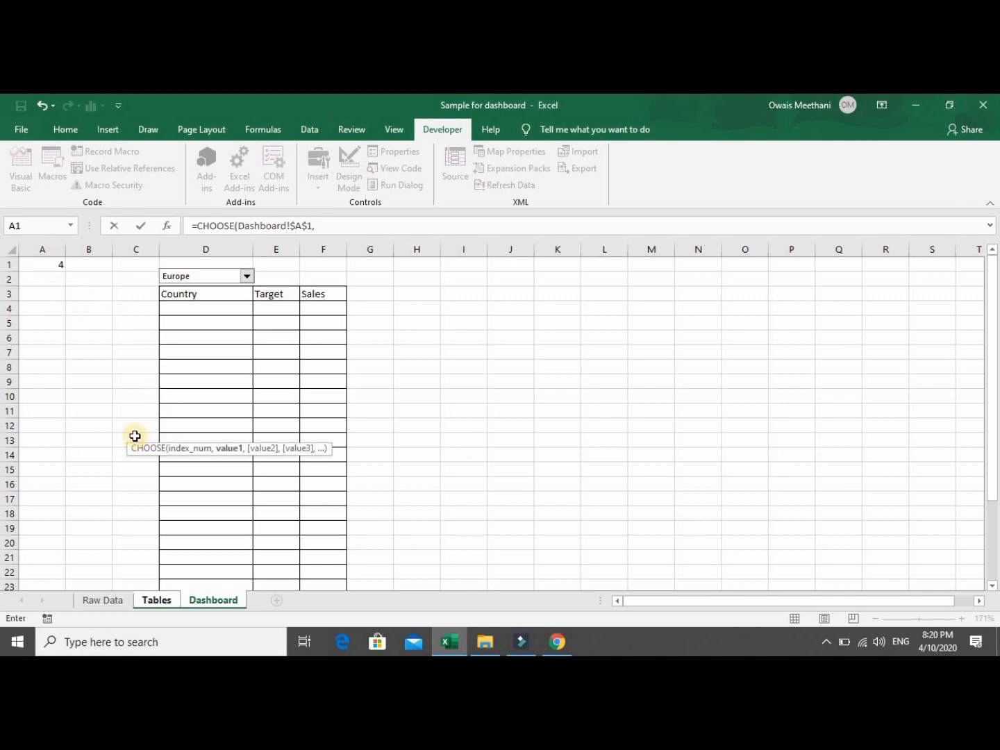
# Add Central Asia (H2), Caribbean (F2) and Eastern Africa (D2) as CHOOSE options 1–3.
pyautogui.click(156, 599)
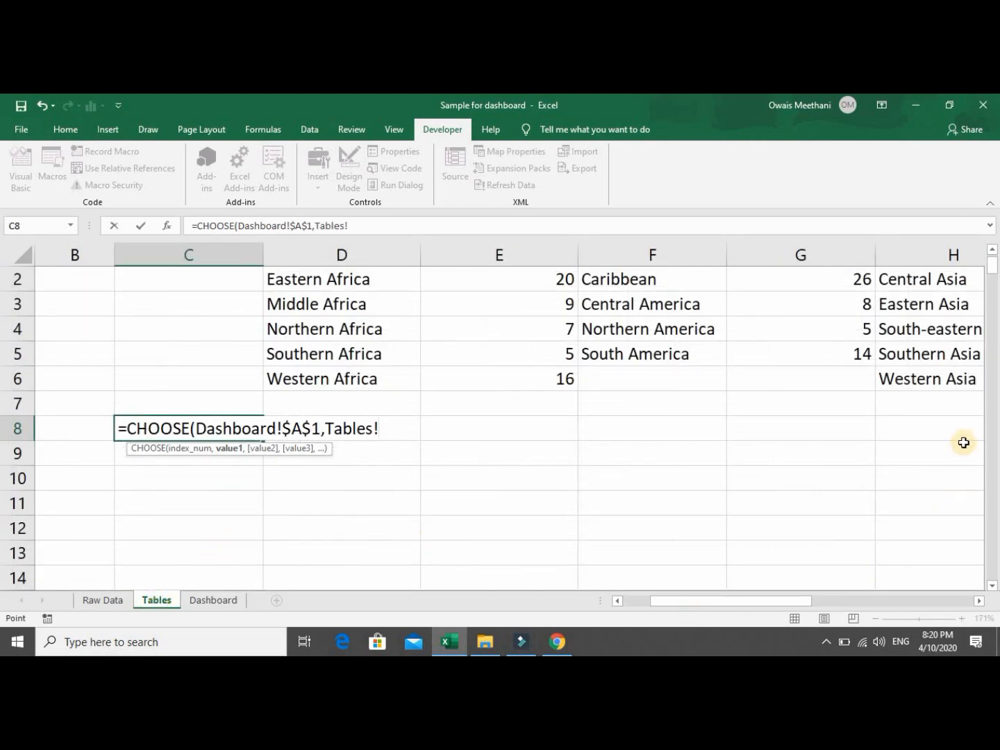
pyautogui.click(992, 251)
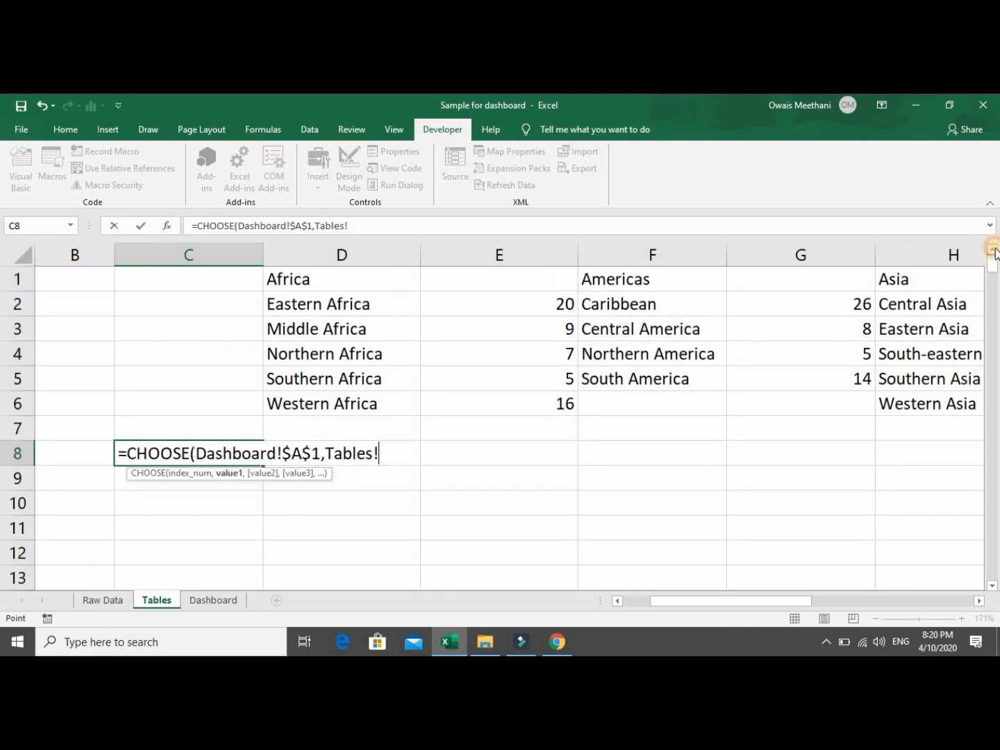
pyautogui.click(921, 303)
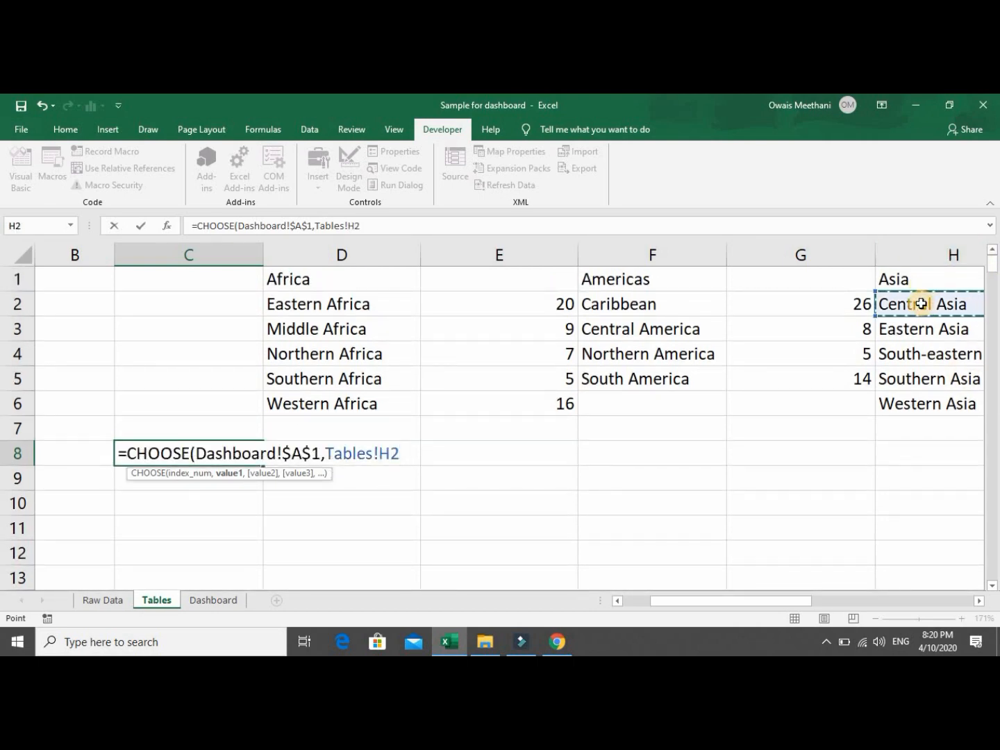
pyautogui.write(',')
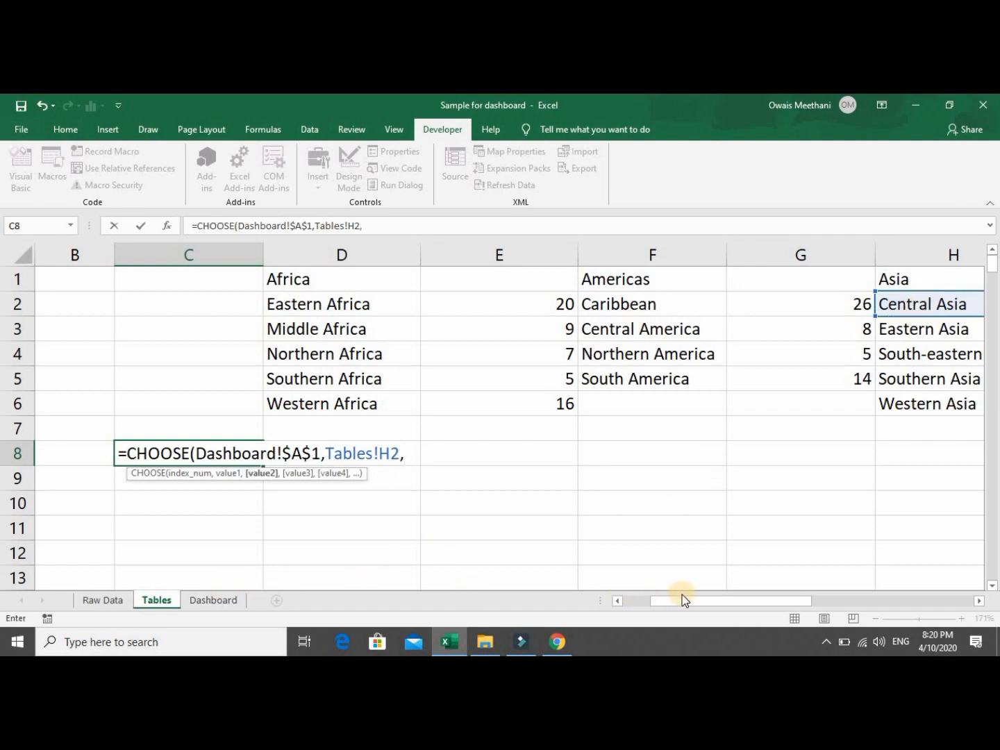
pyautogui.moveTo(659, 597)
pyautogui.mouseDown()
pyautogui.moveTo(647, 603)
pyautogui.moveTo(654, 606)
pyautogui.mouseUp()
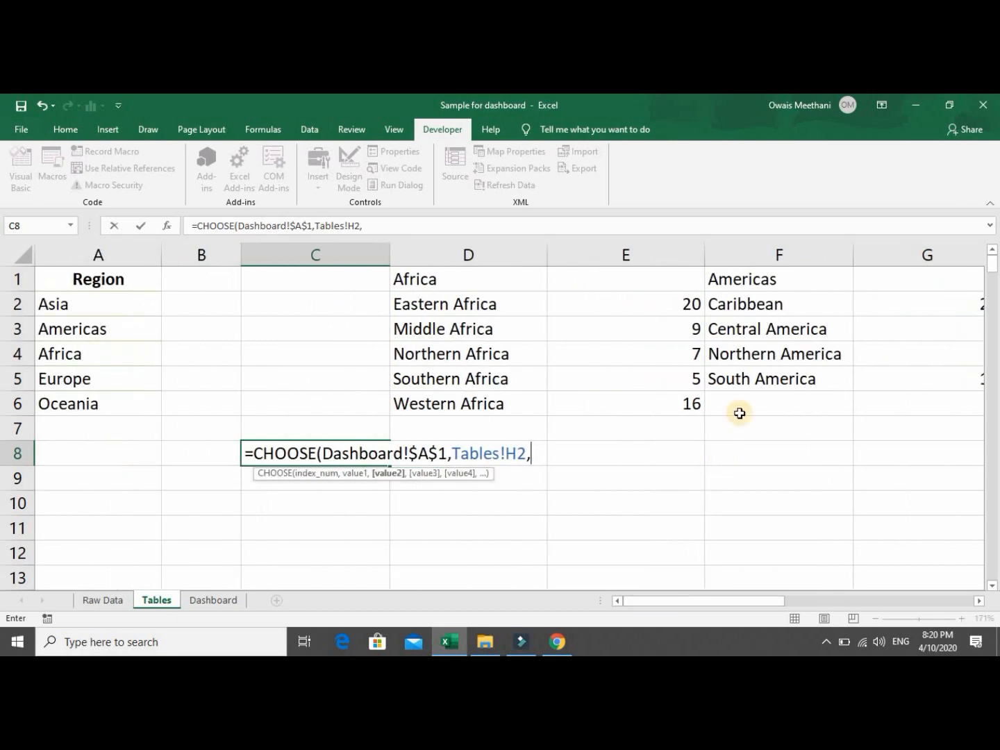
pyautogui.click(751, 305)
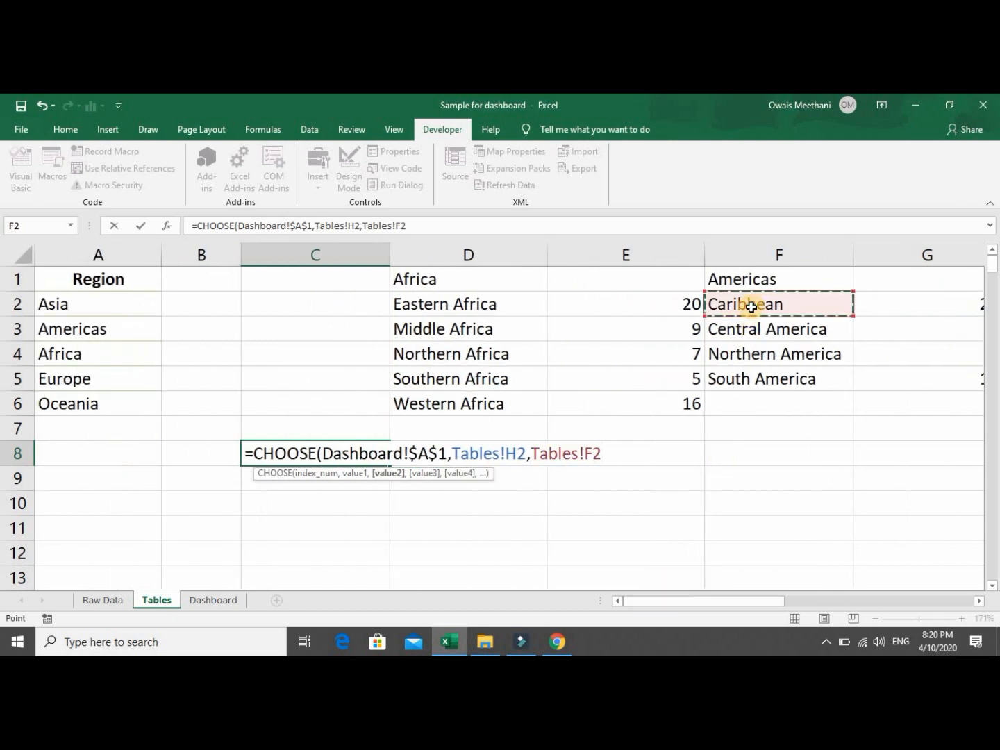
pyautogui.write(',')
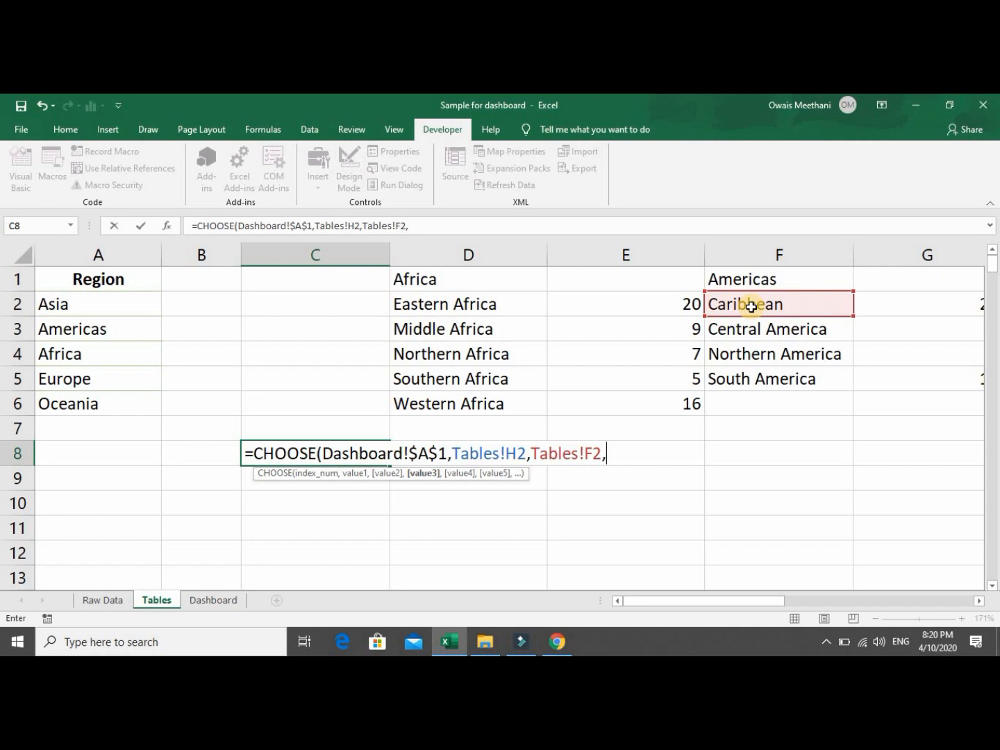
pyautogui.click(477, 307)
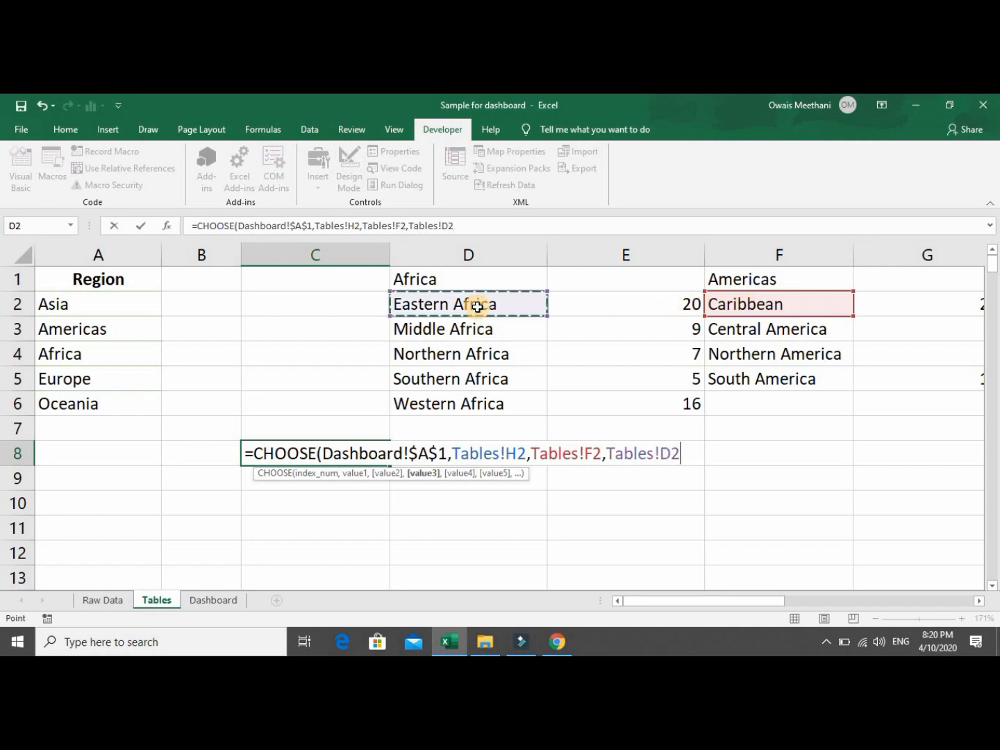
pyautogui.write(',')
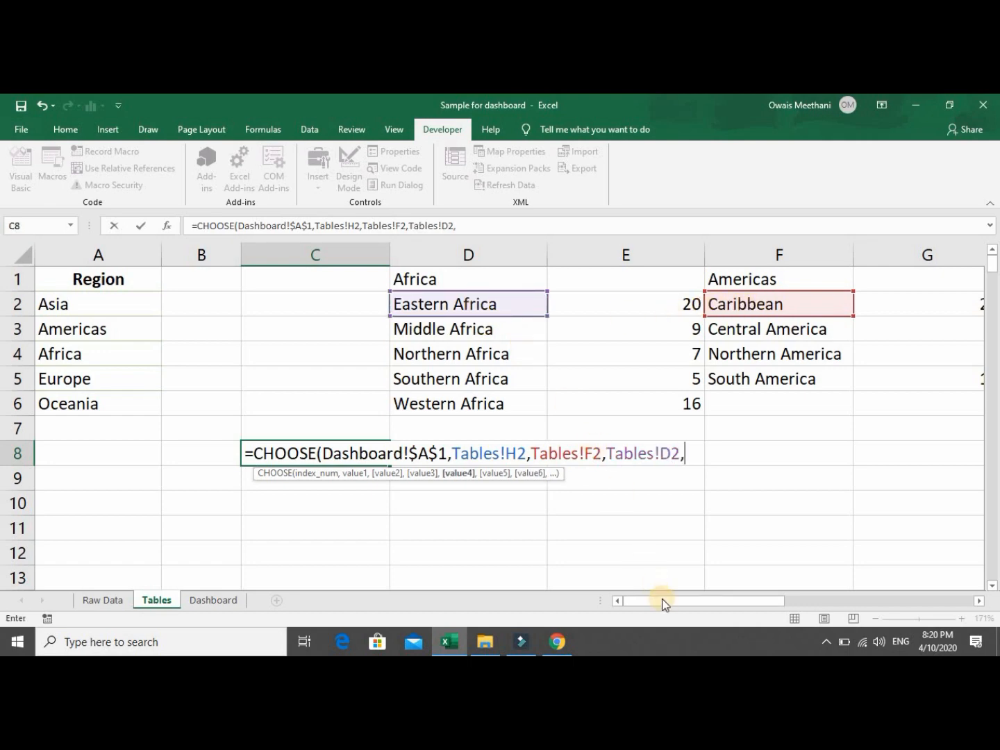
# Add Eastern Europe (J2) and L2 as options 4 and 5, then close and commit the formula.
pyautogui.moveTo(662, 599); pyautogui.dragTo(795, 589)
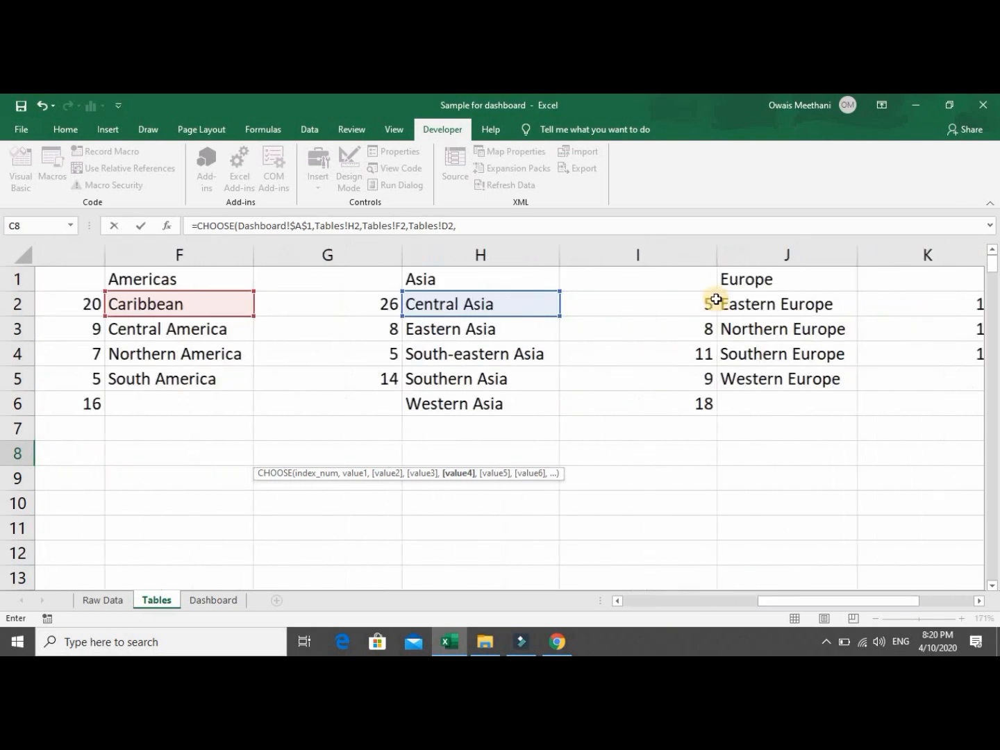
pyautogui.click(679, 306)
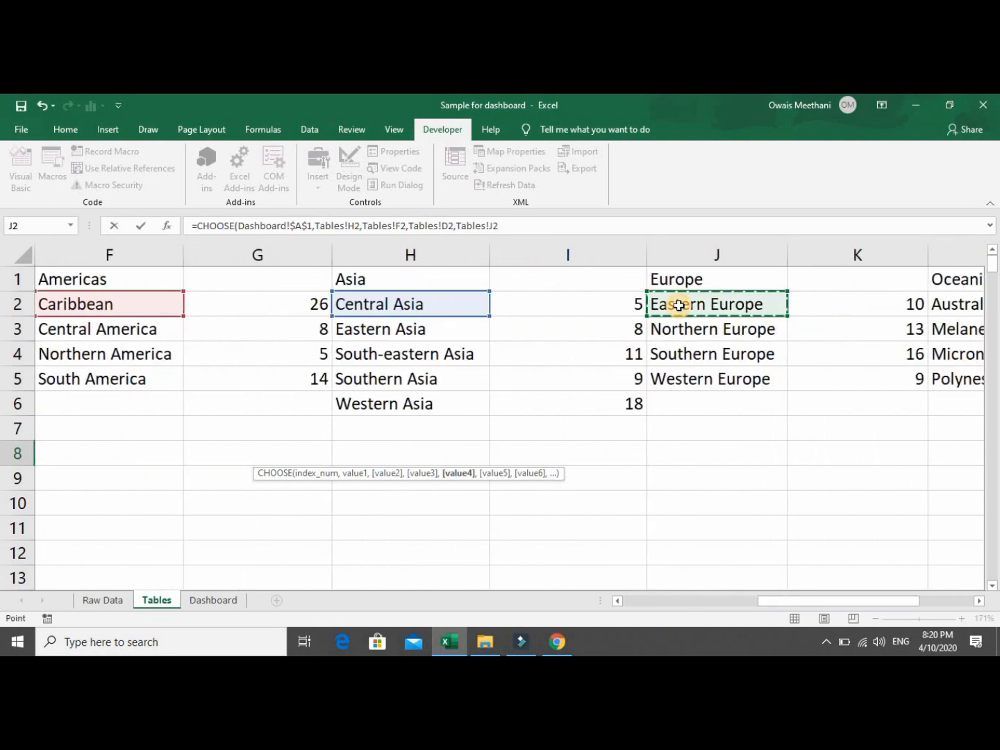
pyautogui.write(',')
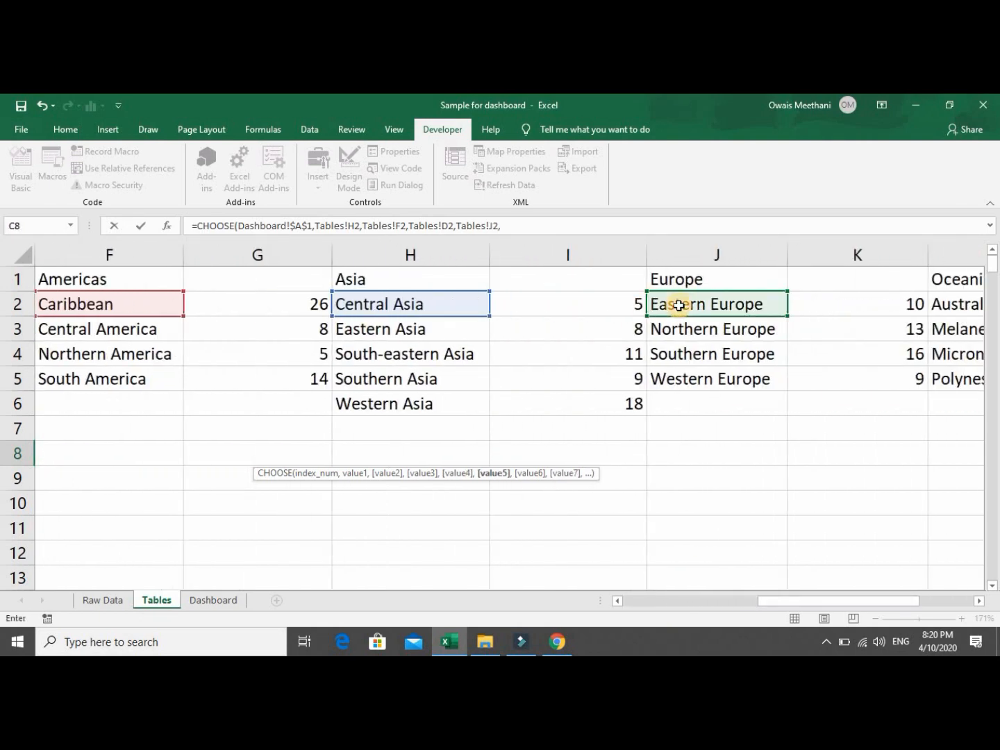
pyautogui.click(961, 303)
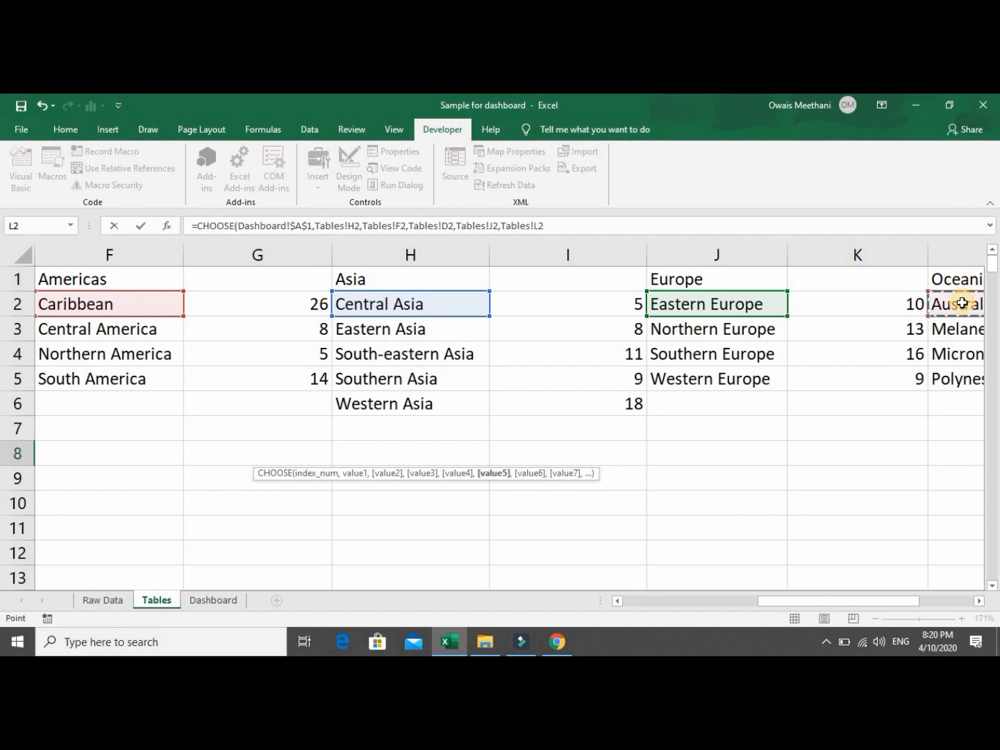
pyautogui.write(')')
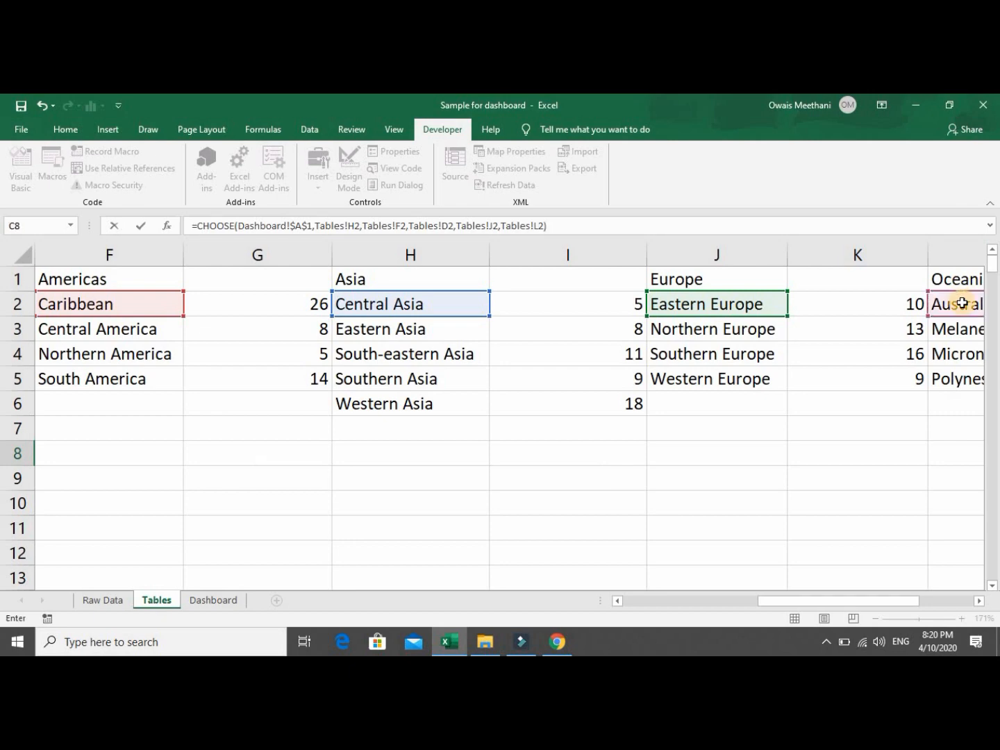
pyautogui.press('Return')
pyautogui.press('Up')
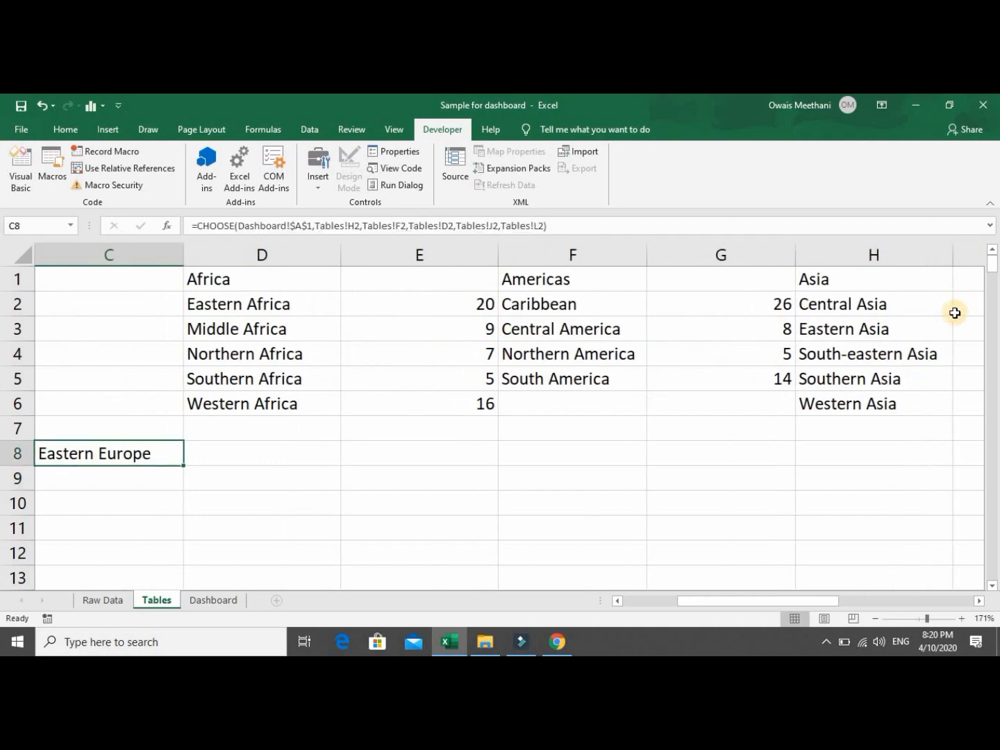
# Copy the C8 formula and paste it into C9:C12.
pyautogui.hotkey('ctrl', 'c')
pyautogui.press('Down')
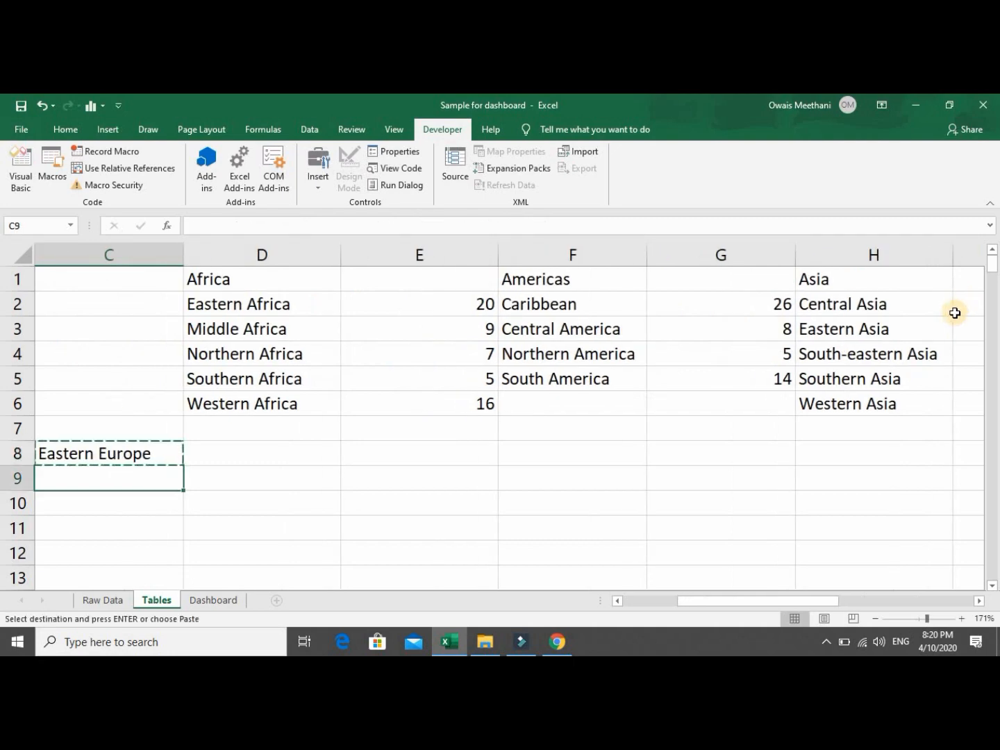
pyautogui.hotkey('shift', 'Down')
pyautogui.hotkey('shift', 'Down')
pyautogui.hotkey('shift', 'Down')
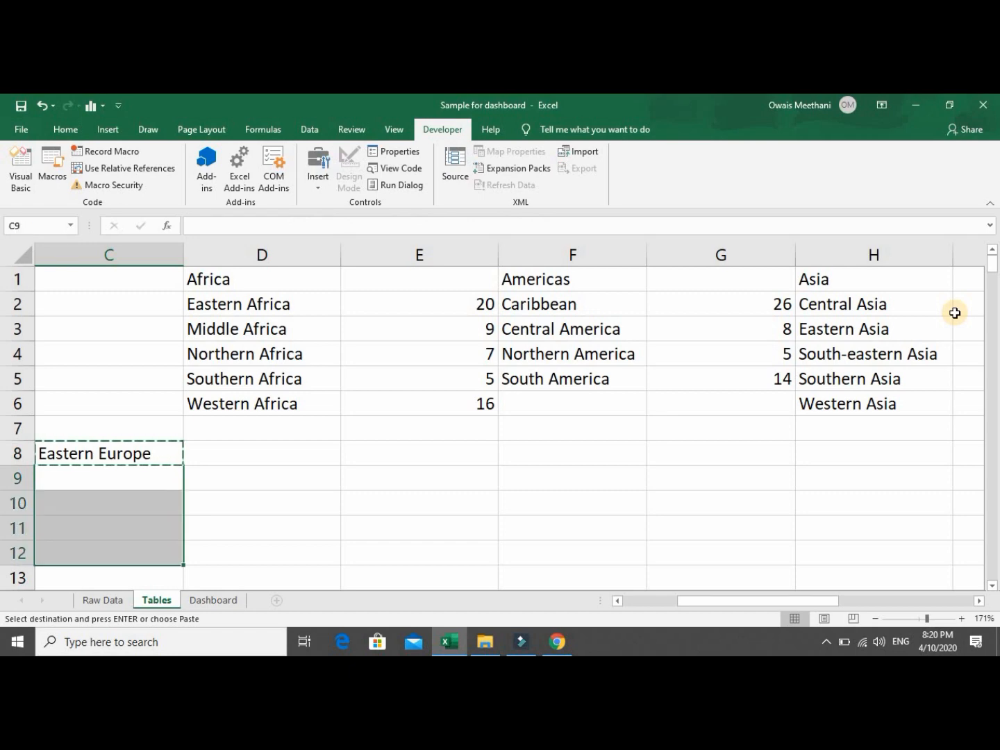
pyautogui.hotkey('ctrl', 'v')
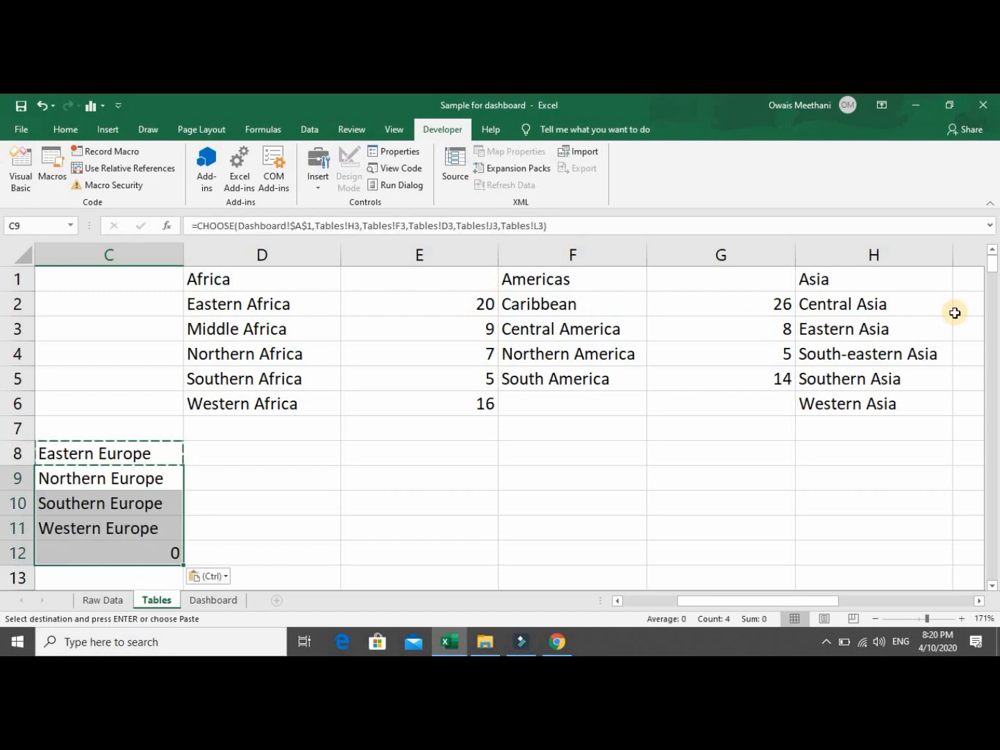
pyautogui.press('Up')
pyautogui.press('Up')
pyautogui.press('Up')
pyautogui.press('Down')
pyautogui.press('Down')
pyautogui.press('Down')
pyautogui.press('Down')
pyautogui.press('Down')
pyautogui.press('Down')
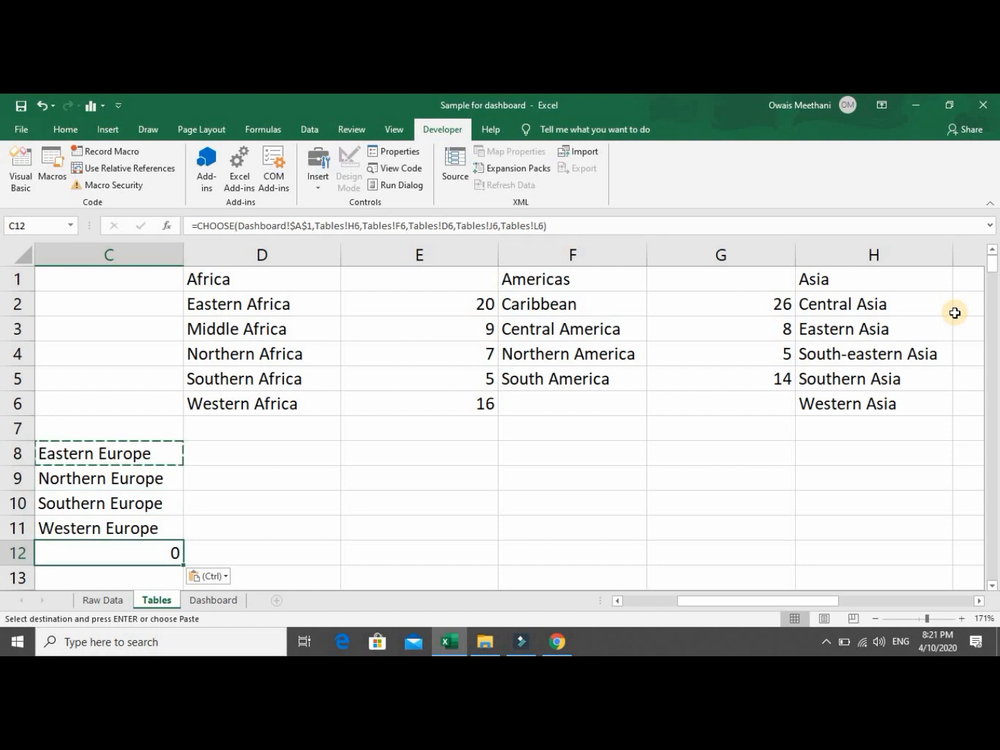
# Check the row 6 cells of the Europe and Oceania lists, then start editing C12's formula.
pyautogui.press('Up')
pyautogui.press('Up')
pyautogui.press('Up')
pyautogui.press('Up')
pyautogui.press('Up')
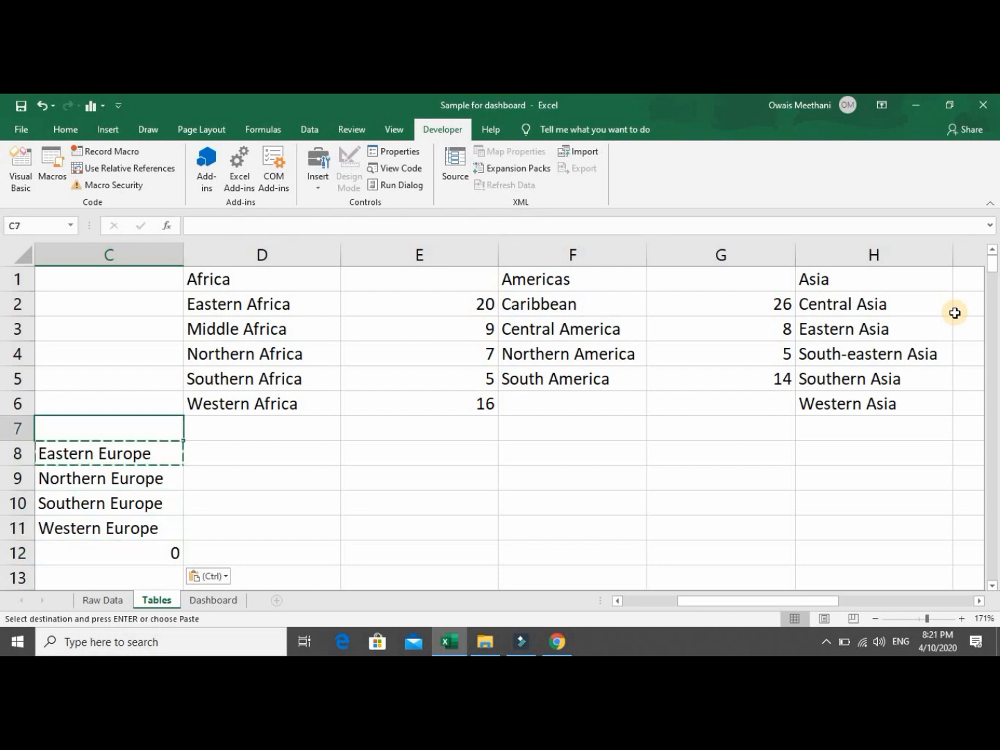
pyautogui.press('Up')
pyautogui.press('Right')
pyautogui.press('Right')
pyautogui.press('Right')
pyautogui.press('Right')
pyautogui.press('Right')
pyautogui.press('Right')
pyautogui.press('Right')
pyautogui.press('Right')
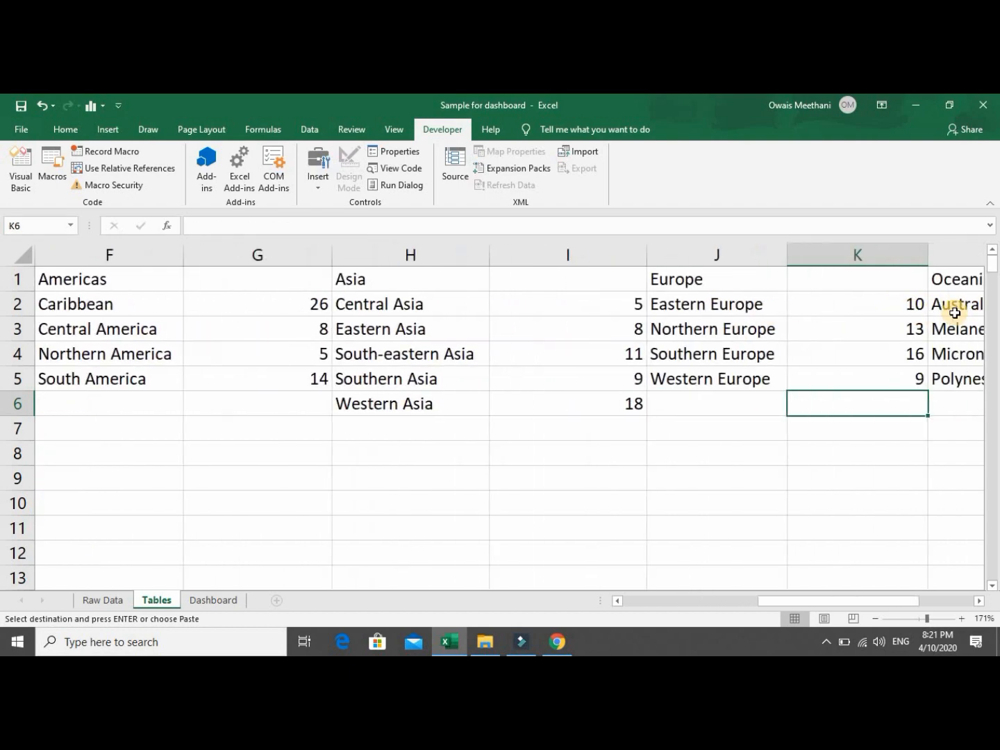
pyautogui.press('Left')
pyautogui.press('Right')
pyautogui.press('Right')
pyautogui.press('Right')
pyautogui.press('Left')
pyautogui.press('Left')
pyautogui.press('Left')
pyautogui.press('Left')
pyautogui.press('Left')
pyautogui.press('Left')
pyautogui.press('Left')
pyautogui.press('Left')
pyautogui.press('Left')
pyautogui.press('Left')
pyautogui.press('Left')
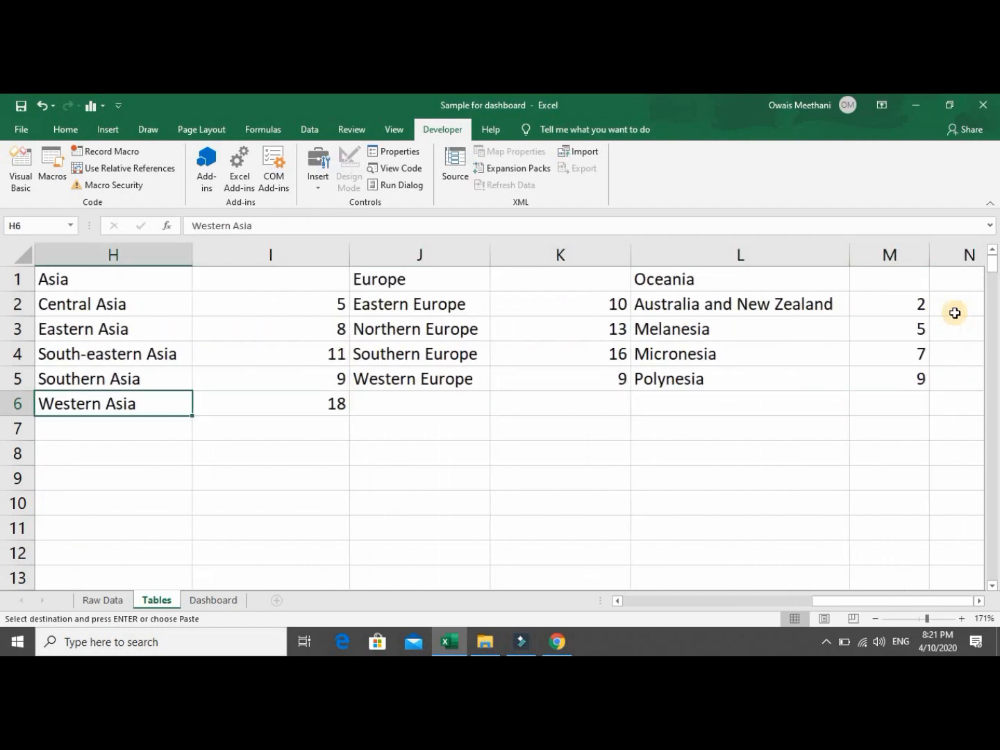
pyautogui.press('Down')
pyautogui.press('Down')
pyautogui.press('Down')
pyautogui.press('Down')
pyautogui.press('Down')
pyautogui.press('Down')
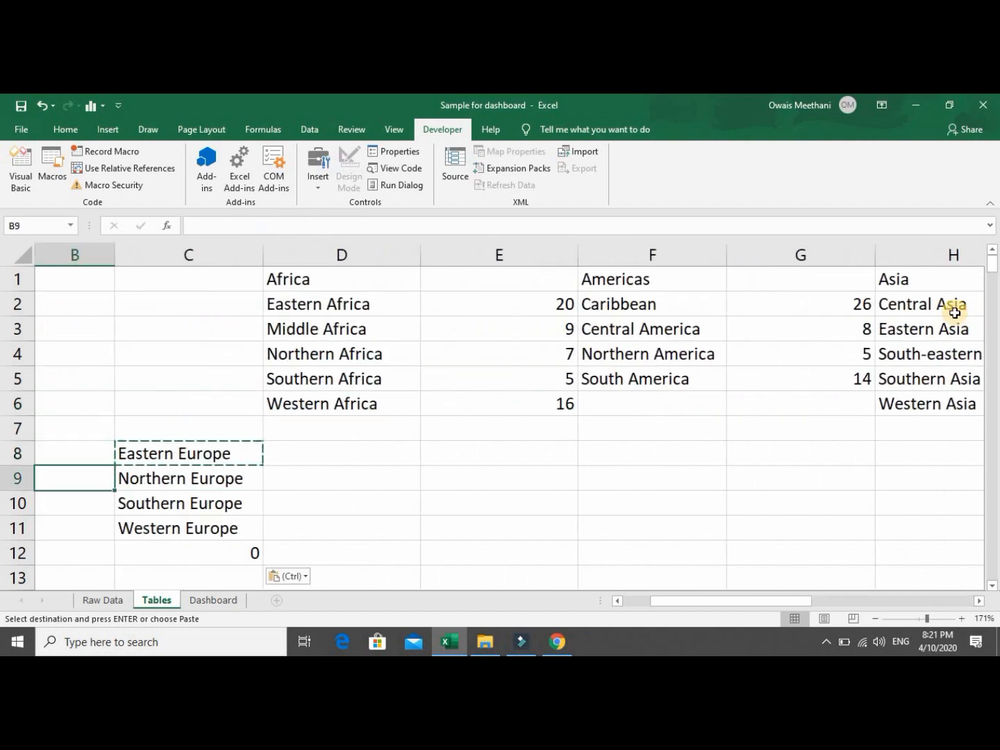
pyautogui.press('Right')
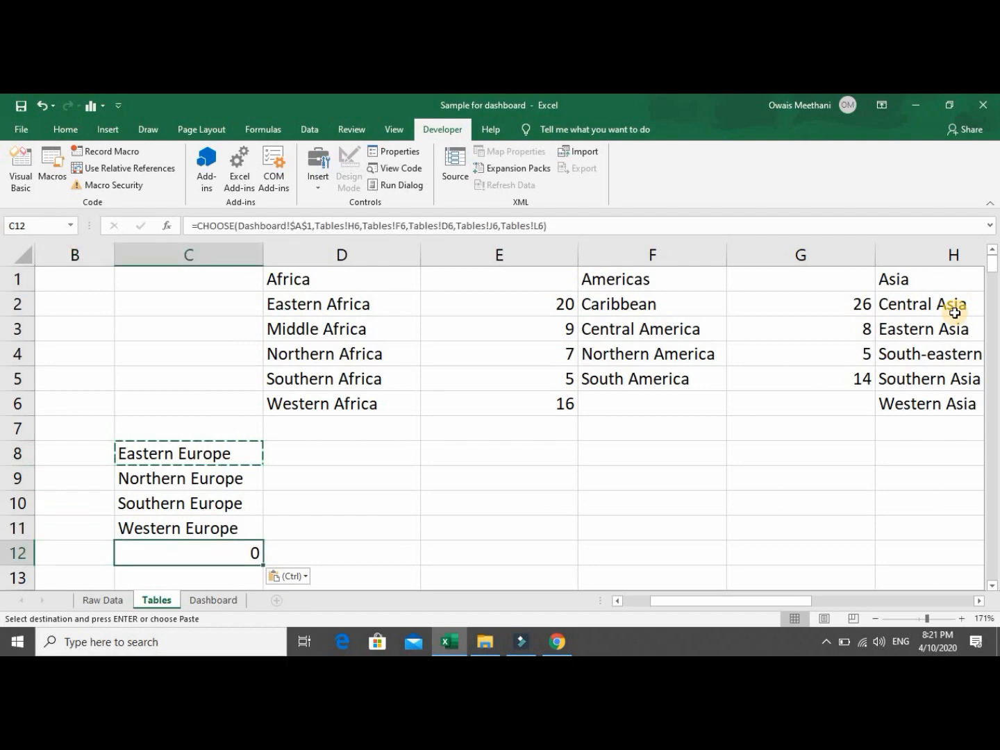
pyautogui.press('F2')
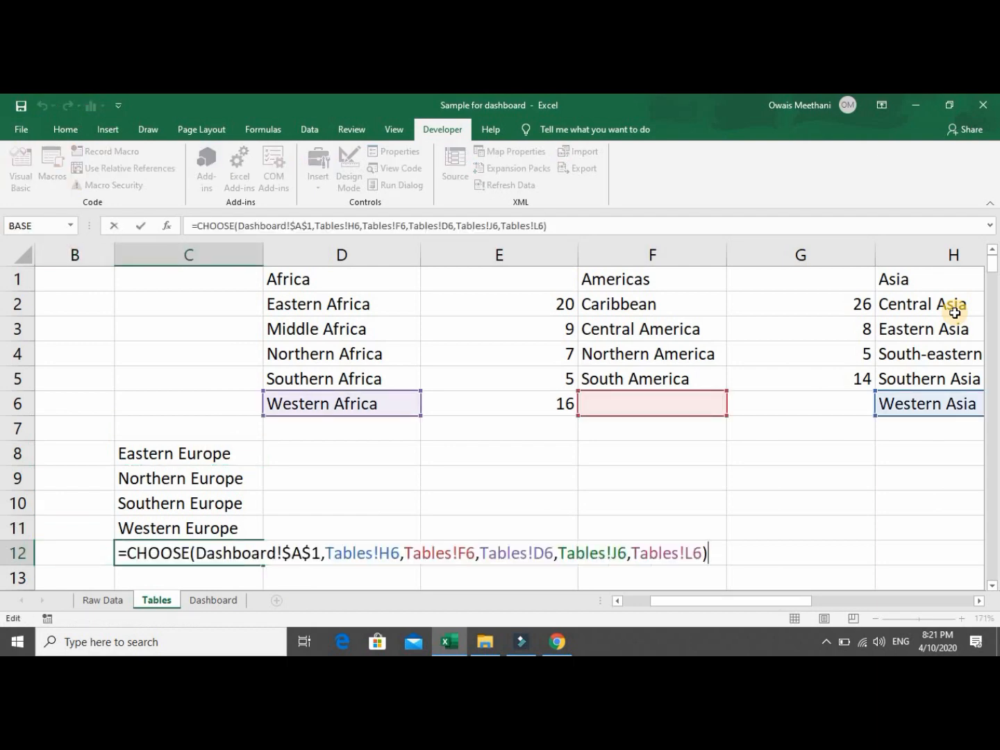
# In C12's formula, replace the Americas reference Tables!F6 with "".
pyautogui.press('Left')
pyautogui.press('Left')
pyautogui.press('Left')
pyautogui.press('Left')
pyautogui.press('Left')
pyautogui.press('Left')
pyautogui.press('Left')
pyautogui.press('Left')
pyautogui.press('Left')
pyautogui.press('Left')
pyautogui.press('Left')
pyautogui.press('Left')
pyautogui.press('Left')
pyautogui.press('Left')
pyautogui.press('Left')
pyautogui.press('Left')
pyautogui.press('Left')
pyautogui.press('Left')
pyautogui.press('Left')
pyautogui.press('Left')
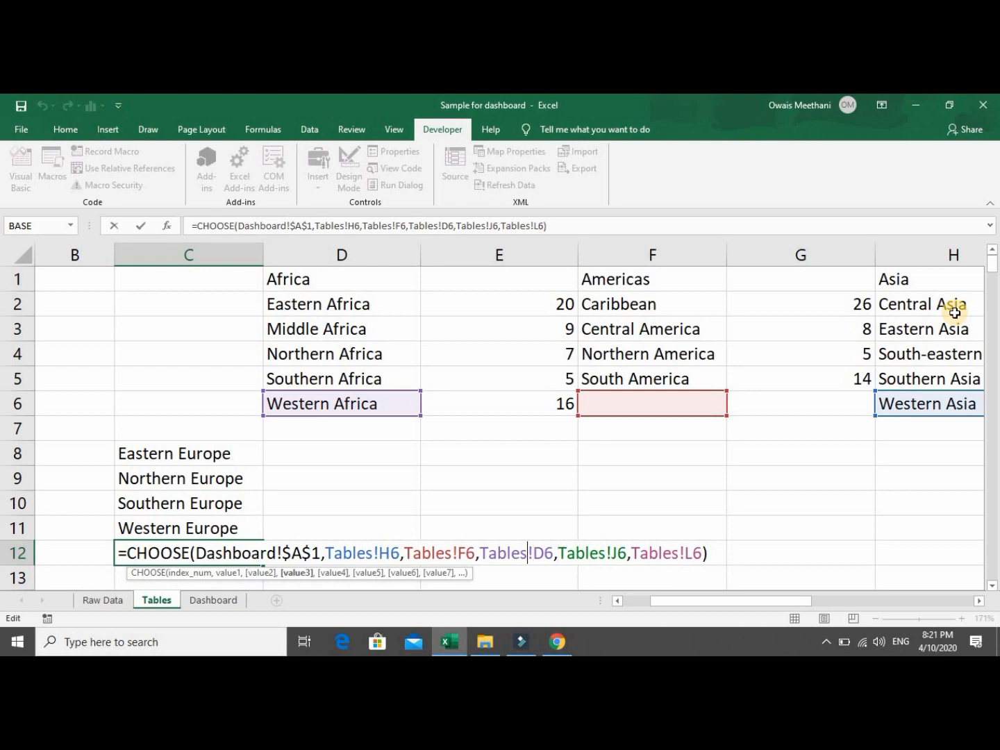
pyautogui.press('Left')
pyautogui.press('Left')
pyautogui.hotkey('shift', 'Left')
pyautogui.hotkey('shift', 'Left')
pyautogui.hotkey('shift', 'Left')
pyautogui.hotkey('shift', 'Left')
pyautogui.hotkey('shift', 'Left')
pyautogui.hotkey('shift', 'Left')
pyautogui.hotkey('shift', 'Left')
pyautogui.hotkey('shift', 'Left')
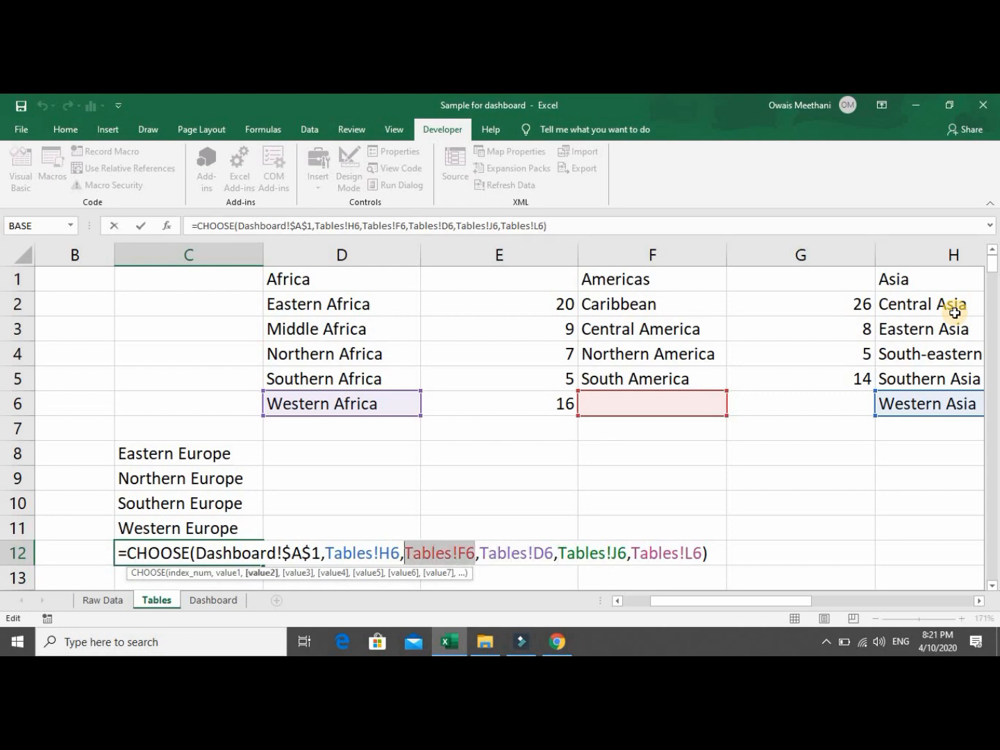
pyautogui.write('""')
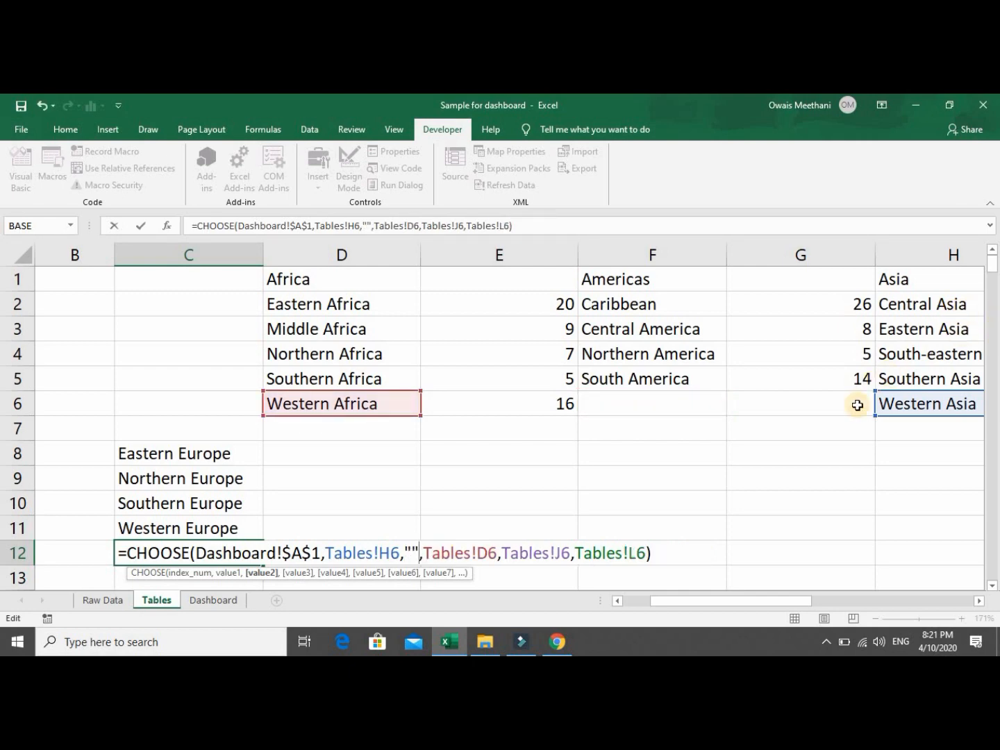
pyautogui.rightClick(566, 553)
pyautogui.press('Escape')
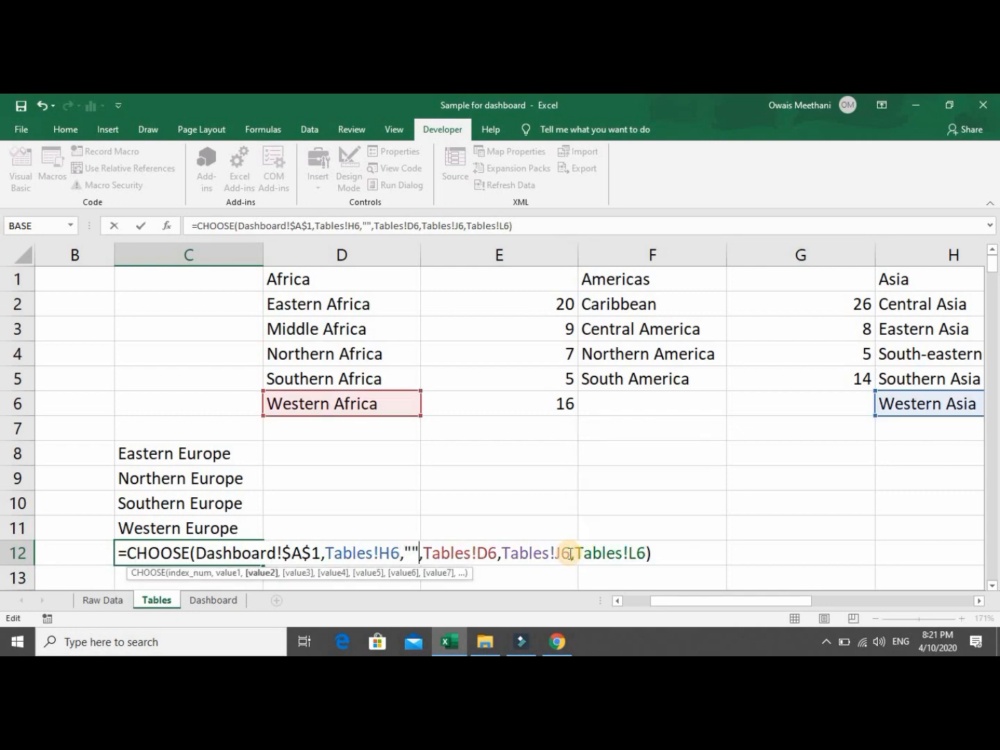
# Replace Tables!J6 and Tables!L6 with "" too and confirm the formula.
pyautogui.press('Right')
pyautogui.press('Right')
pyautogui.press('Right')
pyautogui.hotkey('shift', 'Right')
pyautogui.hotkey('shift', 'Right')
pyautogui.hotkey('shift', 'Right')
pyautogui.hotkey('shift', 'Right')
pyautogui.hotkey('shift', 'Right')
pyautogui.hotkey('shift', 'Right')
pyautogui.hotkey('shift', 'Right')
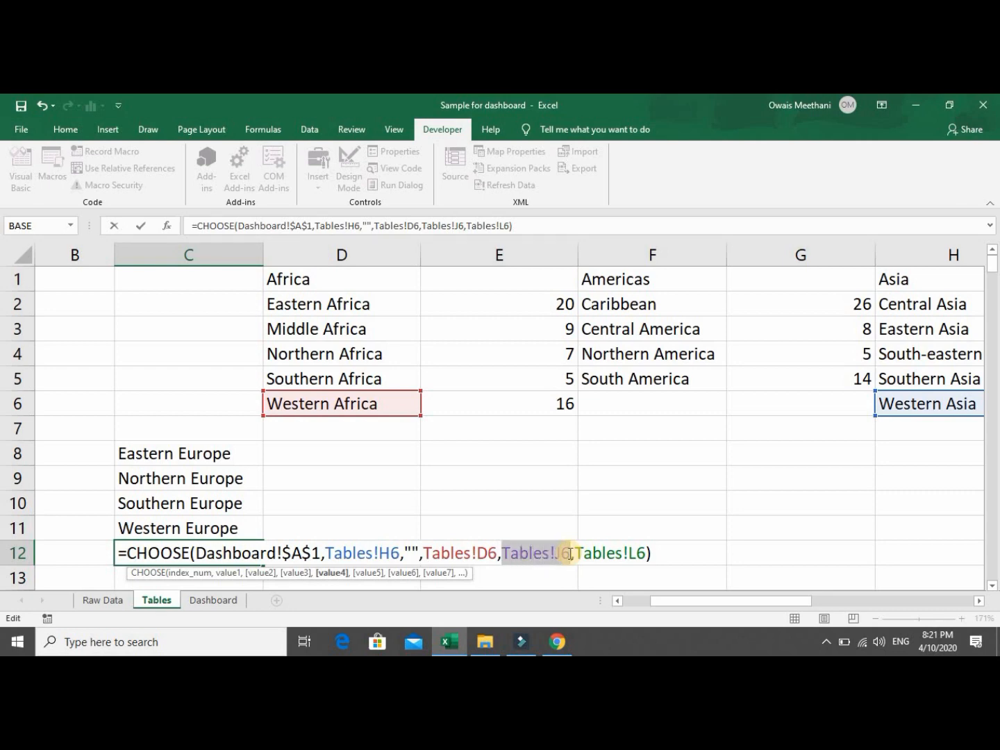
pyautogui.write('""')
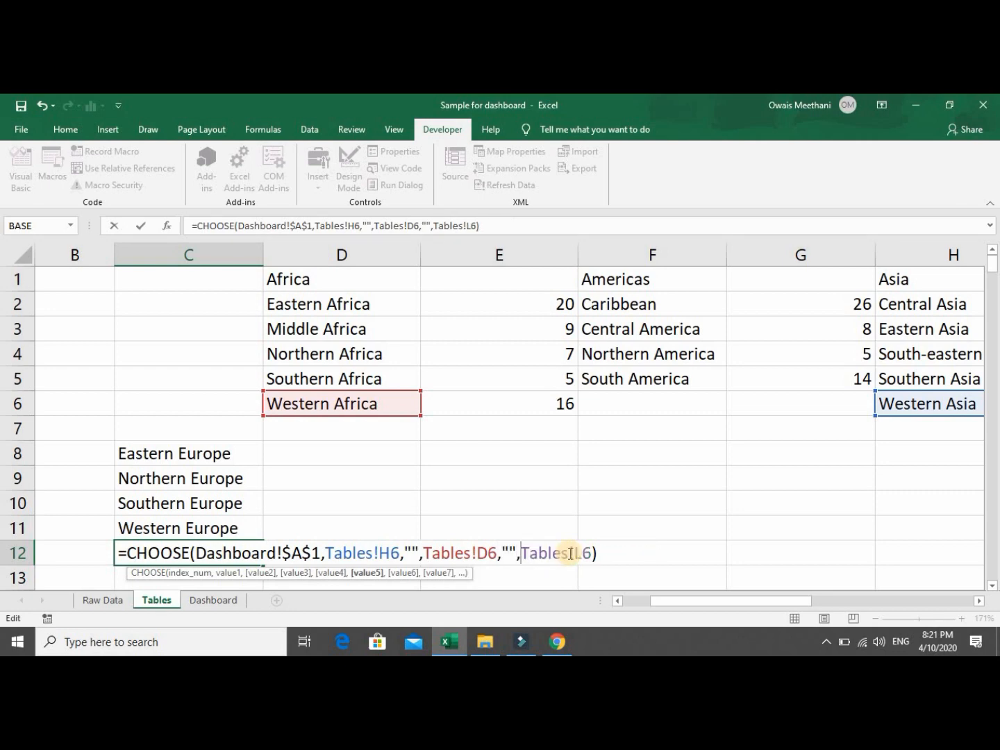
pyautogui.hotkey('shift', 'Right')
pyautogui.hotkey('shift', 'Right')
pyautogui.hotkey('shift', 'Right')
pyautogui.hotkey('shift', 'Right')
pyautogui.hotkey('shift', 'Right')
pyautogui.hotkey('shift', 'Right')
pyautogui.hotkey('shift', 'Right')
pyautogui.hotkey('shift', 'Right')
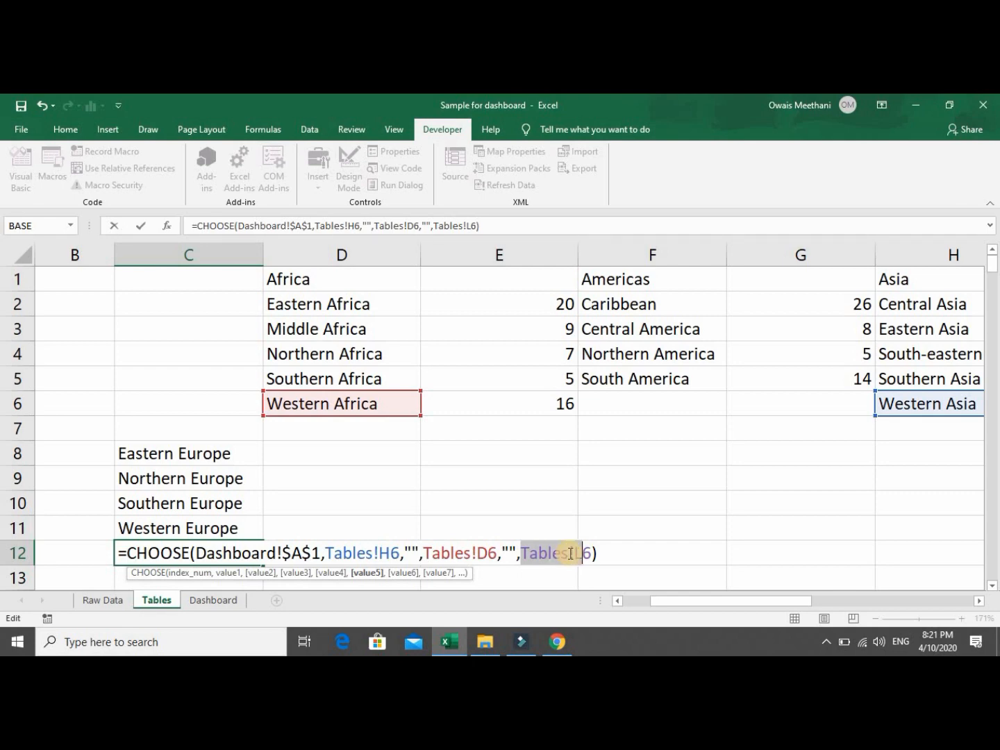
pyautogui.hotkey('shift', 'Right')
pyautogui.write('""')
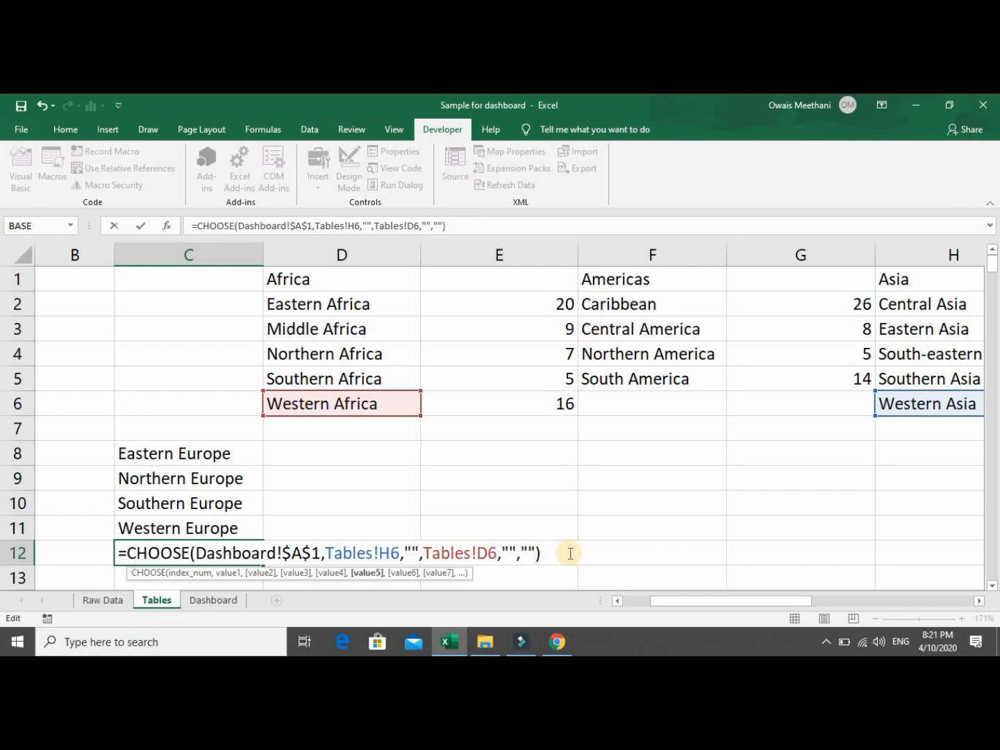
pyautogui.press('Return')
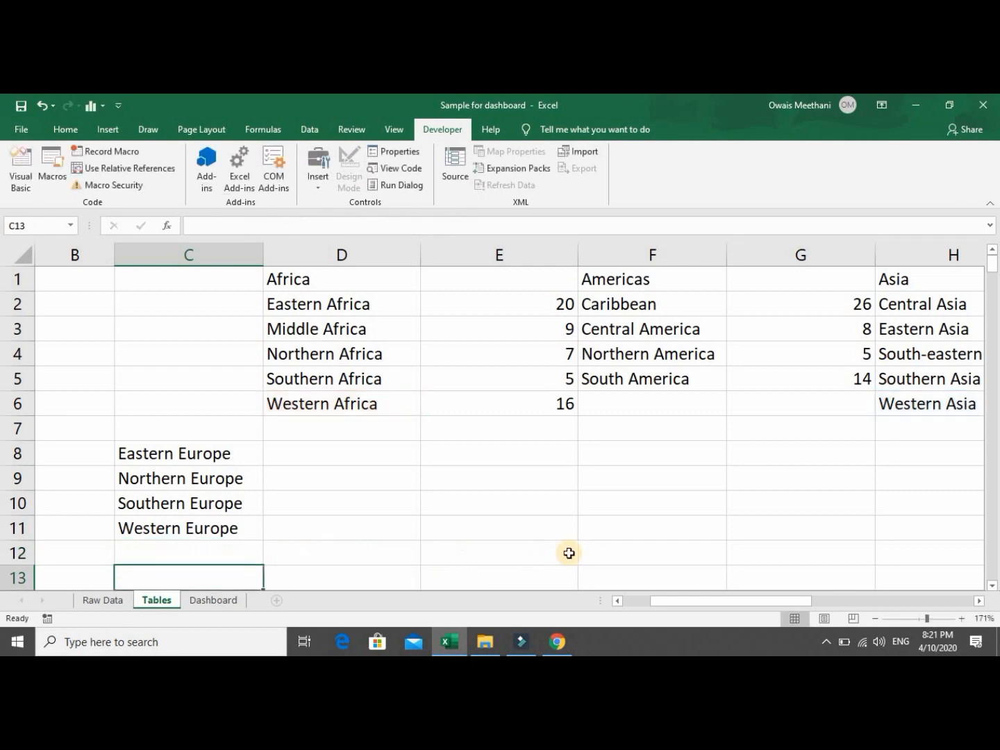
pyautogui.press('Up')
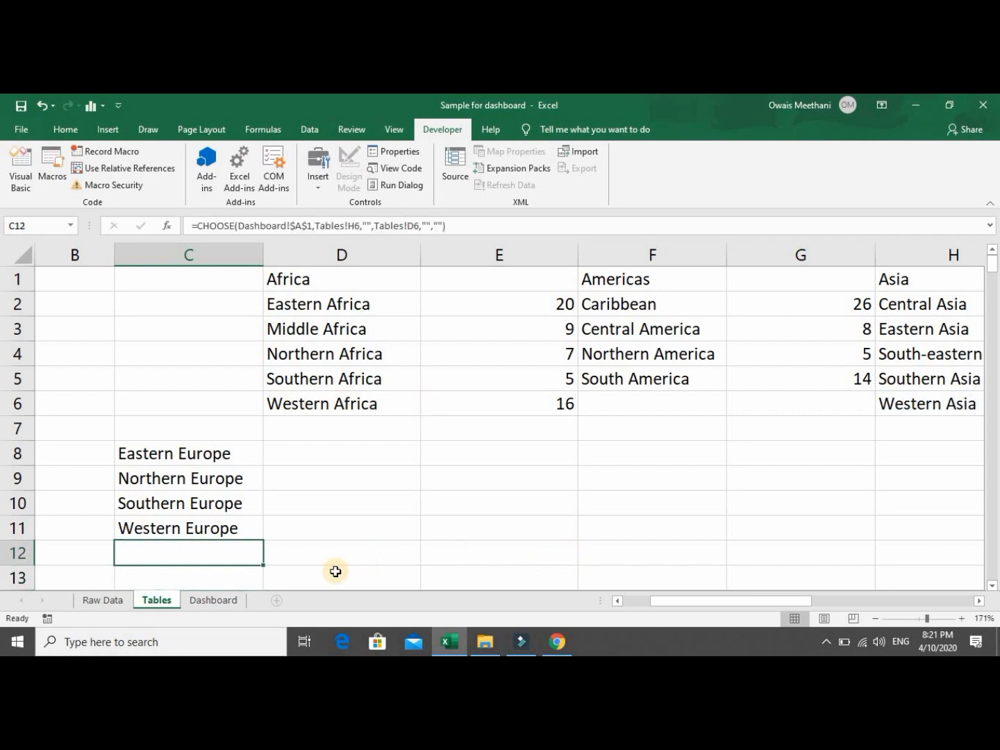
# Pick Americas, then Asia in the Dashboard combo box and check the Tables list.
pyautogui.click(215, 600)
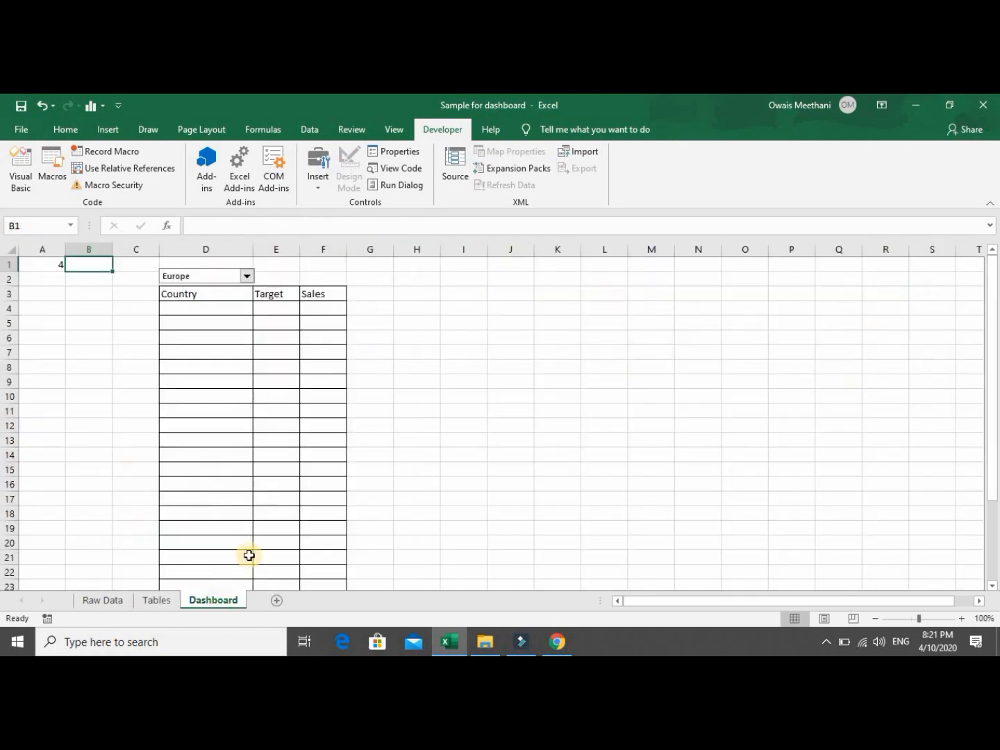
pyautogui.click(247, 276)
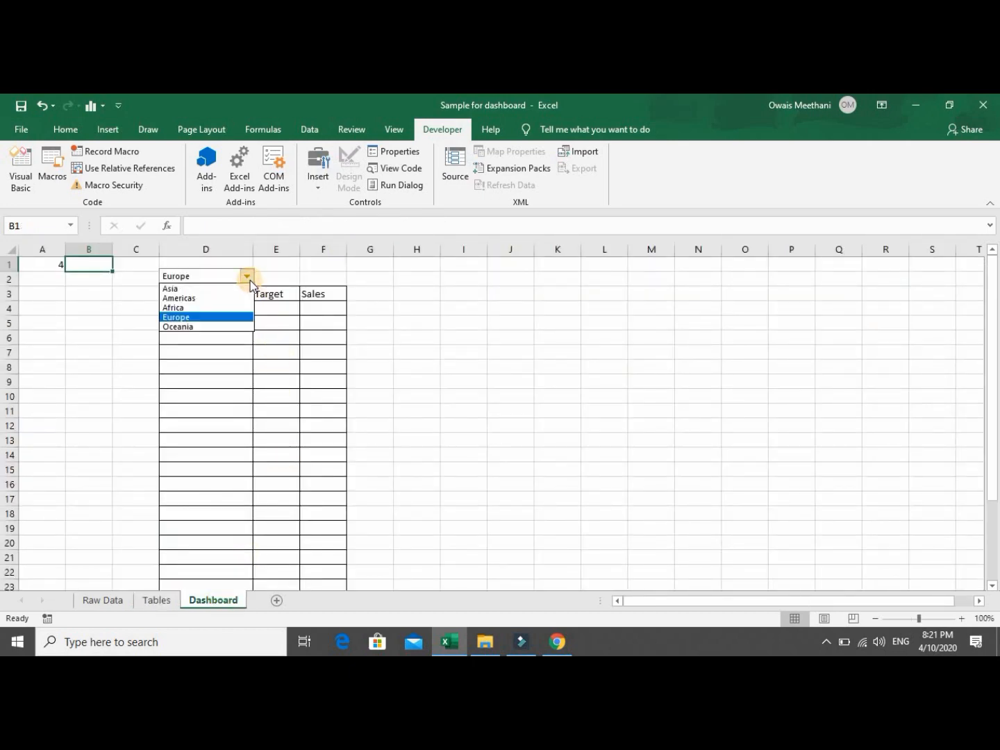
pyautogui.click(242, 295)
pyautogui.click(247, 276)
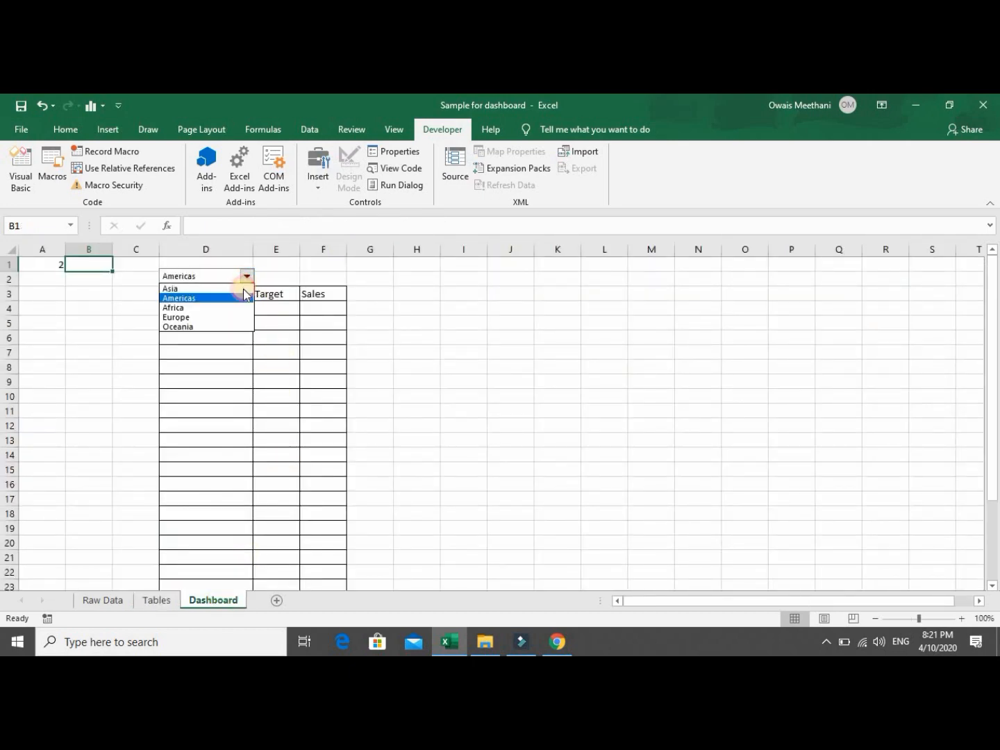
pyautogui.click(240, 288)
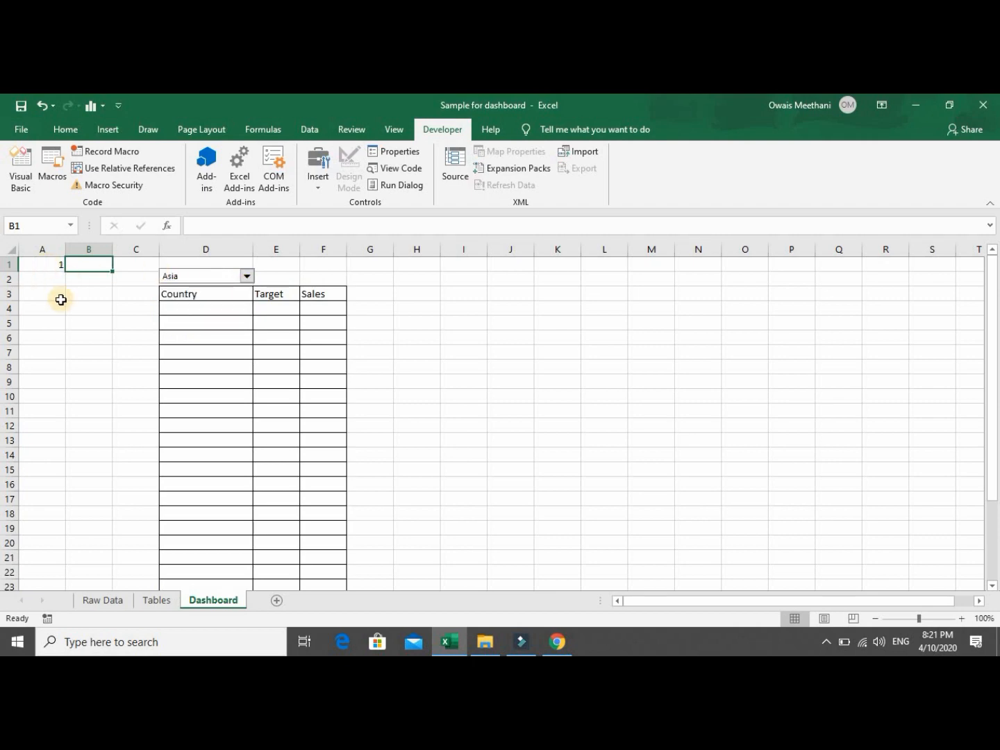
pyautogui.click(153, 600)
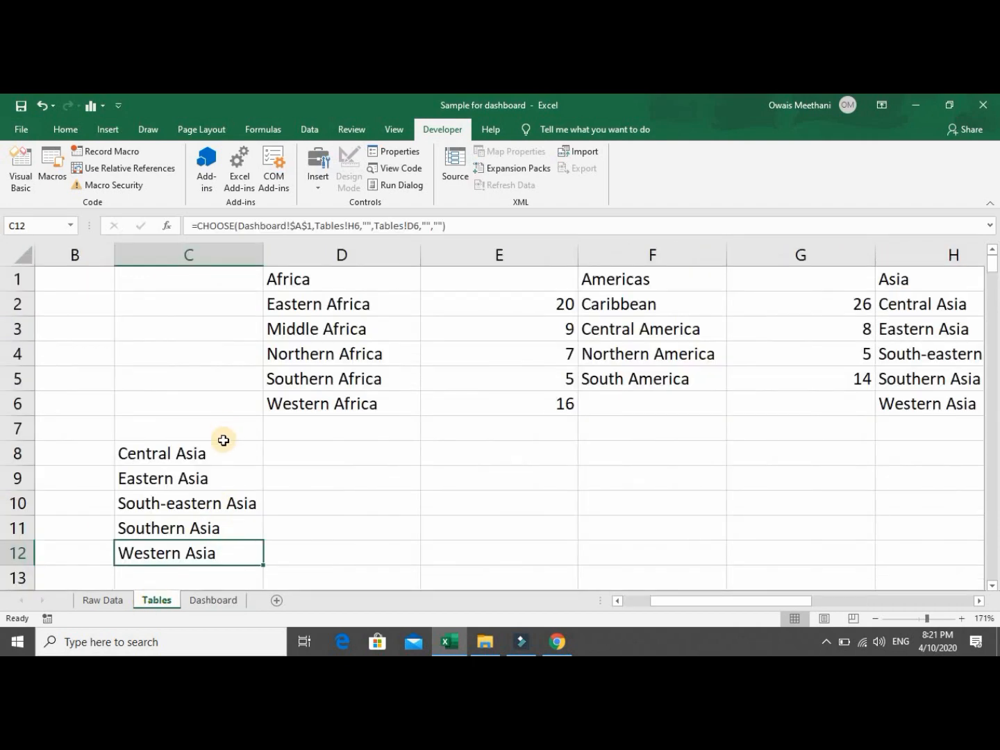
# Pick Oceania and verify C8:C11 show its subregions with C12 blank, then return to the Dashboard.
pyautogui.click(214, 602)
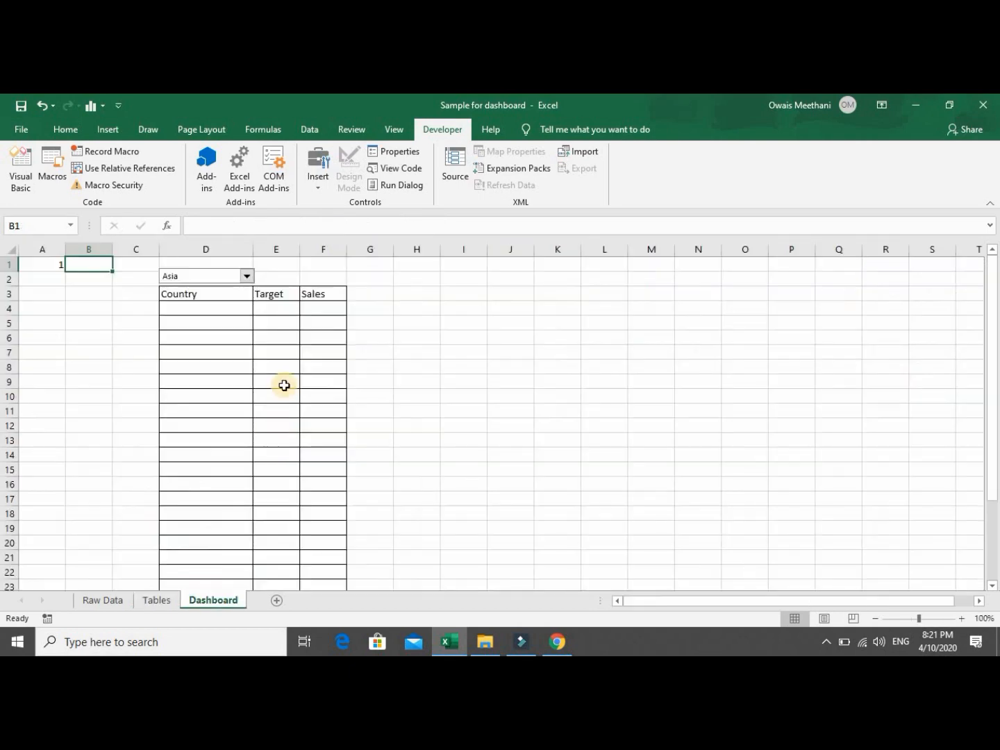
pyautogui.click(246, 276)
pyautogui.click(232, 326)
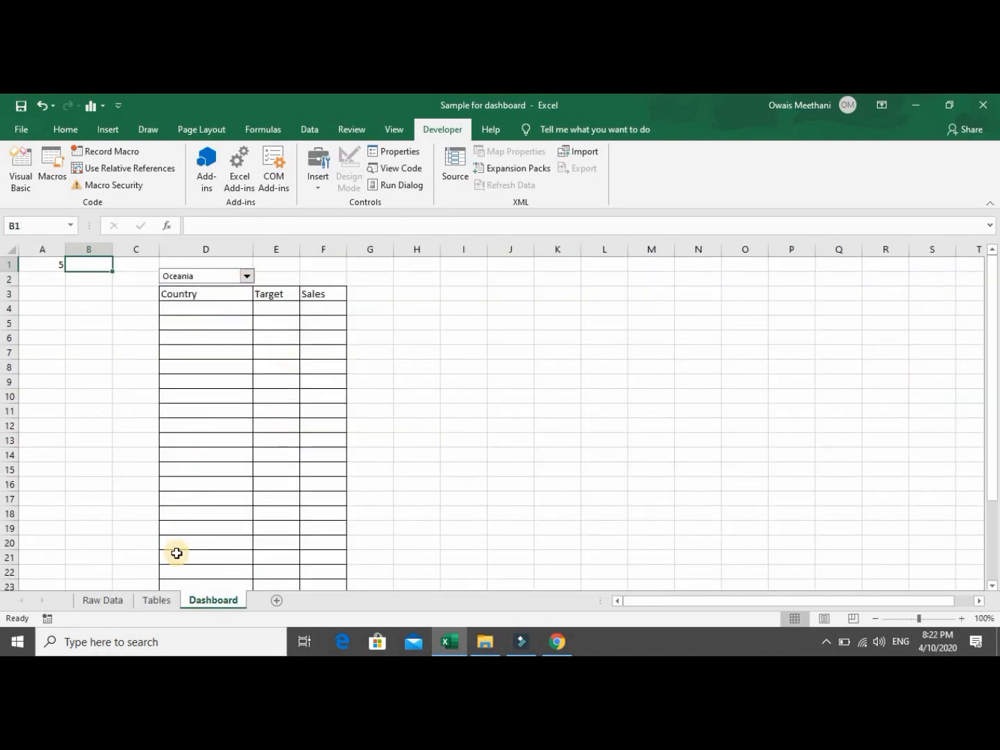
pyautogui.click(157, 600)
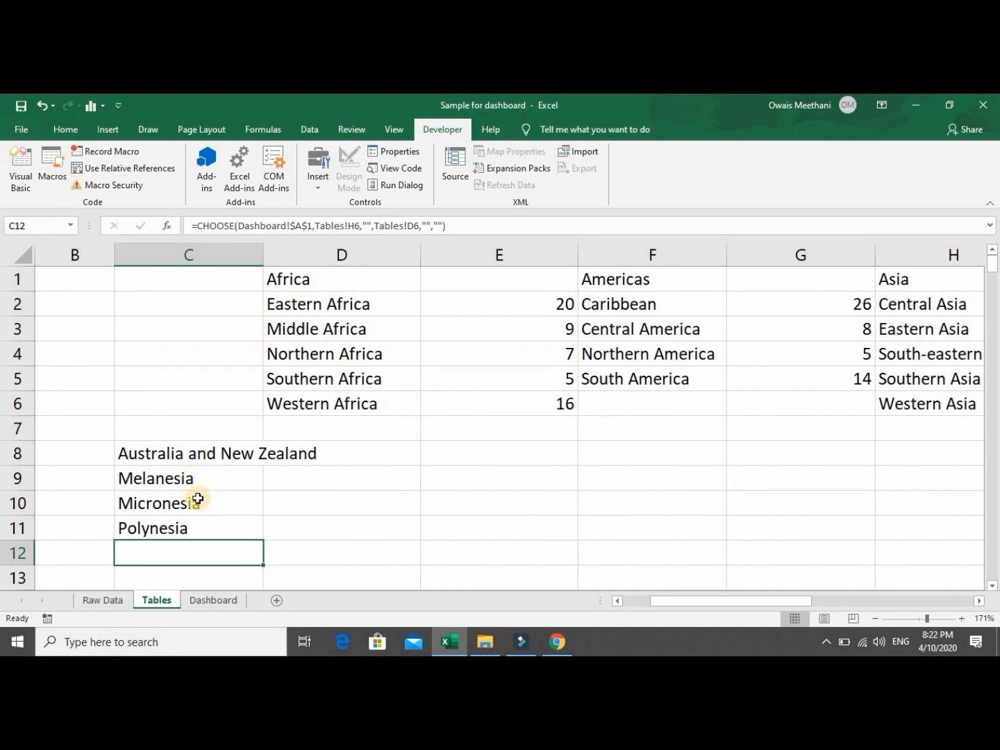
pyautogui.click(201, 526)
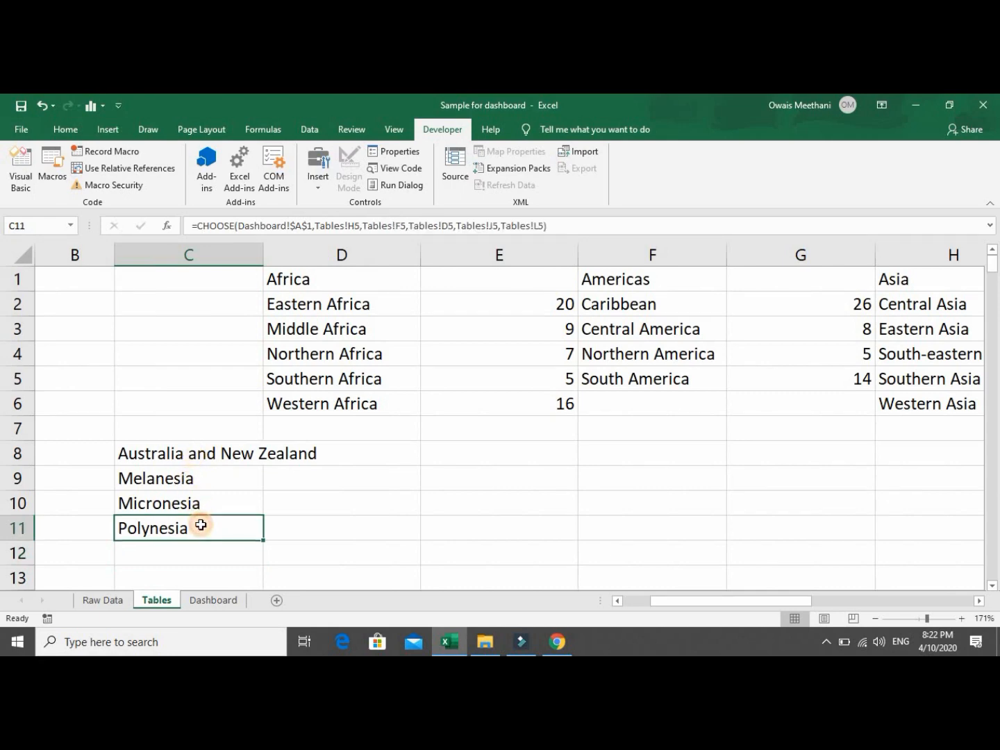
pyautogui.click(197, 552)
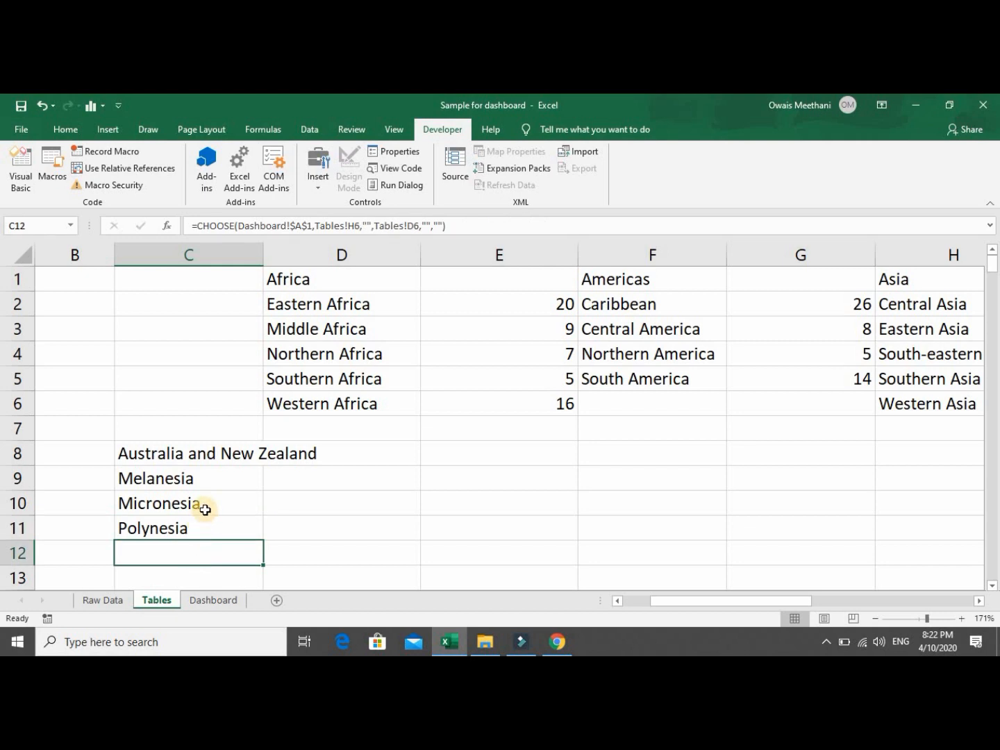
pyautogui.click(203, 457)
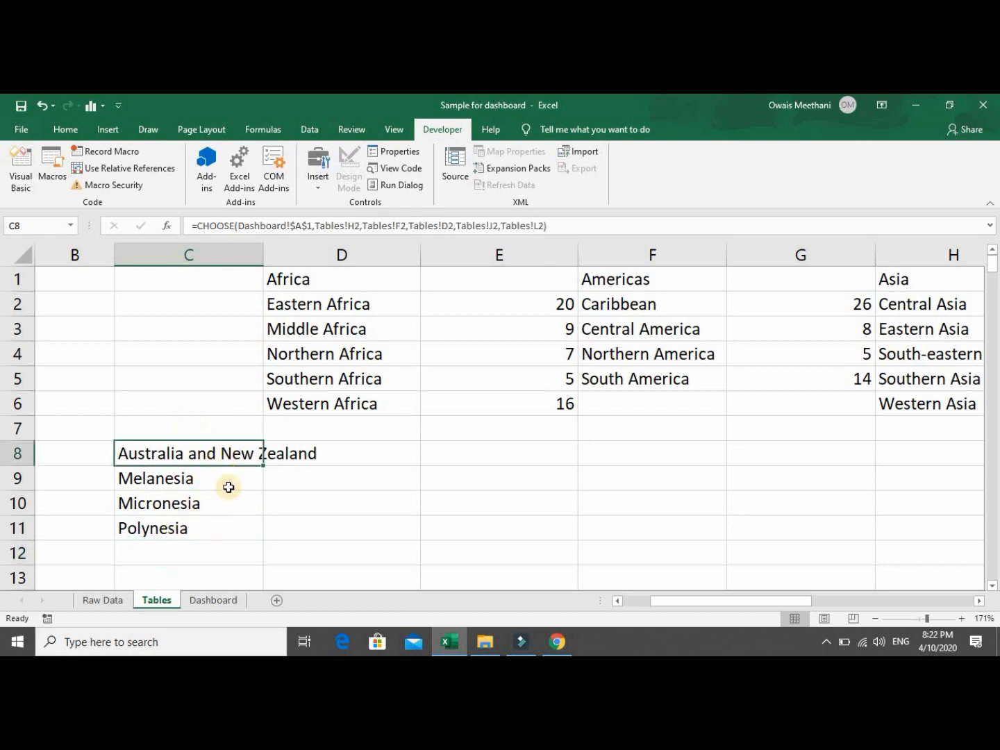
pyautogui.click(213, 601)
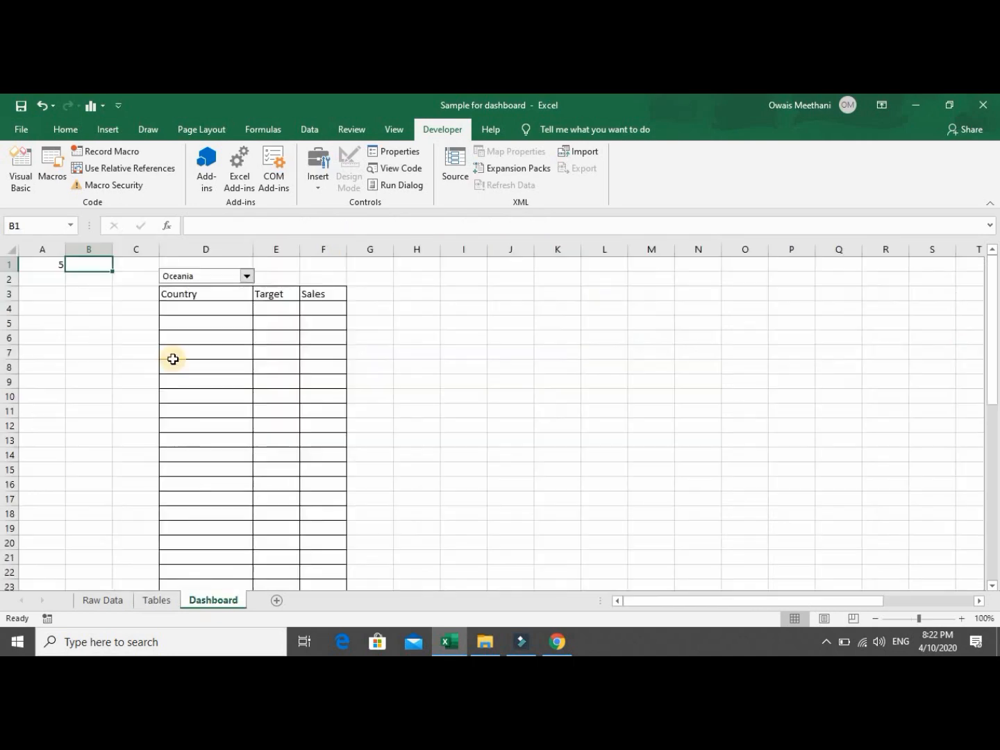
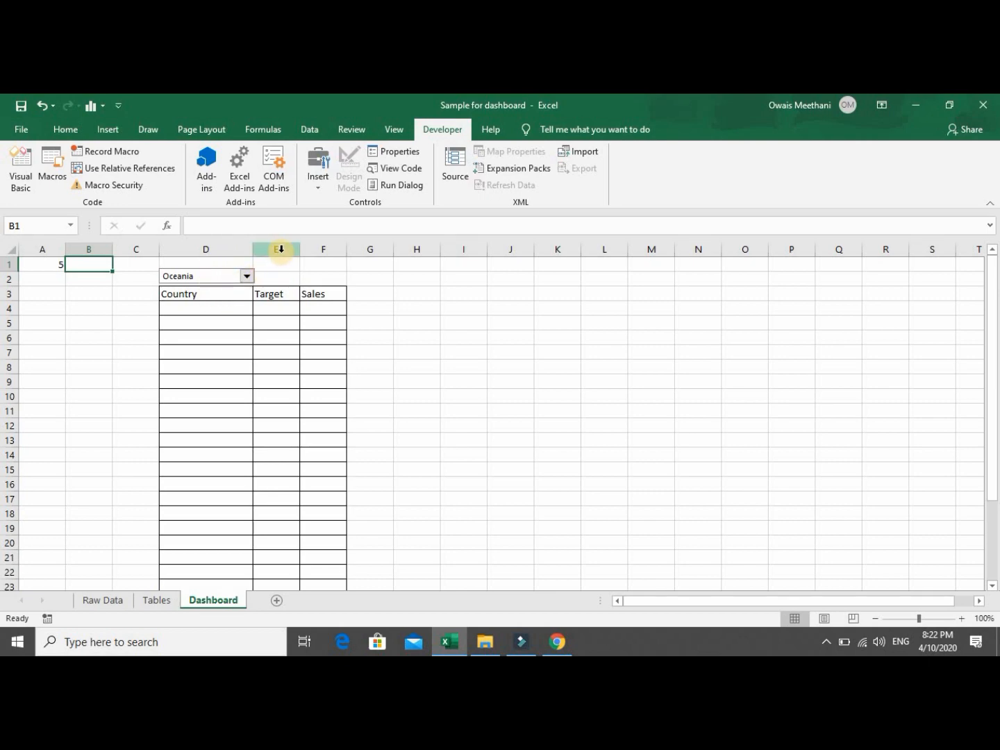
# Draw a Form Control combo box beside the Oceania selector, sized to span E2:F2.
pyautogui.click(312, 184)
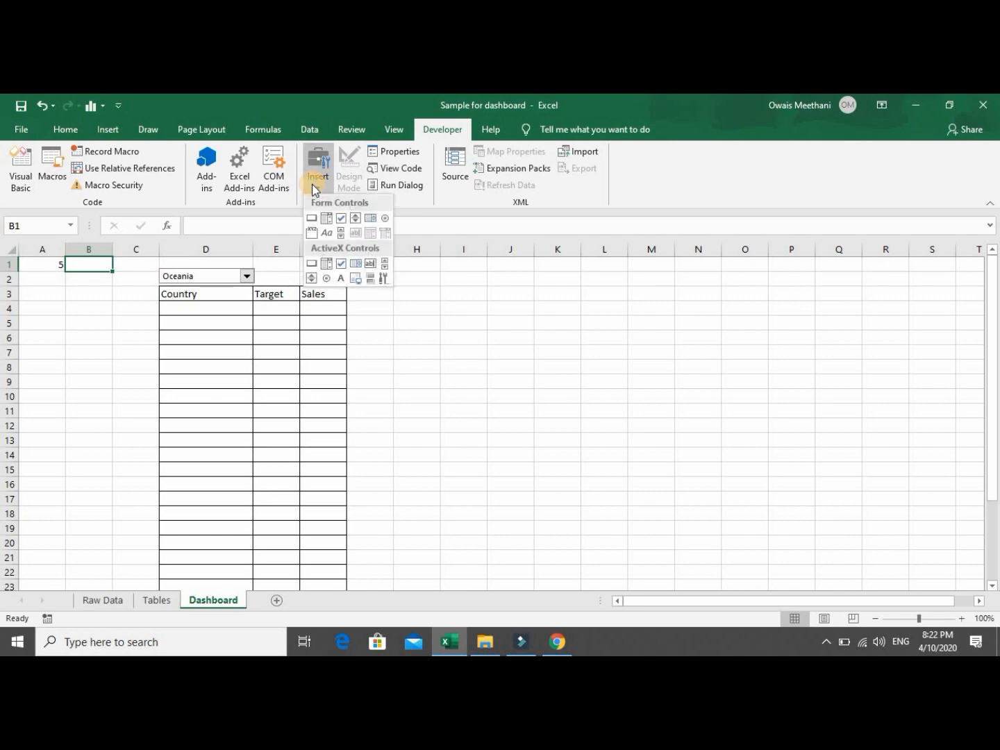
pyautogui.click(327, 223)
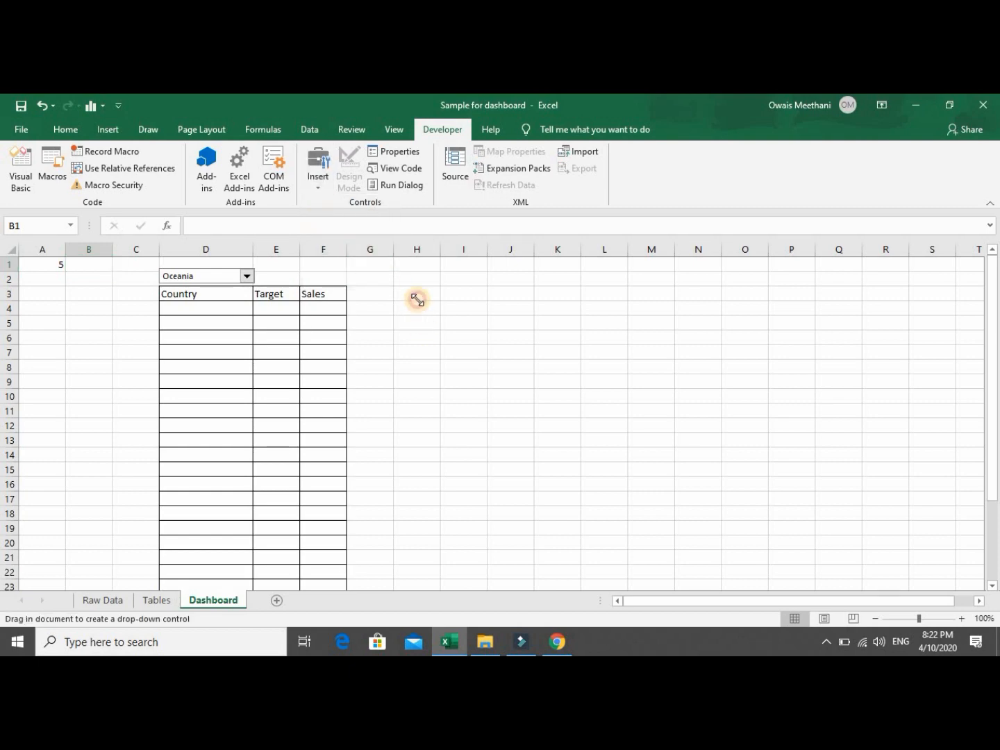
pyautogui.moveTo(416, 300)
pyautogui.mouseDown()
pyautogui.moveTo(488, 370)
pyautogui.moveTo(493, 337)
pyautogui.moveTo(616, 339)
pyautogui.moveTo(609, 340)
pyautogui.mouseUp()
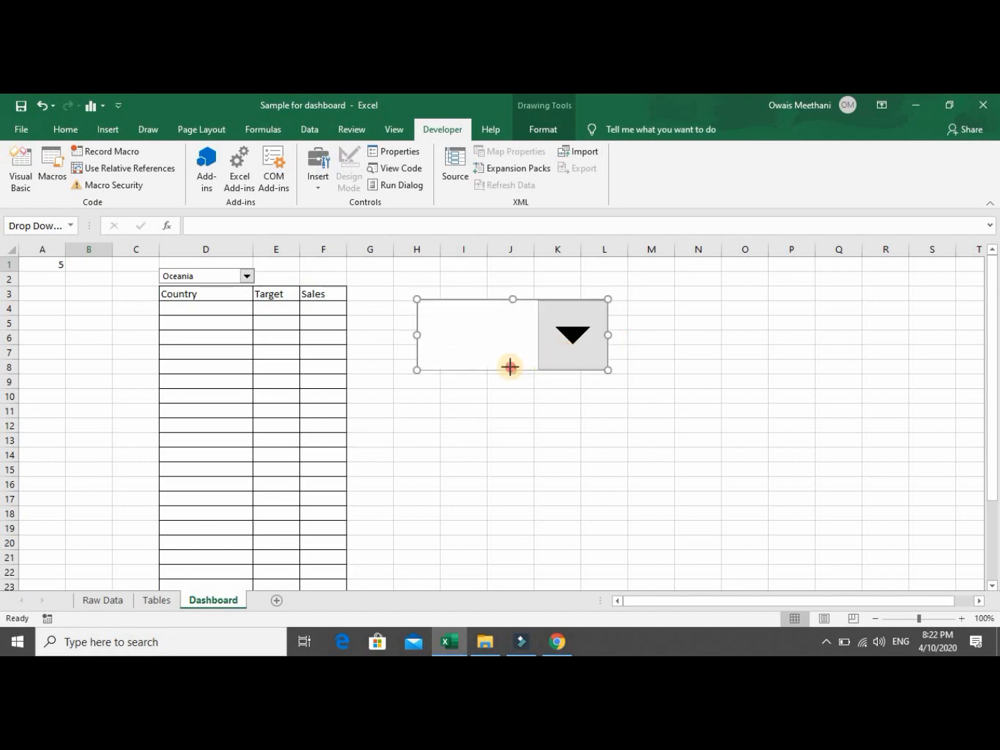
pyautogui.moveTo(510, 366); pyautogui.dragTo(353, 270)
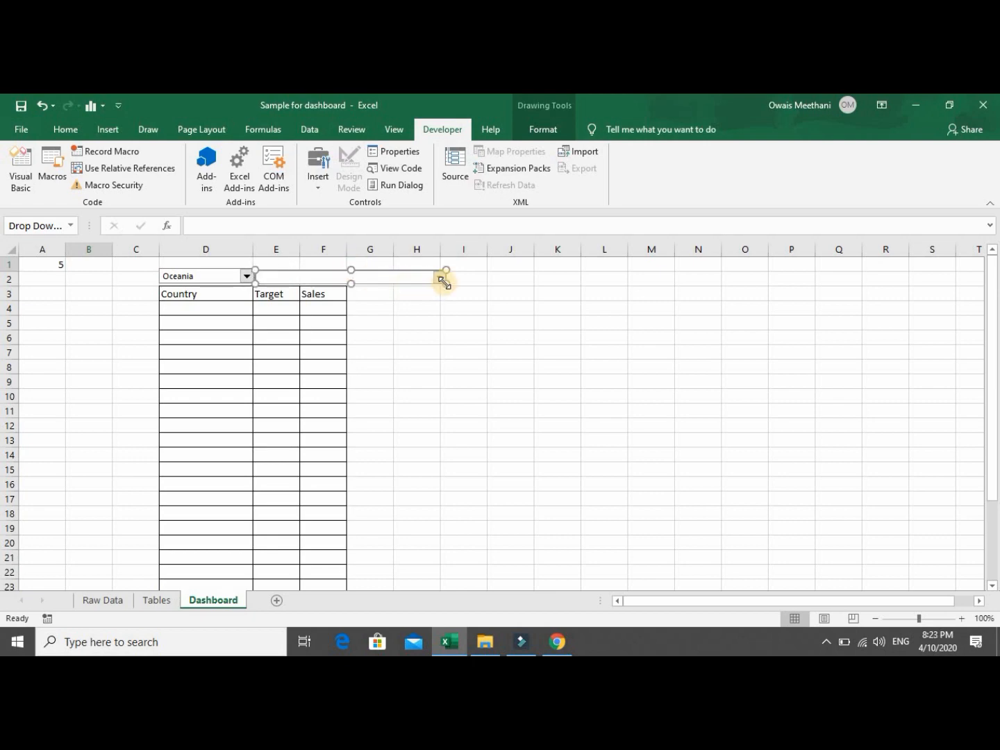
pyautogui.moveTo(444, 278); pyautogui.dragTo(346, 284)
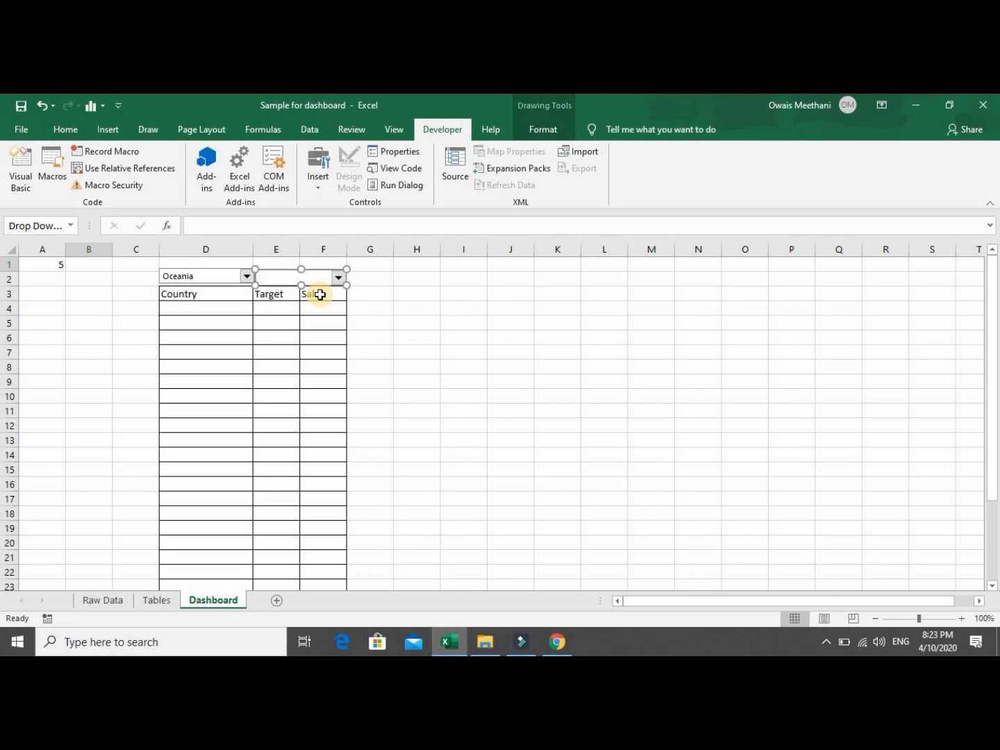
pyautogui.click(320, 294)
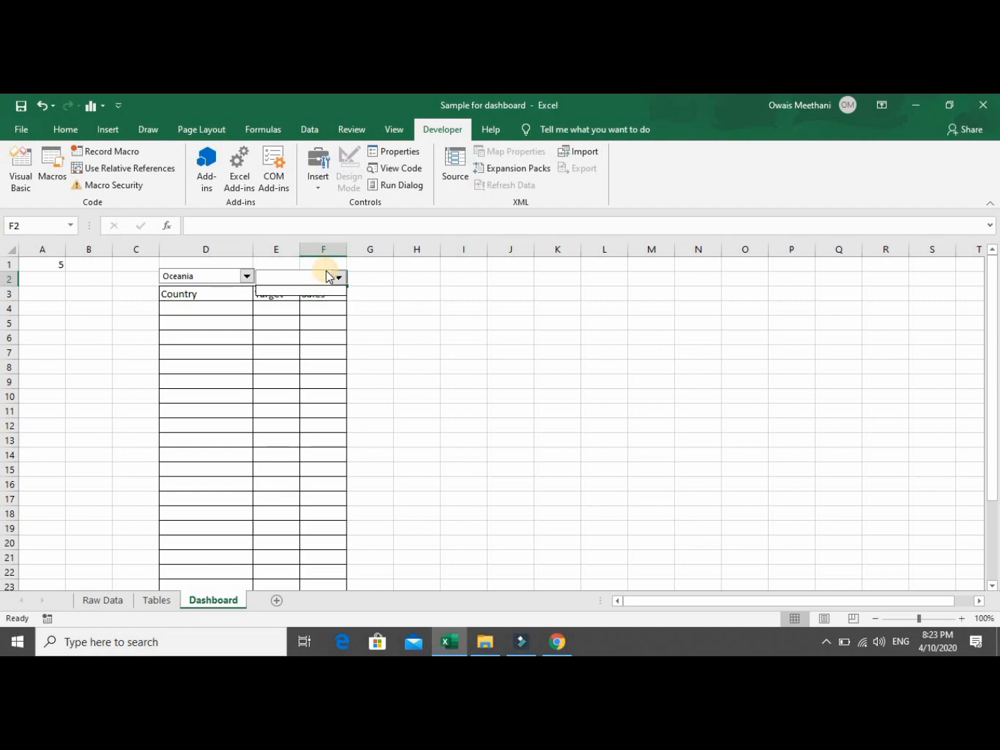
pyautogui.click(327, 273)
# Give the new combo box input range Tables!$C$8:$C$12, cell link $A$2 and 5 drop-down lines.
pyautogui.rightClick(327, 270)
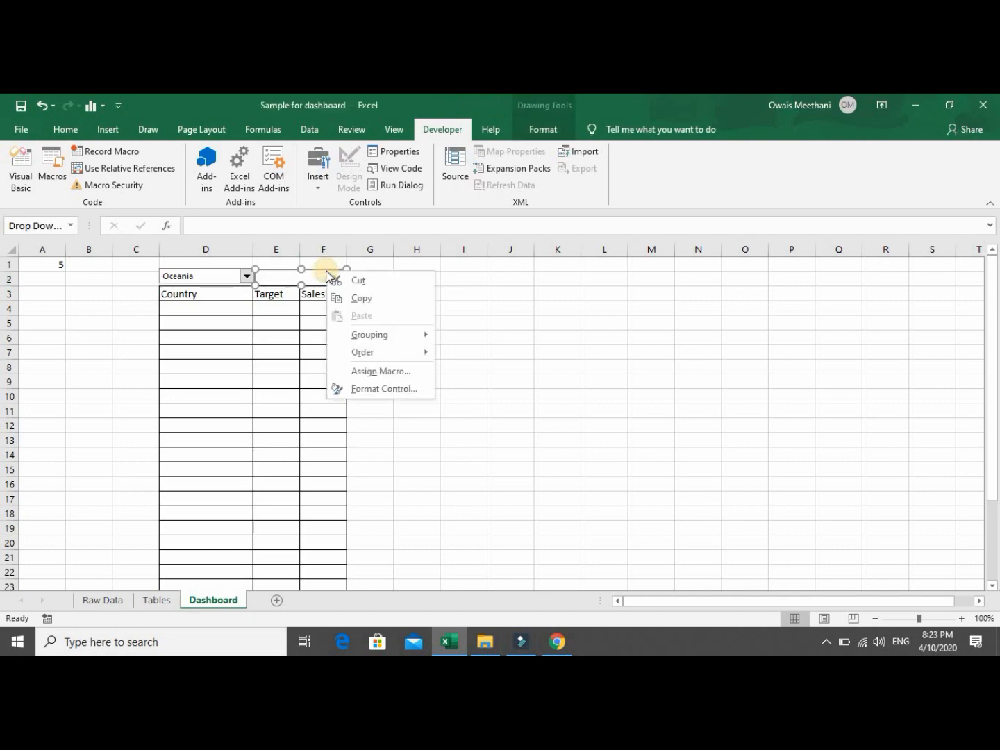
pyautogui.click(370, 388)
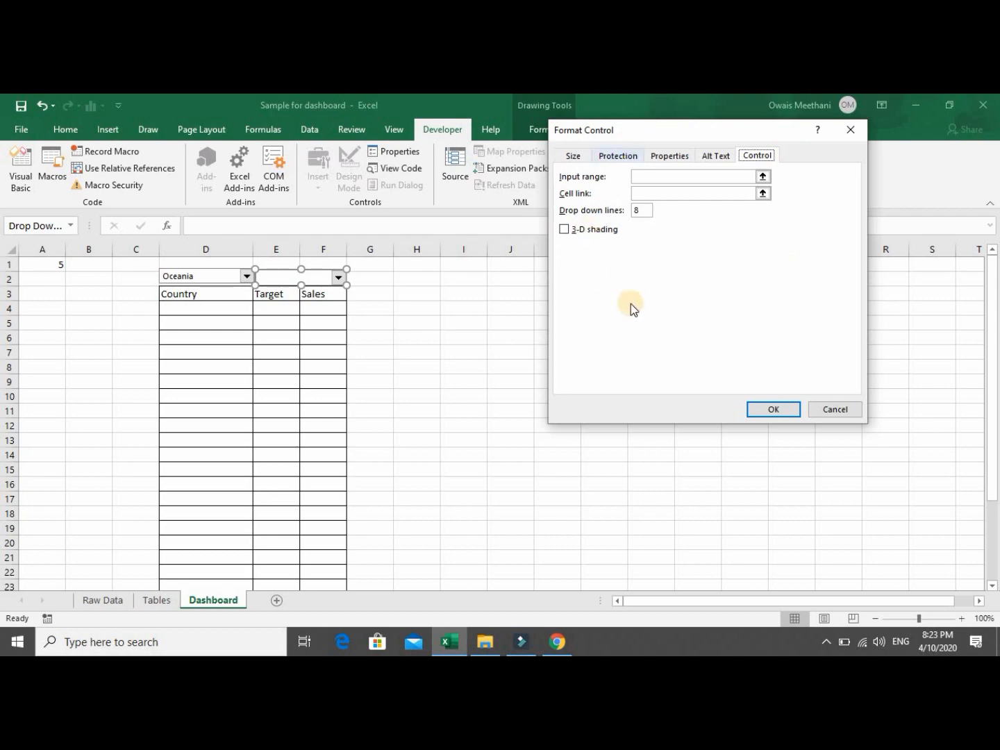
pyautogui.click(762, 179)
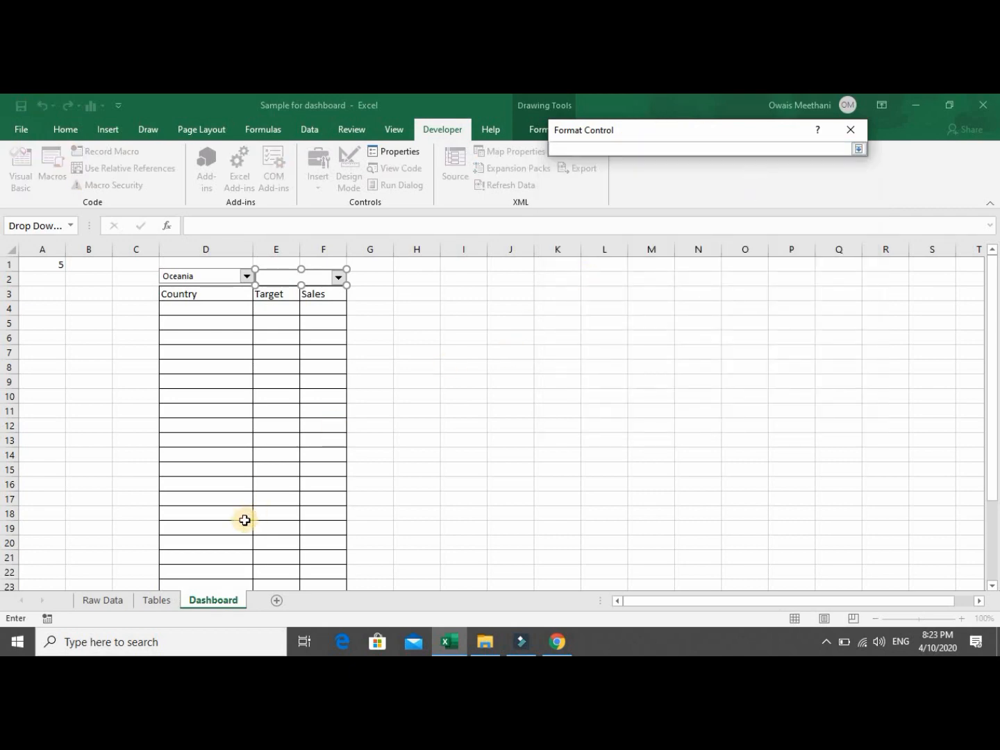
pyautogui.click(143, 606)
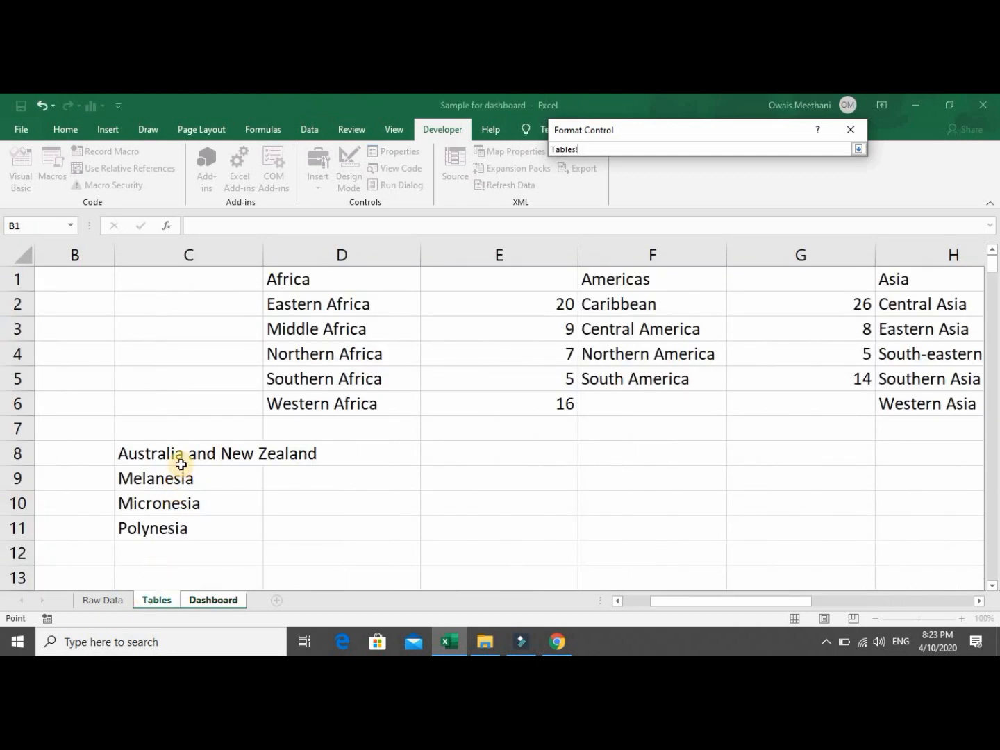
pyautogui.moveTo(180, 456); pyautogui.dragTo(177, 553)
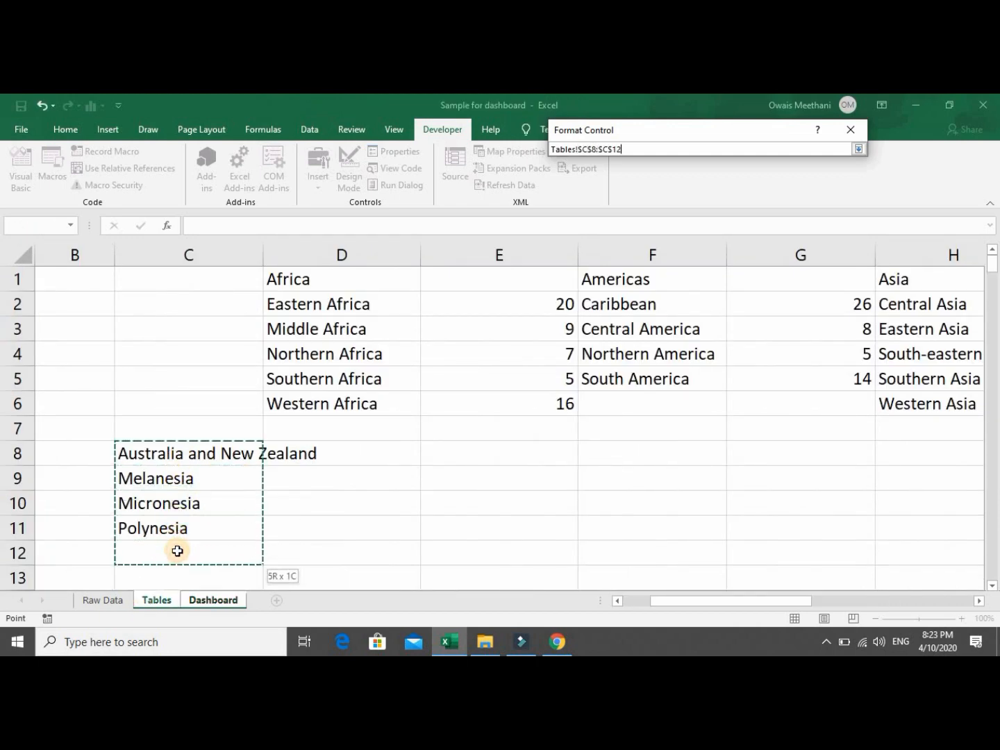
pyautogui.click(859, 149)
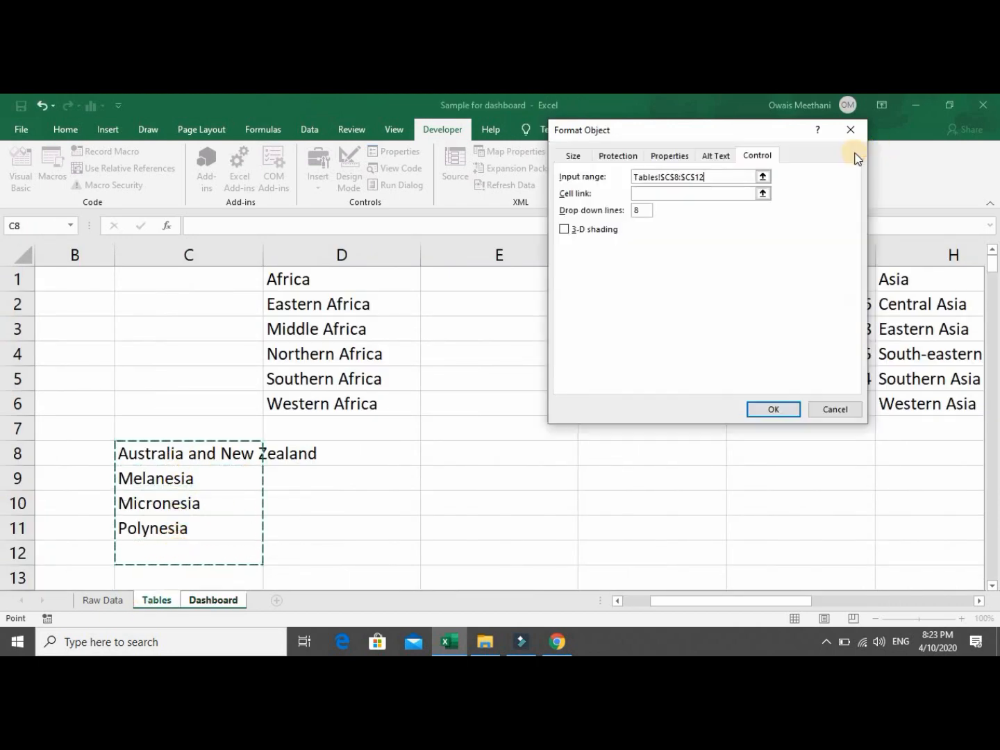
pyautogui.click(763, 194)
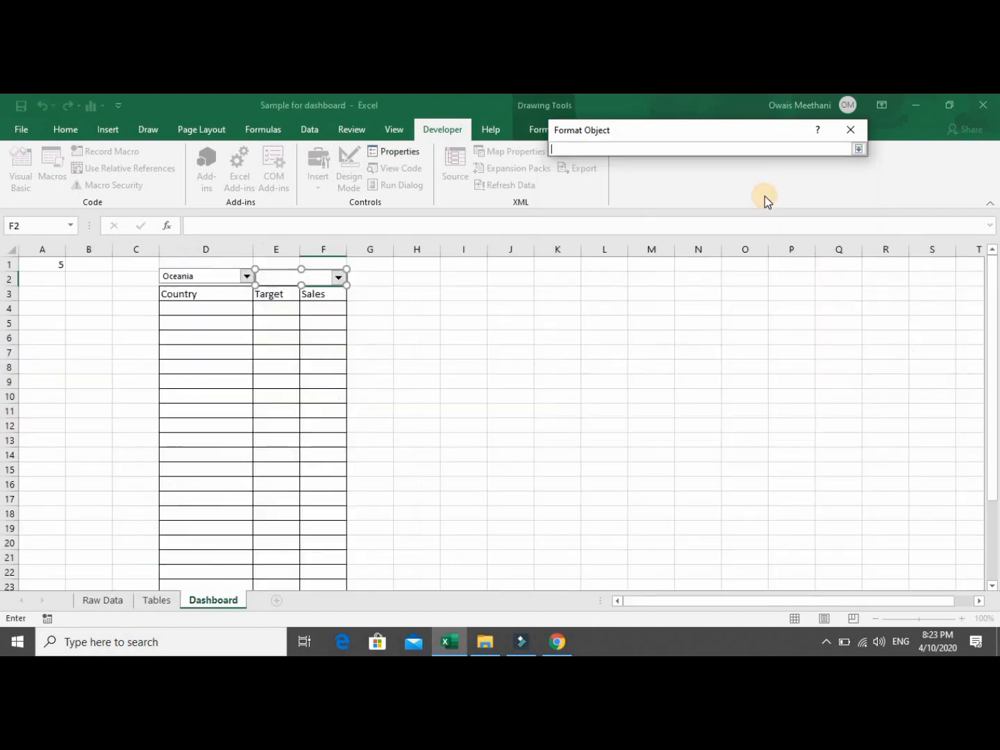
pyautogui.click(43, 281)
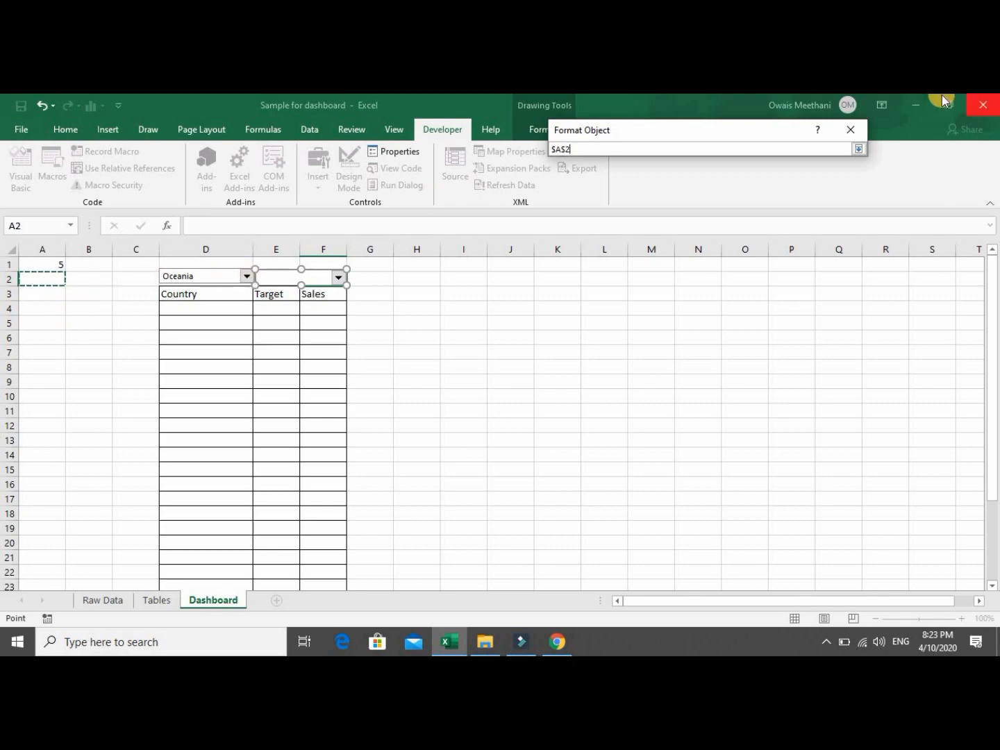
pyautogui.click(860, 150)
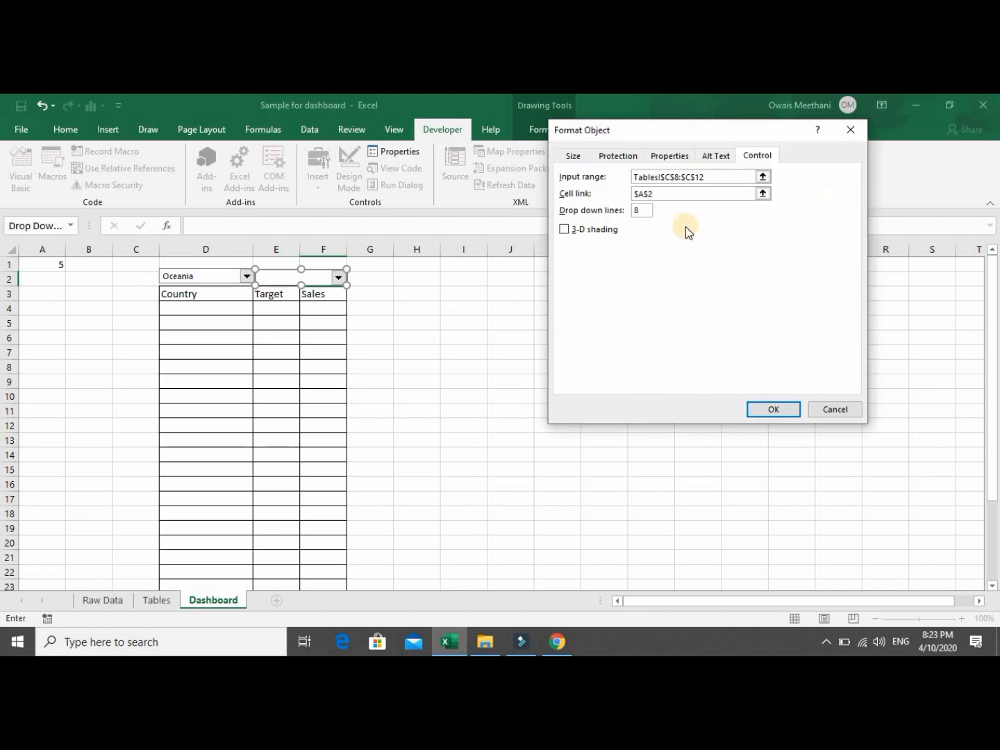
pyautogui.click(647, 209)
pyautogui.click(771, 411)
# Pick Asia, then Americas as the region and confirm the subregion list updates each time.
pyautogui.click(406, 378)
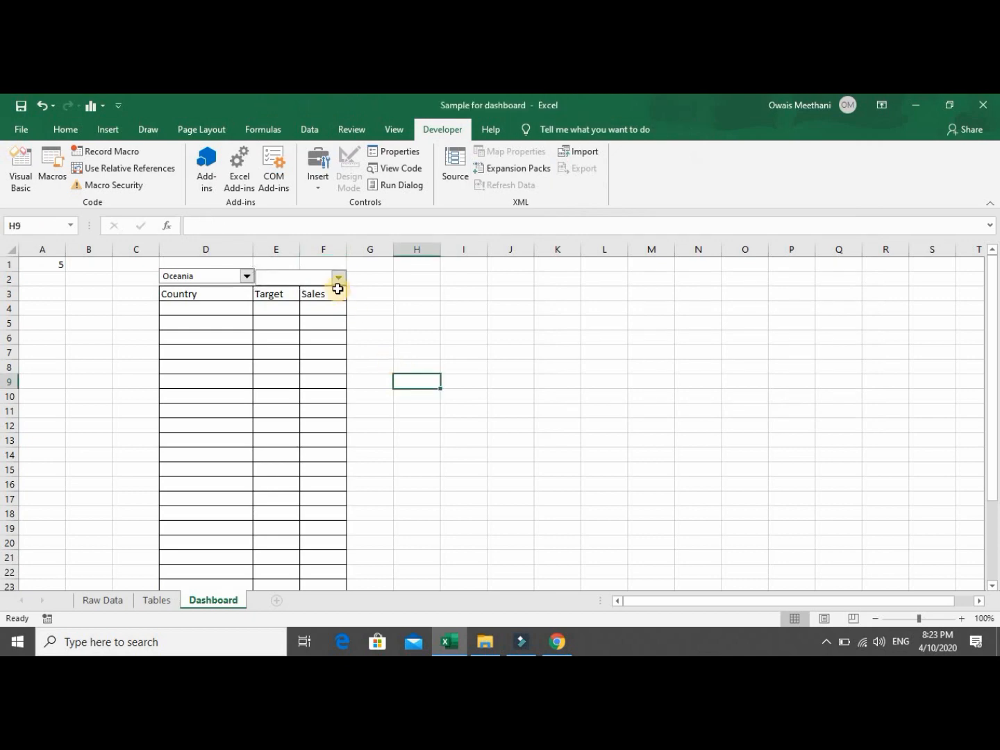
pyautogui.click(338, 278)
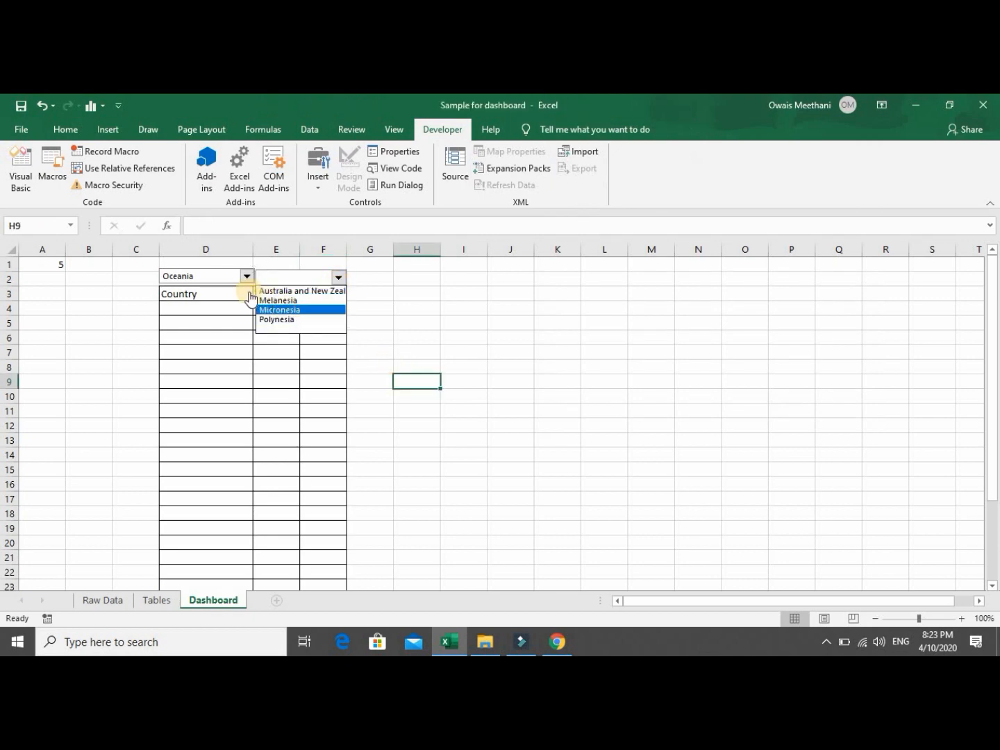
pyautogui.click(247, 276)
pyautogui.click(247, 276)
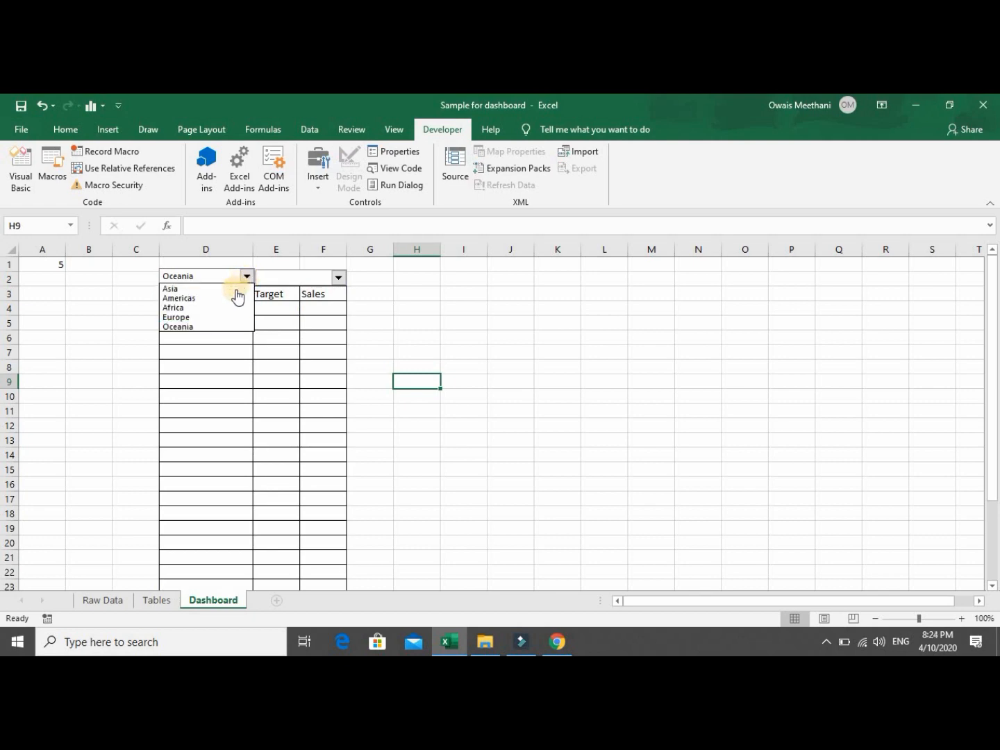
pyautogui.click(236, 289)
pyautogui.click(338, 278)
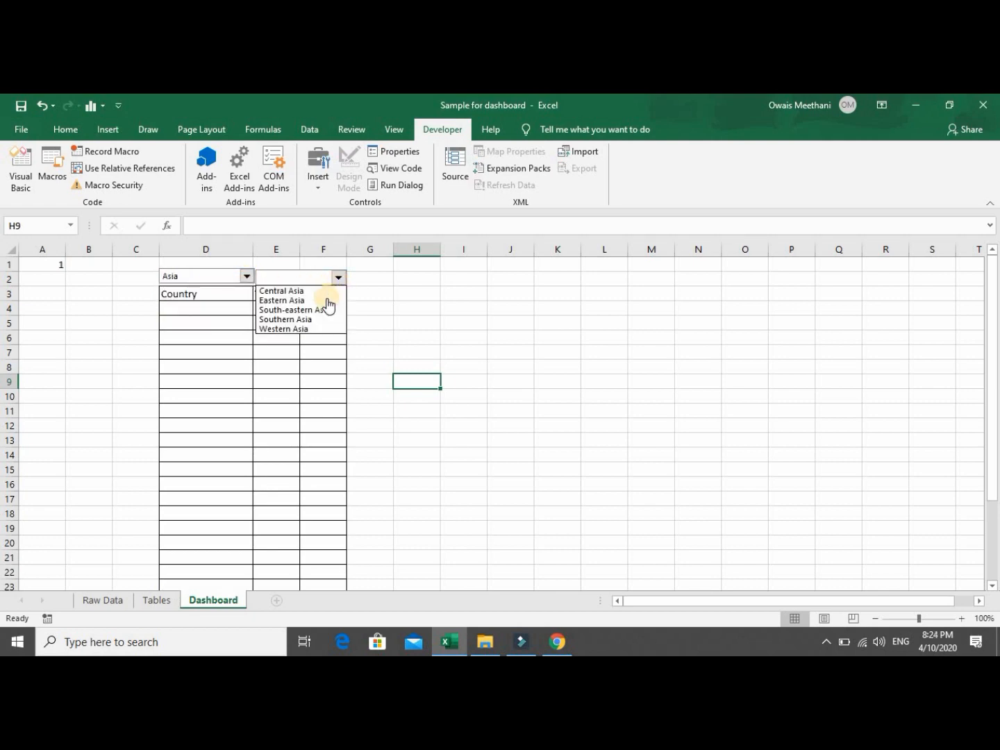
pyautogui.click(247, 277)
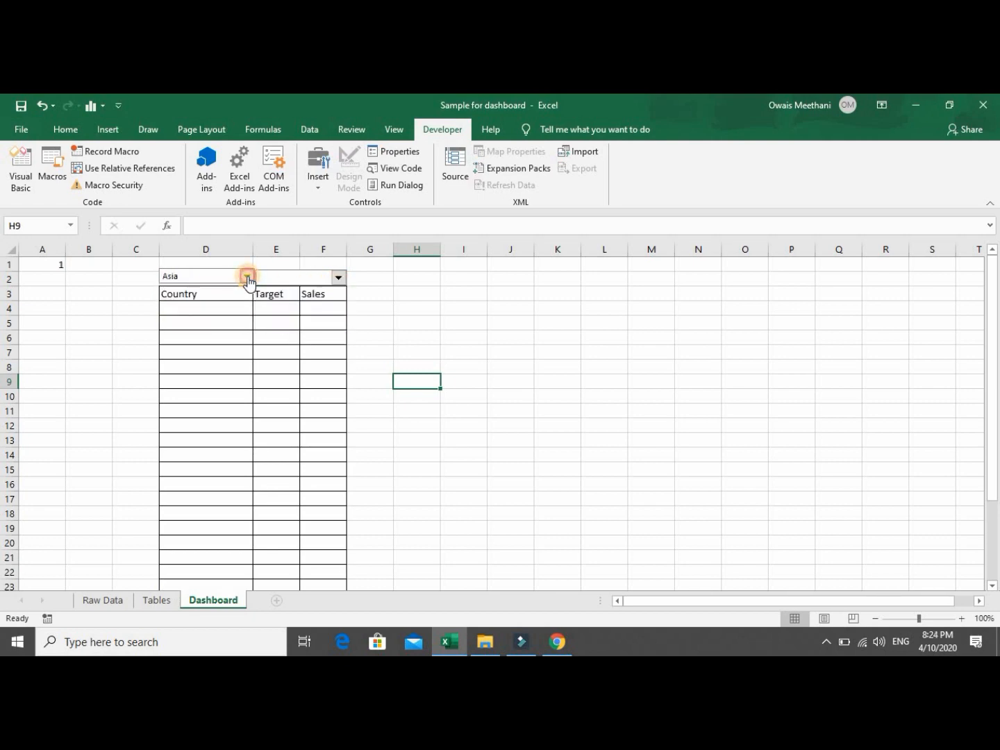
pyautogui.click(247, 278)
pyautogui.click(239, 292)
pyautogui.click(339, 278)
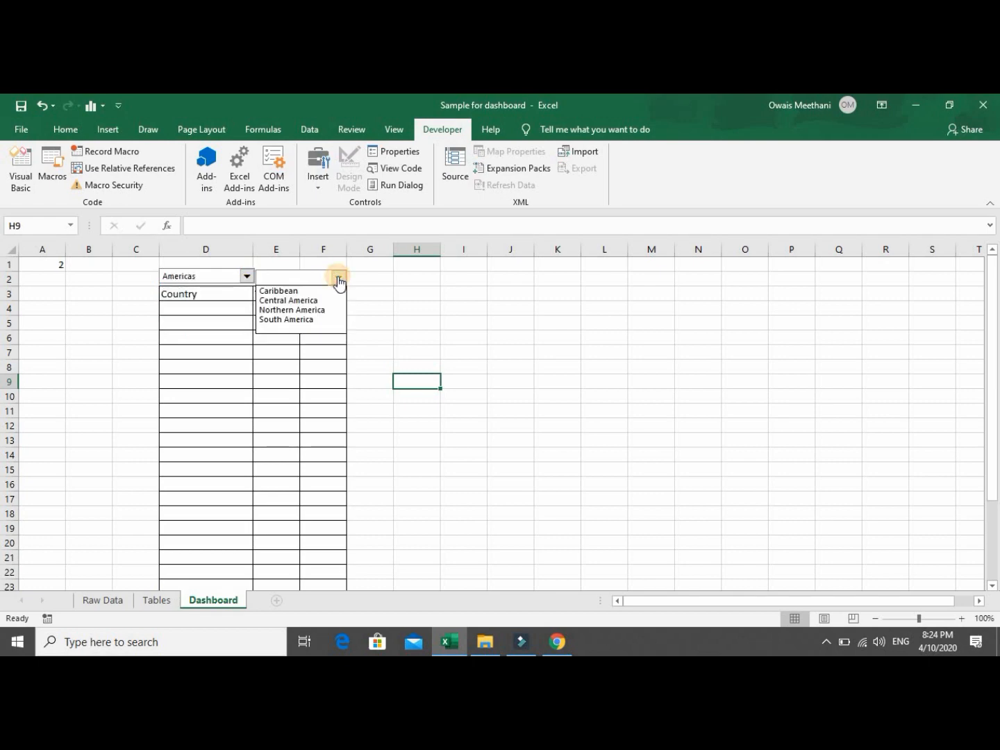
pyautogui.click(248, 278)
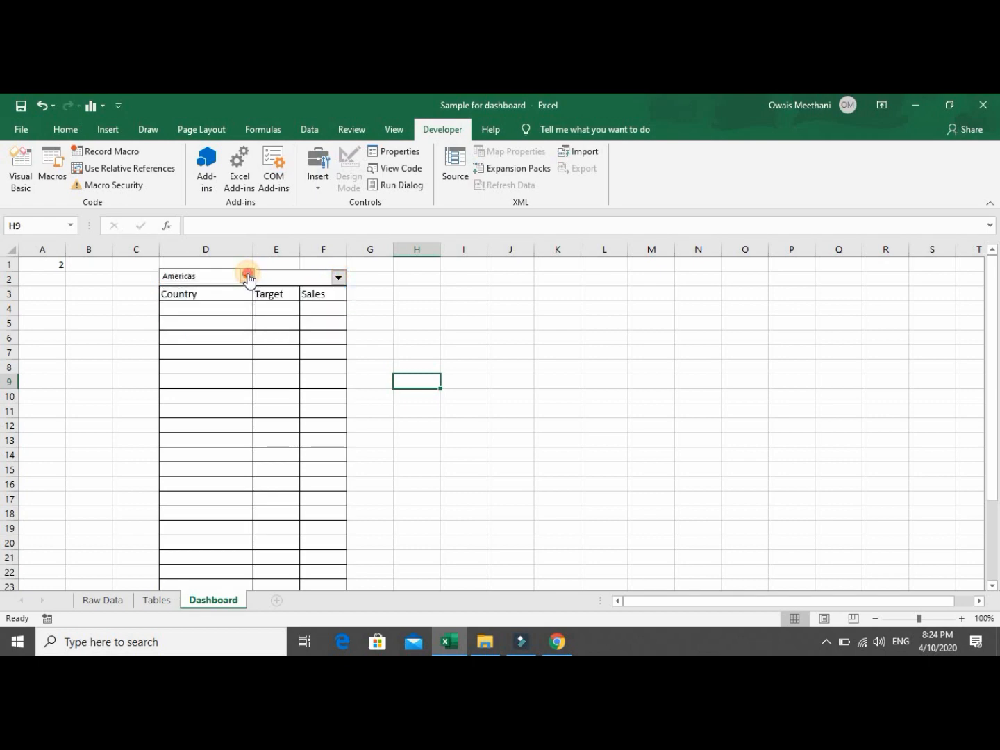
# Choose Africa with Eastern Africa and confirm A2 holds subregion number 1.
pyautogui.click(248, 278)
pyautogui.click(246, 309)
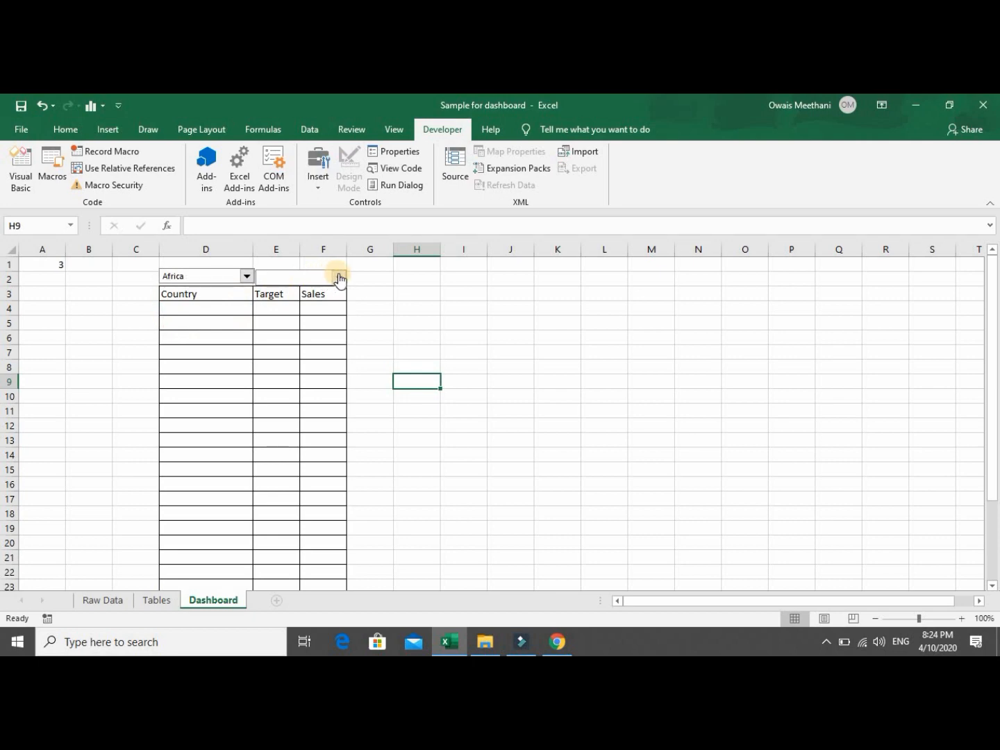
pyautogui.click(338, 278)
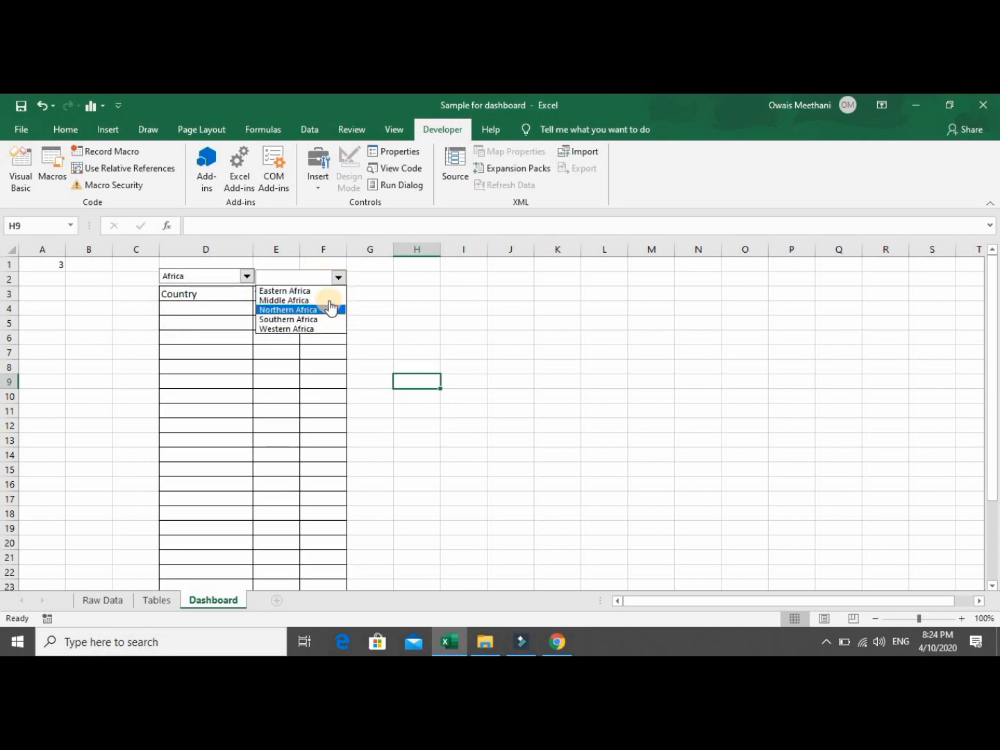
pyautogui.click(405, 286)
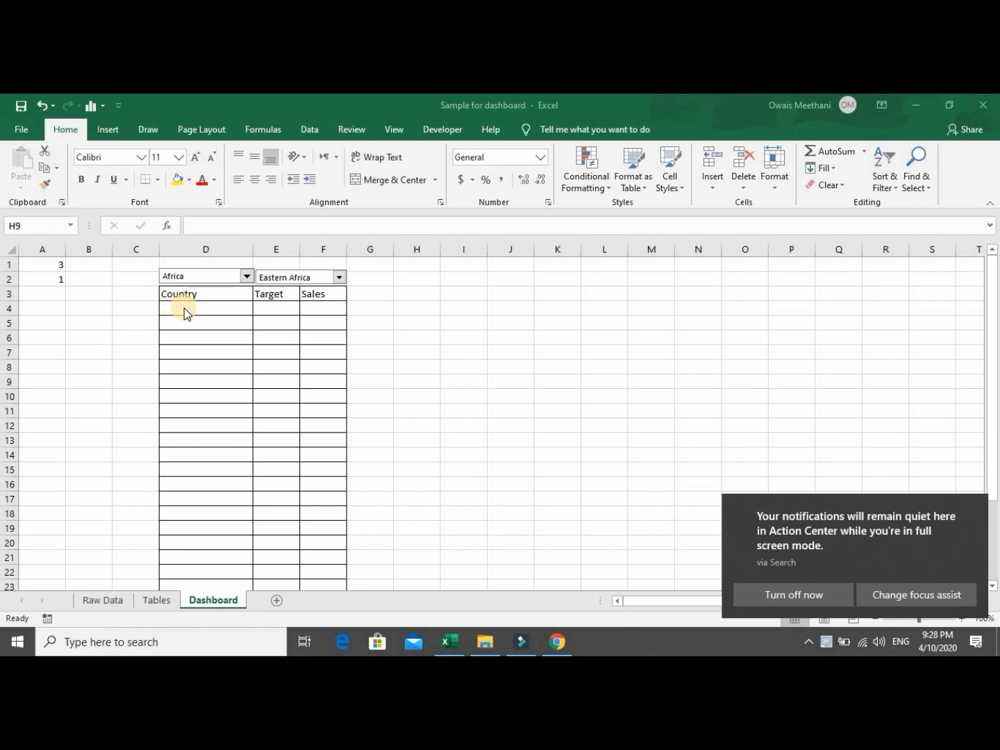
pyautogui.click(338, 278)
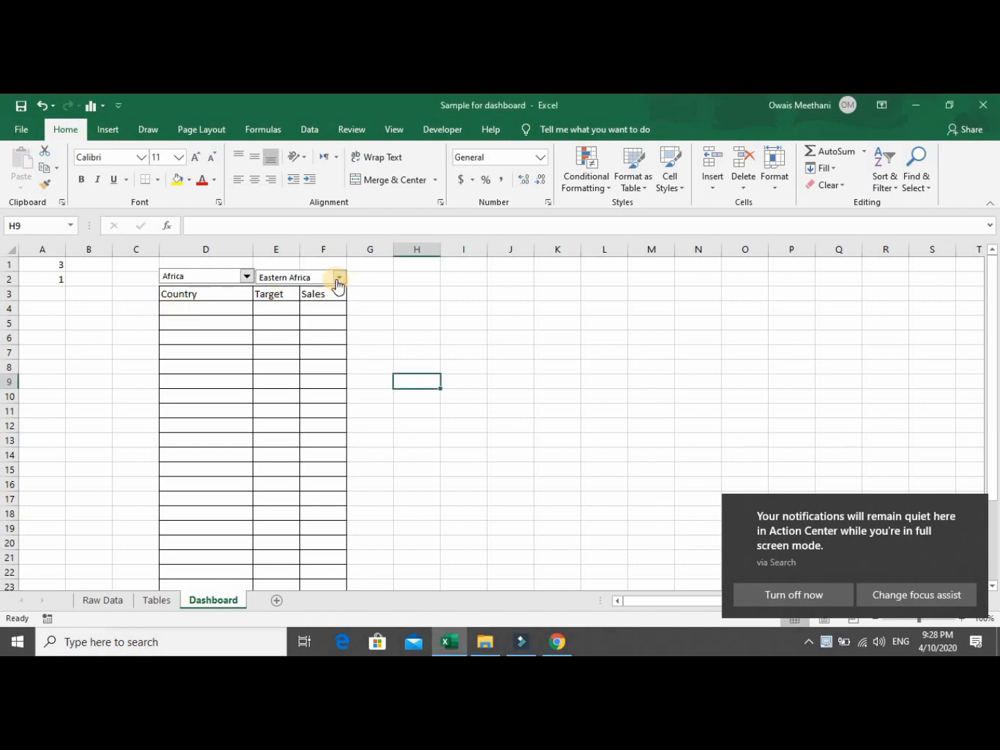
pyautogui.click(338, 277)
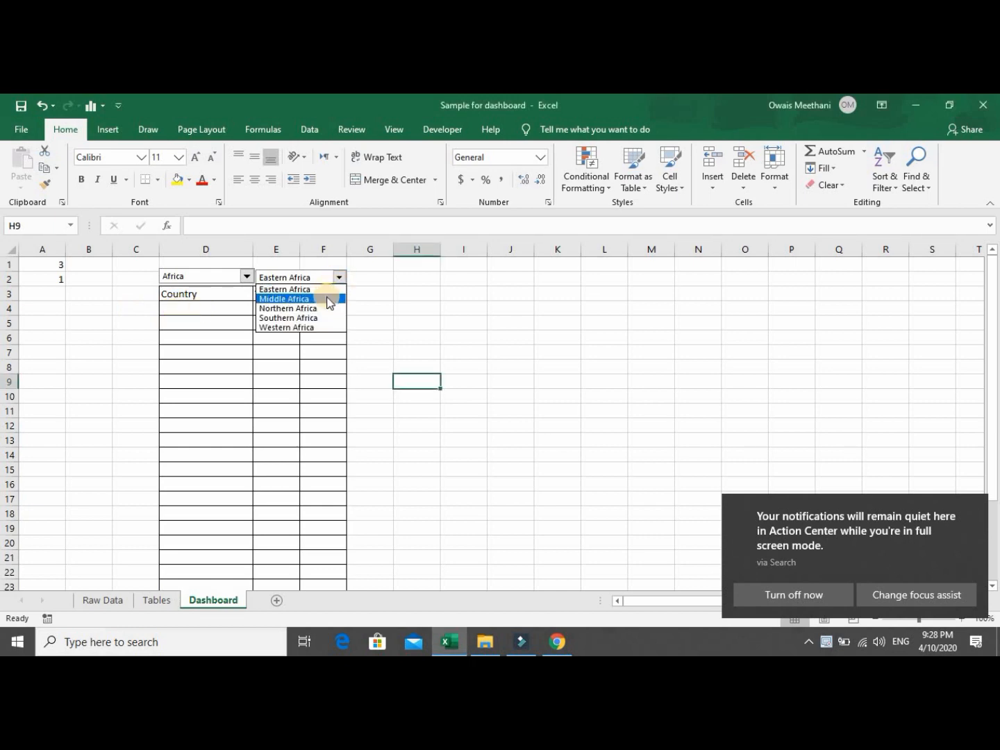
pyautogui.click(328, 293)
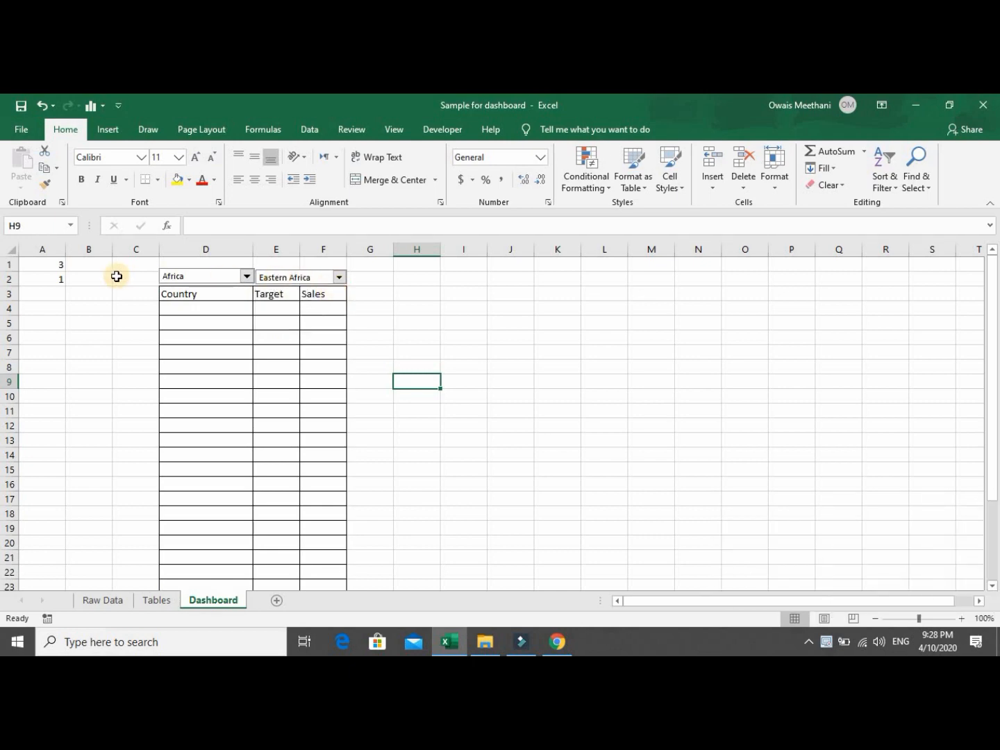
pyautogui.click(55, 279)
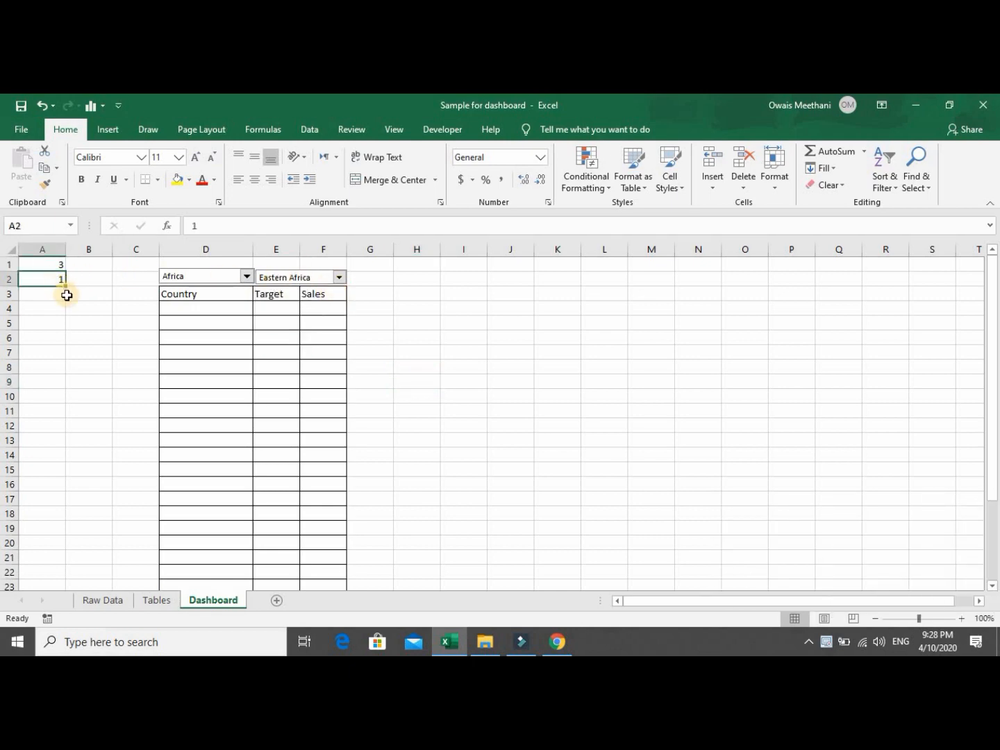
pyautogui.click(82, 304)
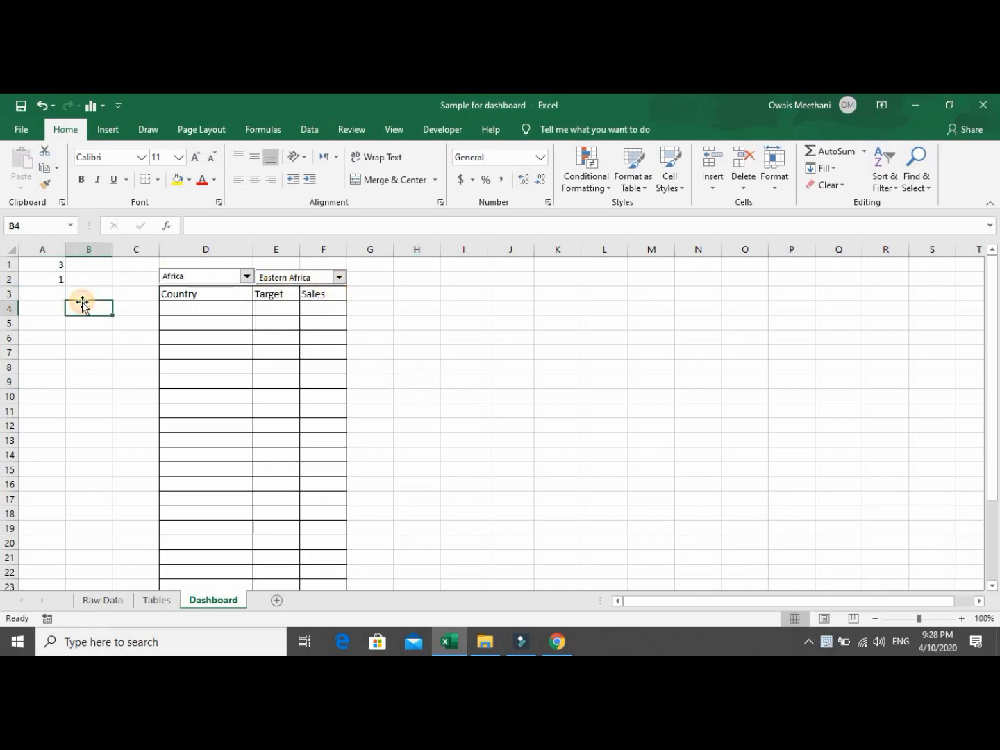
# Review the Africa subregion formulas in Tables C8:C12 and the empty C14, then return to Dashboard.
pyautogui.click(157, 601)
pyautogui.press('Down')
pyautogui.press('Right')
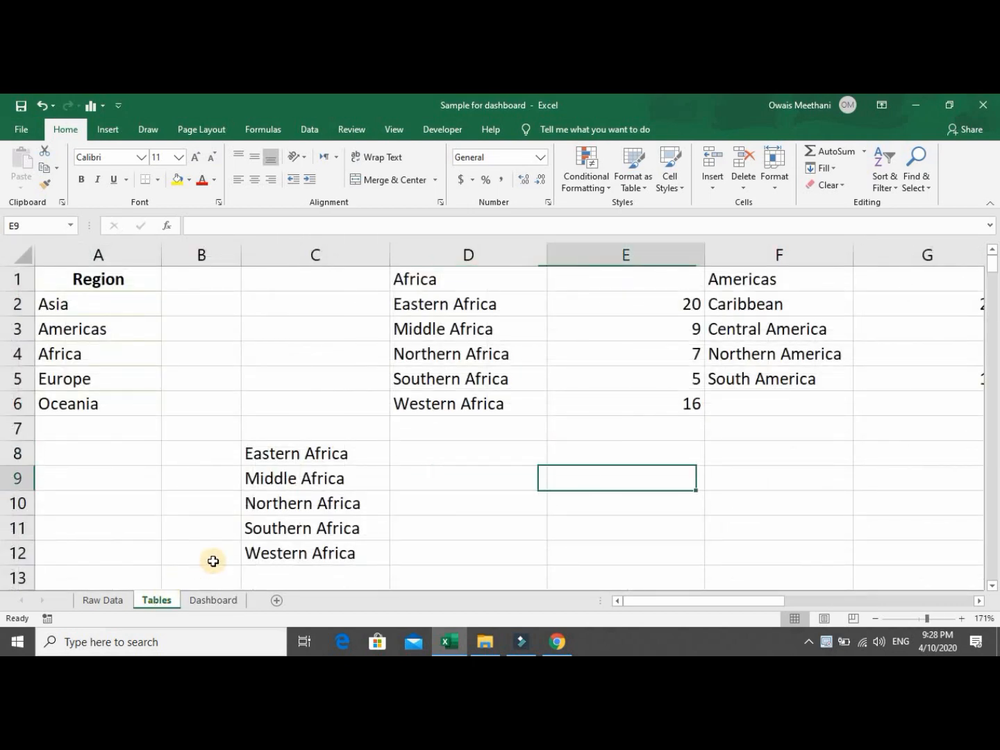
pyautogui.press('Down')
pyautogui.press('Down')
pyautogui.press('Down')
pyautogui.press('Down')
pyautogui.press('Down')
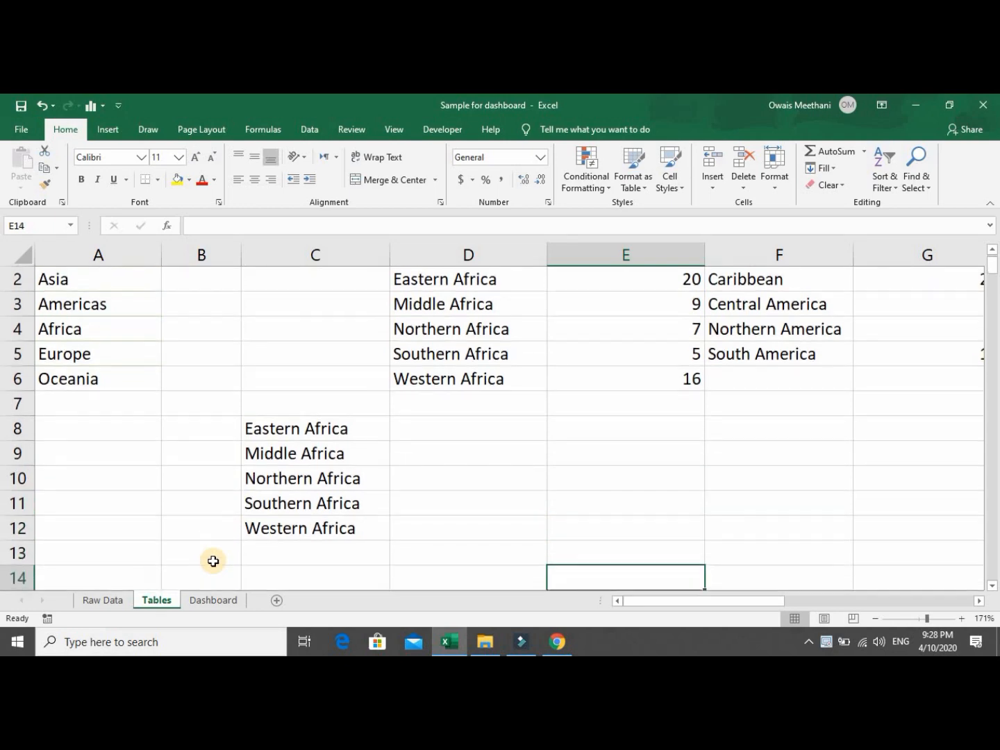
pyautogui.press('Left')
pyautogui.press('Left')
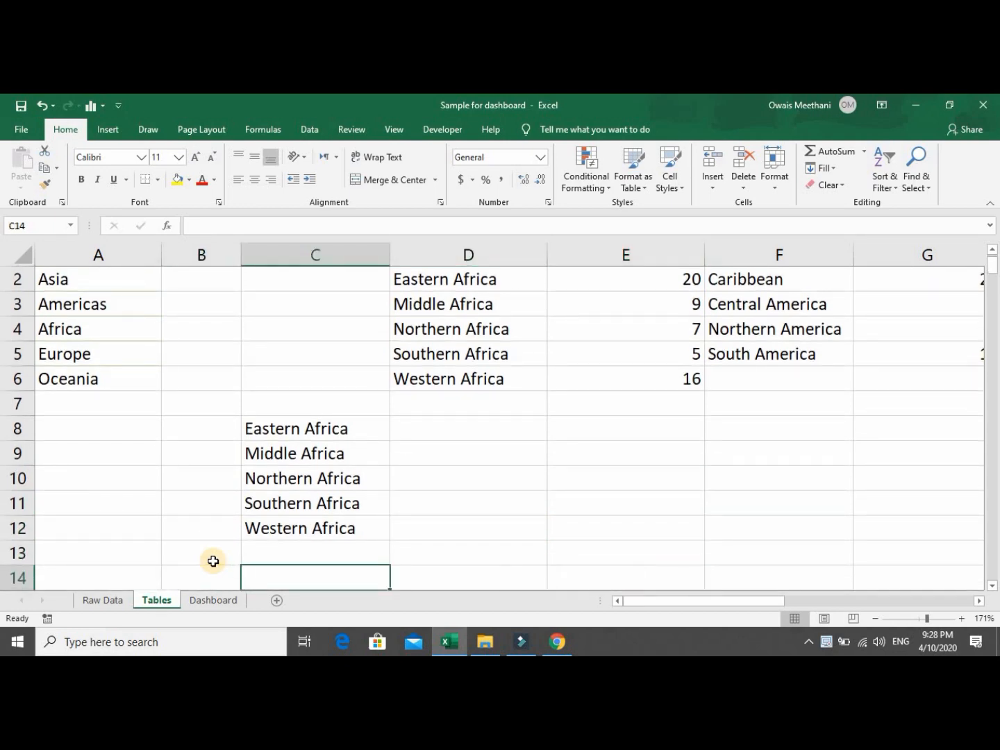
pyautogui.click(320, 430)
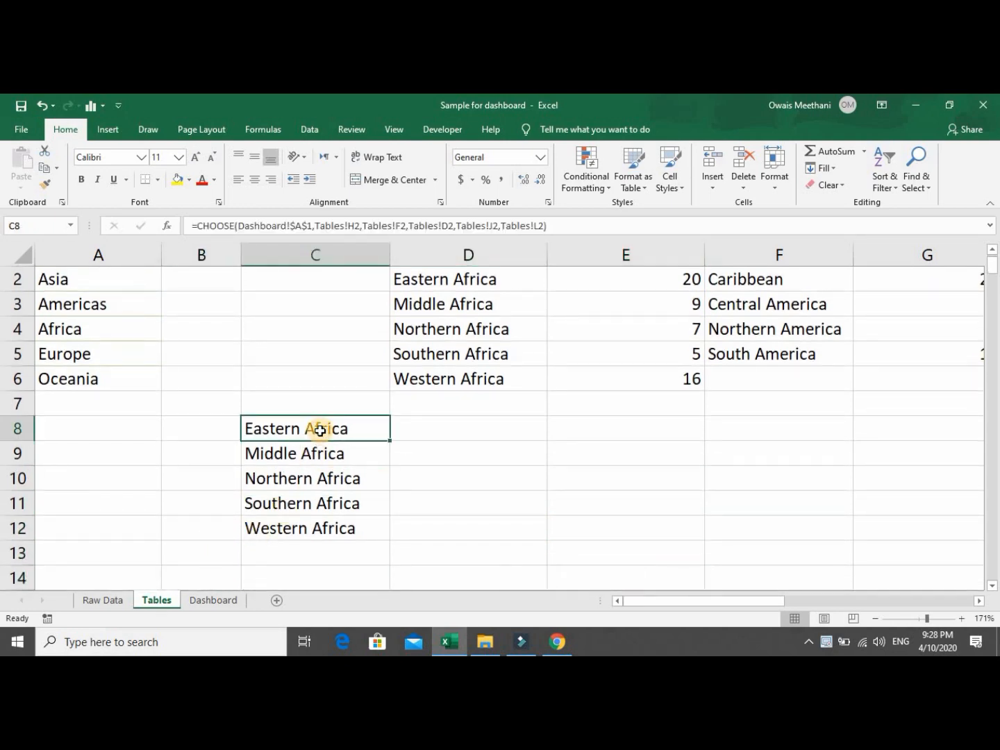
pyautogui.press('Down')
pyautogui.press('Down')
pyautogui.press('Down')
pyautogui.press('Down')
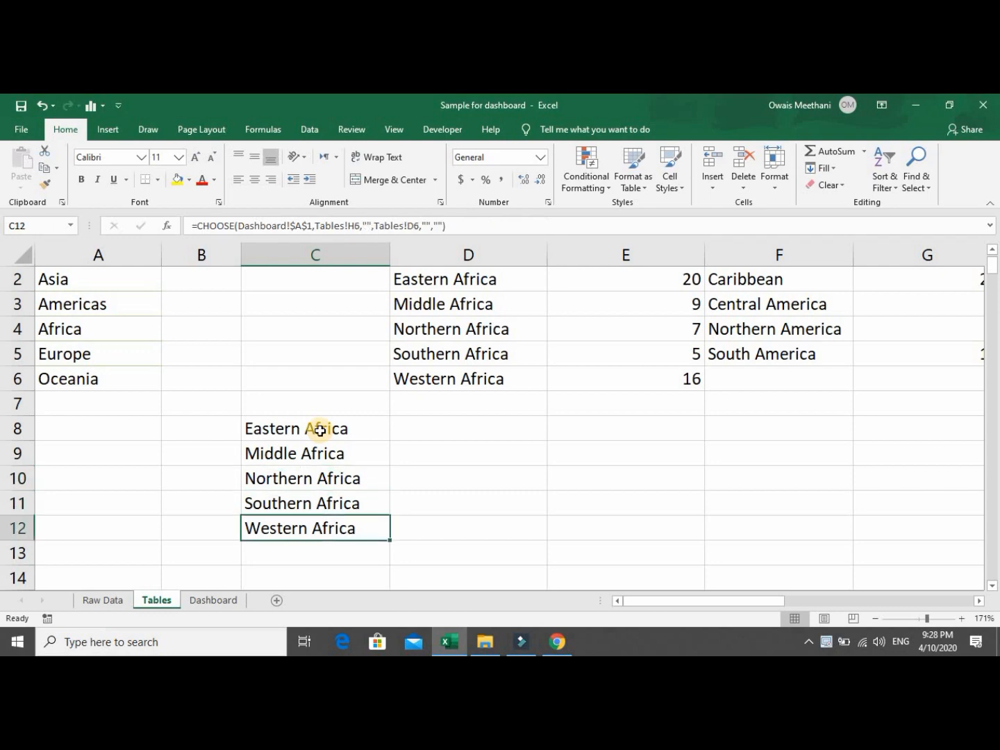
pyautogui.press('Down')
pyautogui.press('Down')
pyautogui.press('Down')
pyautogui.press('Up')
pyautogui.press('Up')
pyautogui.press('Up')
pyautogui.press('Up')
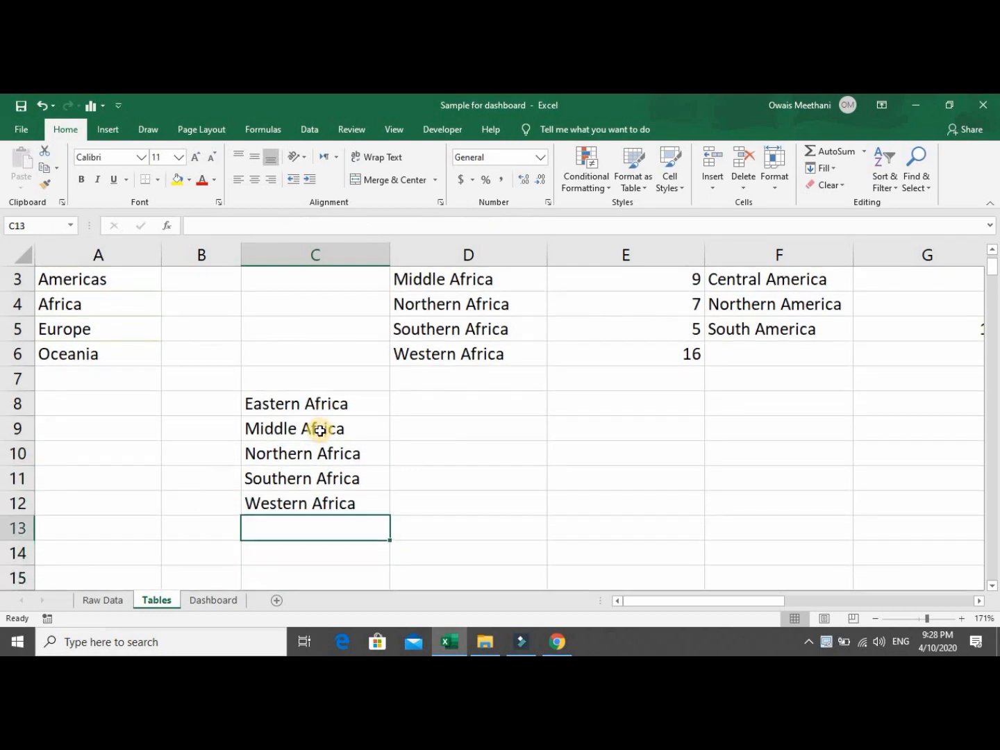
pyautogui.press('Up')
pyautogui.press('Up')
pyautogui.press('Up')
pyautogui.press('Down')
pyautogui.press('Down')
pyautogui.press('Down')
pyautogui.press('Down')
pyautogui.press('Down')
pyautogui.press('Down')
pyautogui.press('Down')
pyautogui.press('Down')
pyautogui.press('Up')
pyautogui.press('Up')
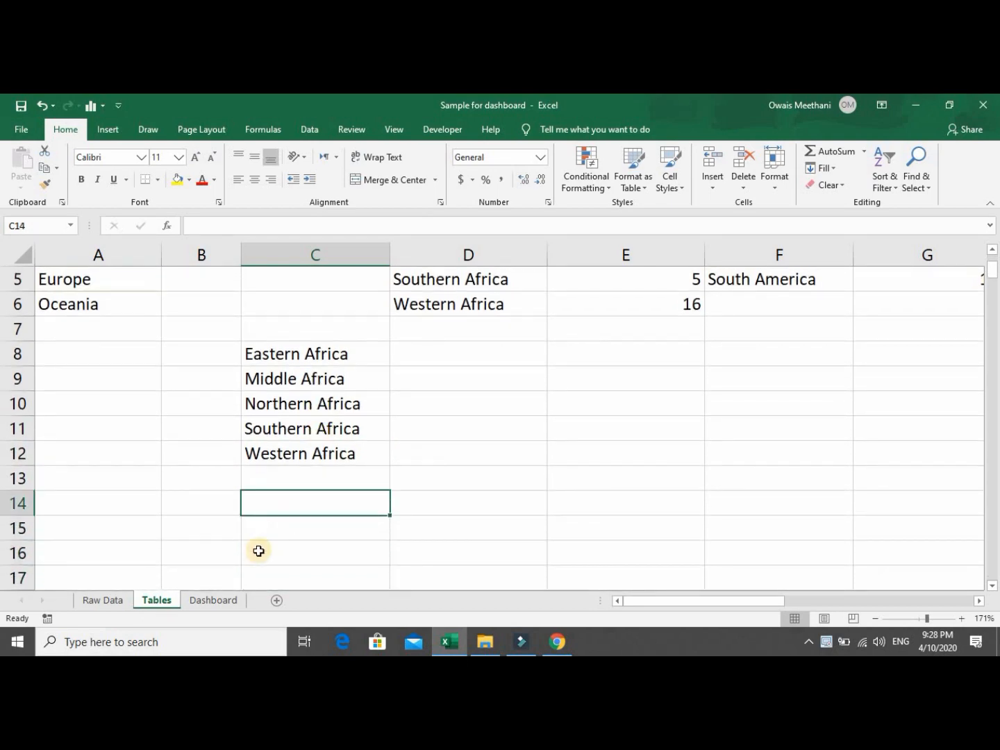
pyautogui.click(218, 599)
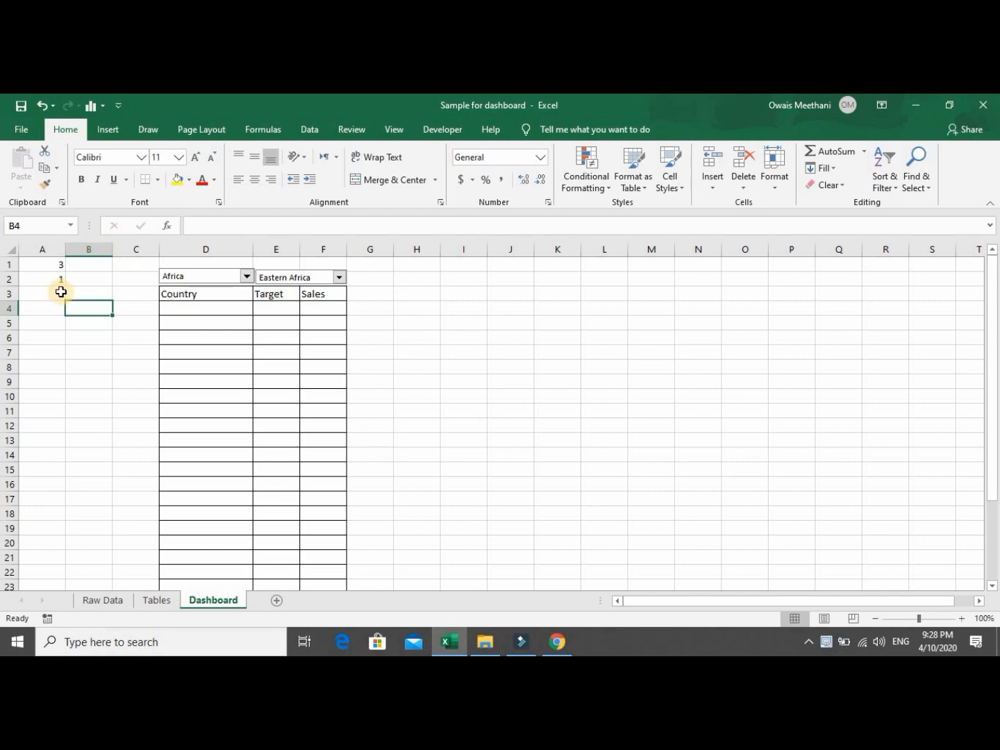
# Start a CHOOSE formula in Tables!C14 using Dashboard!A2 as the index.
pyautogui.click(154, 604)
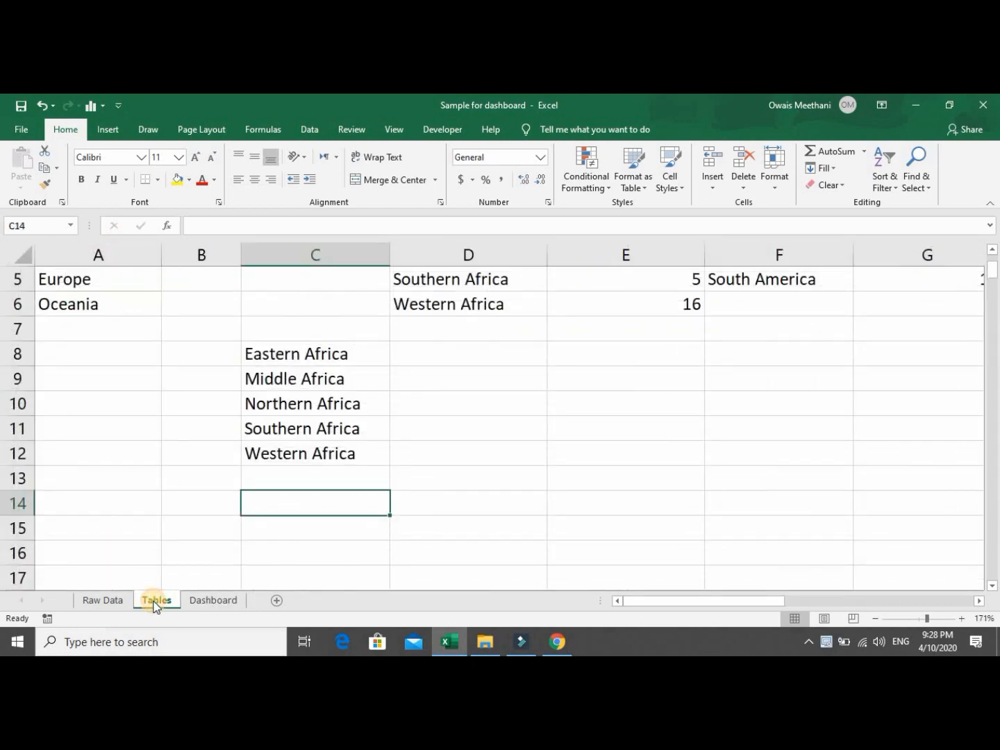
pyautogui.write('=cho')
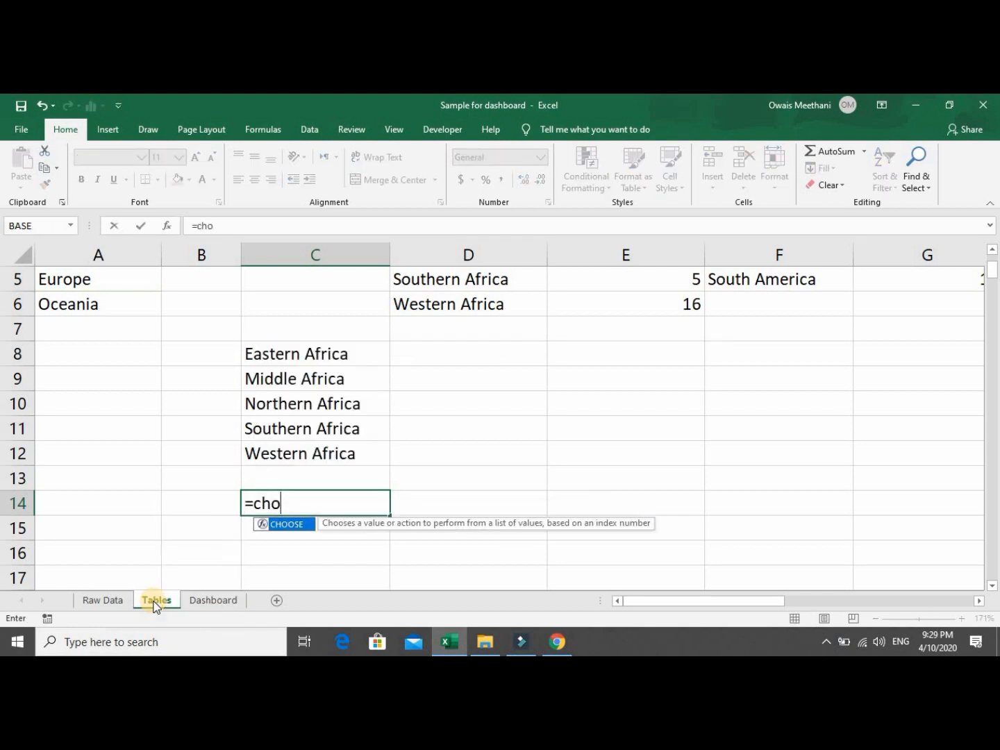
pyautogui.press('Tab')
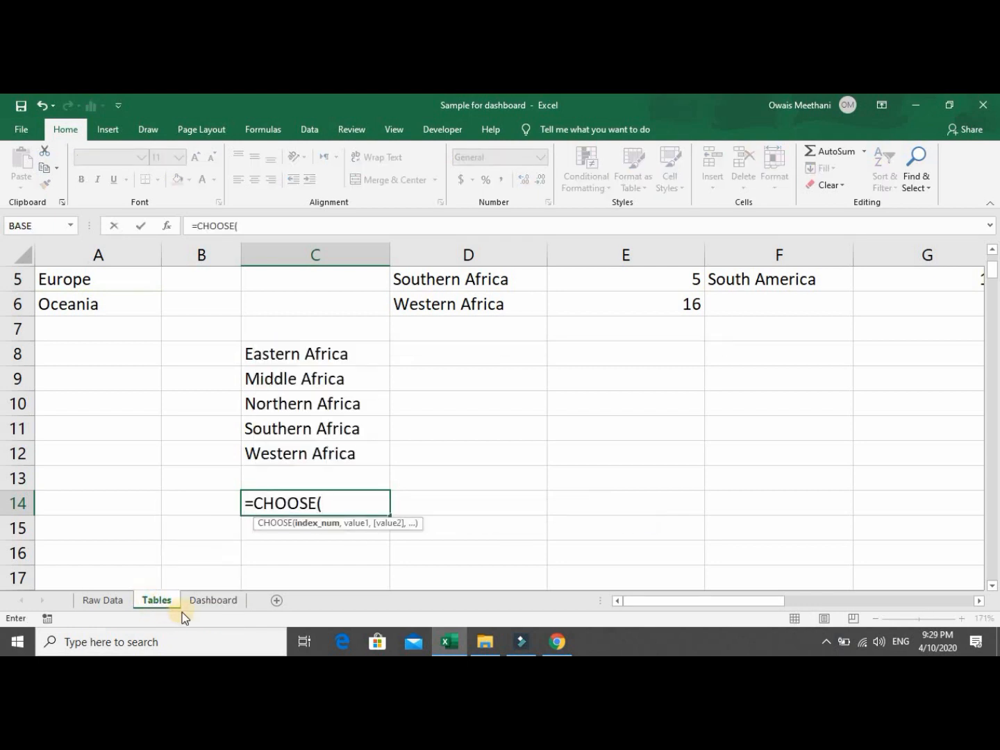
pyautogui.click(201, 602)
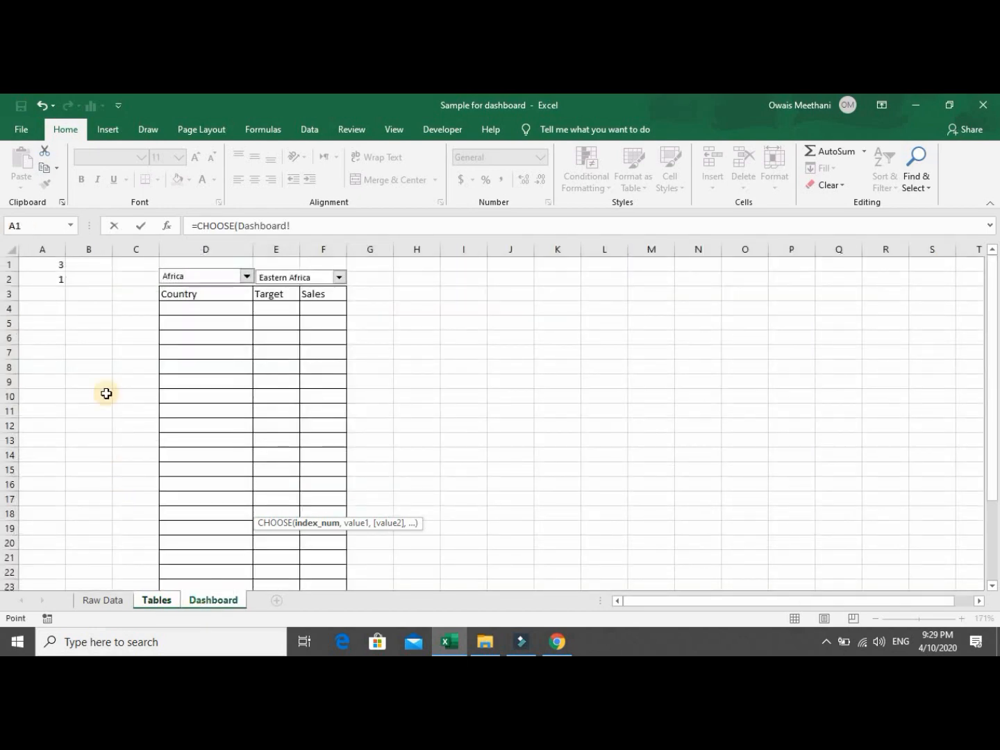
pyautogui.click(49, 279)
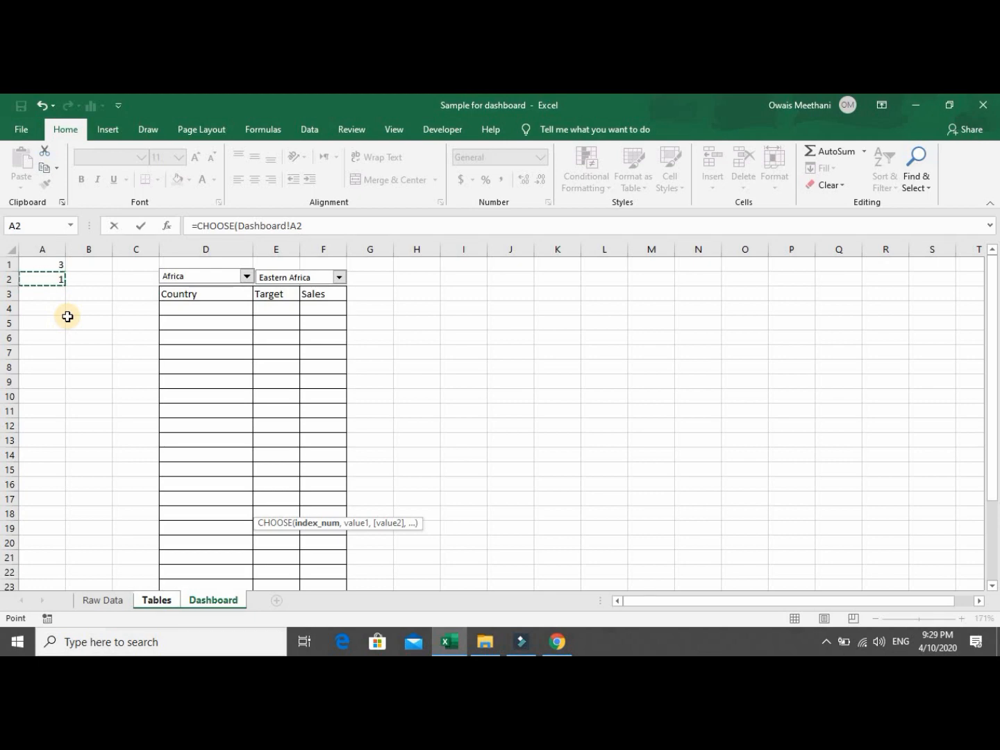
pyautogui.write(',')
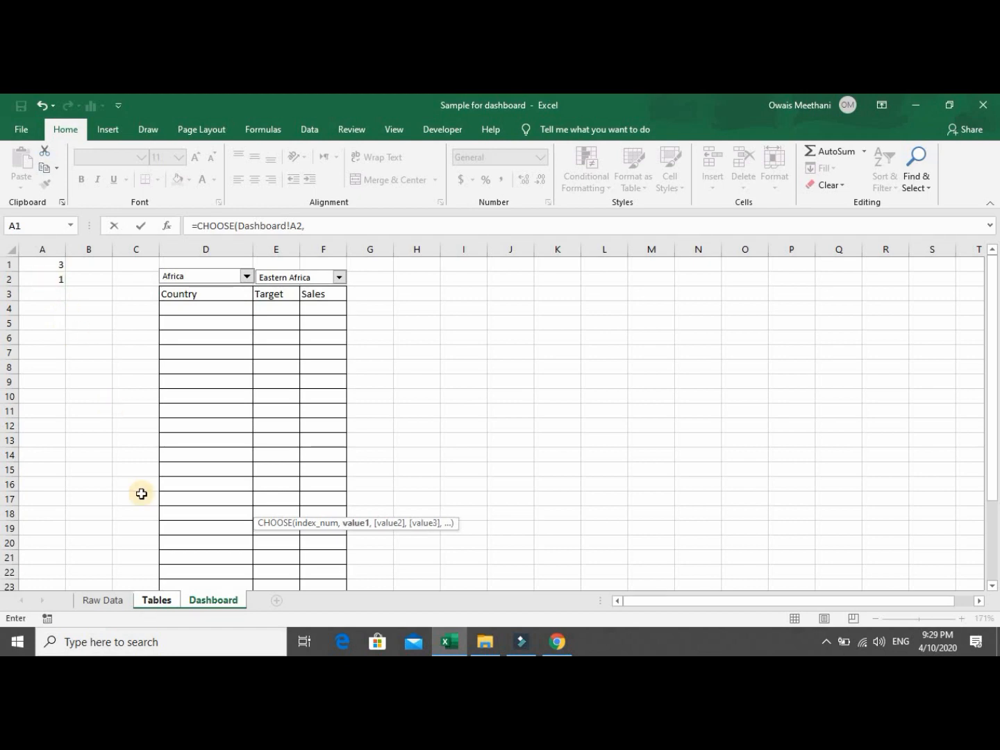
# Add Tables C8 through C12 as the five choices and commit the formula.
pyautogui.click(153, 601)
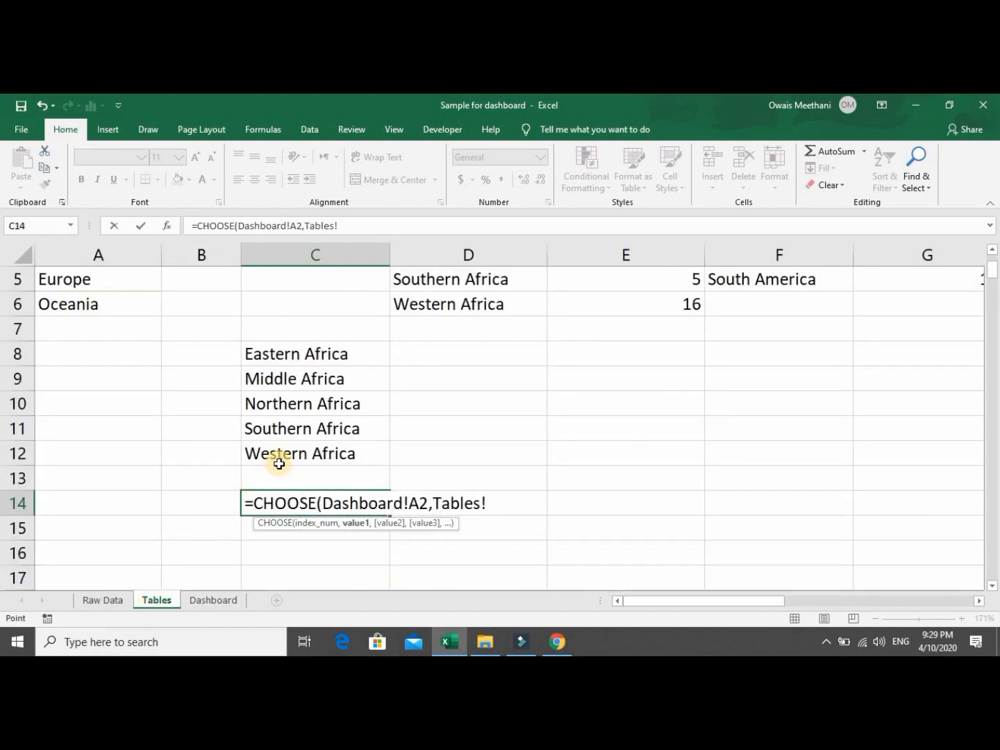
pyautogui.click(316, 358)
pyautogui.write(',')
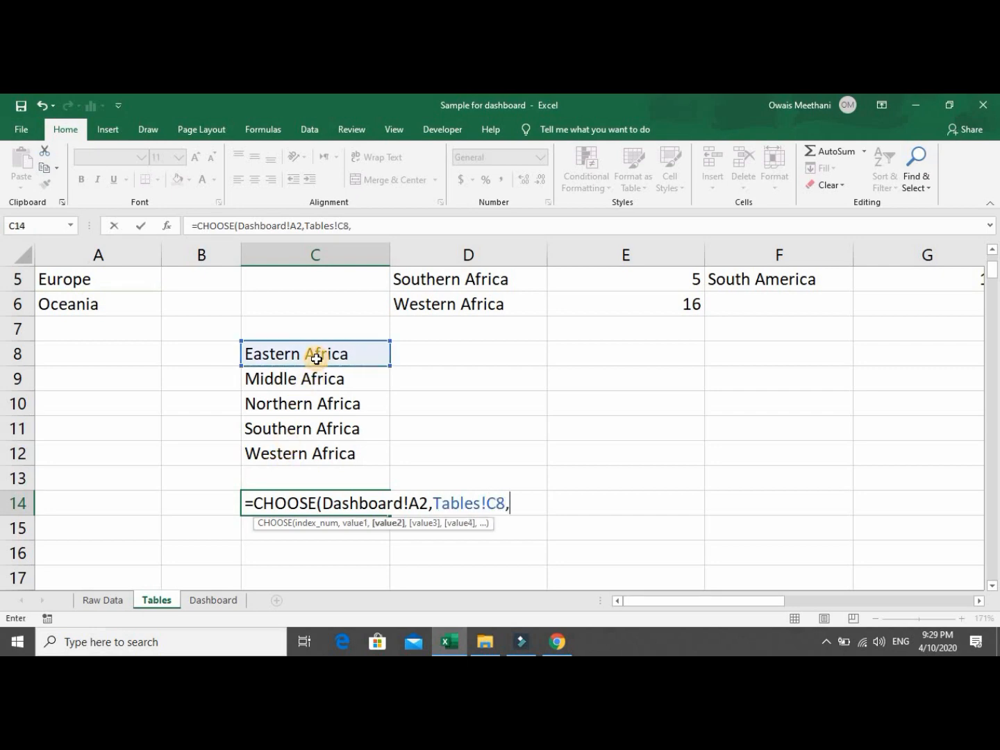
pyautogui.click(320, 383)
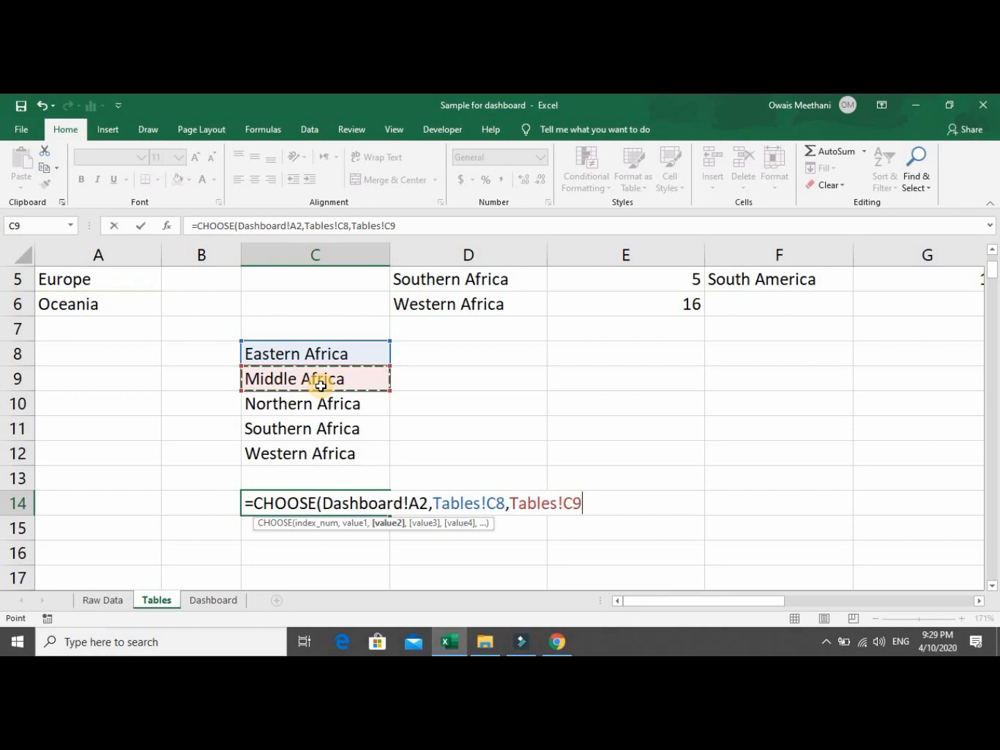
pyautogui.write(',')
pyautogui.click(323, 406)
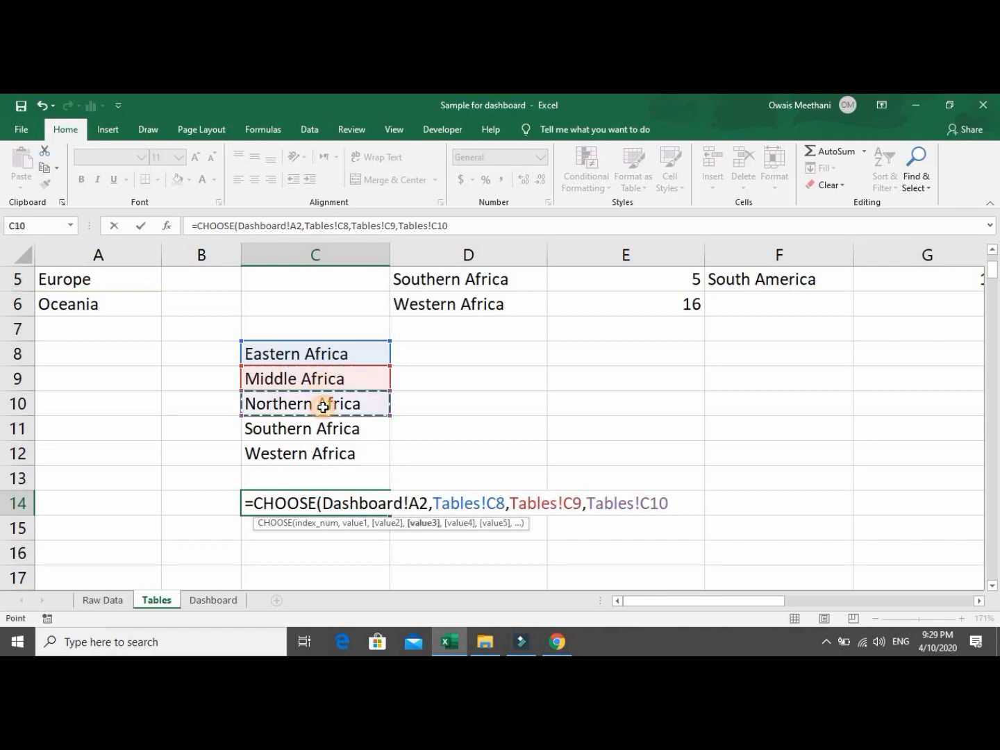
pyautogui.write(',')
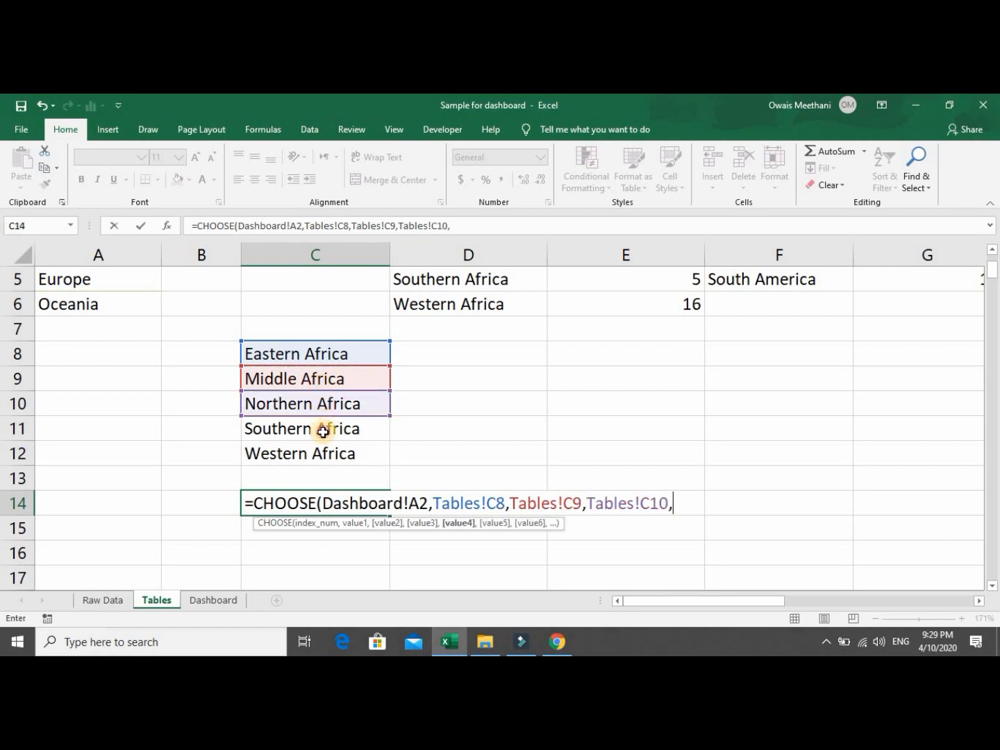
pyautogui.click(322, 431)
pyautogui.write(',')
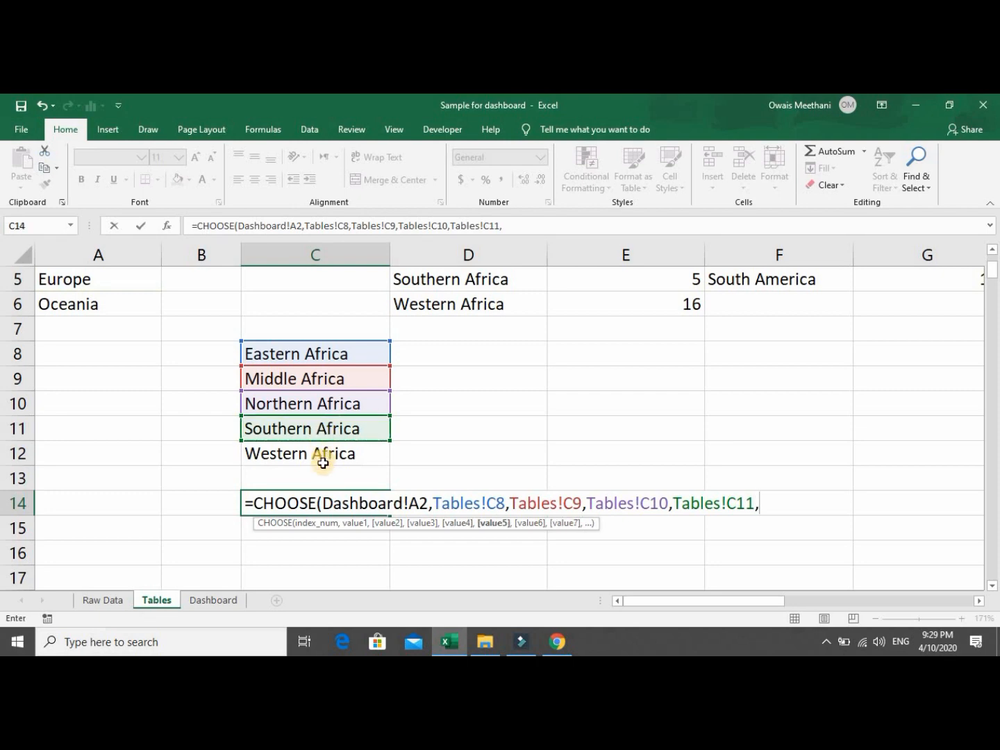
pyautogui.click(322, 463)
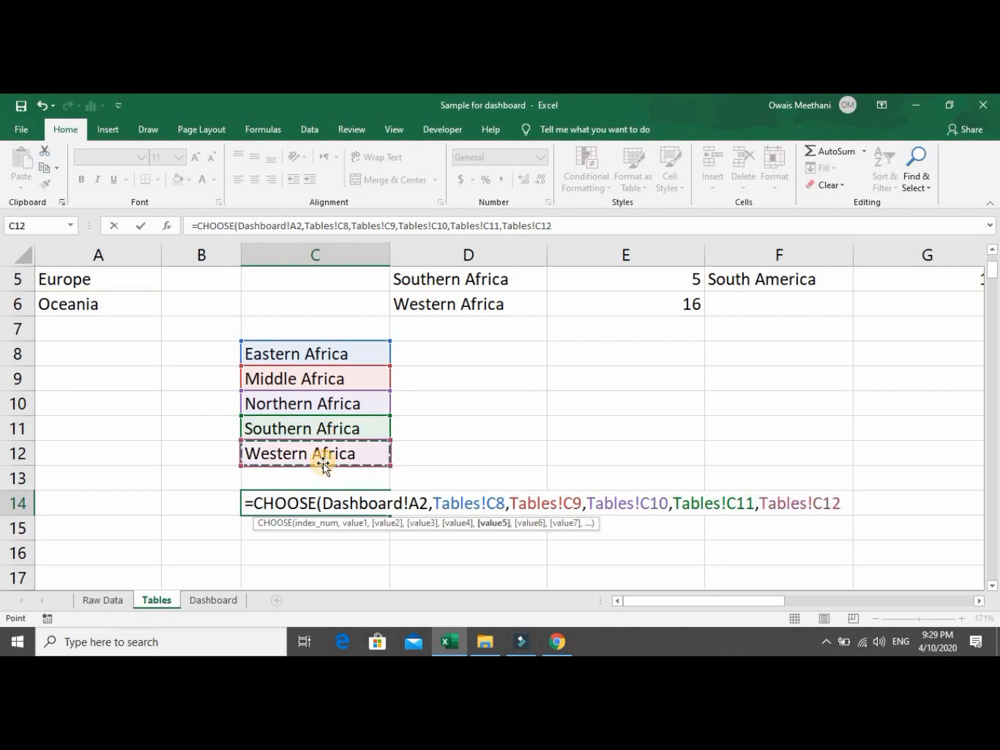
pyautogui.write(')')
pyautogui.press('Return')
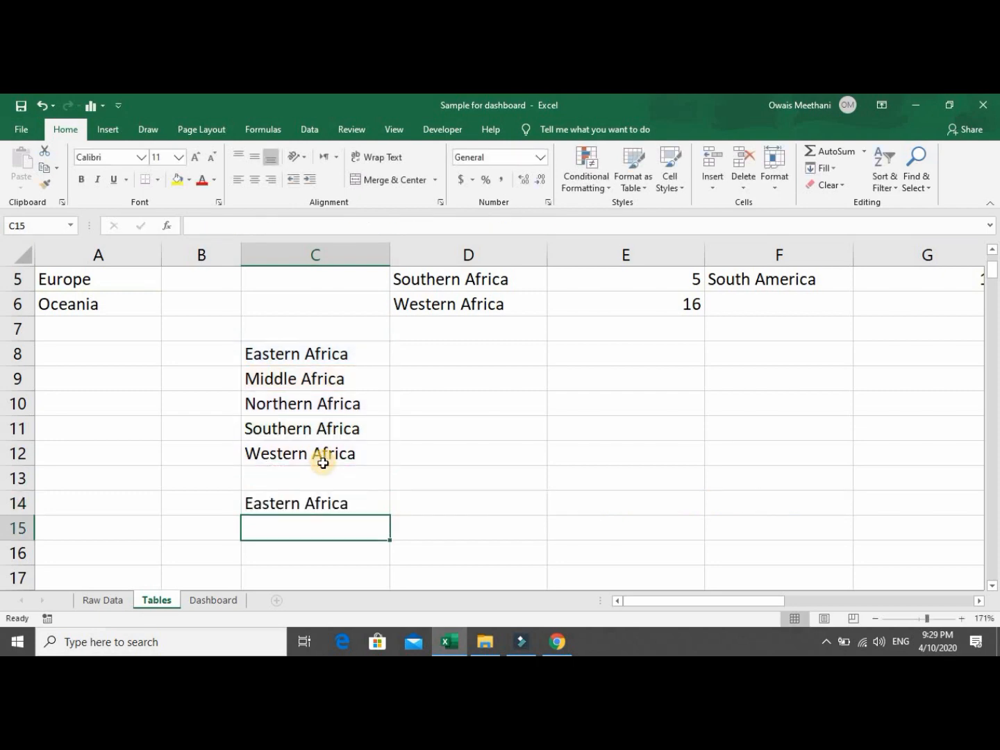
# Pick Middle Africa, then Northern Africa, checking that Tables!C14 follows each choice.
pyautogui.press('Up')
pyautogui.click(220, 602)
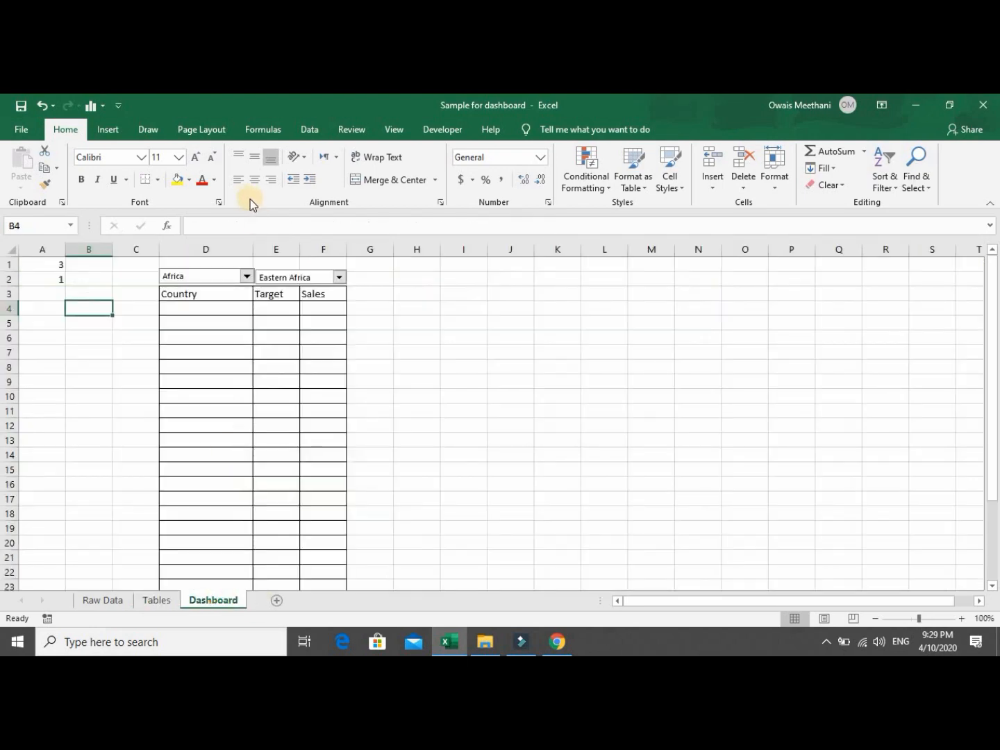
pyautogui.click(339, 278)
pyautogui.click(334, 298)
pyautogui.click(166, 600)
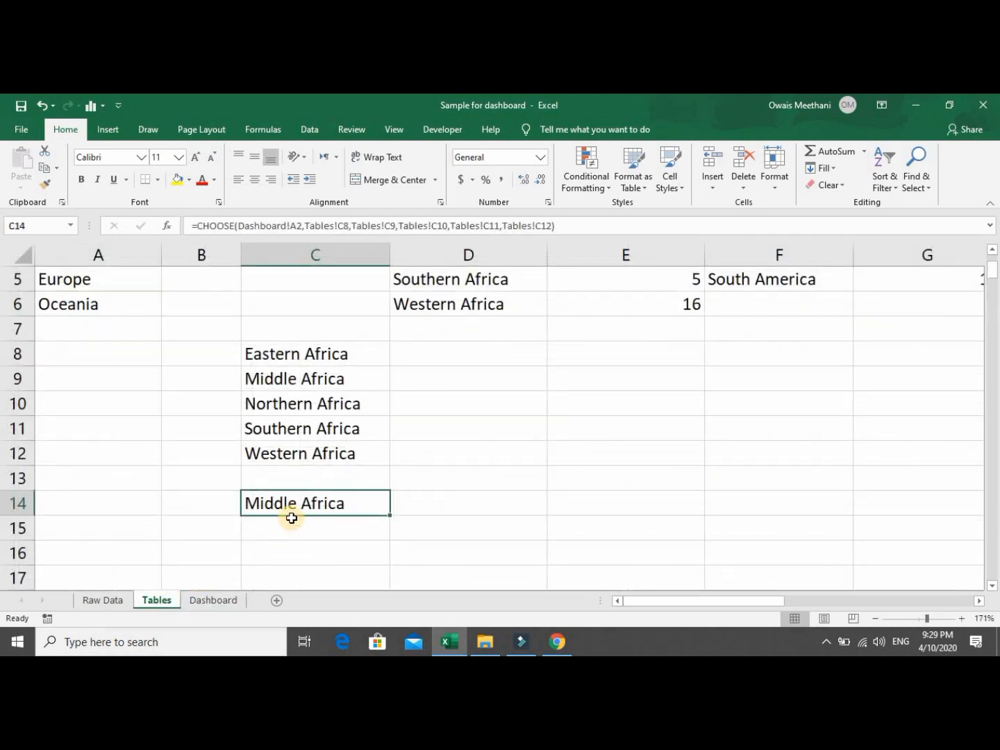
pyautogui.click(217, 600)
pyautogui.click(341, 278)
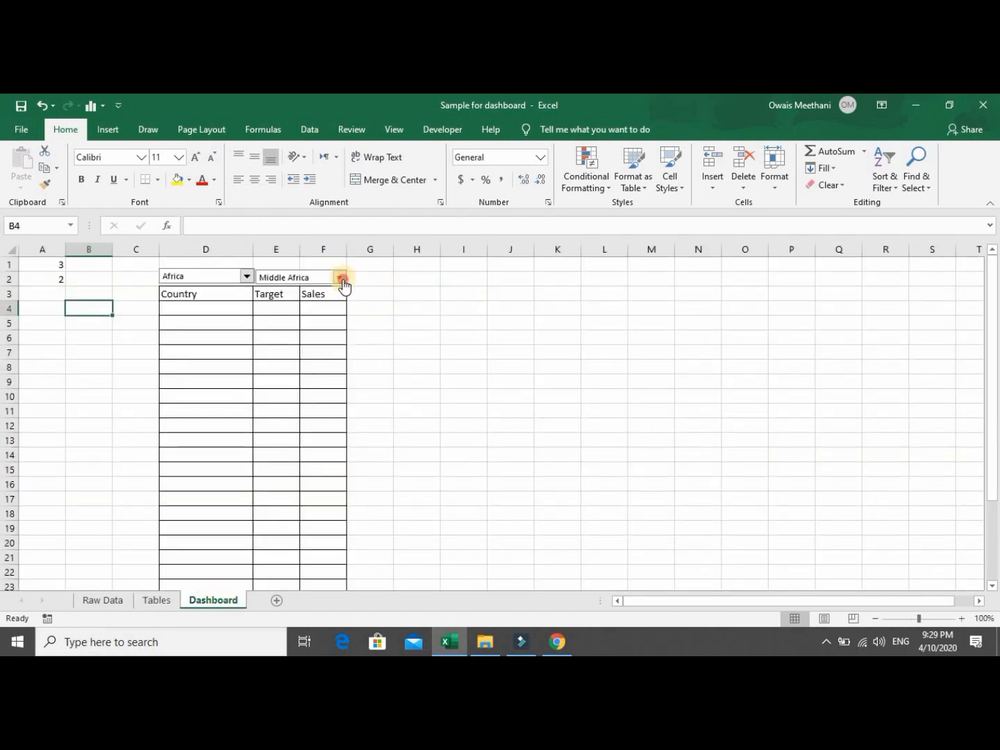
pyautogui.click(338, 309)
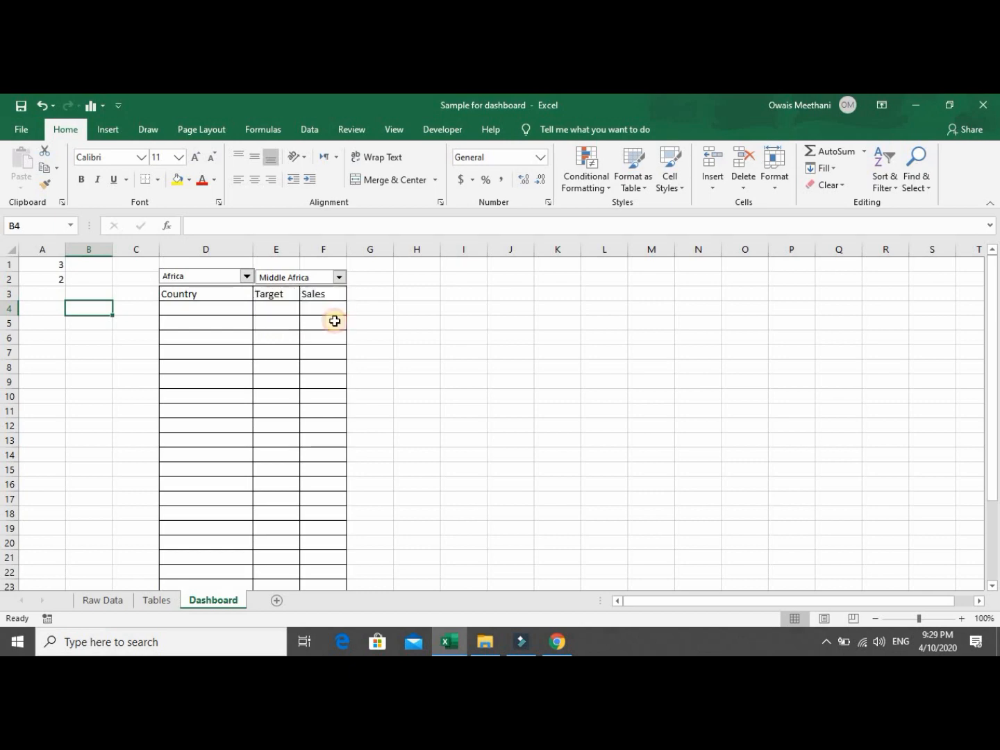
pyautogui.click(172, 602)
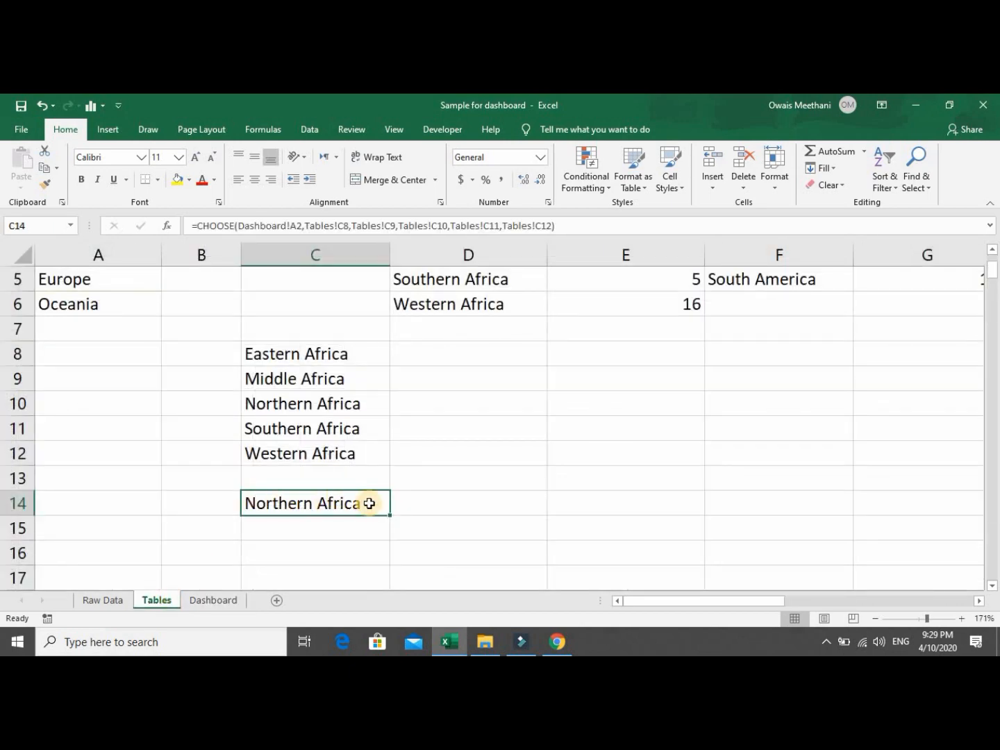
# Switch the region to Asia and confirm C14 shows South-eastern Asia.
pyautogui.click(217, 600)
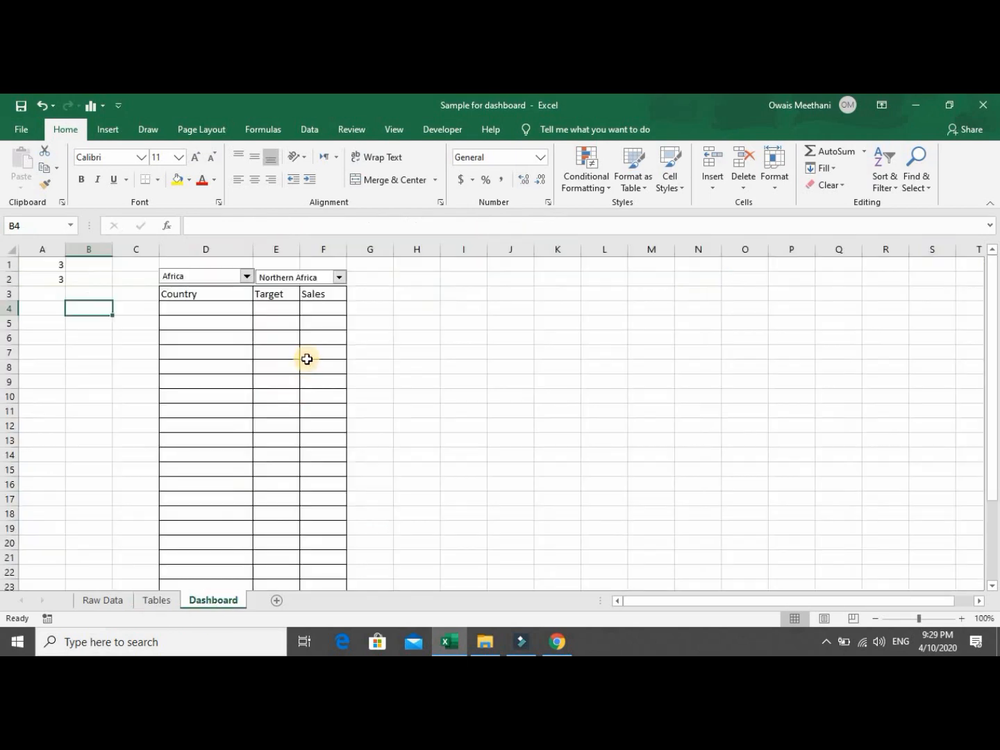
pyautogui.click(246, 276)
pyautogui.click(245, 289)
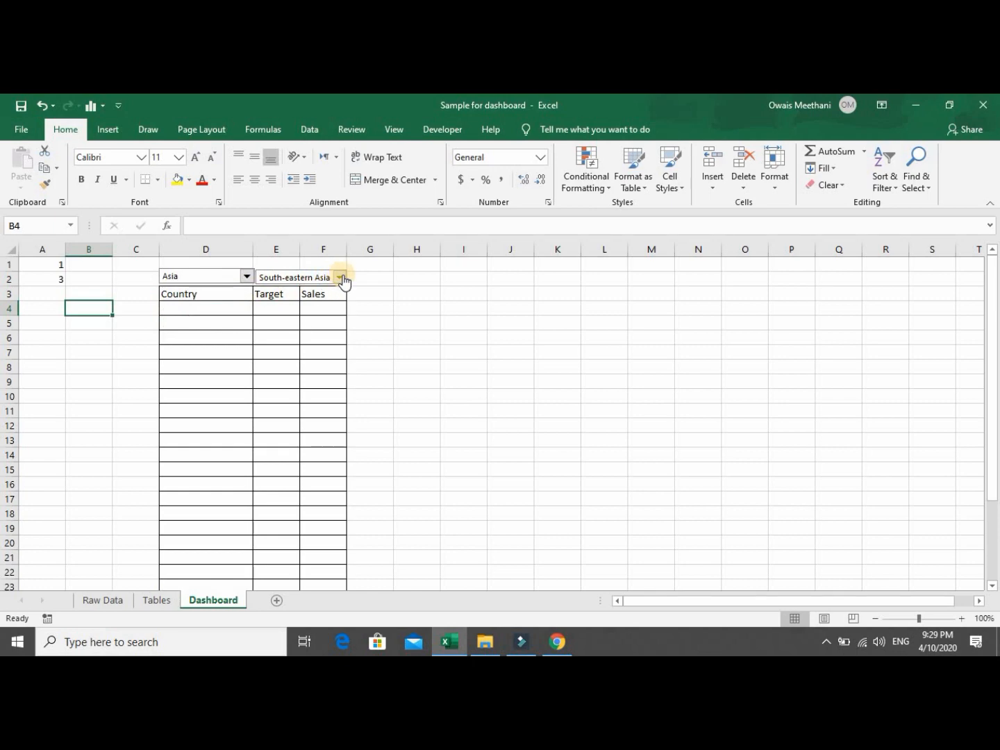
pyautogui.click(157, 600)
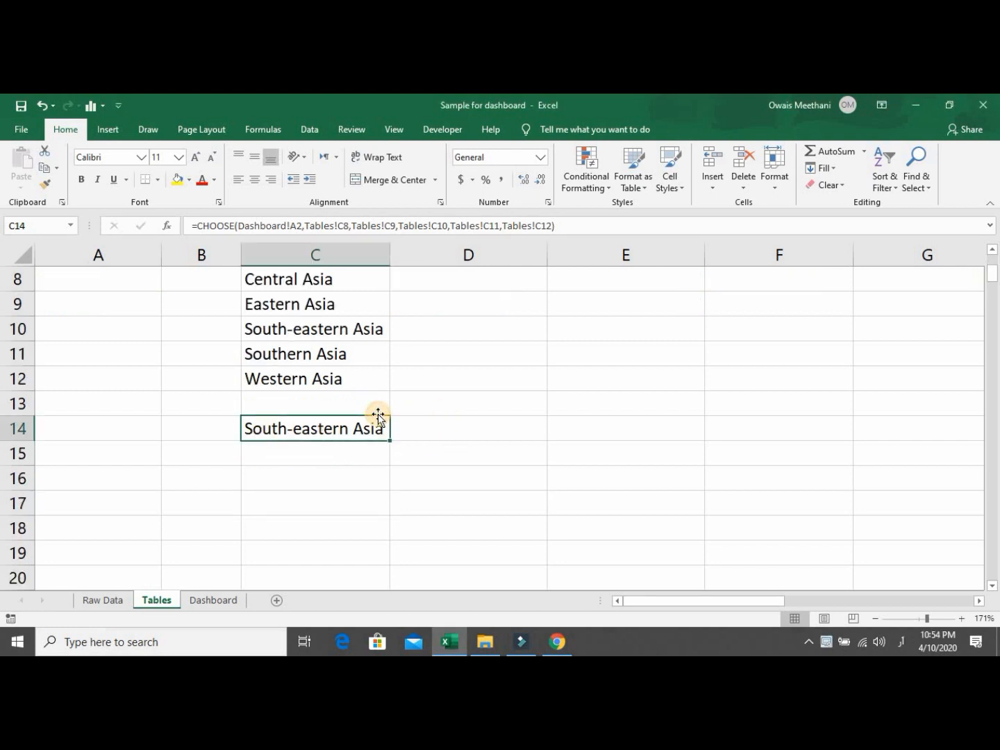
# Inspect the cells along row 14 beside the C14 result on the Tables sheet.
pyautogui.click(421, 426)
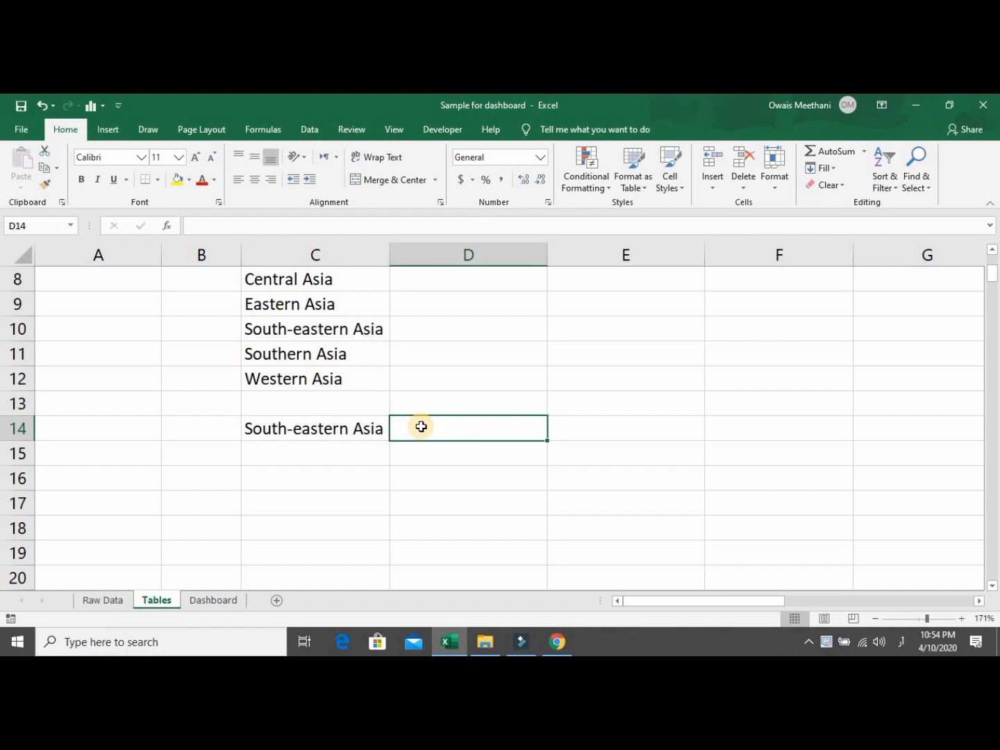
pyautogui.press('Left')
pyautogui.press('Right')
pyautogui.press('Right')
pyautogui.press('Right')
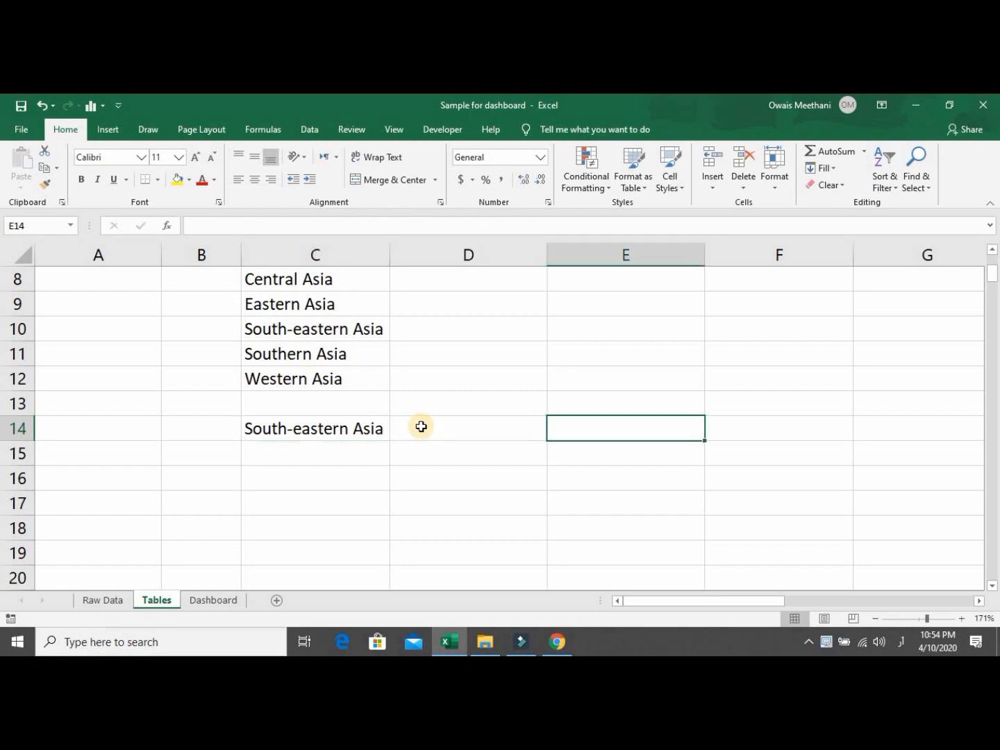
pyautogui.press('Left')
pyautogui.press('Down')
pyautogui.press('Down')
pyautogui.press('Down')
pyautogui.press('Up')
pyautogui.press('Up')
pyautogui.press('Up')
pyautogui.press('Left')
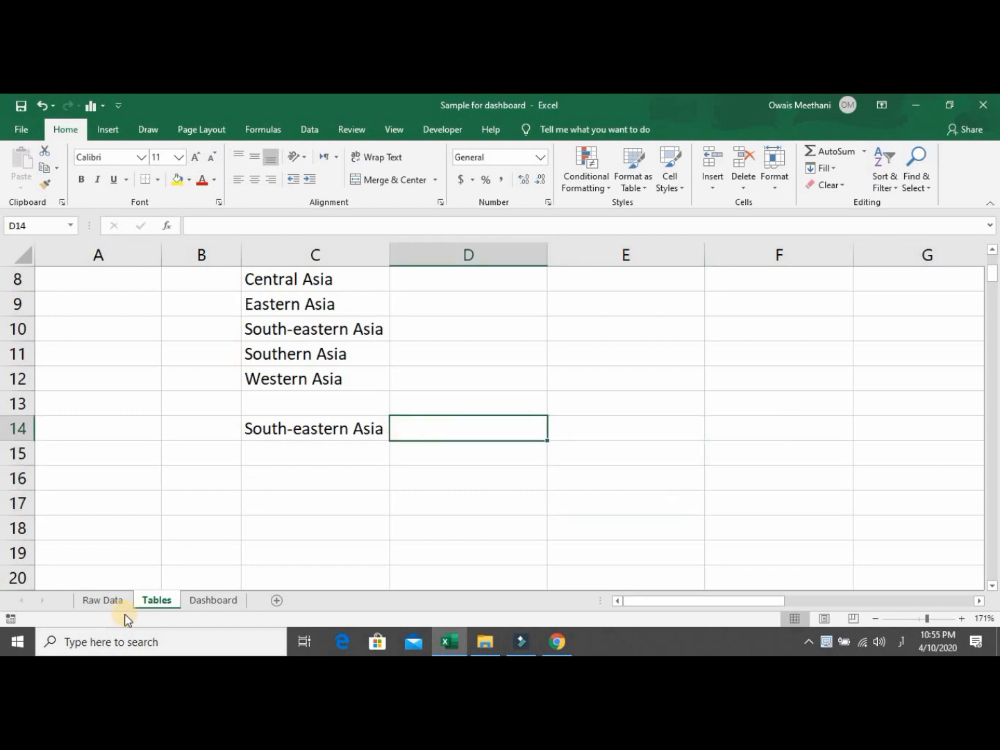
# Insert a blank column A before Region on the Raw Data sheet.
pyautogui.click(104, 599)
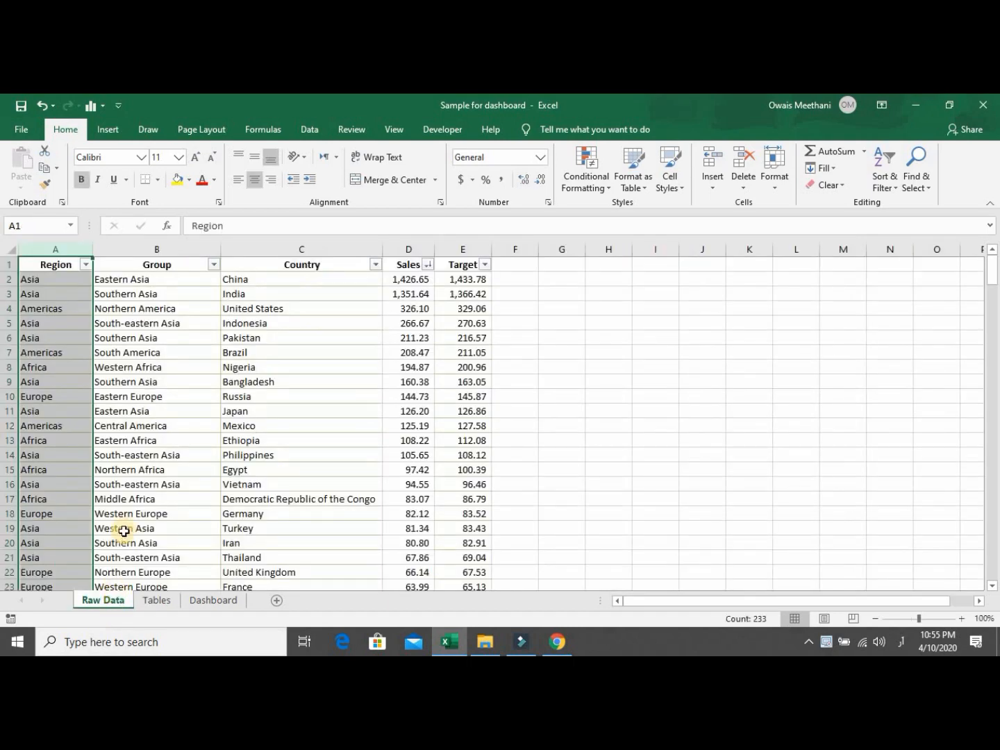
pyautogui.click(186, 442)
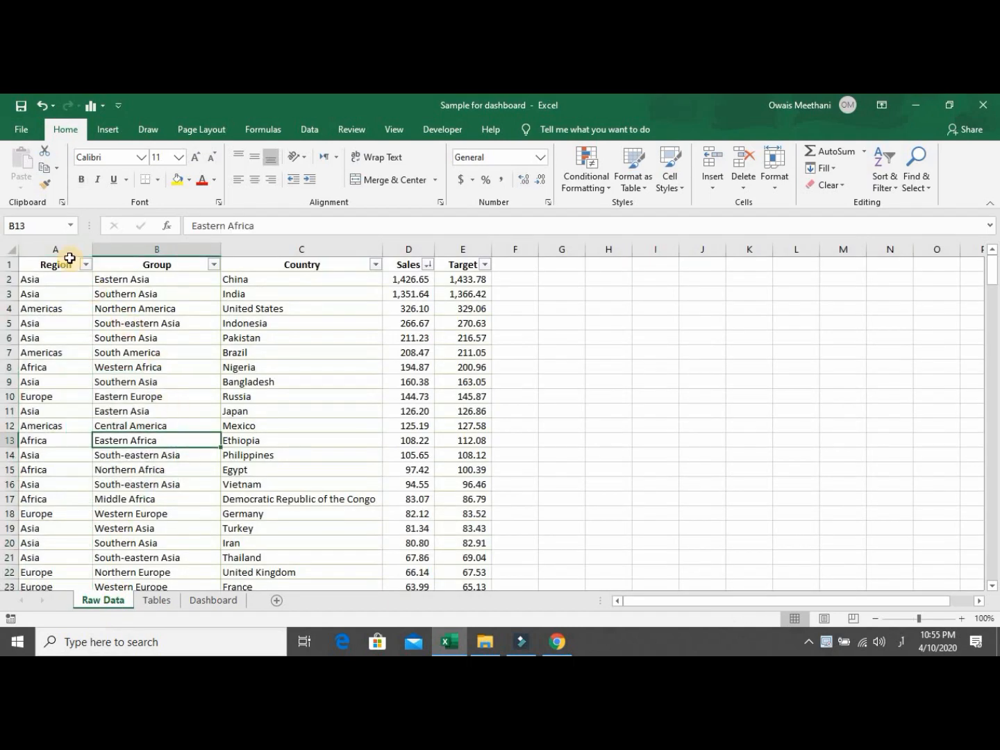
pyautogui.rightClick(66, 250)
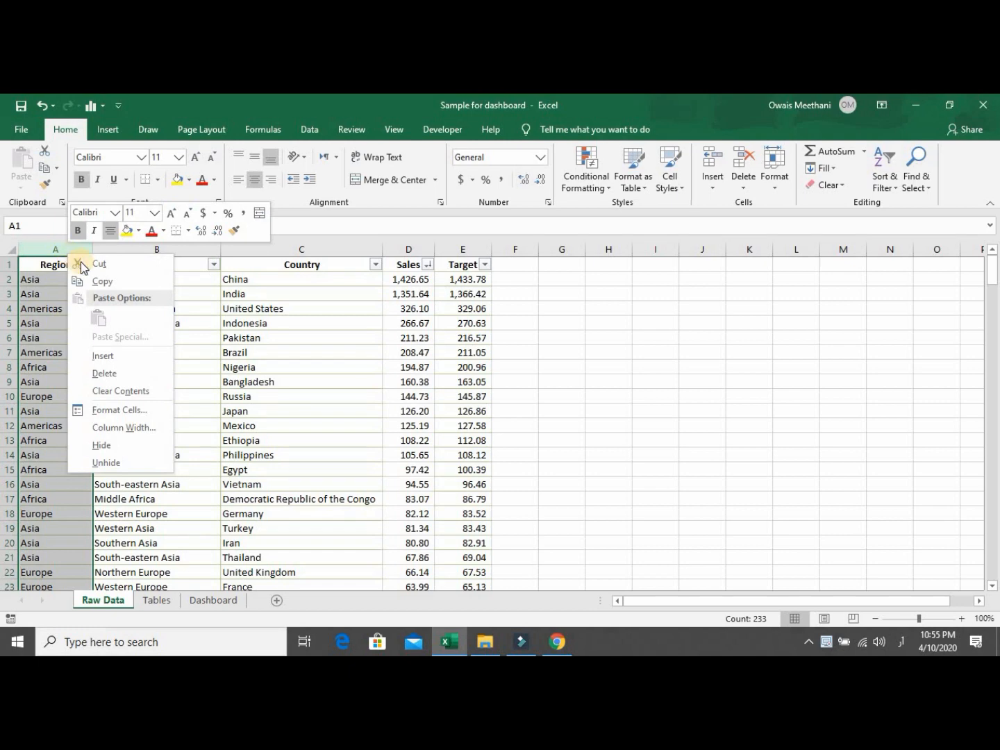
pyautogui.click(104, 356)
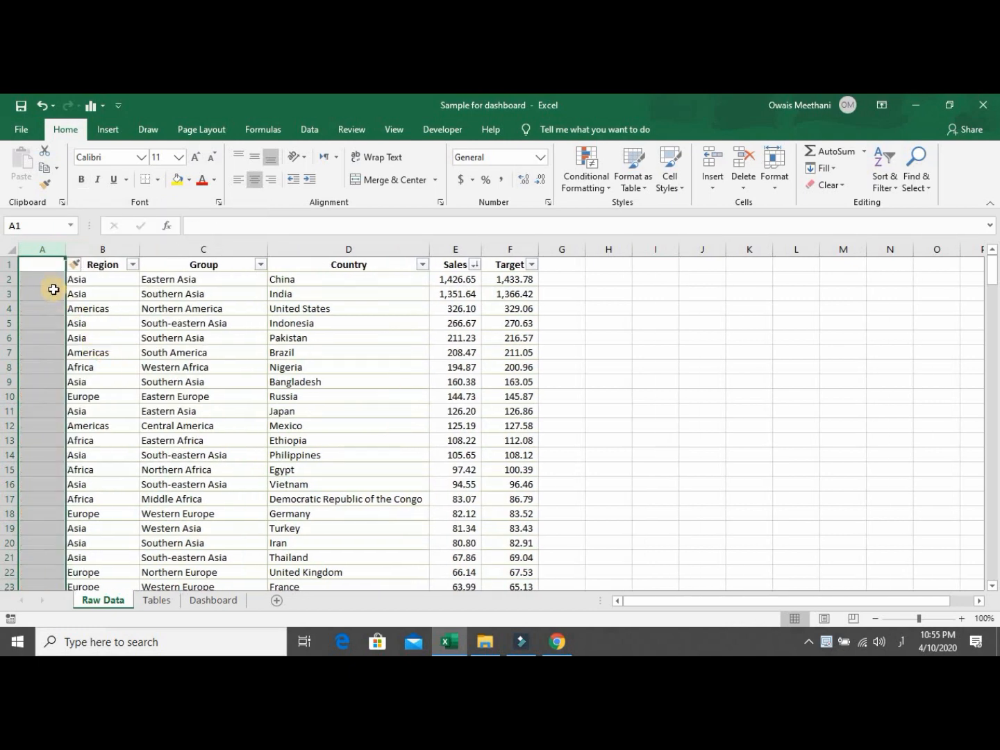
pyautogui.click(52, 281)
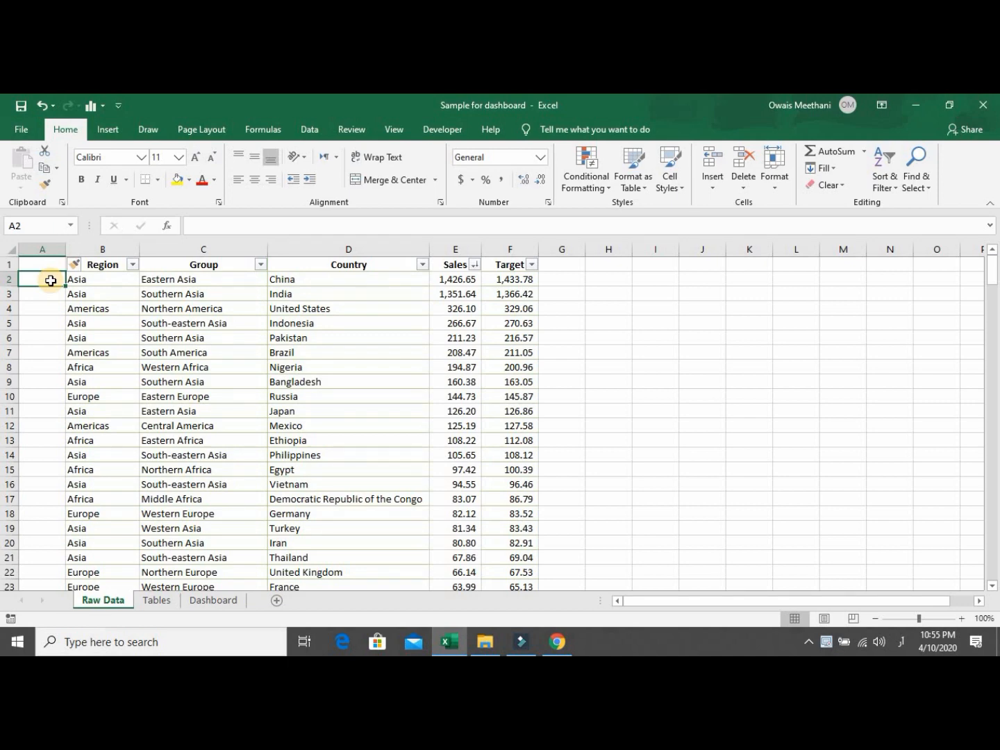
# Enter =C2&COUNTIF(C2:C2,C2) in Raw Data cell A2.
pyautogui.write('5')
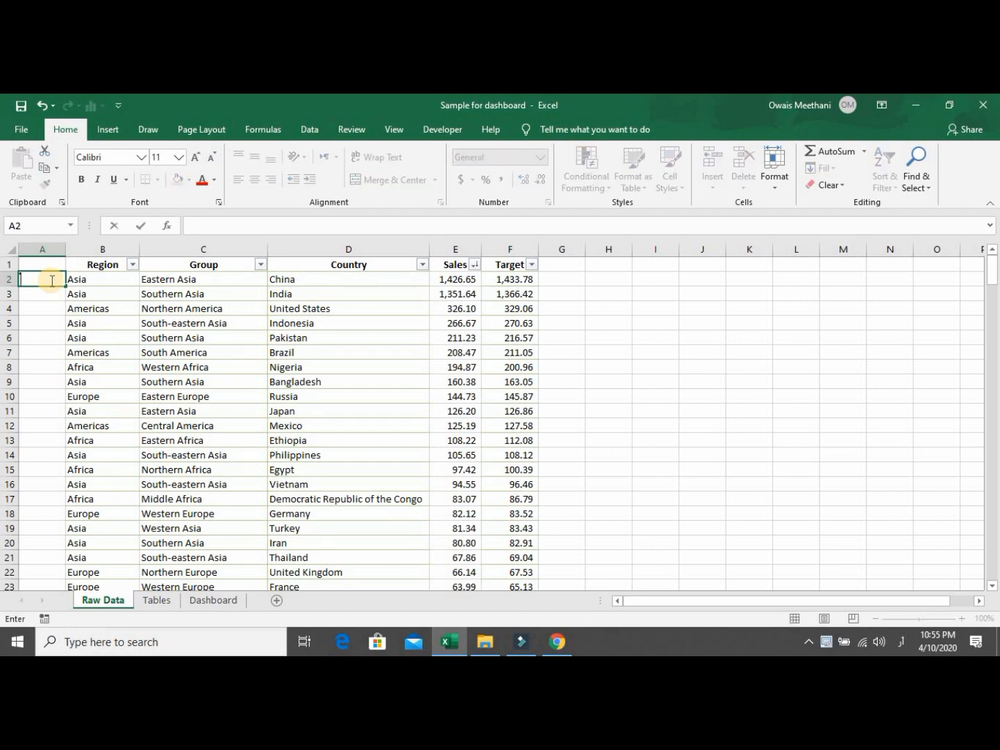
pyautogui.press('super+space')
pyautogui.write('=')
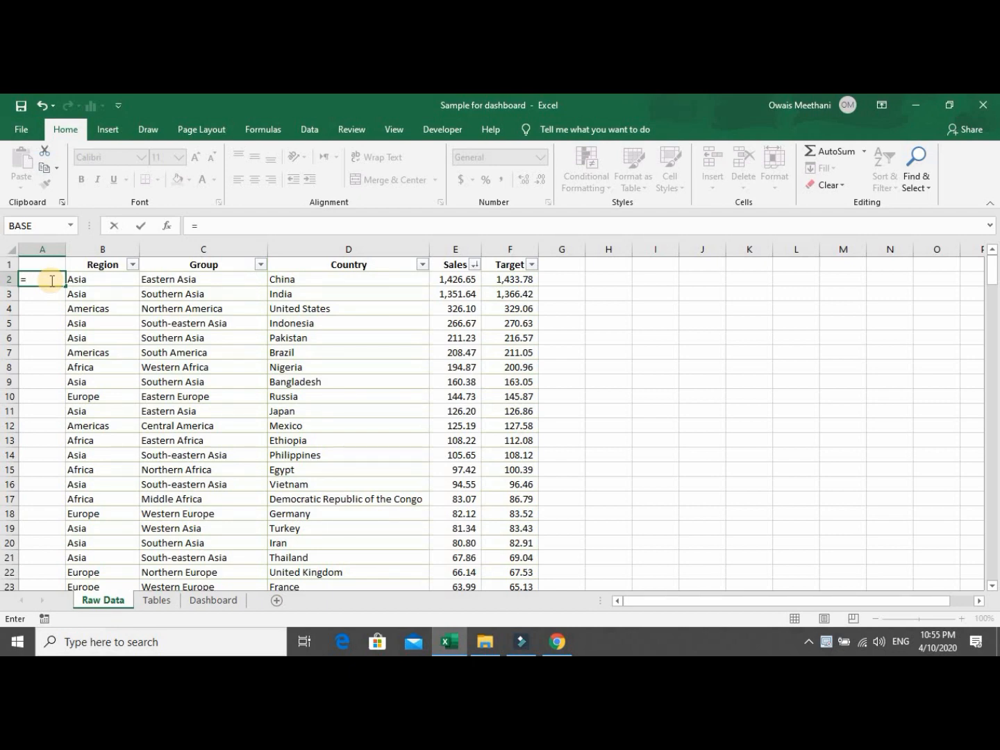
pyautogui.press('Right')
pyautogui.press('Right')
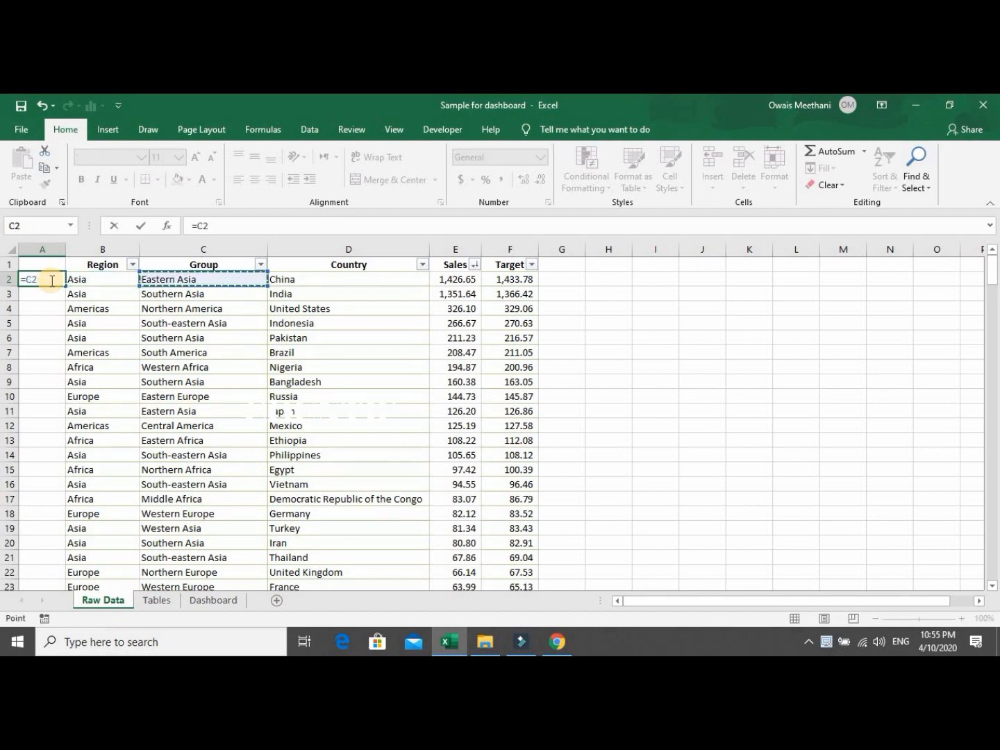
pyautogui.write('&')
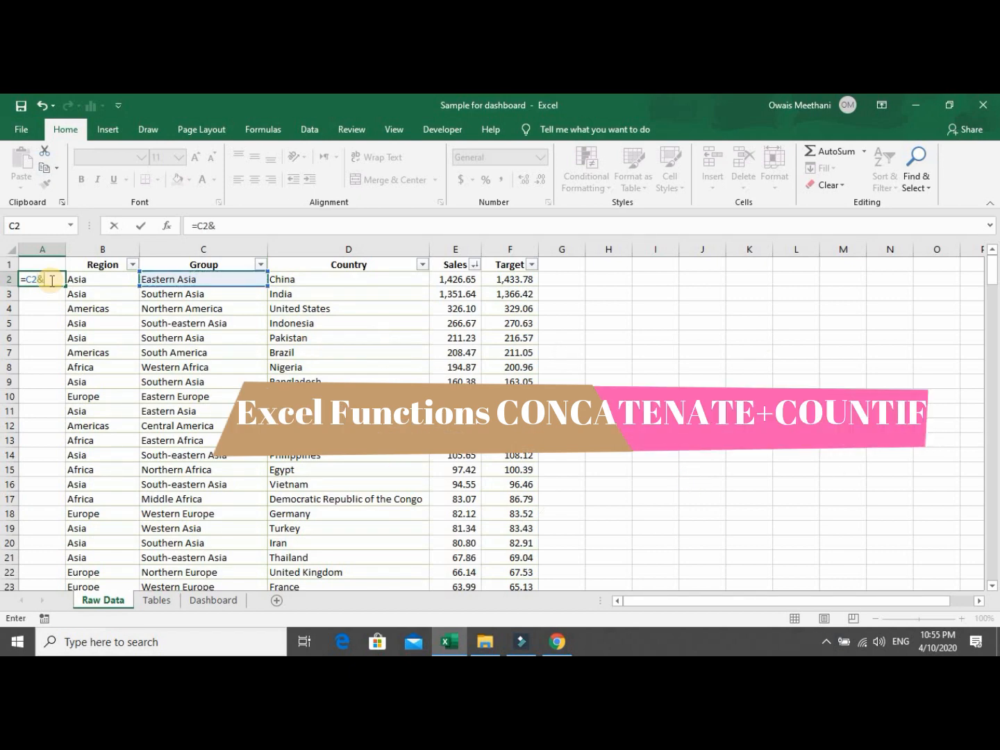
pyautogui.write('coun')
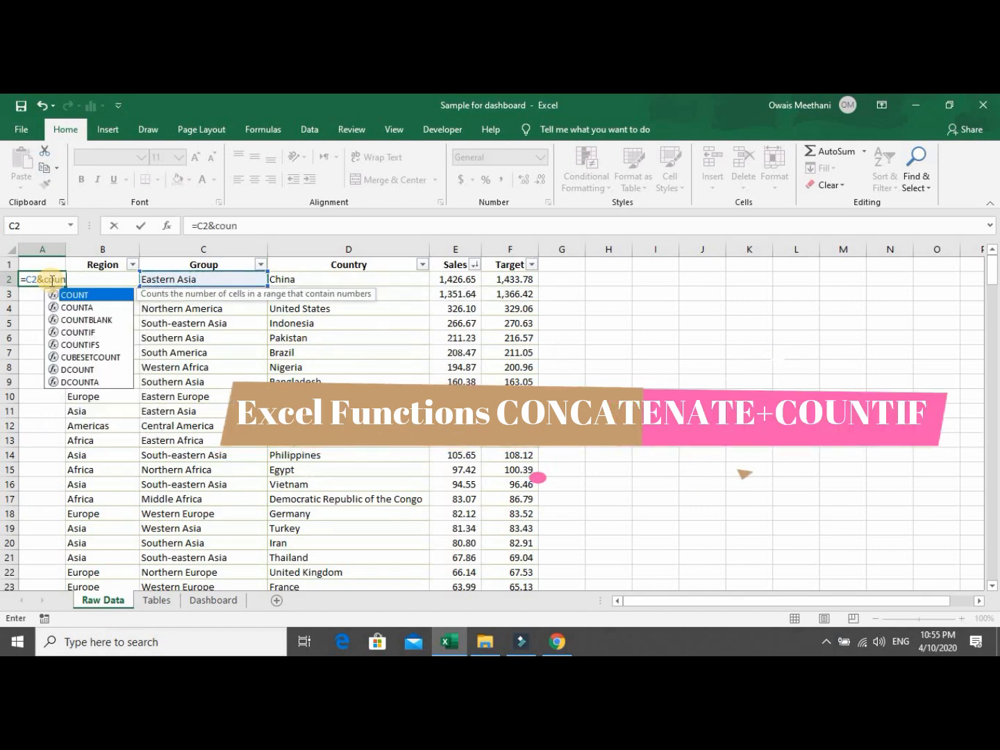
pyautogui.write('tif')
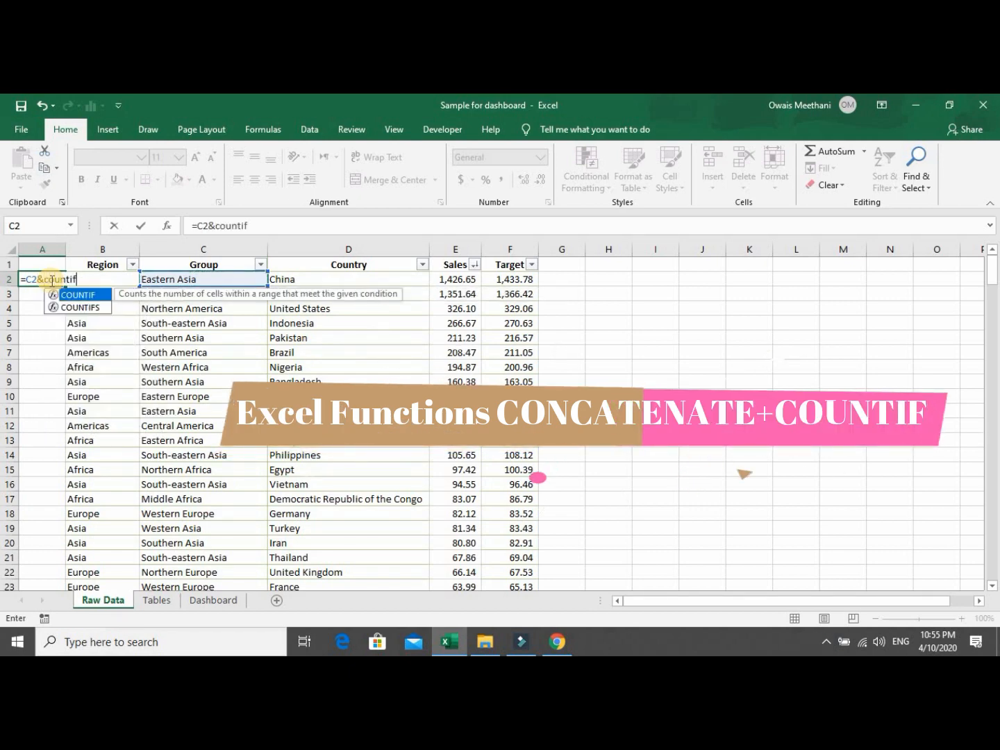
pyautogui.write('(')
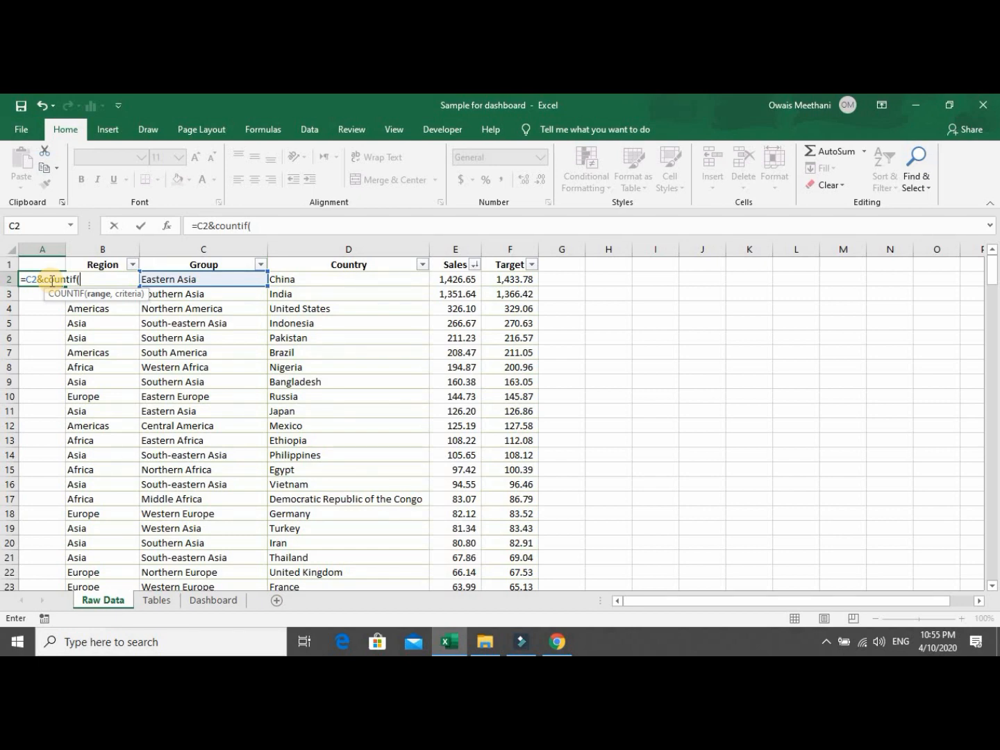
pyautogui.press('Right')
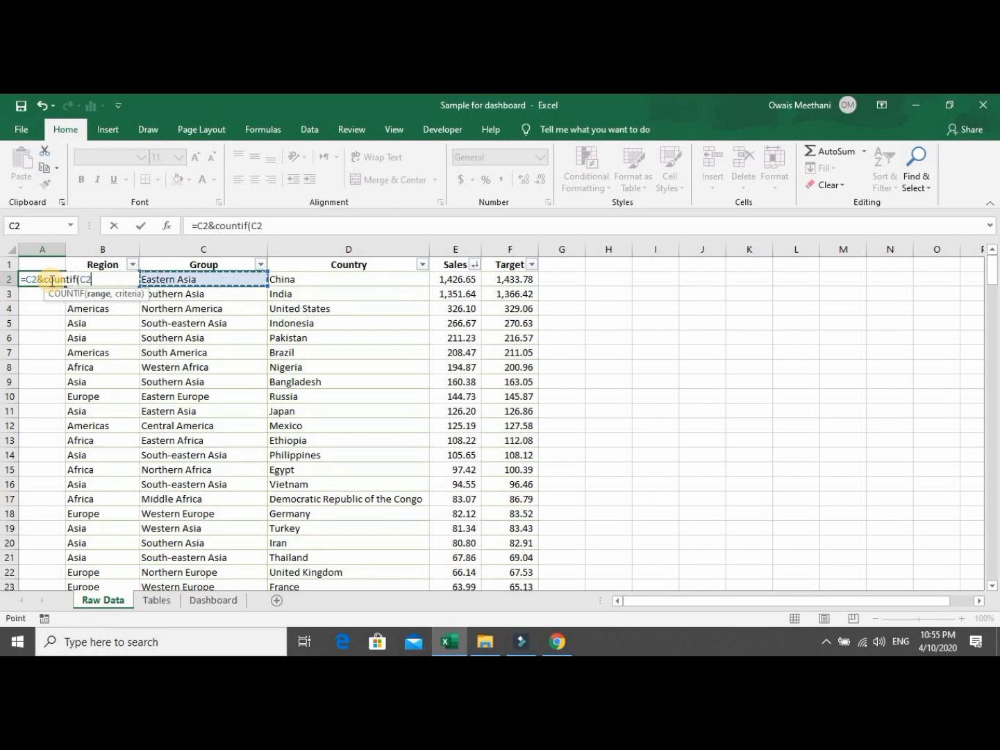
pyautogui.press('F8')
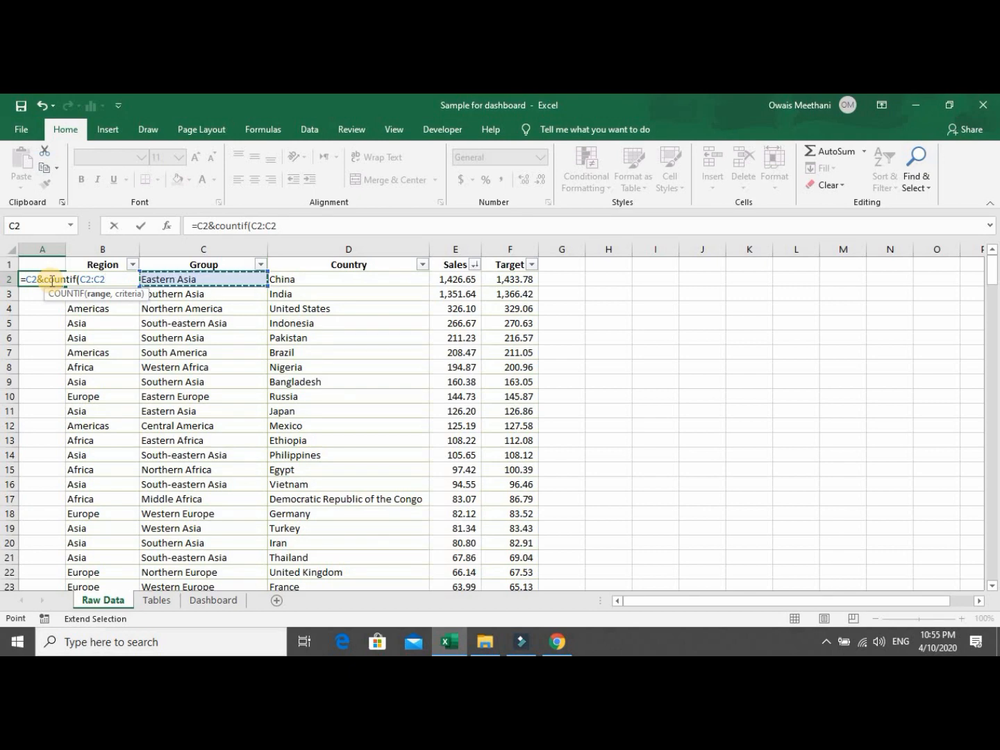
pyautogui.write(',')
pyautogui.press('Right')
pyautogui.press('Right')
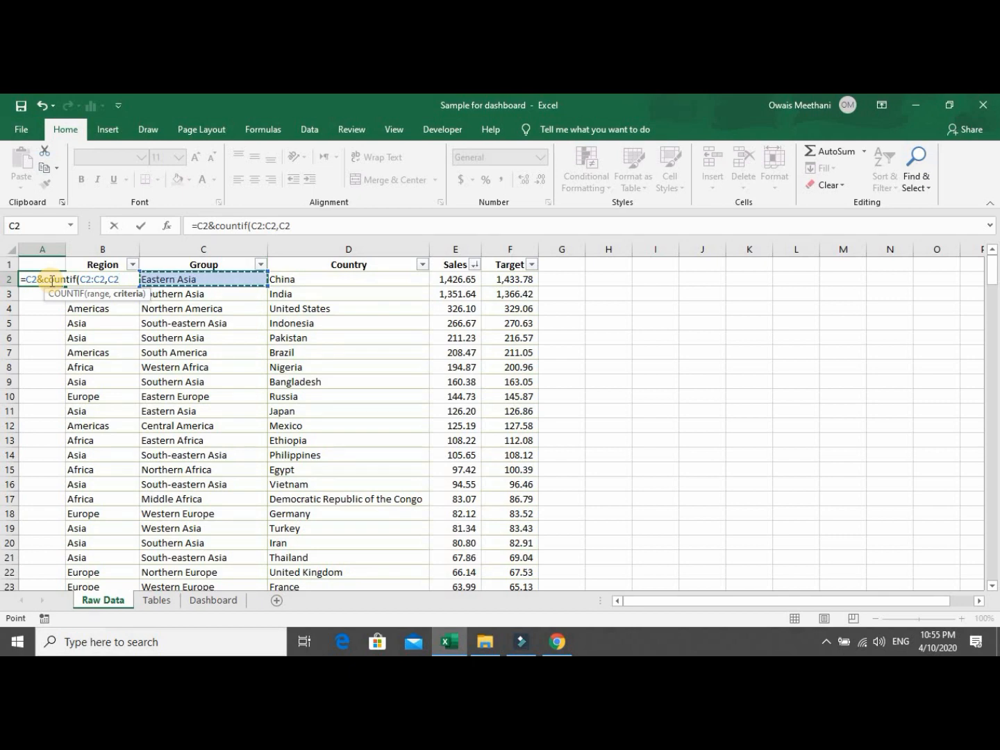
pyautogui.write(')')
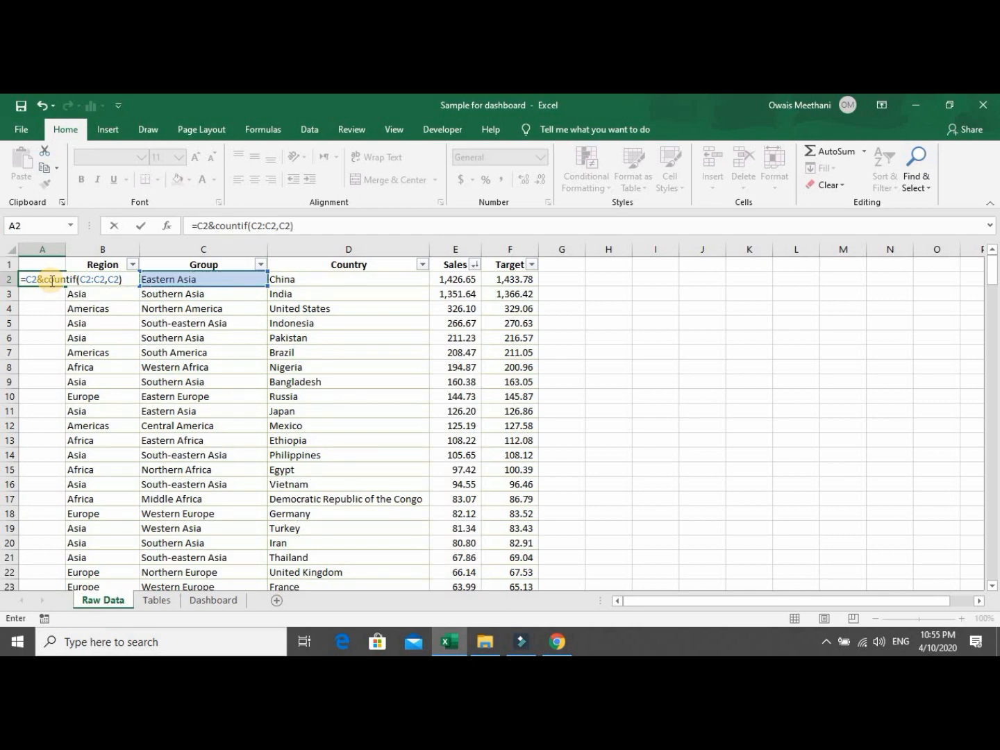
pyautogui.hotkey('ctrl', 'Return')
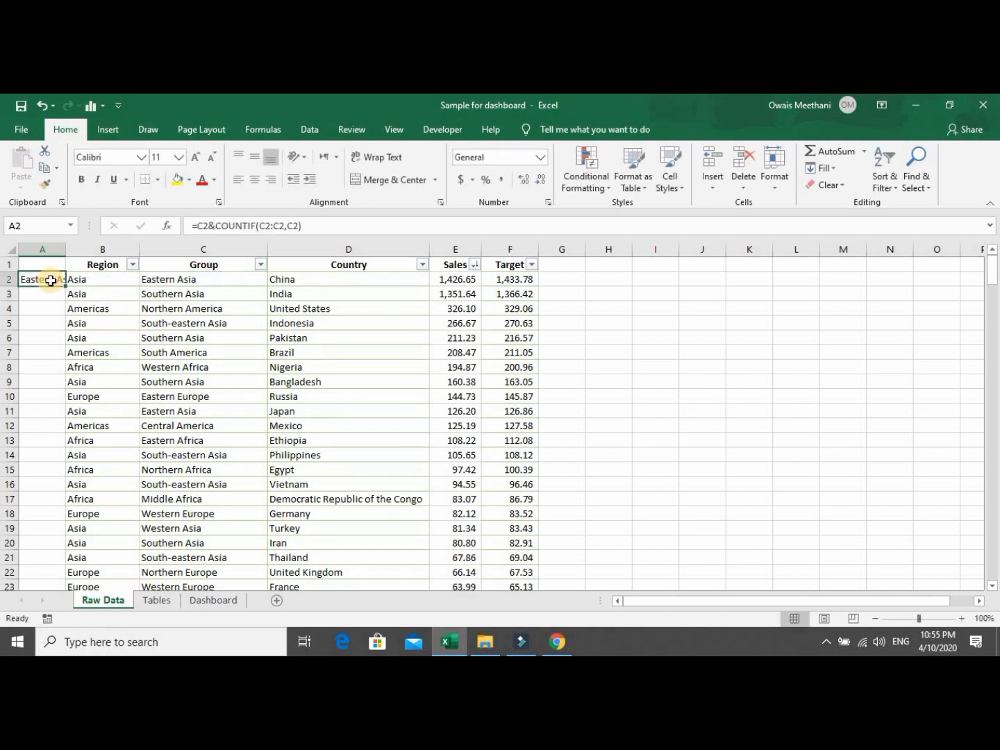
# Make the COUNTIF range start absolute, giving =C2&COUNTIF($C$2:C2,C2).
pyautogui.doubleClick(52, 281)
pyautogui.press('Left')
pyautogui.press('Left')
pyautogui.press('Left')
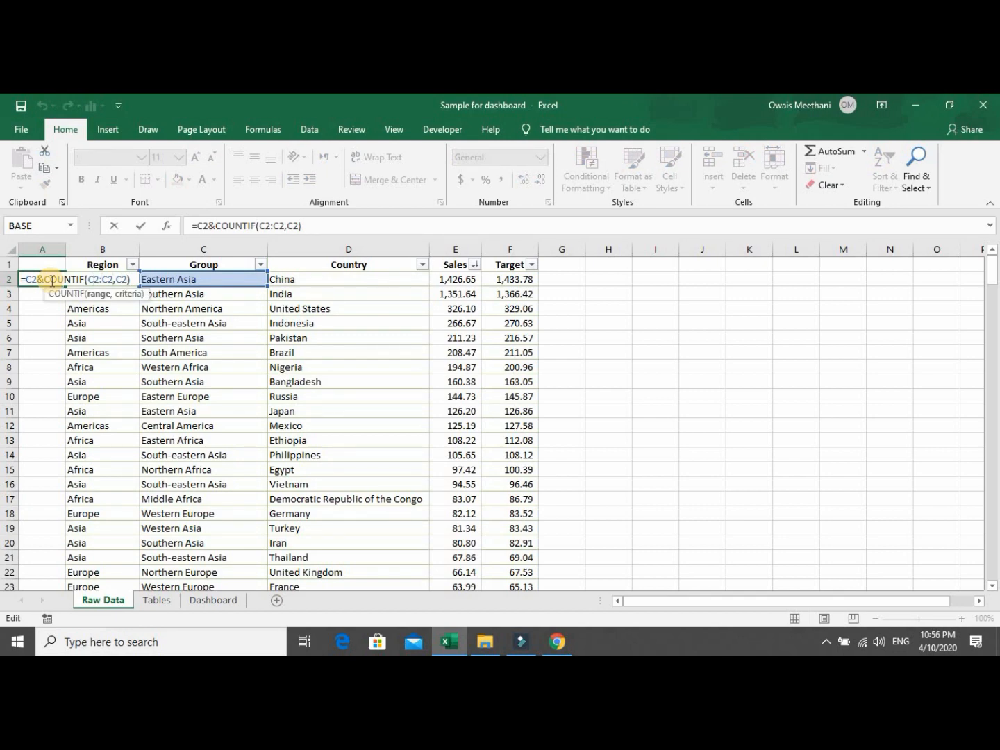
pyautogui.press('F4')
pyautogui.press('Right')
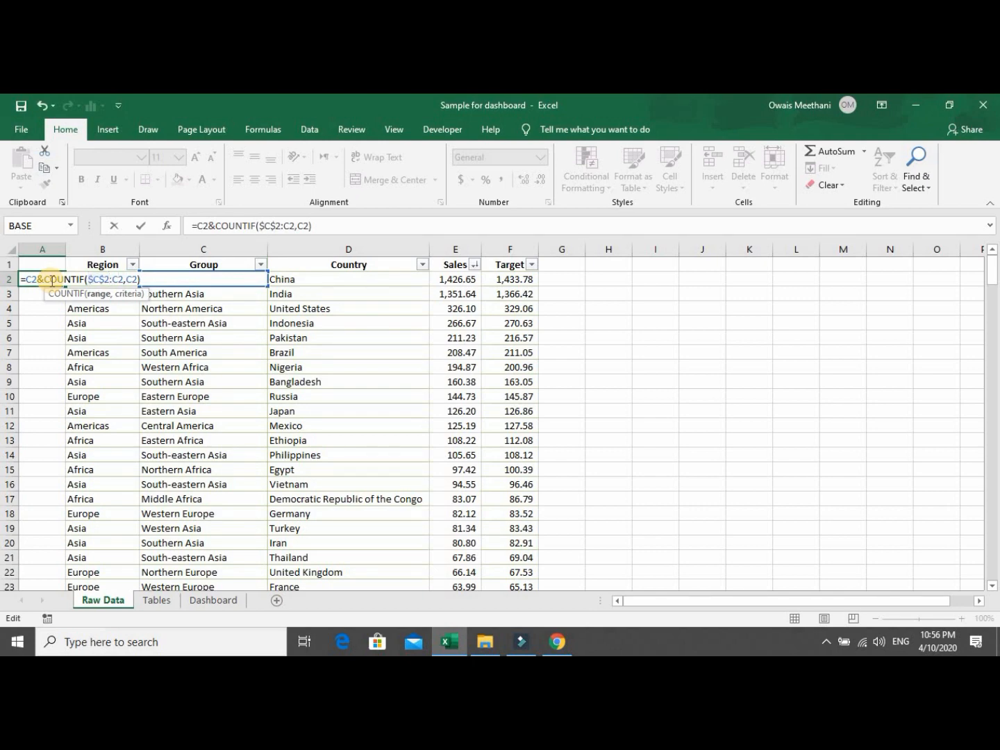
pyautogui.press('Return')
pyautogui.click(50, 281)
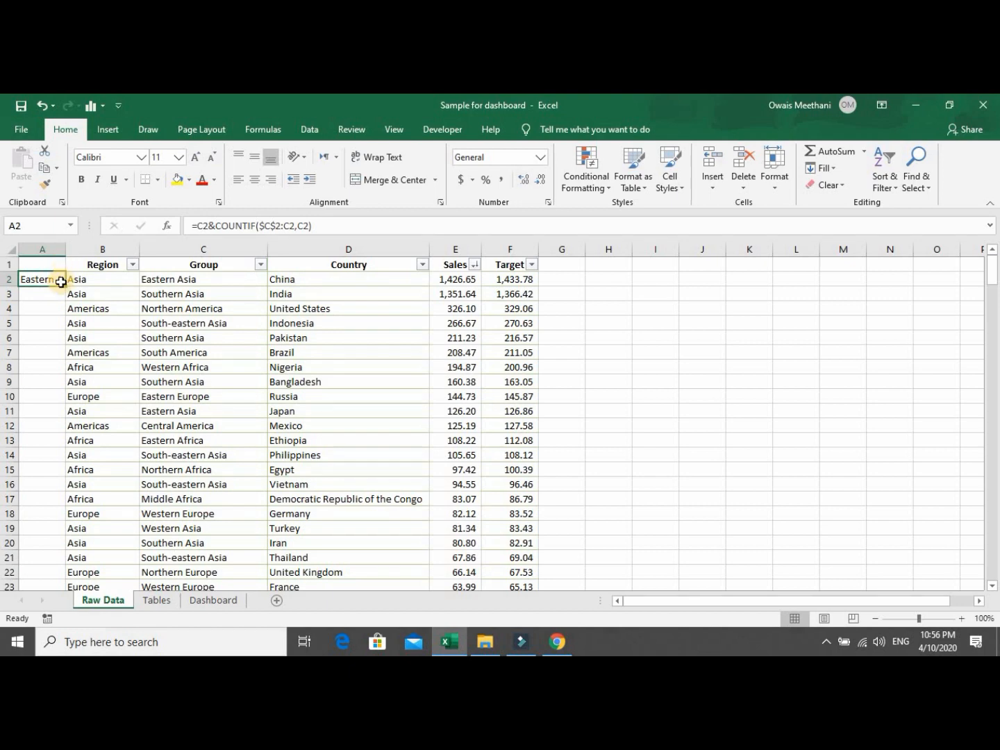
# Fill A2's formula down column A, widen the column, and check rows 2 to 5.
pyautogui.doubleClick(66, 285)
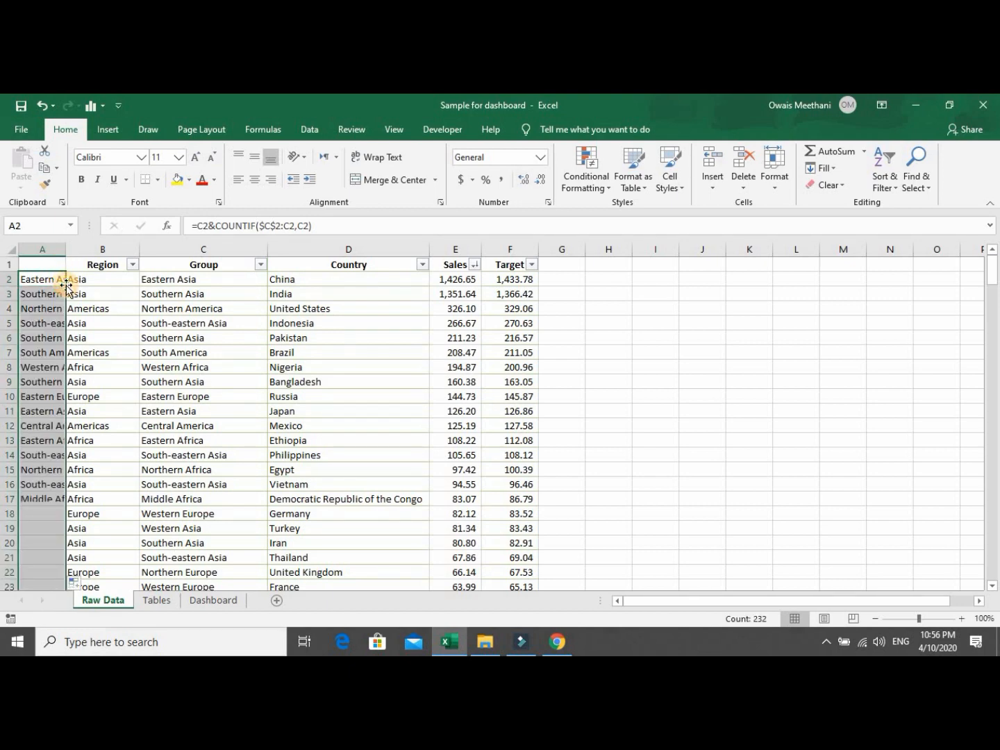
pyautogui.doubleClick(66, 250)
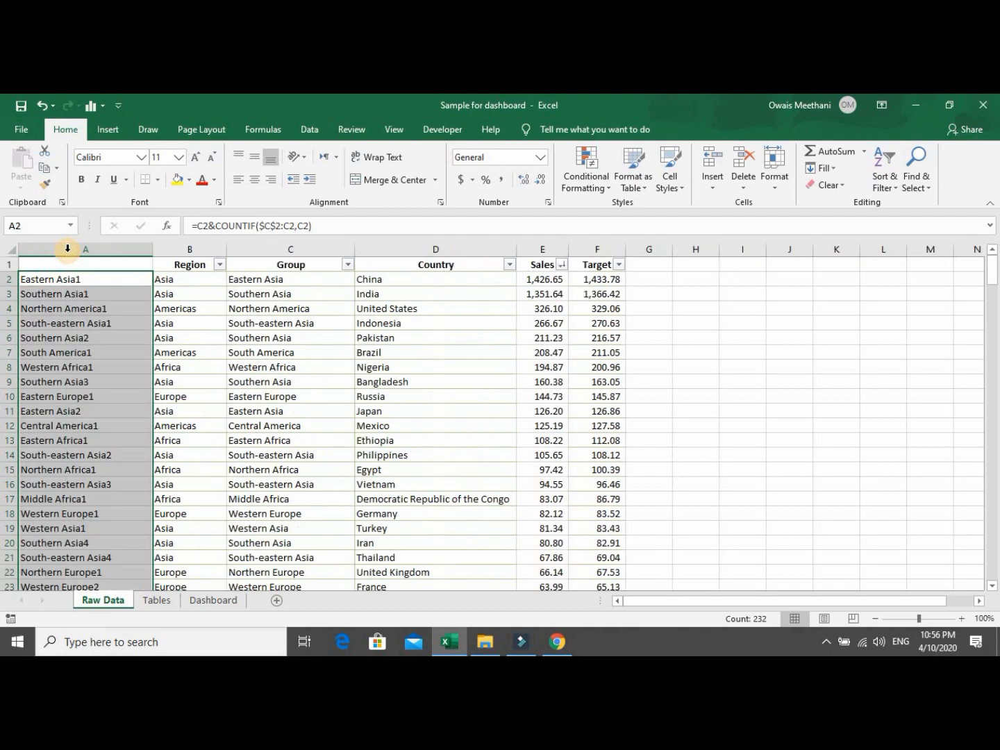
pyautogui.click(71, 293)
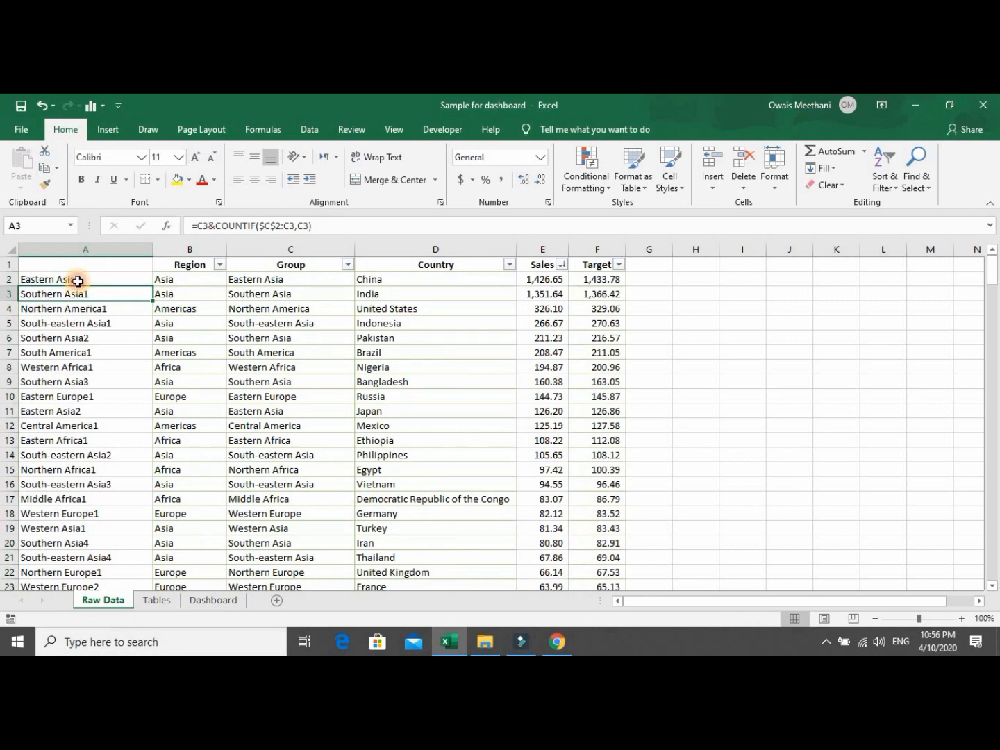
pyautogui.click(79, 282)
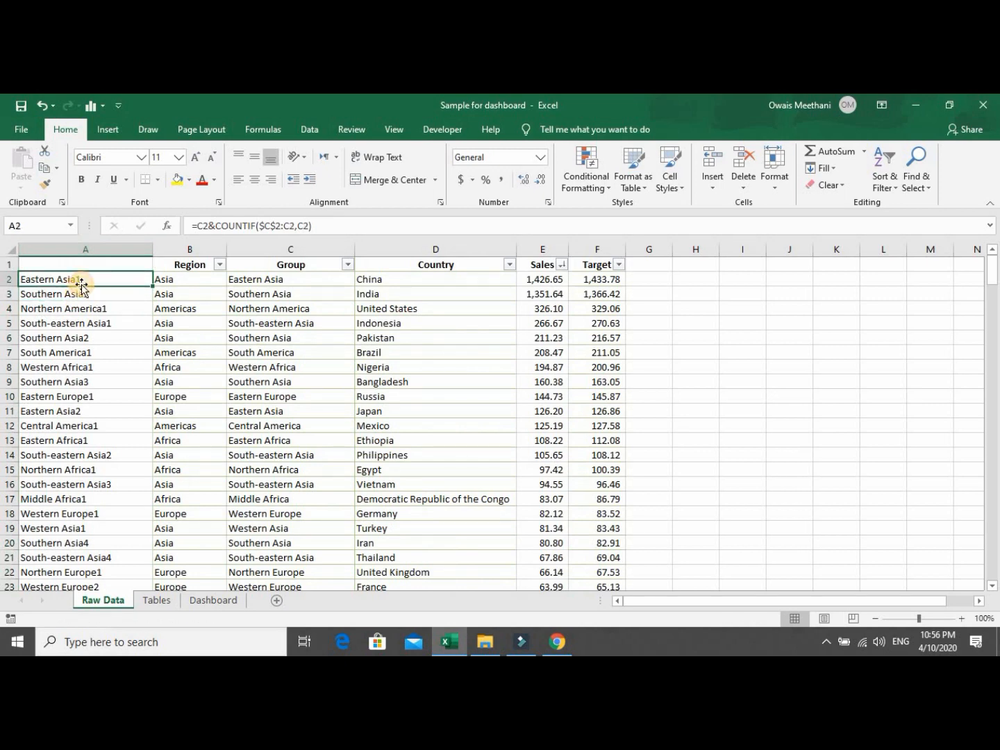
pyautogui.press('Down')
pyautogui.press('Down')
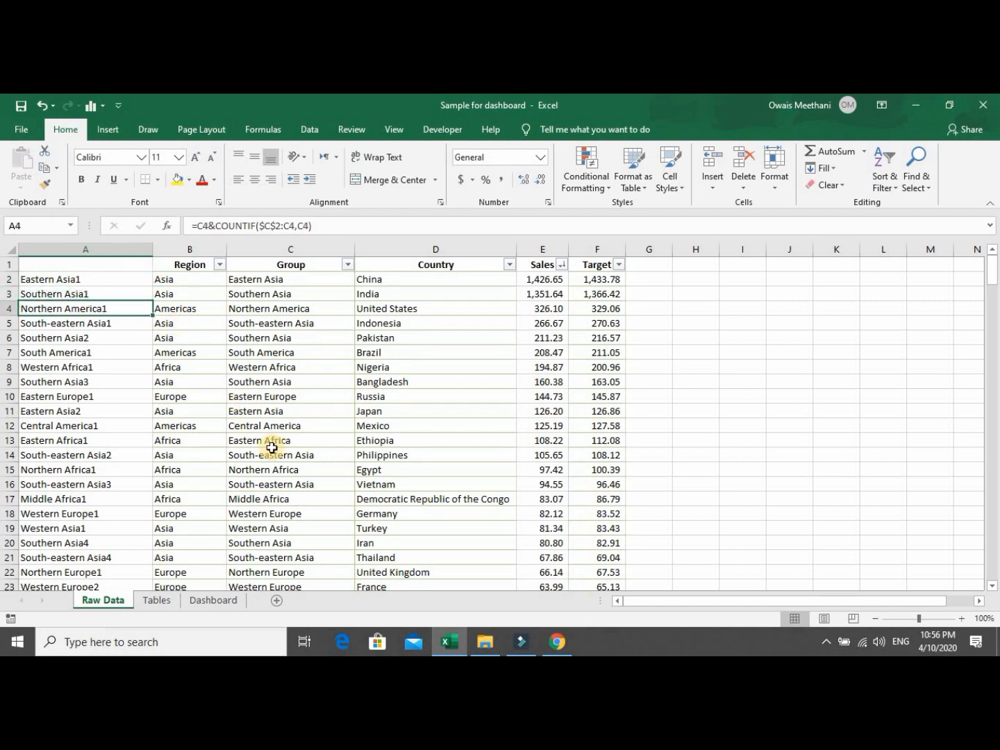
pyautogui.press('Down')
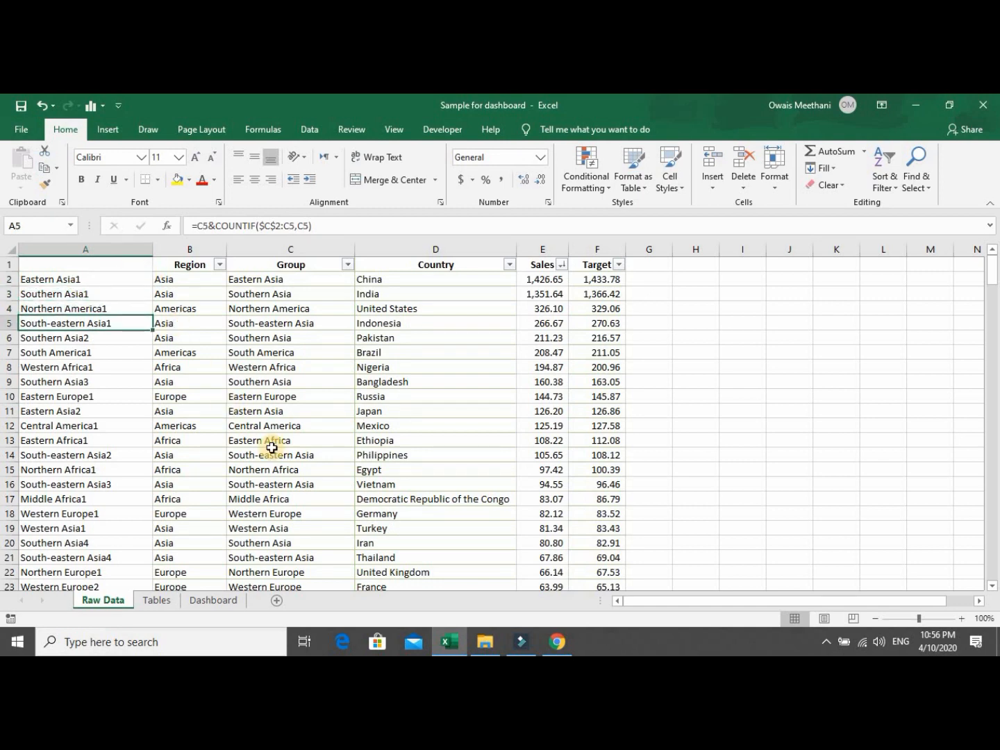
pyautogui.press('Down')
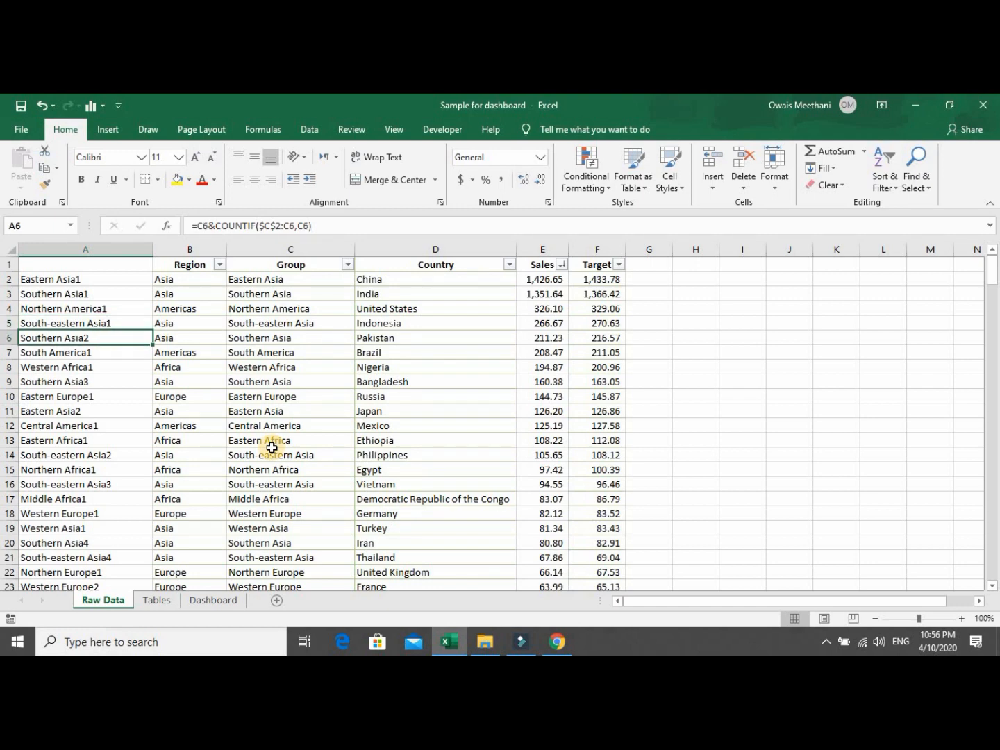
# Compare the keys in rows 3 and 6 with their Group values.
pyautogui.press('Up')
pyautogui.press('Up')
pyautogui.press('Up')
pyautogui.press('Right')
pyautogui.press('Right')
pyautogui.press('Right')
pyautogui.press('Left')
pyautogui.press('Left')
pyautogui.press('Left')
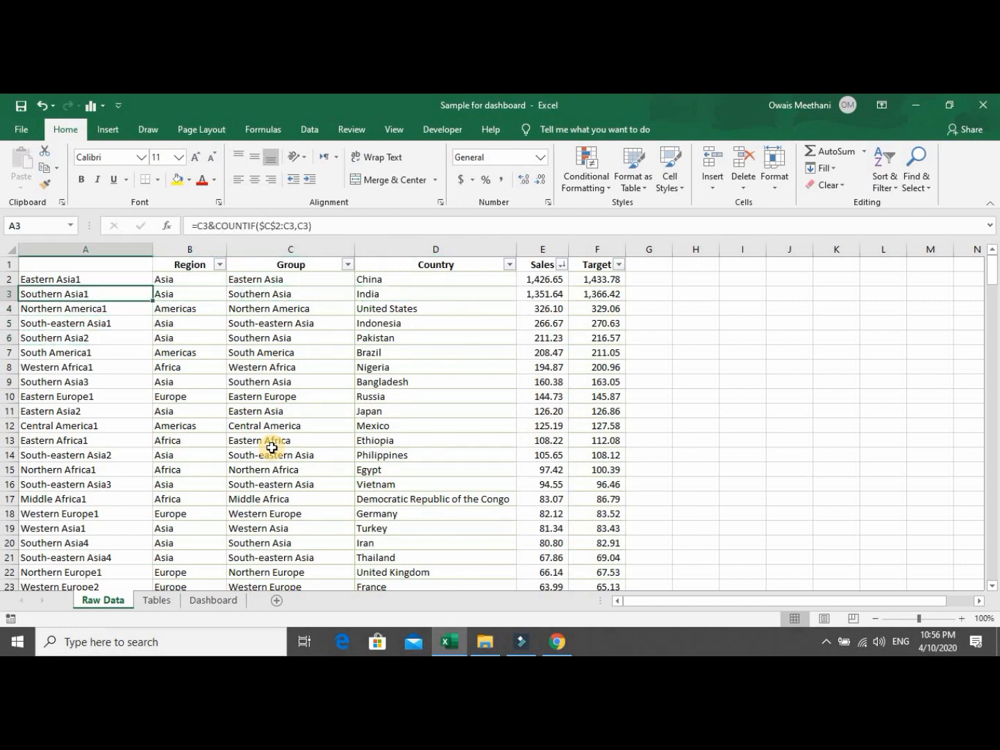
pyautogui.press('Down')
pyautogui.press('Down')
pyautogui.press('Down')
pyautogui.press('Right')
pyautogui.press('Right')
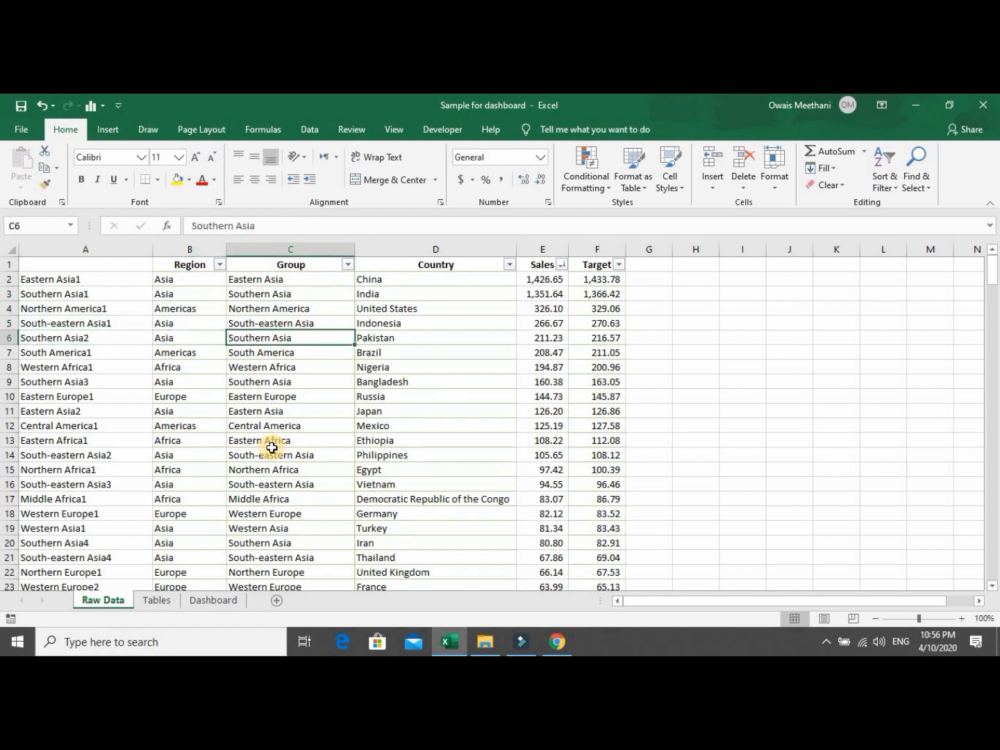
pyautogui.press('Left')
pyautogui.press('Left')
pyautogui.press('Right')
pyautogui.press('Right')
pyautogui.press('Left')
pyautogui.press('Left')
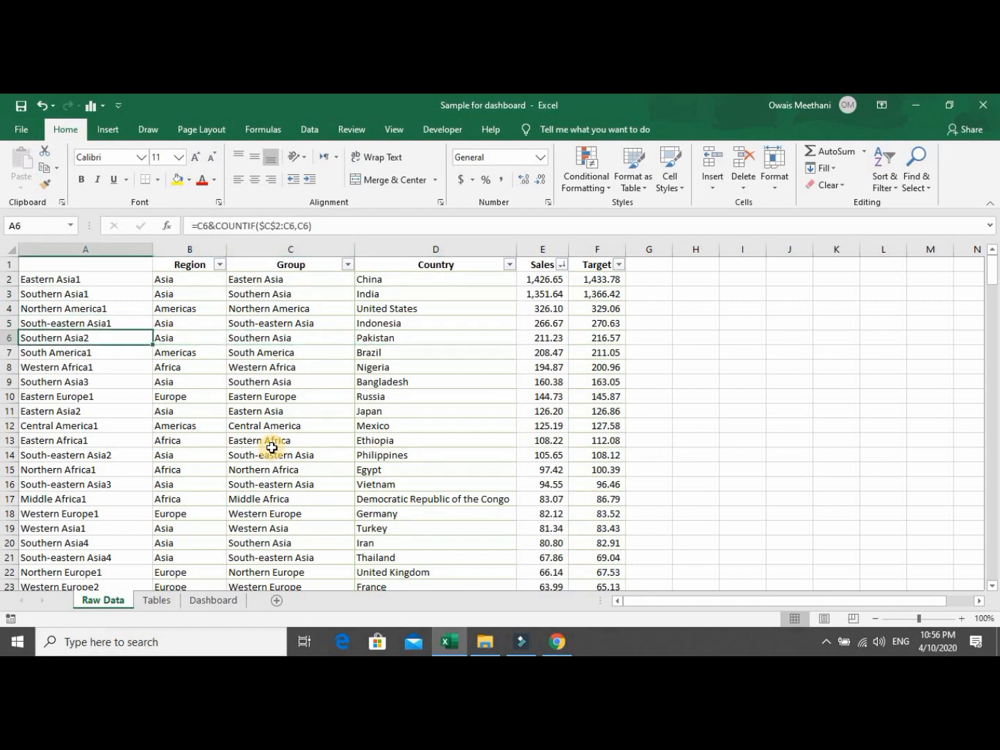
# Go back to the Tables sheet and check cells D14 and E14.
pyautogui.click(169, 602)
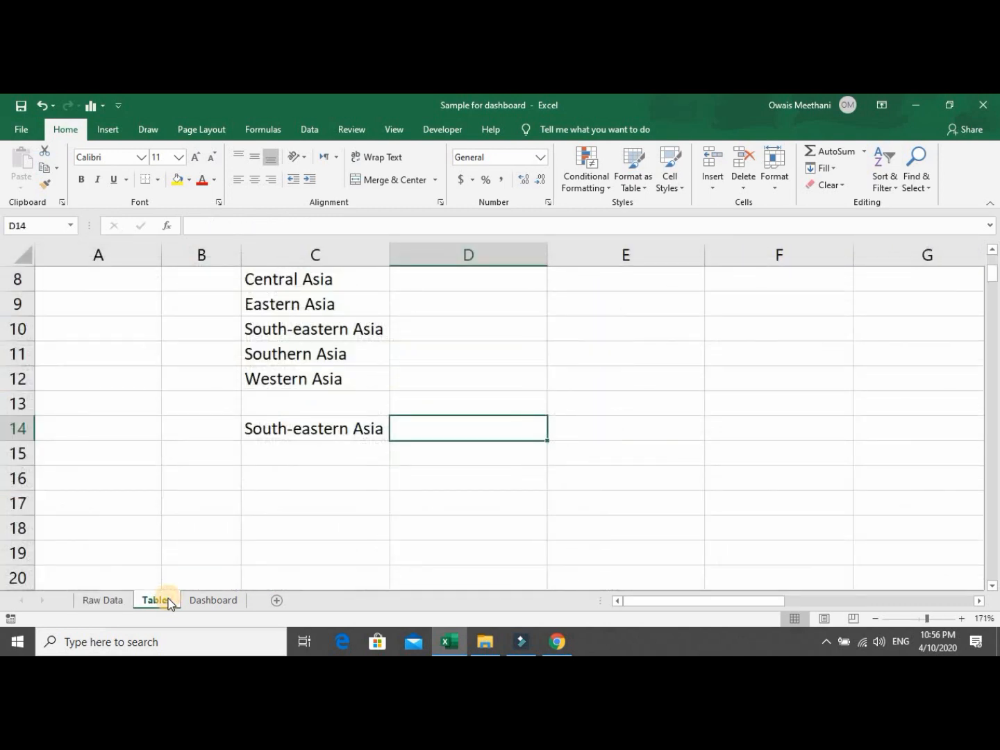
pyautogui.press('Right')
pyautogui.press('Left')
# Enter 1 and 2 in E14:E15 and fill them down column E.
pyautogui.press('Right')
pyautogui.write('1')
pyautogui.press('Return')
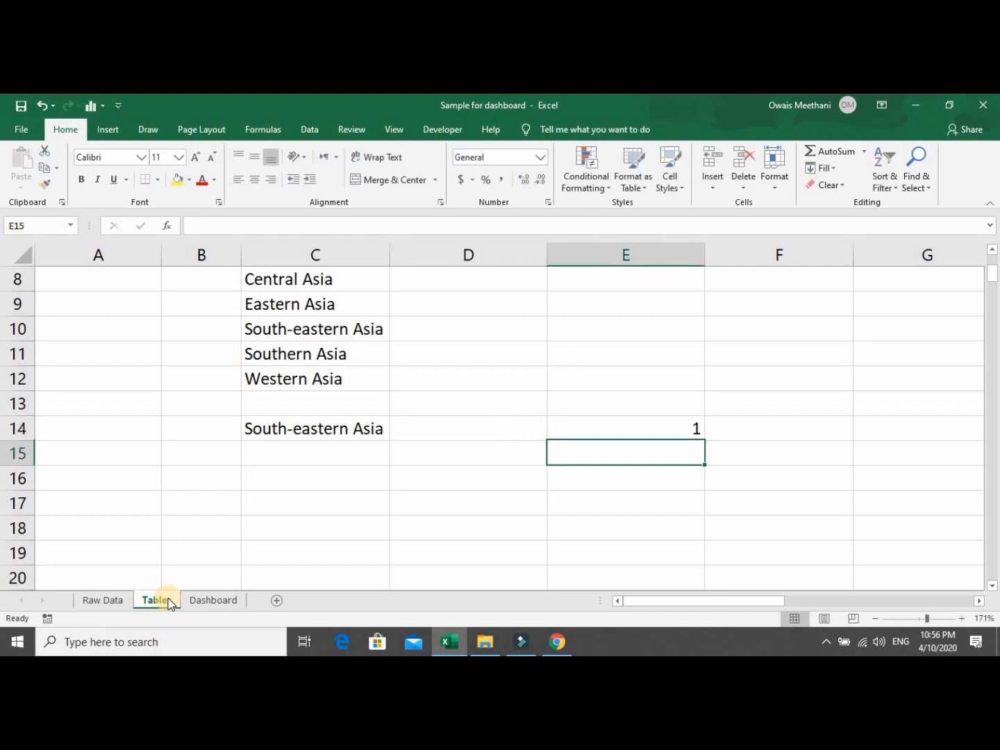
pyautogui.write('2')
pyautogui.press('Return')
pyautogui.press('Up')
pyautogui.press('Up')
pyautogui.hotkey('shift', 'Down')
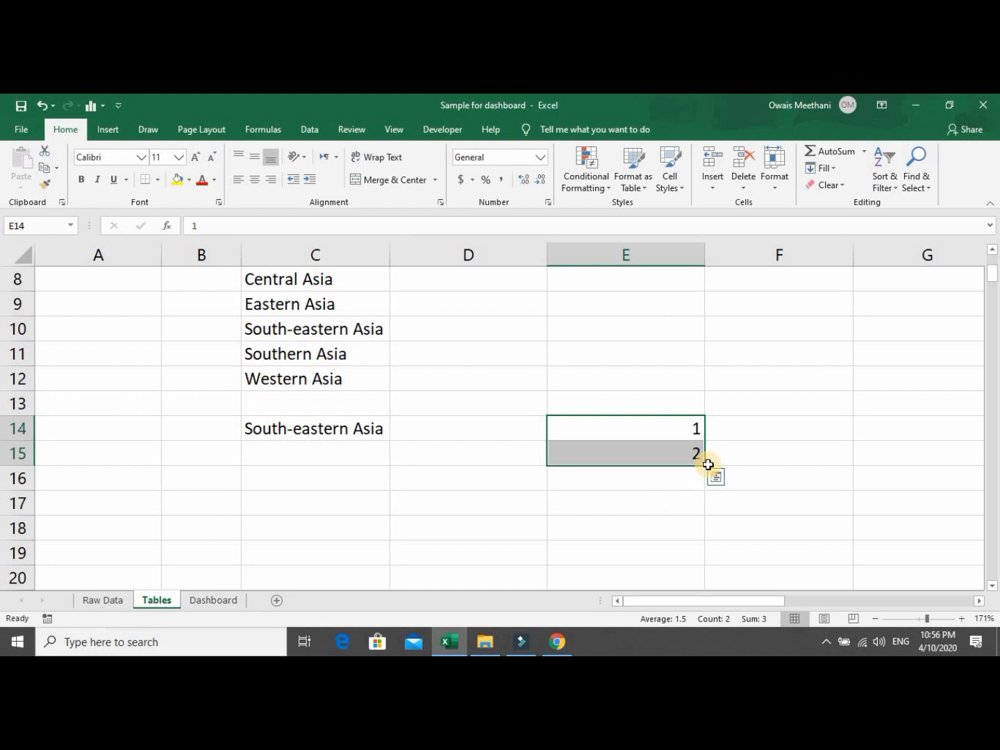
pyautogui.moveTo(707, 466); pyautogui.dragTo(677, 437)
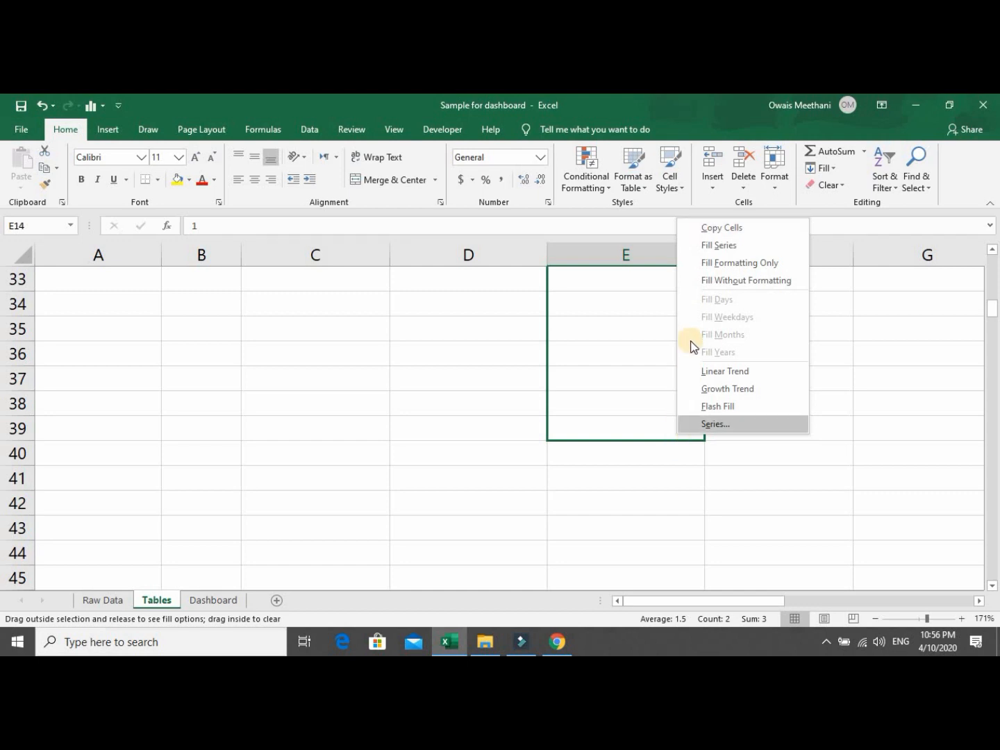
pyautogui.click(694, 228)
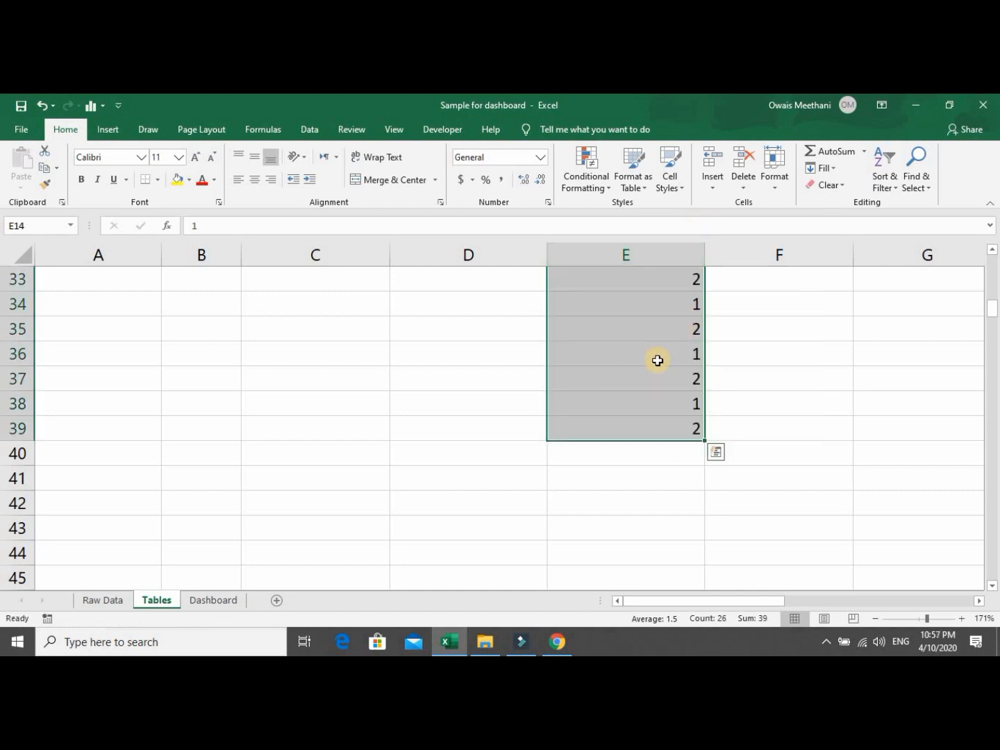
# Undo the repeating 1-2 fill and refill E14:E15 down as a running number series.
pyautogui.hotkey('ctrl', 'z')
pyautogui.press('Up')
pyautogui.press('Down')
pyautogui.hotkey('shift', 'Down')
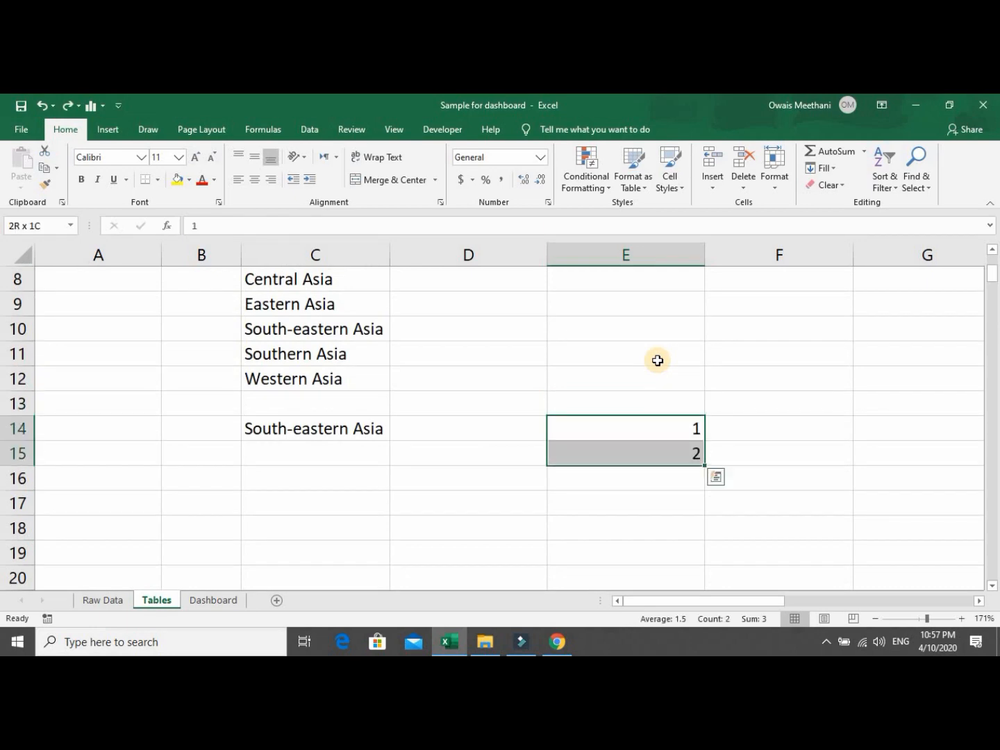
pyautogui.moveTo(702, 466)
pyautogui.mouseDown()
pyautogui.moveTo(709, 625)
pyautogui.moveTo(680, 528)
pyautogui.moveTo(690, 447)
pyautogui.moveTo(691, 459)
pyautogui.mouseUp()
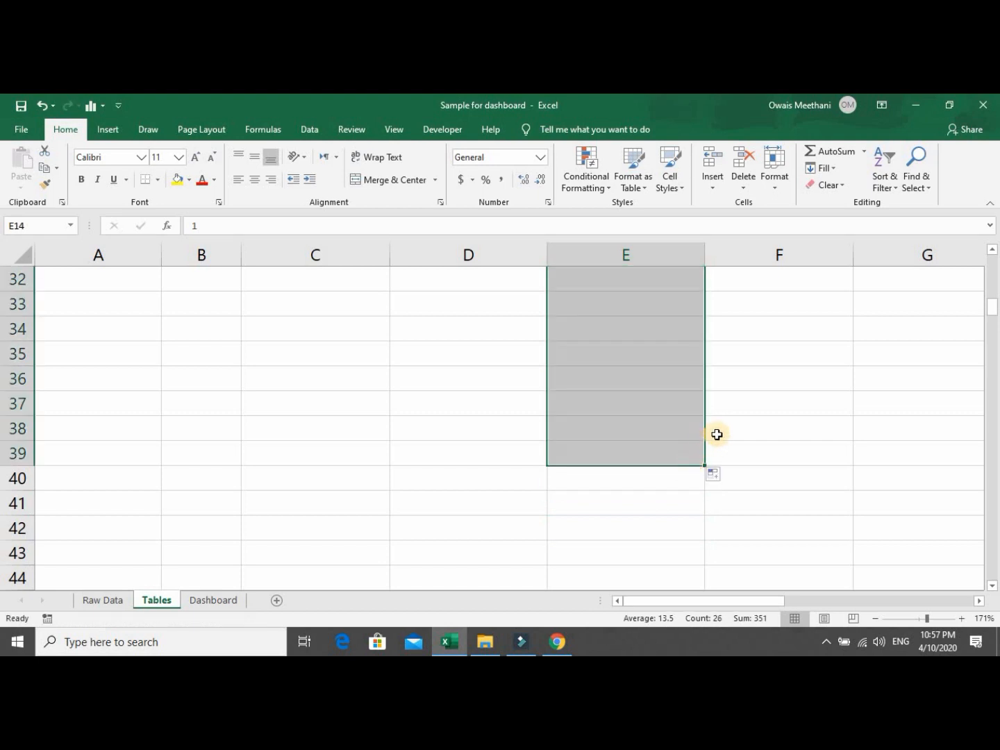
pyautogui.press('Up')
pyautogui.press('Up')
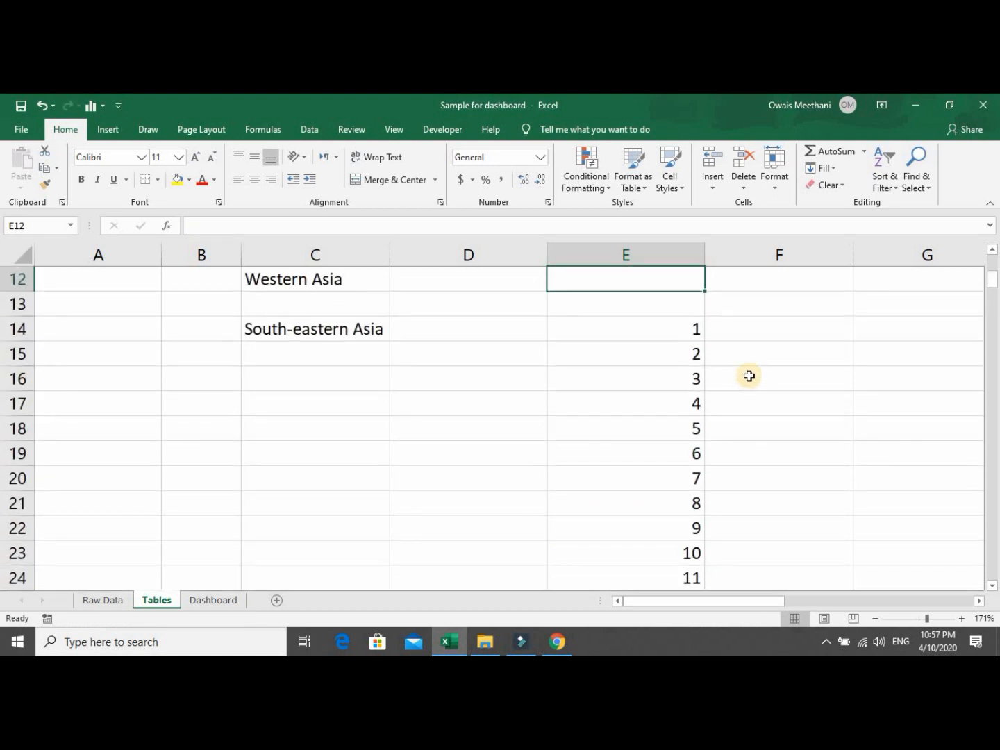
pyautogui.press('Down')
pyautogui.press('Down')
pyautogui.press('Right')
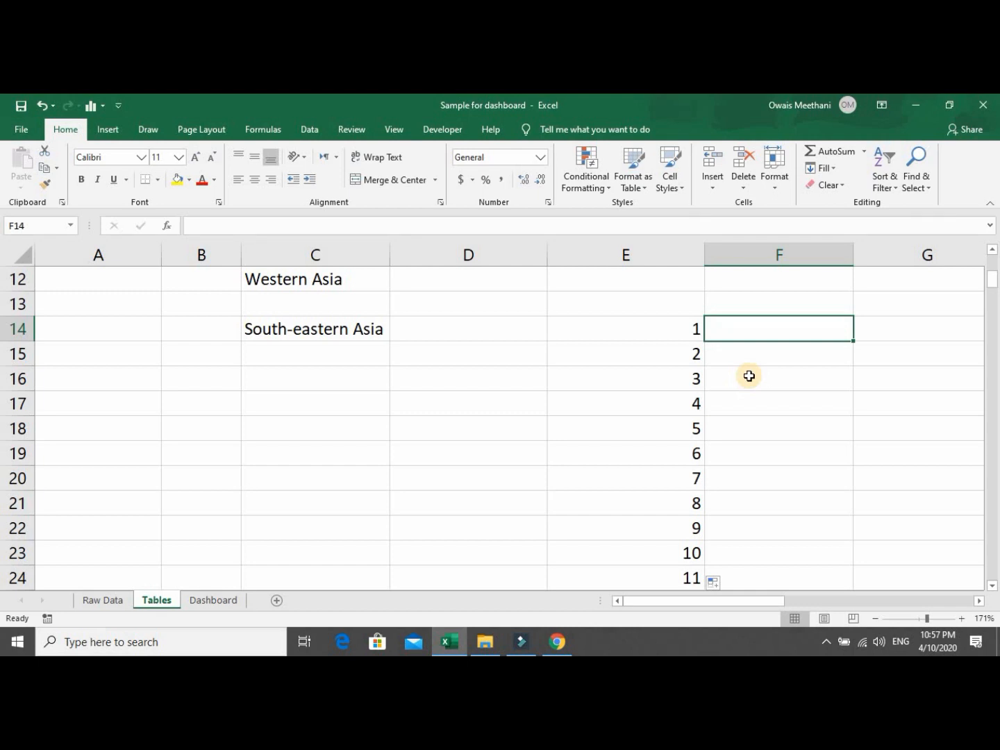
# Select the subregion formula cell C14 and open its context menus.
pyautogui.click(365, 331)
pyautogui.rightClick(365, 331)
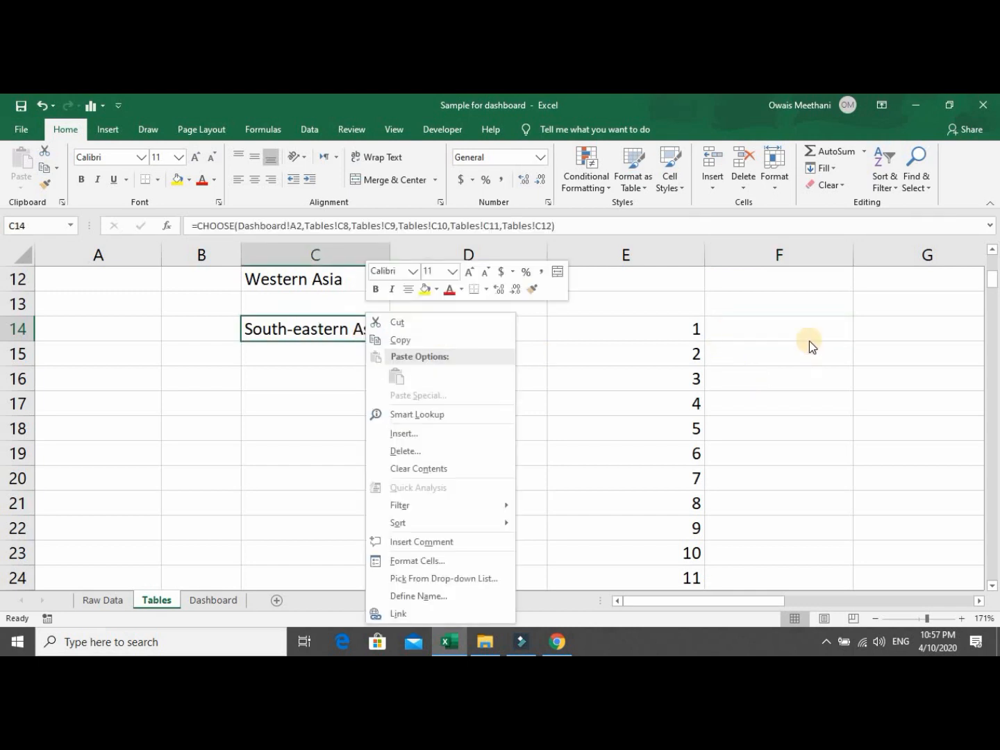
pyautogui.rightClick(793, 327)
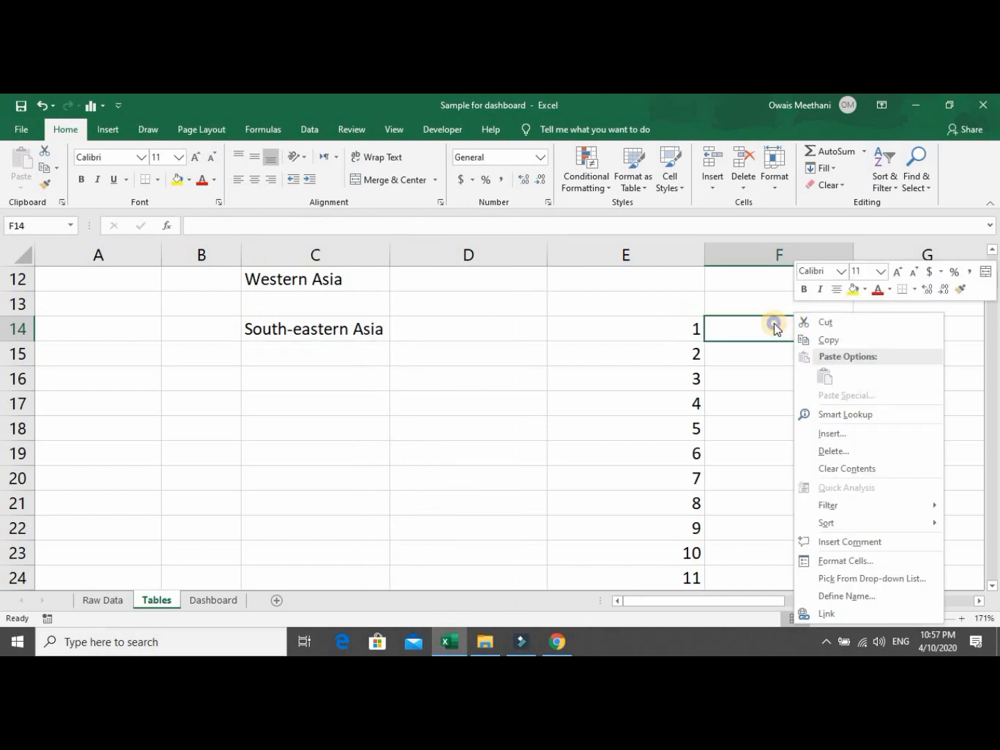
pyautogui.rightClick(777, 327)
pyautogui.rightClick(763, 303)
pyautogui.rightClick(763, 303)
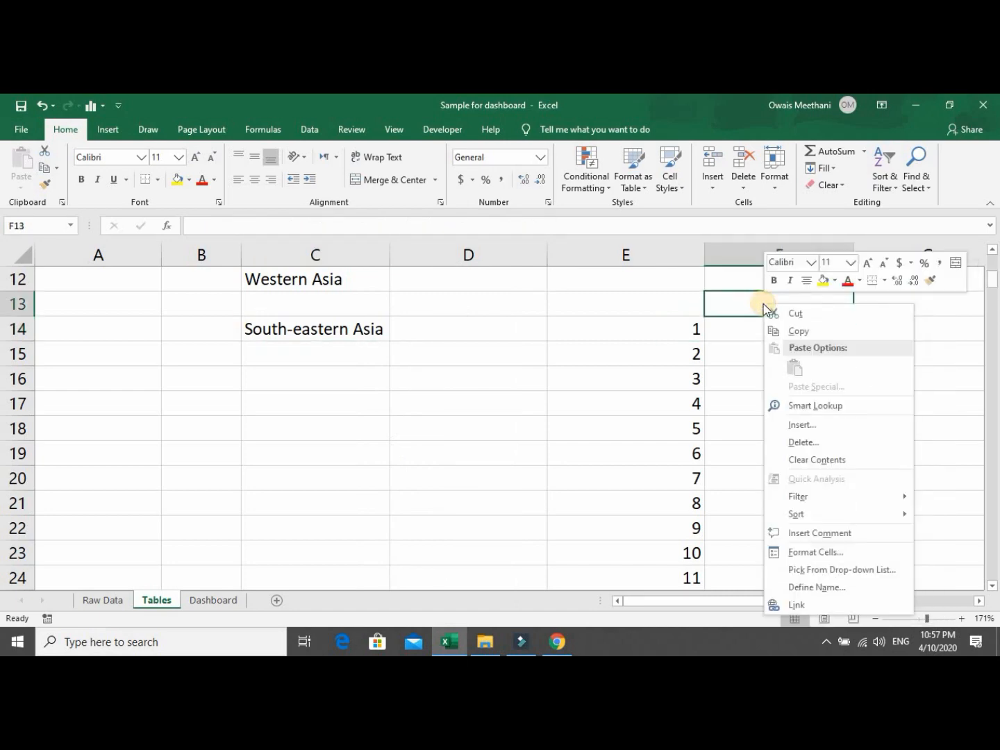
pyautogui.press('Down')
pyautogui.press('Down')
pyautogui.press('Down')
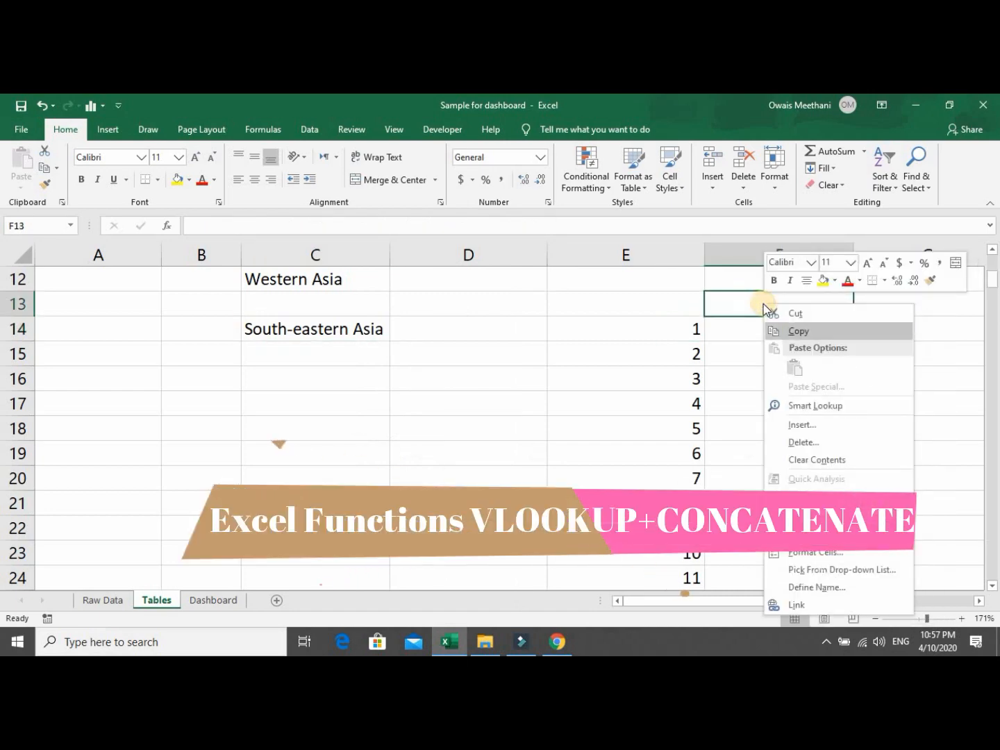
# In F14 start a VLOOKUP keyed on $C$14&E14.
pyautogui.click(728, 326)
pyautogui.click(727, 326)
pyautogui.write('=')
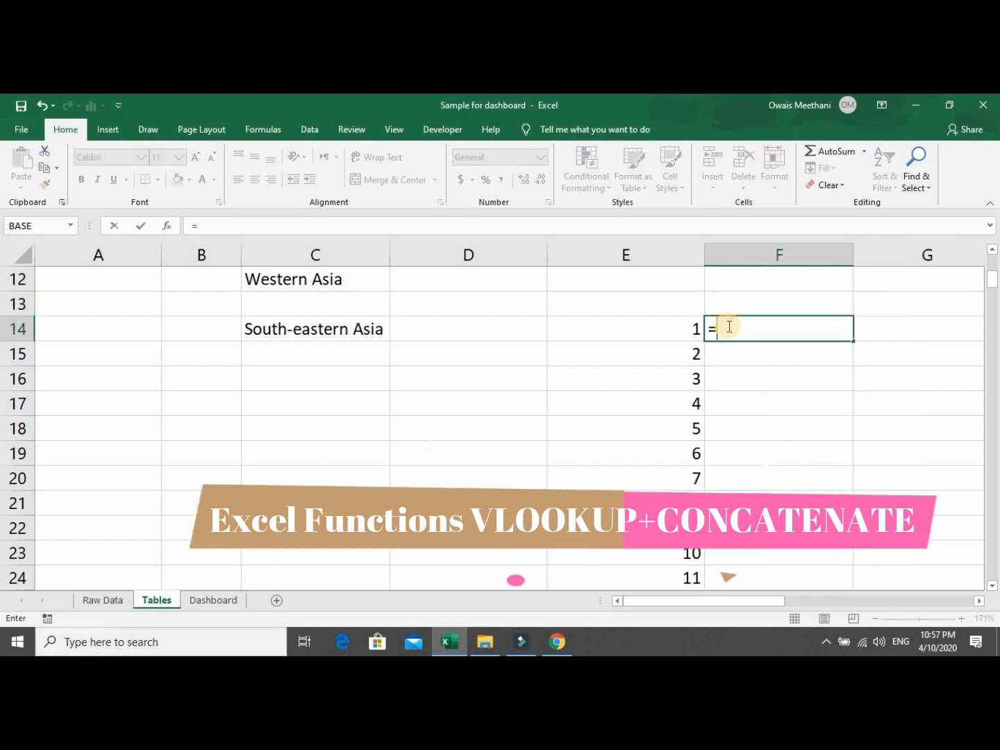
pyautogui.write('Vl')
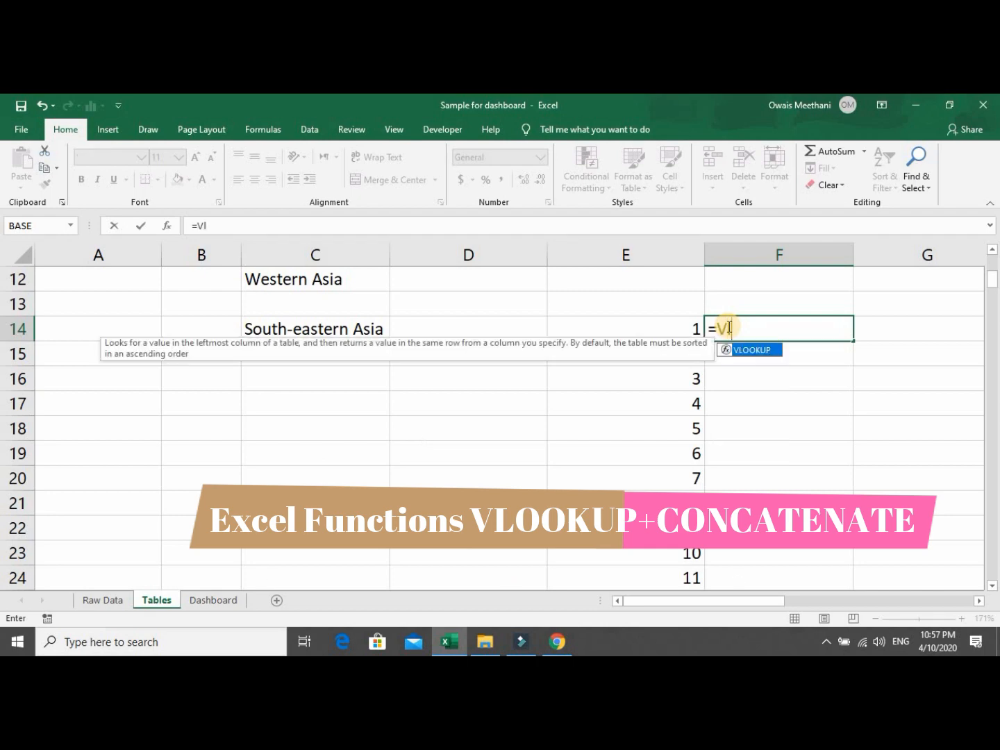
pyautogui.write('ookup')
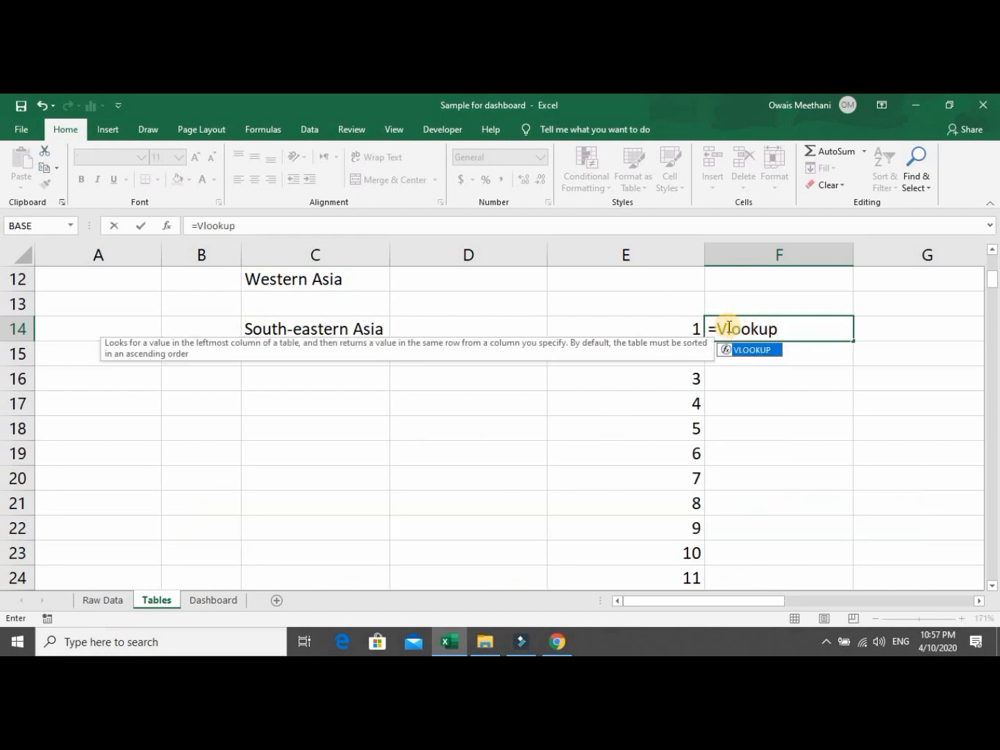
pyautogui.write('(')
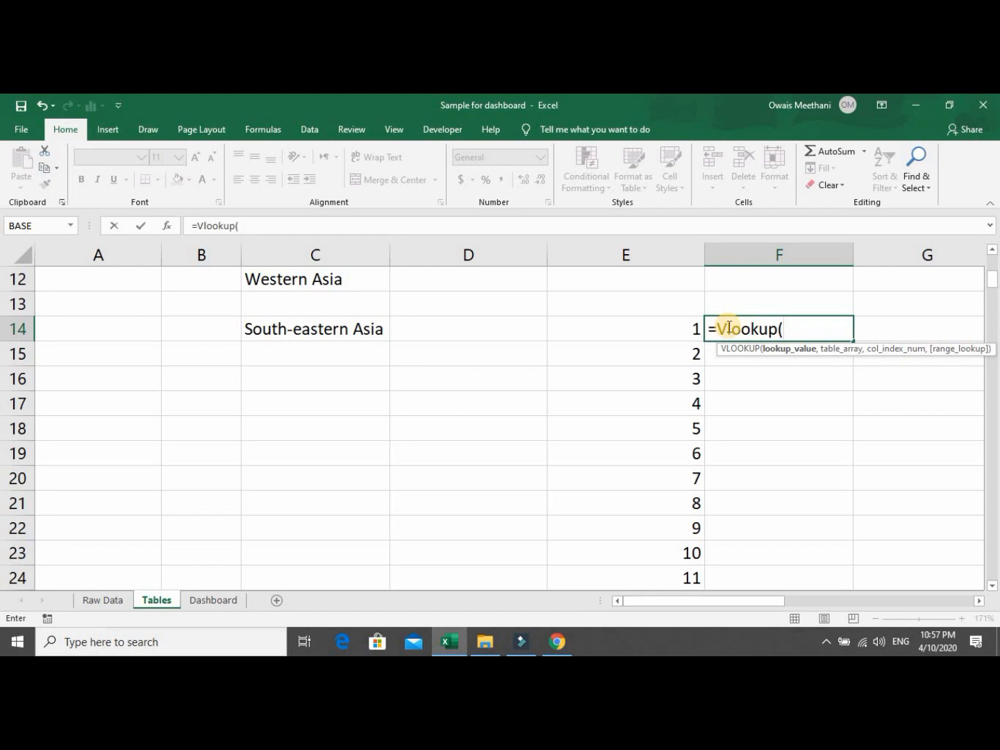
pyautogui.press('Left')
pyautogui.press('Left')
pyautogui.press('Left')
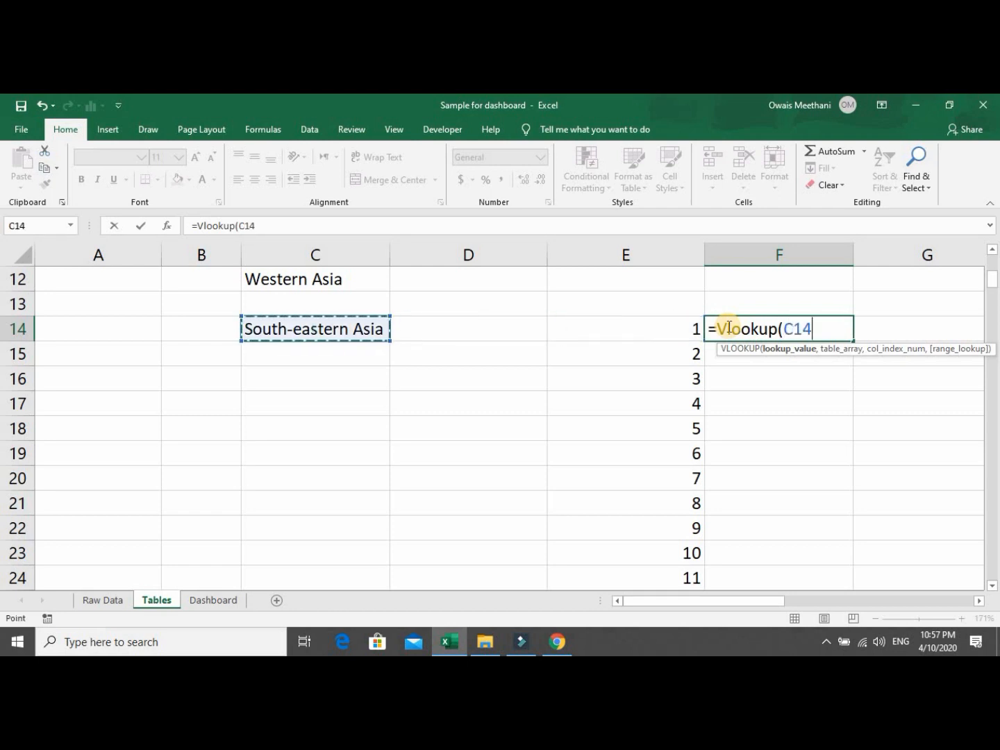
pyautogui.press('F4')
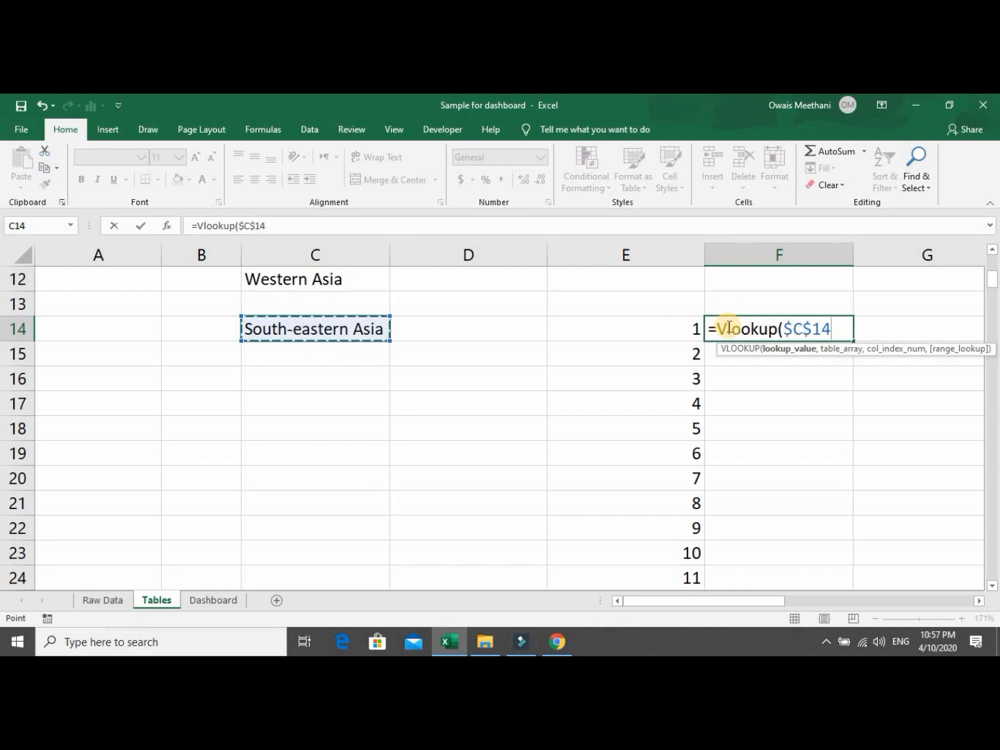
pyautogui.write('&')
pyautogui.press('Left')
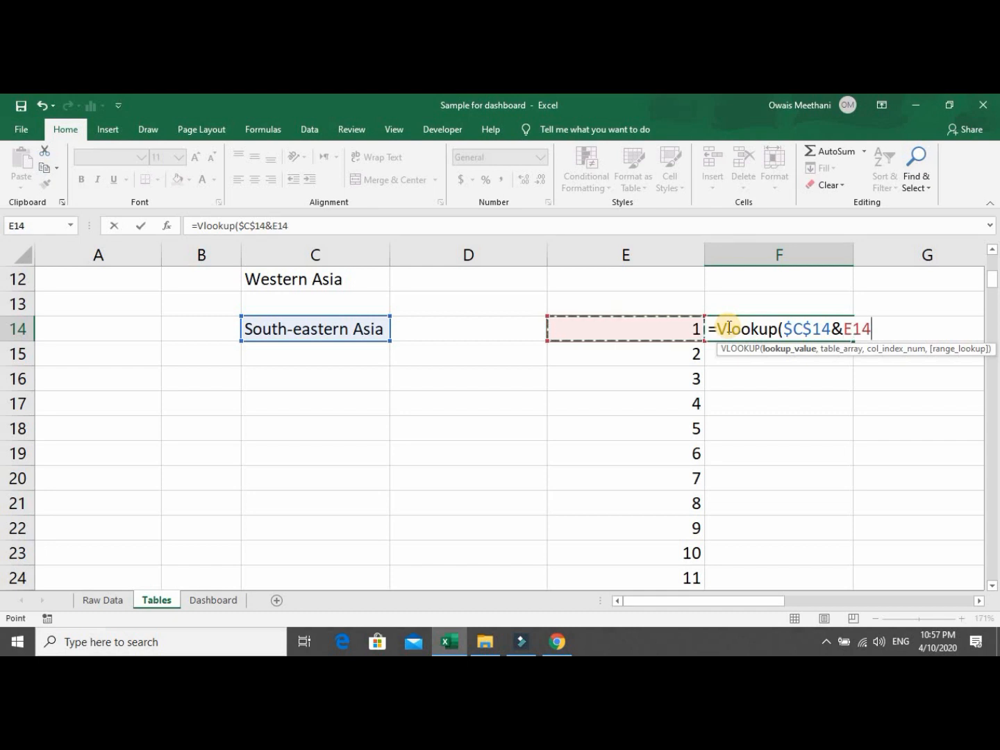
pyautogui.write(',')
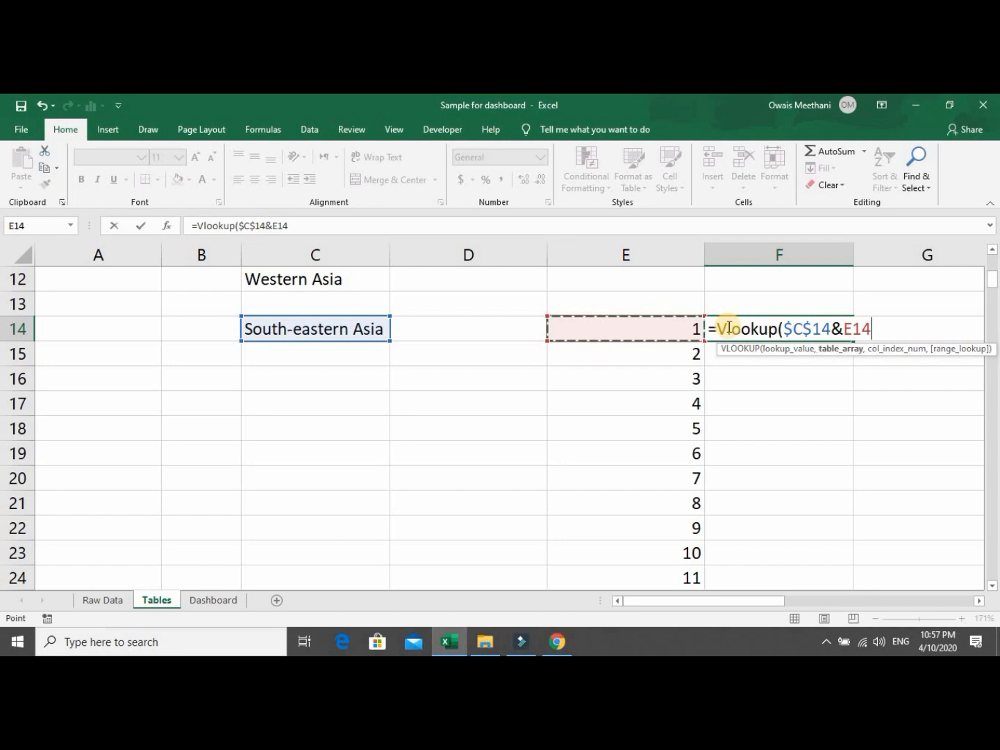
# Complete it against 'Raw Data'!$A$2:$F$233, column 4, exact match, returning Indonesia.
pyautogui.click(103, 601)
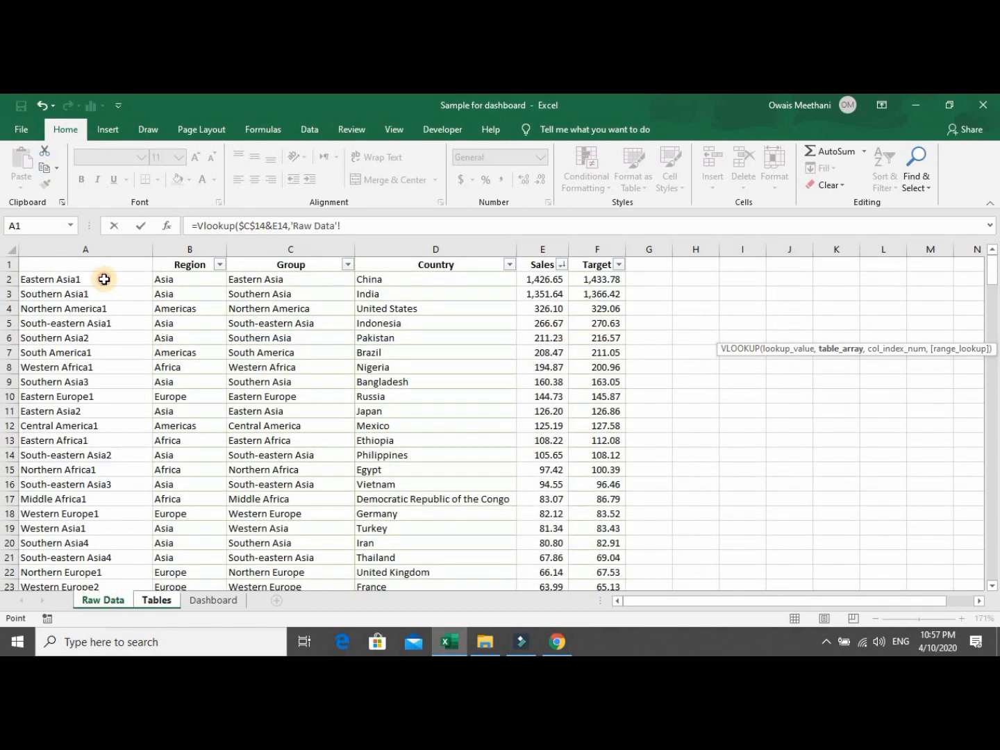
pyautogui.click(104, 278)
pyautogui.hotkey('ctrl', 'shift', 'Down')
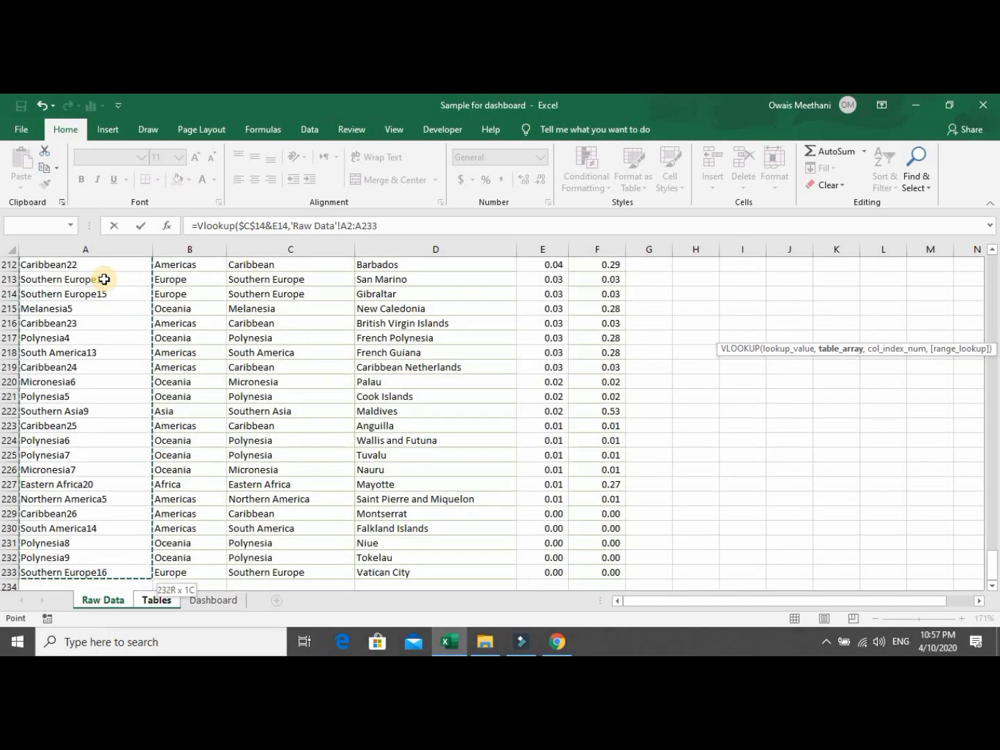
pyautogui.hotkey('shift', 'Right')
pyautogui.hotkey('shift', 'Right')
pyautogui.hotkey('shift', 'Right')
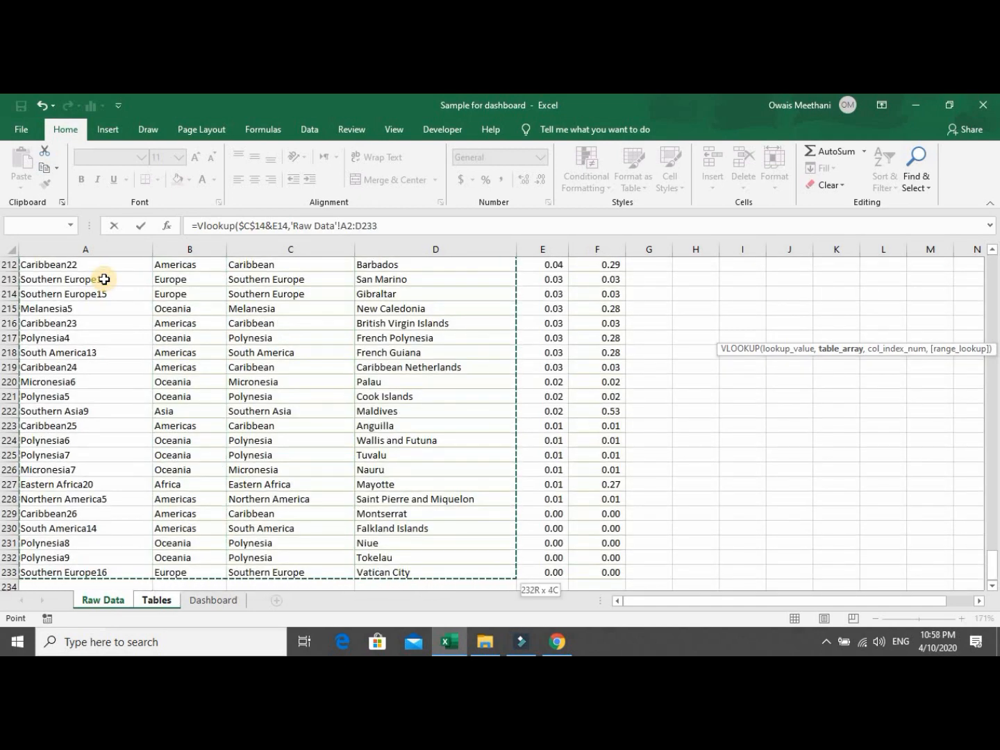
pyautogui.hotkey('shift', 'Right')
pyautogui.hotkey('shift', 'Right')
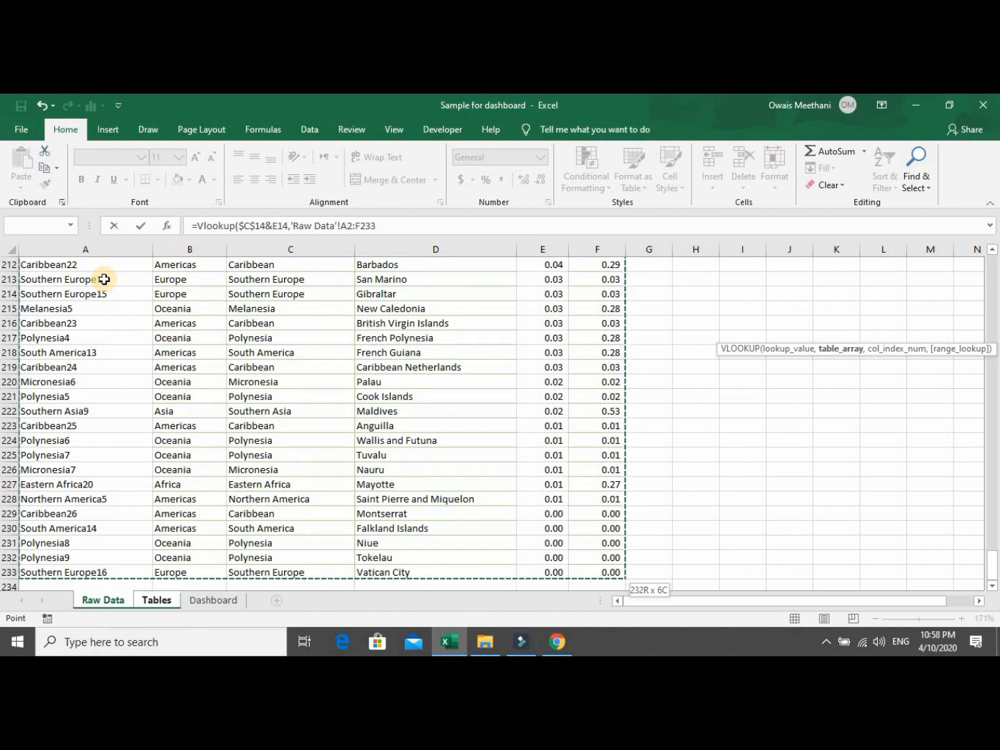
pyautogui.press('F4')
pyautogui.write(',')
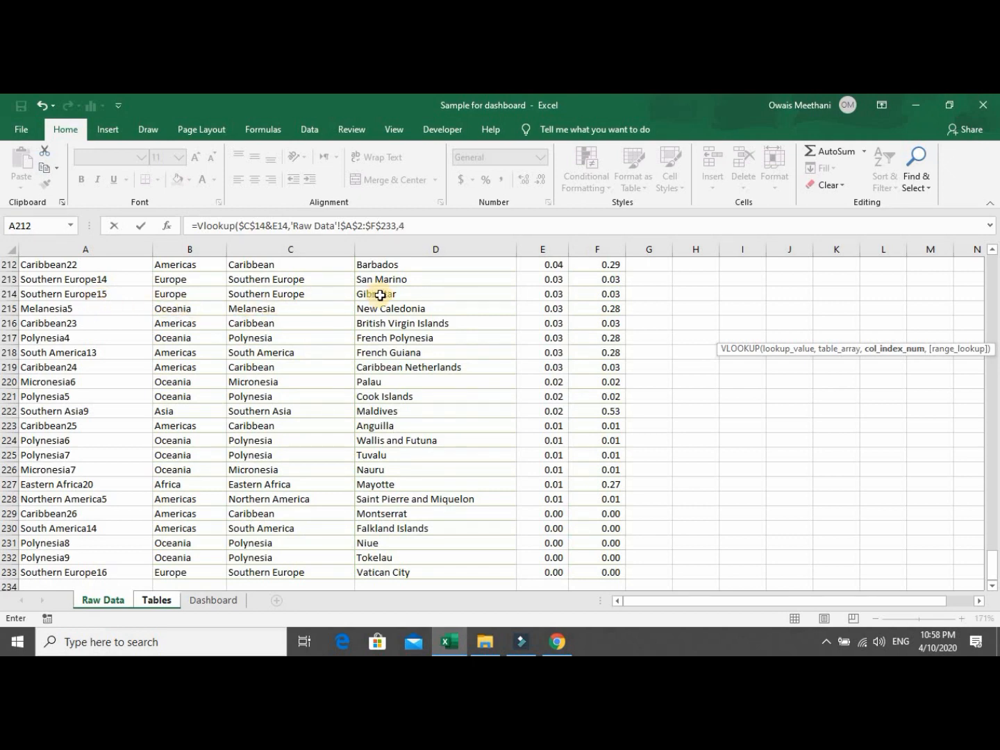
pyautogui.write('4,')
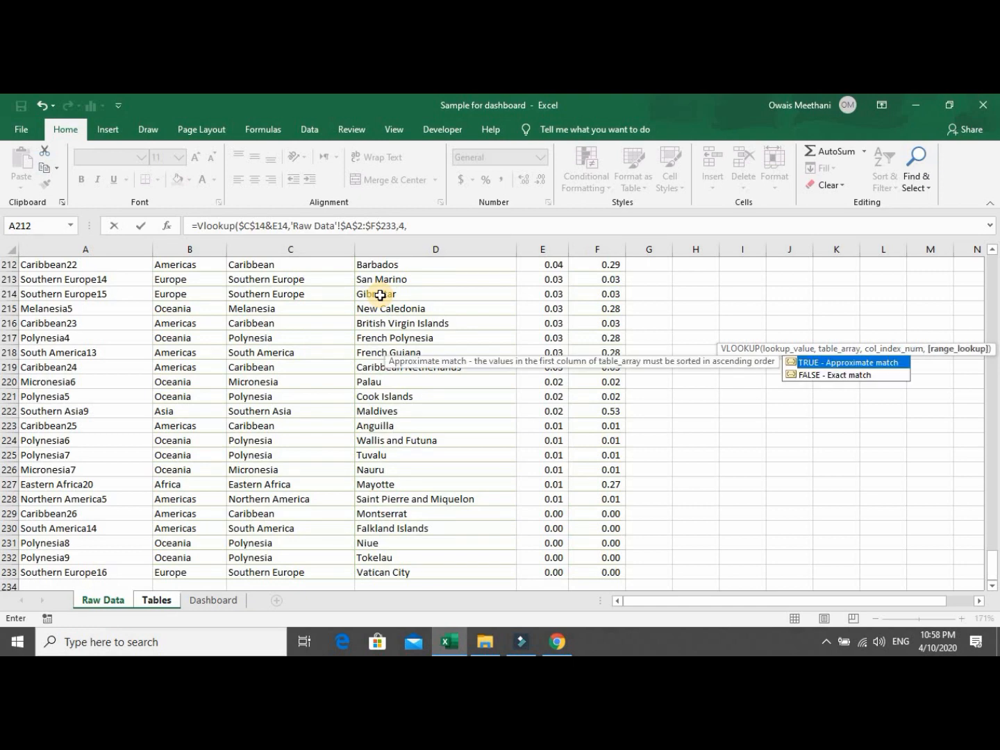
pyautogui.write('0)')
pyautogui.press('Return')
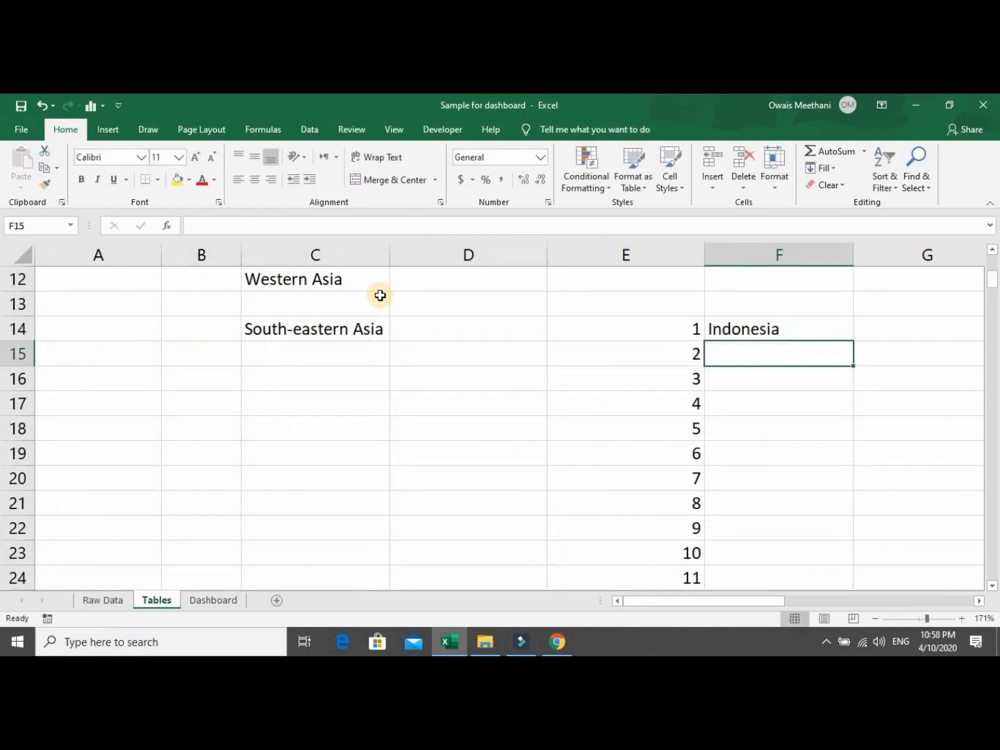
# Copy the F14 lookup down column F, listing countries through Brunei.
pyautogui.press('Up')
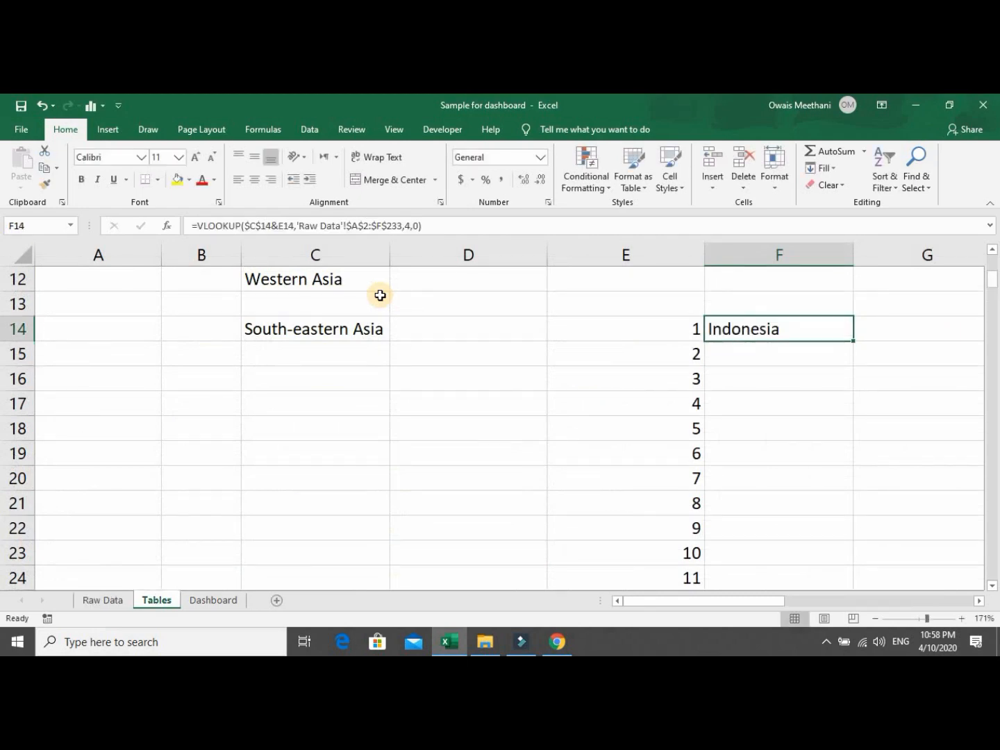
pyautogui.doubleClick(854, 340)
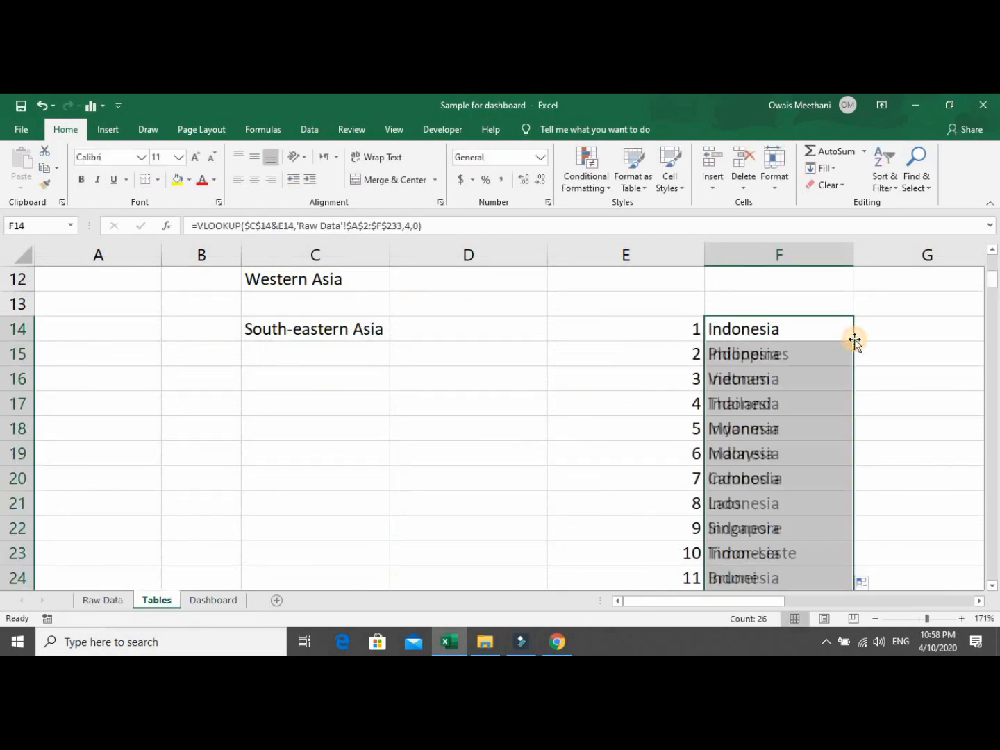
pyautogui.moveTo(995, 283); pyautogui.dragTo(994, 290)
pyautogui.click(800, 375)
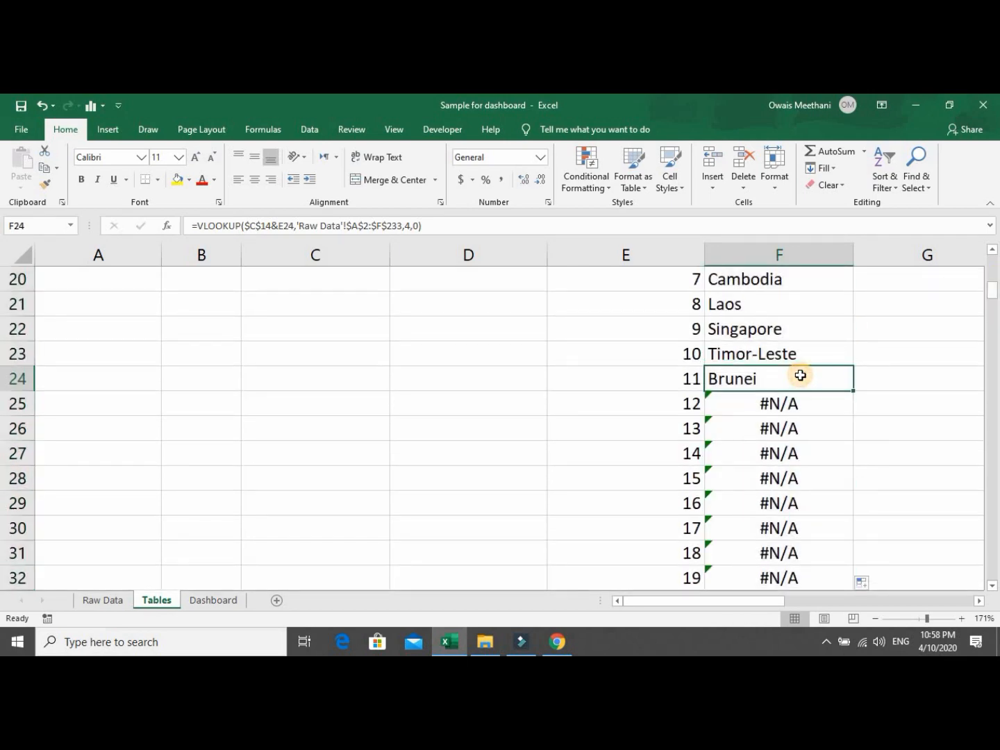
# Review the region and subregion lists, then open Indonesia's F14 formula for editing.
pyautogui.press('Up')
pyautogui.press('Up')
pyautogui.press('Up')
pyautogui.press('Up')
pyautogui.press('Up')
pyautogui.press('Up')
pyautogui.press('Up')
pyautogui.press('Up')
pyautogui.press('Up')
pyautogui.press('Up')
pyautogui.press('Up')
pyautogui.press('Up')
pyautogui.press('Up')
pyautogui.press('Up')
pyautogui.press('Up')
pyautogui.press('Up')
pyautogui.press('Up')
pyautogui.press('Up')
pyautogui.press('Up')
pyautogui.press('Up')
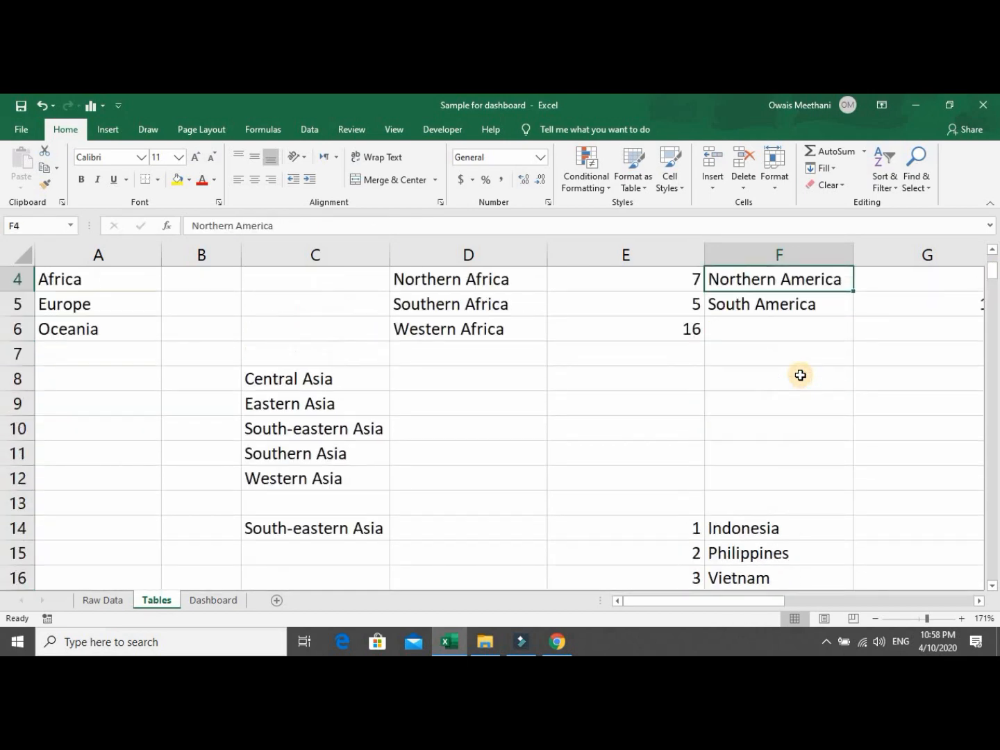
pyautogui.press('Down')
pyautogui.press('Down')
pyautogui.press('Down')
pyautogui.press('Down')
pyautogui.press('Down')
pyautogui.press('Down')
pyautogui.press('Down')
pyautogui.press('Down')
pyautogui.press('Down')
pyautogui.press('Down')
pyautogui.press('Down')
pyautogui.press('Down')
pyautogui.press('Down')
pyautogui.press('Down')
pyautogui.press('Down')
pyautogui.press('Down')
pyautogui.press('Down')
pyautogui.press('Down')
pyautogui.press('Down')
pyautogui.press('Down')
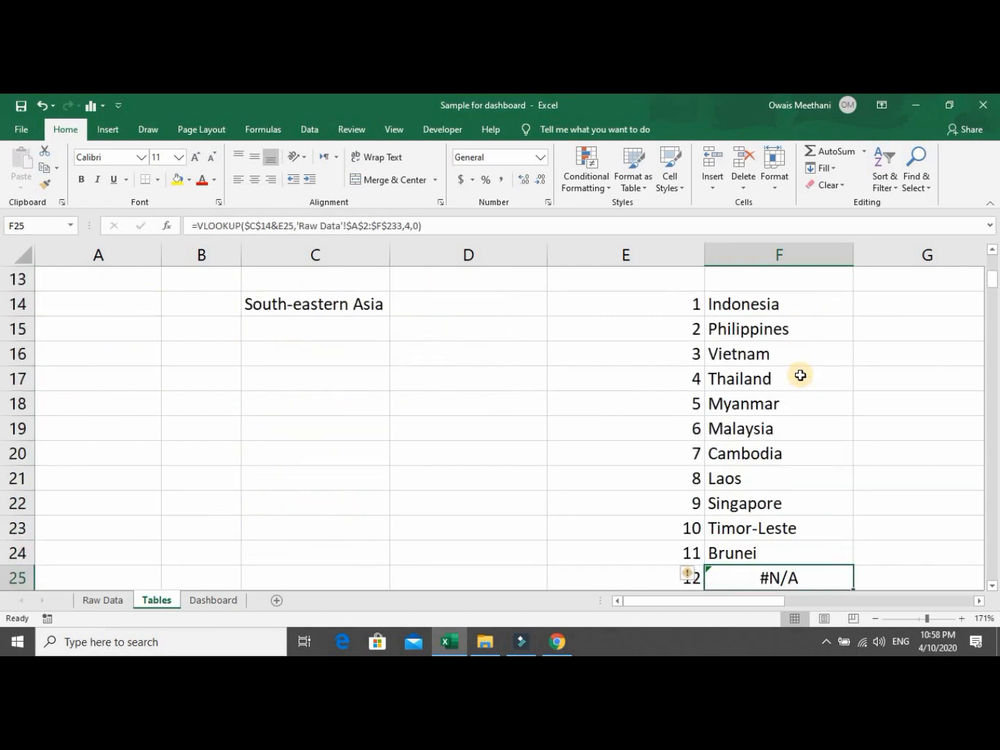
pyautogui.press('Up')
pyautogui.press('Up')
pyautogui.press('Up')
pyautogui.press('Up')
pyautogui.press('Up')
pyautogui.press('Up')
pyautogui.press('Up')
pyautogui.press('Up')
pyautogui.press('Up')
pyautogui.press('Up')
pyautogui.press('Up')
pyautogui.press('Up')
pyautogui.press('Up')
pyautogui.press('Up')
pyautogui.press('Up')
pyautogui.press('Up')
pyautogui.press('Up')
pyautogui.press('Up')
pyautogui.press('Up')
pyautogui.press('Up')
pyautogui.press('Up')
pyautogui.press('Down')
pyautogui.press('Down')
pyautogui.press('Down')
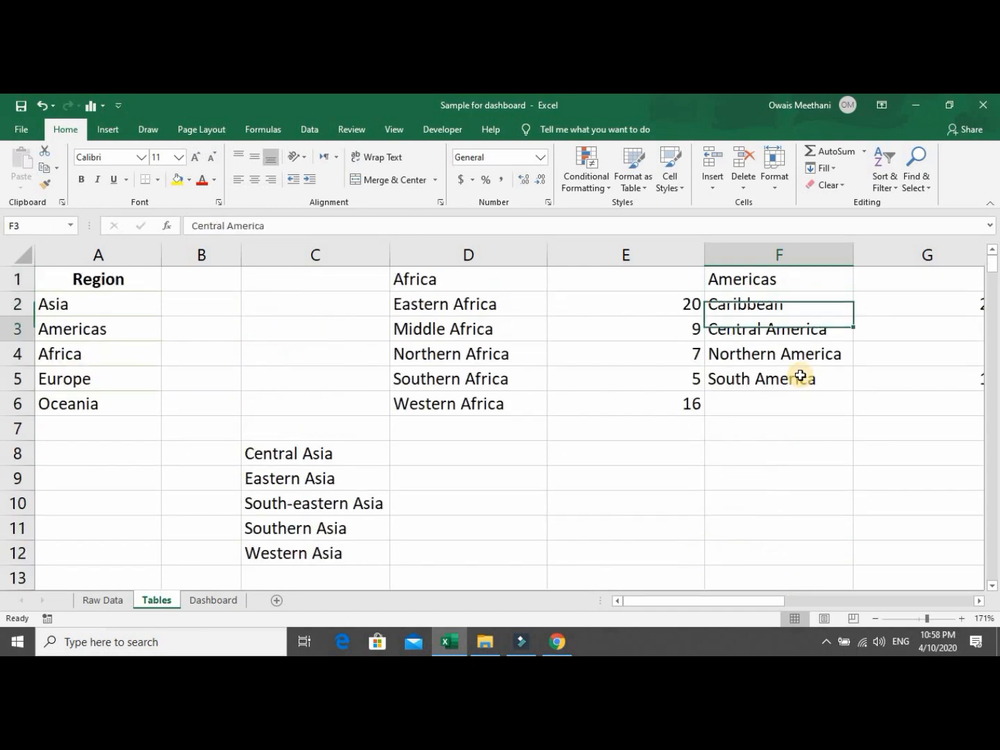
pyautogui.press('Down')
pyautogui.press('Down')
pyautogui.press('Down')
pyautogui.press('Down')
pyautogui.press('Down')
pyautogui.press('Down')
pyautogui.press('Down')
pyautogui.press('Down')
pyautogui.press('Down')
pyautogui.press('Down')
pyautogui.press('Down')
pyautogui.press('Down')
pyautogui.press('Down')
pyautogui.press('Up')
pyautogui.press('Up')
pyautogui.press('Up')
pyautogui.press('Up')
pyautogui.press('Up')
pyautogui.press('Up')
pyautogui.press('Up')
pyautogui.press('Up')
pyautogui.press('Up')
pyautogui.press('Up')
pyautogui.press('Up')
pyautogui.press('Up')
pyautogui.press('Up')
pyautogui.press('Up')
pyautogui.press('Up')
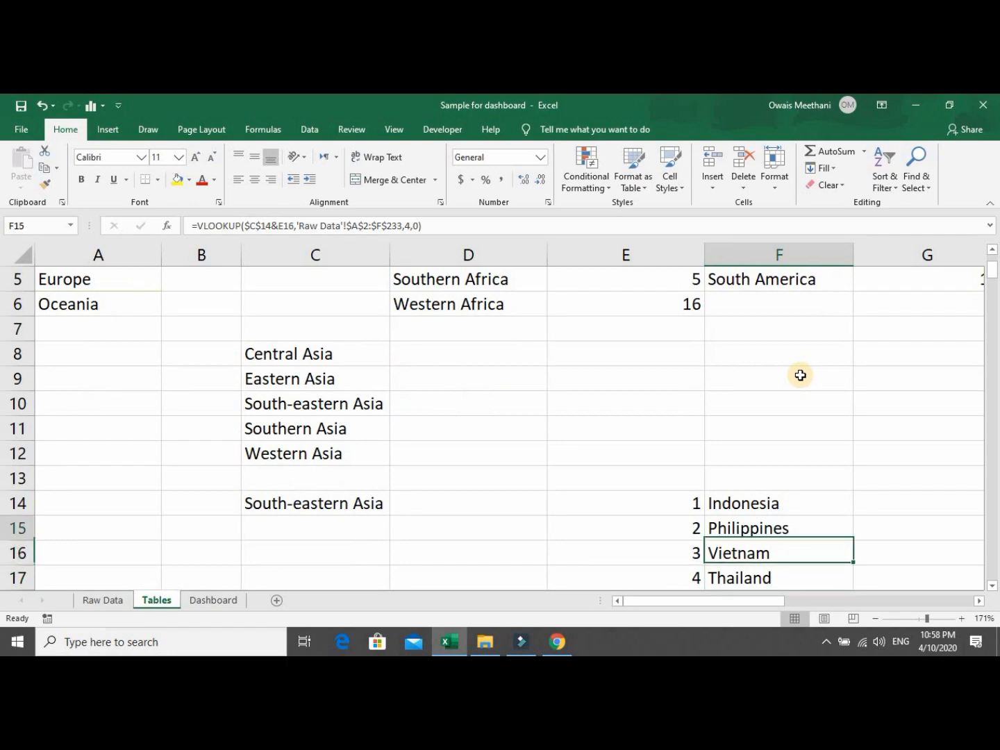
pyautogui.press('Up')
pyautogui.press('Right')
pyautogui.press('Right')
pyautogui.press('Right')
pyautogui.press('Right')
pyautogui.press('Right')
pyautogui.press('Left')
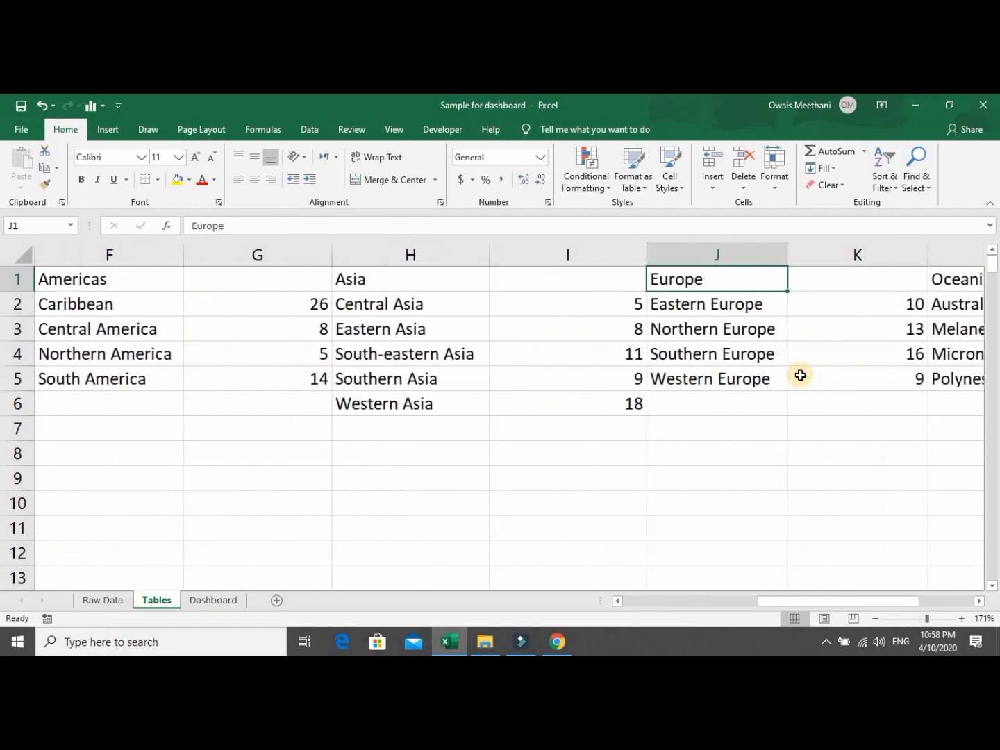
pyautogui.press('Left')
pyautogui.press('Left')
pyautogui.press('Down')
pyautogui.press('Down')
pyautogui.press('Down')
pyautogui.press('Right')
pyautogui.press('Left')
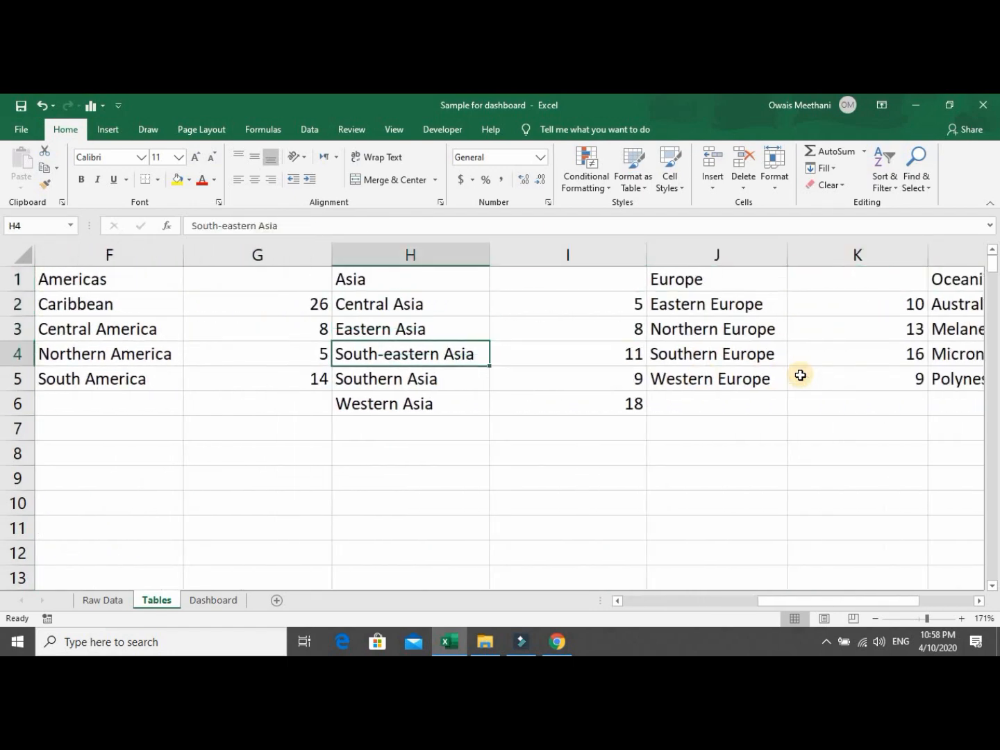
pyautogui.press('Left')
pyautogui.press('Left')
pyautogui.press('Left')
pyautogui.press('Left')
pyautogui.press('Left')
pyautogui.press('Down')
pyautogui.press('Down')
pyautogui.press('Down')
pyautogui.press('Down')
pyautogui.press('Down')
pyautogui.press('Down')
pyautogui.press('Down')
pyautogui.press('Down')
pyautogui.press('Down')
pyautogui.press('Down')
pyautogui.press('Down')
pyautogui.press('Down')
pyautogui.press('Down')
pyautogui.press('Down')
pyautogui.press('Down')
pyautogui.press('Down')
pyautogui.press('Down')
pyautogui.press('Down')
pyautogui.press('Down')
pyautogui.press('Down')
pyautogui.press('Down')
pyautogui.press('Down')
pyautogui.press('Down')
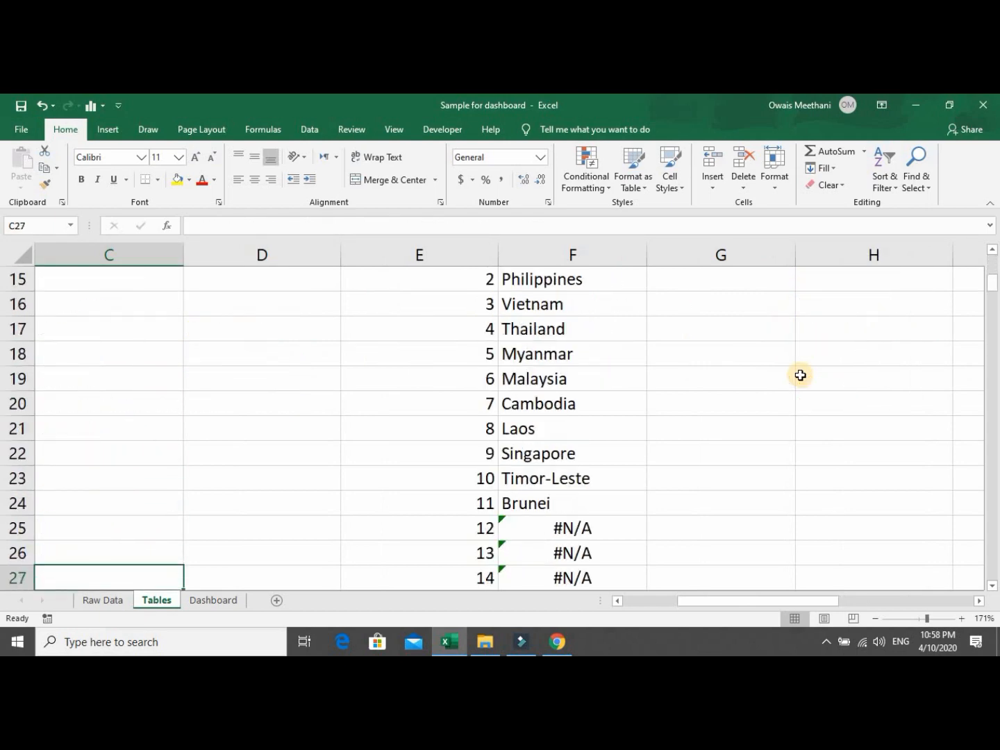
pyautogui.press('Right')
pyautogui.press('Right')
pyautogui.press('Right')
pyautogui.press('Up')
pyautogui.press('Up')
pyautogui.press('Up')
pyautogui.press('Up')
pyautogui.press('Up')
pyautogui.press('Up')
pyautogui.press('Up')
pyautogui.press('Up')
pyautogui.press('Up')
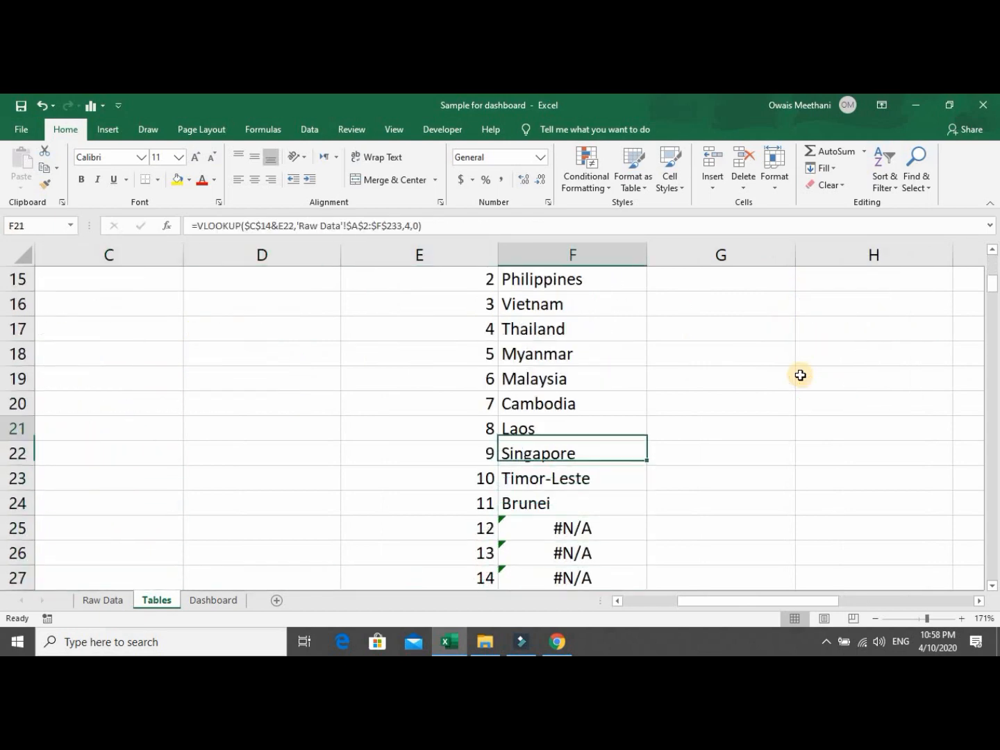
pyautogui.press('Up')
pyautogui.press('Up')
pyautogui.press('Up')
pyautogui.press('Up')
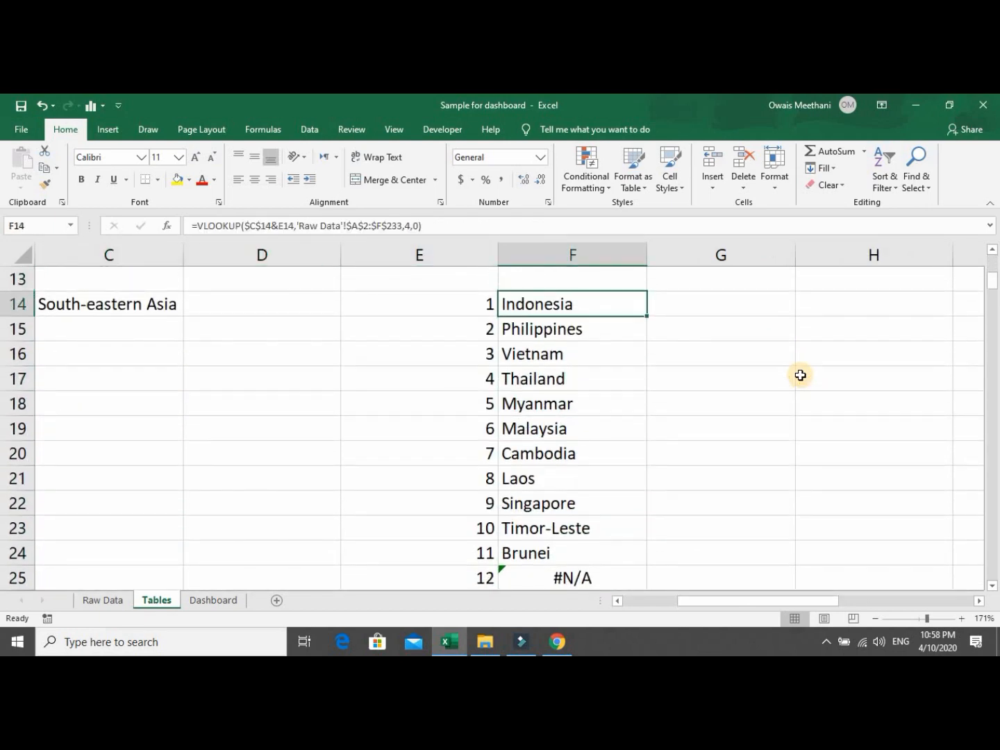
pyautogui.press('F2')
pyautogui.press('Left')
pyautogui.press('Left')
pyautogui.press('Left')
pyautogui.press('Left')
pyautogui.press('Left')
pyautogui.press('Left')
pyautogui.press('Left')
pyautogui.press('Left')
pyautogui.press('Left')
pyautogui.press('Left')
pyautogui.press('Left')
pyautogui.press('Left')
pyautogui.press('Left')
pyautogui.press('Left')
pyautogui.press('Left')
pyautogui.press('Left')
pyautogui.press('Left')
pyautogui.press('Left')
pyautogui.press('Left')
pyautogui.press('Left')
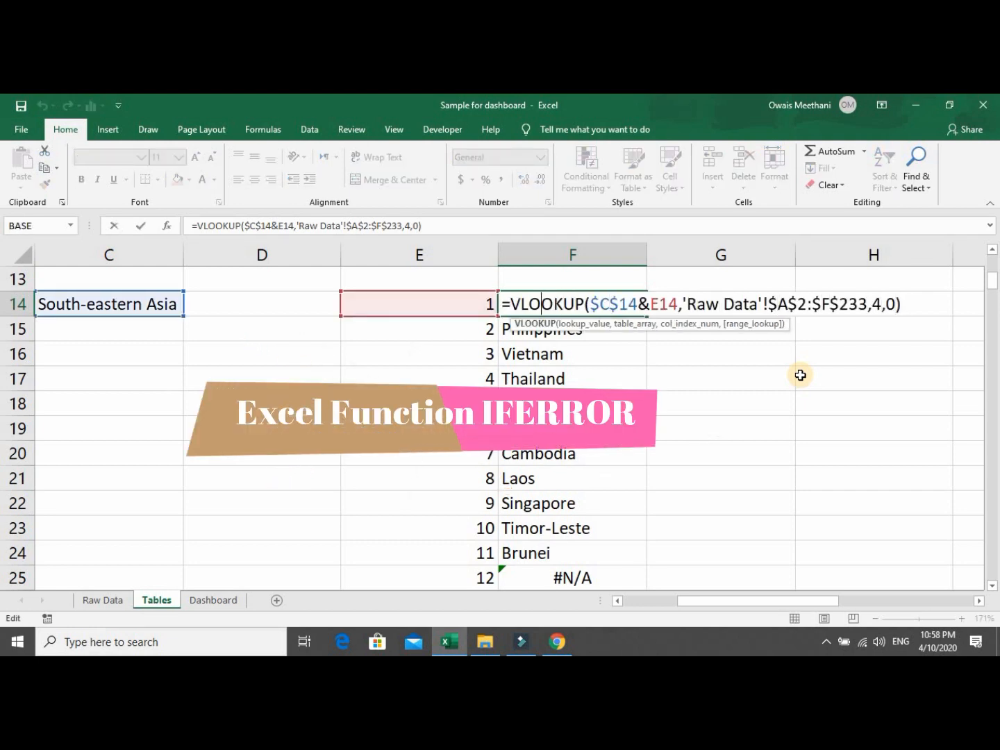
# Wrap F14's VLOOKUP in IFERROR returning "" when there is no match.
pyautogui.press('Left')
pyautogui.press('Left')
pyautogui.press('Left')
pyautogui.write('Iferr')
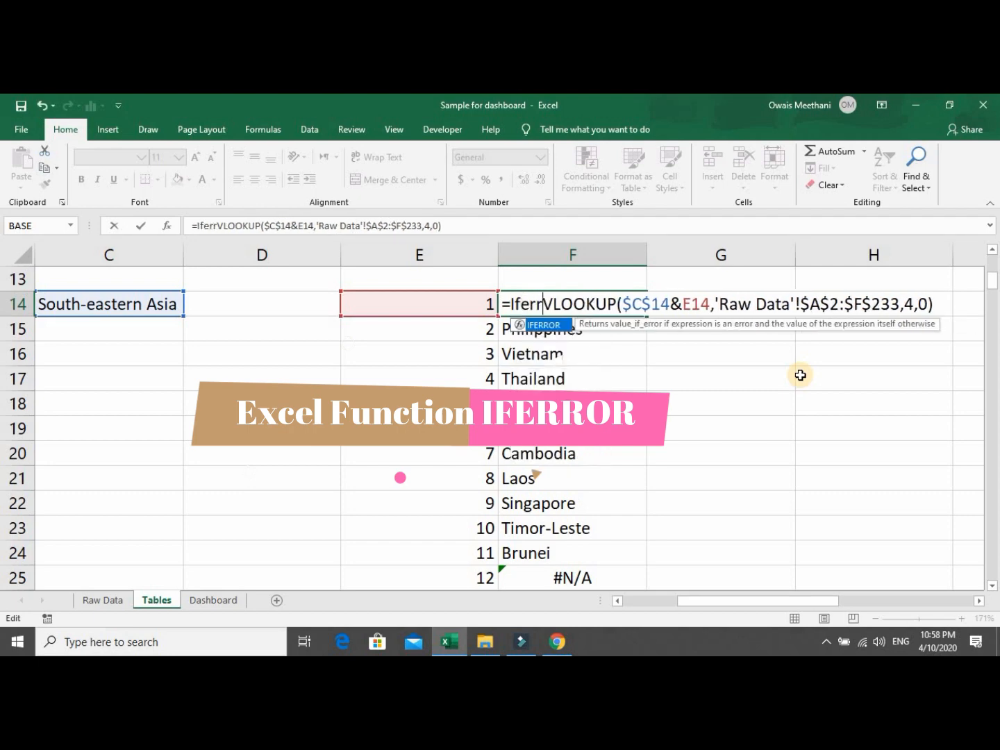
pyautogui.press('Tab')
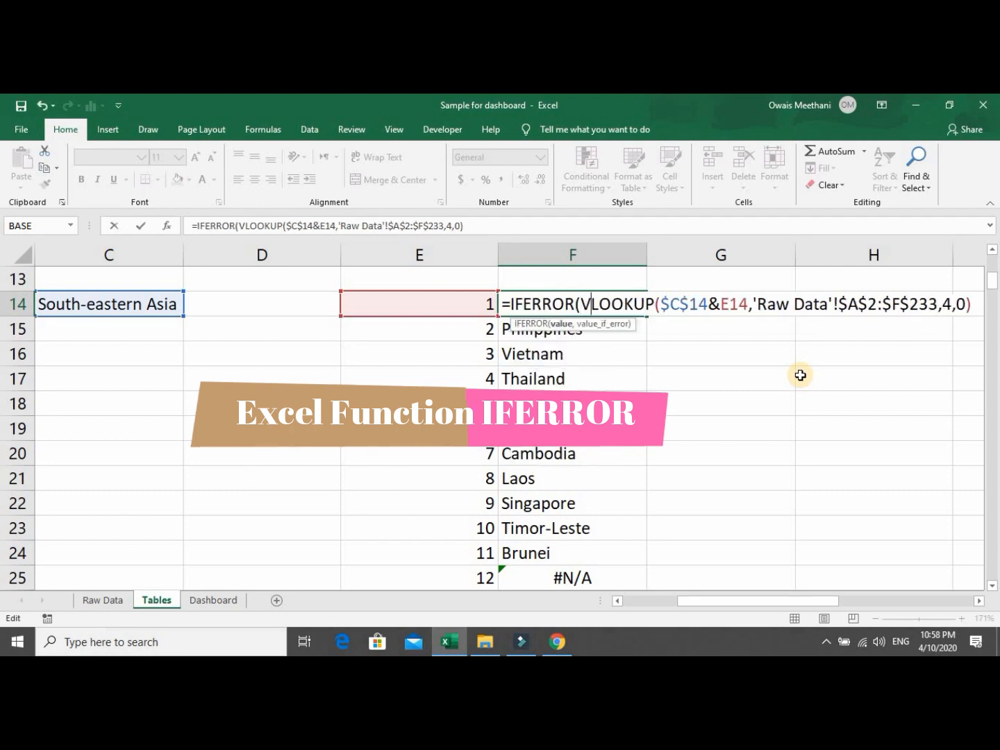
pyautogui.press('Right')
pyautogui.press('Right')
pyautogui.press('Right')
pyautogui.press('Right')
pyautogui.press('Right')
pyautogui.press('Right')
pyautogui.press('Right')
pyautogui.press('Right')
pyautogui.press('Right')
pyautogui.press('Right')
pyautogui.press('Right')
pyautogui.press('Right')
pyautogui.press('Right')
pyautogui.press('Right')
pyautogui.press('Right')
pyautogui.press('Right')
pyautogui.press('Right')
pyautogui.press('Right')
pyautogui.press('Right')
pyautogui.press('Right')
pyautogui.press('Right')
pyautogui.press('Right')
pyautogui.press('Right')
pyautogui.press('Right')
pyautogui.press('Right')
pyautogui.press('Right')
pyautogui.press('Right')
pyautogui.press('Right')
pyautogui.press('Right')
pyautogui.press('Right')
pyautogui.press('Right')
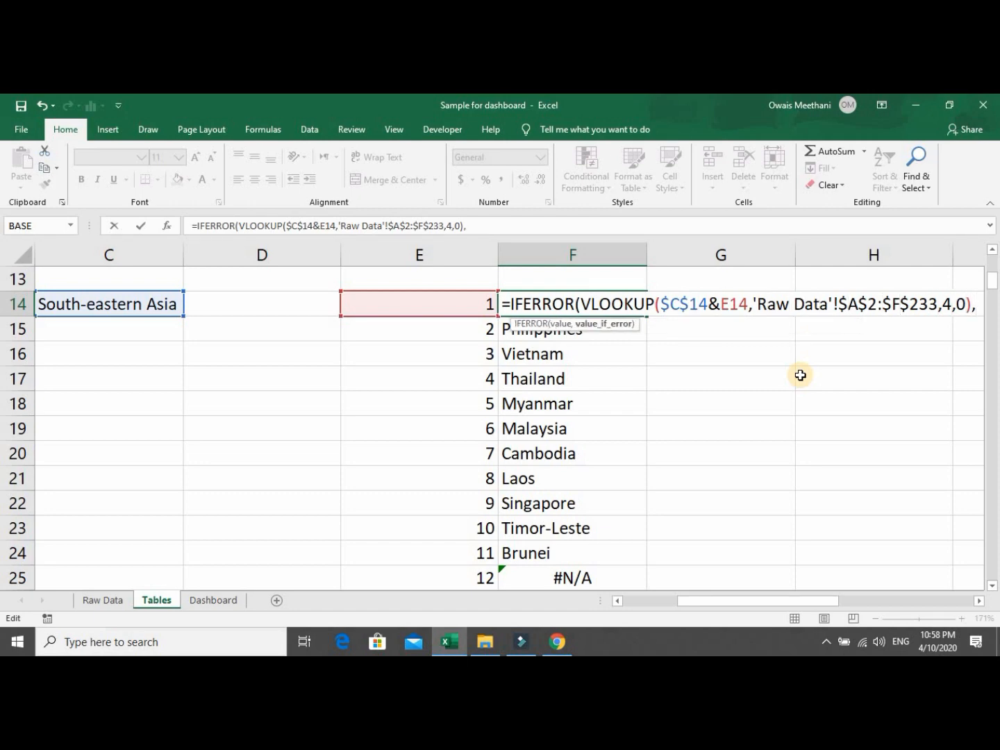
pyautogui.write('"")')
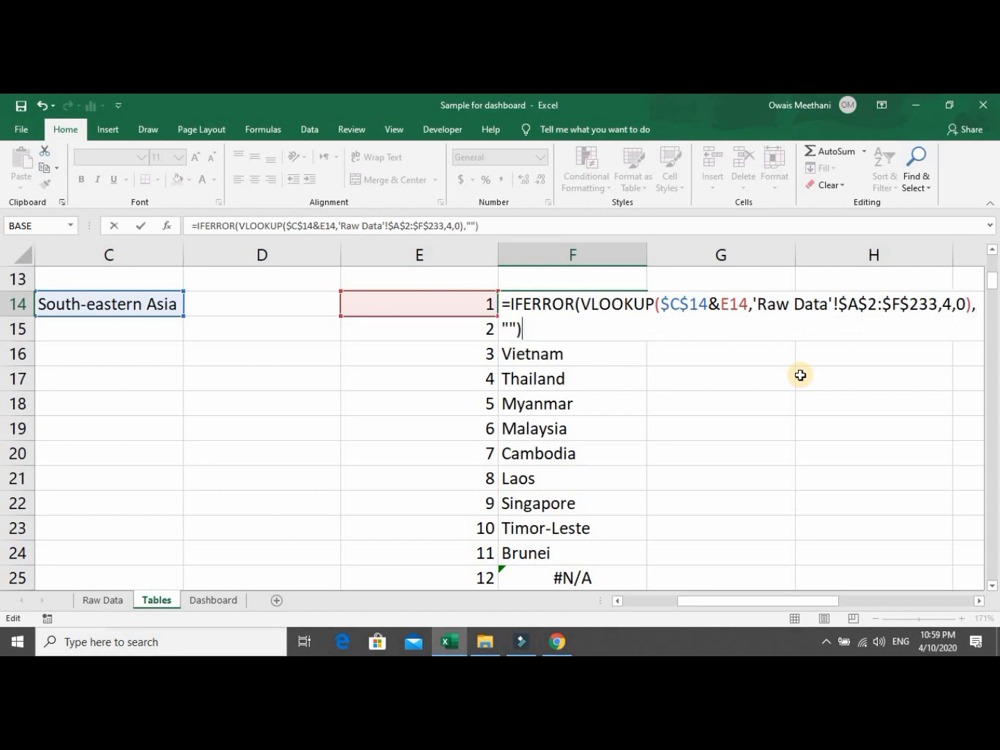
pyautogui.press('Return')
# Copy the IFERROR formula down column F so rows below Brunei turn blank.
pyautogui.press('Up')
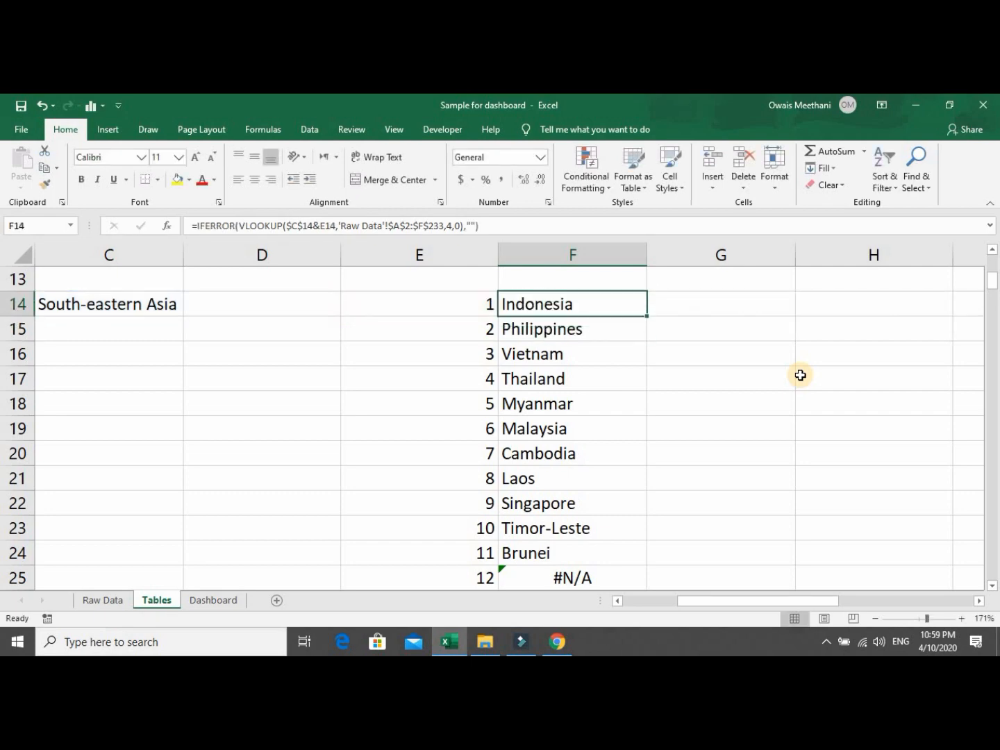
pyautogui.doubleClick(646, 317)
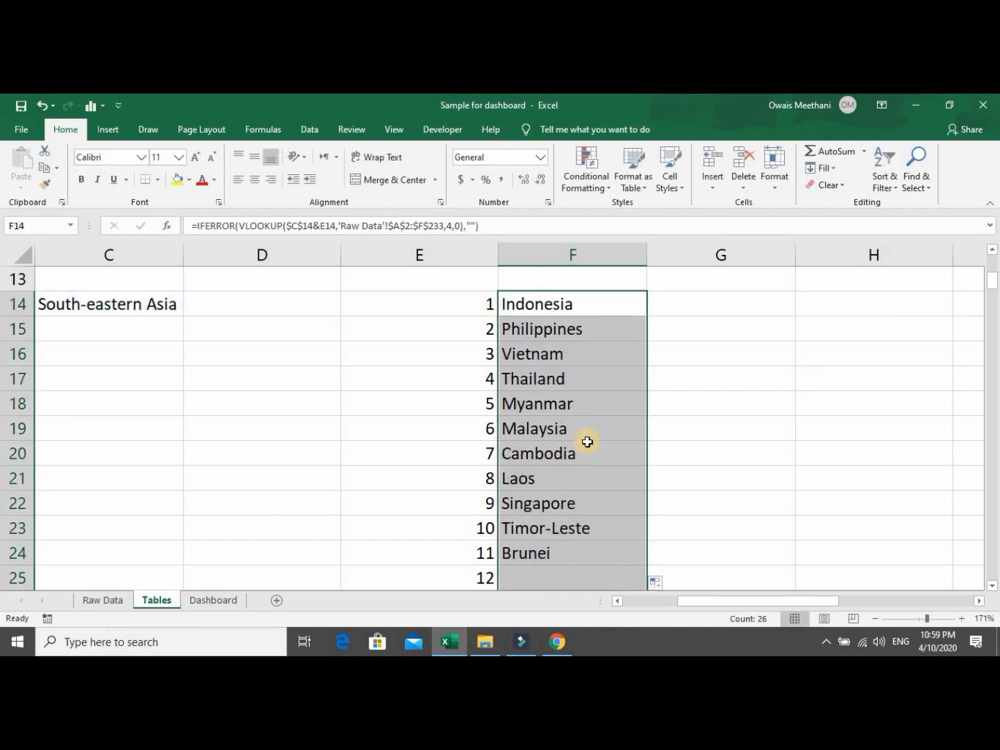
pyautogui.click(587, 444)
pyautogui.press('Down')
pyautogui.press('Down')
pyautogui.press('Down')
pyautogui.press('Down')
pyautogui.press('Down')
pyautogui.press('Down')
pyautogui.press('Down')
pyautogui.press('Down')
pyautogui.press('Down')
pyautogui.press('Down')
pyautogui.press('Down')
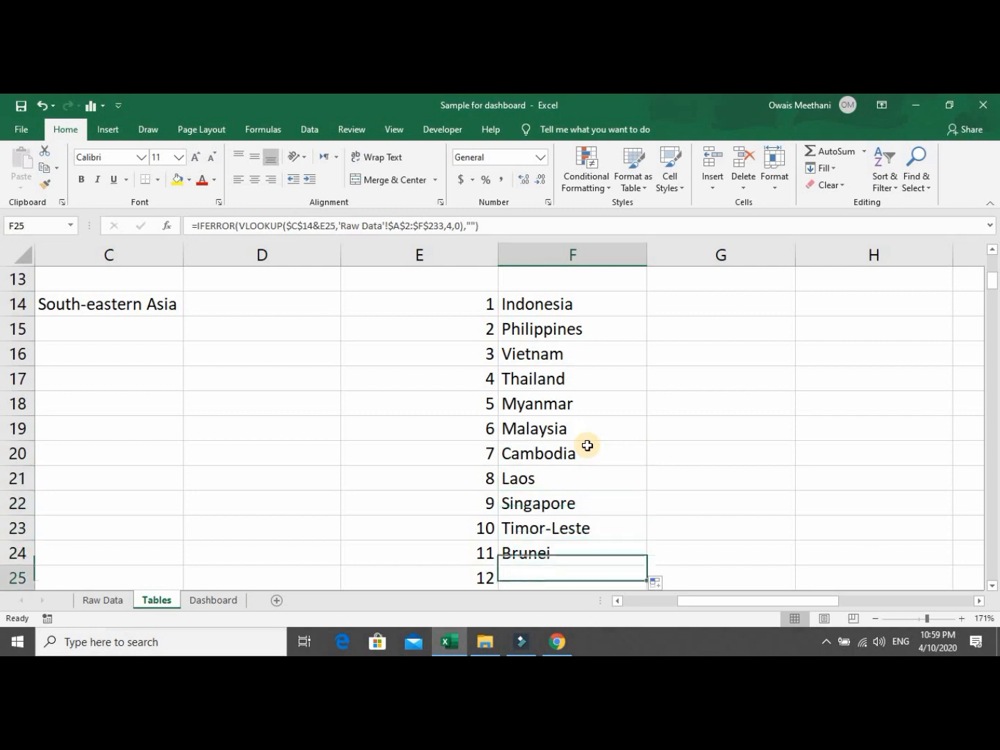
pyautogui.press('Up')
pyautogui.press('Up')
pyautogui.press('Up')
pyautogui.press('Up')
pyautogui.press('Up')
pyautogui.press('Up')
pyautogui.press('Up')
pyautogui.press('Up')
pyautogui.press('Up')
pyautogui.press('Up')
pyautogui.press('Up')
pyautogui.press('Up')
pyautogui.press('Up')
pyautogui.press('Up')
pyautogui.press('Up')
pyautogui.press('Up')
pyautogui.press('Up')
pyautogui.press('Up')
pyautogui.press('Up')
pyautogui.press('Up')
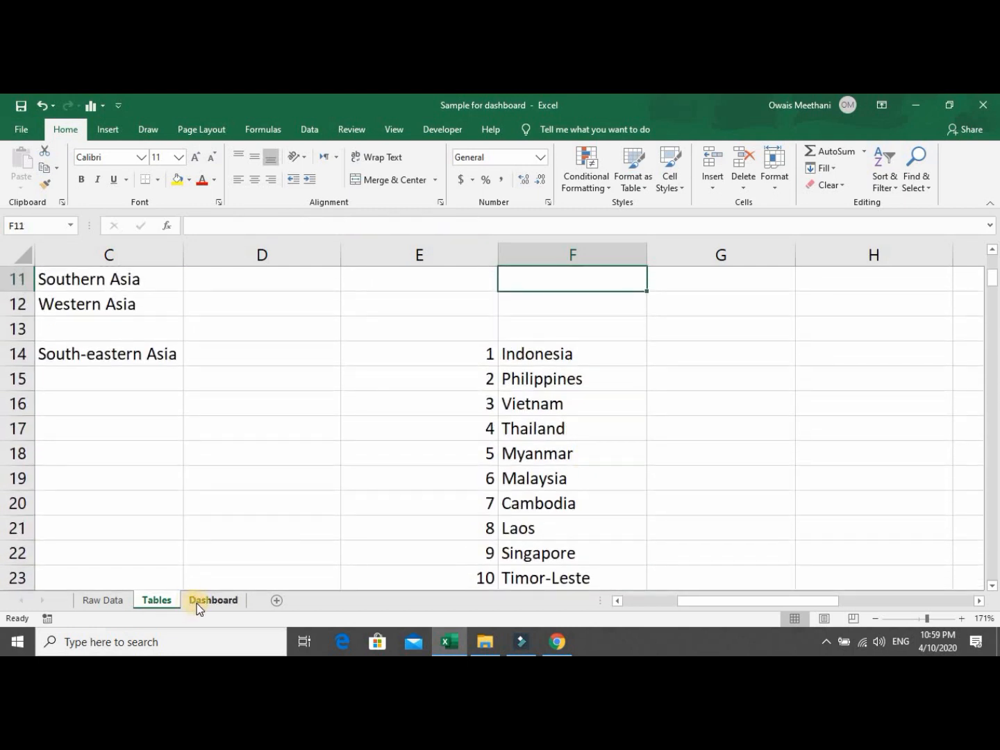
# On the Dashboard, change the subregion dropdown to Southern Asia, then Western Asia.
pyautogui.click(196, 601)
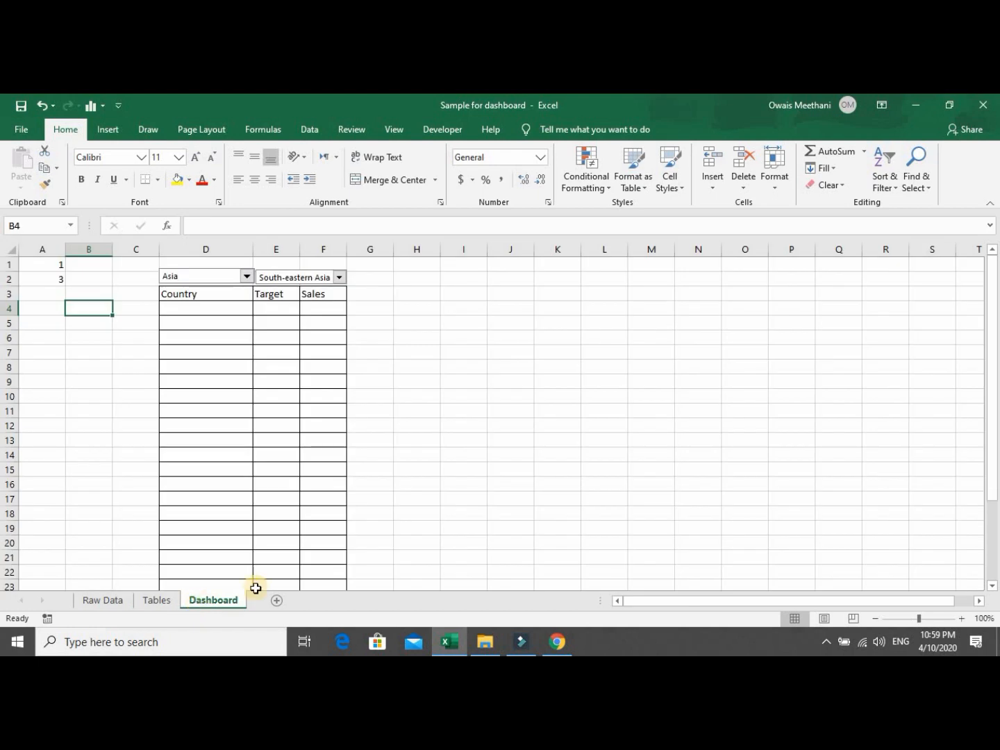
pyautogui.click(340, 278)
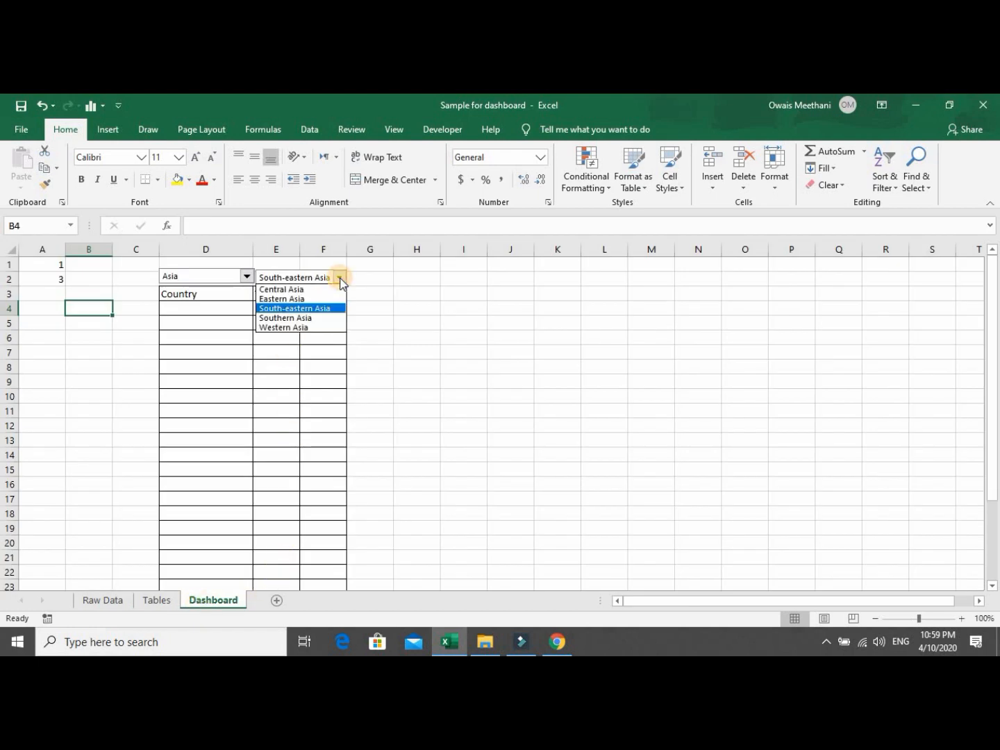
pyautogui.click(312, 317)
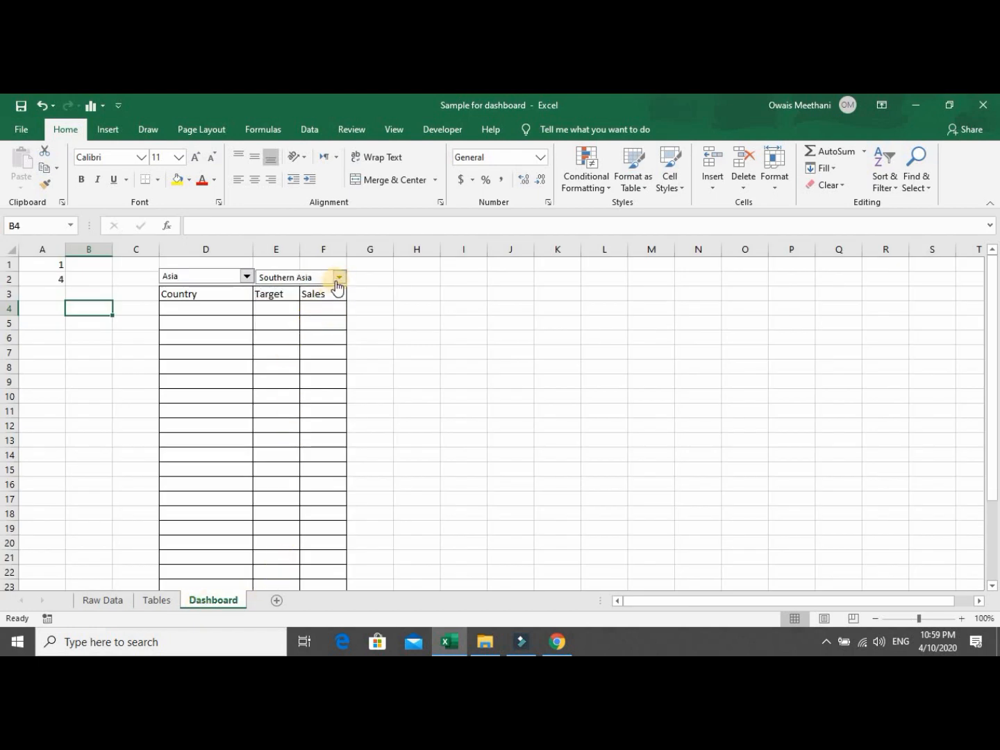
pyautogui.click(339, 278)
pyautogui.click(313, 325)
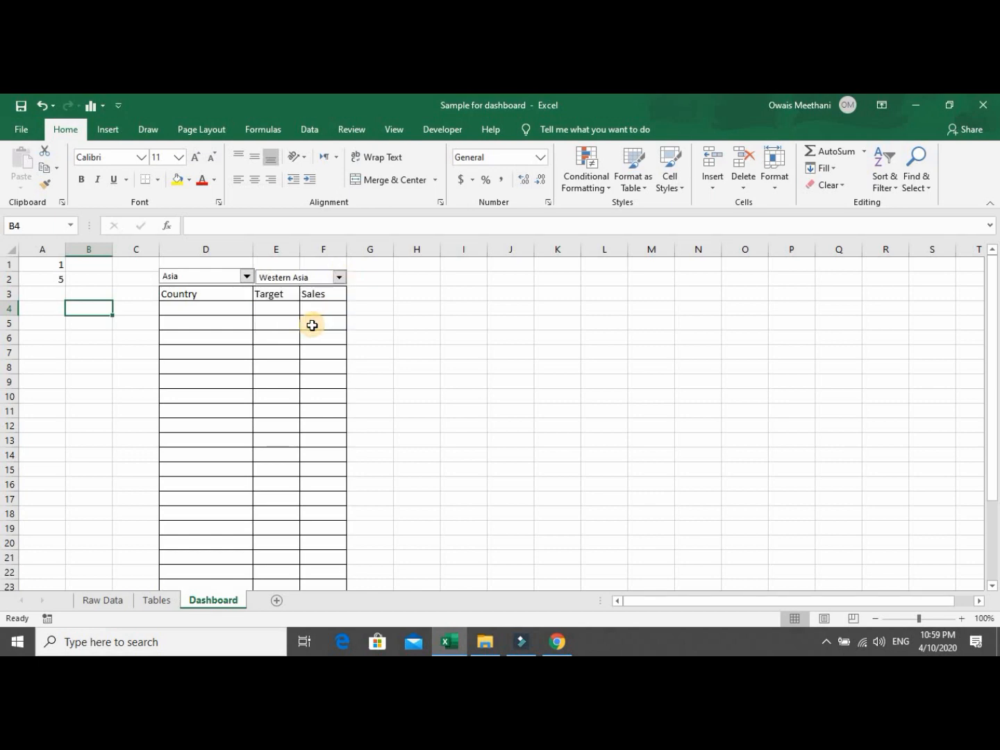
# Check the Tables sheet's Western Asia list, Turkey through Cyprus, with blanks below.
pyautogui.click(170, 603)
pyautogui.press('Down')
pyautogui.press('Down')
pyautogui.press('Down')
pyautogui.press('Down')
pyautogui.press('Down')
pyautogui.press('Down')
pyautogui.press('Down')
pyautogui.press('Down')
pyautogui.press('Down')
pyautogui.press('Down')
pyautogui.press('Down')
pyautogui.press('Down')
pyautogui.press('Down')
pyautogui.press('Down')
pyautogui.press('Down')
pyautogui.press('Down')
pyautogui.press('Down')
pyautogui.press('Down')
pyautogui.press('Down')
pyautogui.press('Down')
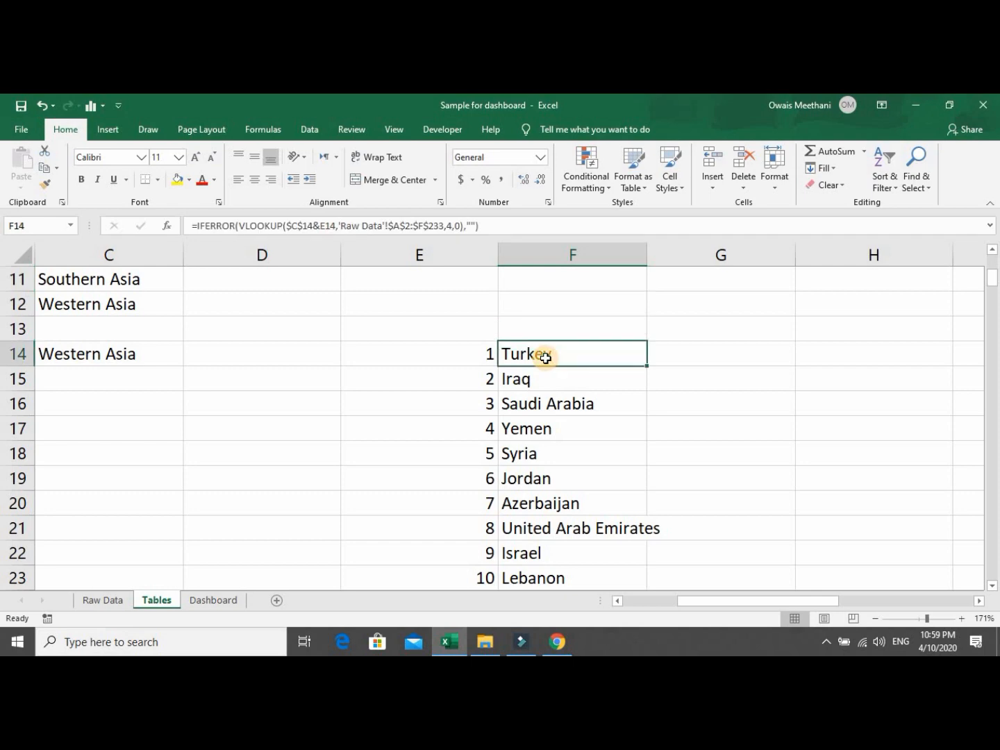
pyautogui.press('Up')
pyautogui.press('Up')
pyautogui.press('Up')
pyautogui.press('Up')
pyautogui.press('Up')
pyautogui.press('Up')
pyautogui.press('Up')
pyautogui.press('Up')
pyautogui.press('Up')
pyautogui.press('Up')
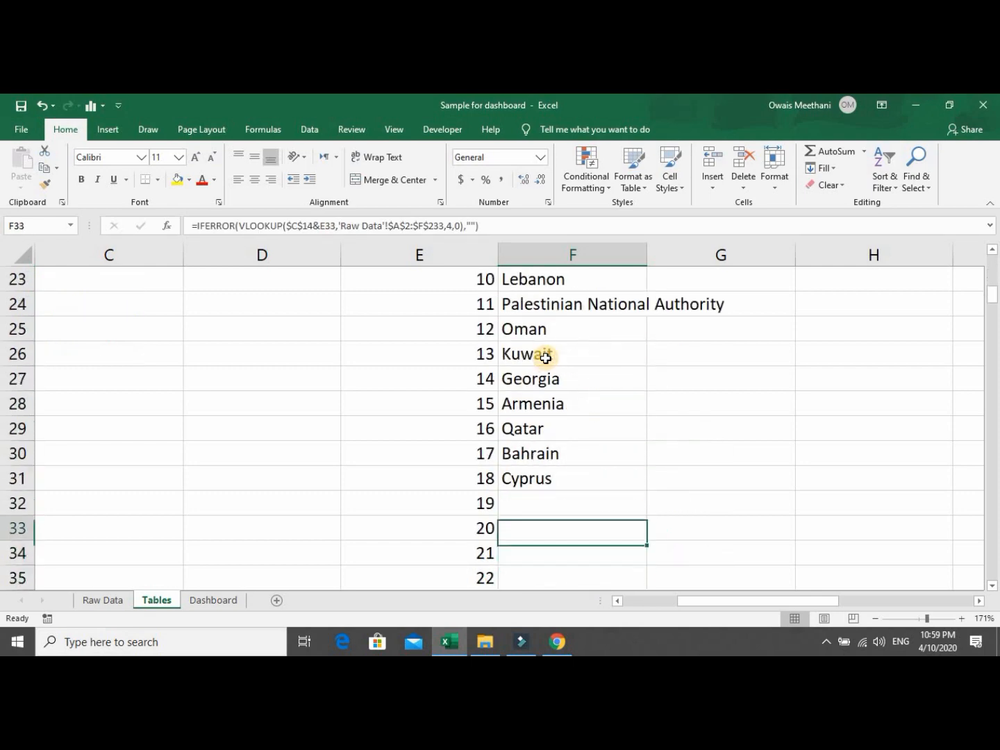
pyautogui.press('Up')
pyautogui.press('Up')
pyautogui.press('Up')
pyautogui.press('Up')
pyautogui.press('Up')
pyautogui.press('Up')
pyautogui.press('Up')
pyautogui.press('Up')
pyautogui.press('Up')
pyautogui.press('Up')
pyautogui.press('Up')
pyautogui.press('Up')
pyautogui.press('Up')
pyautogui.press('Up')
pyautogui.press('Up')
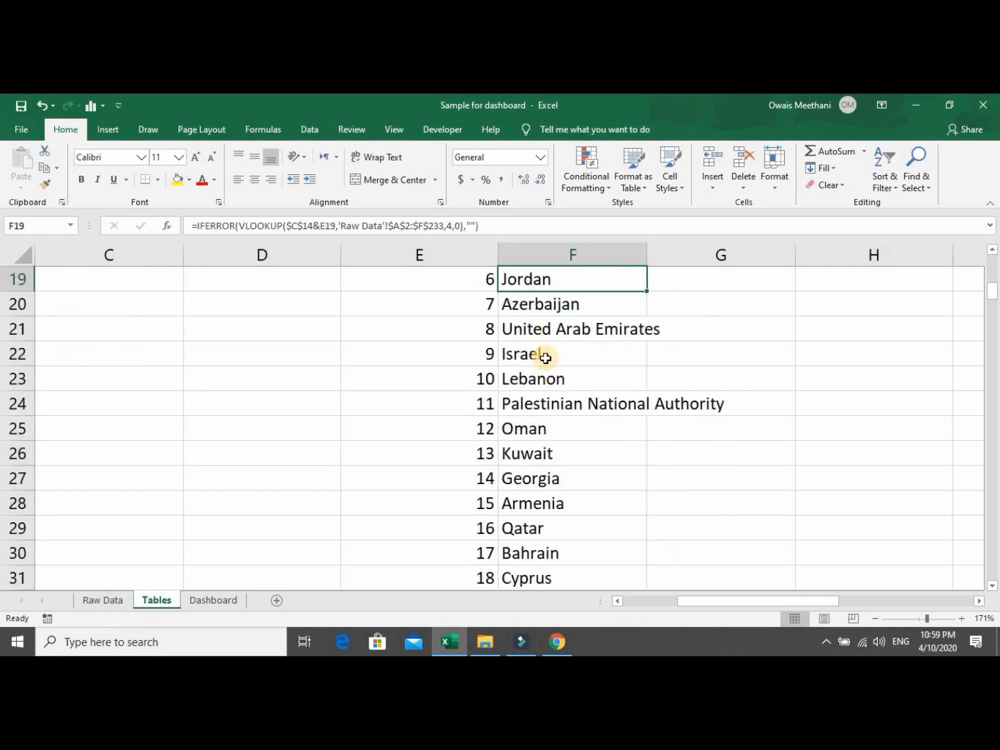
pyautogui.press('Down')
pyautogui.press('Down')
pyautogui.press('Down')
pyautogui.press('Down')
pyautogui.press('Down')
pyautogui.press('Down')
pyautogui.press('Down')
pyautogui.press('Down')
pyautogui.press('Down')
pyautogui.press('Down')
pyautogui.press('Down')
pyautogui.press('Down')
pyautogui.press('Down')
pyautogui.press('Down')
pyautogui.press('Down')
pyautogui.press('Down')
pyautogui.press('Down')
pyautogui.press('Down')
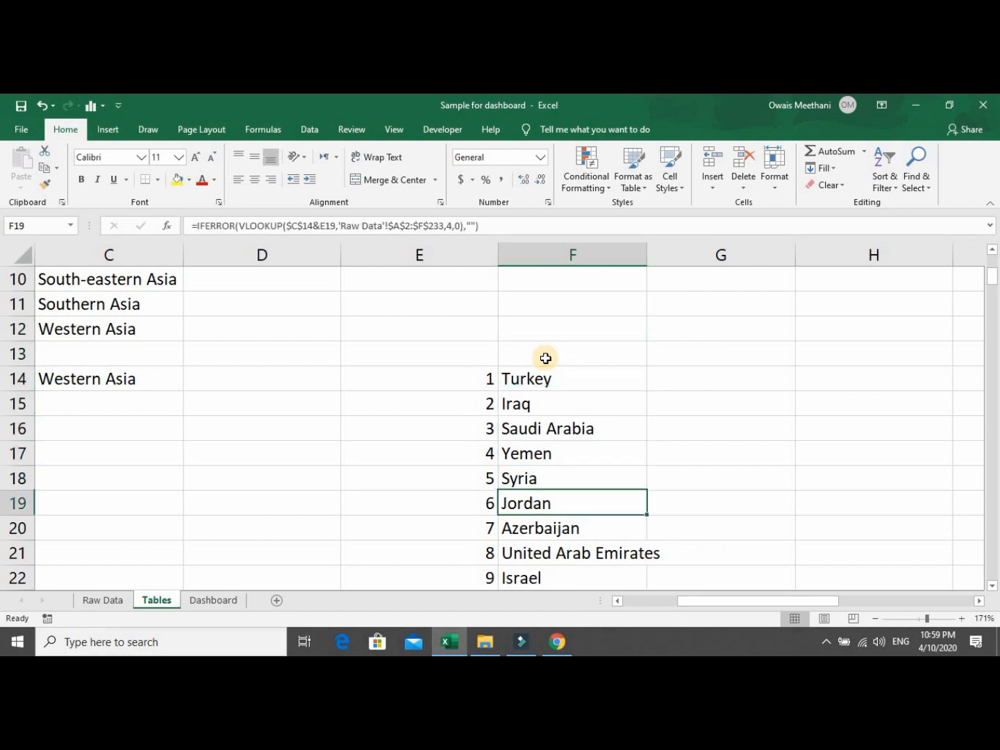
pyautogui.press('Down')
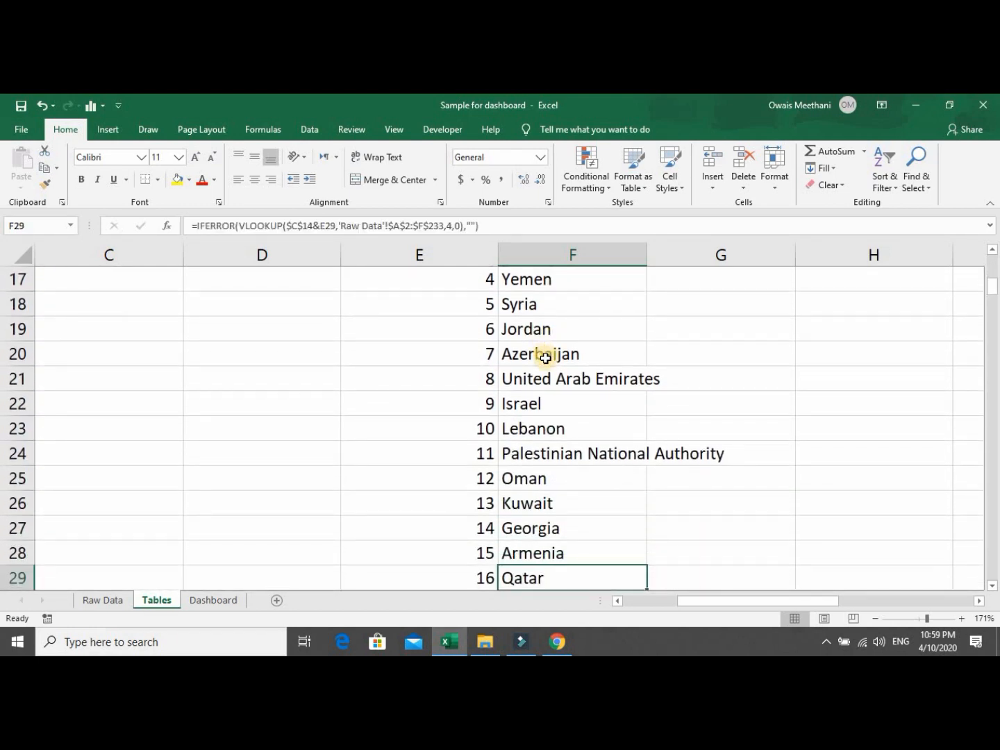
pyautogui.press('Down')
pyautogui.press('Down')
pyautogui.press('Down')
pyautogui.press('Down')
pyautogui.press('Down')
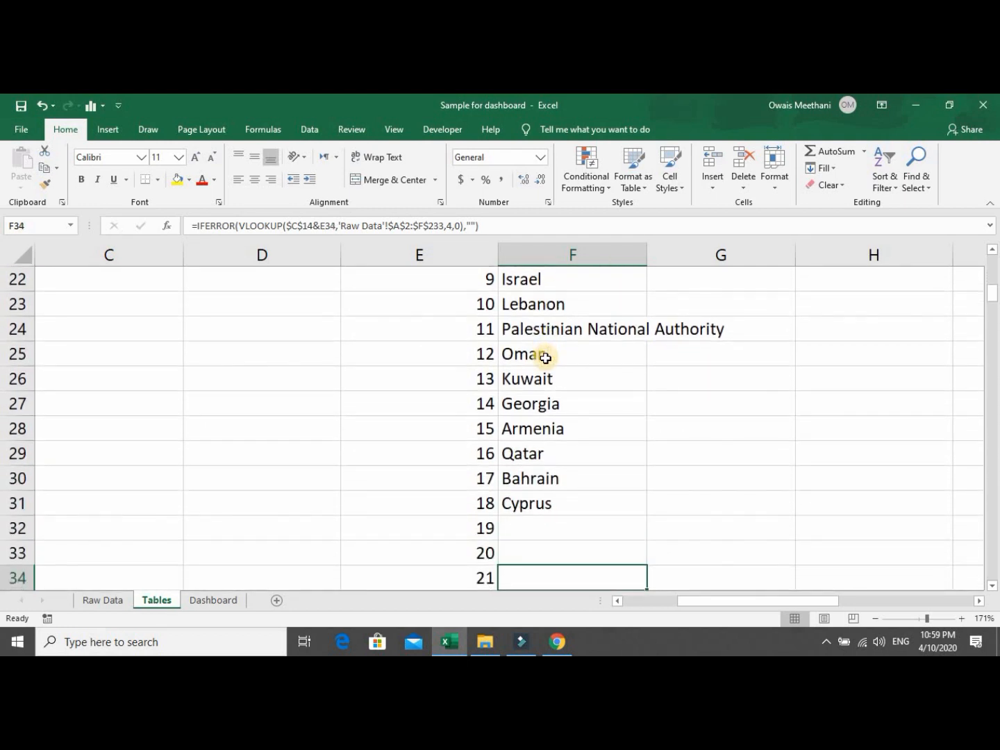
pyautogui.press('Up')
pyautogui.press('Up')
pyautogui.press('Up')
pyautogui.press('Up')
pyautogui.press('Up')
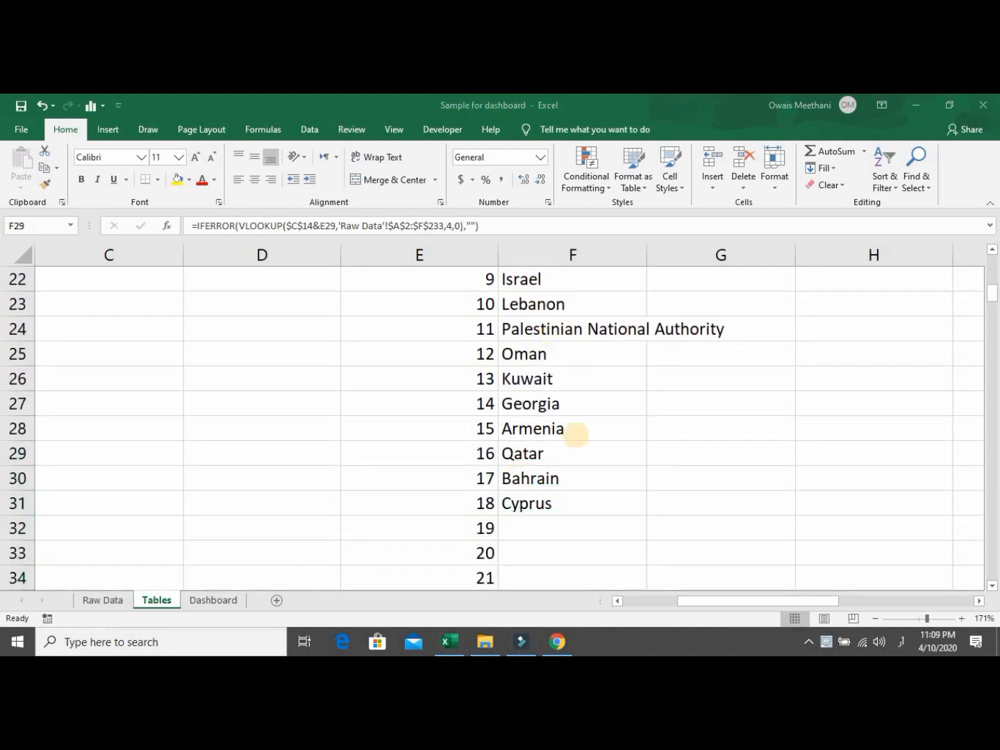
pyautogui.click(577, 450)
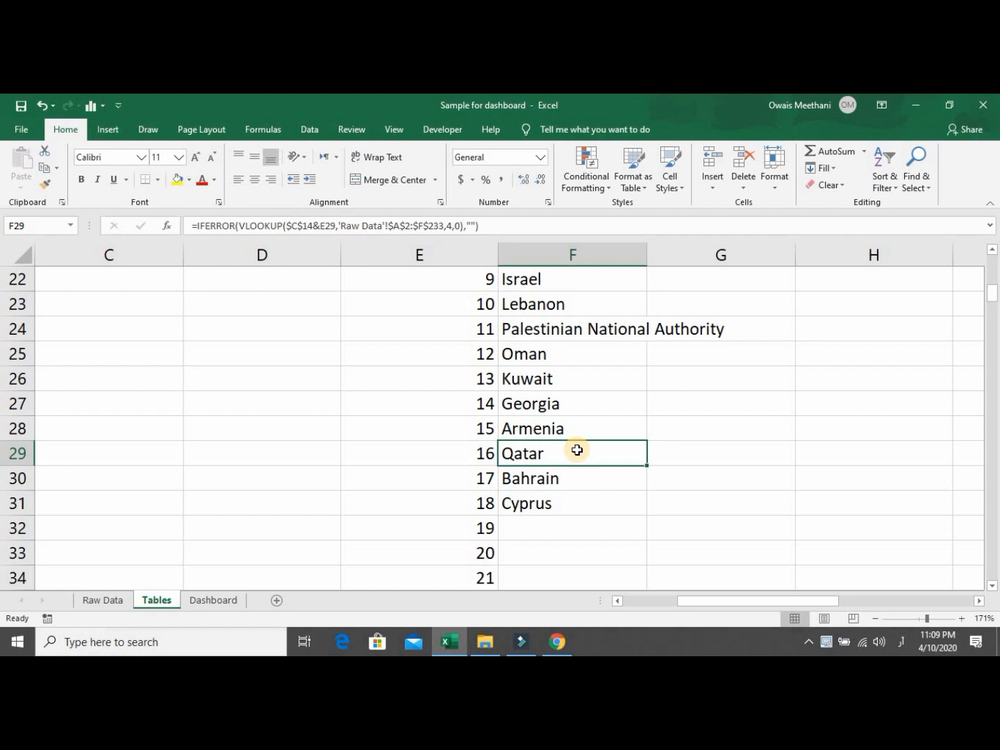
pyautogui.press('Up')
pyautogui.press('Up')
pyautogui.press('Up')
pyautogui.press('Up')
pyautogui.press('Up')
pyautogui.press('Up')
pyautogui.press('Up')
pyautogui.press('Up')
pyautogui.press('Up')
pyautogui.press('Up')
pyautogui.press('Up')
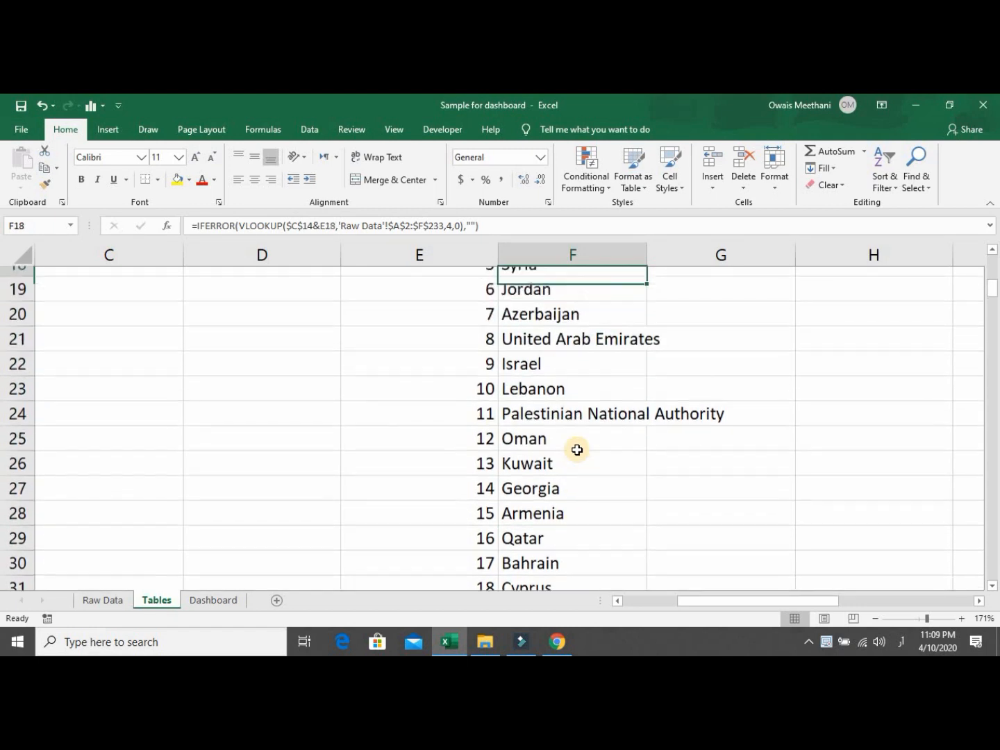
pyautogui.press('Up')
pyautogui.press('Up')
pyautogui.press('Up')
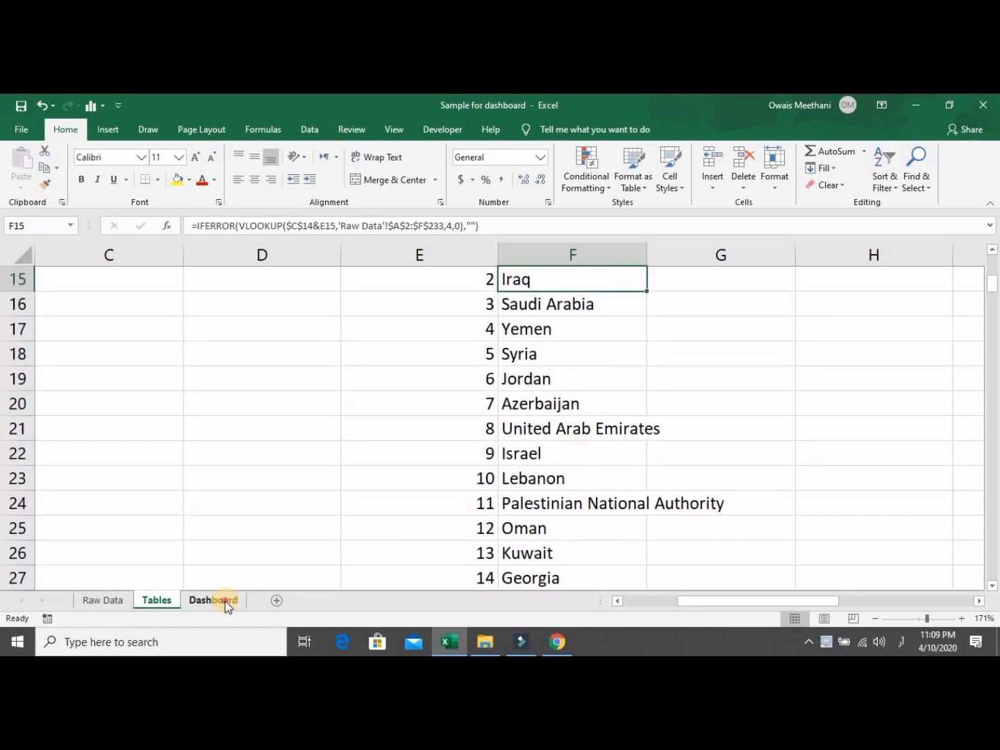
pyautogui.click(224, 601)
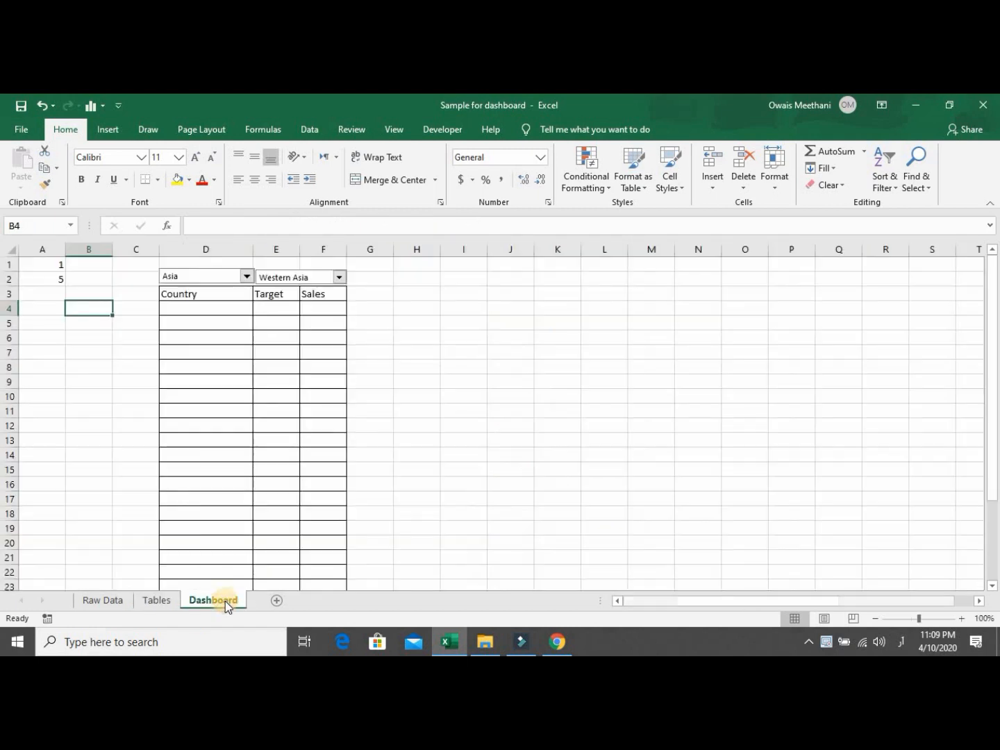
# Link Dashboard cell D4 to Tables!F14 so it shows Turkey.
pyautogui.click(228, 309)
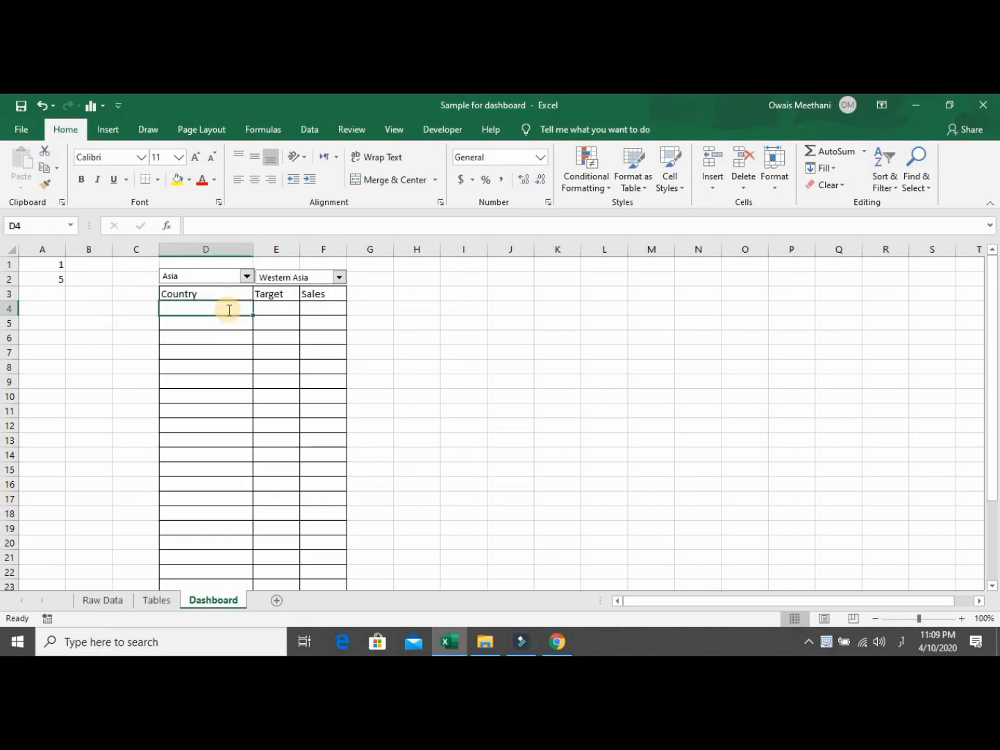
pyautogui.write('=')
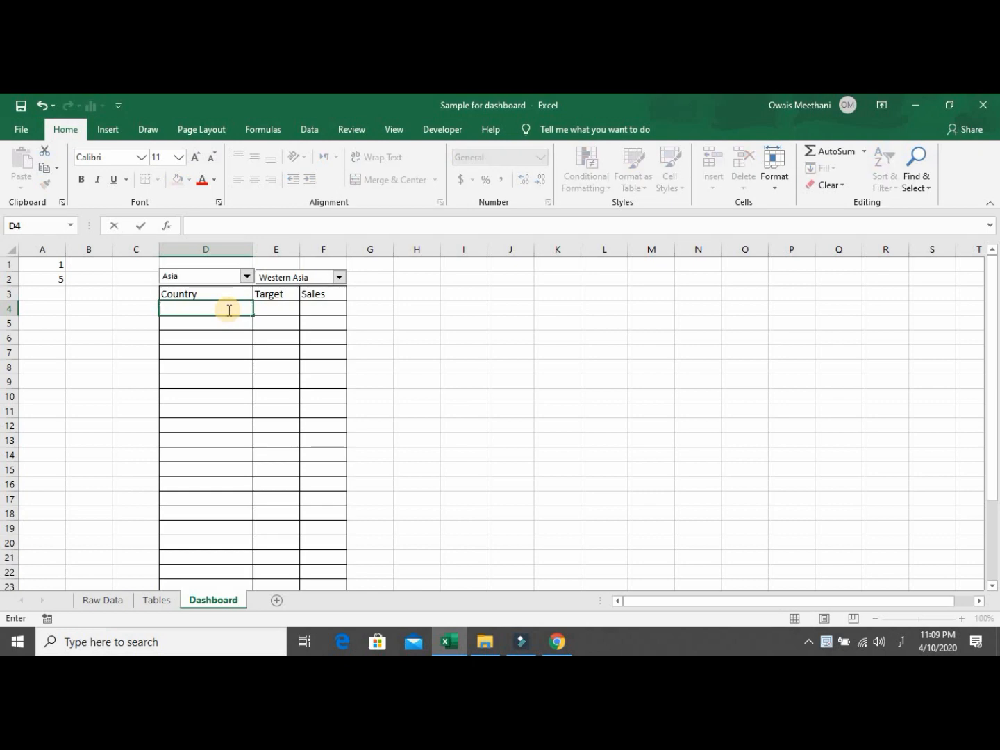
pyautogui.press('super+space')
pyautogui.write('=')
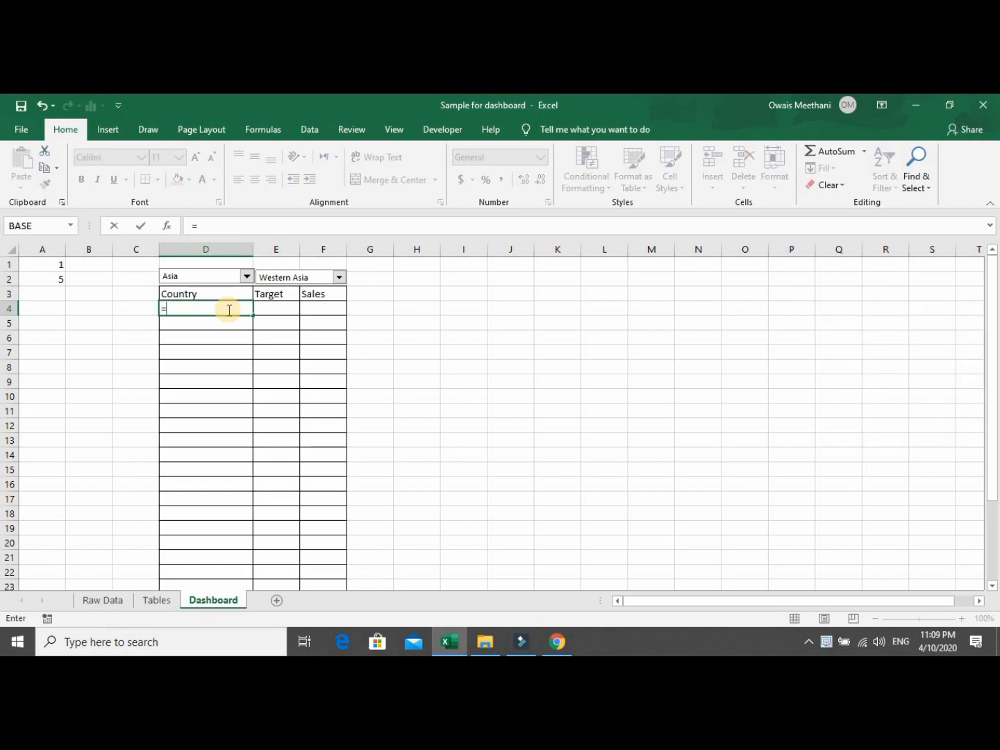
pyautogui.click(158, 603)
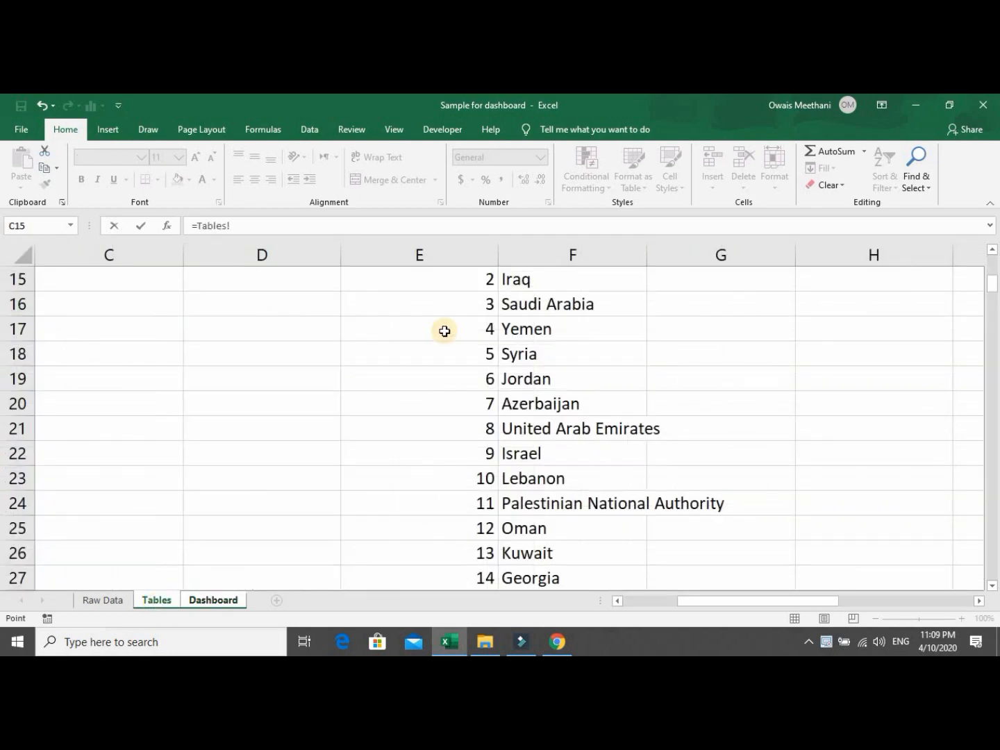
pyautogui.click(597, 290)
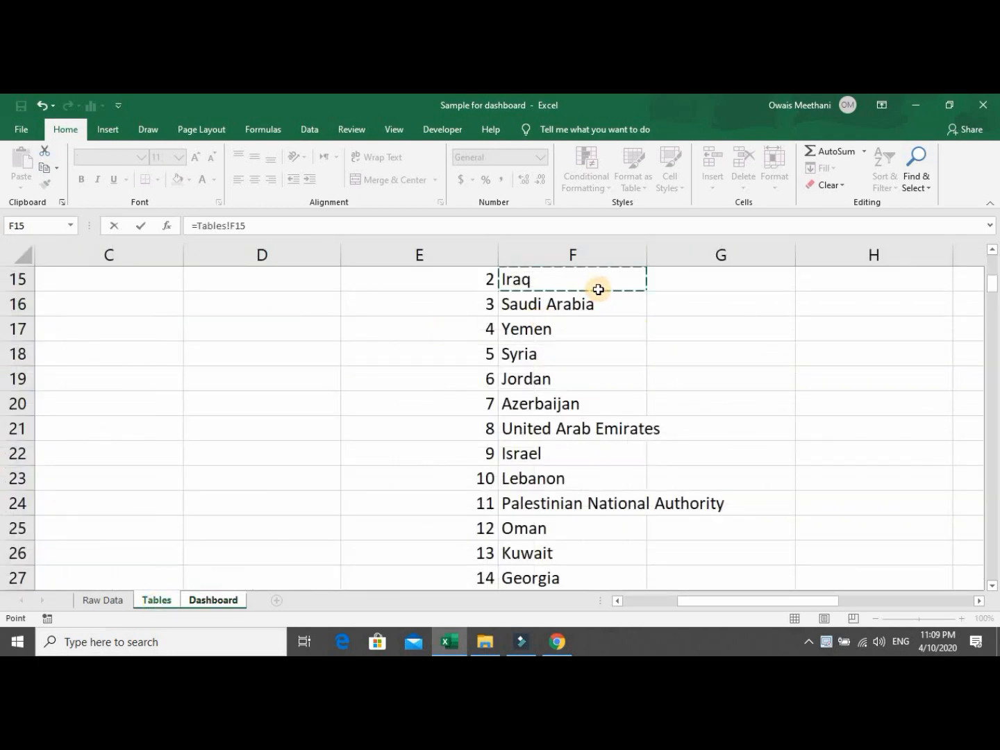
pyautogui.press('Up')
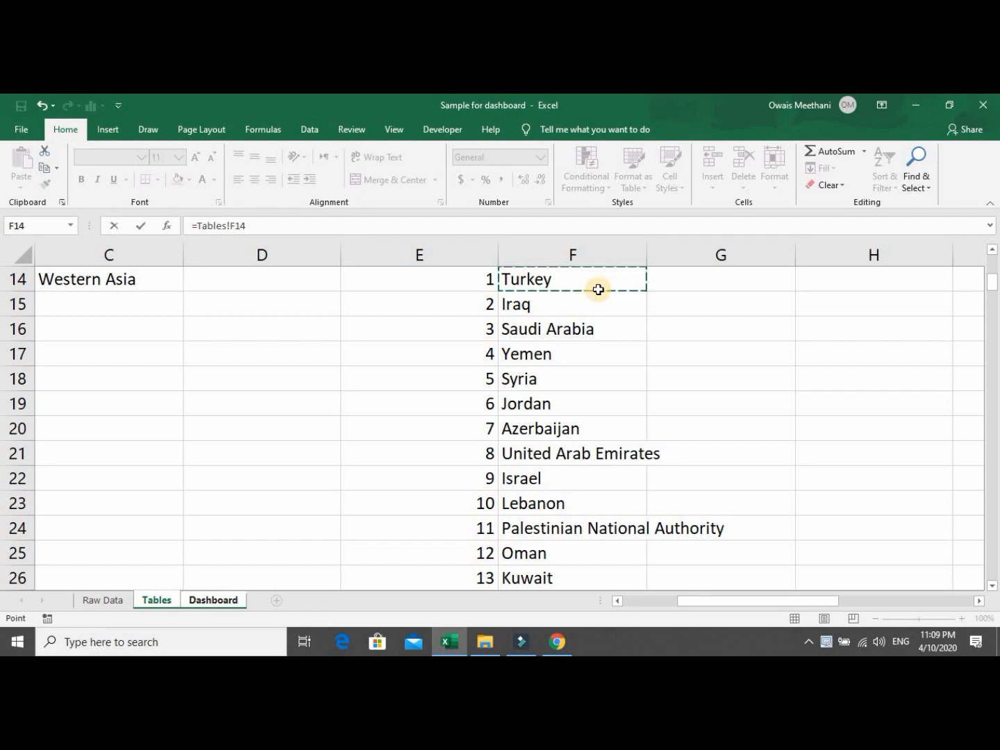
pyautogui.press('Return')
# Fill the D4 link down the Country column to D29.
pyautogui.press('Up')
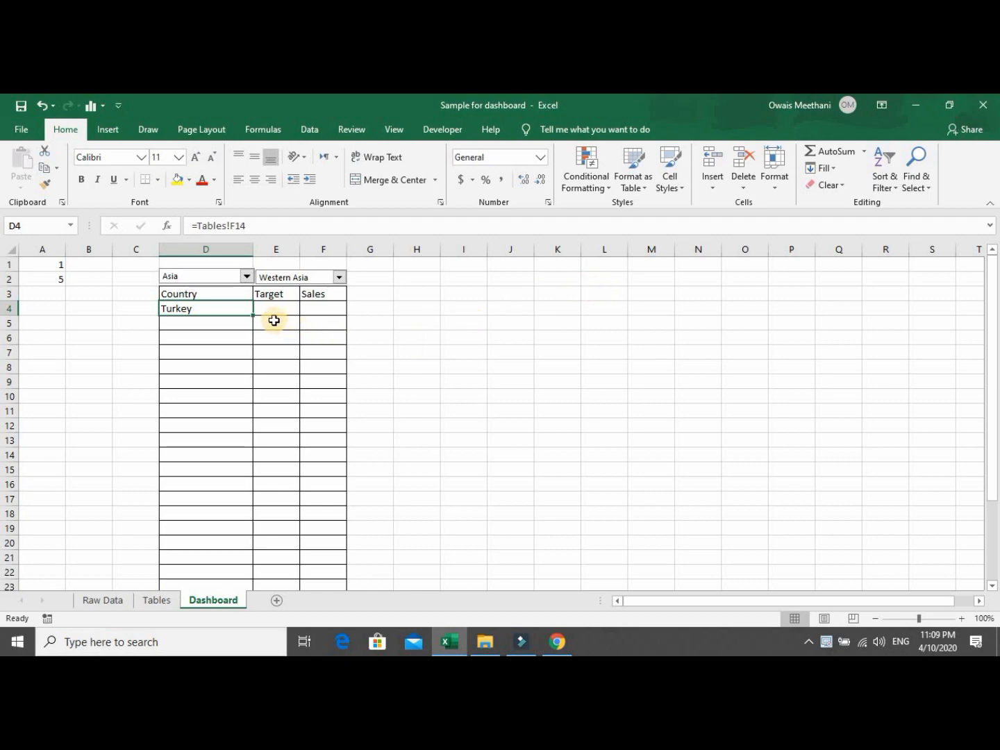
pyautogui.moveTo(253, 321); pyautogui.dragTo(246, 564)
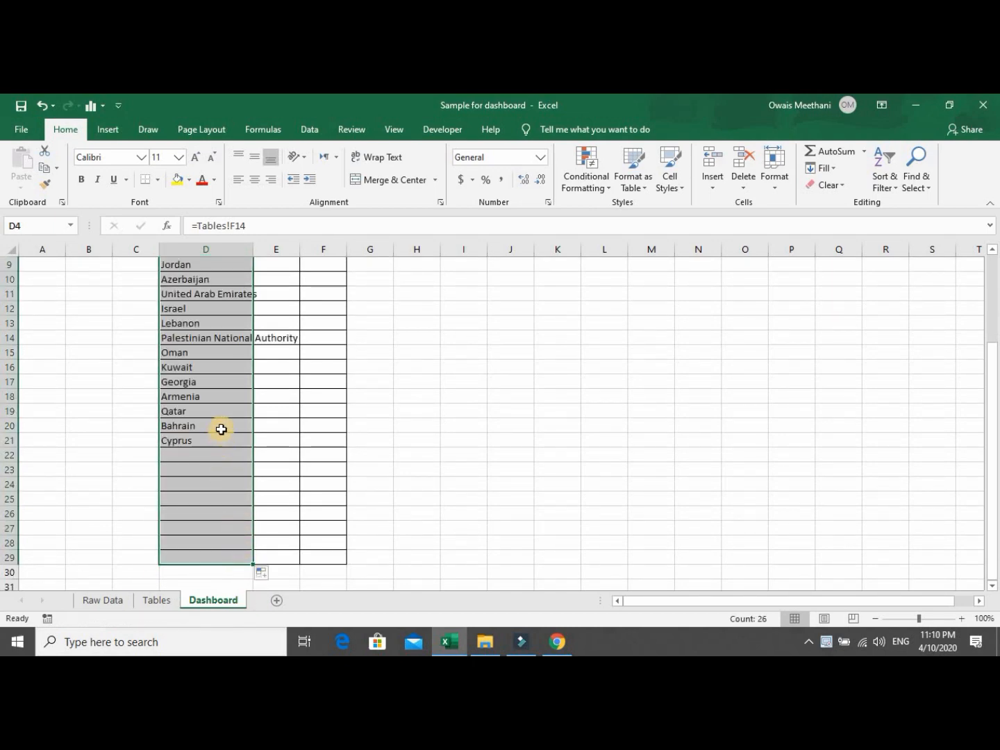
pyautogui.click(222, 392)
pyautogui.press('Up')
pyautogui.press('Up')
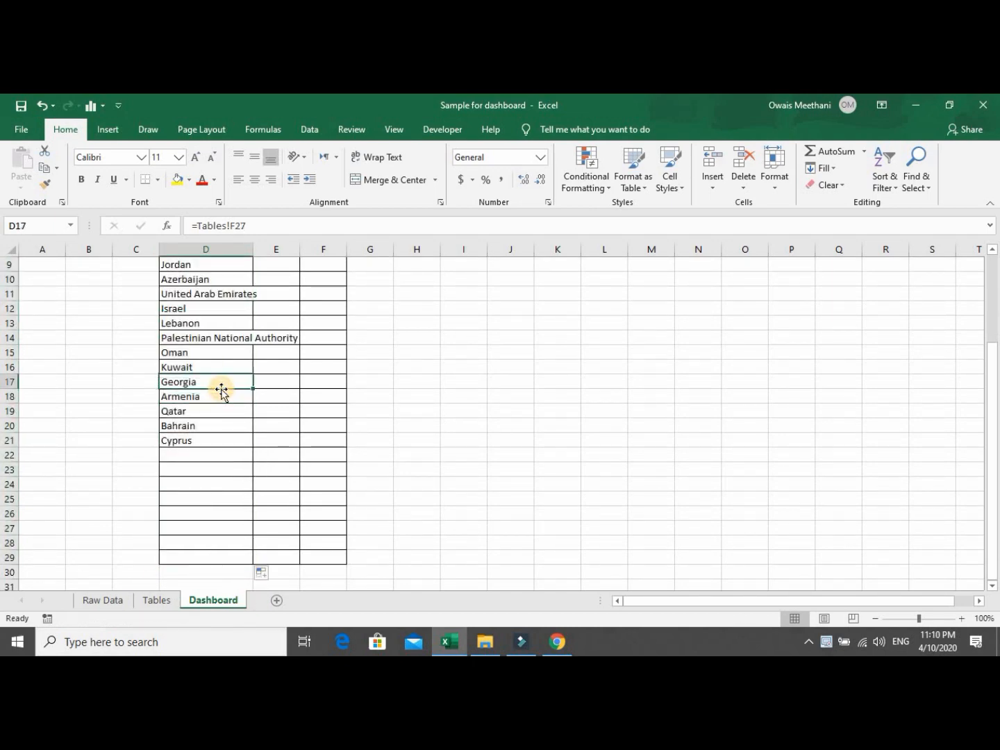
pyautogui.press('Up')
pyautogui.press('Up')
pyautogui.press('Up')
pyautogui.press('Up')
pyautogui.press('Up')
pyautogui.press('Up')
pyautogui.press('Up')
pyautogui.press('Up')
pyautogui.press('Up')
pyautogui.press('Up')
pyautogui.press('Up')
pyautogui.press('Up')
pyautogui.press('Up')
pyautogui.press('Up')
pyautogui.press('Up')
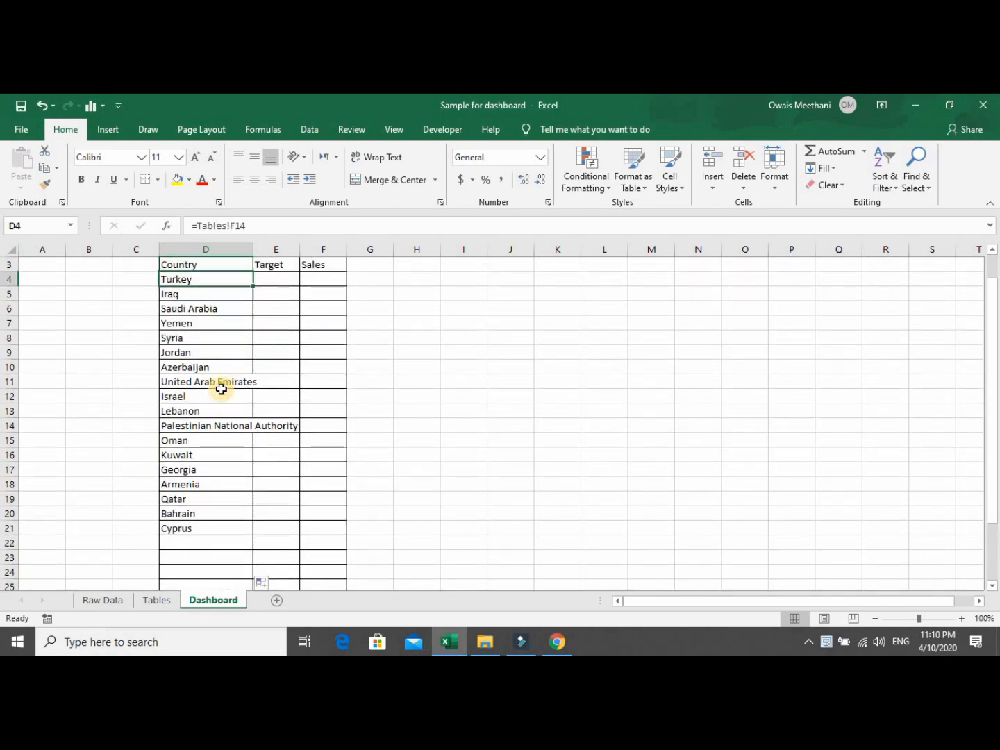
pyautogui.press('Down')
pyautogui.press('Down')
pyautogui.press('Down')
pyautogui.press('Down')
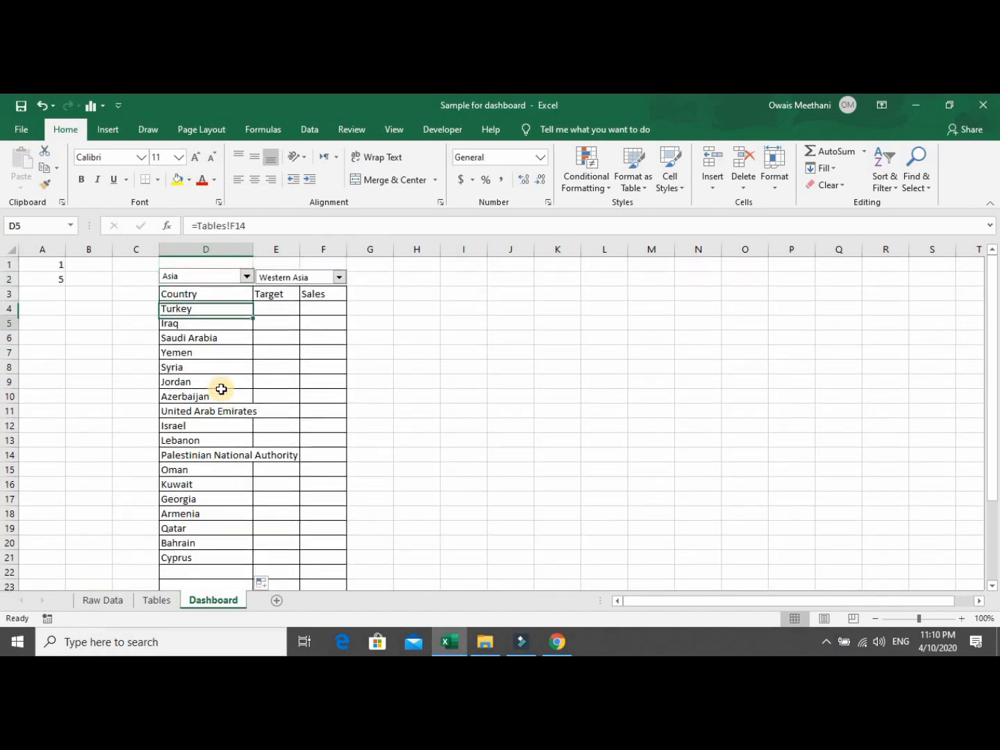
pyautogui.press('Down')
pyautogui.press('Down')
pyautogui.press('Down')
pyautogui.press('Down')
pyautogui.press('Down')
pyautogui.press('Down')
pyautogui.press('Down')
pyautogui.press('Down')
pyautogui.press('Down')
pyautogui.press('Down')
pyautogui.press('Down')
pyautogui.press('Down')
pyautogui.press('Down')
pyautogui.press('Down')
pyautogui.press('Down')
pyautogui.press('Down')
pyautogui.press('Down')
pyautogui.press('Down')
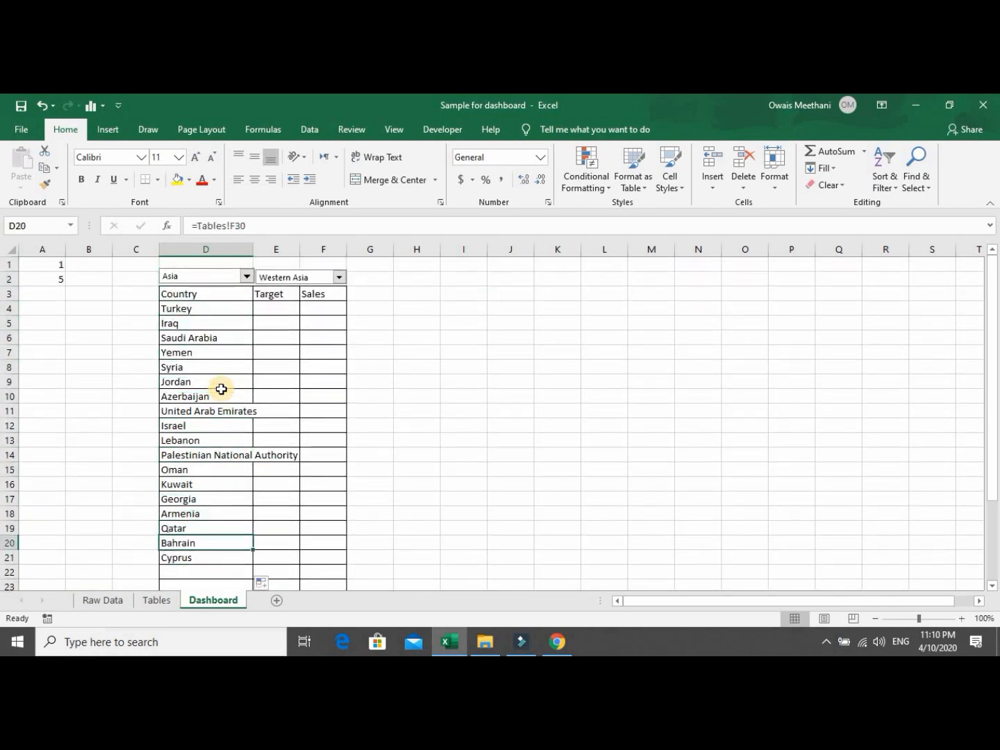
pyautogui.press('Down')
pyautogui.press('Down')
pyautogui.press('Down')
pyautogui.press('Down')
pyautogui.press('Down')
pyautogui.press('Down')
pyautogui.press('Up')
pyautogui.press('Up')
pyautogui.press('Up')
pyautogui.press('Up')
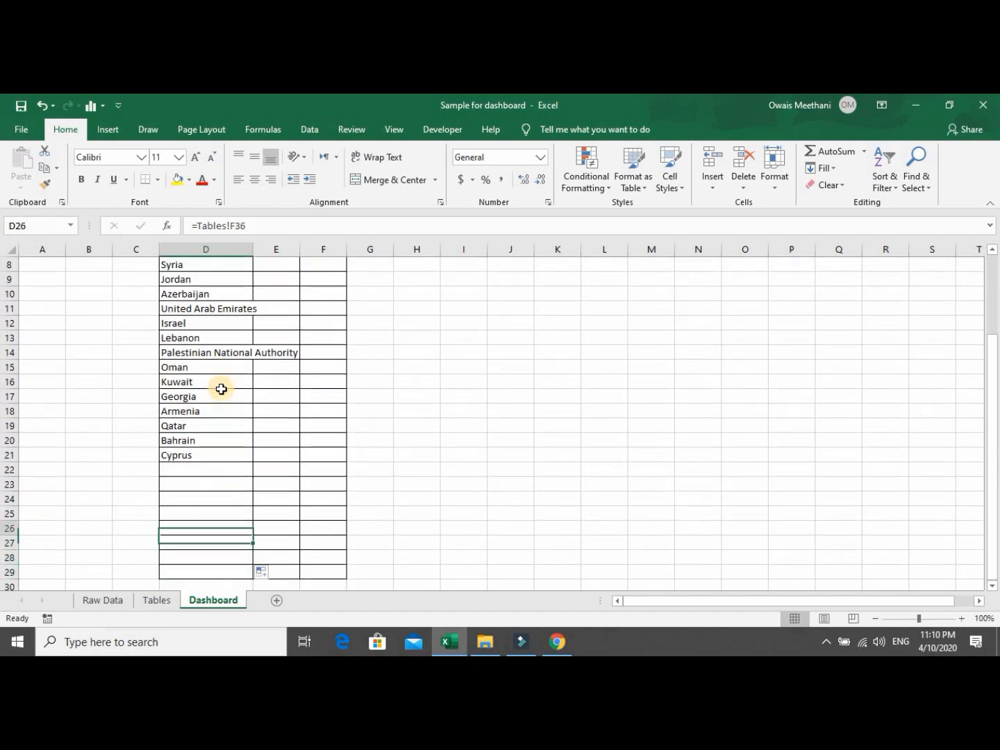
# Autofit column D to the longest name, Palestinian National Authority.
pyautogui.doubleClick(252, 249)
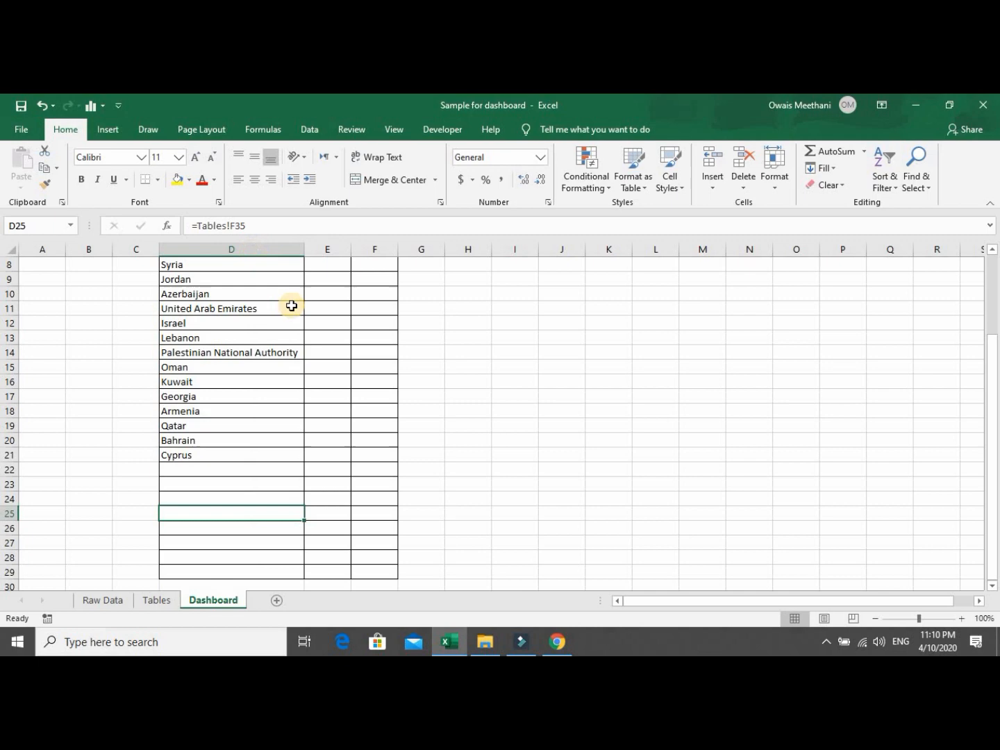
pyautogui.click(283, 348)
pyautogui.press('Up')
pyautogui.press('Up')
pyautogui.press('Up')
pyautogui.press('Up')
pyautogui.press('Up')
pyautogui.press('Up')
pyautogui.press('Up')
pyautogui.press('Up')
pyautogui.press('Up')
pyautogui.press('Up')
pyautogui.press('Up')
pyautogui.press('Up')
pyautogui.press('Up')
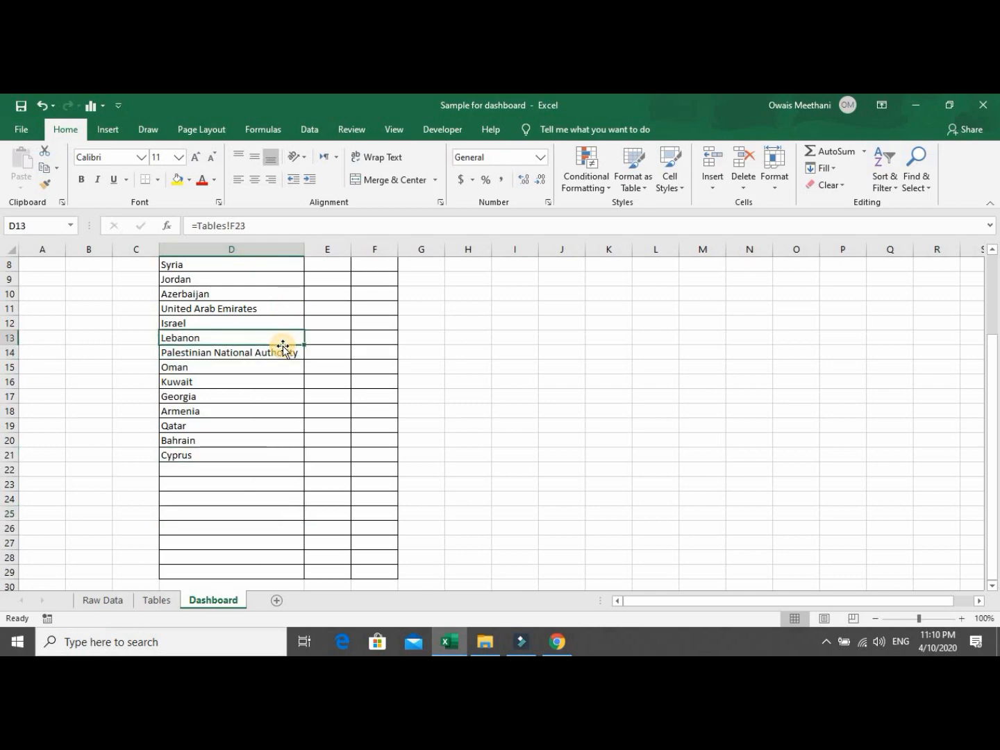
pyautogui.press('Down')
pyautogui.press('Down')
pyautogui.press('Down')
pyautogui.press('Down')
pyautogui.press('Down')
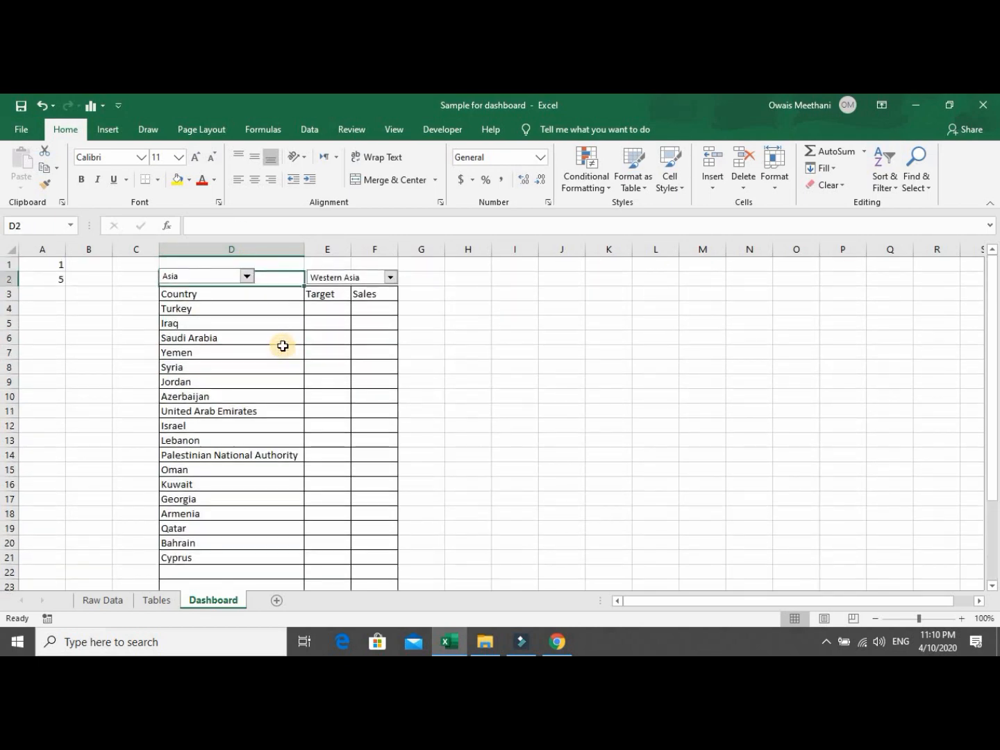
pyautogui.press('Up')
pyautogui.press('Up')
pyautogui.press('Right')
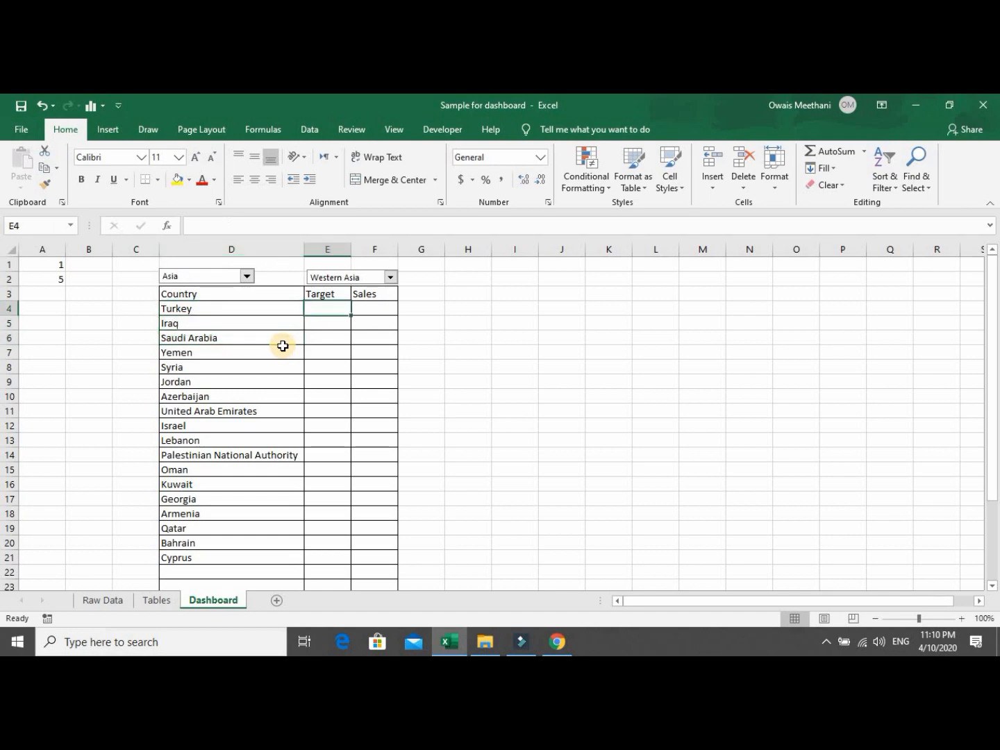
# In E4 start an IFERROR-wrapped VLOOKUP using Turkey in D4 as the lookup value.
pyautogui.write('=vl')
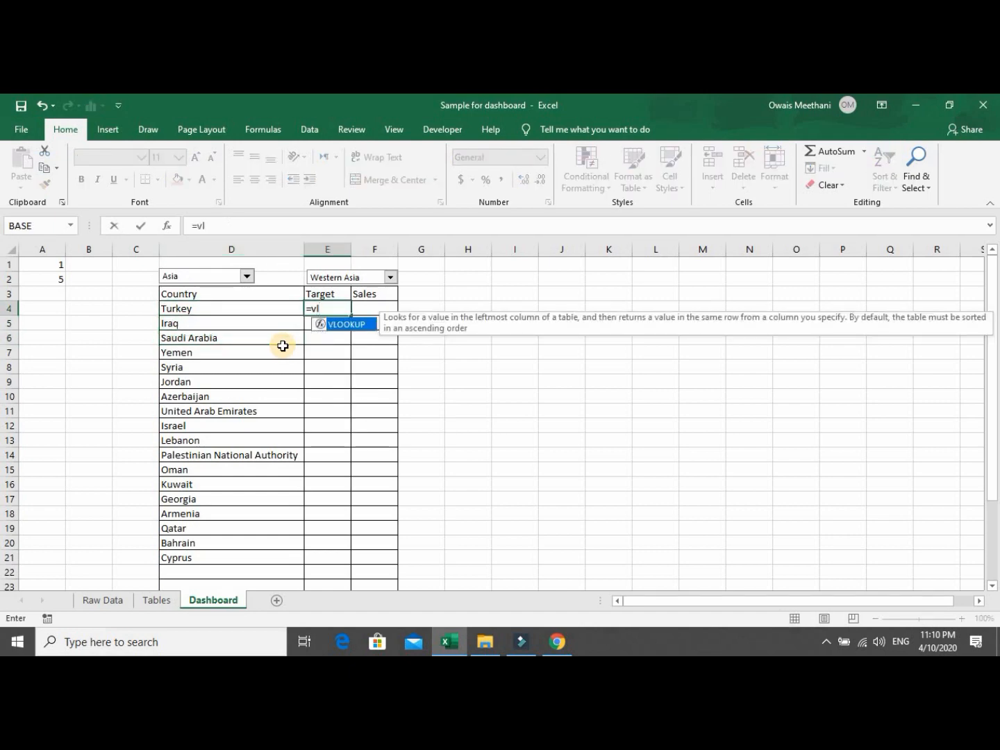
pyautogui.press('BackSpace')
pyautogui.press('BackSpace')
pyautogui.write('ife')
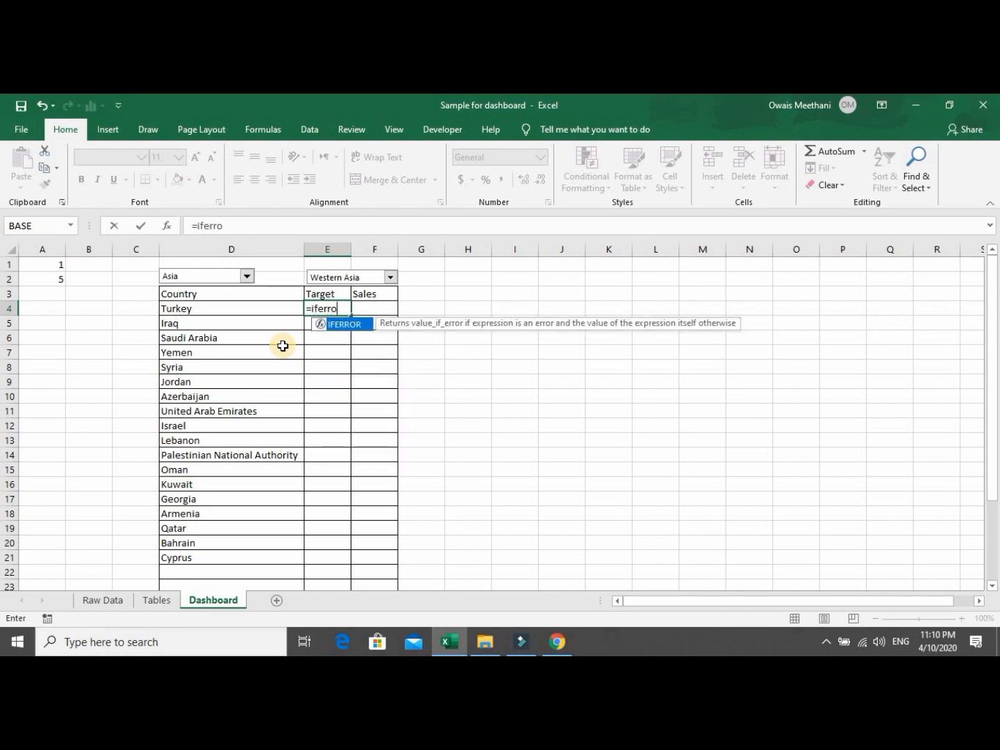
pyautogui.write('rro')
pyautogui.press('Tab')
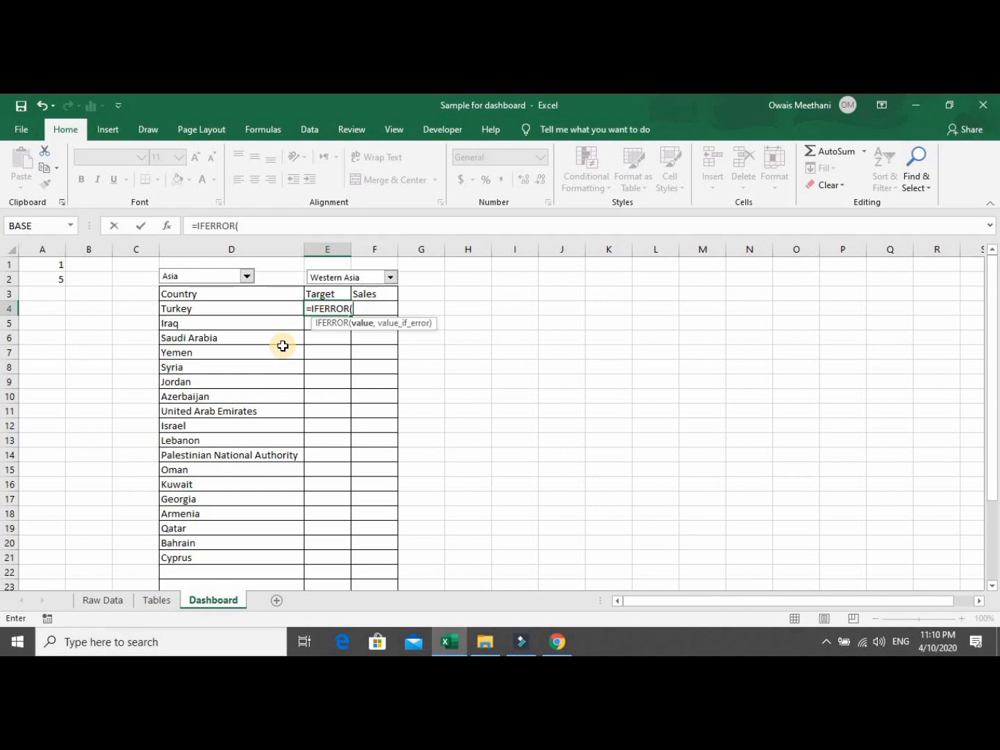
pyautogui.write('vlo')
pyautogui.press('Tab')
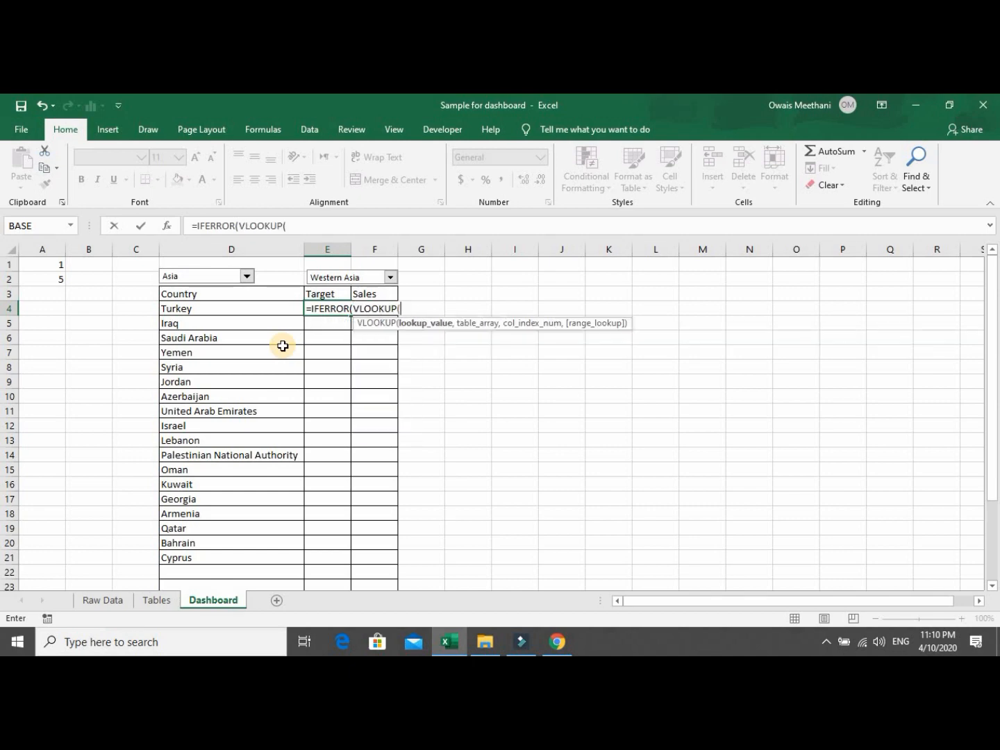
pyautogui.press('Left')
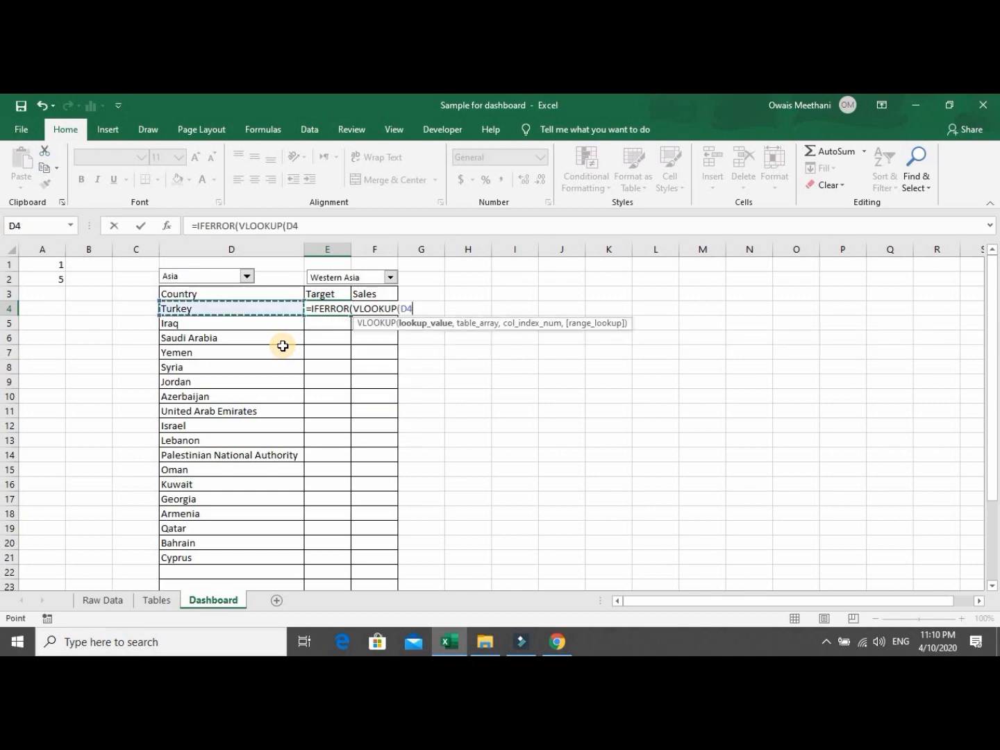
pyautogui.write(',')
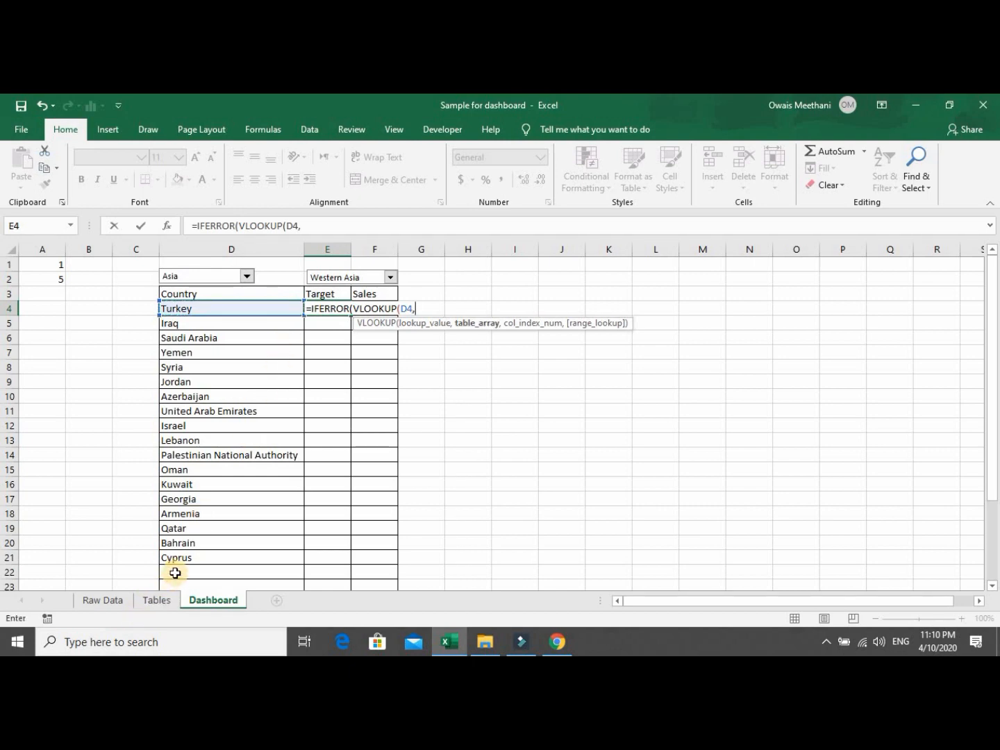
# Set the lookup range to the absolute 'Raw Data'!$D$2:$F$233.
pyautogui.click(123, 607)
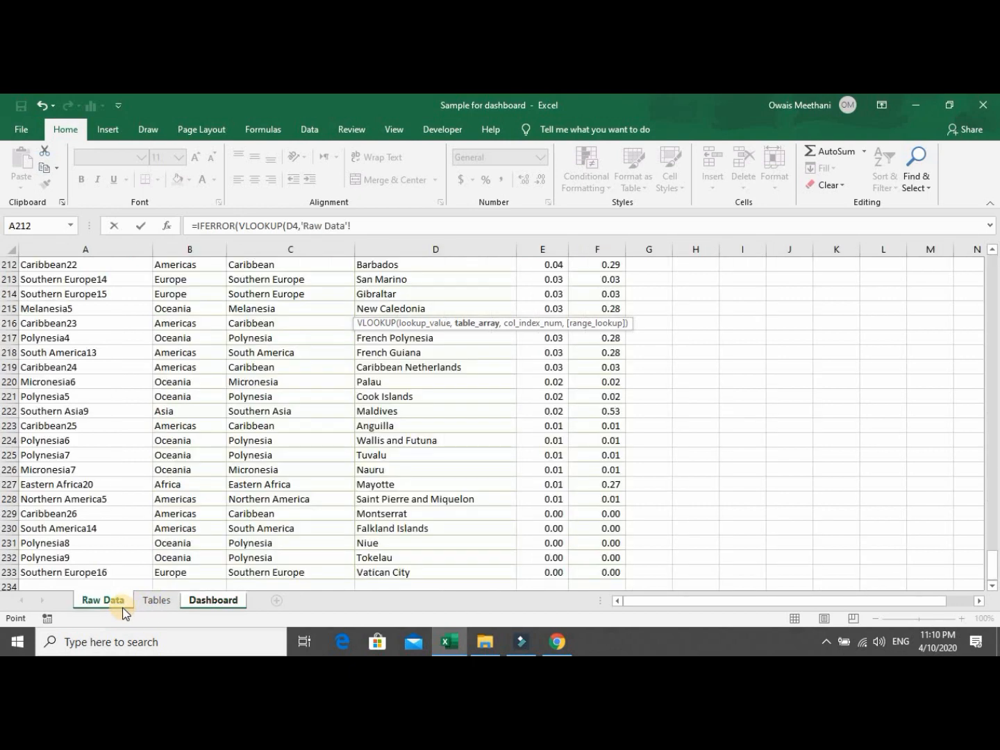
pyautogui.click(359, 249)
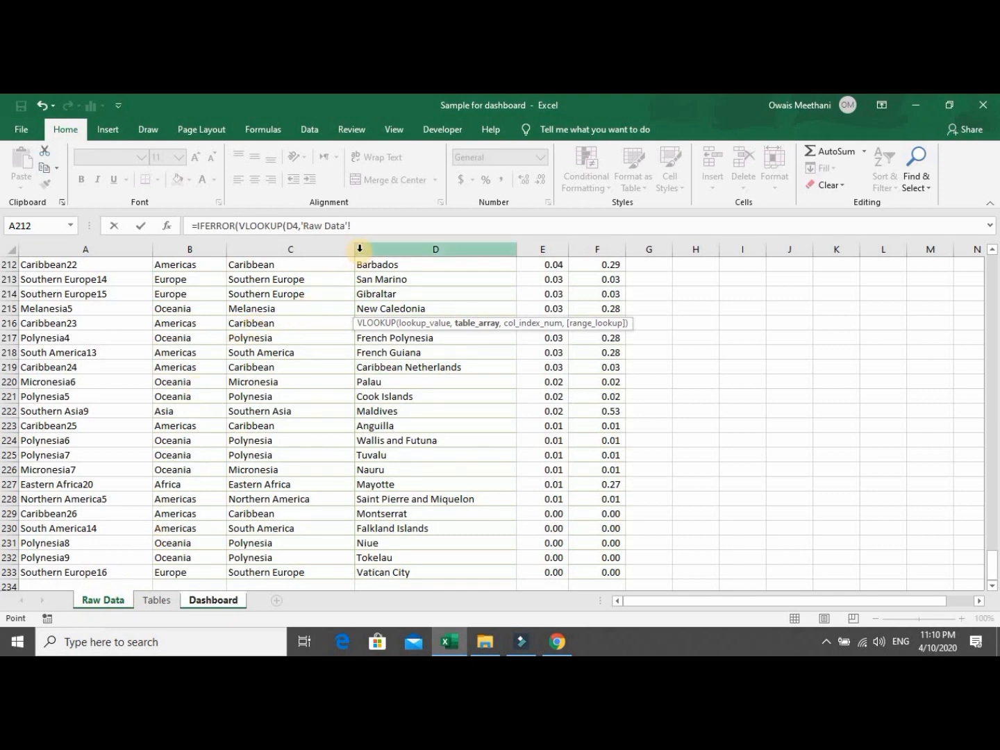
pyautogui.click(379, 266)
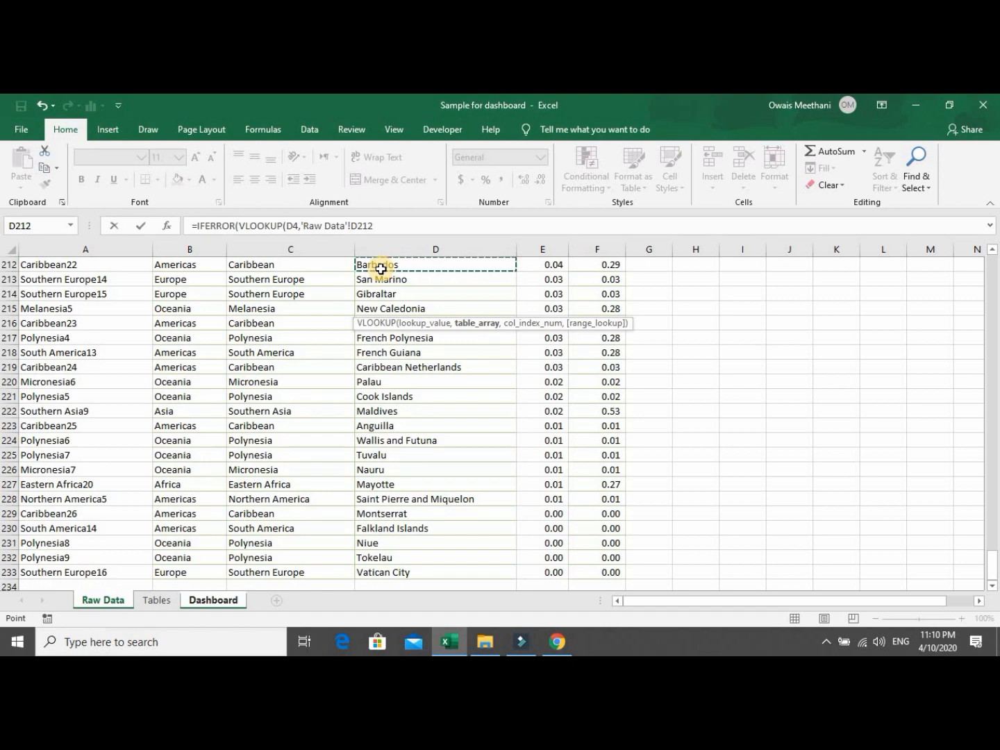
pyautogui.hotkey('ctrl', 'Home')
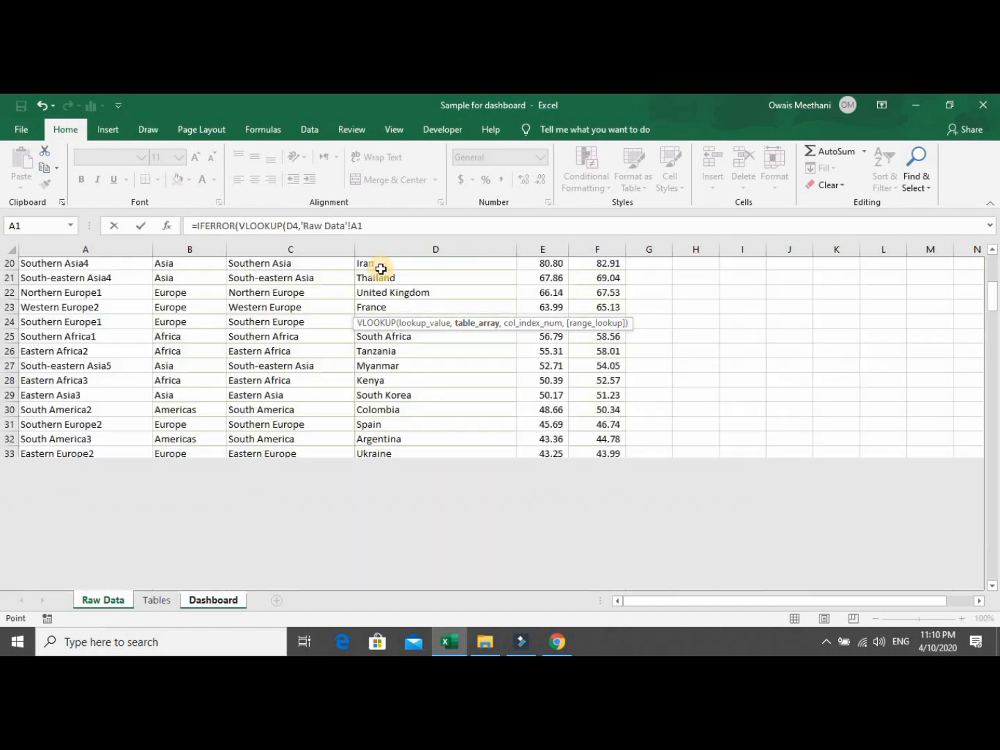
pyautogui.press('Right')
pyautogui.press('Right')
pyautogui.press('Right')
pyautogui.press('Right')
pyautogui.press('Down')
pyautogui.press('Left')
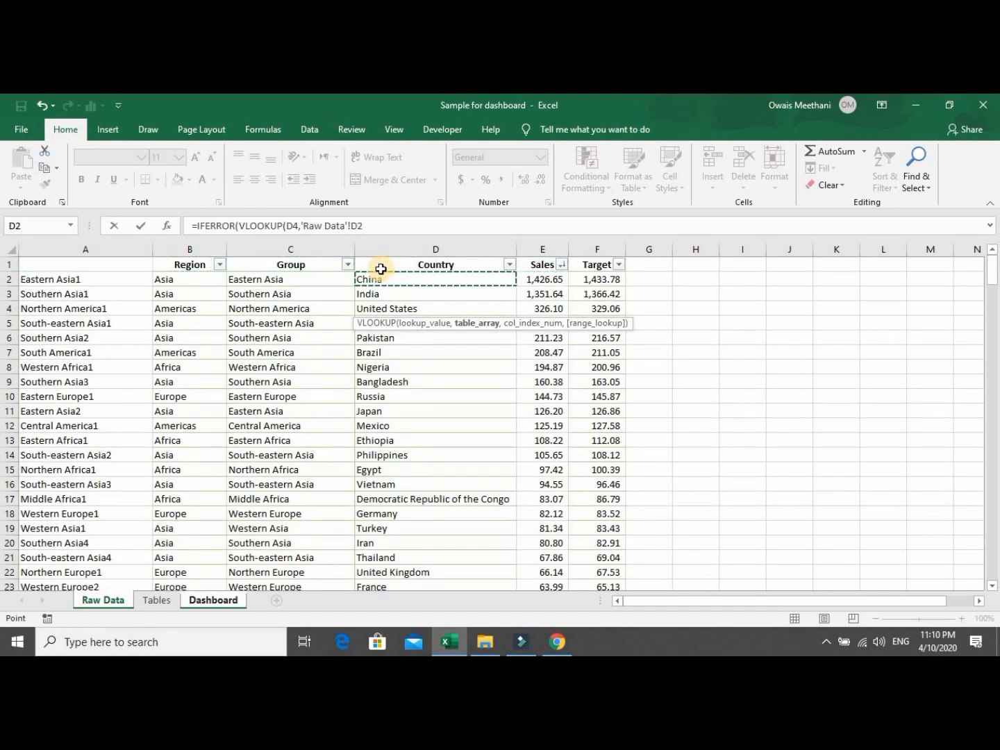
pyautogui.hotkey('ctrl', 'shift', 'Down')
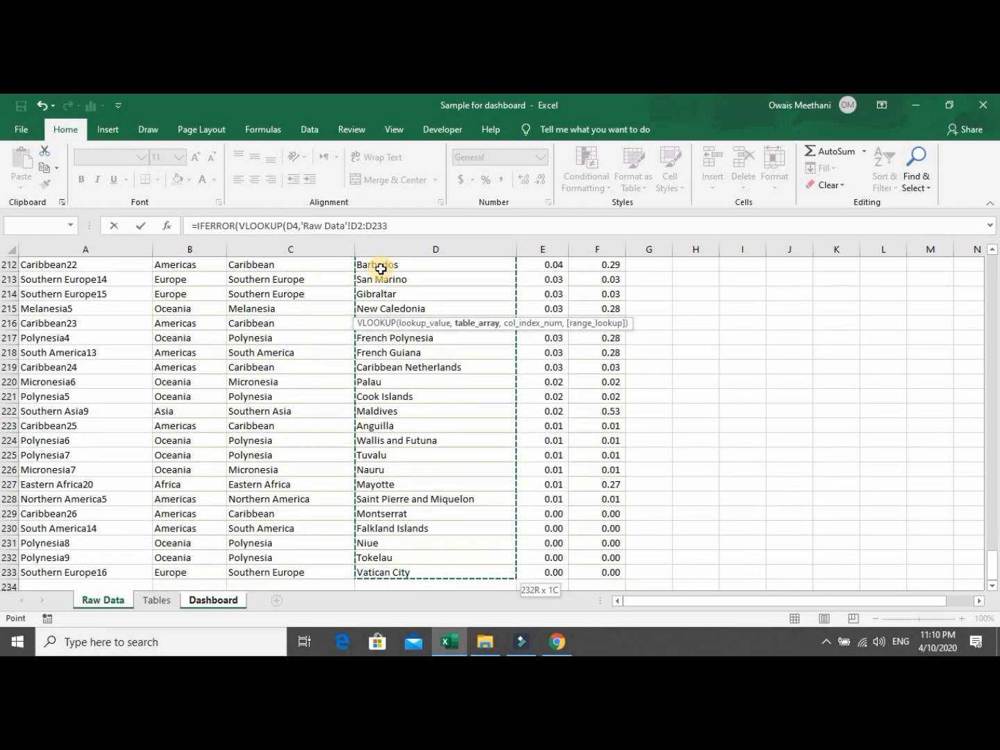
pyautogui.hotkey('shift', 'Right')
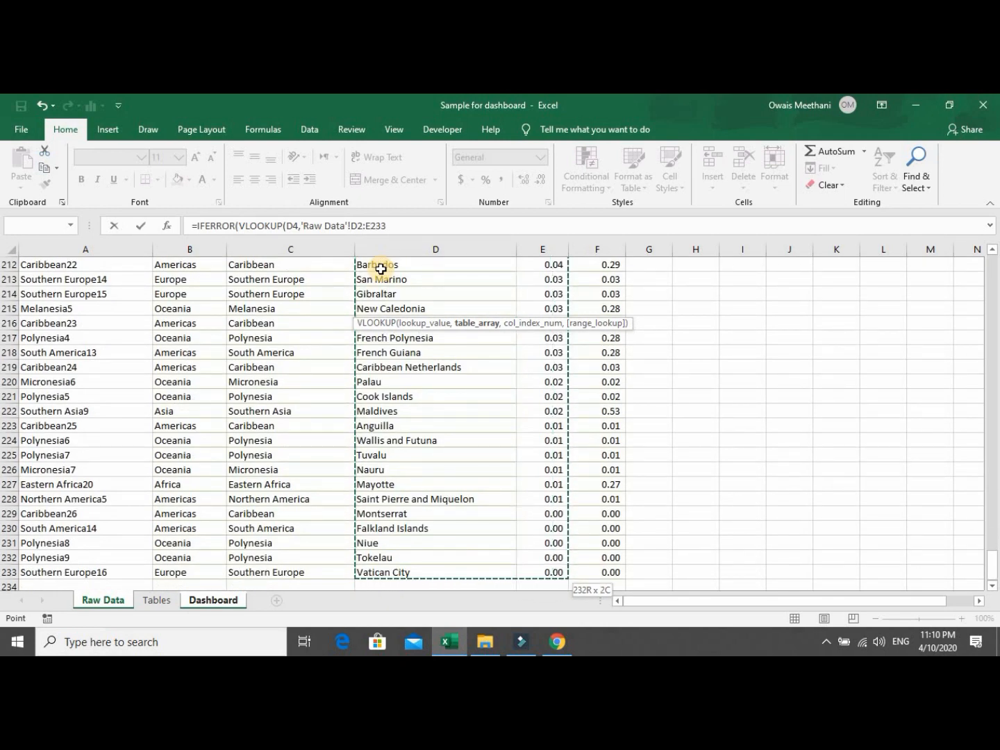
pyautogui.hotkey('shift', 'Right')
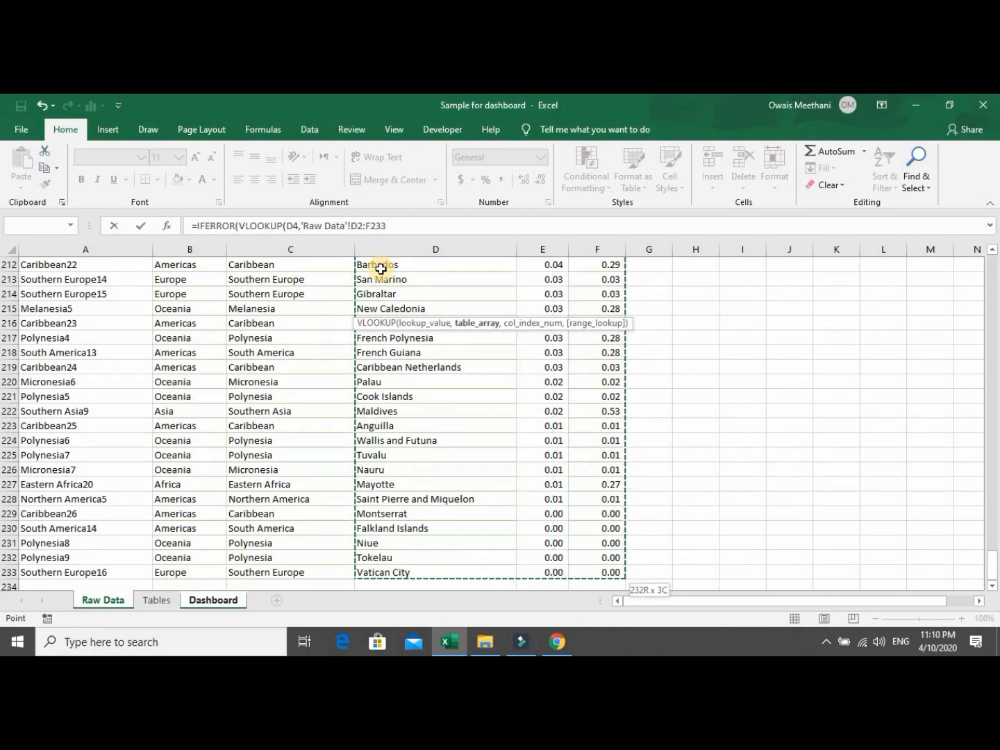
pyautogui.press('F4')
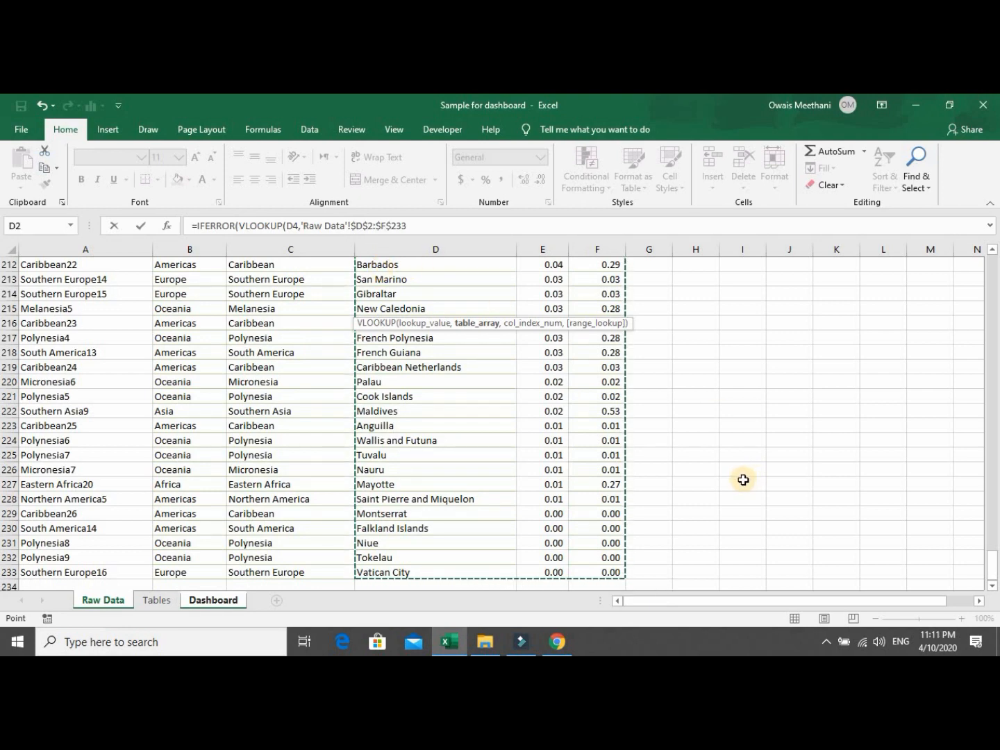
# Finish with column 2, exact match and "" fallback, showing Turkey's target 81.34009.
pyautogui.write(',20')
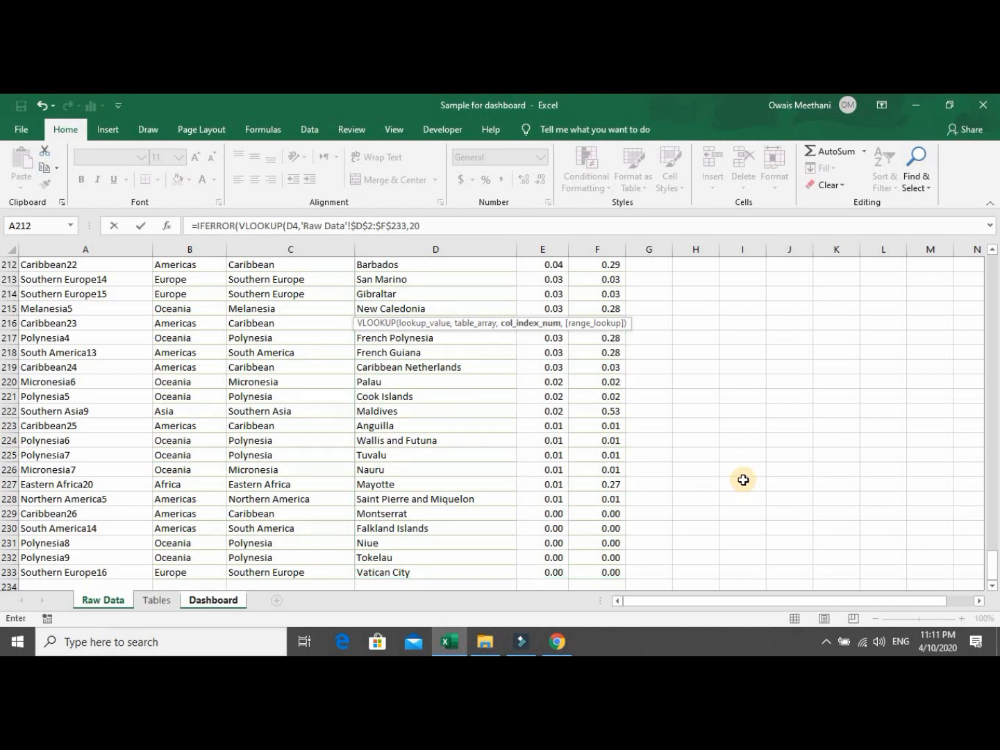
pyautogui.write(')')
pyautogui.press('BackSpace')
pyautogui.write(',0')
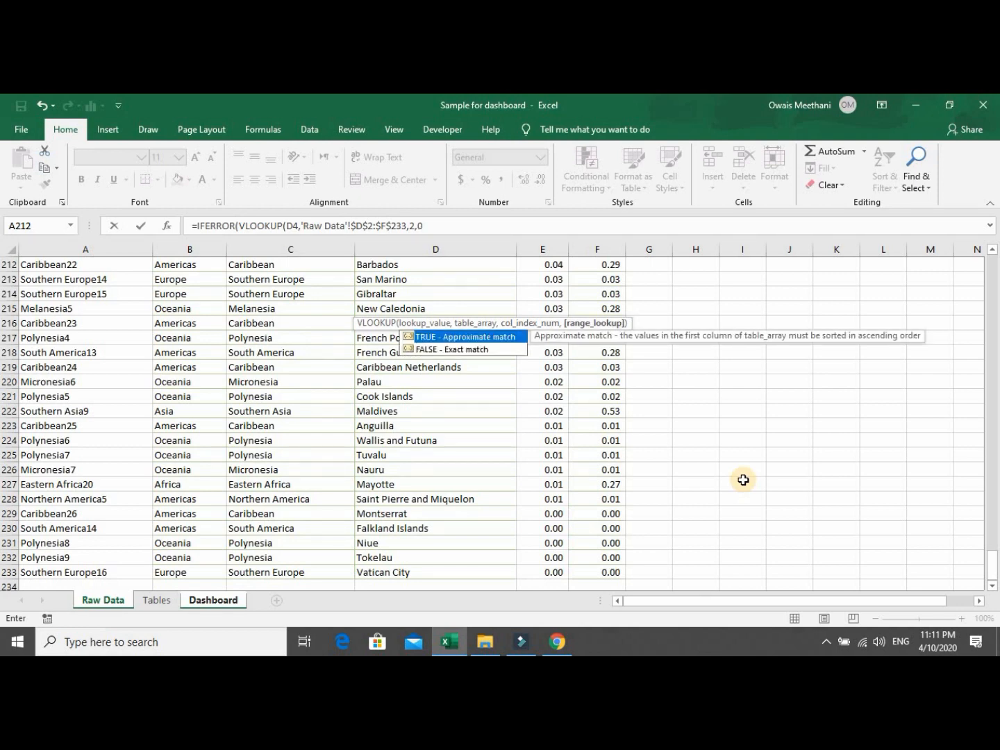
pyautogui.write(')')
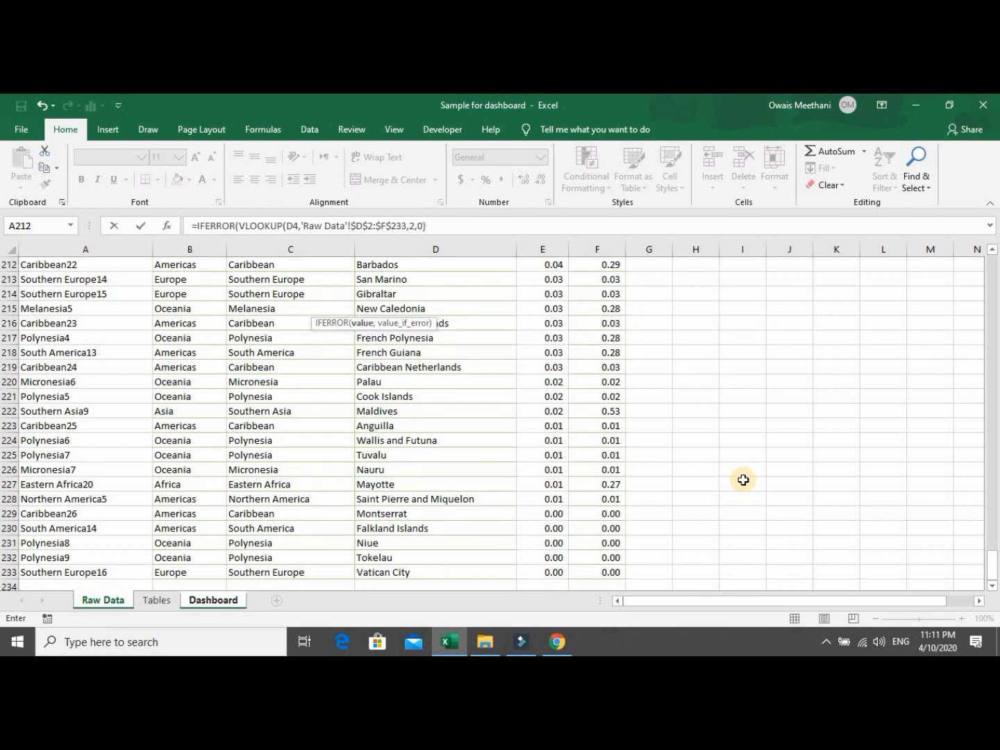
pyautogui.write(',')
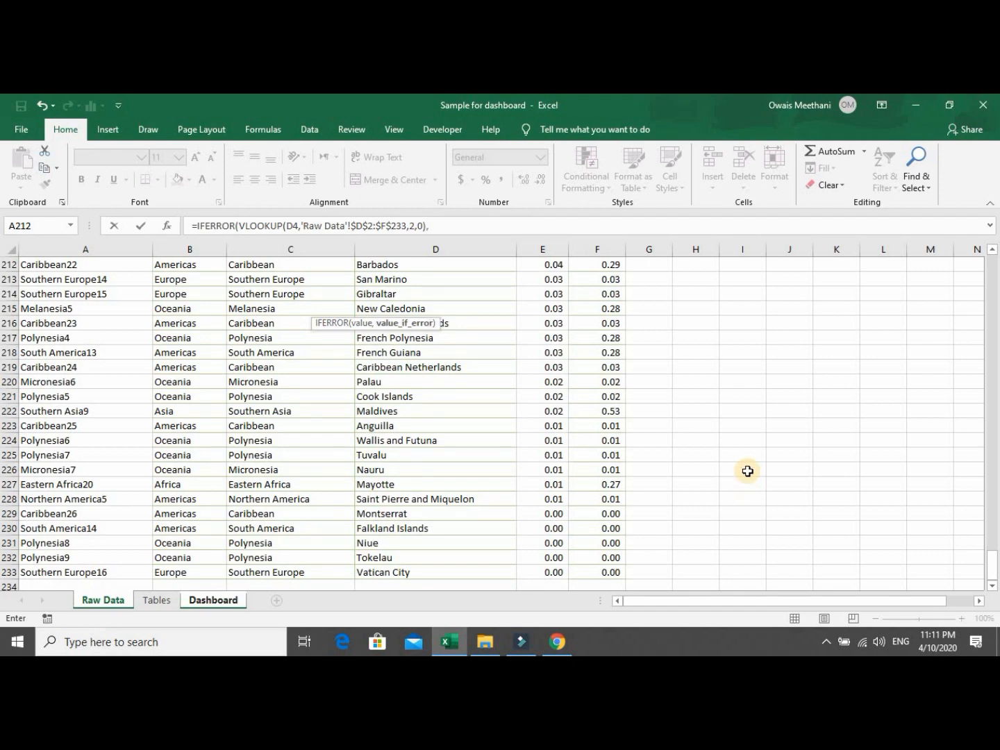
pyautogui.write('"")')
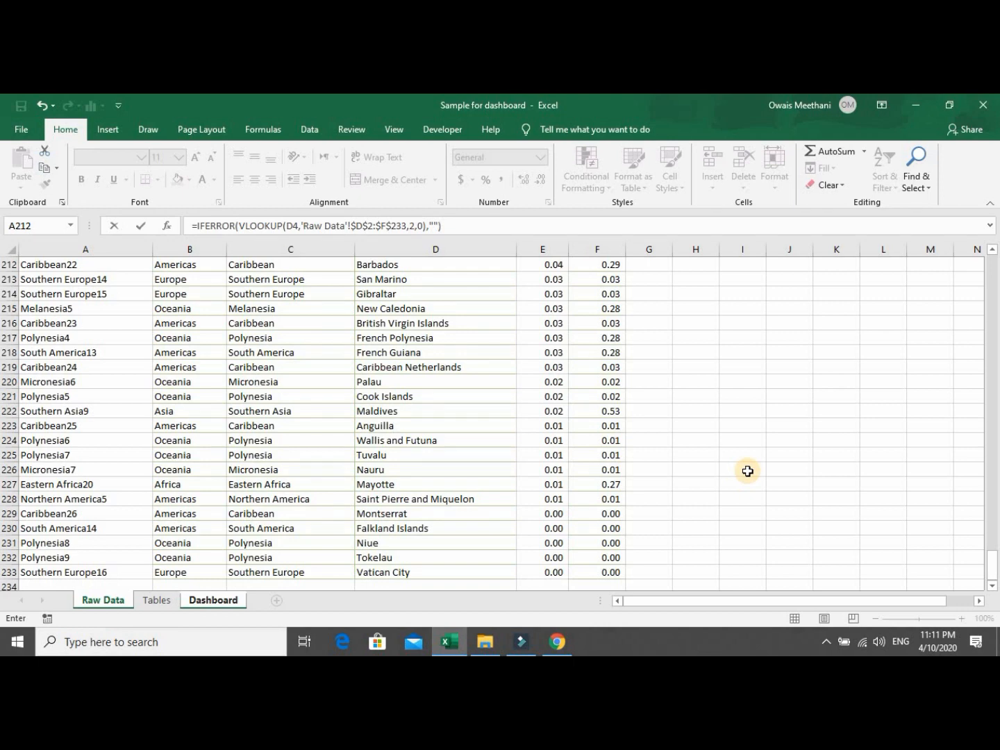
pyautogui.press('Return')
pyautogui.press('Up')
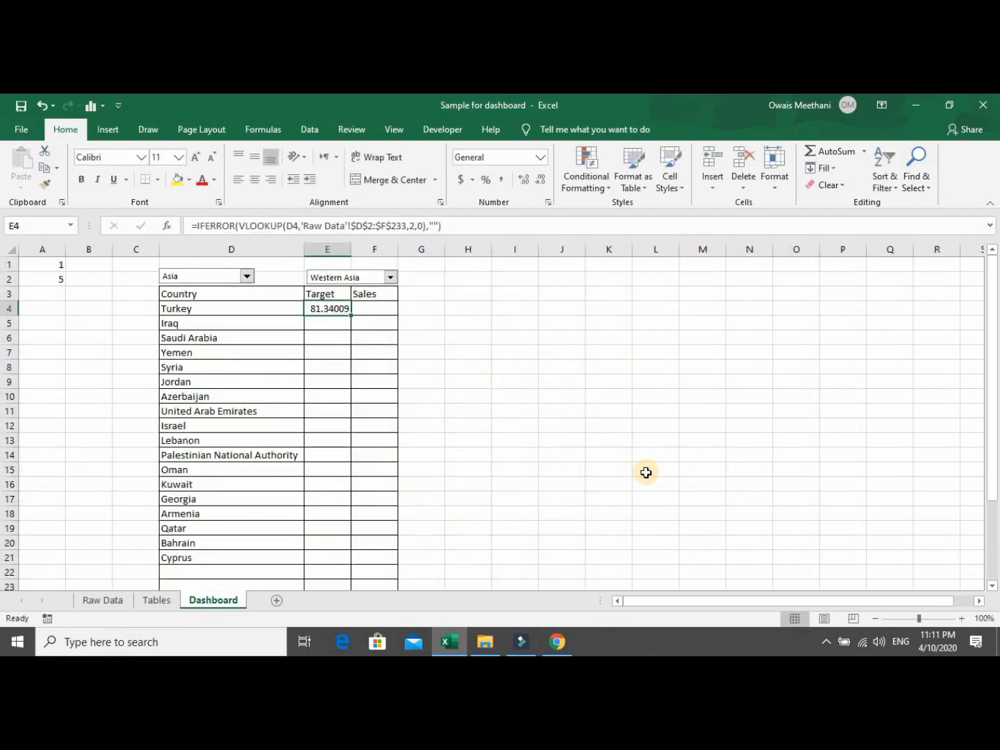
# Change E4's lookup to return column 3 and give it Comma Style with two decimals.
pyautogui.press('F2')
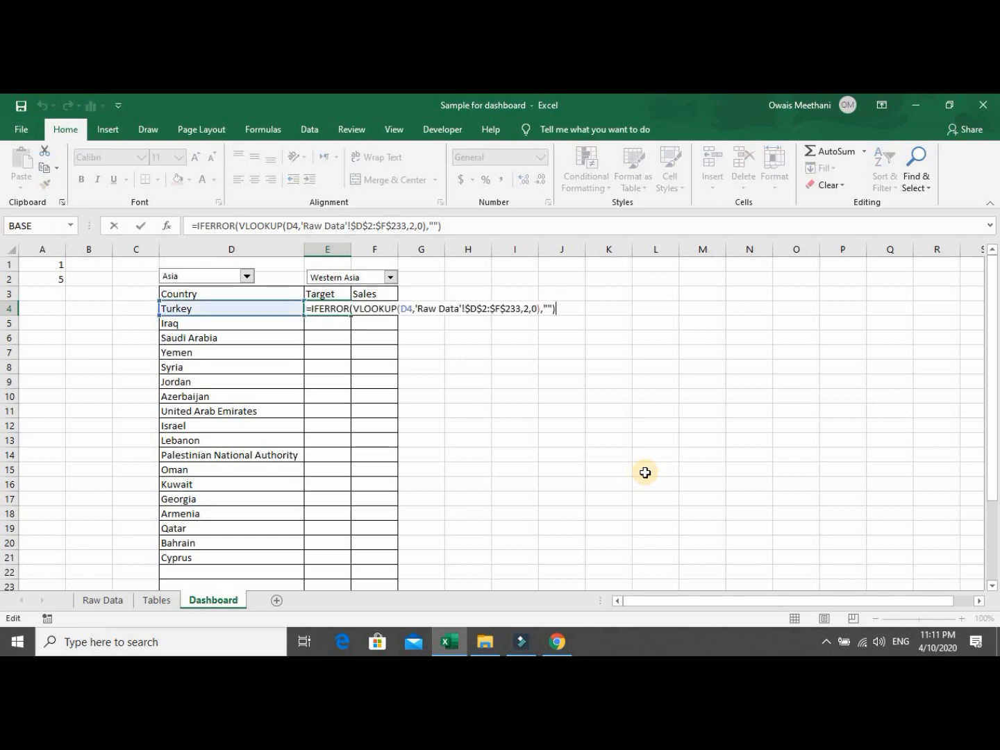
pyautogui.press('Left')
pyautogui.press('Left')
pyautogui.press('Left')
pyautogui.press('Left')
pyautogui.press('Left')
pyautogui.press('Left')
pyautogui.press('Left')
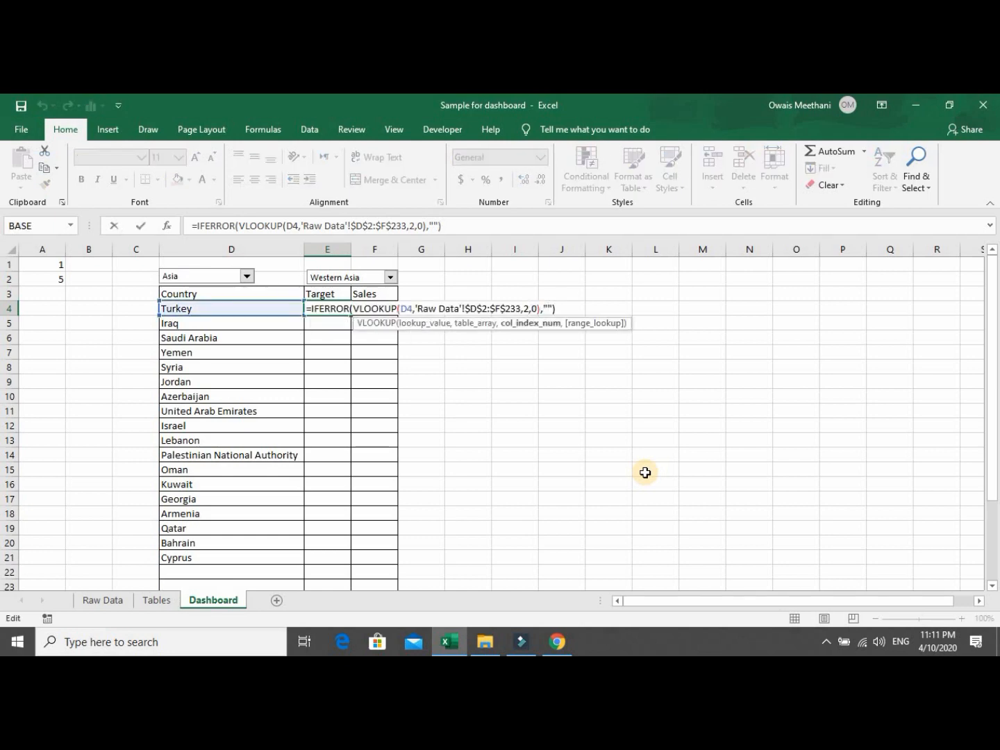
pyautogui.press('BackSpace')
pyautogui.write('3')
pyautogui.press('Return')
pyautogui.press('Up')
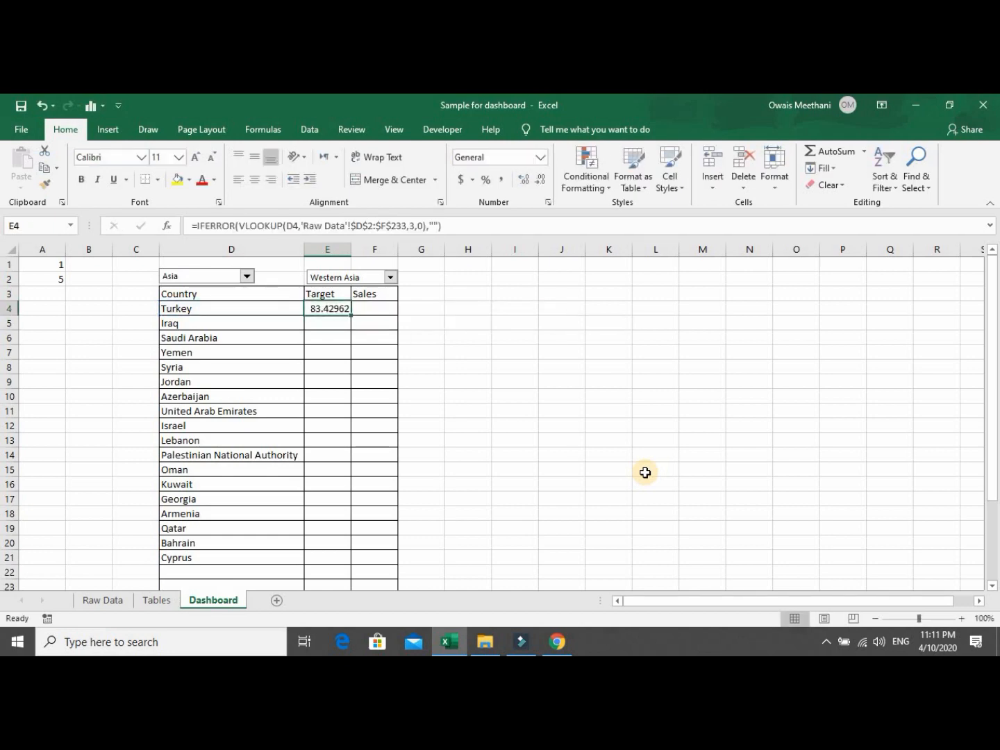
pyautogui.click(504, 185)
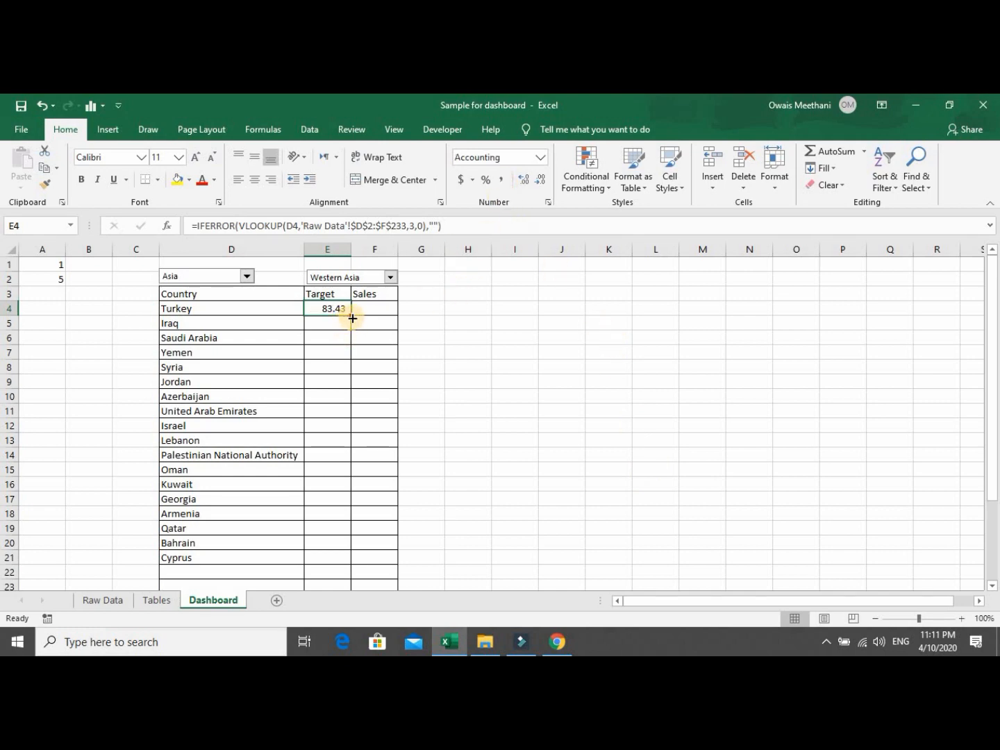
# Fill the Target formula down to row 29, showing Turkey's 83.43 through Cyprus's 1.18.
pyautogui.moveTo(353, 318); pyautogui.dragTo(340, 559)
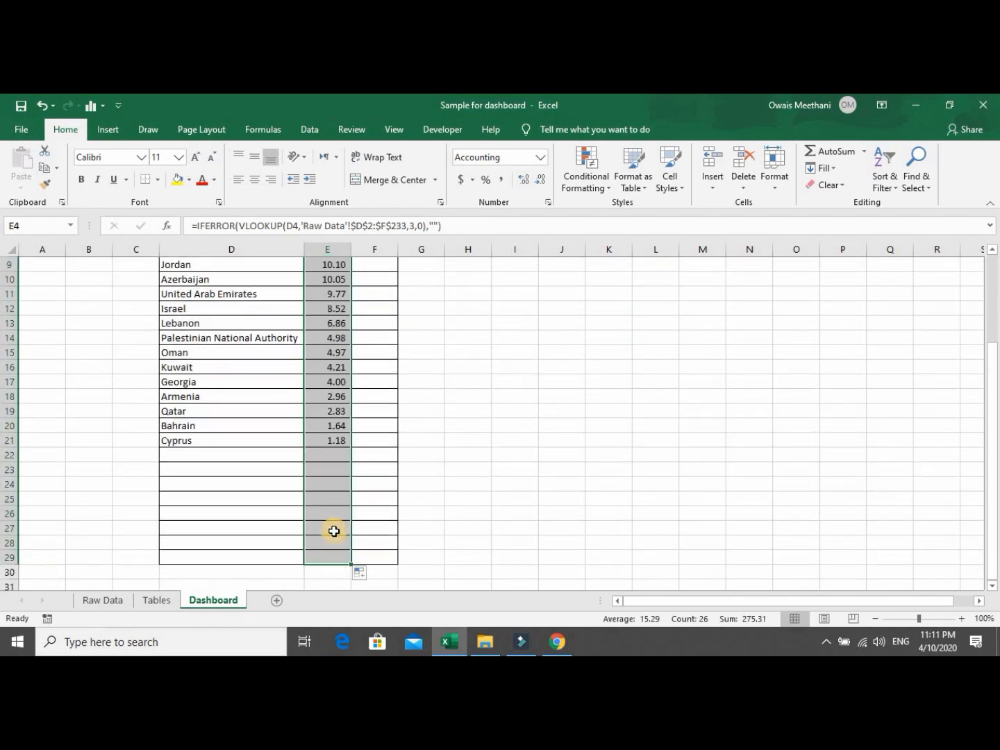
pyautogui.click(319, 440)
pyautogui.press('Up')
pyautogui.press('Up')
pyautogui.press('Up')
pyautogui.press('Up')
pyautogui.press('Up')
pyautogui.press('Up')
pyautogui.press('Up')
pyautogui.press('Up')
pyautogui.press('Up')
pyautogui.press('Up')
pyautogui.press('Up')
pyautogui.press('Up')
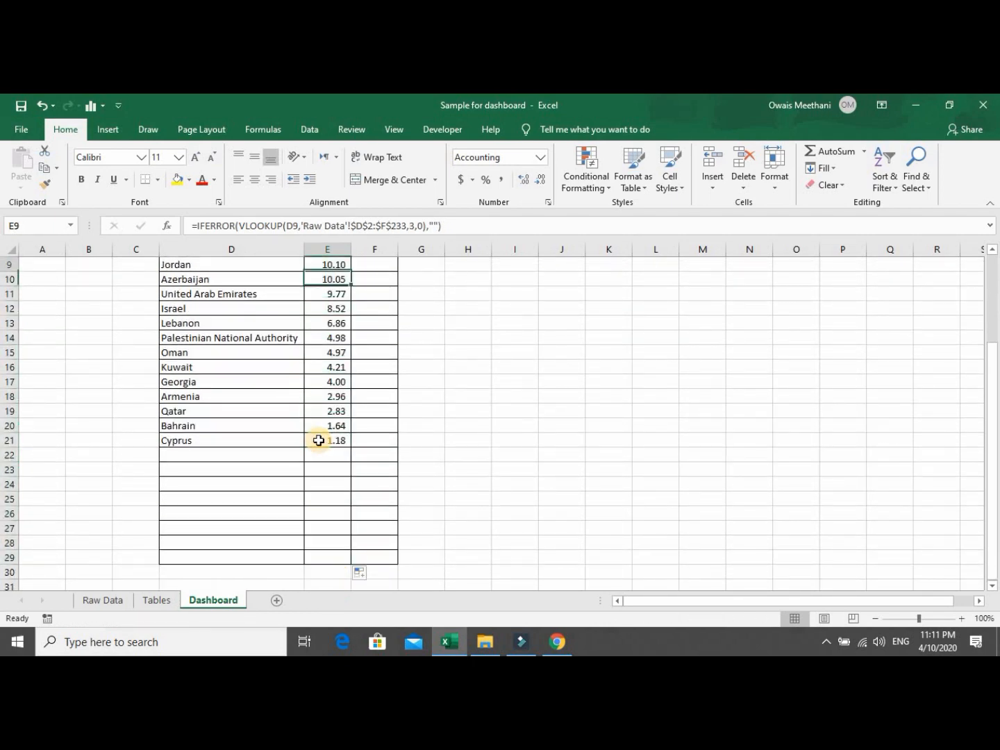
pyautogui.press('Up')
pyautogui.press('Up')
pyautogui.press('Up')
pyautogui.press('Up')
pyautogui.press('Up')
pyautogui.press('Up')
pyautogui.press('Down')
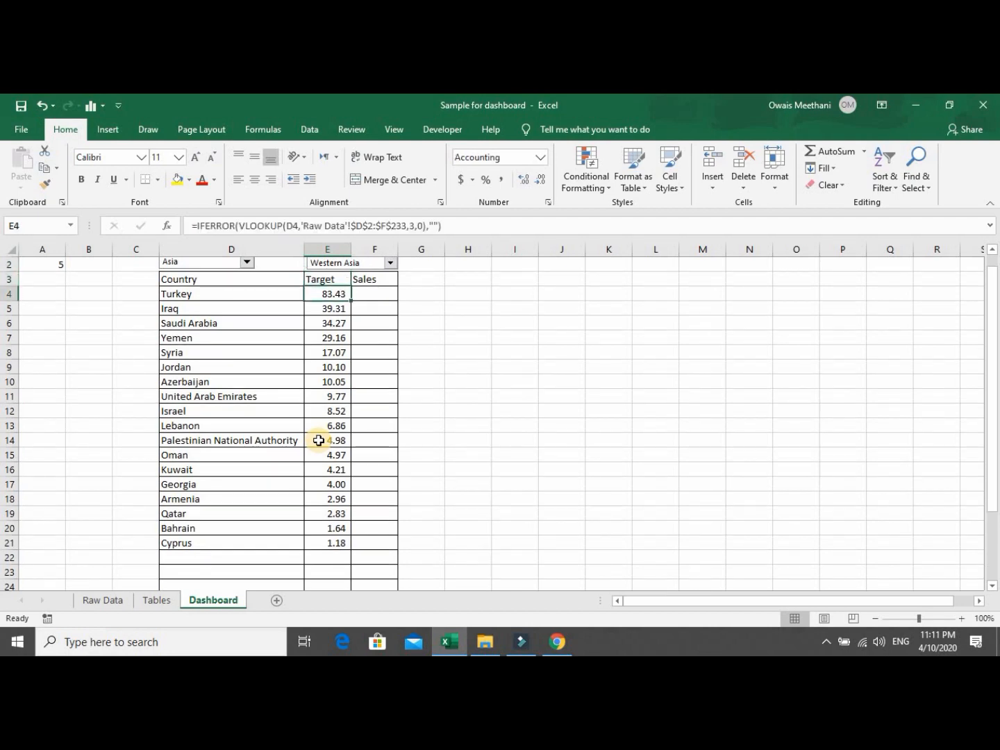
# Copy E4's formula text from the formula bar.
pyautogui.press('F2')
pyautogui.hotkey('shift', 'Left')
pyautogui.hotkey('shift', 'Left')
pyautogui.hotkey('shift', 'Left')
pyautogui.hotkey('shift', 'Left')
pyautogui.hotkey('shift', 'Left')
pyautogui.hotkey('shift', 'Left')
pyautogui.hotkey('shift', 'Left')
pyautogui.hotkey('shift', 'Left')
pyautogui.hotkey('shift', 'Left')
pyautogui.hotkey('shift', 'Left')
pyautogui.hotkey('shift', 'Left')
pyautogui.hotkey('shift', 'Left')
pyautogui.hotkey('shift', 'Left')
pyautogui.hotkey('shift', 'Left')
pyautogui.hotkey('shift', 'Left')
pyautogui.hotkey('shift', 'Left')
pyautogui.hotkey('shift', 'Left')
pyautogui.hotkey('shift', 'Left')
pyautogui.hotkey('shift', 'Left')
pyautogui.hotkey('shift', 'Left')
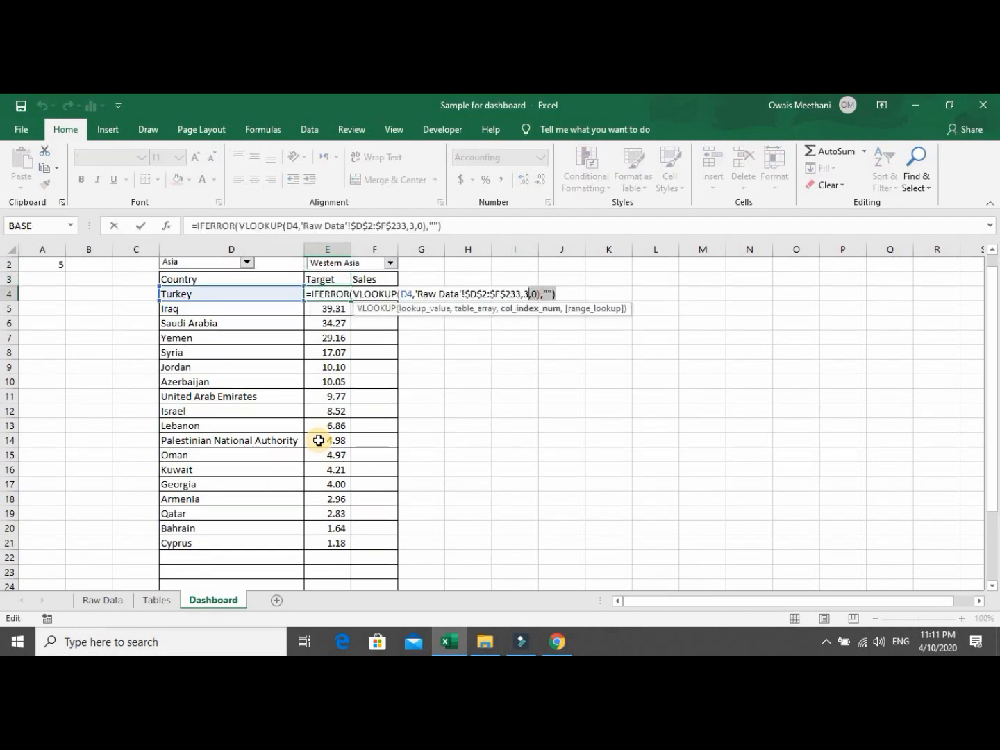
pyautogui.hotkey('shift', 'Left')
pyautogui.hotkey('shift', 'Left')
pyautogui.hotkey('shift', 'Left')
pyautogui.hotkey('shift', 'Left')
pyautogui.hotkey('shift', 'Left')
pyautogui.hotkey('shift', 'Left')
pyautogui.hotkey('shift', 'Left')
pyautogui.hotkey('shift', 'Left')
pyautogui.hotkey('shift', 'Left')
pyautogui.hotkey('shift', 'Left')
pyautogui.hotkey('shift', 'Left')
pyautogui.hotkey('shift', 'Left')
pyautogui.hotkey('shift', 'Left')
pyautogui.hotkey('shift', 'Left')
pyautogui.hotkey('shift', 'Left')
pyautogui.hotkey('shift', 'Left')
pyautogui.hotkey('shift', 'Left')
pyautogui.hotkey('shift', 'Left')
pyautogui.hotkey('shift', 'Left')
pyautogui.hotkey('shift', 'Left')
pyautogui.hotkey('ctrl', 'c')
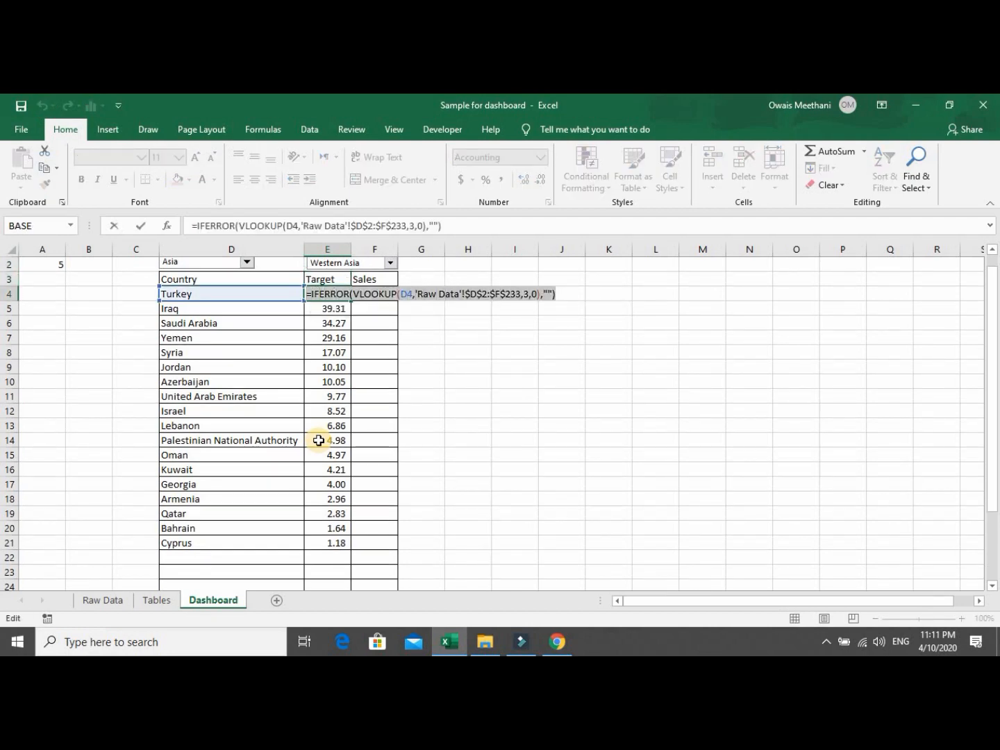
pyautogui.press('Escape')
# Paste the lookup formula into F4 and change its column index to 2.
pyautogui.press('Right')
pyautogui.press('Up')
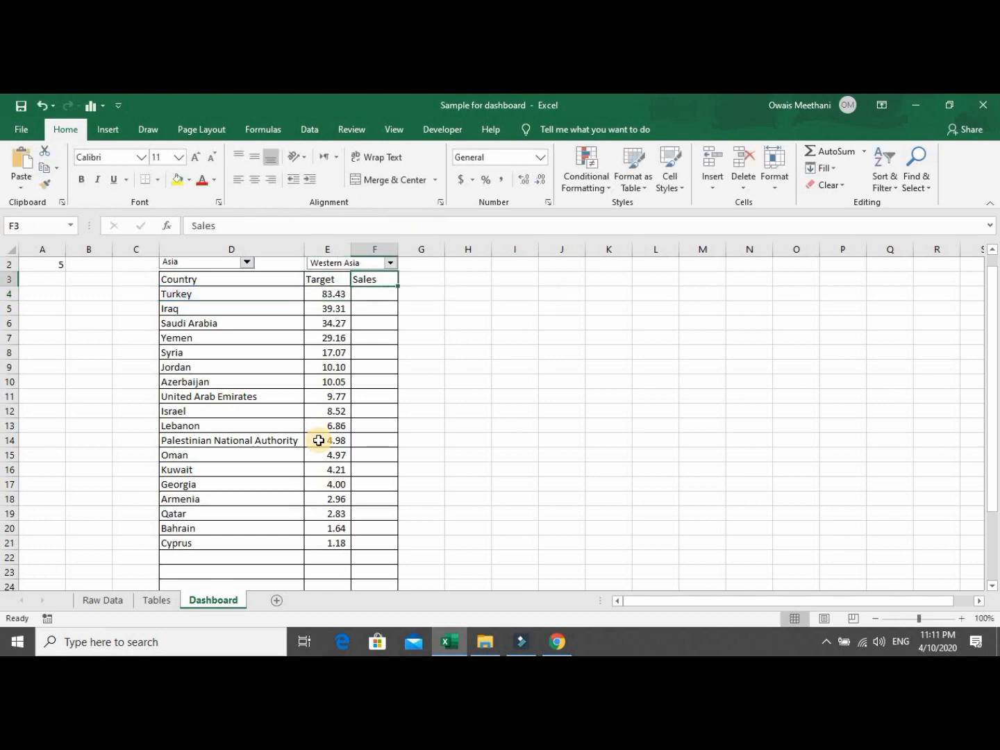
pyautogui.press('Down')
pyautogui.hotkey('ctrl', 'v')
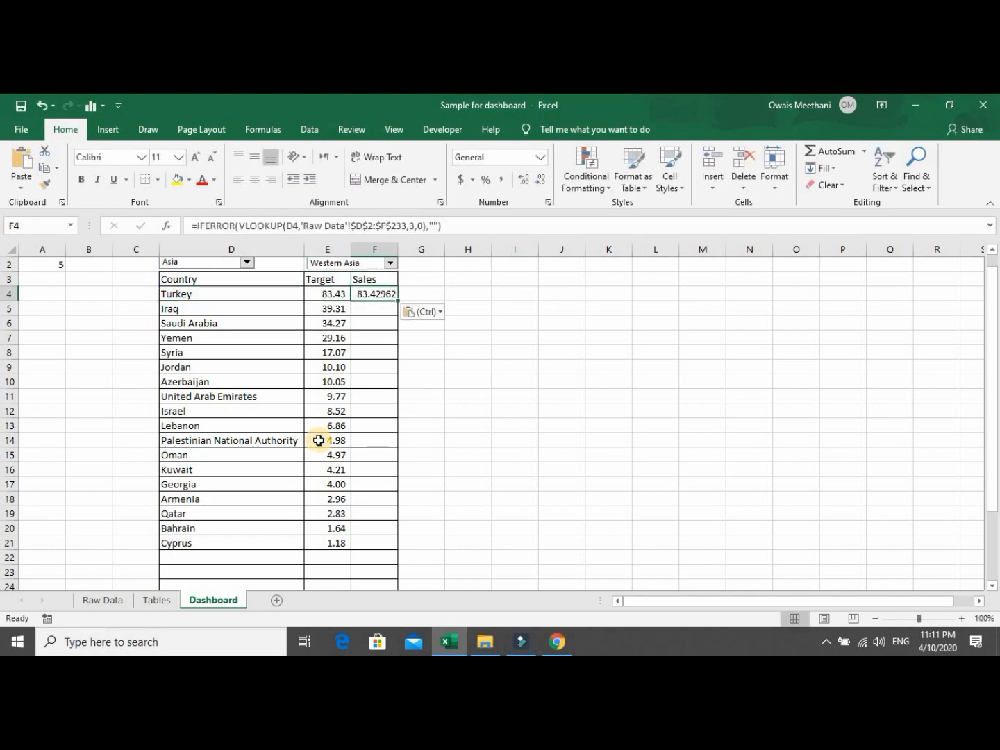
pyautogui.press('F2')
pyautogui.press('Left')
pyautogui.press('Left')
pyautogui.press('Left')
pyautogui.press('Left')
pyautogui.press('Left')
pyautogui.press('Left')
pyautogui.press('Left')
pyautogui.press('Left')
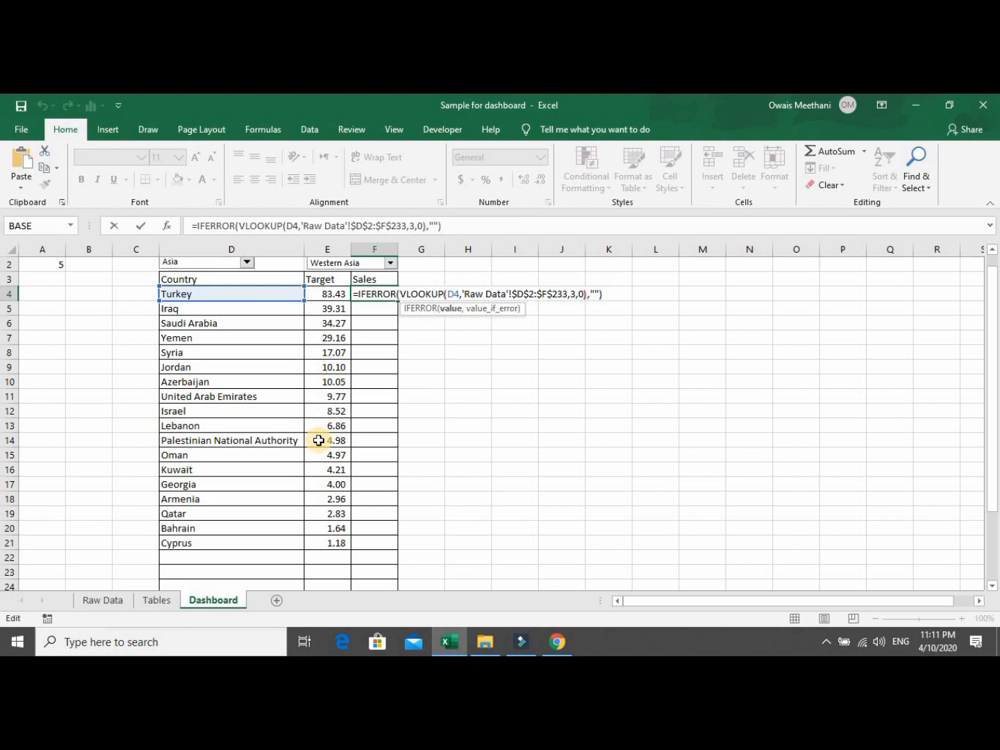
pyautogui.press('BackSpace')
pyautogui.write('2')
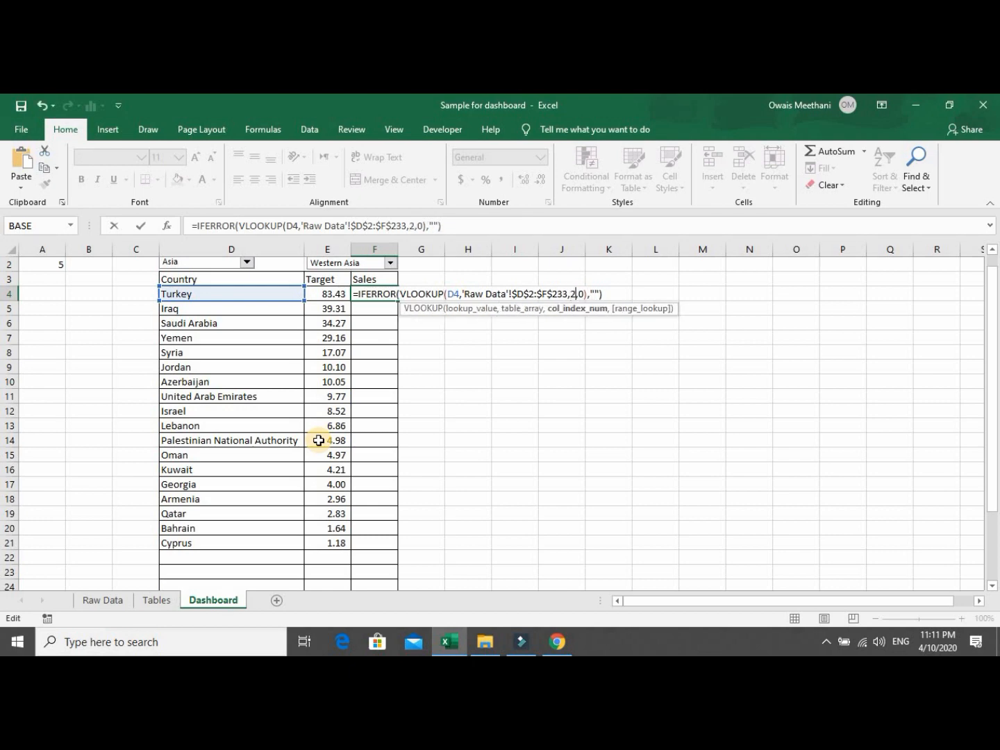
pyautogui.hotkey('ctrl', 'Return')
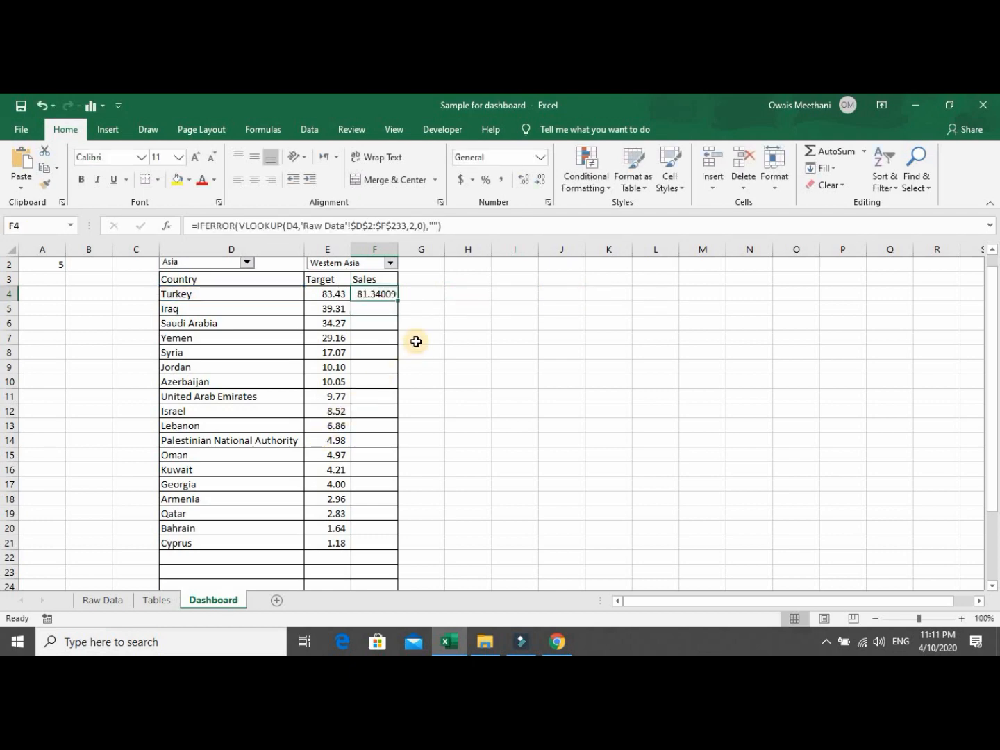
# Fill the Sales formula down with Comma Style, showing Turkey's 81.34 through Cyprus's 0.67.
pyautogui.click(398, 302)
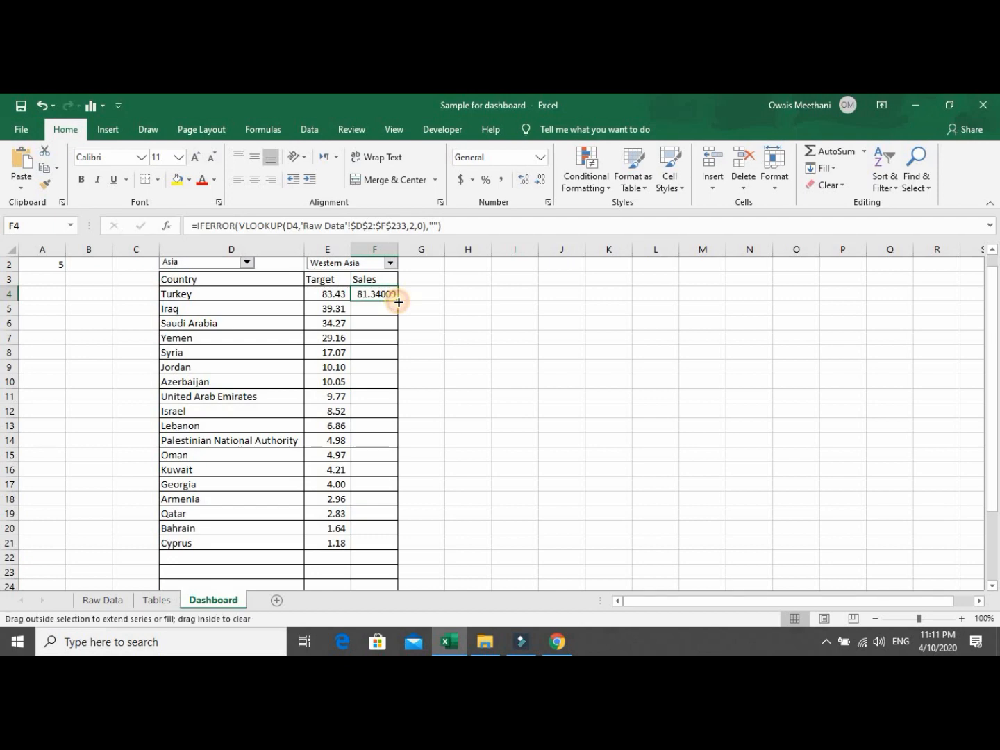
pyautogui.doubleClick(398, 302)
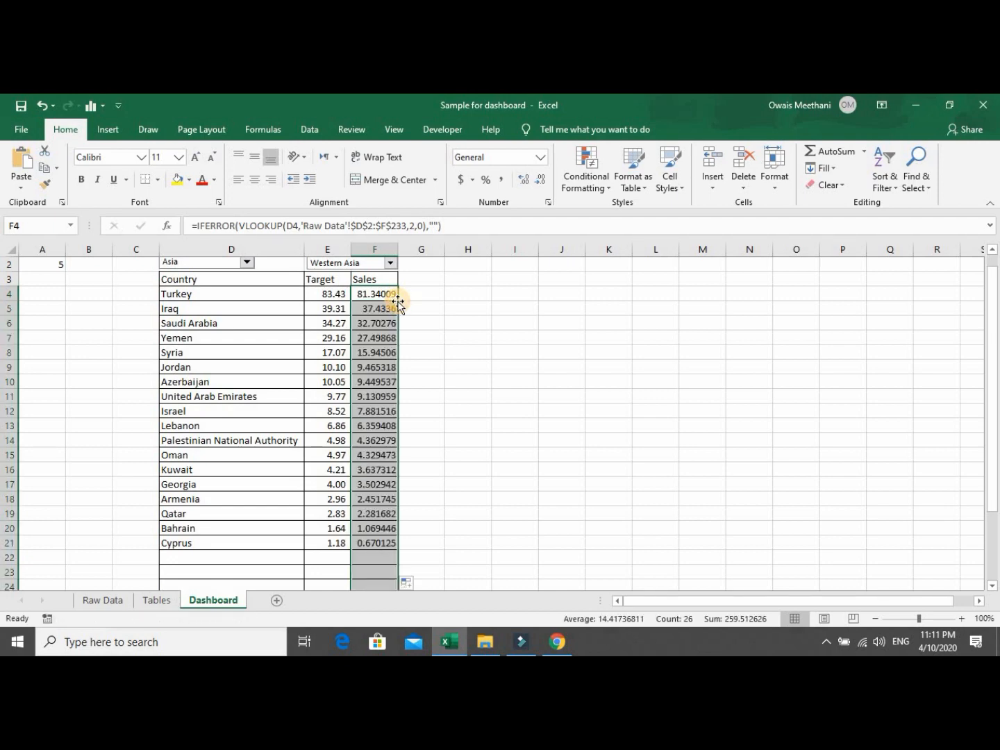
pyautogui.click(502, 182)
pyautogui.click(375, 322)
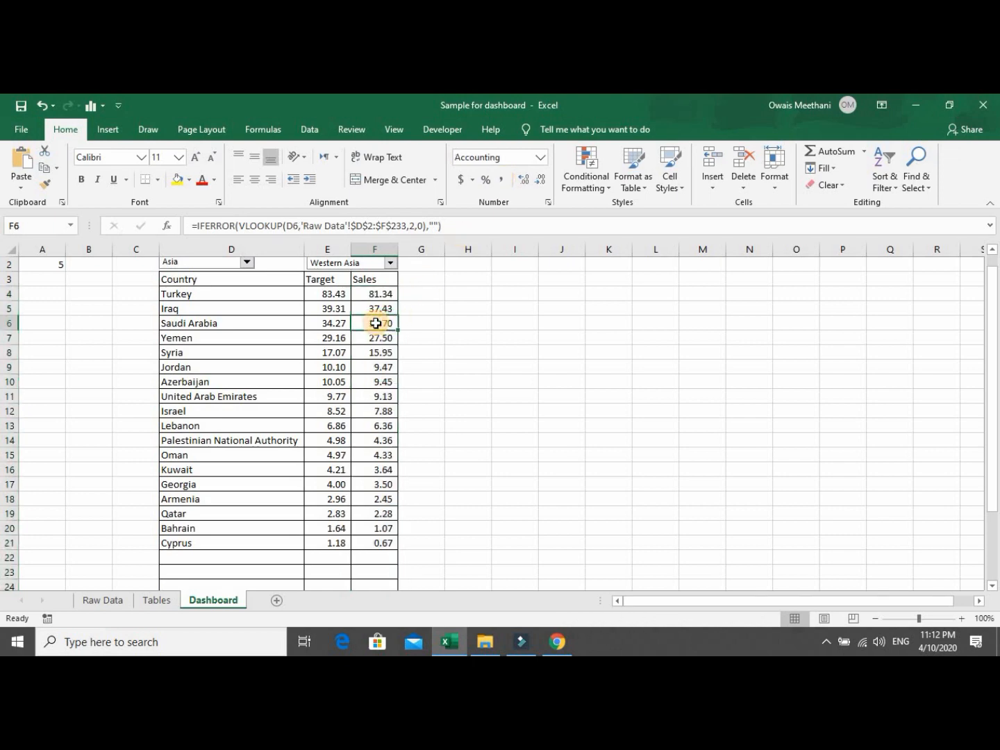
pyautogui.press('Left')
pyautogui.press('Left')
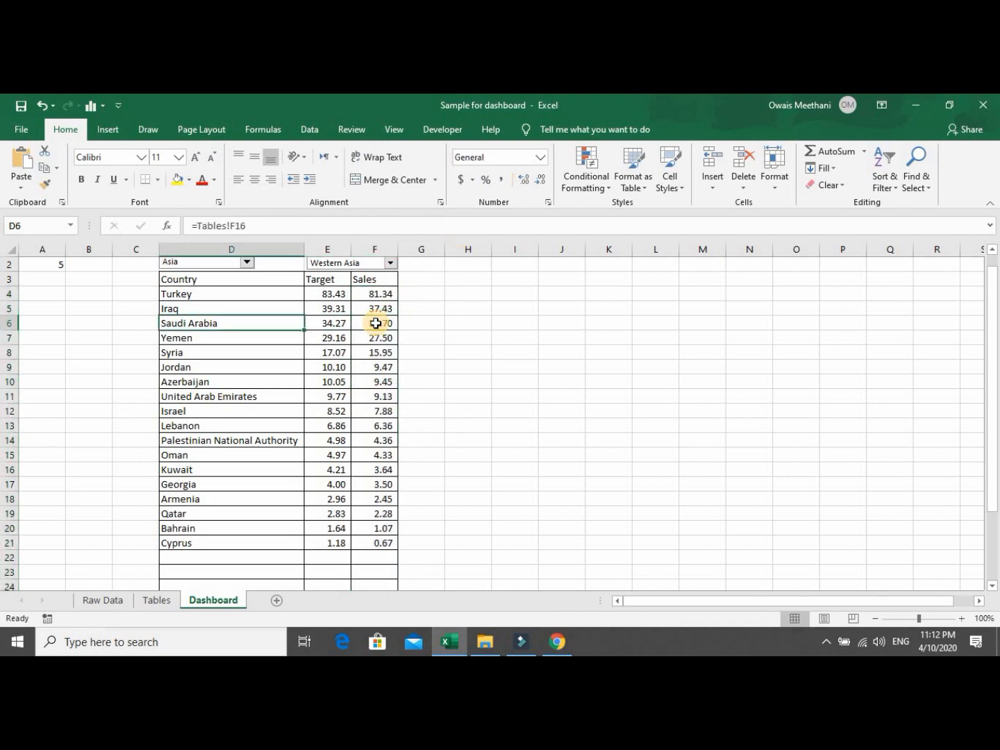
# Switch the subregion to Central Asia, then Eastern Asia, and autofit the Target and Sales columns.
pyautogui.click(391, 262)
pyautogui.click(374, 275)
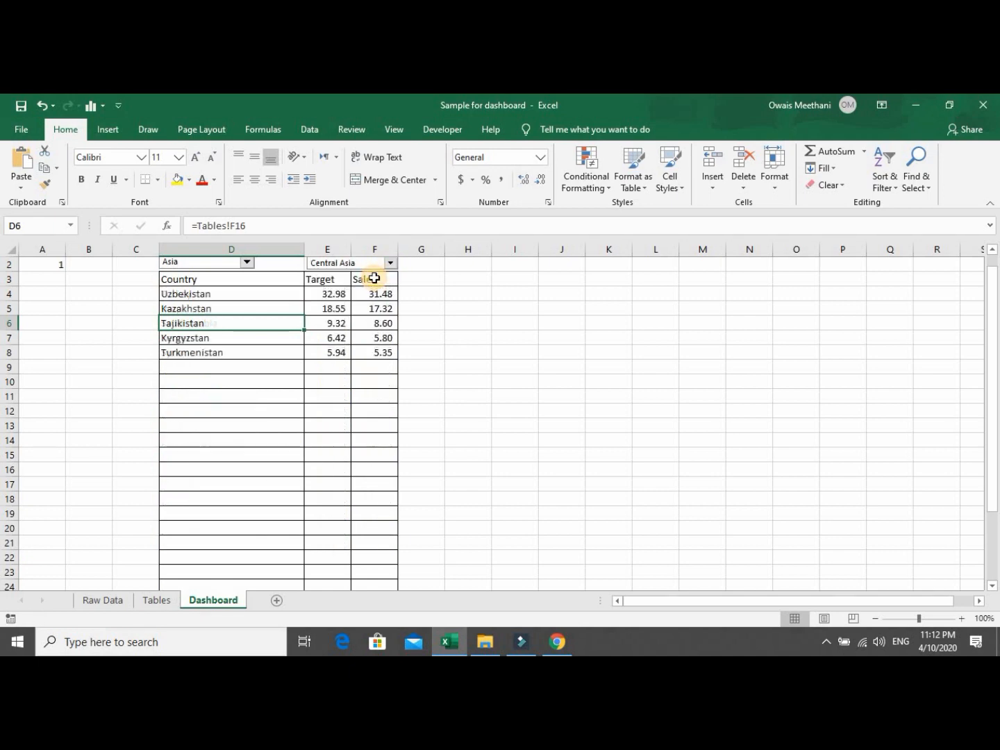
pyautogui.click(392, 263)
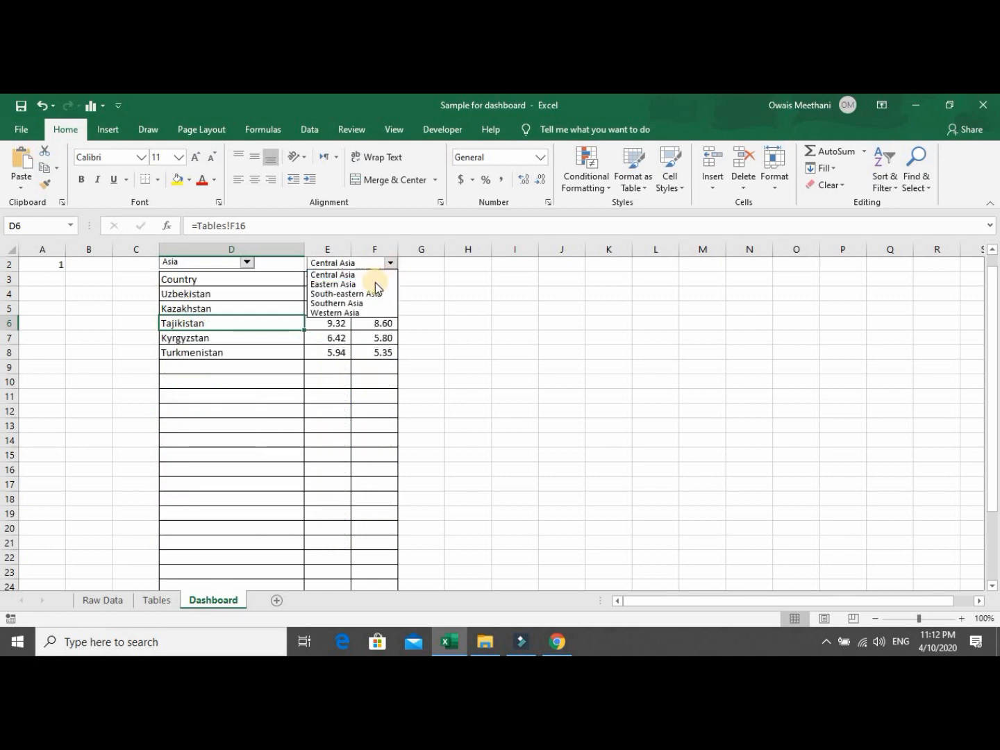
pyautogui.click(375, 280)
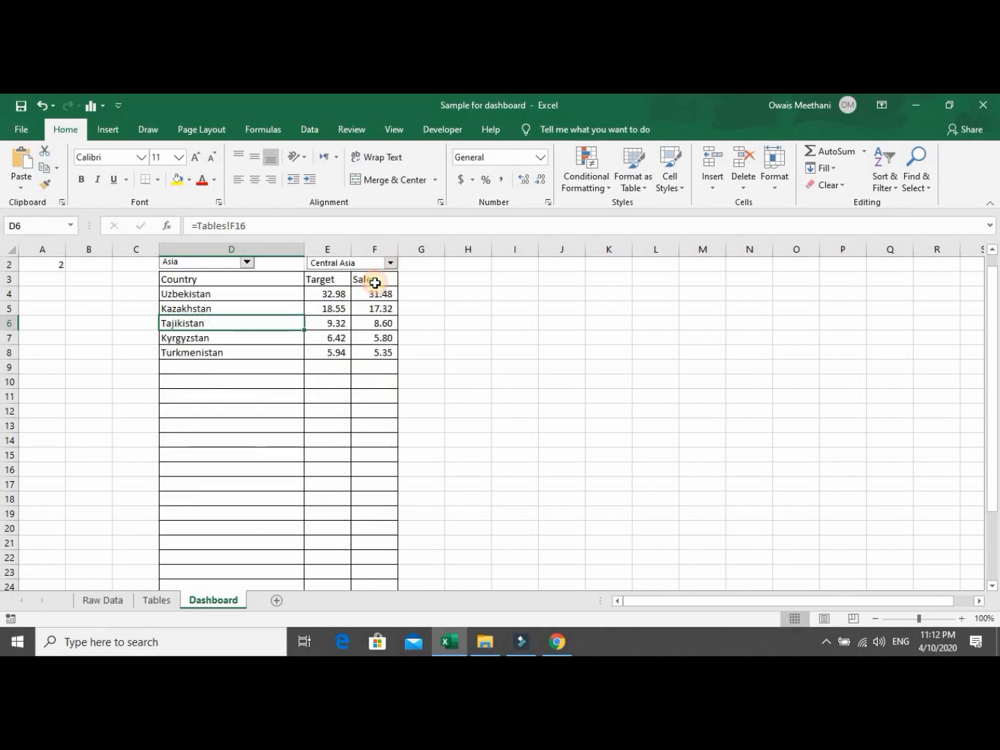
pyautogui.doubleClick(352, 250)
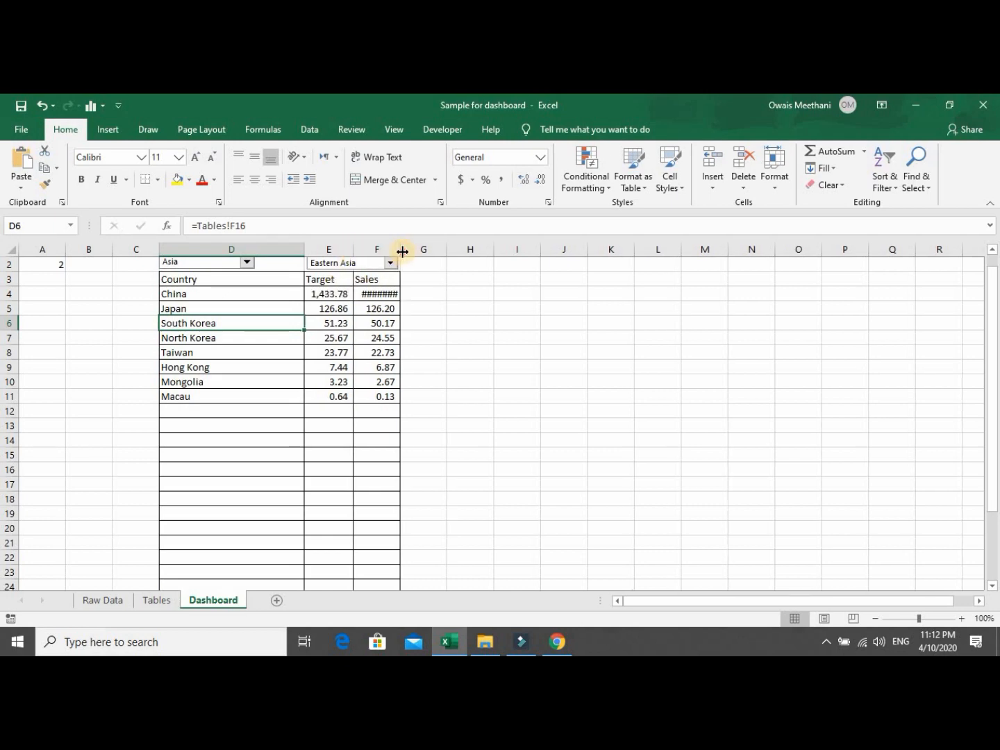
pyautogui.doubleClick(403, 250)
# Try South-eastern Asia, then Oceania's Polynesia and Melanesia, ending on Australia and New Zealand.
pyautogui.click(390, 262)
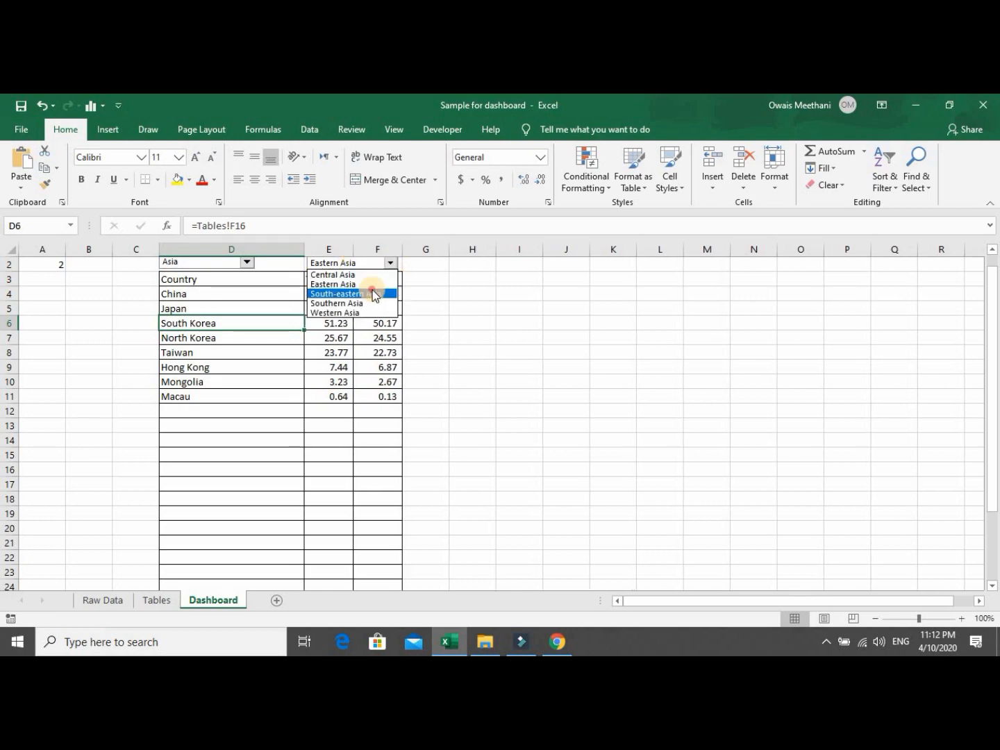
pyautogui.click(375, 296)
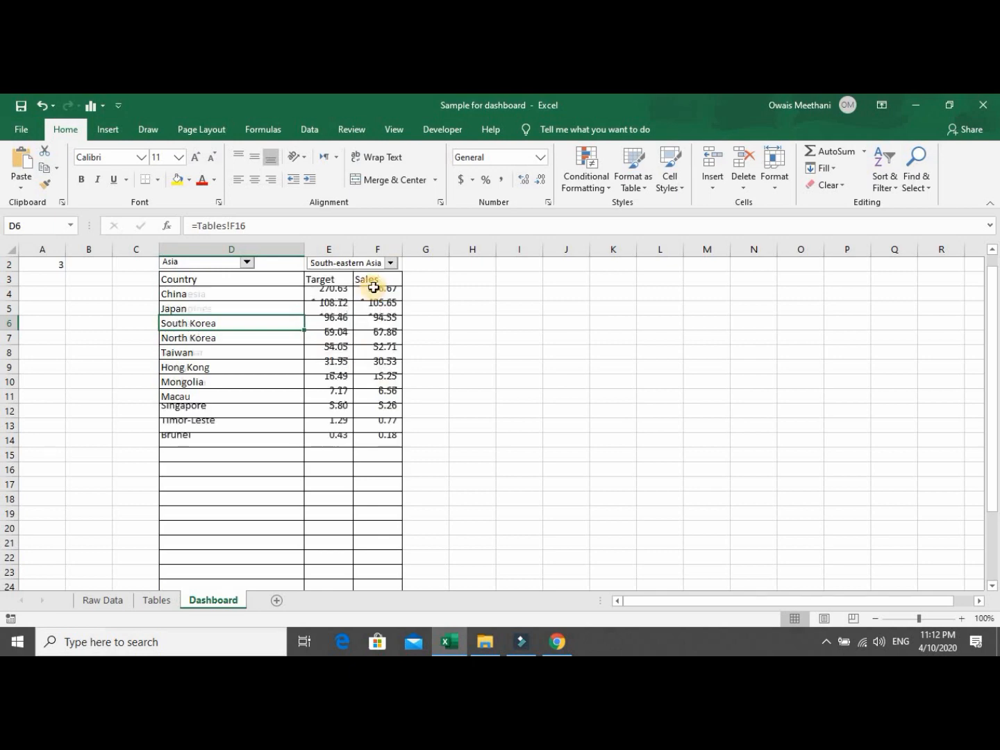
pyautogui.click(247, 262)
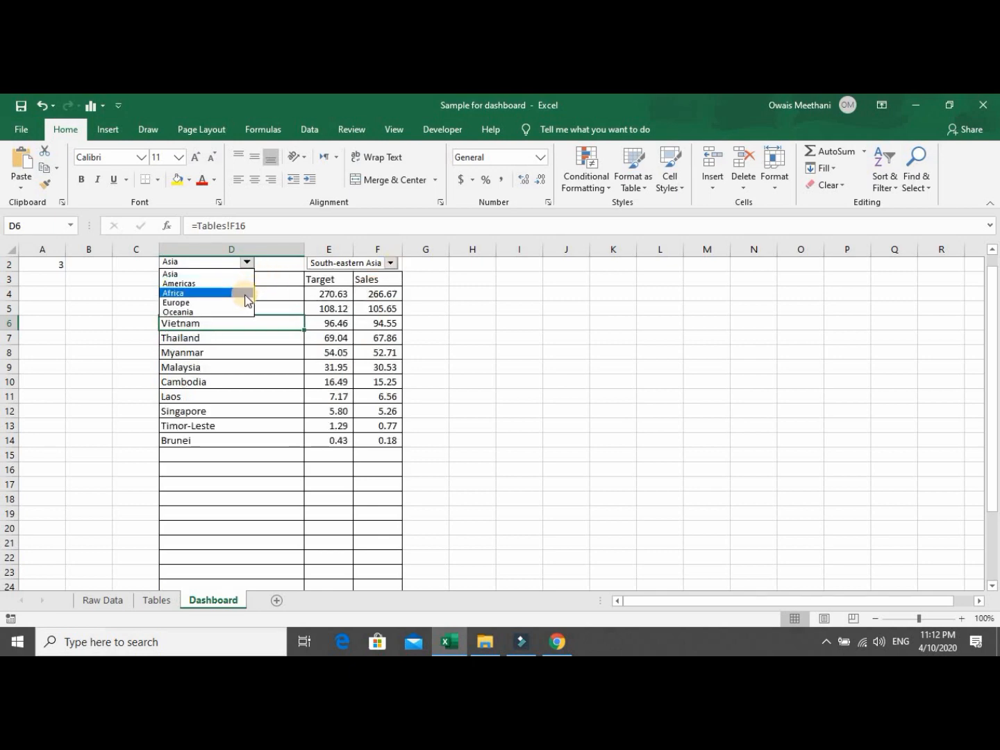
pyautogui.click(245, 312)
pyautogui.click(391, 262)
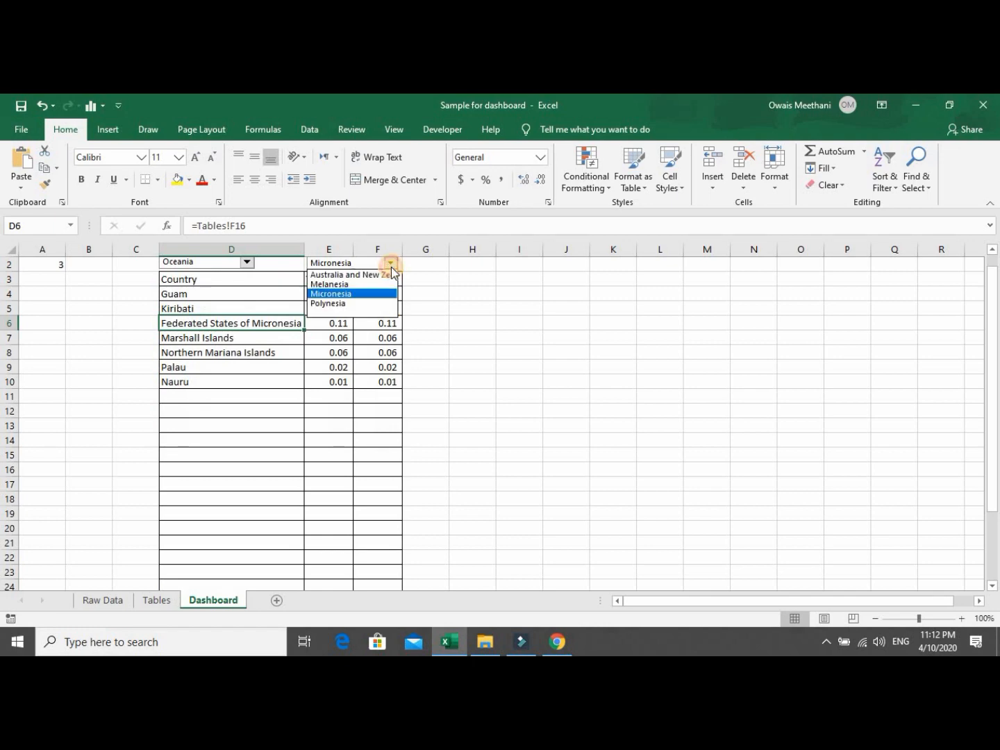
pyautogui.click(374, 303)
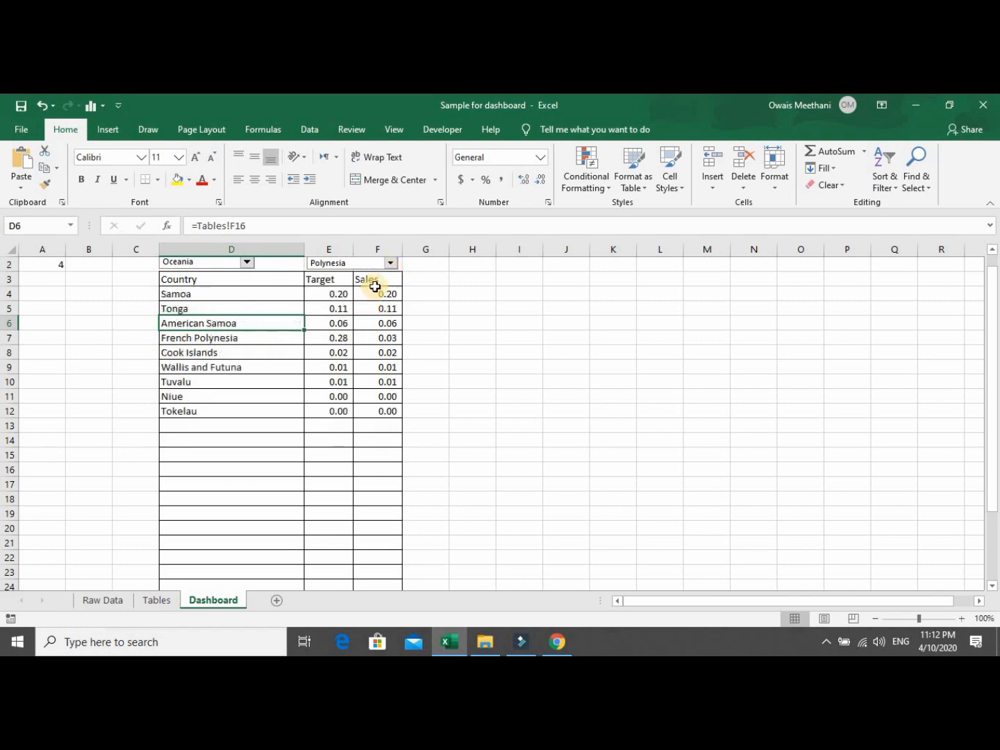
pyautogui.click(391, 262)
pyautogui.click(353, 291)
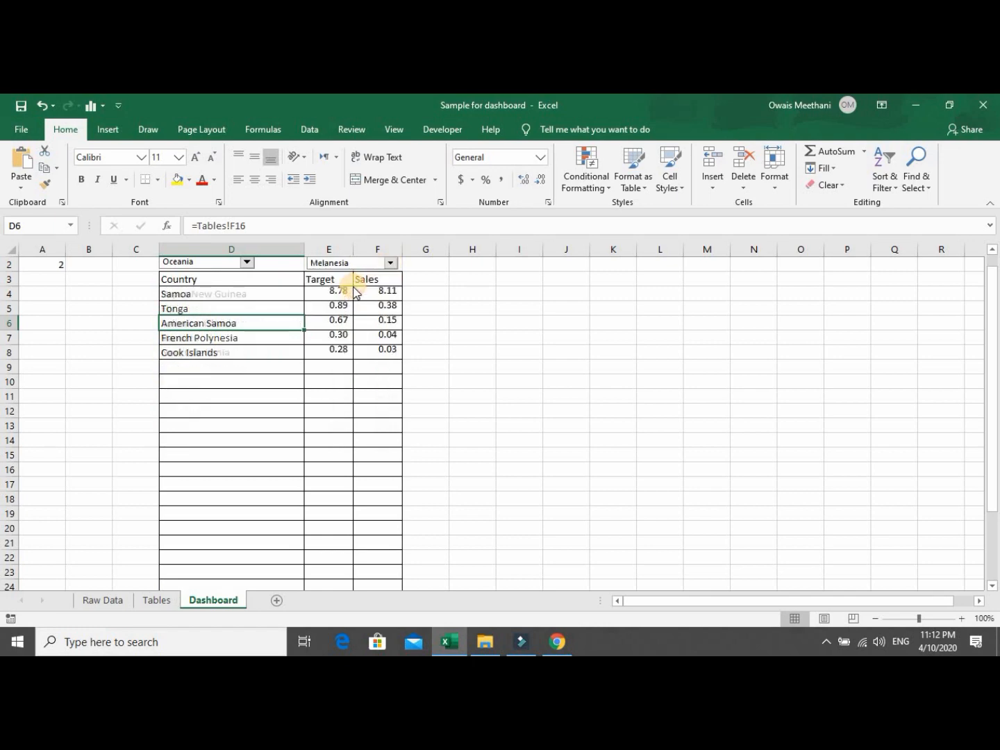
pyautogui.click(391, 263)
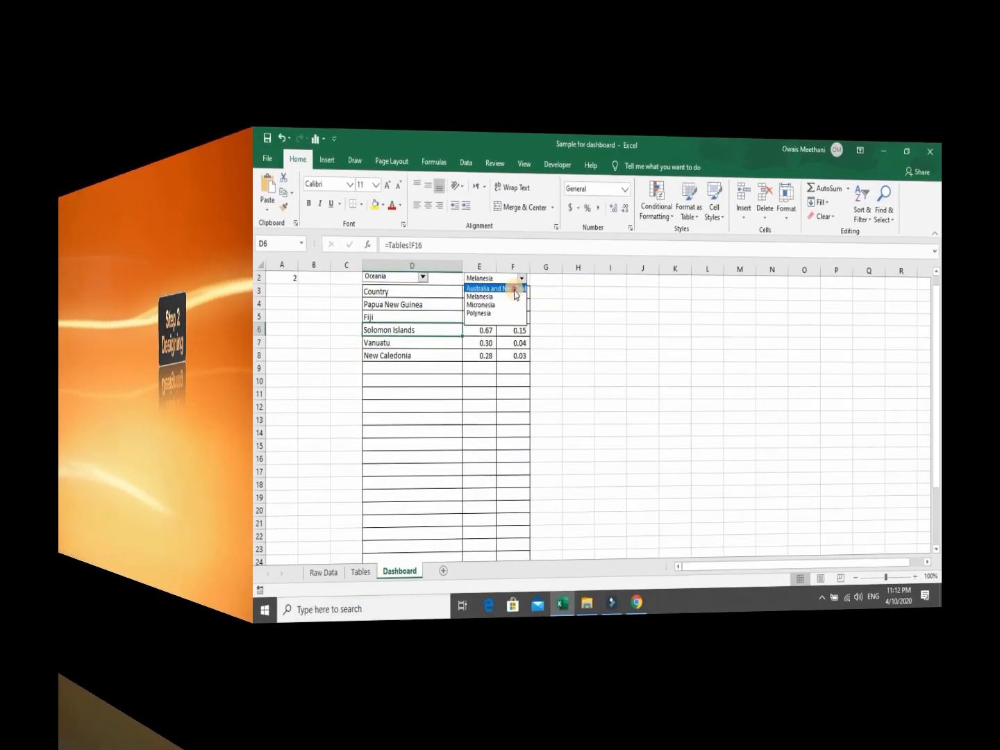
pyautogui.click(375, 276)
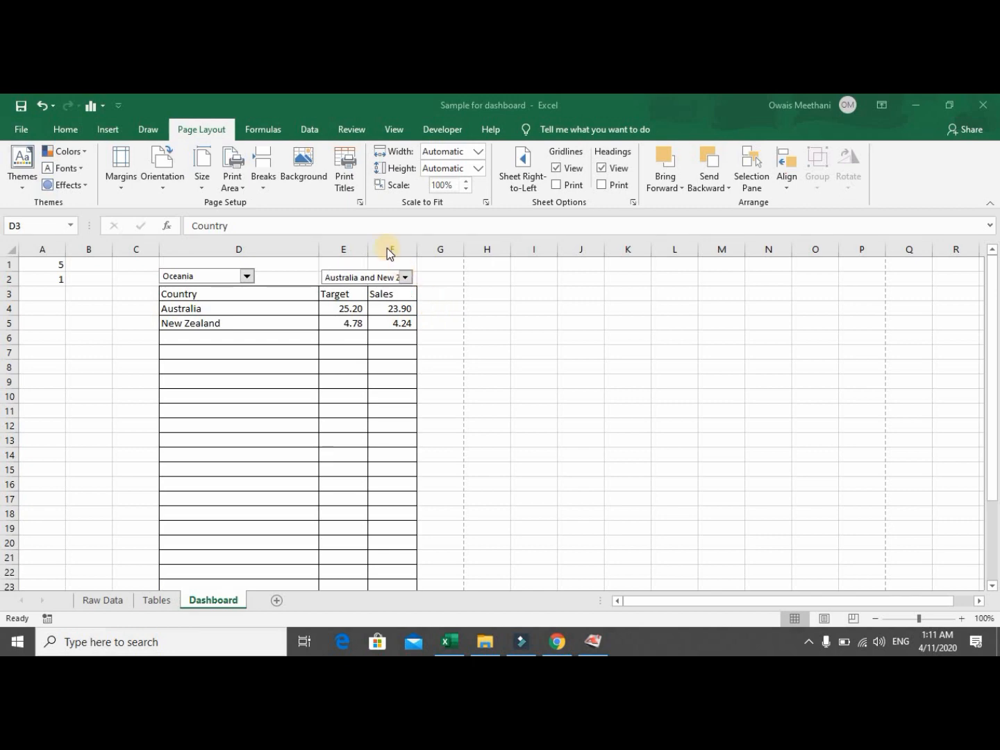
# Set the Dashboard's page orientation to Landscape, checking the print preview before and after.
pyautogui.click(29, 131)
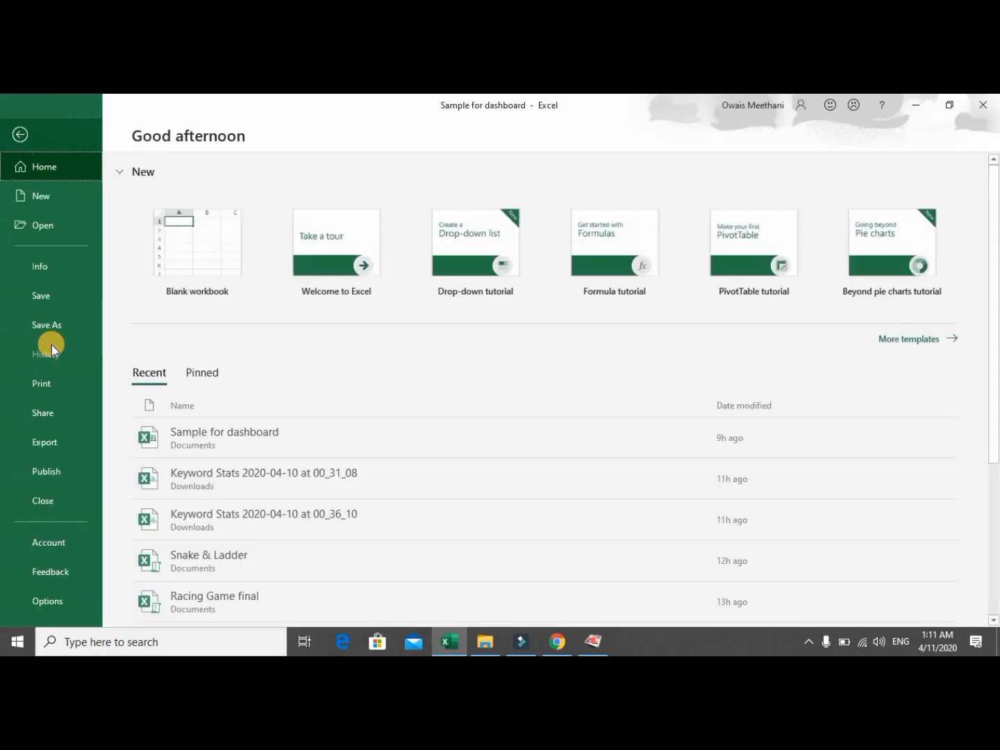
pyautogui.click(41, 388)
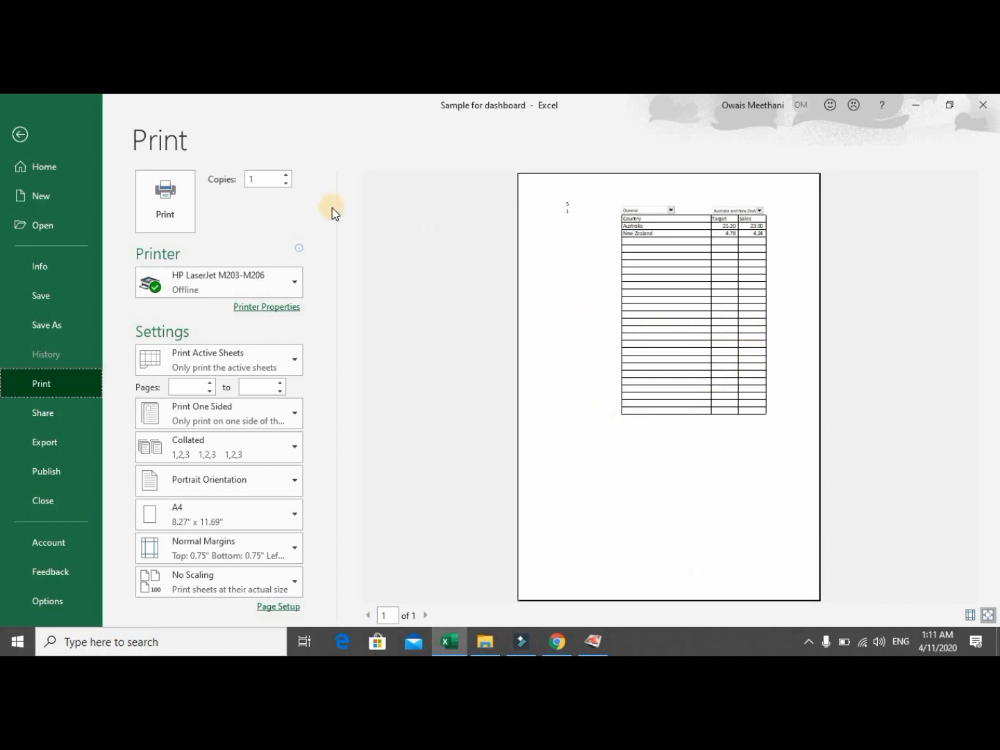
pyautogui.click(28, 136)
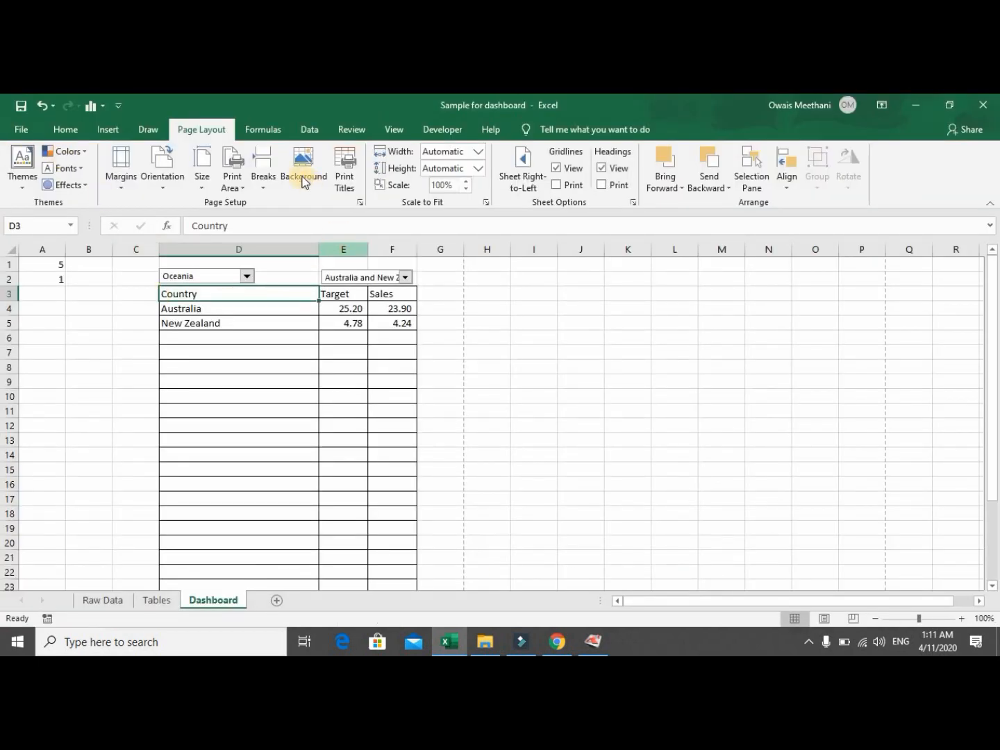
pyautogui.click(176, 184)
pyautogui.click(177, 237)
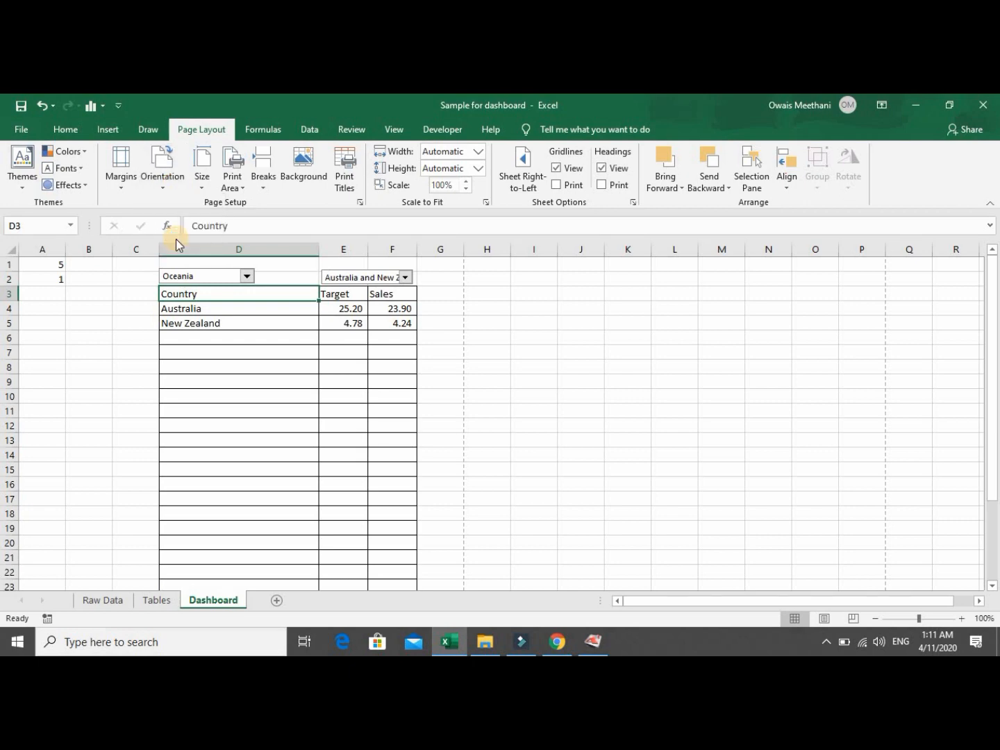
pyautogui.click(6, 130)
pyautogui.click(47, 376)
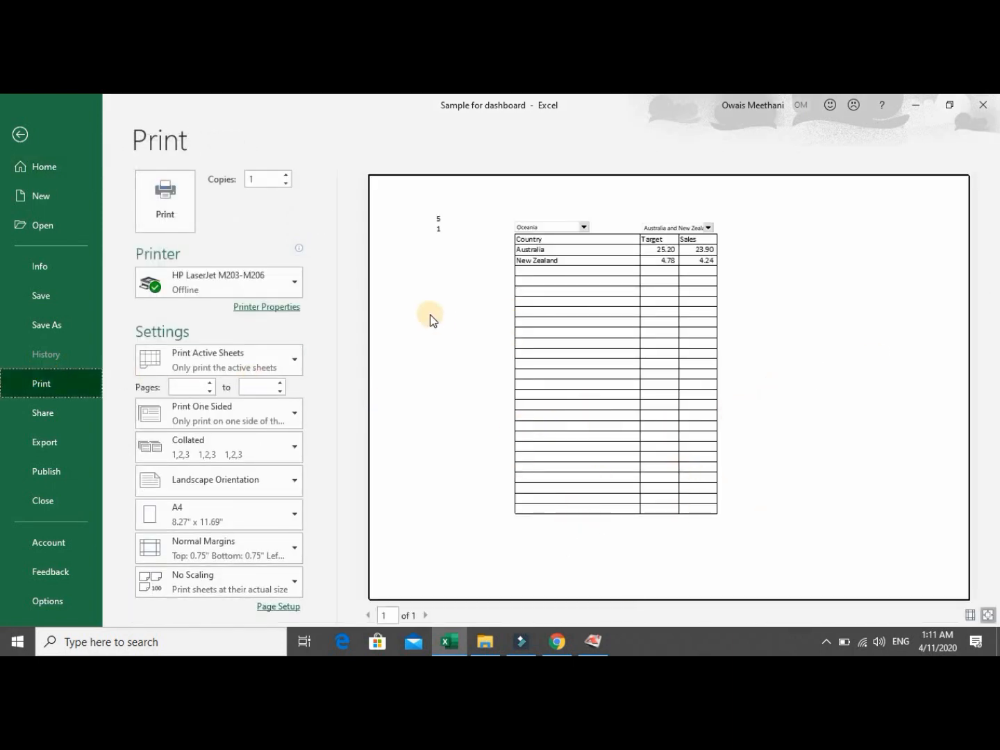
pyautogui.click(41, 143)
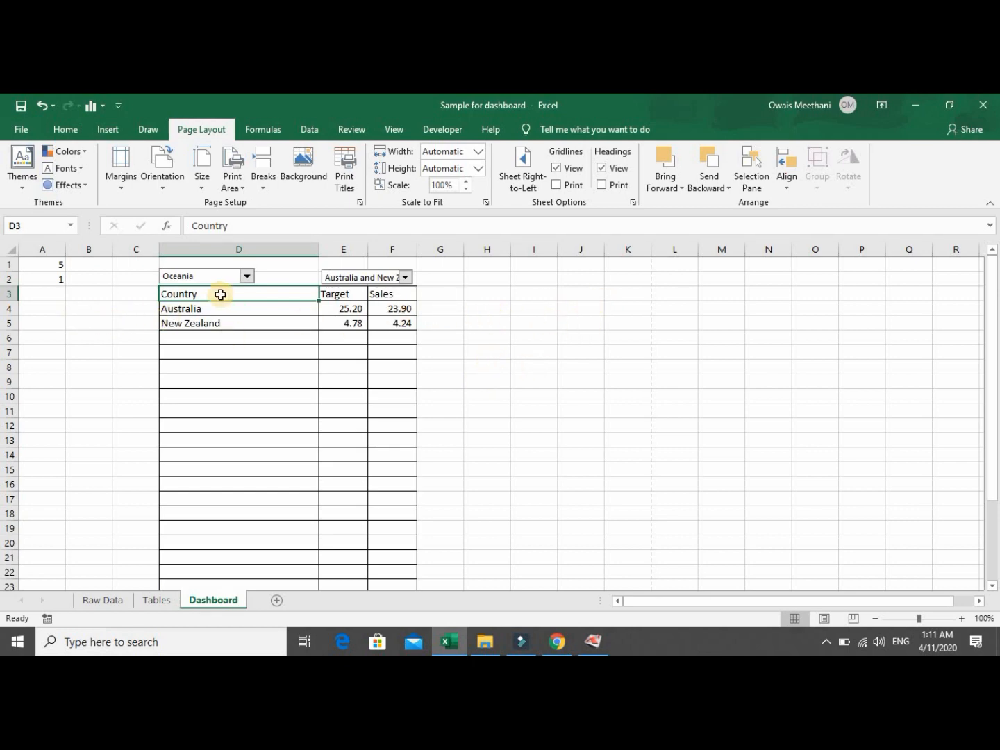
# Insert a blank column at column C, shifting the country table right.
pyautogui.rightClick(141, 249)
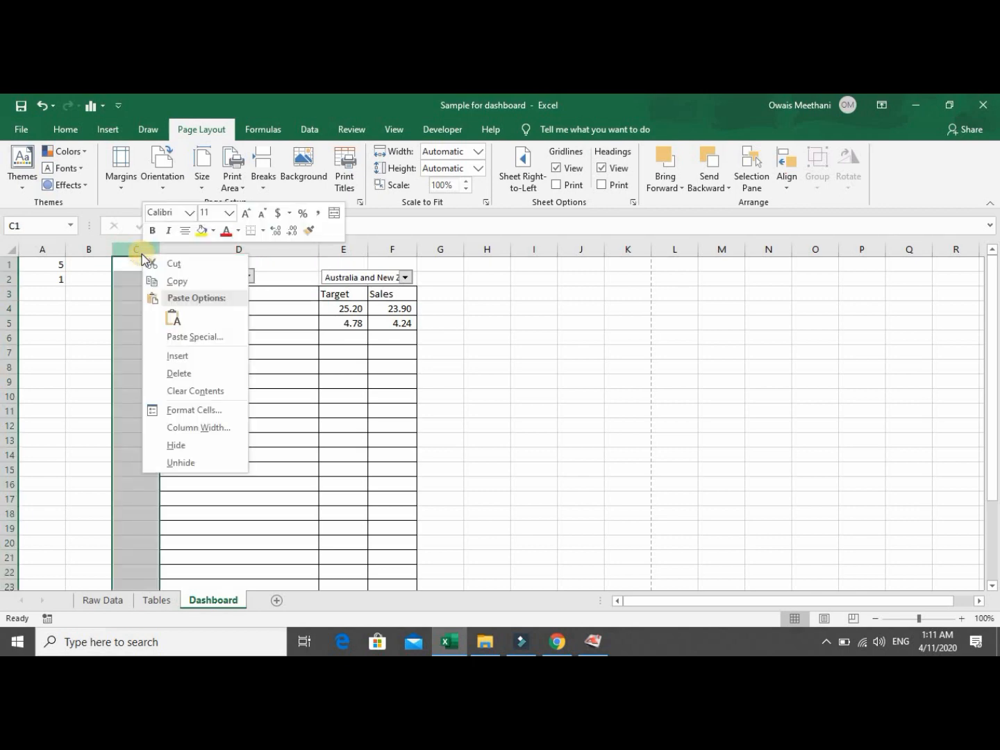
pyautogui.click(164, 356)
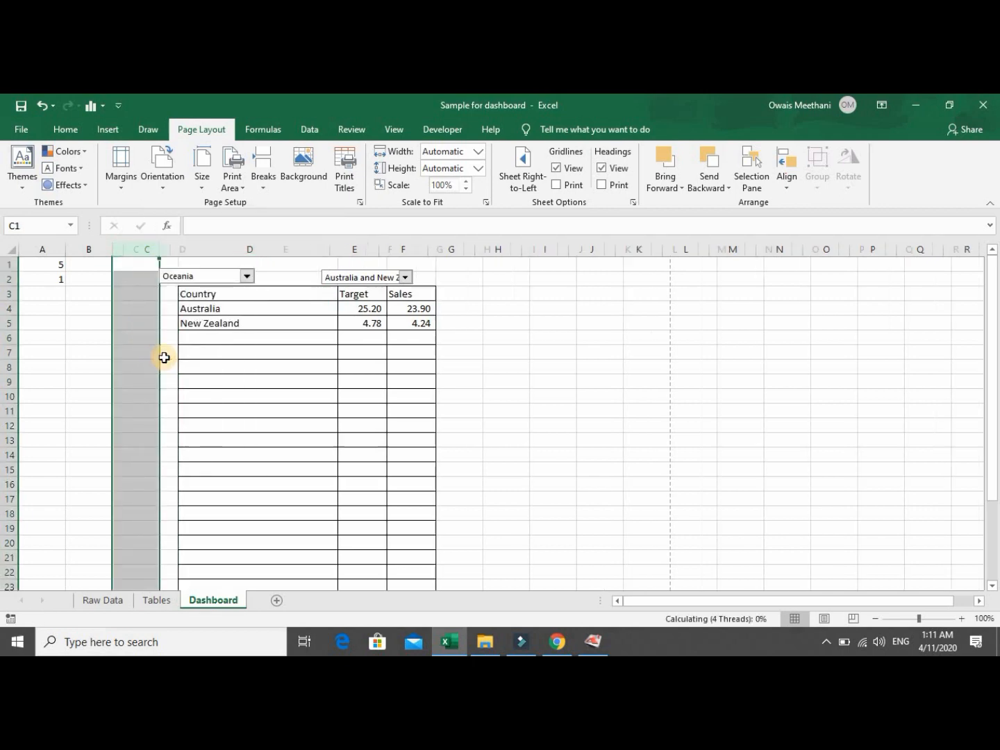
pyautogui.click(500, 415)
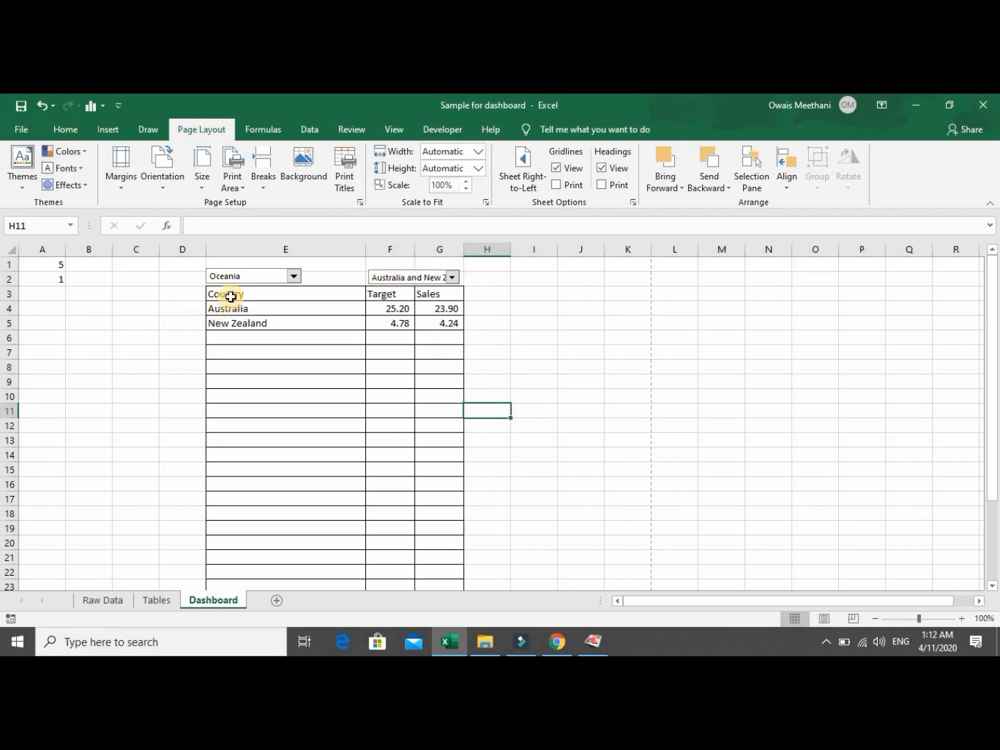
# Select the Country and Target entries E4:F29 for charting.
pyautogui.click(230, 297)
pyautogui.press('Down')
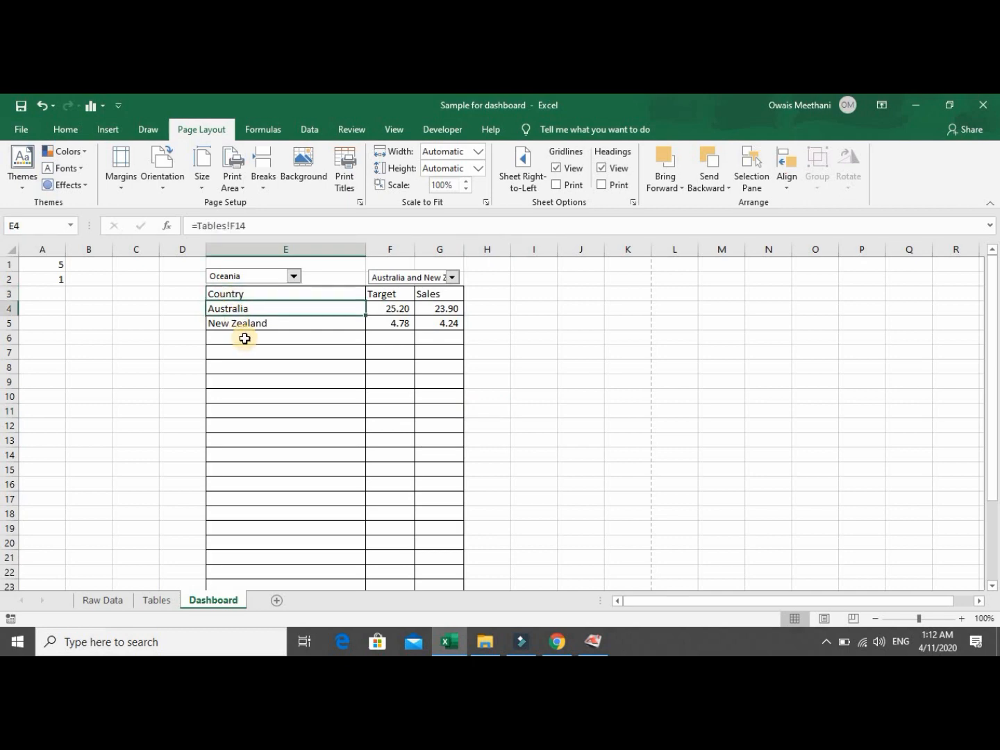
pyautogui.hotkey('ctrl', 'shift', 'Down')
pyautogui.hotkey('shift', 'Right')
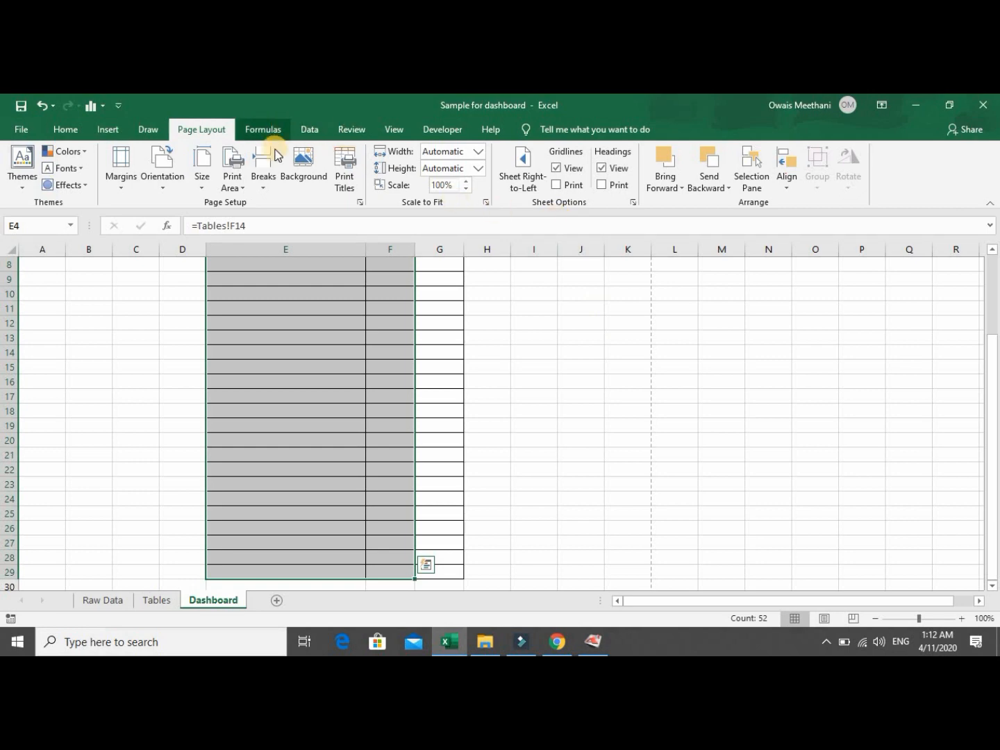
pyautogui.click(109, 128)
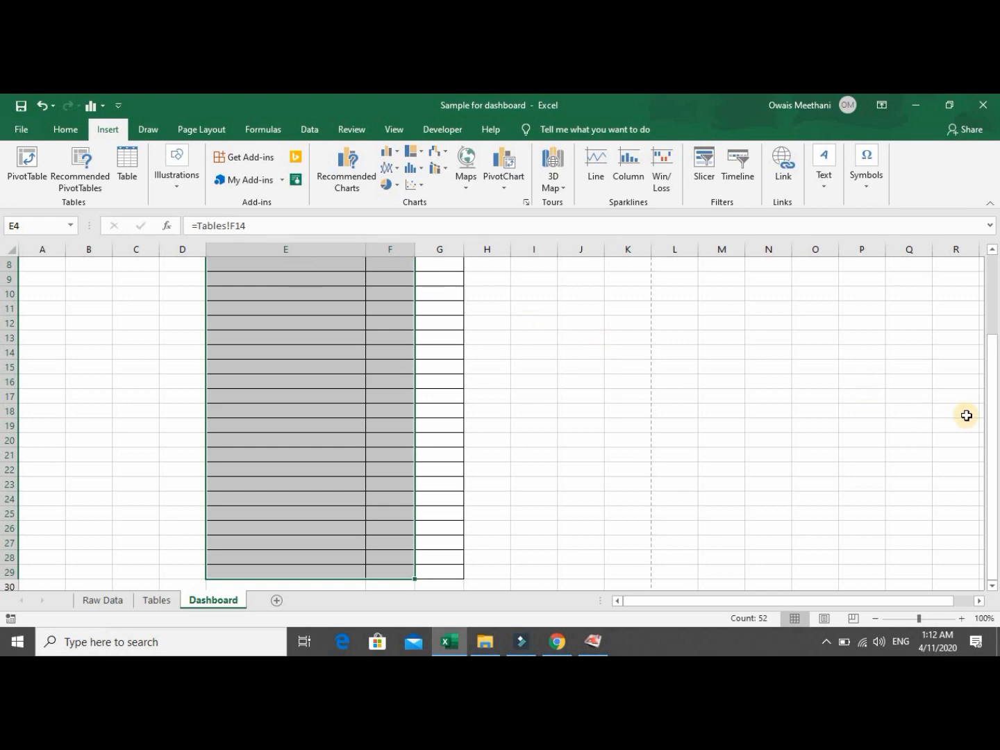
pyautogui.moveTo(997, 421); pyautogui.dragTo(990, 285)
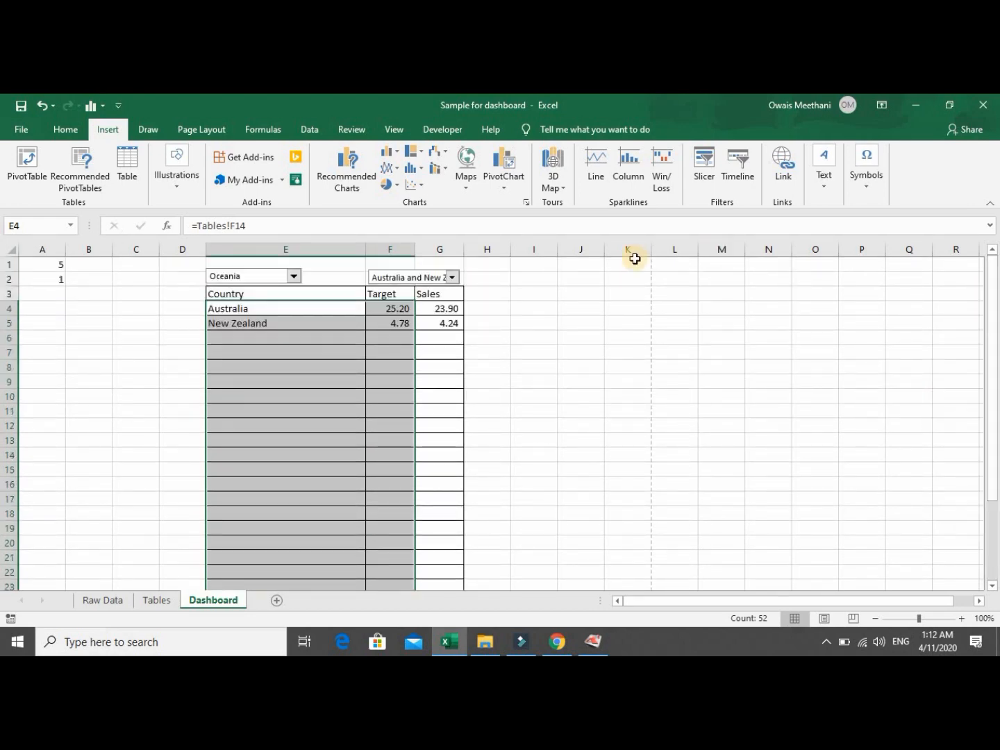
# Insert a Filled Map of the Target values, move it right of the table, and delete its legend.
pyautogui.click(468, 166)
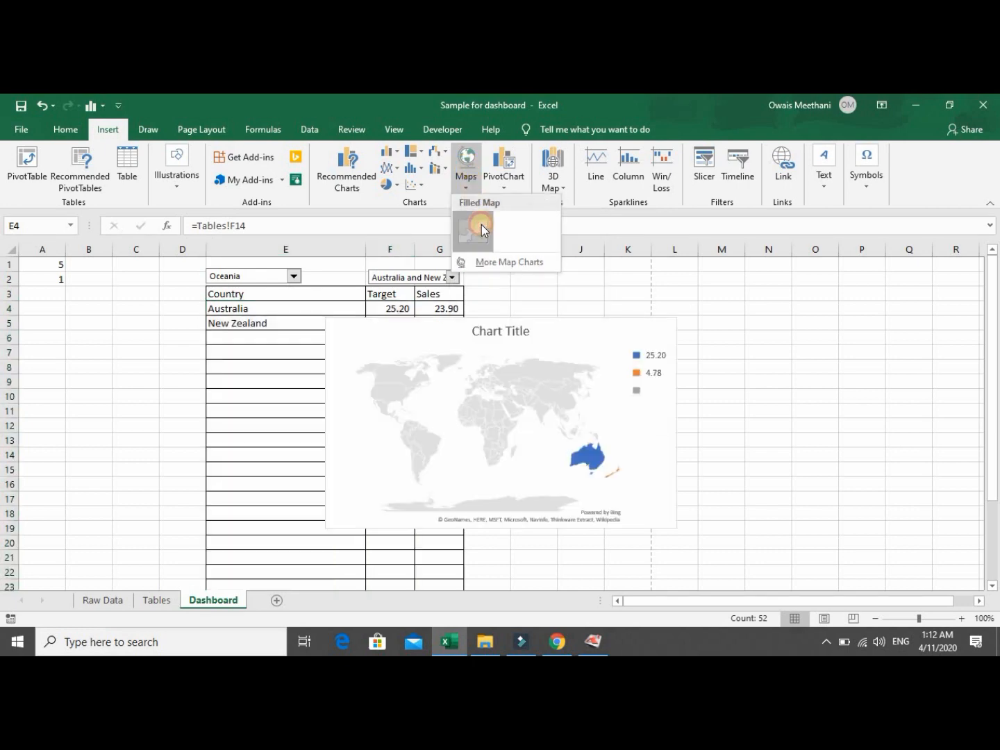
pyautogui.click(473, 231)
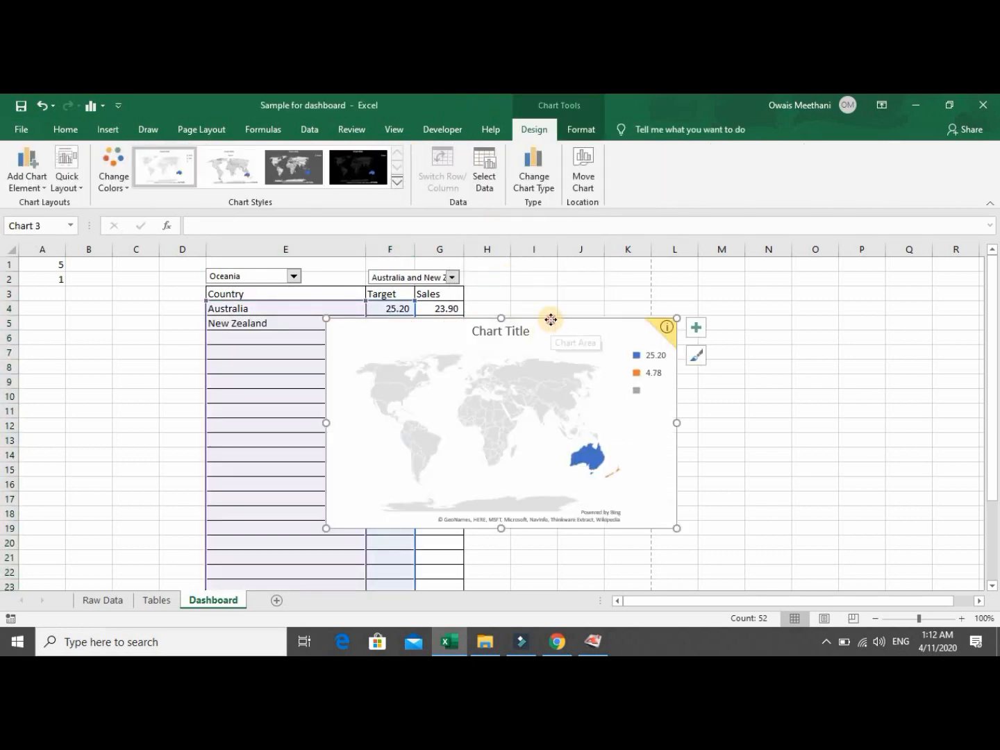
pyautogui.moveTo(549, 319)
pyautogui.mouseDown()
pyautogui.moveTo(591, 313)
pyautogui.moveTo(703, 264)
pyautogui.moveTo(692, 260)
pyautogui.mouseUp()
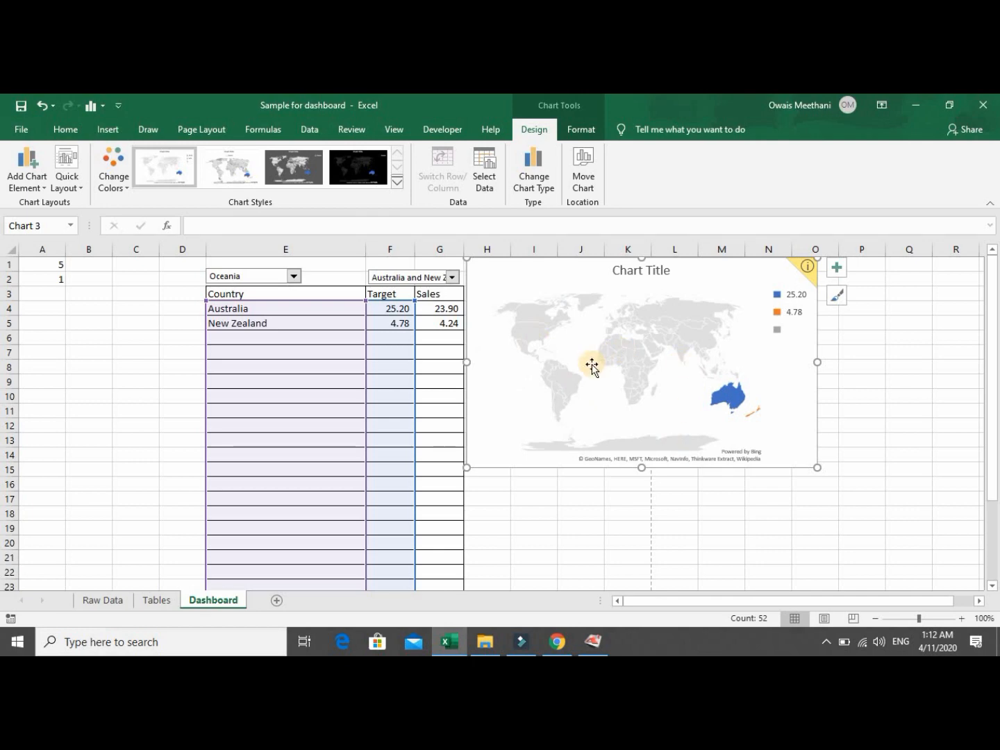
pyautogui.click(793, 303)
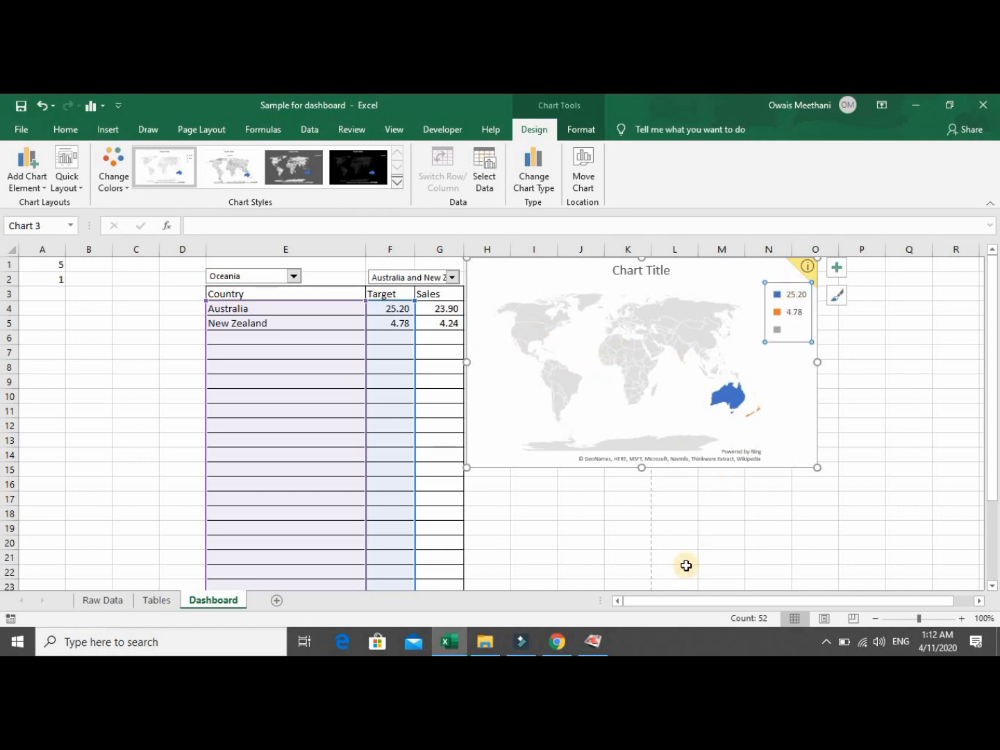
pyautogui.press('Delete')
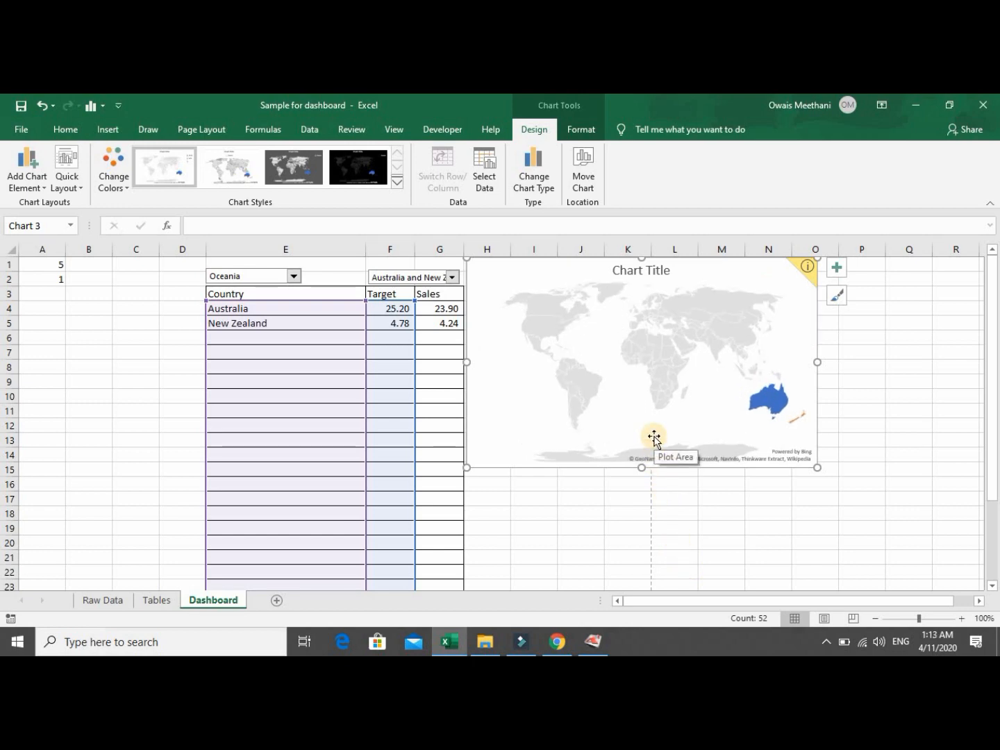
# Open Format Data Series for the map series and set the projection to Mercator.
pyautogui.rightClick(680, 391)
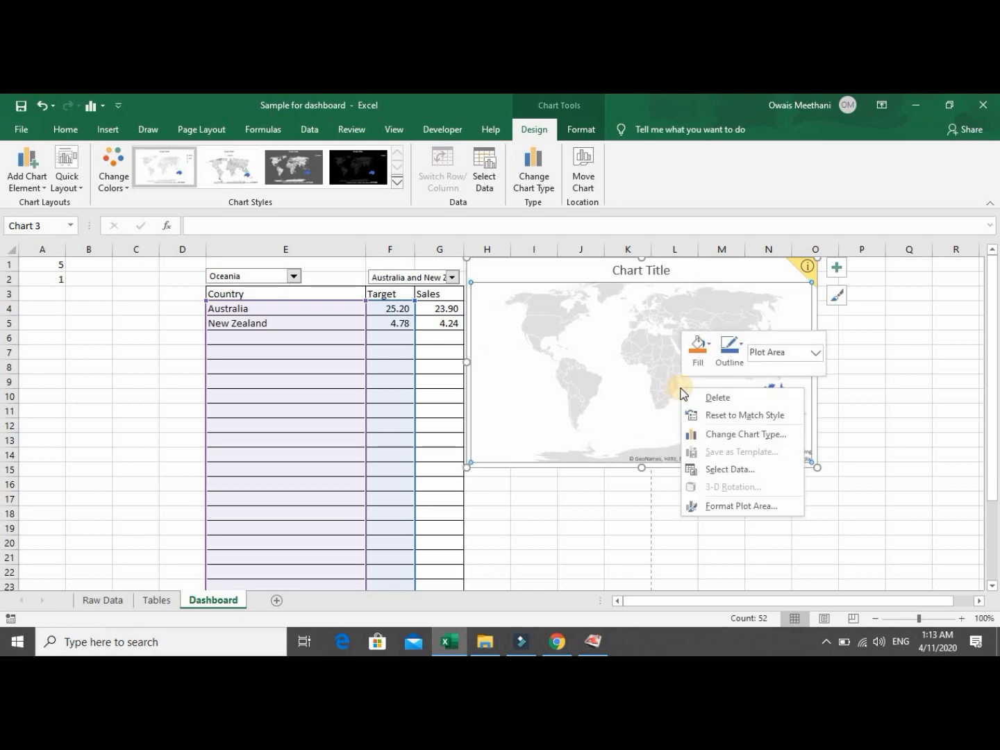
pyautogui.click(730, 505)
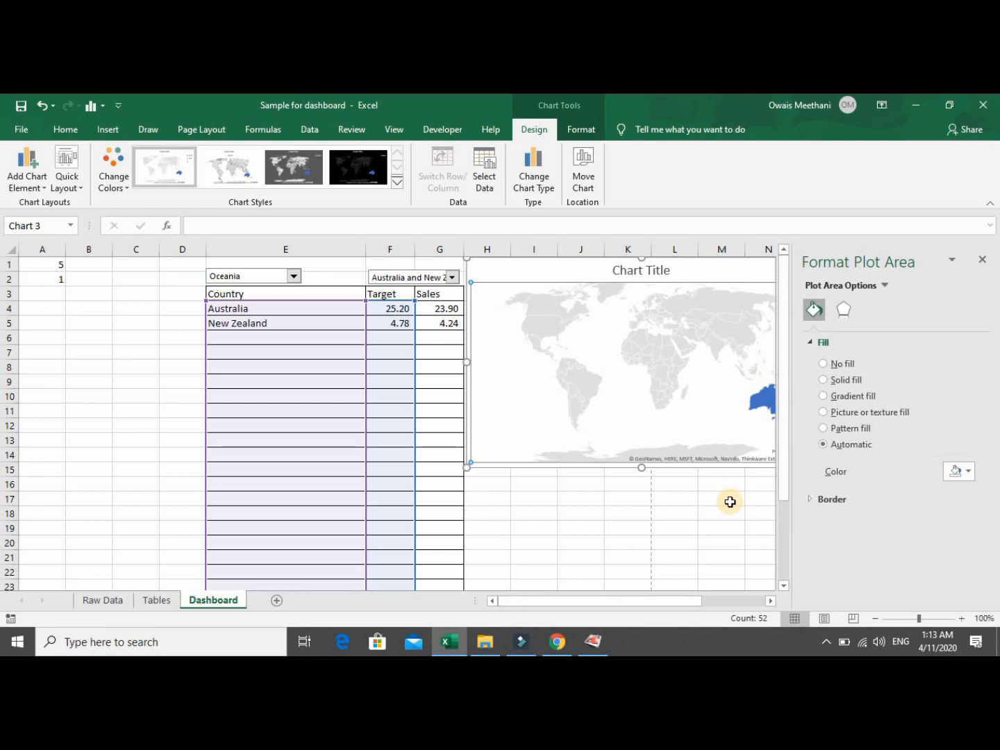
pyautogui.click(883, 286)
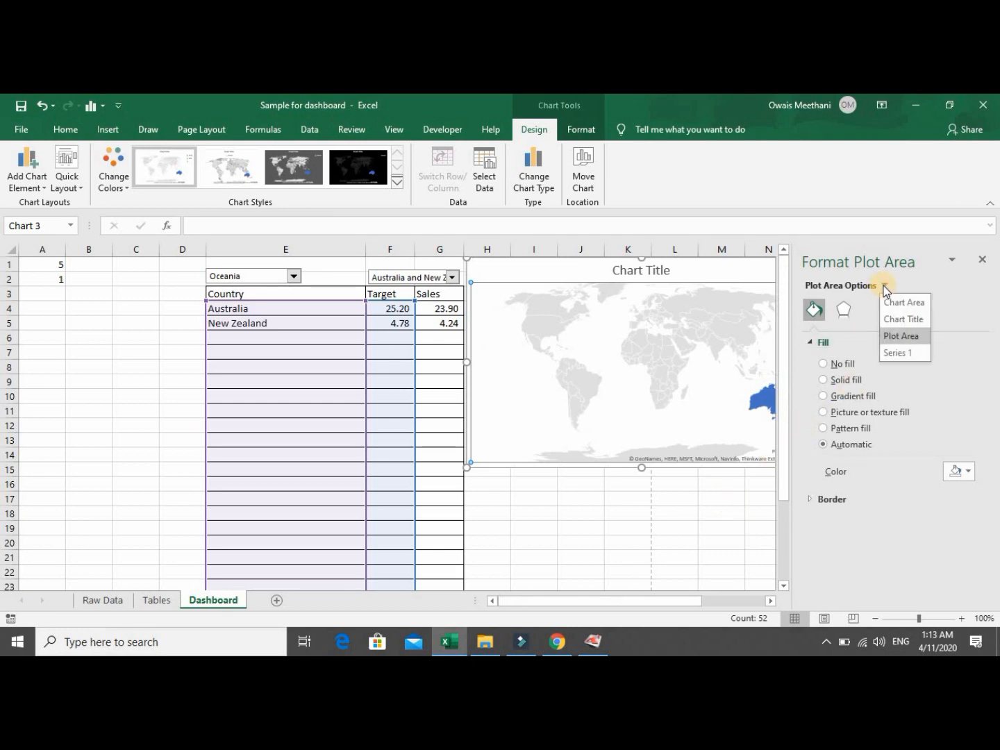
pyautogui.click(901, 351)
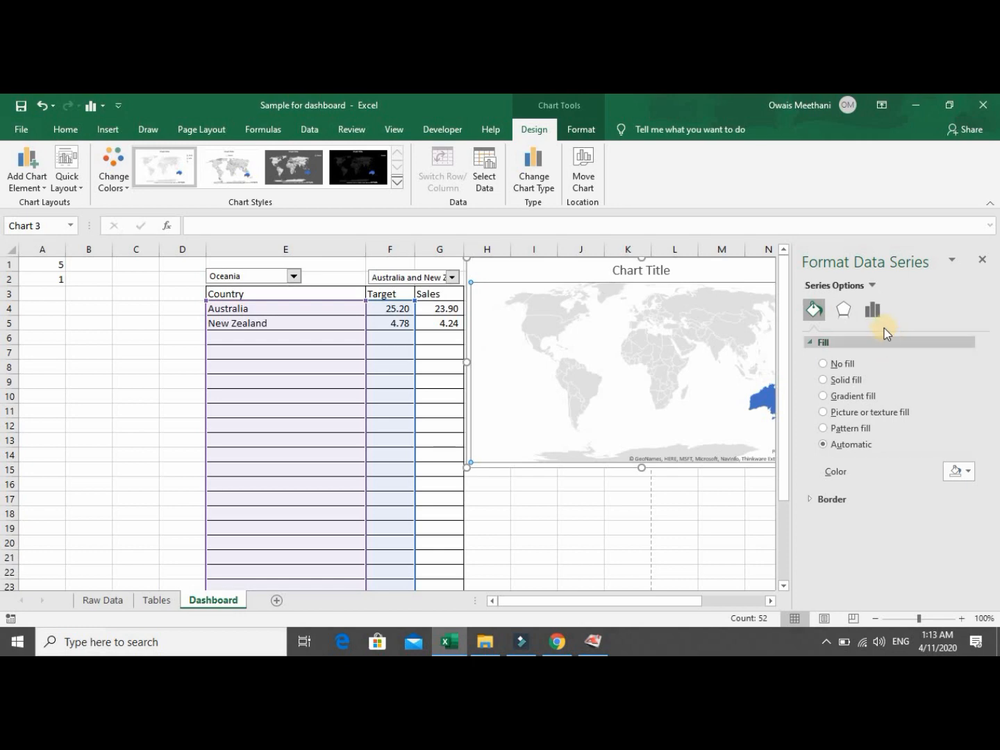
pyautogui.click(872, 316)
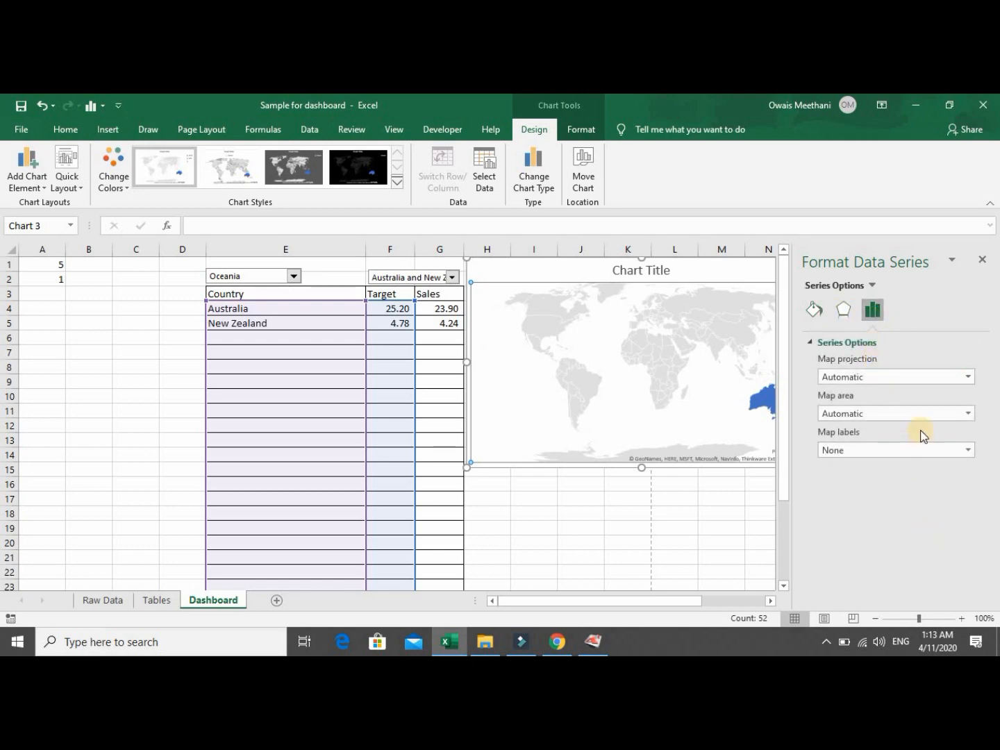
pyautogui.click(969, 377)
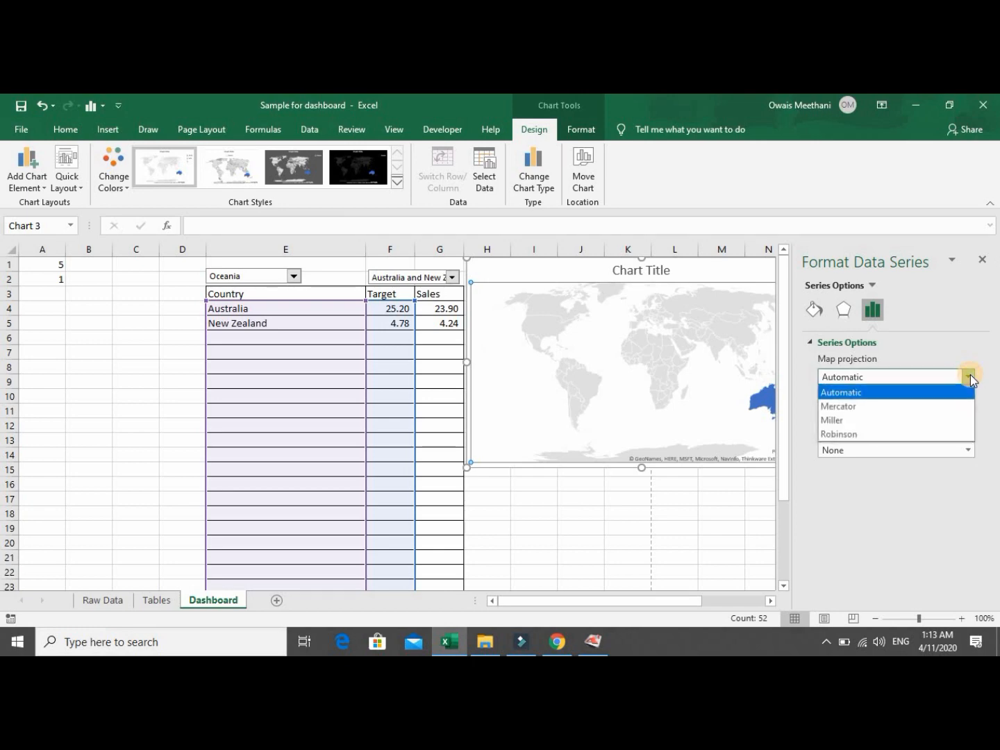
pyautogui.click(953, 409)
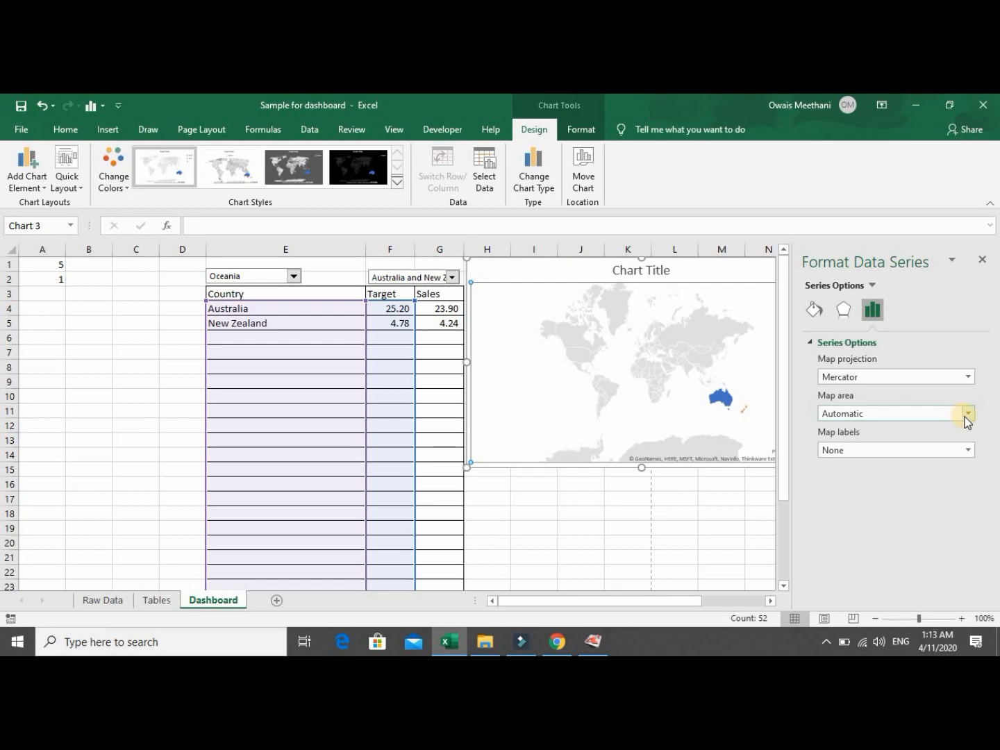
# Set Map area to 'Only regions with data' and Map labels to 'Show all', then close the pane.
pyautogui.click(967, 415)
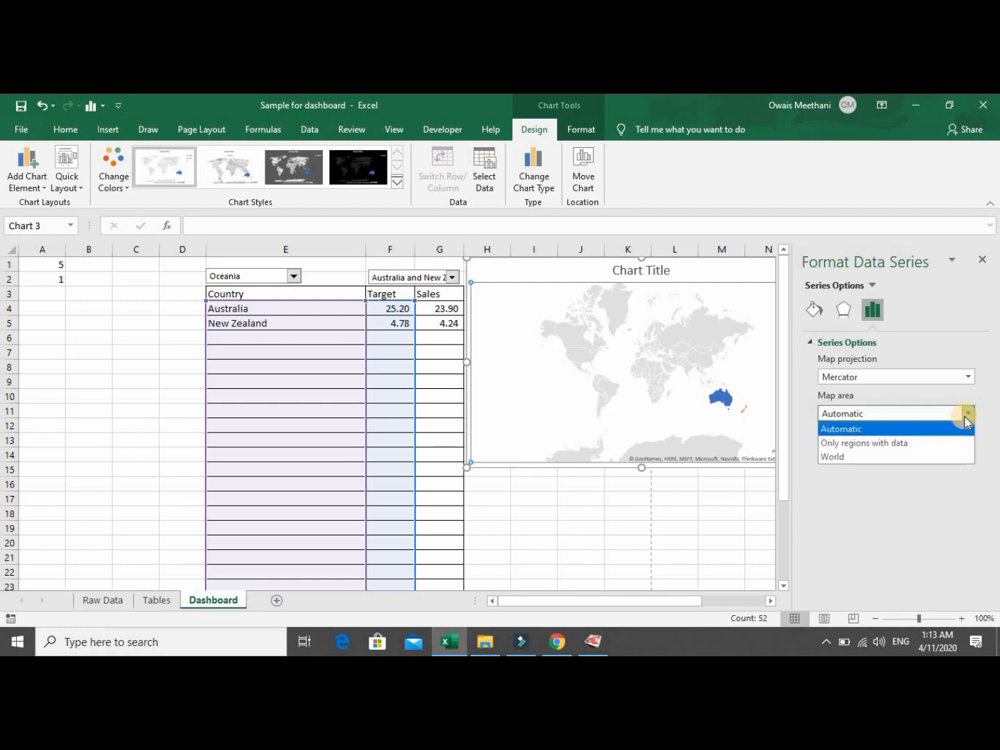
pyautogui.click(941, 441)
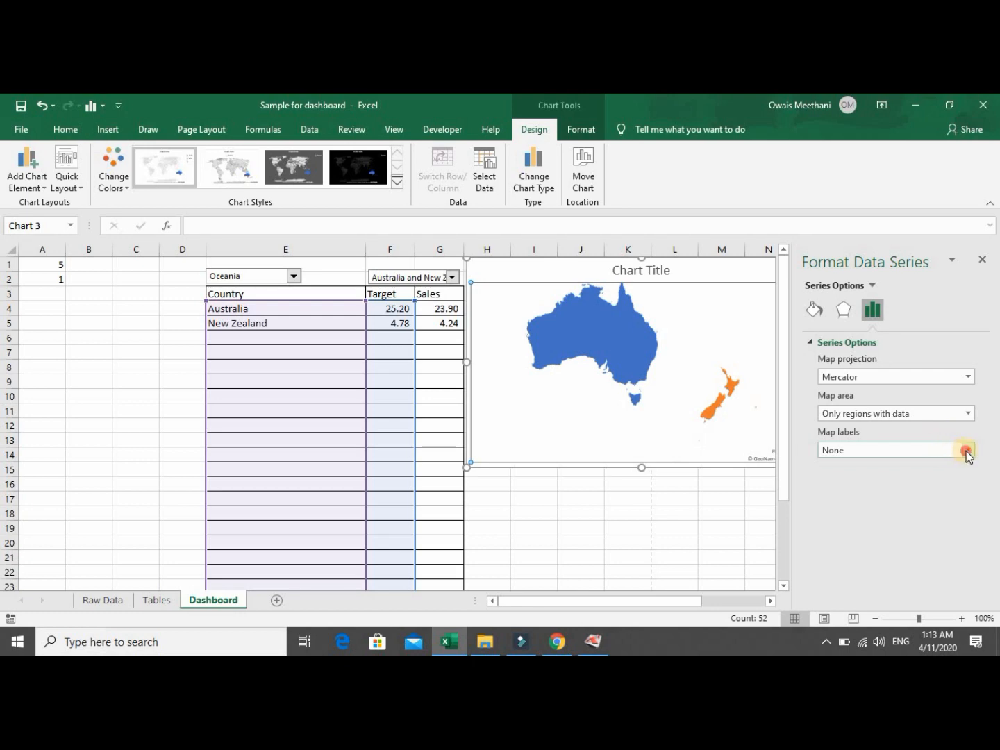
pyautogui.click(966, 452)
pyautogui.click(937, 498)
pyautogui.click(984, 261)
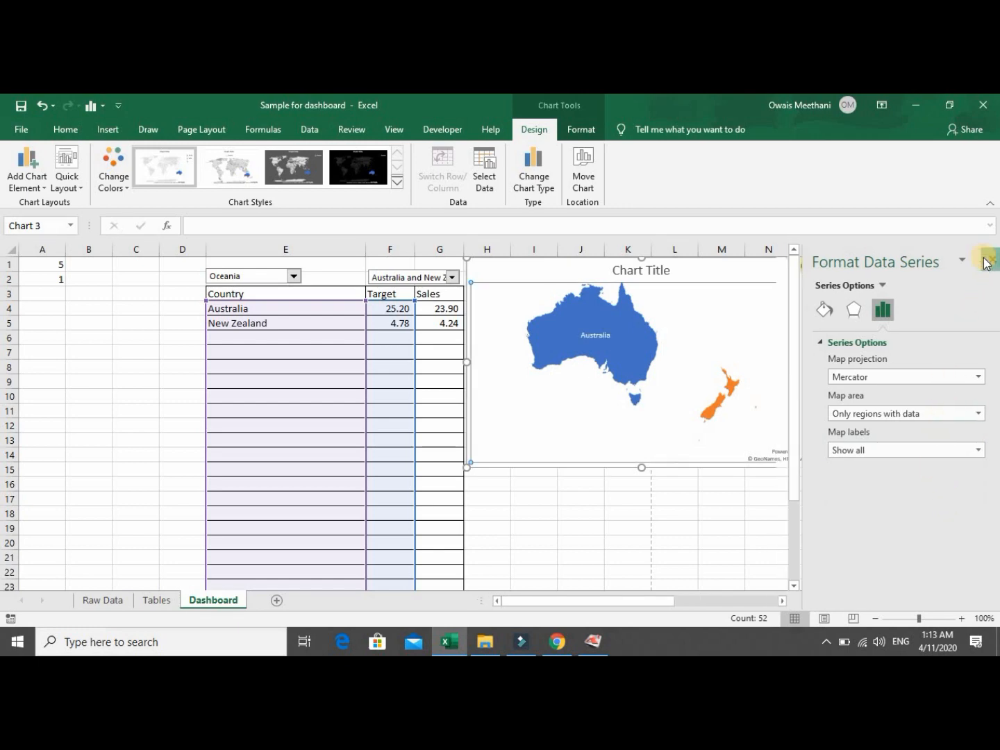
pyautogui.click(737, 506)
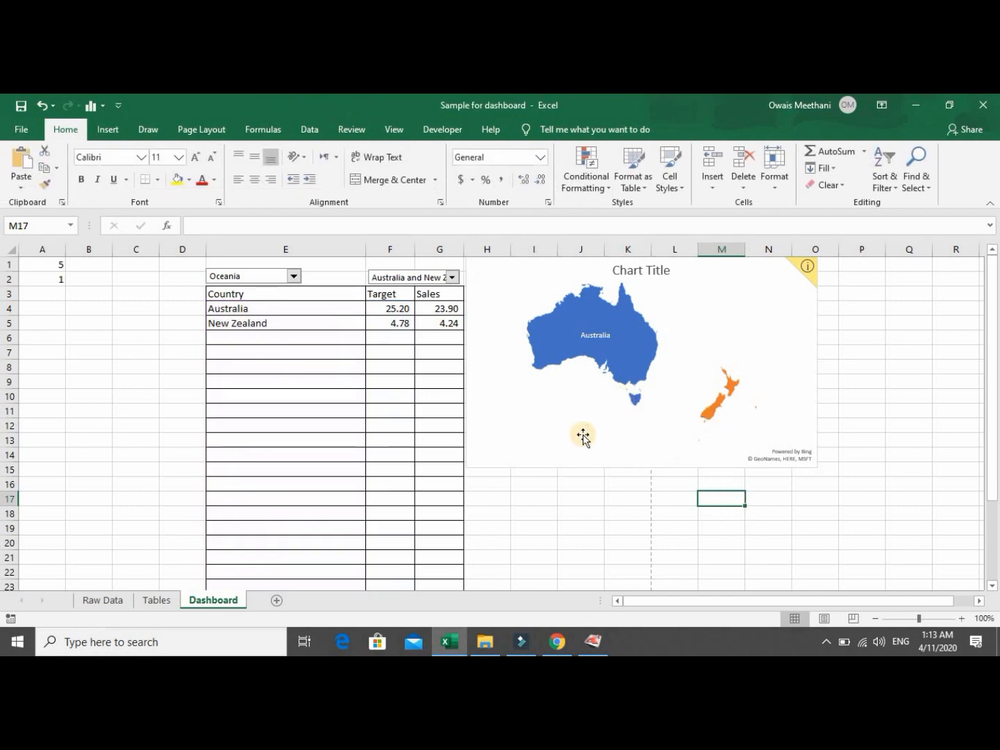
# Choose Asia in the continent combo box.
pyautogui.click(452, 277)
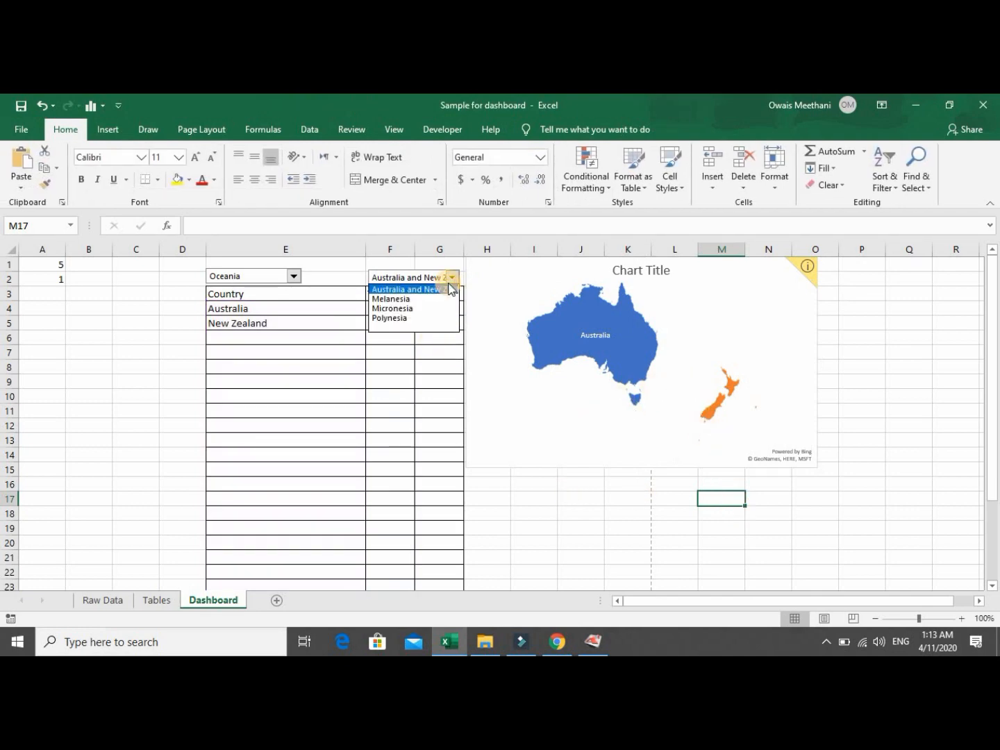
pyautogui.click(296, 278)
pyautogui.click(292, 279)
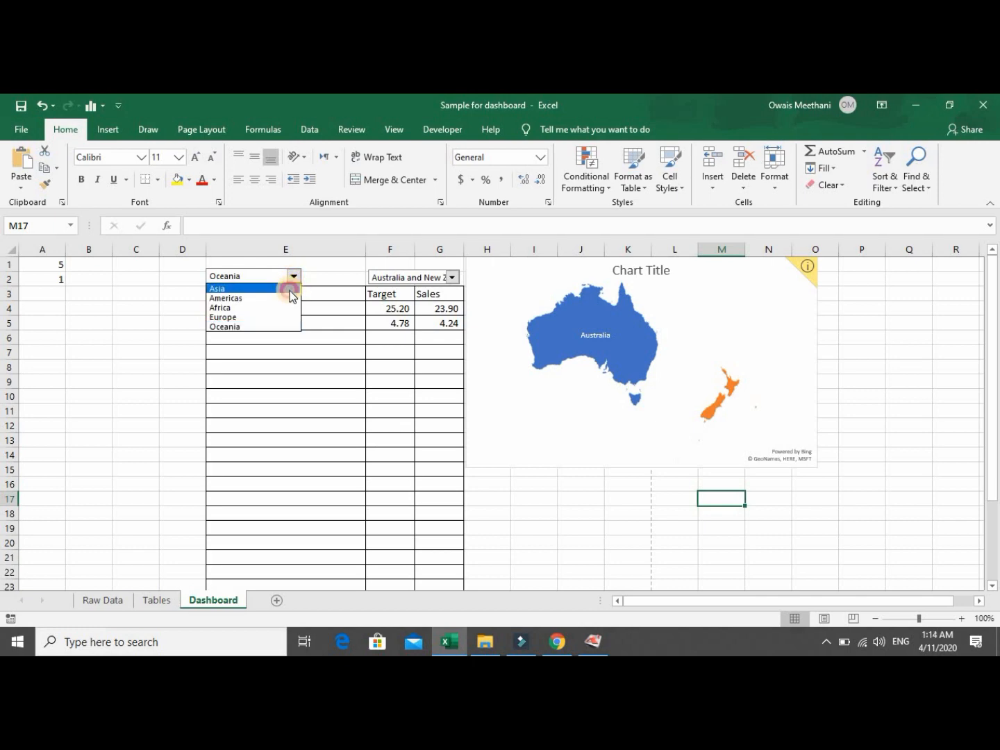
pyautogui.click(291, 289)
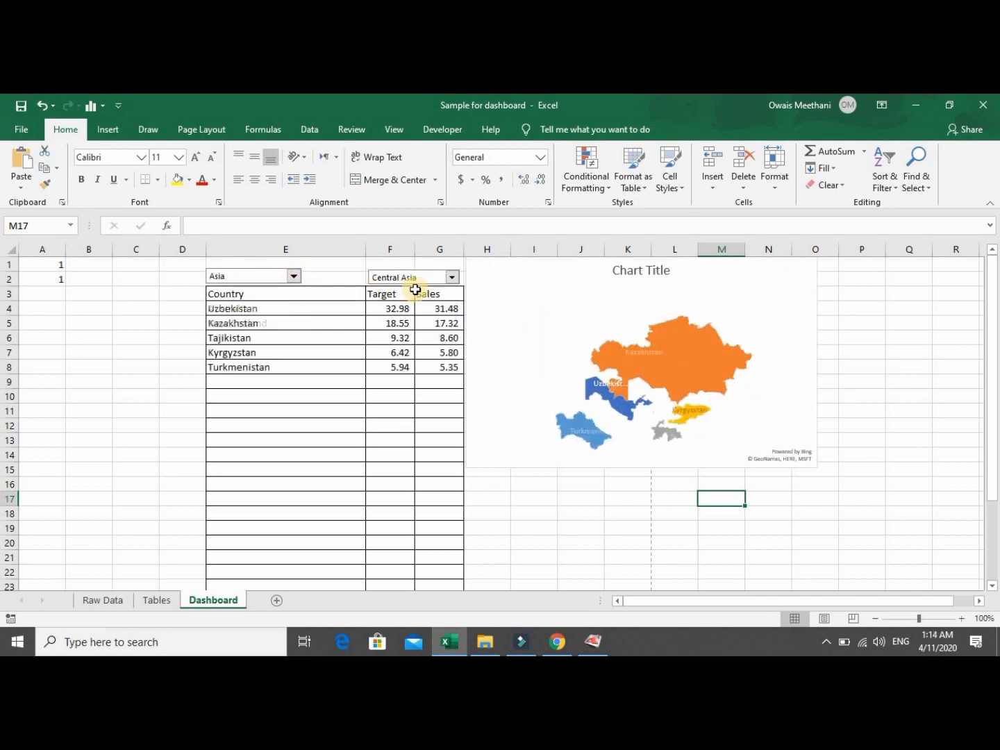
# Cycle the subregion through Eastern, South-eastern and Southern Asia, ending on Western Asia.
pyautogui.click(452, 278)
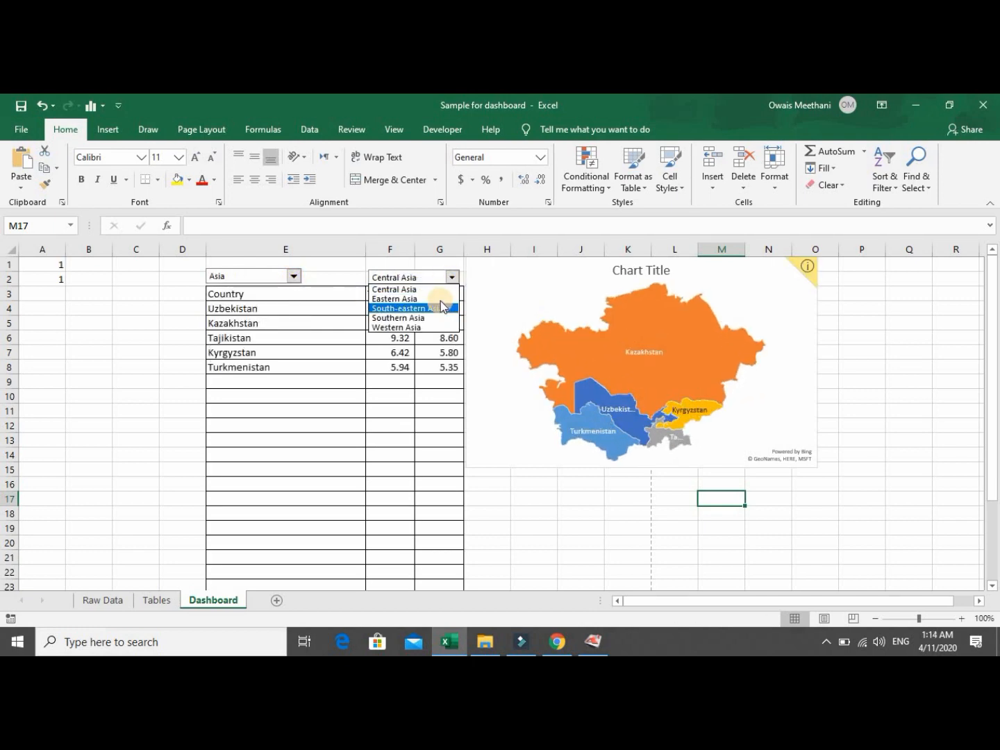
pyautogui.click(440, 299)
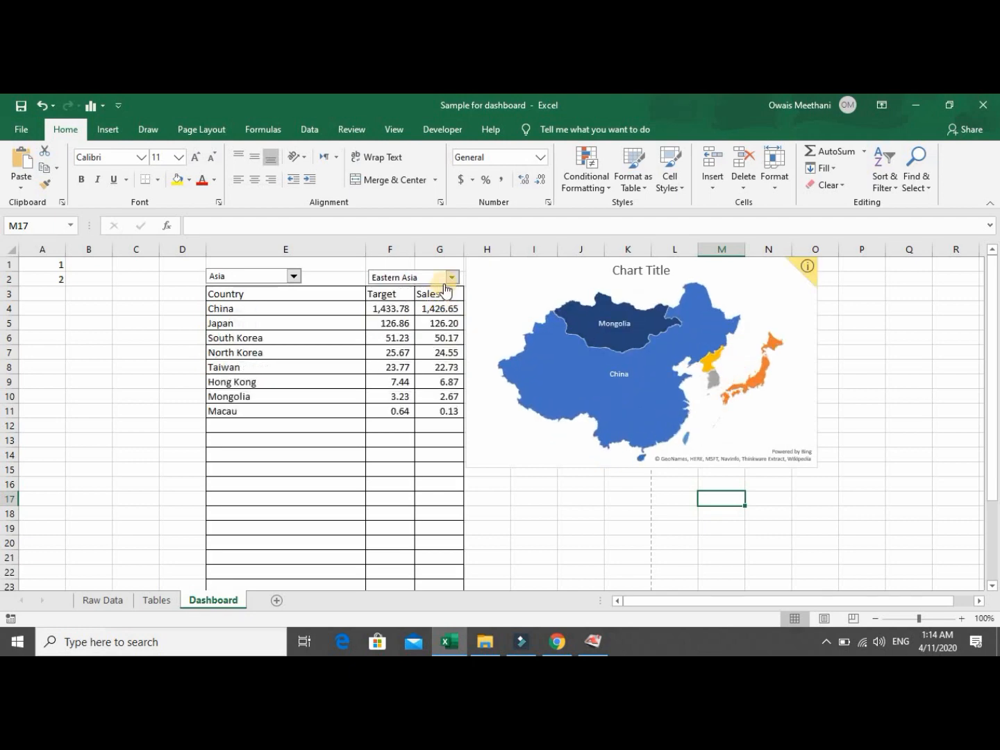
pyautogui.click(451, 278)
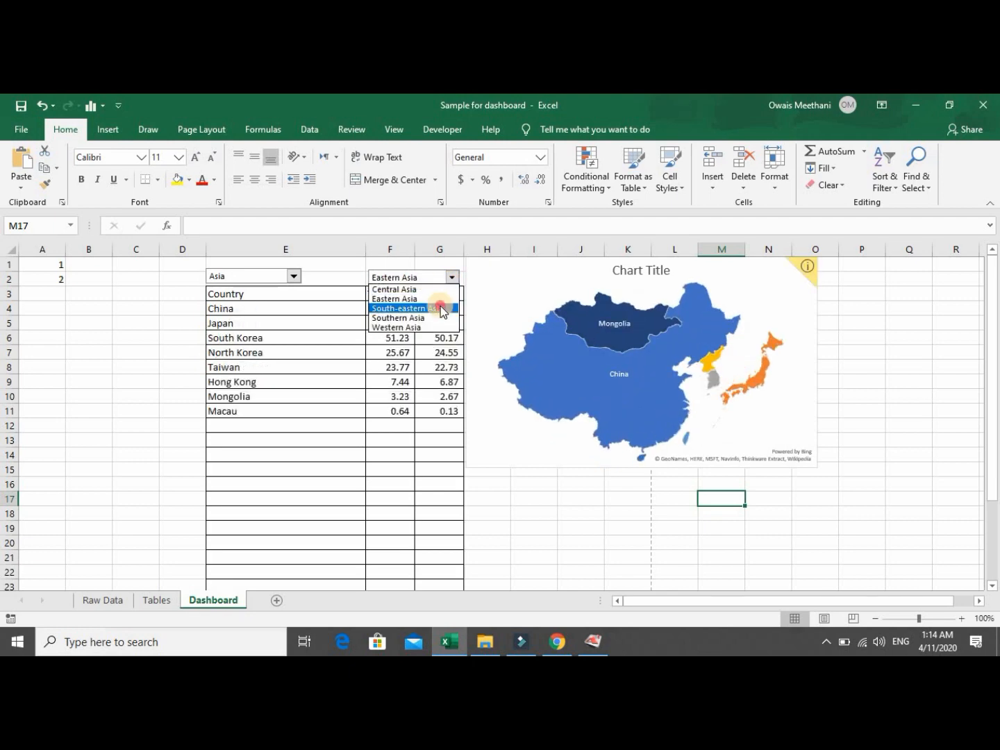
pyautogui.click(441, 308)
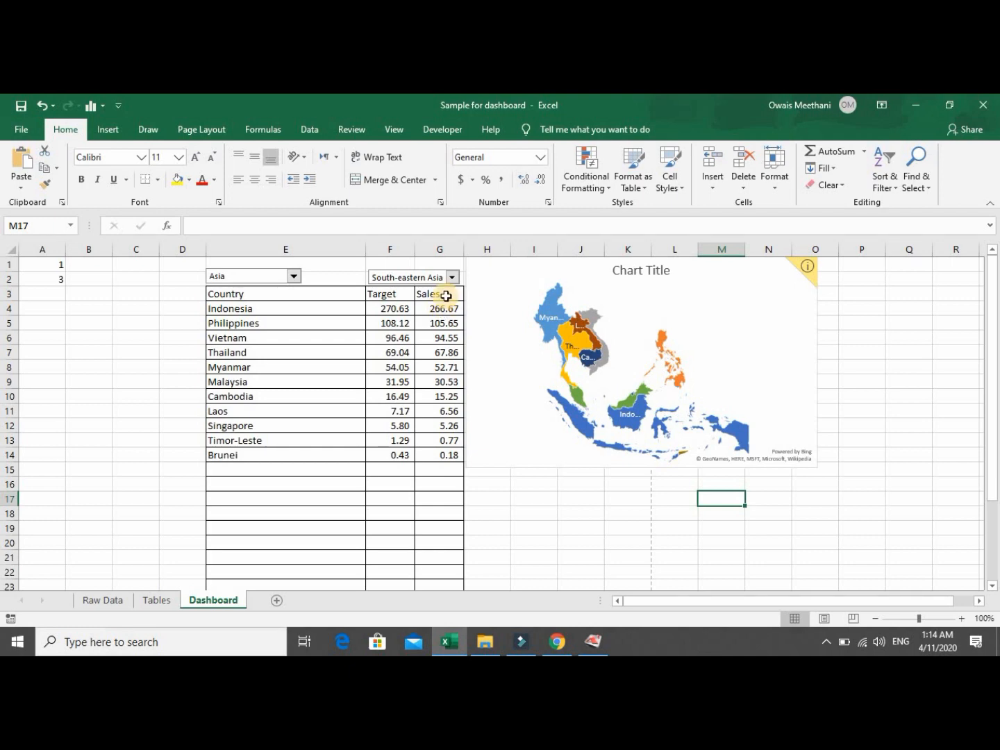
pyautogui.click(452, 278)
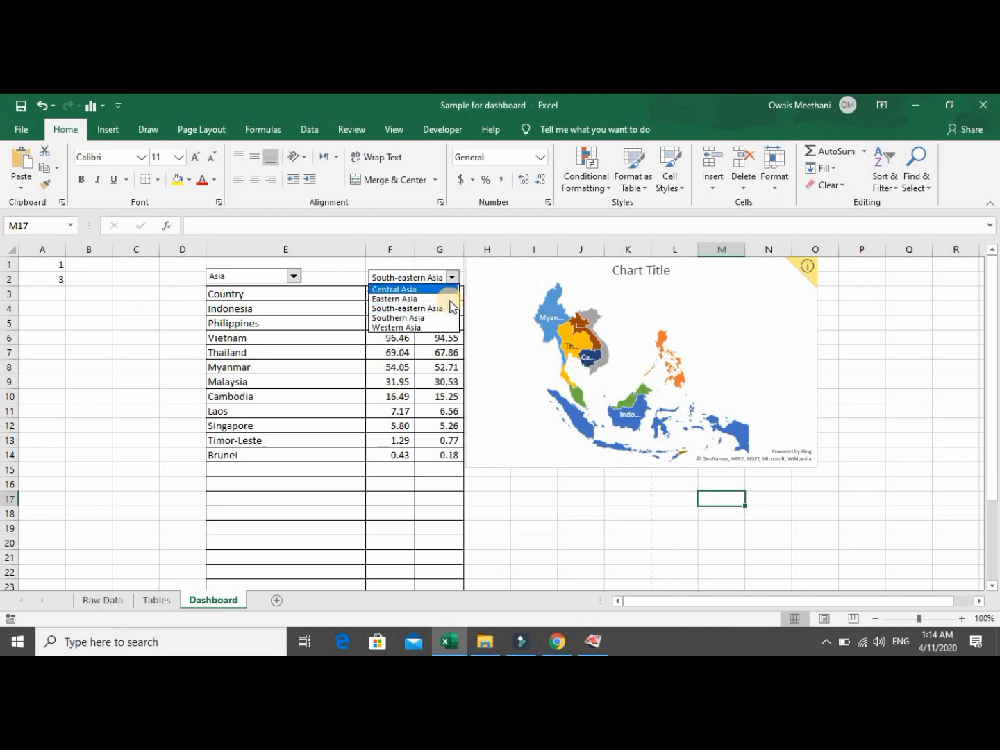
pyautogui.click(448, 319)
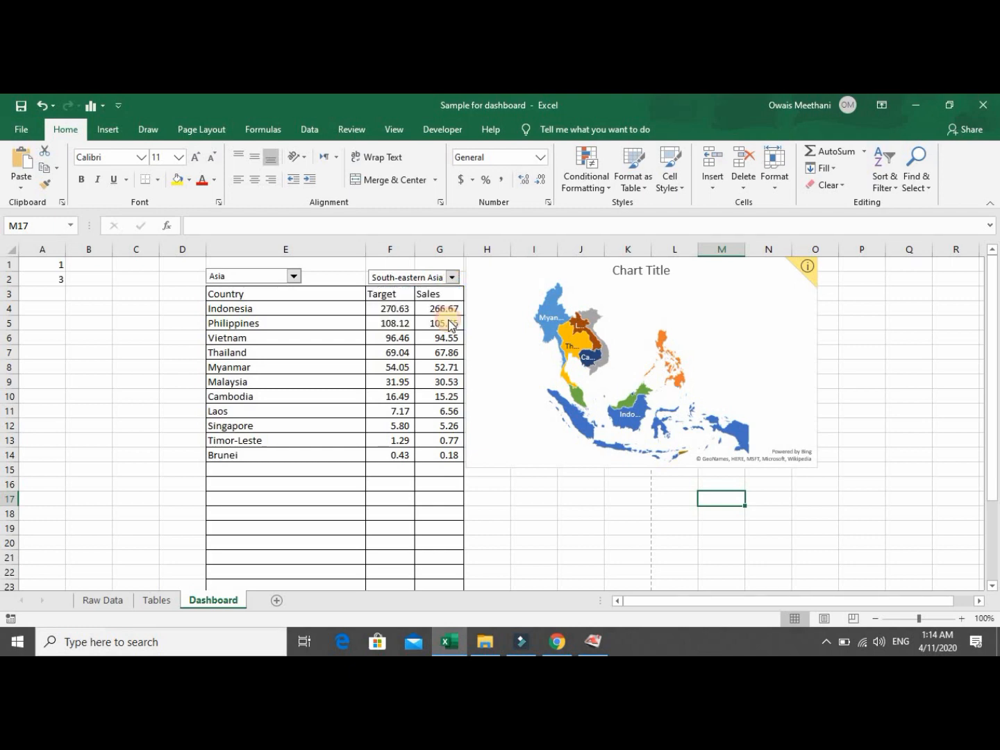
pyautogui.click(452, 278)
pyautogui.click(439, 328)
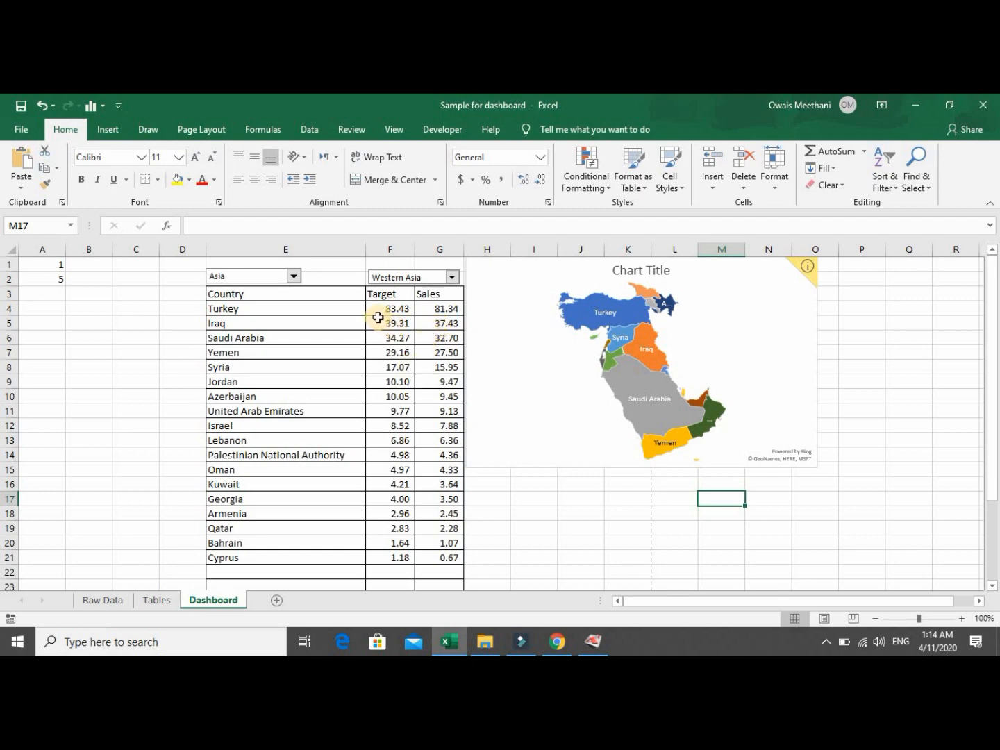
pyautogui.click(276, 306)
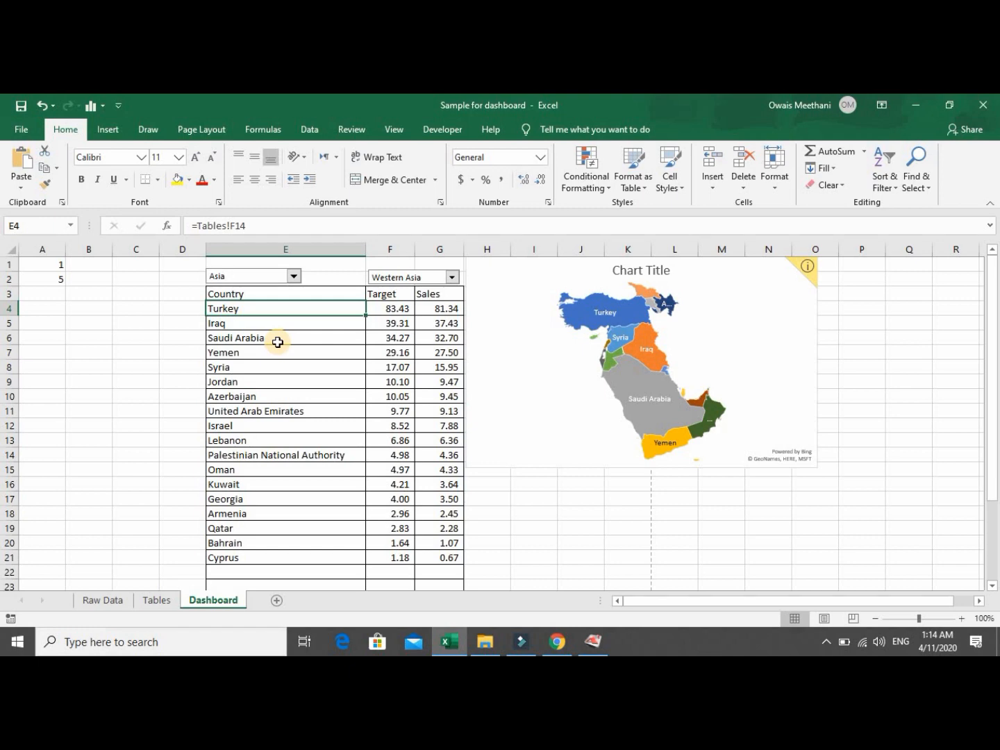
# Select E4:G21 covering Country, Target and Sales, then look over the column chart types.
pyautogui.hotkey('shift', 'Down')
pyautogui.hotkey('shift', 'Down')
pyautogui.hotkey('shift', 'Down')
pyautogui.hotkey('shift', 'Down')
pyautogui.hotkey('shift', 'Down')
pyautogui.hotkey('shift', 'Down')
pyautogui.hotkey('shift', 'Down')
pyautogui.hotkey('shift', 'Down')
pyautogui.hotkey('shift', 'Down')
pyautogui.hotkey('shift', 'Down')
pyautogui.hotkey('shift', 'Down')
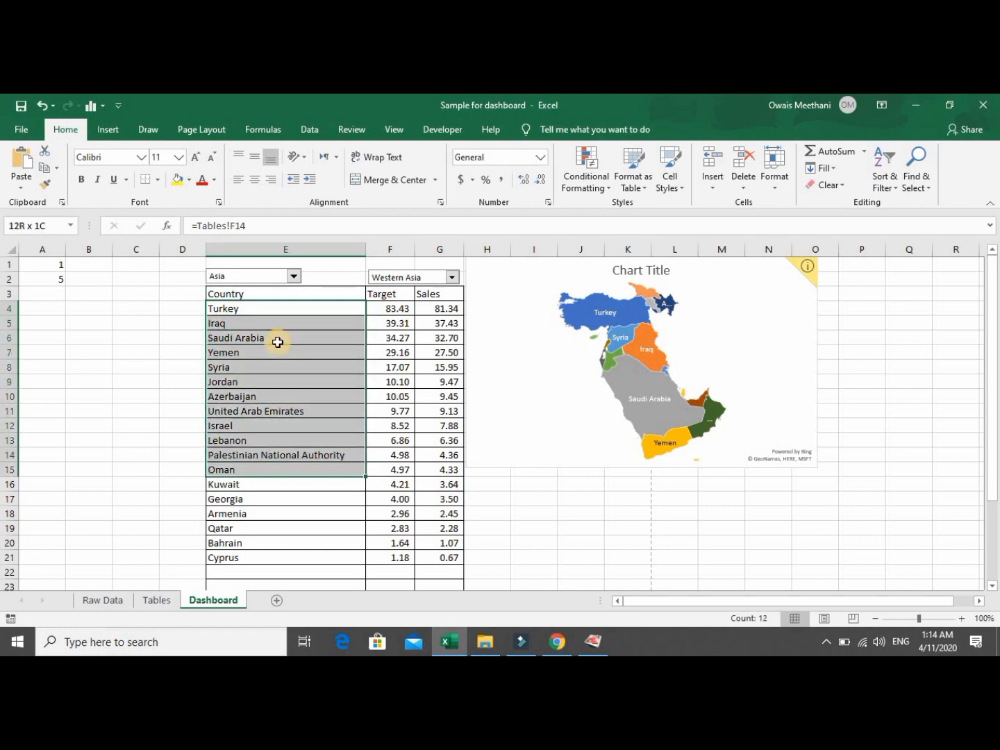
pyautogui.hotkey('shift', 'Down')
pyautogui.hotkey('shift', 'Down')
pyautogui.hotkey('shift', 'Down')
pyautogui.hotkey('shift', 'Down')
pyautogui.hotkey('shift', 'Down')
pyautogui.hotkey('shift', 'Down')
pyautogui.hotkey('shift', 'Right')
pyautogui.hotkey('shift', 'Right')
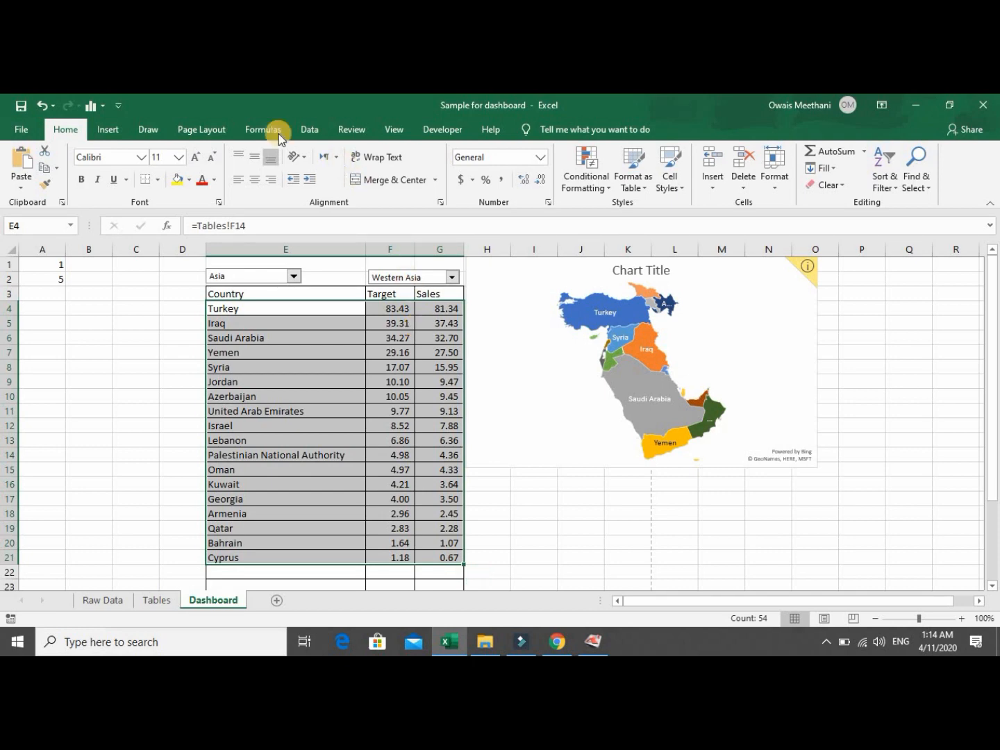
pyautogui.click(116, 137)
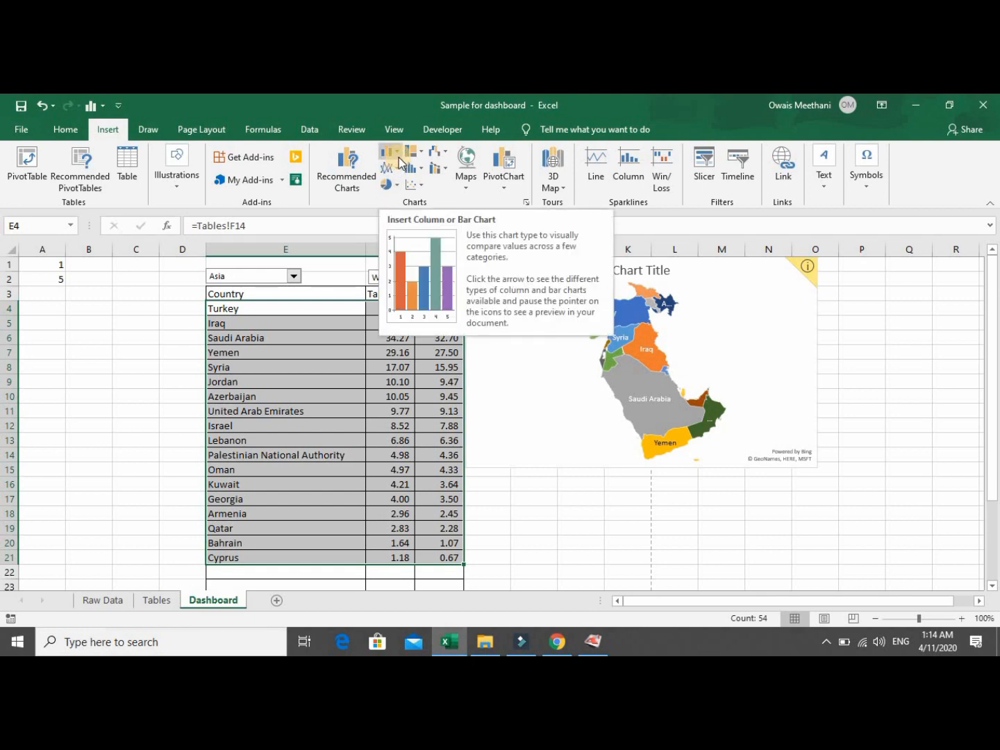
pyautogui.click(398, 158)
pyautogui.click(399, 154)
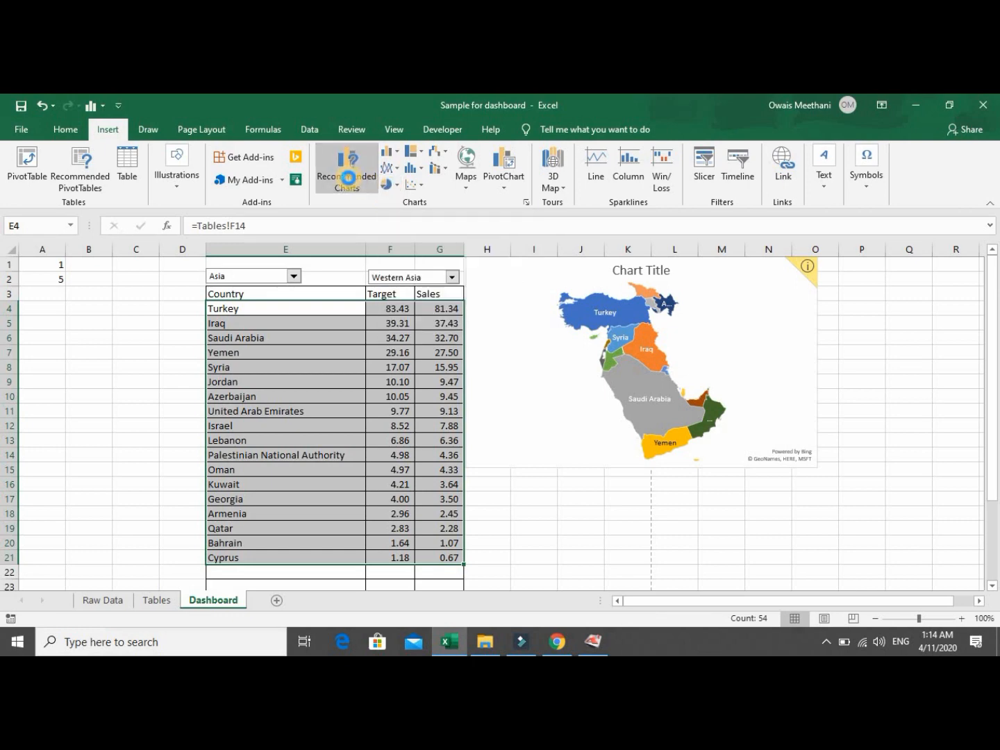
# Preview Recommended Charts: scatter, filled map, stacked bar, clustered column and stacked column.
pyautogui.click(349, 182)
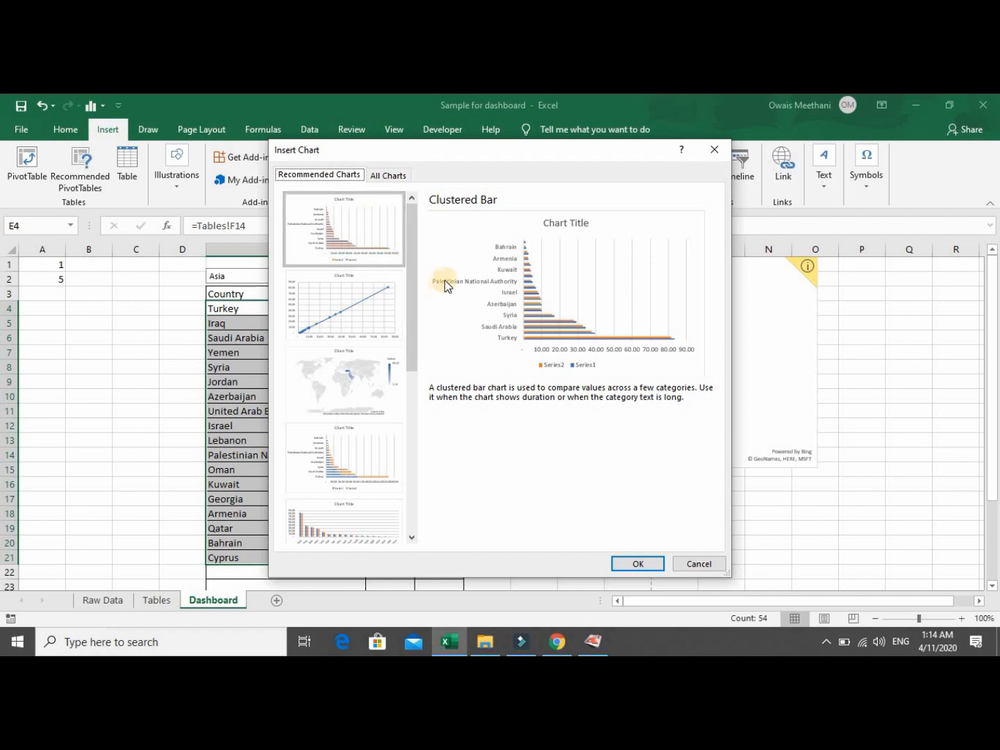
pyautogui.click(385, 313)
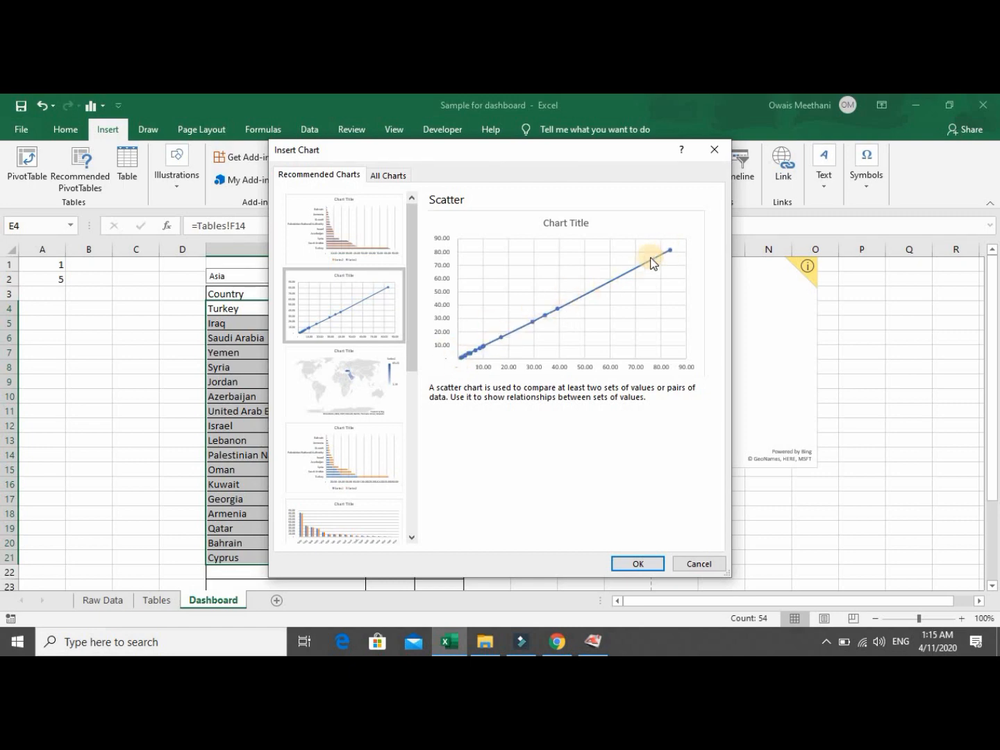
pyautogui.click(373, 401)
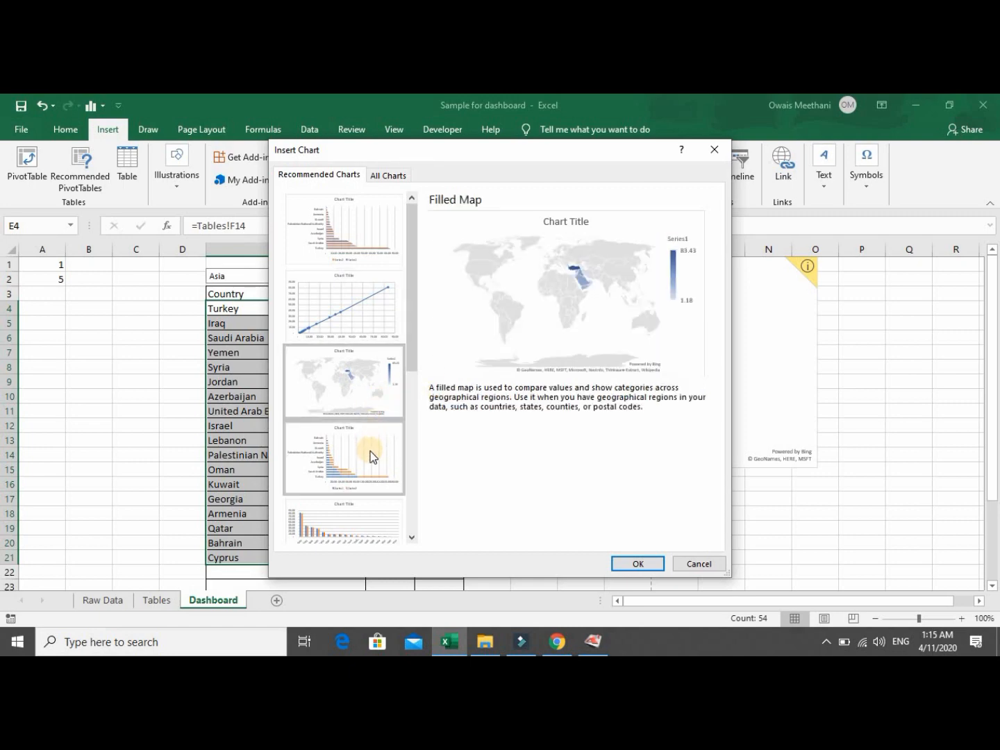
pyautogui.click(371, 456)
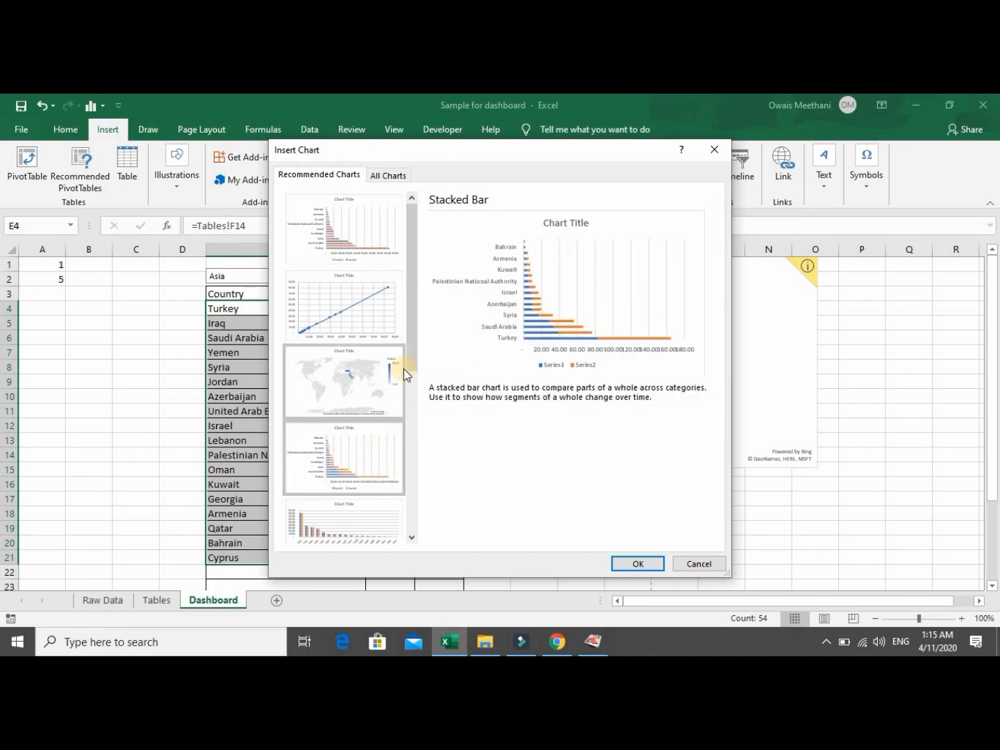
pyautogui.moveTo(415, 346); pyautogui.dragTo(414, 387)
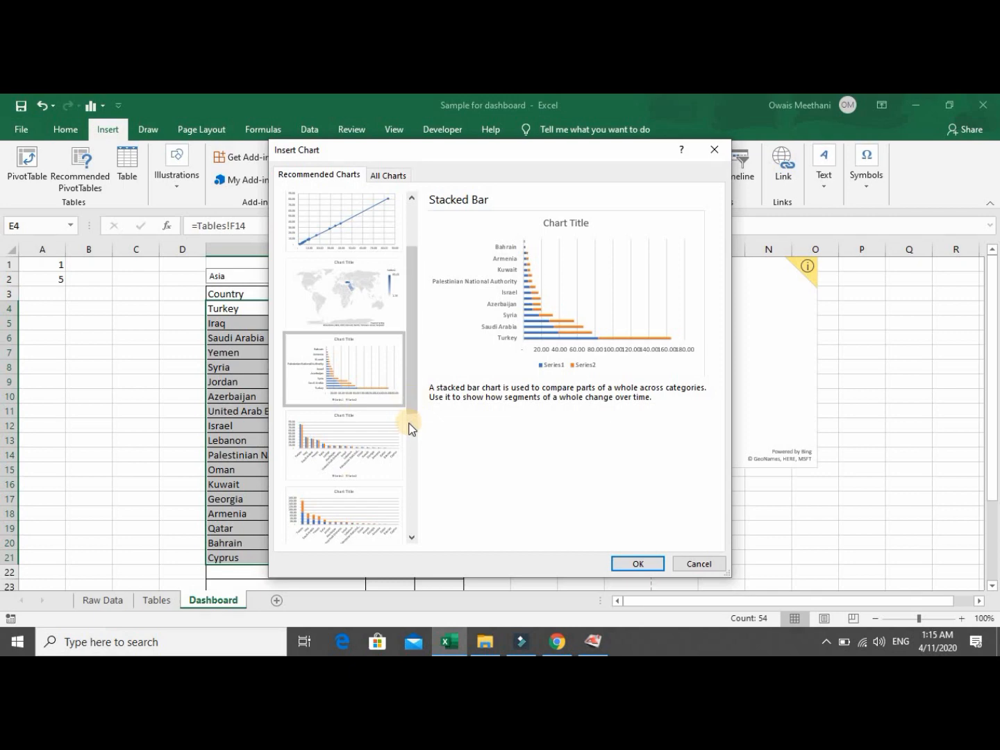
pyautogui.click(377, 432)
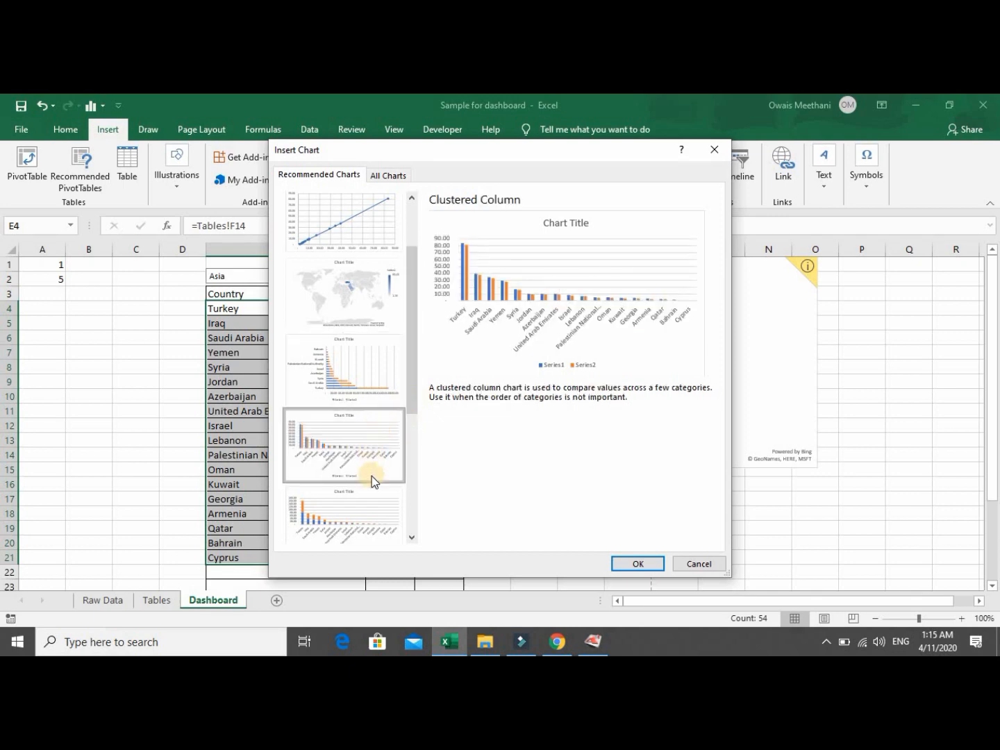
pyautogui.click(371, 503)
# Preview a Pareto chart, then pick the Clustered Column - Line combo under All Charts.
pyautogui.moveTo(410, 417); pyautogui.dragTo(425, 540)
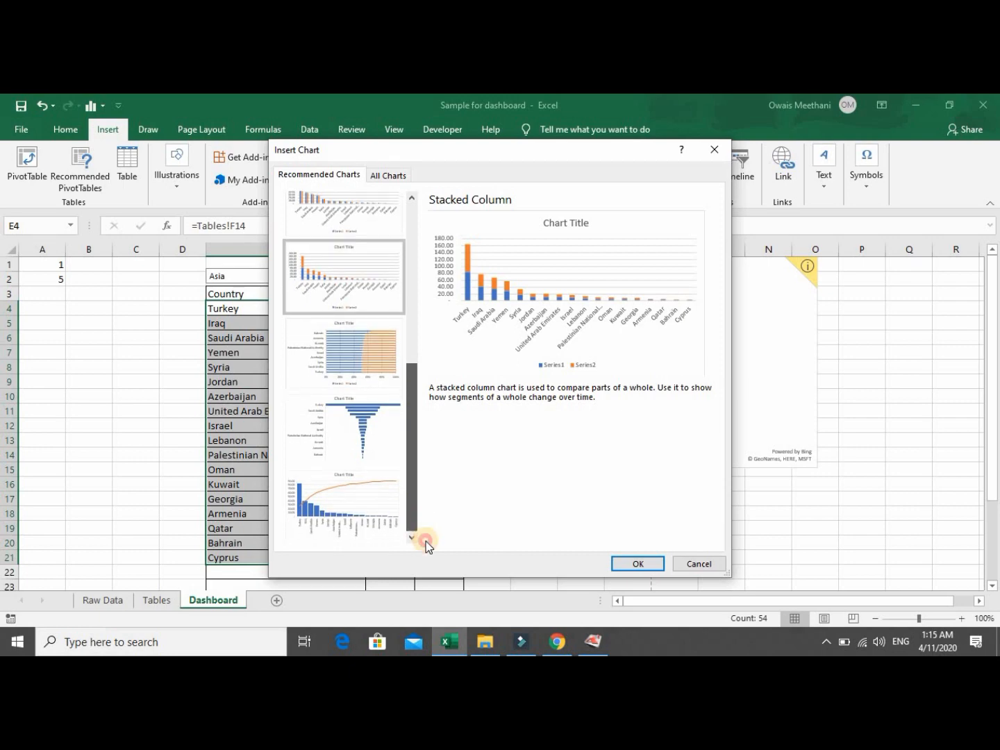
pyautogui.click(376, 516)
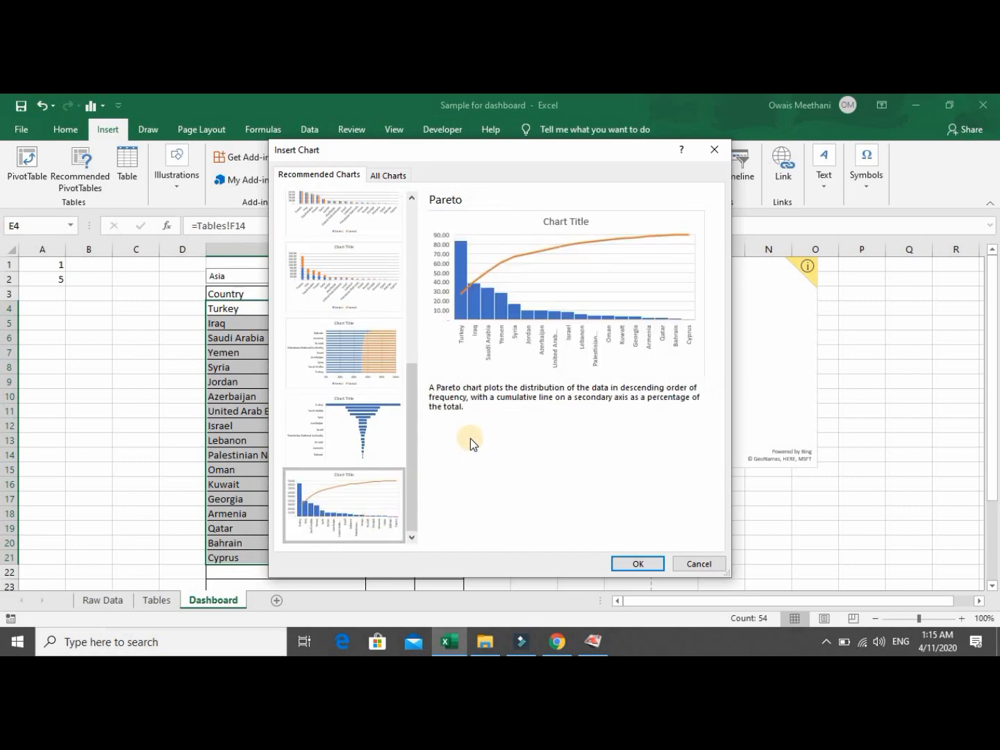
pyautogui.click(393, 179)
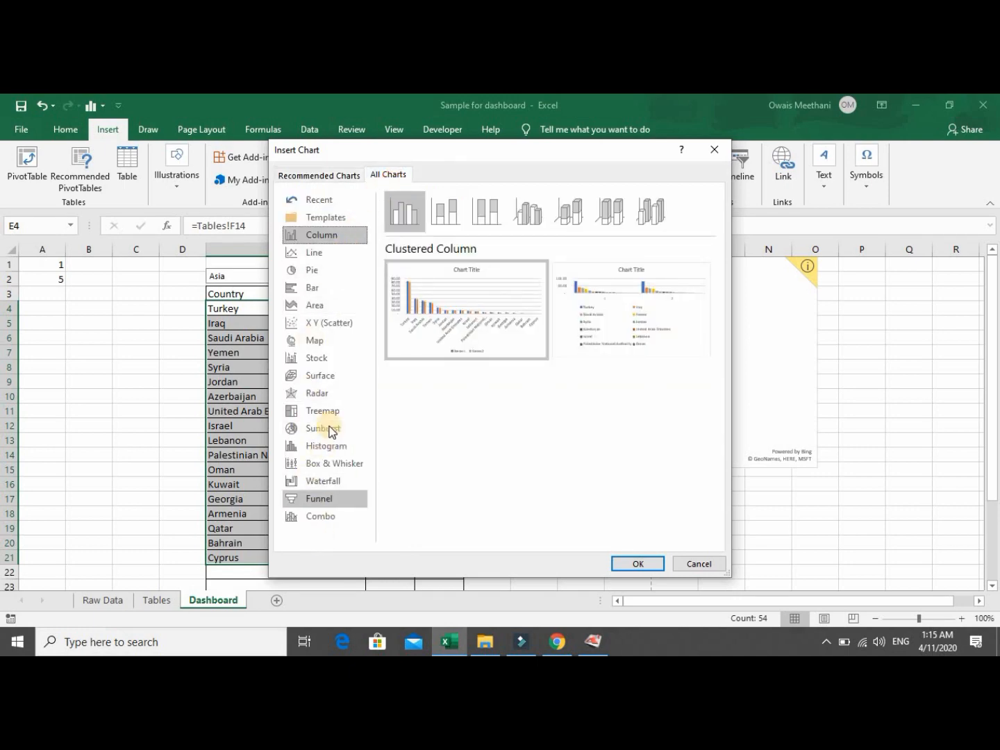
pyautogui.click(332, 515)
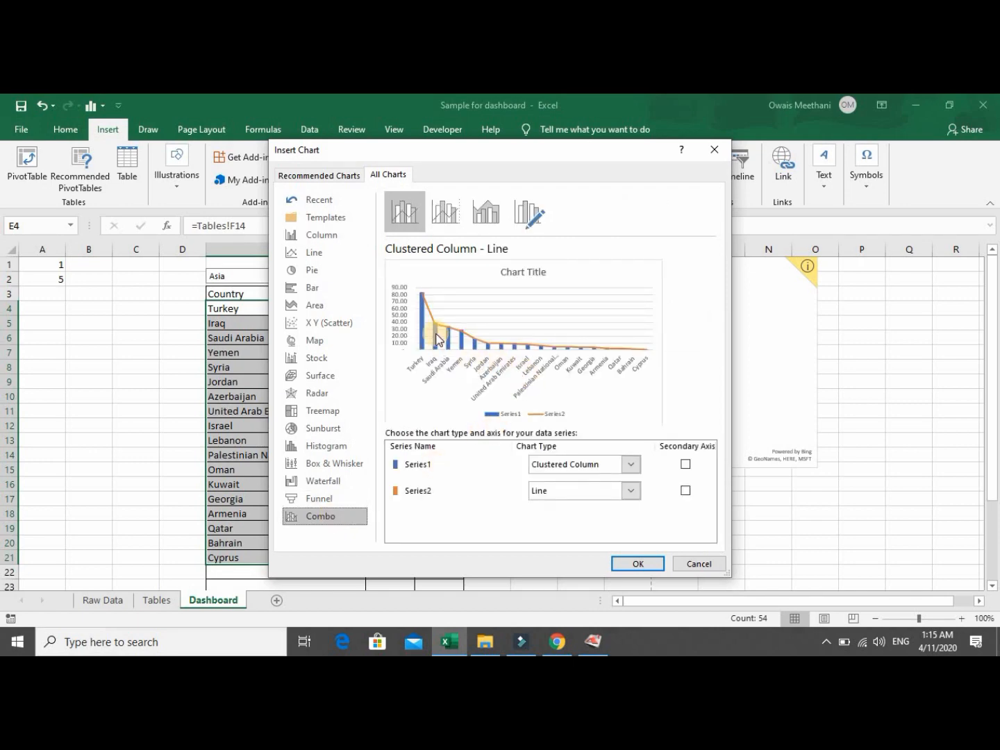
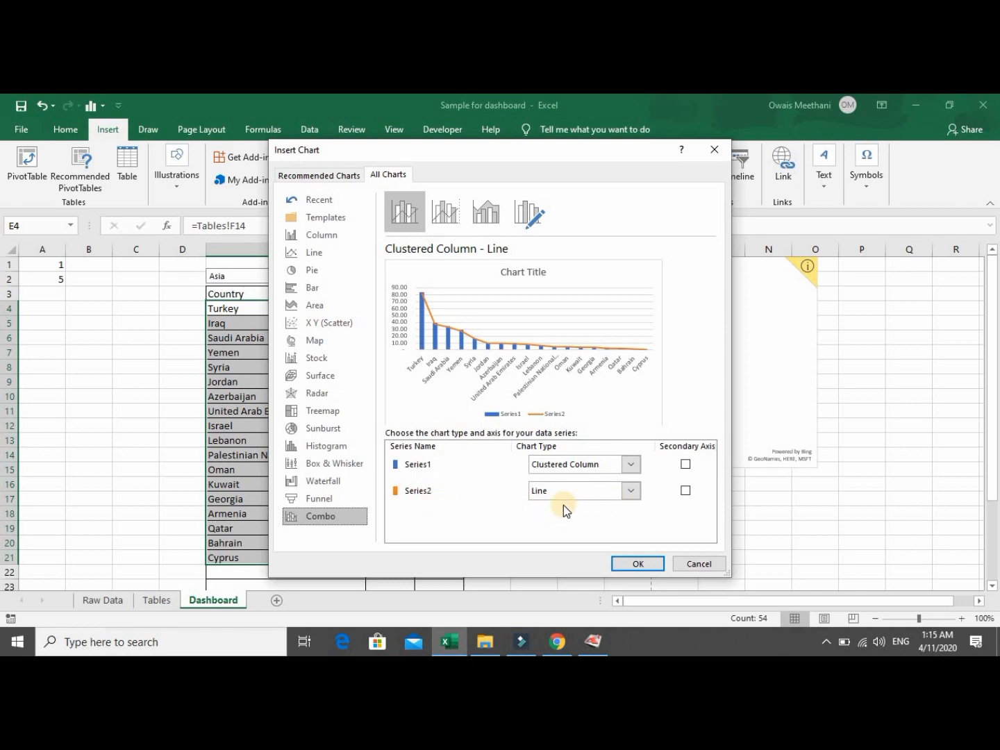
# Insert the Clustered Column - Line combo of Target and Sales below the map, then delete its legend.
pyautogui.click(635, 566)
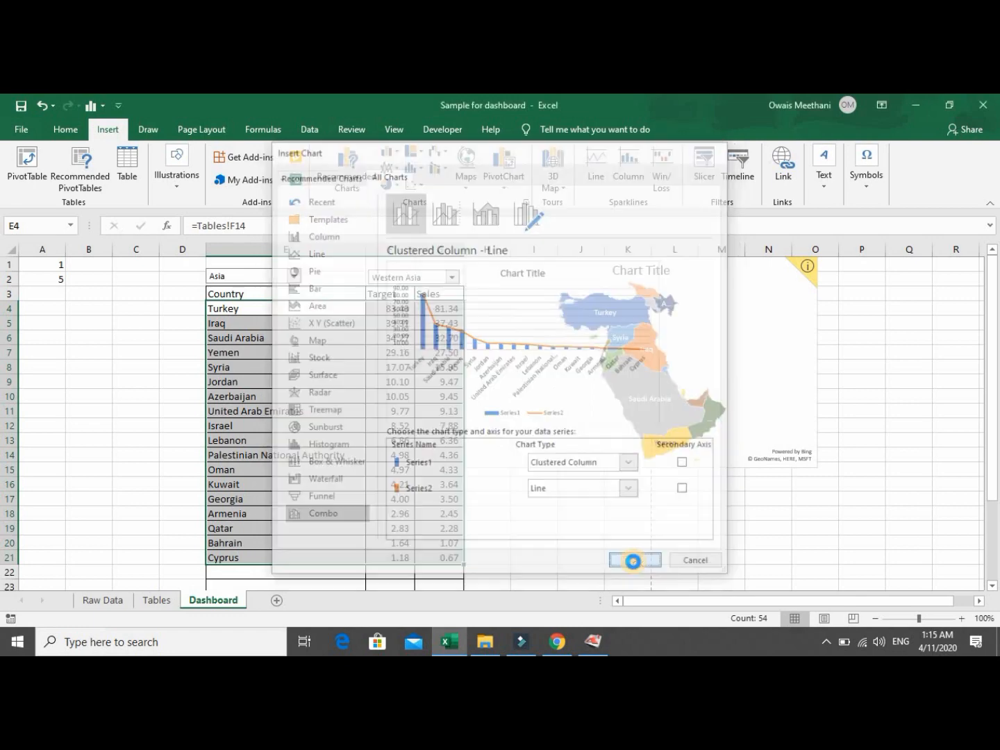
pyautogui.moveTo(590, 494); pyautogui.dragTo(733, 446)
pyautogui.click(655, 422)
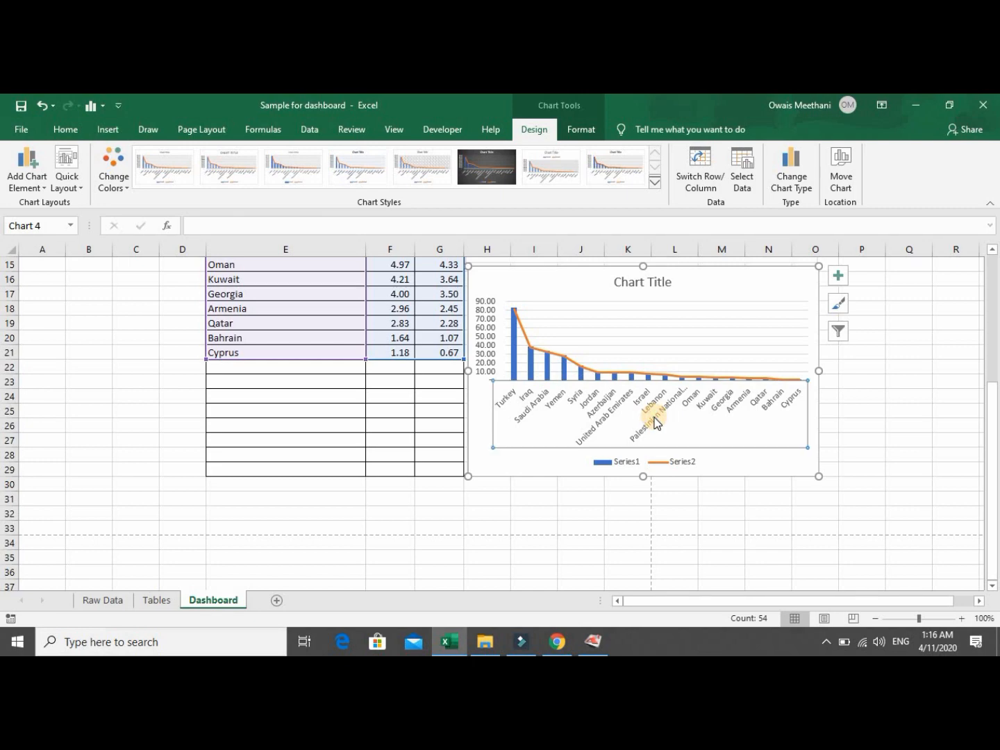
pyautogui.click(665, 464)
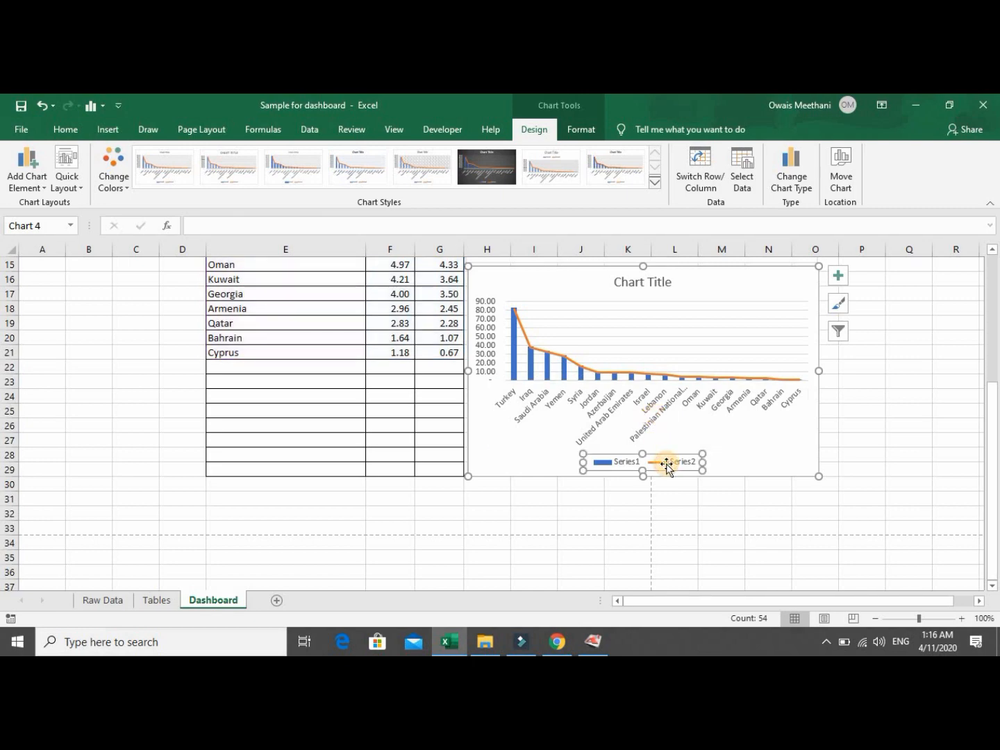
pyautogui.press('Delete')
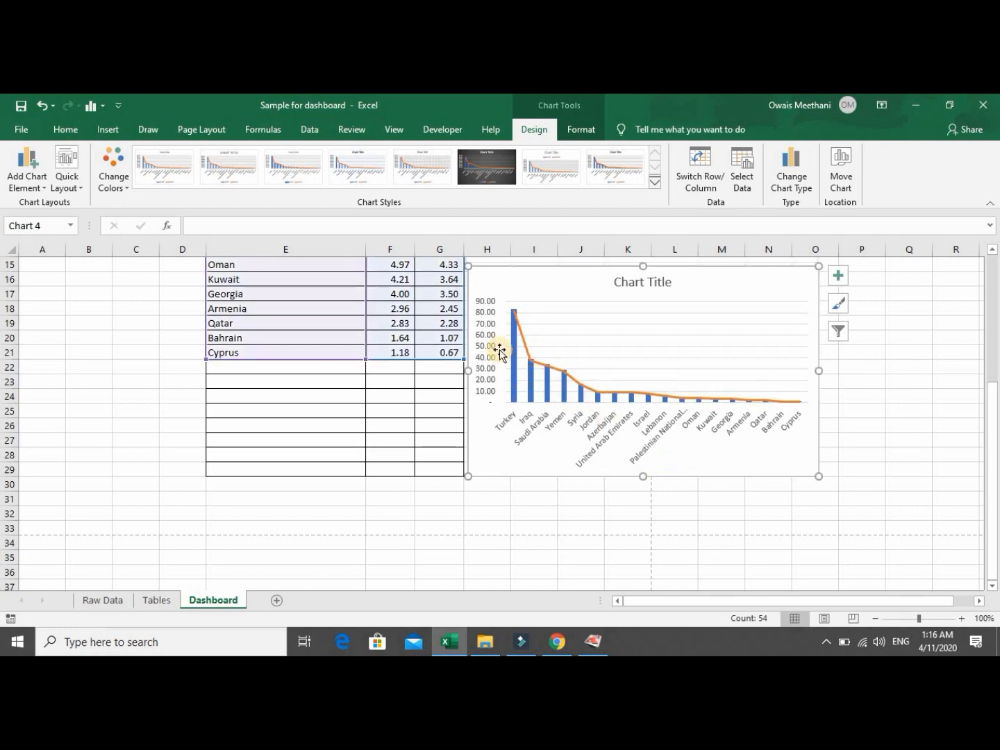
pyautogui.moveTo(991, 415); pyautogui.dragTo(958, 264)
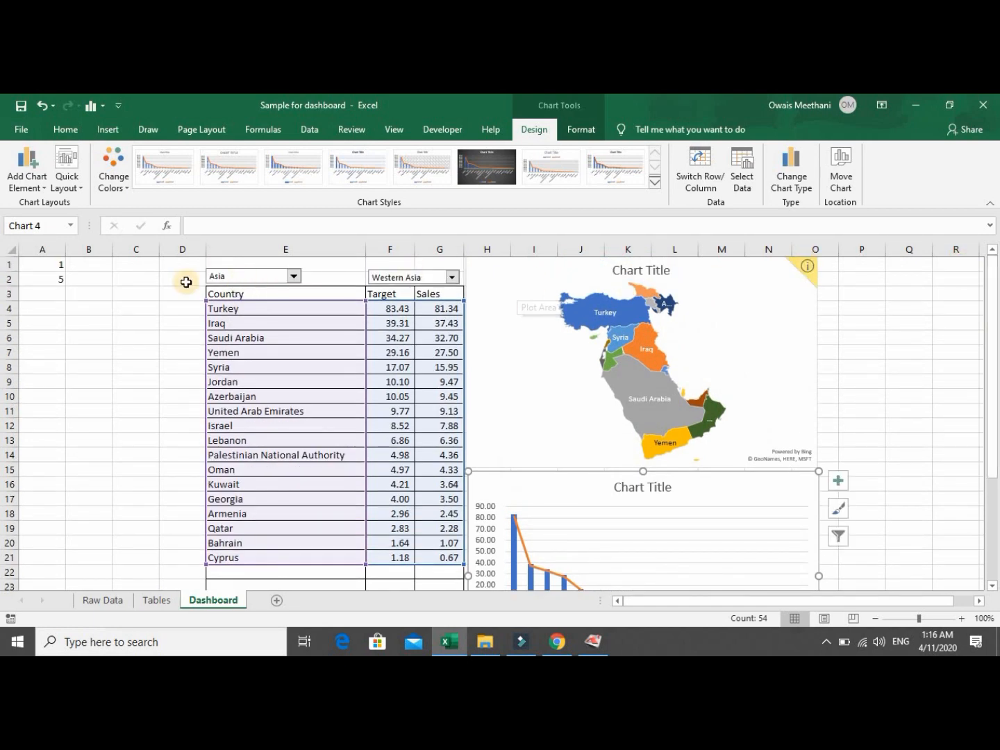
# Select country names E4:E21 plus Sales G4:G21 and insert a 3-D pie chart.
pyautogui.click(246, 309)
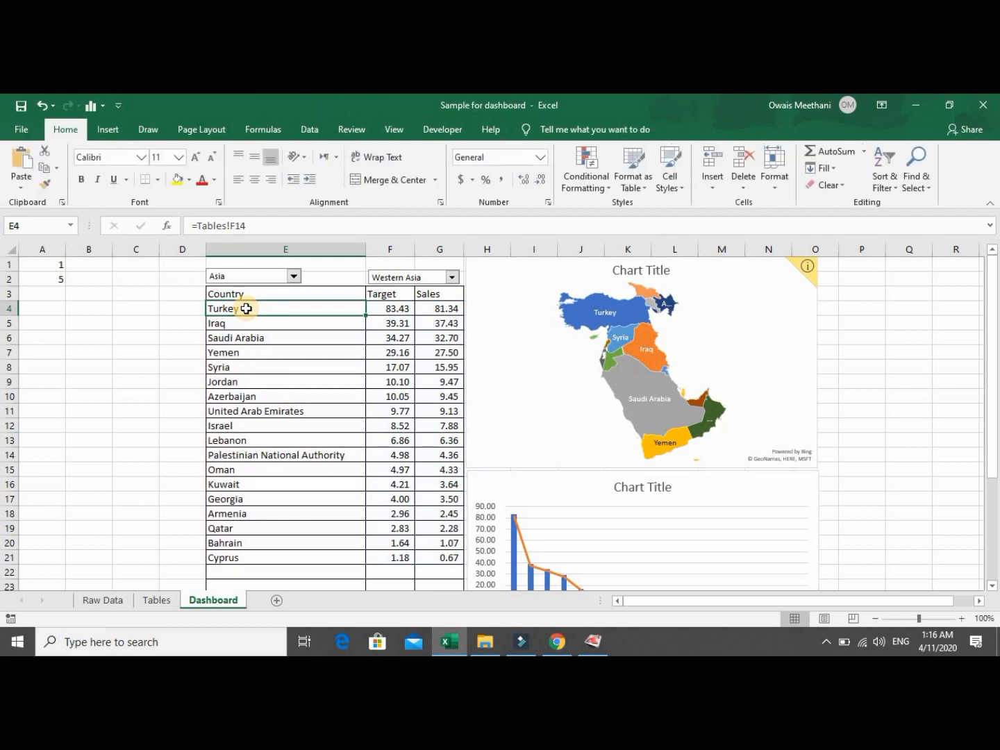
pyautogui.hotkey('shift', 'Down')
pyautogui.hotkey('shift', 'Down')
pyautogui.hotkey('shift', 'Down')
pyautogui.hotkey('shift', 'Down')
pyautogui.hotkey('shift', 'Down')
pyautogui.hotkey('shift', 'Down')
pyautogui.hotkey('shift', 'Down')
pyautogui.hotkey('shift', 'Down')
pyautogui.hotkey('shift', 'Down')
pyautogui.hotkey('shift', 'Down')
pyautogui.hotkey('shift', 'Down')
pyautogui.hotkey('shift', 'Down')
pyautogui.hotkey('shift', 'Down')
pyautogui.hotkey('shift', 'Down')
pyautogui.hotkey('shift', 'Down')
pyautogui.hotkey('shift', 'Down')
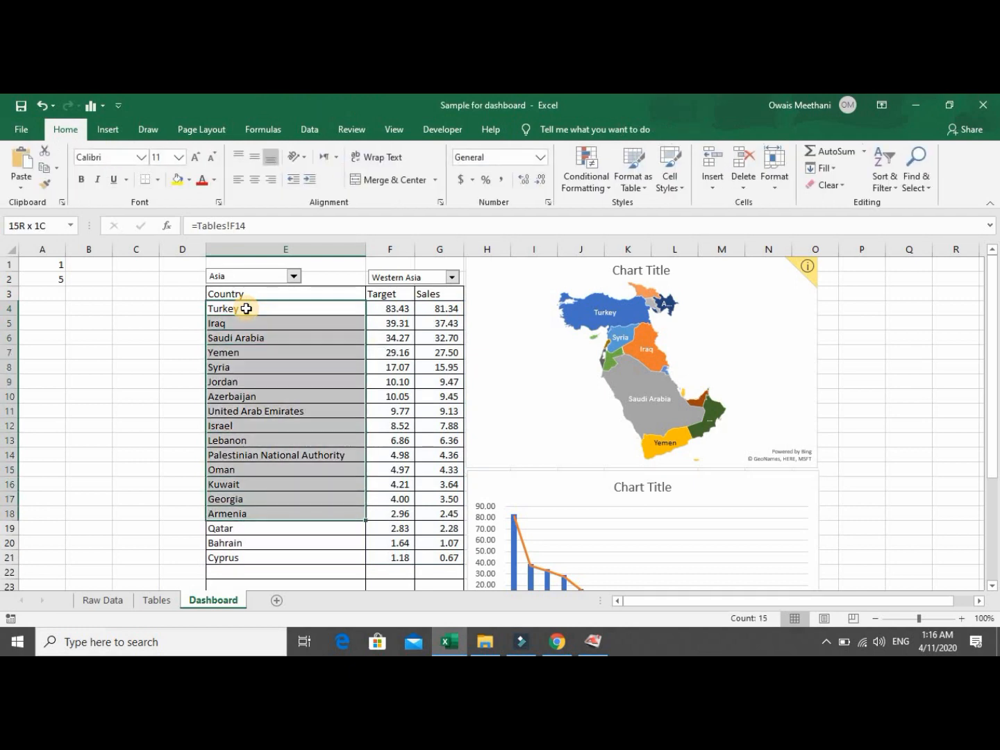
pyautogui.hotkey('shift', 'Down')
pyautogui.hotkey('shift', 'Right')
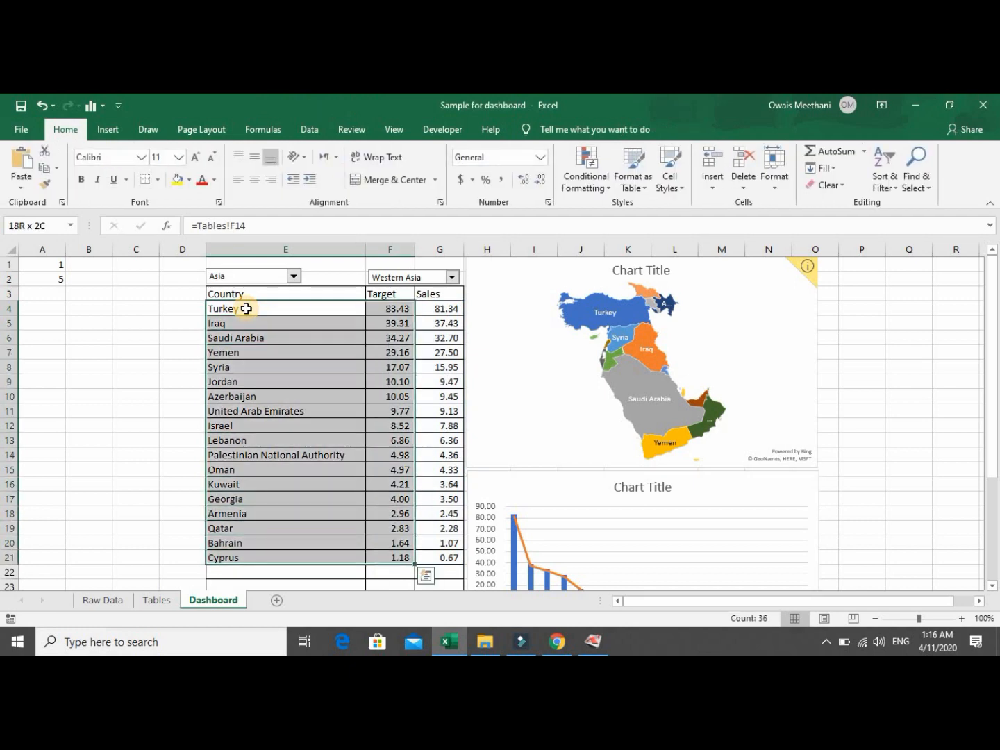
pyautogui.hotkey('shift', 'Left')
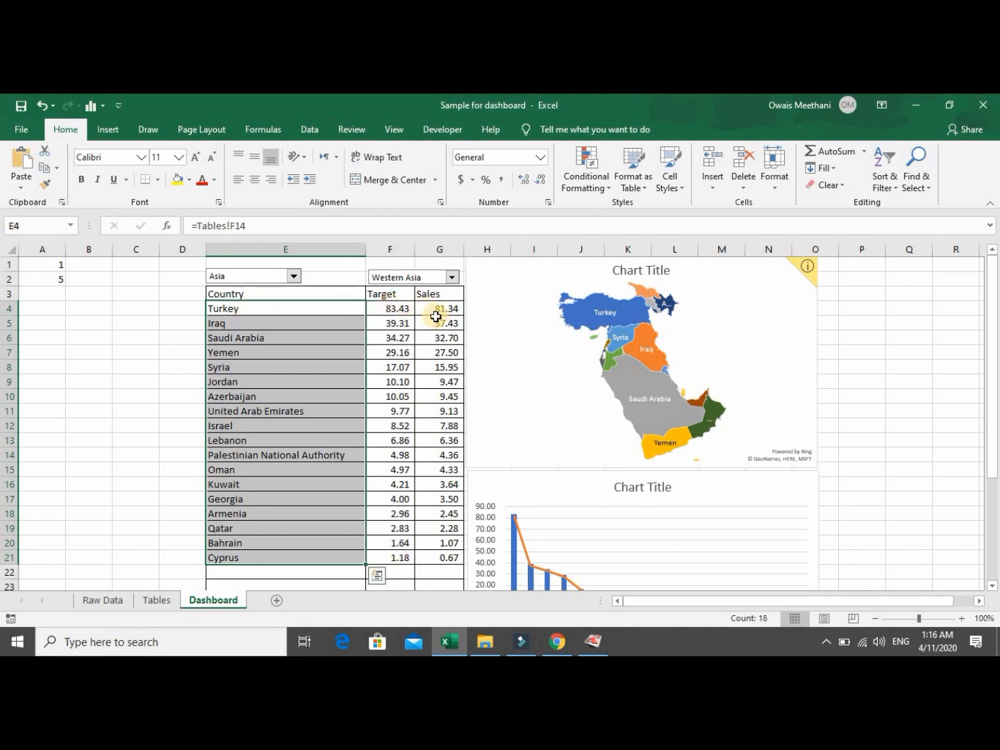
pyautogui.moveTo(436, 312); pyautogui.dragTo(447, 553)
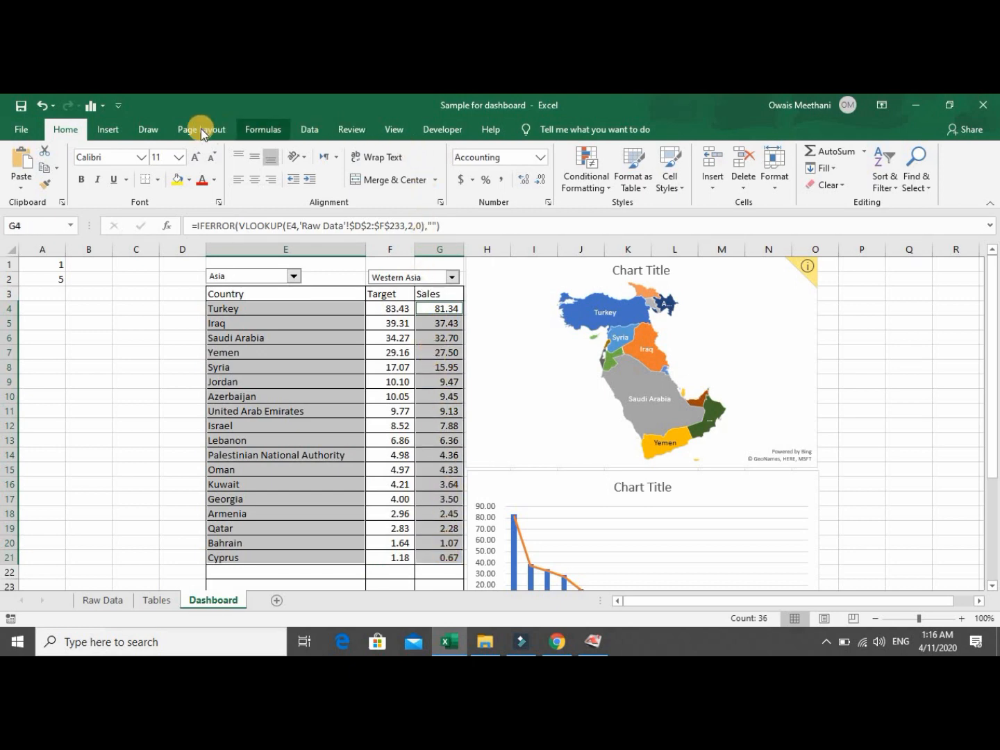
pyautogui.click(118, 127)
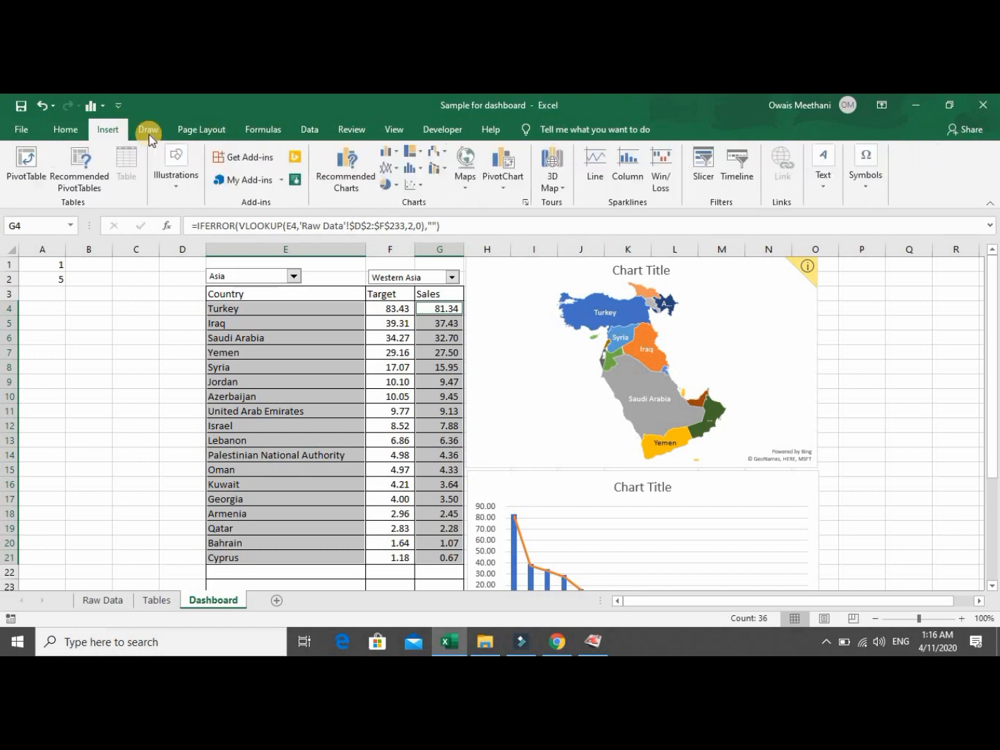
pyautogui.click(400, 185)
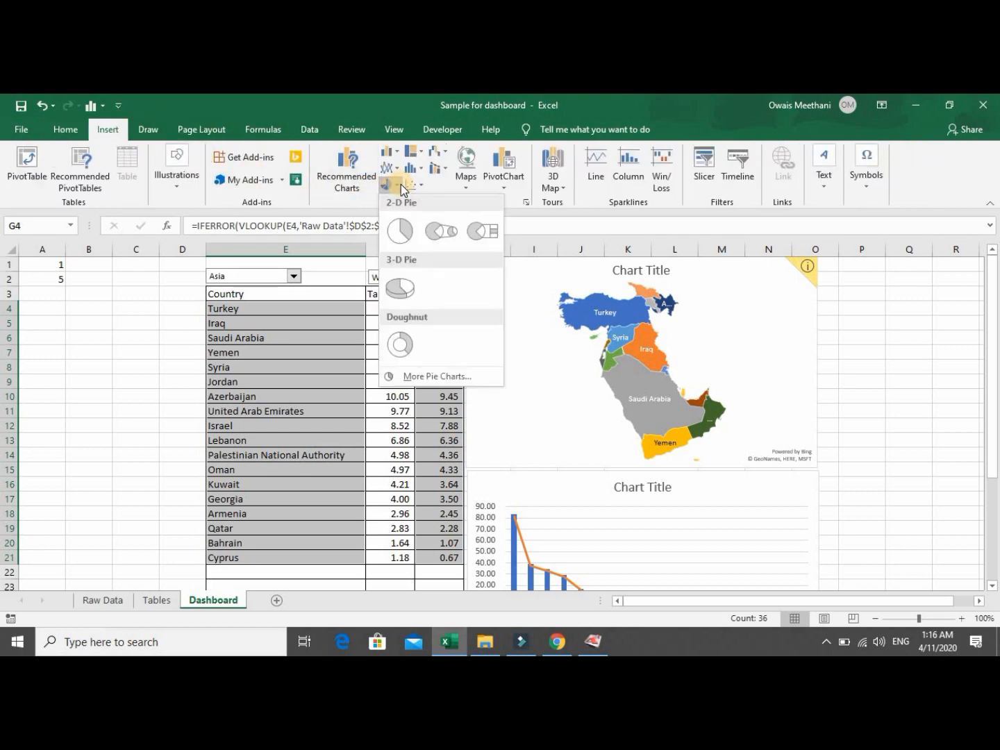
pyautogui.click(401, 287)
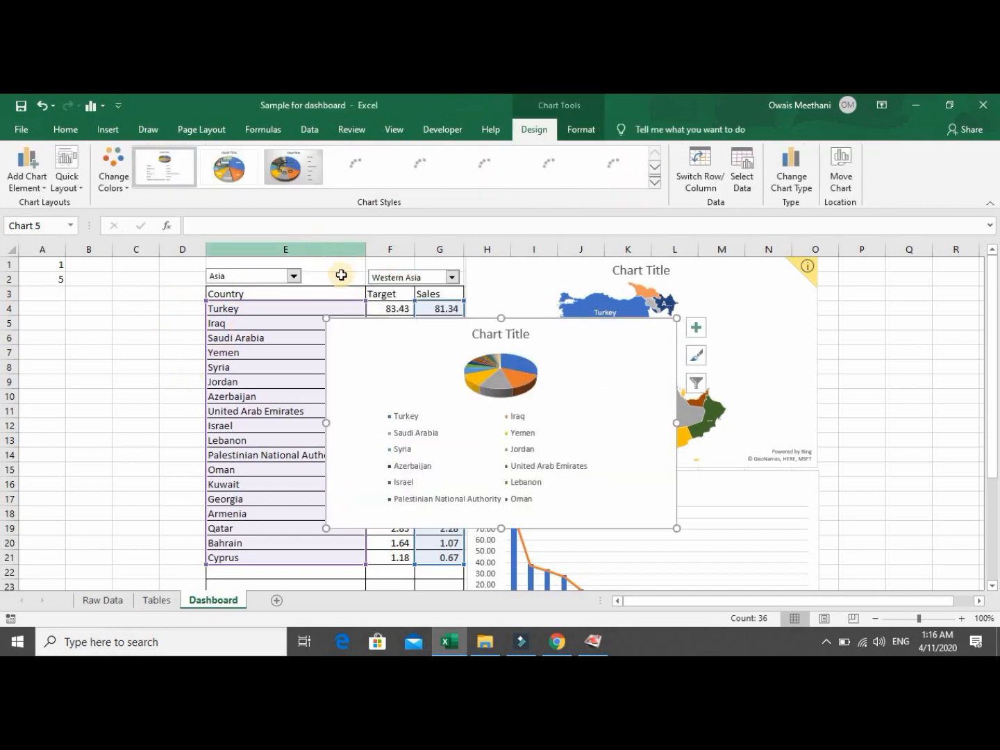
# Delete the pie's legend and apply the last chart style, with country-name labels outside the slices.
pyautogui.click(413, 438)
pyautogui.press('Delete')
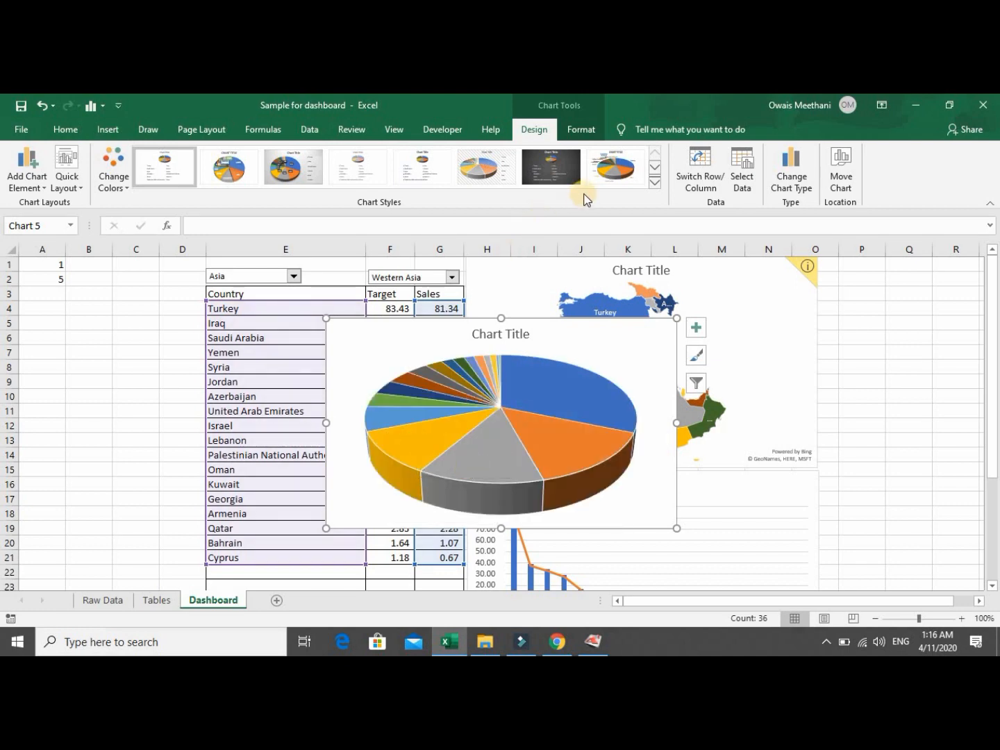
pyautogui.click(224, 177)
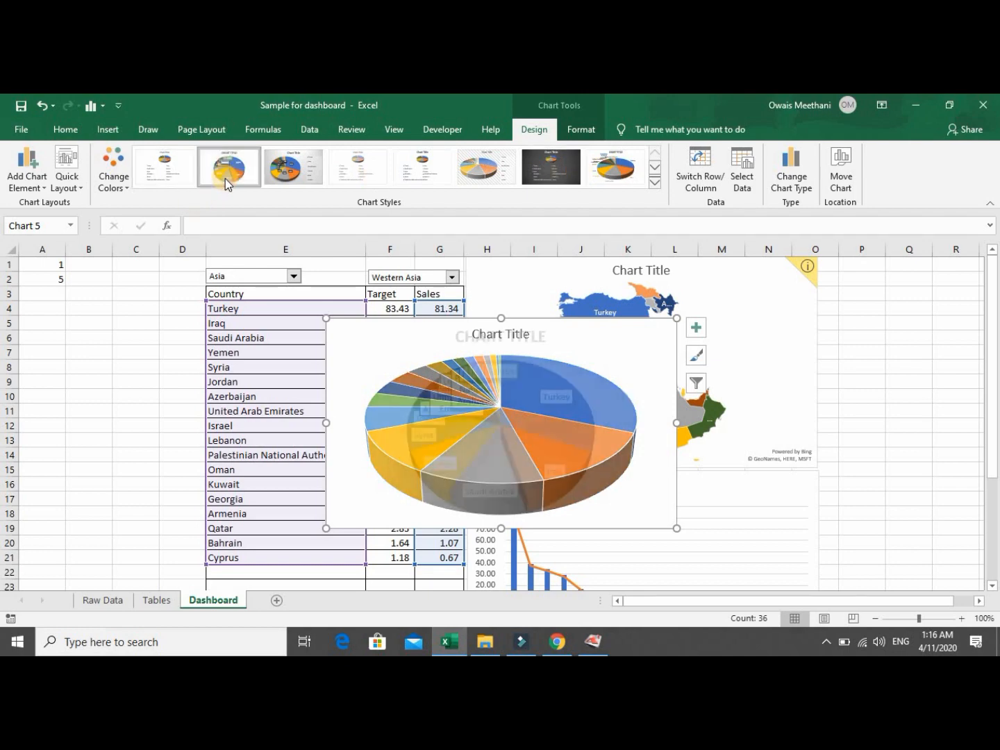
pyautogui.click(601, 173)
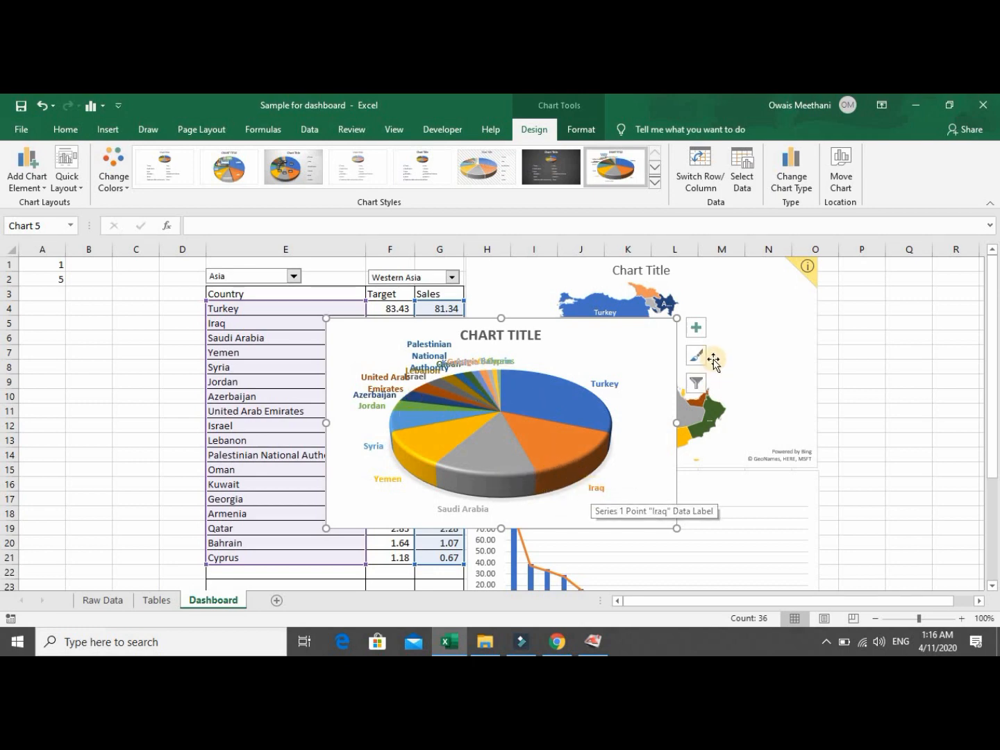
pyautogui.click(696, 328)
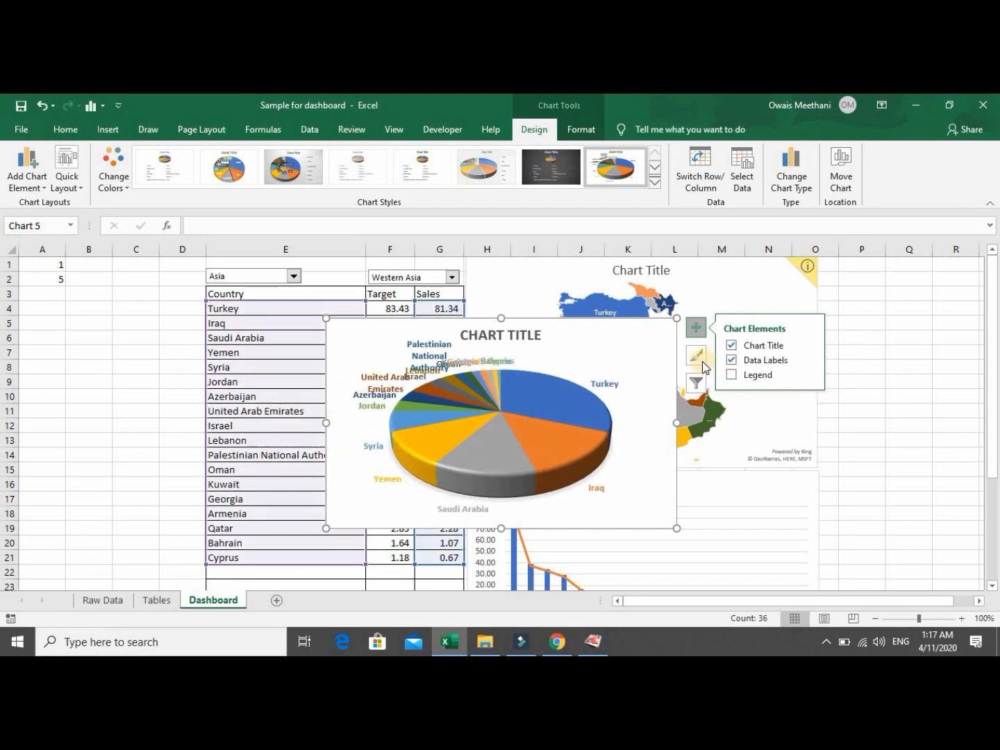
# Add percentages to the pie's country data labels and move the chart toward the top left.
pyautogui.rightClick(608, 386)
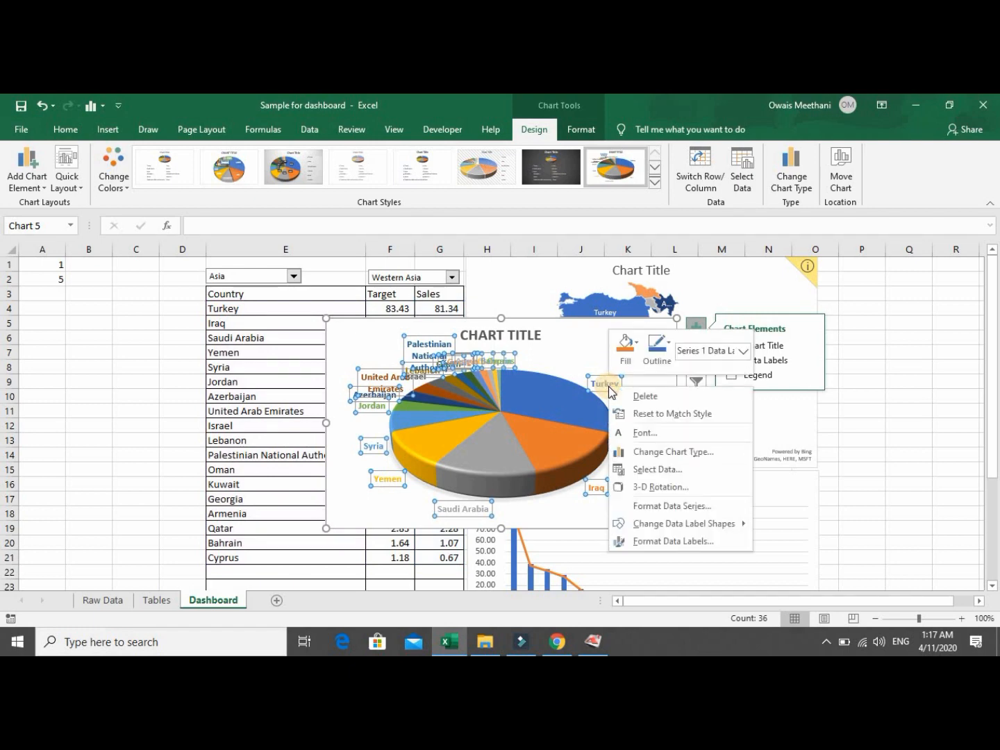
pyautogui.click(662, 545)
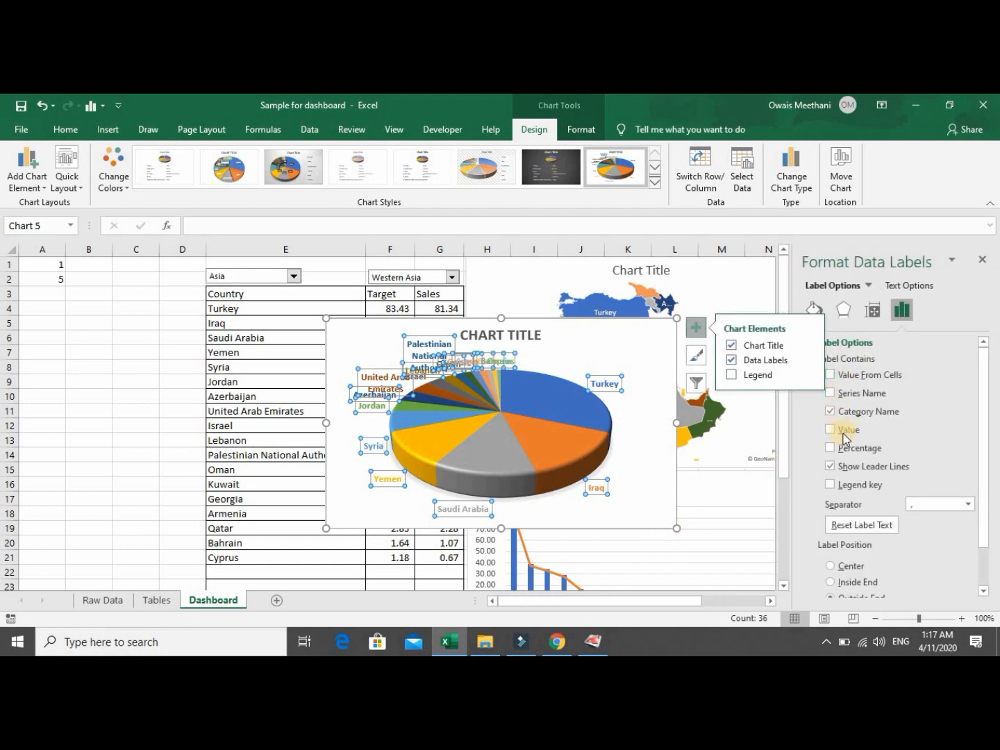
pyautogui.click(845, 447)
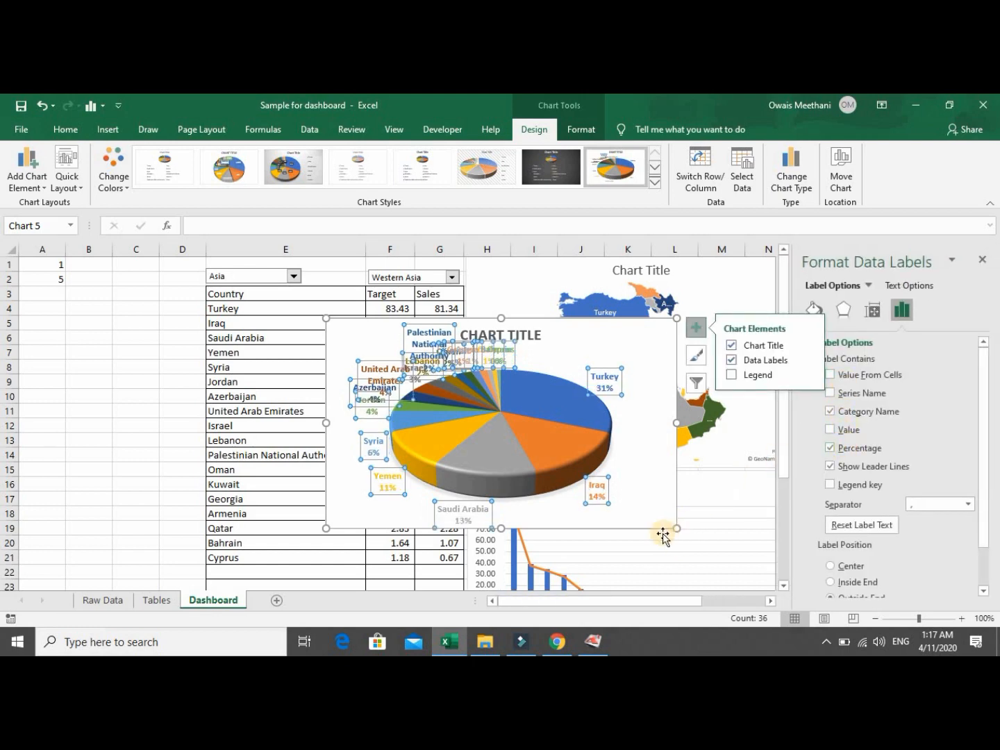
pyautogui.moveTo(659, 529); pyautogui.dragTo(317, 506)
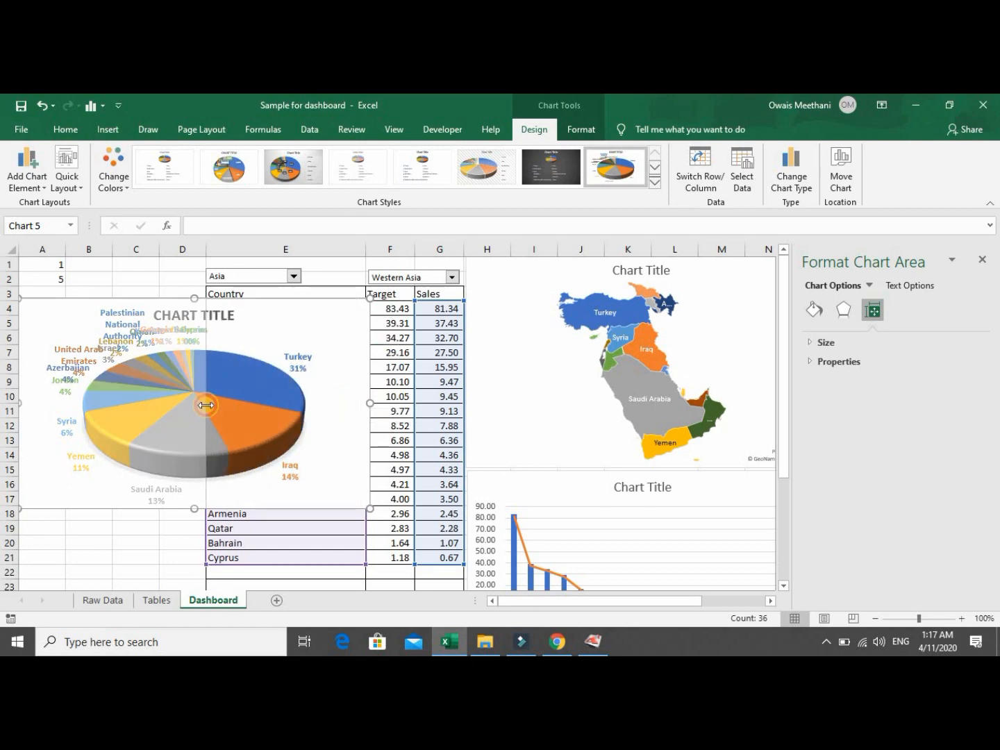
# Narrow the pie chart and move it up so it fills A1:D15 beside the country table.
pyautogui.moveTo(206, 405); pyautogui.dragTo(206, 405)
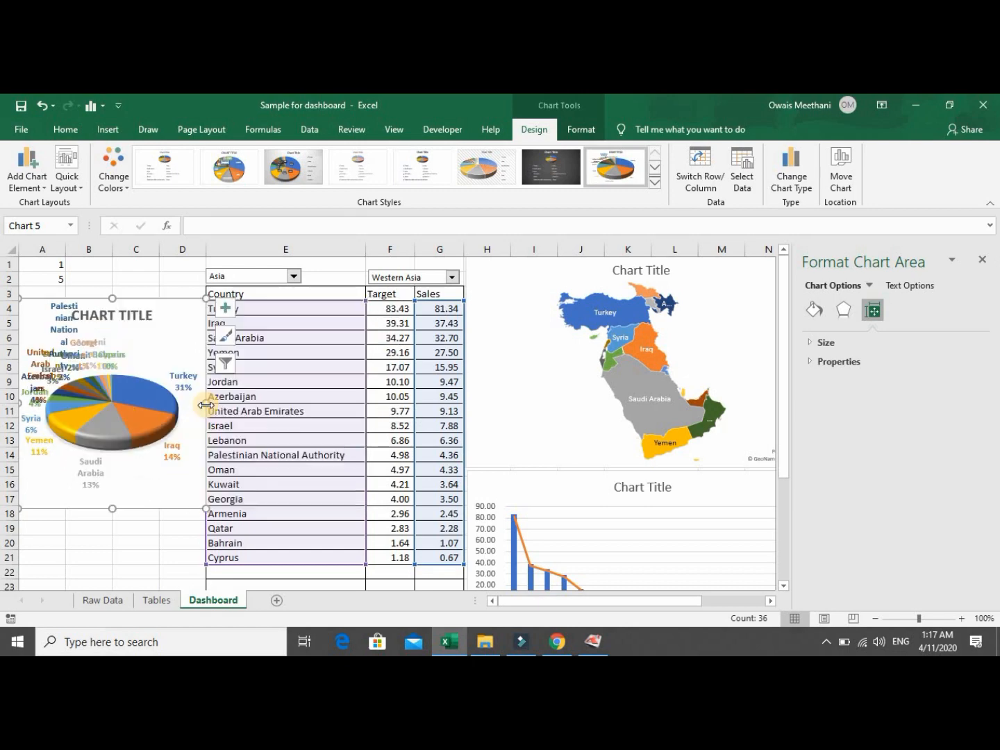
pyautogui.click(982, 261)
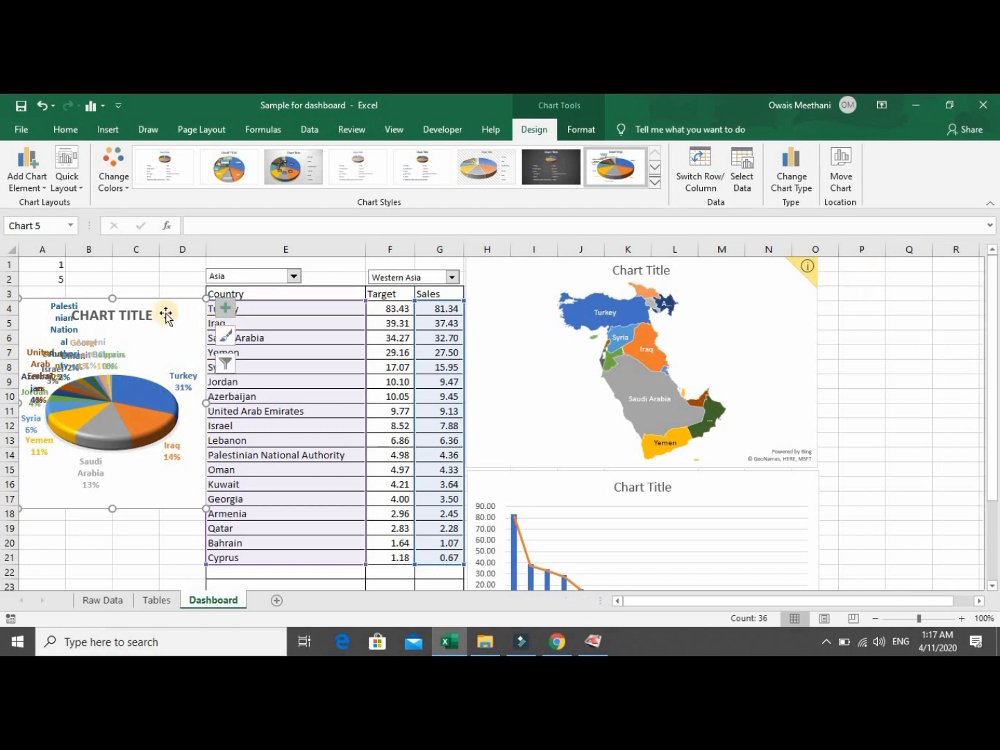
pyautogui.moveTo(161, 290); pyautogui.dragTo(159, 257)
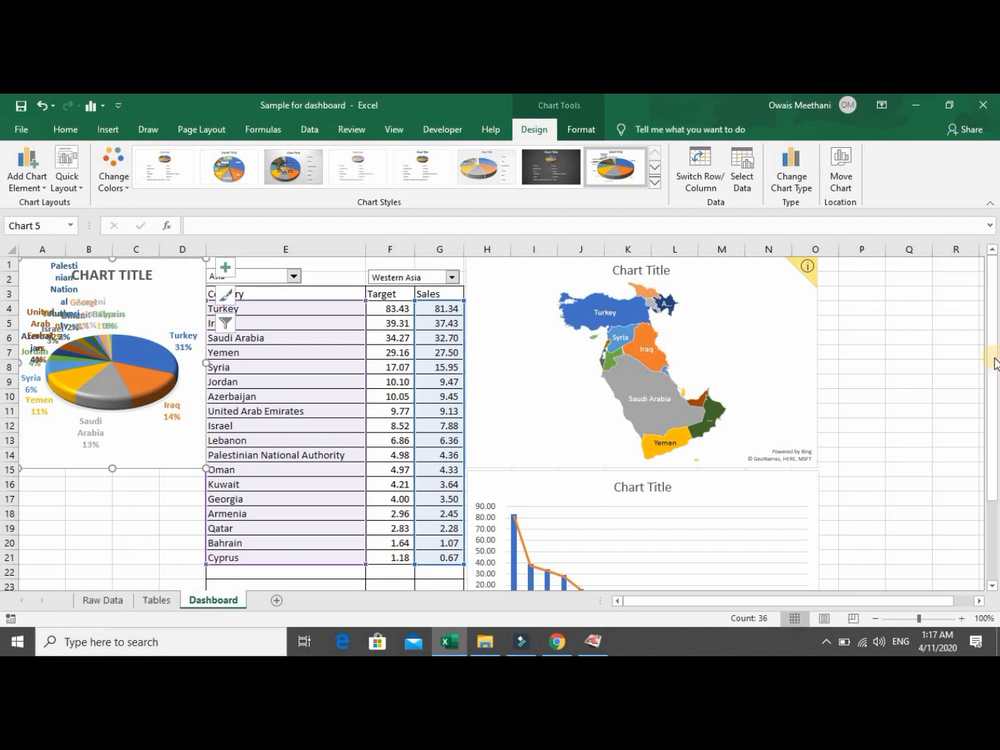
pyautogui.moveTo(995, 363); pyautogui.dragTo(982, 330)
pyautogui.click(154, 347)
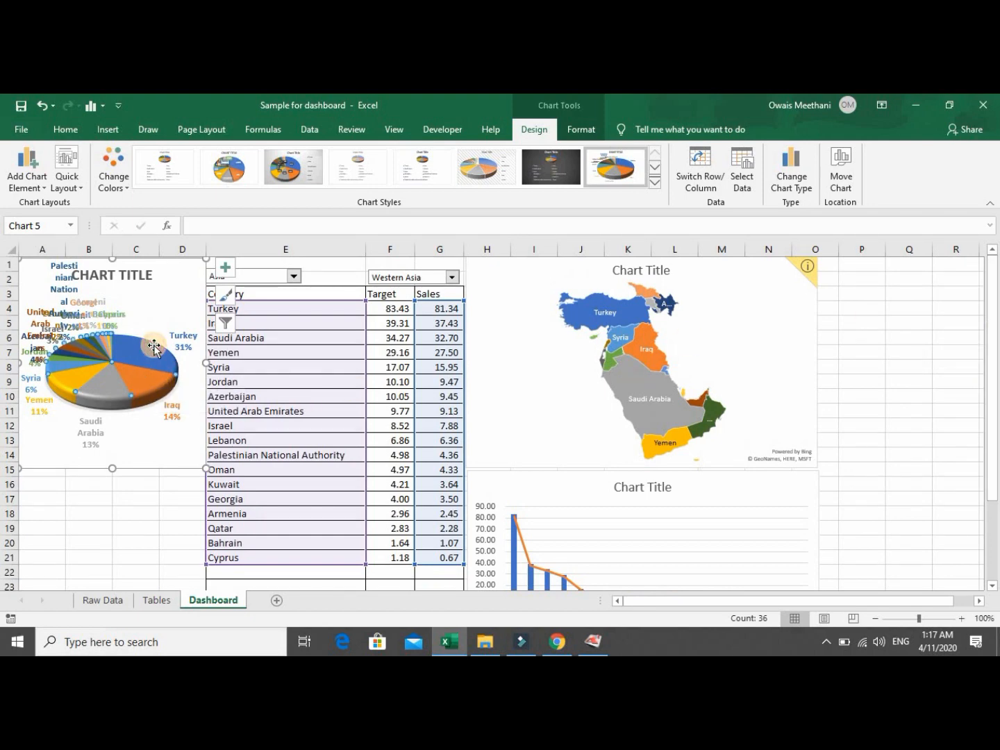
pyautogui.click(147, 324)
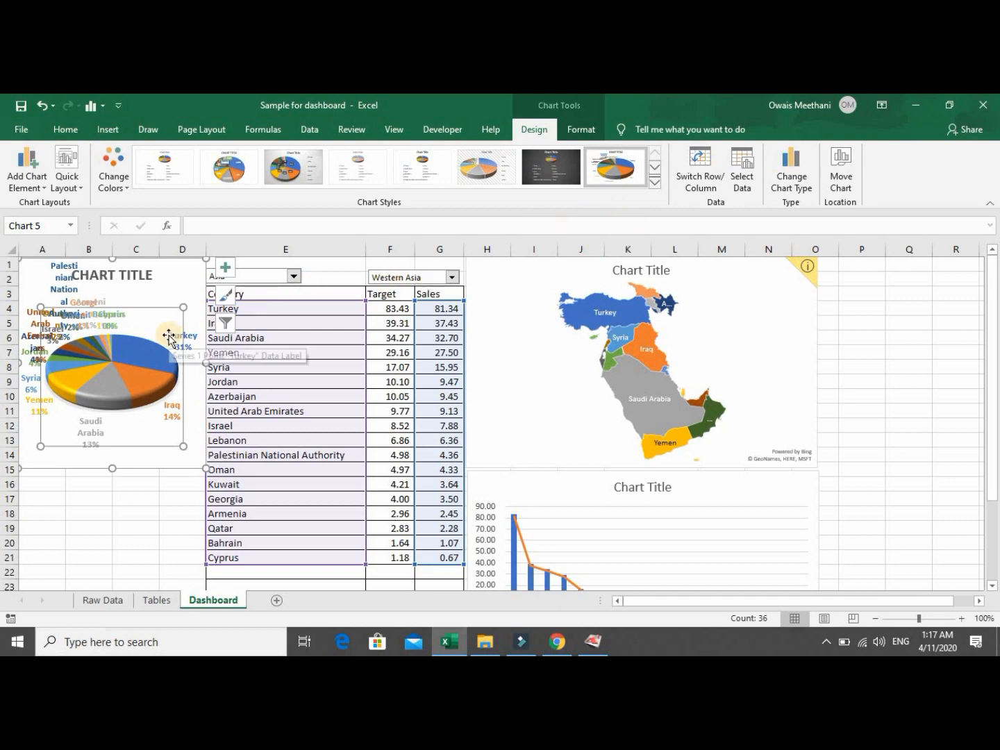
pyautogui.click(582, 129)
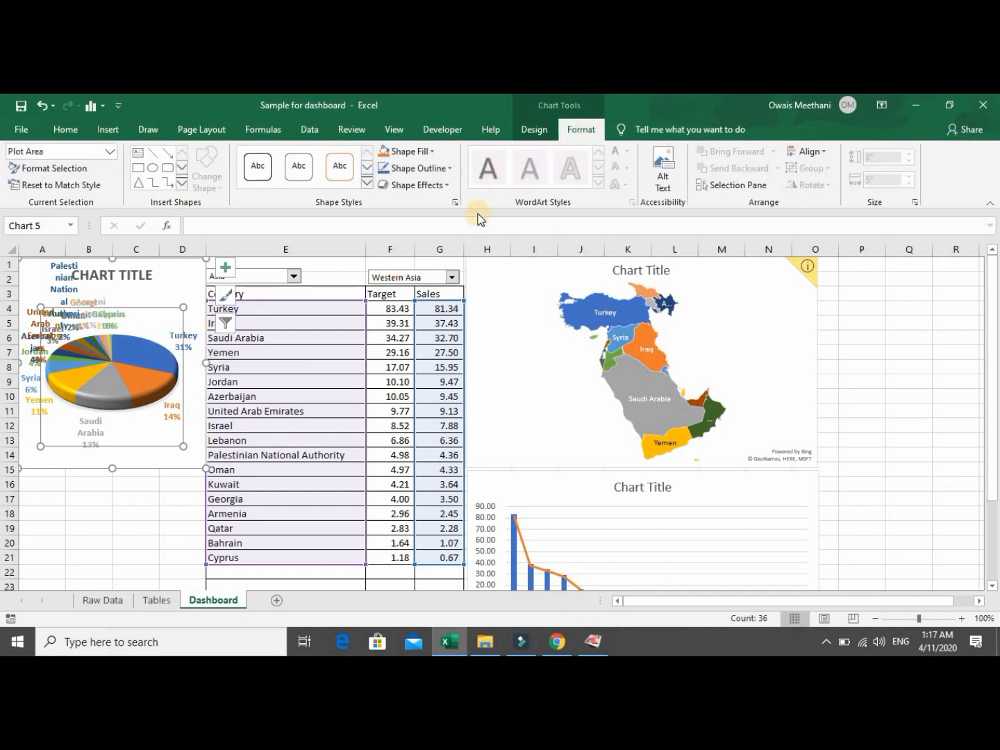
pyautogui.click(528, 134)
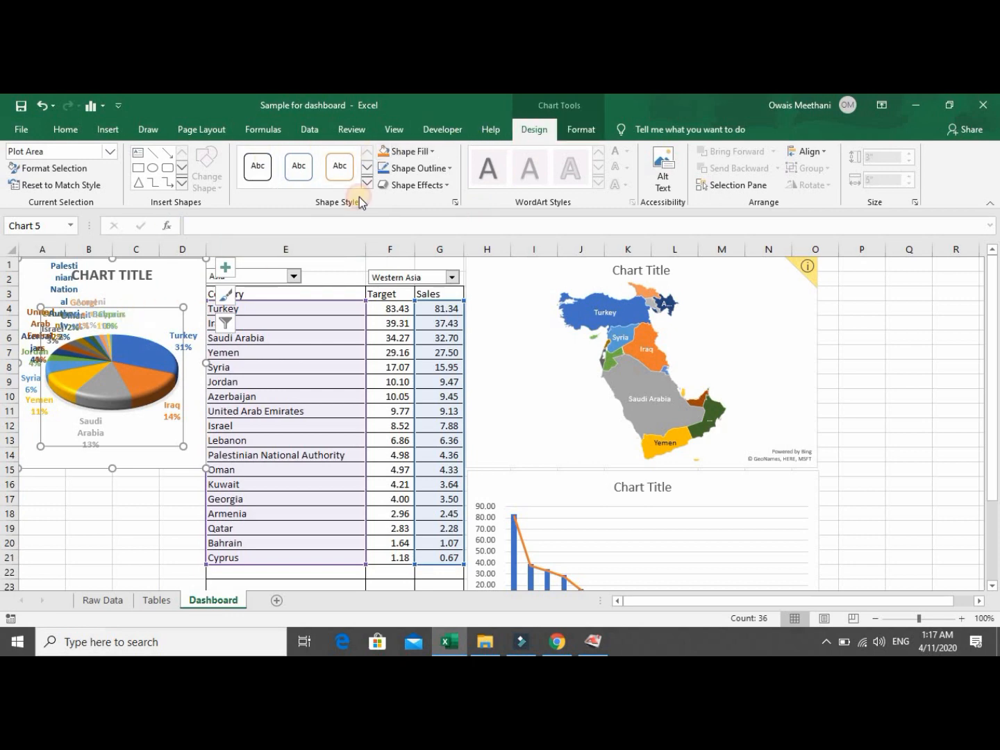
# Set the pie chart's 3-D Y Rotation to 30°.
pyautogui.rightClick(165, 329)
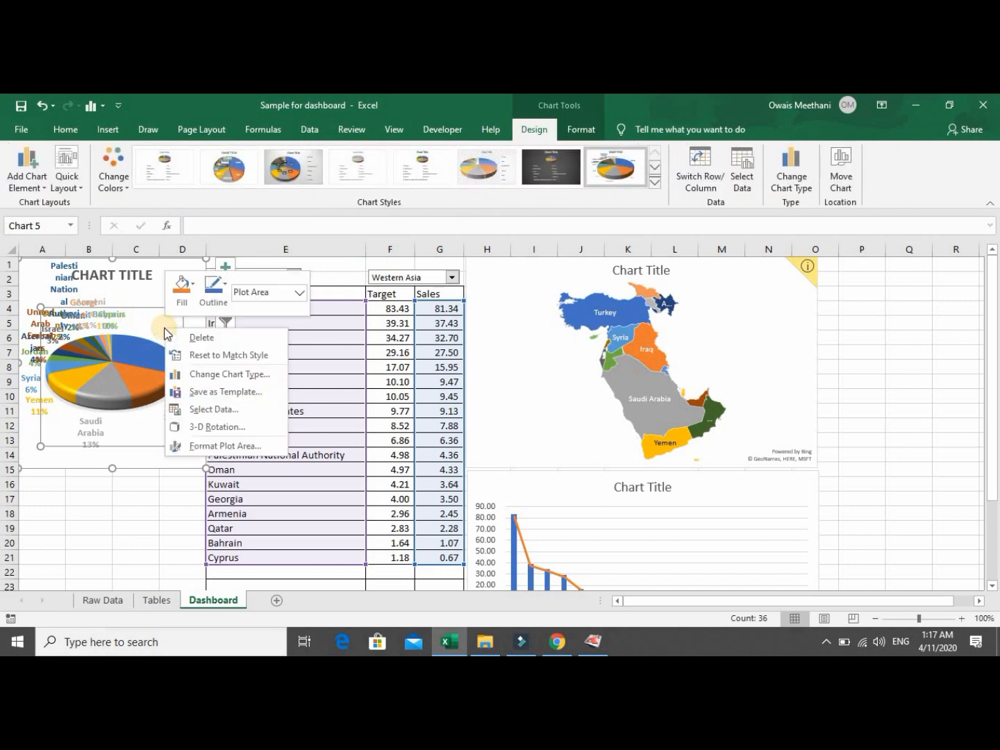
pyautogui.click(221, 427)
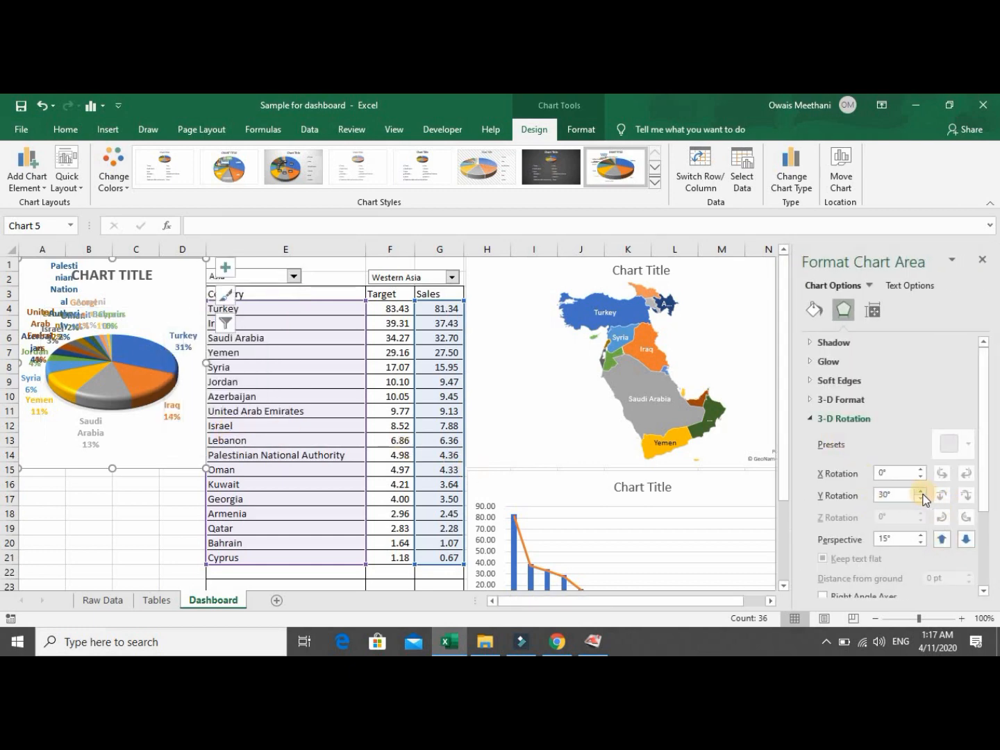
pyautogui.click(920, 497)
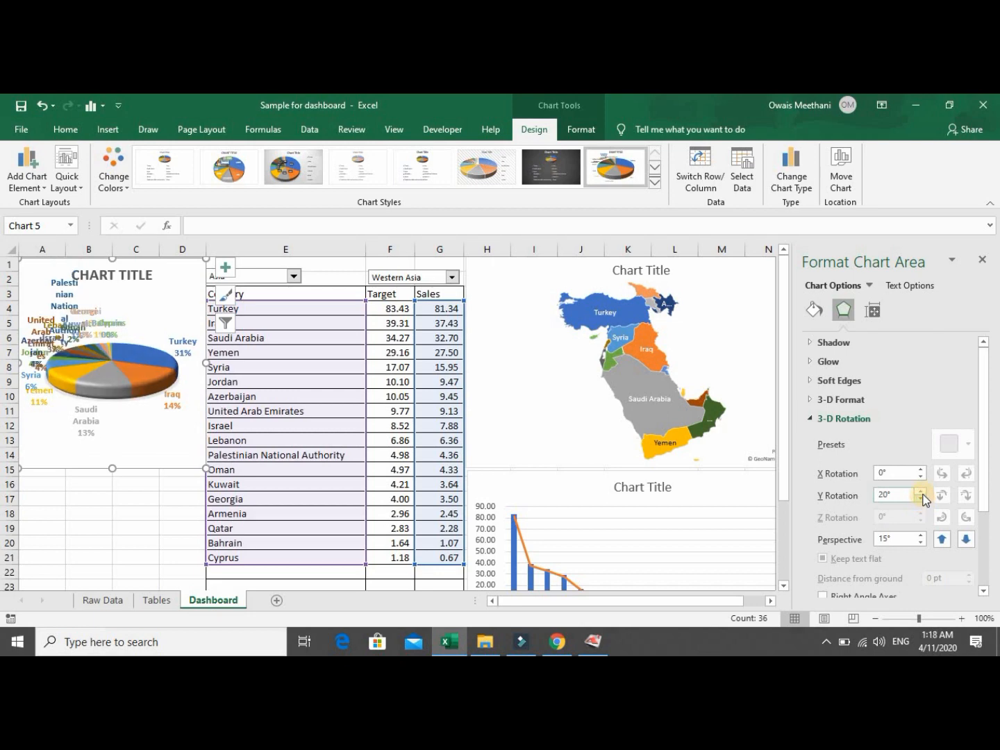
pyautogui.click(921, 492)
# Raise the pie's X Rotation to 260° so Turkey's slice faces the upper left.
pyautogui.doubleClick(919, 470)
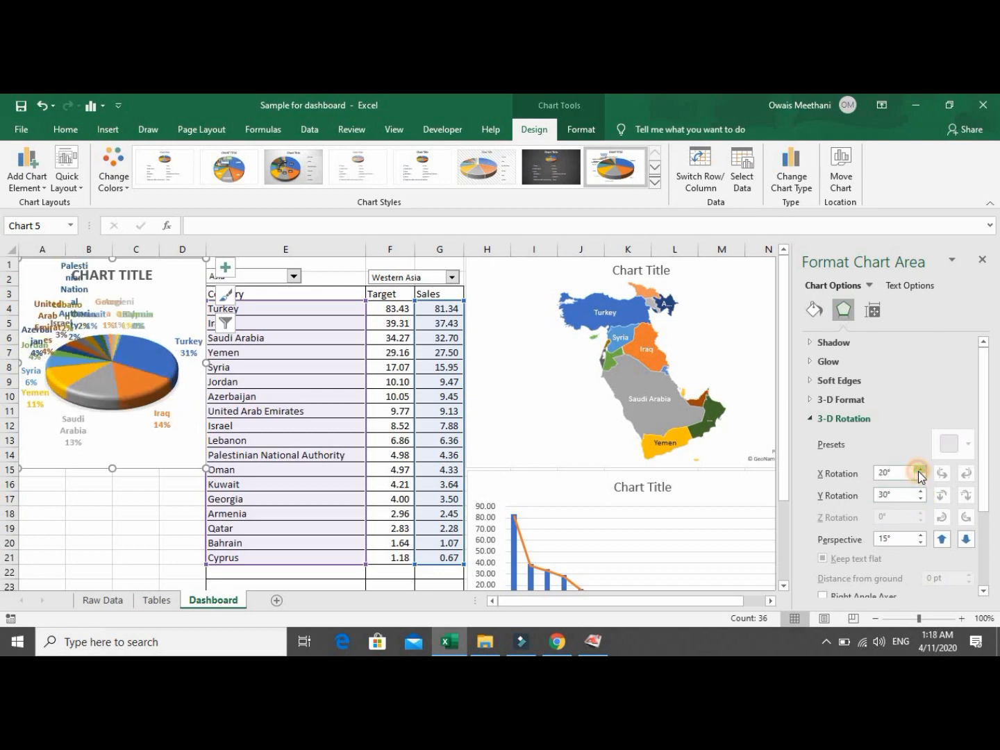
pyautogui.click(919, 470)
pyautogui.doubleClick(919, 470)
pyautogui.doubleClick(919, 470)
pyautogui.doubleClick(920, 471)
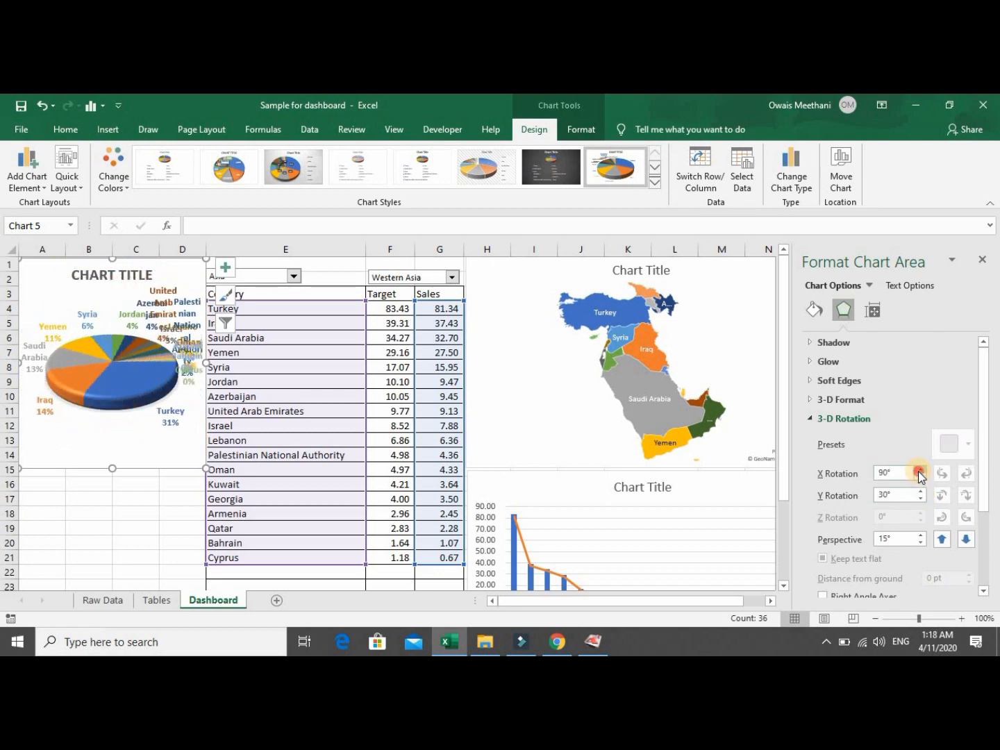
pyautogui.doubleClick(919, 470)
pyautogui.doubleClick(919, 470)
pyautogui.doubleClick(920, 471)
pyautogui.doubleClick(920, 471)
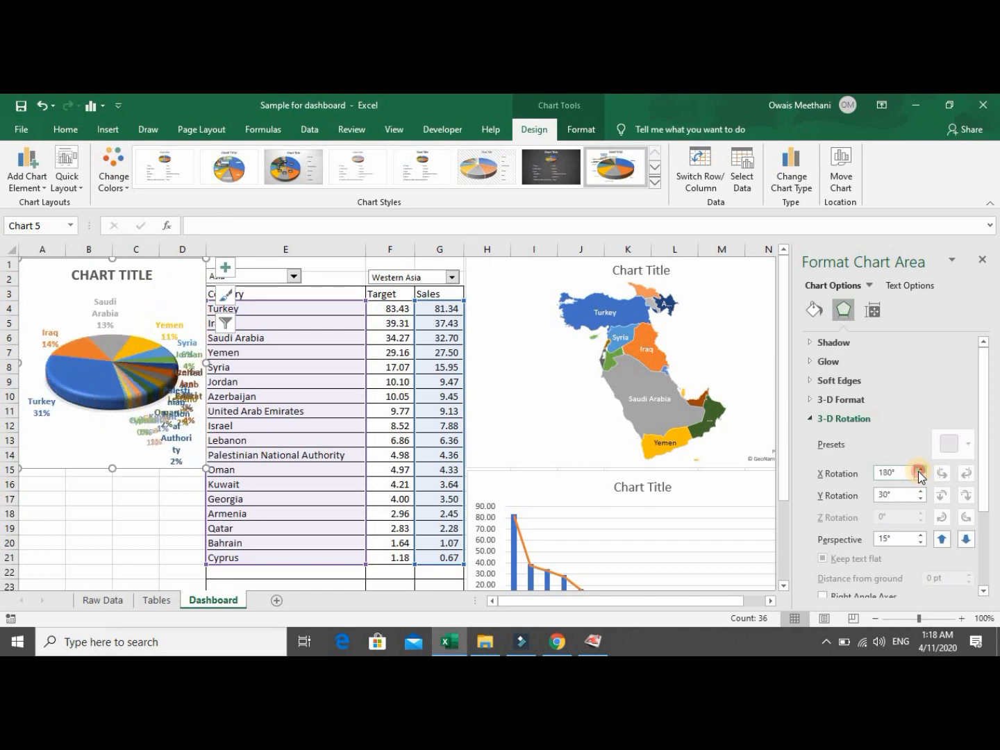
pyautogui.doubleClick(919, 470)
pyautogui.click(919, 471)
pyautogui.click(919, 470)
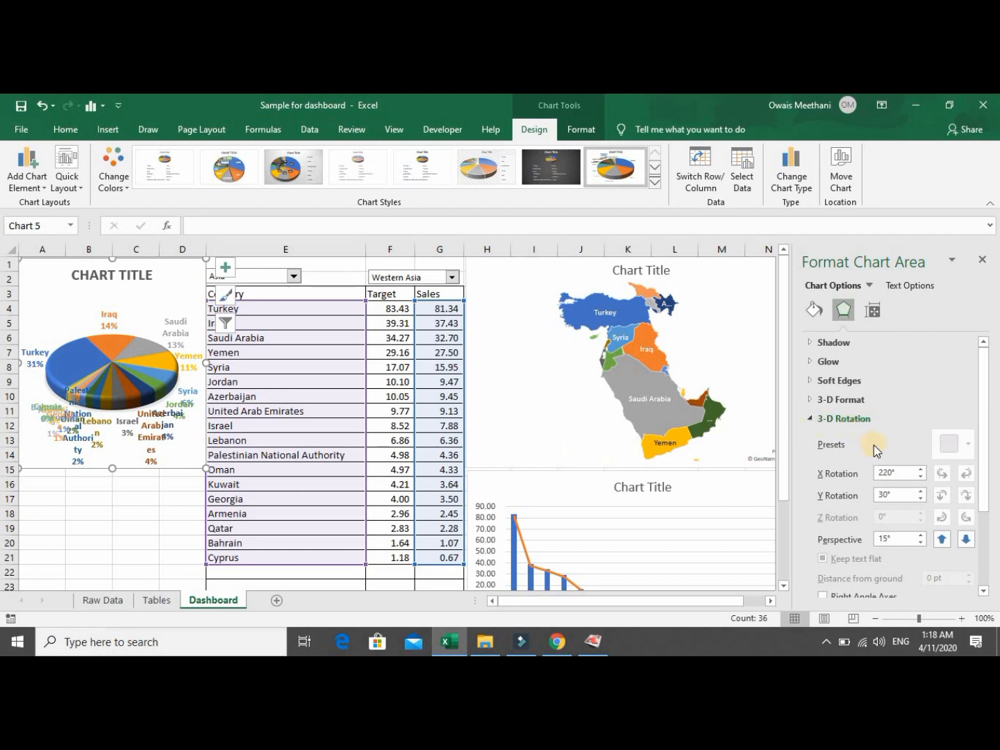
pyautogui.click(920, 470)
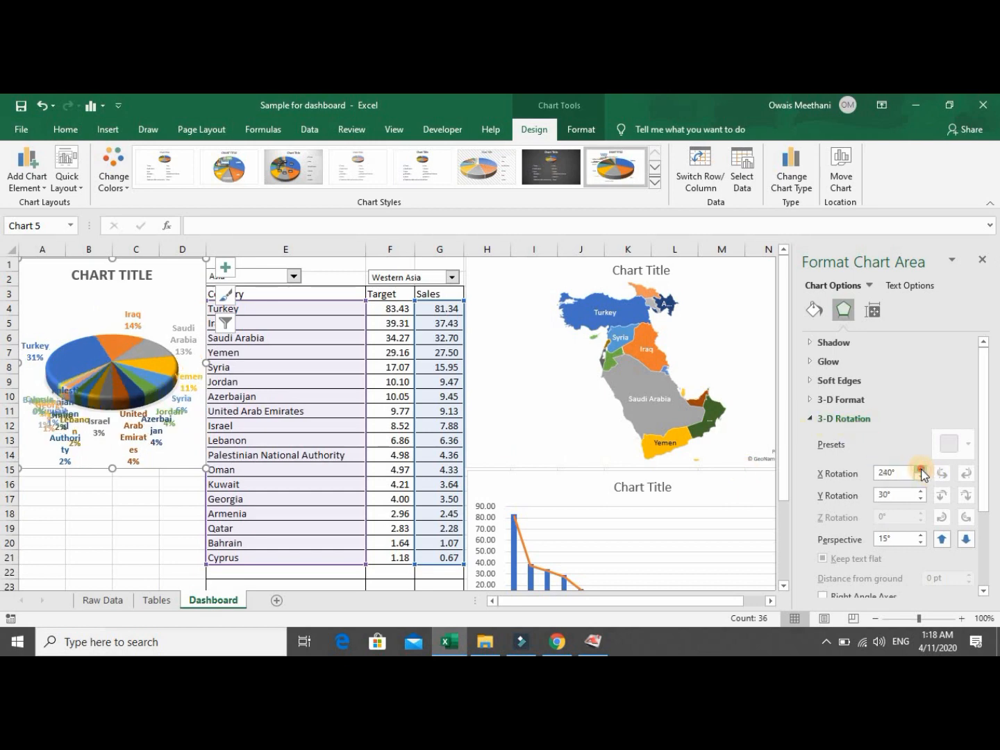
pyautogui.click(920, 470)
pyautogui.click(920, 470)
pyautogui.click(920, 470)
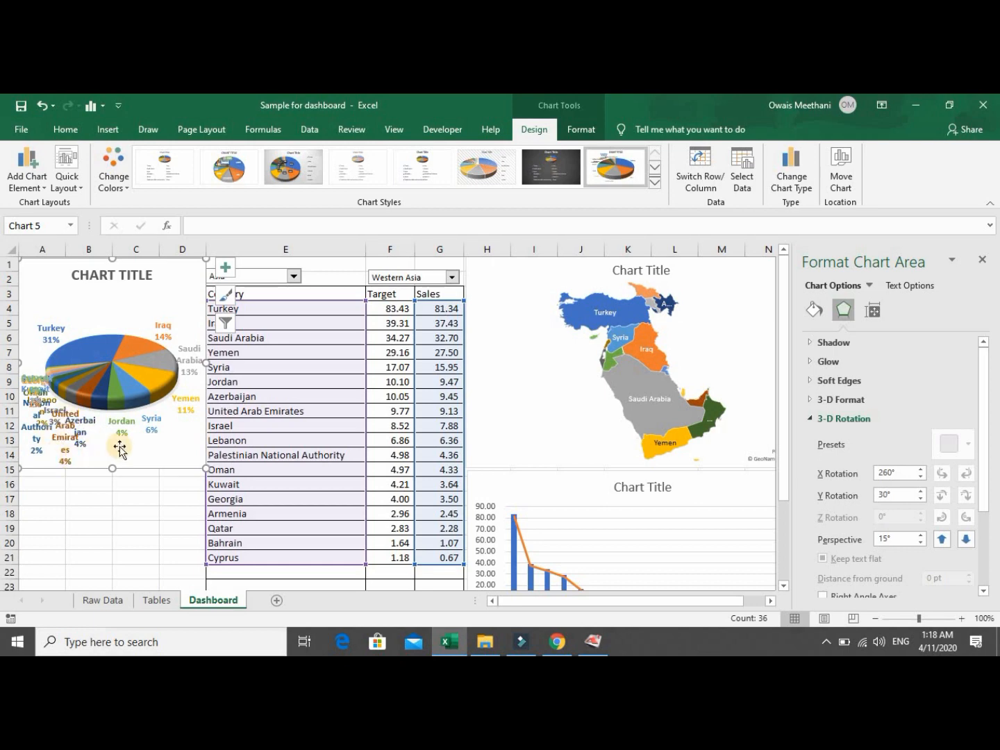
# Drag the Syria label right of the pie and the Jordan label below it.
pyautogui.click(154, 423)
pyautogui.click(155, 422)
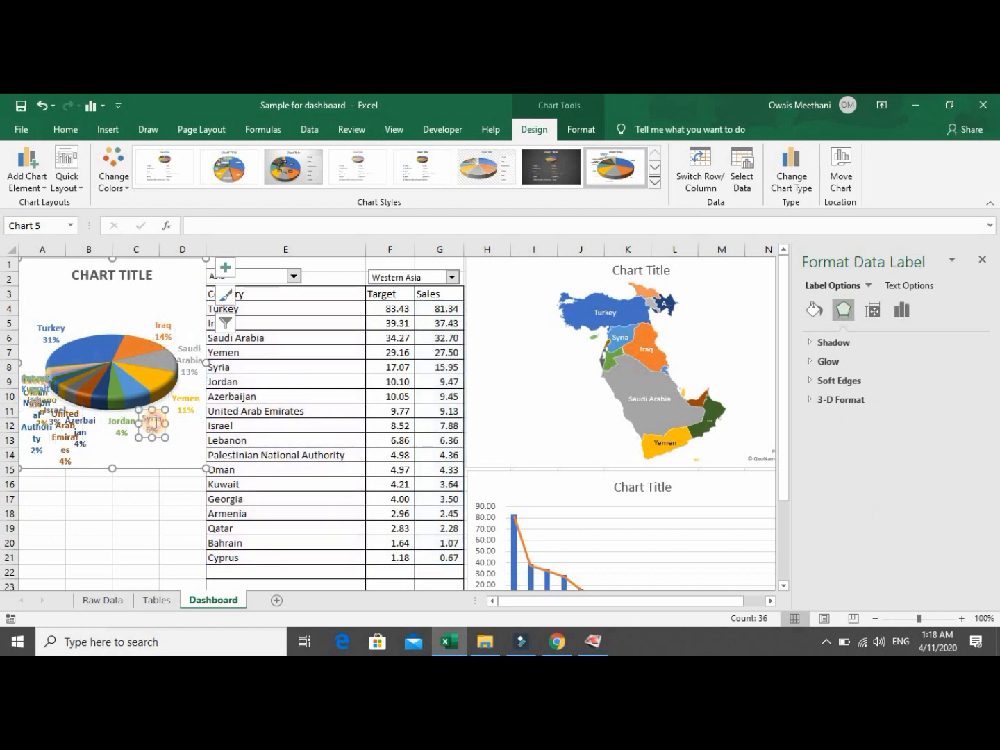
pyautogui.doubleClick(156, 422)
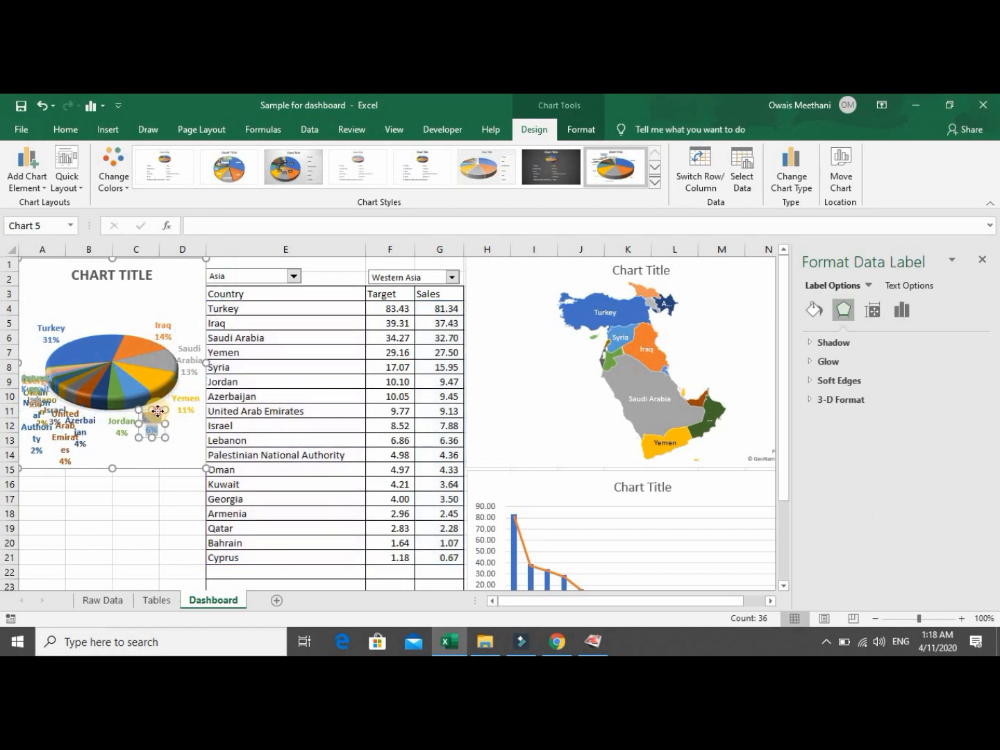
pyautogui.moveTo(158, 411); pyautogui.dragTo(192, 427)
pyautogui.click(129, 421)
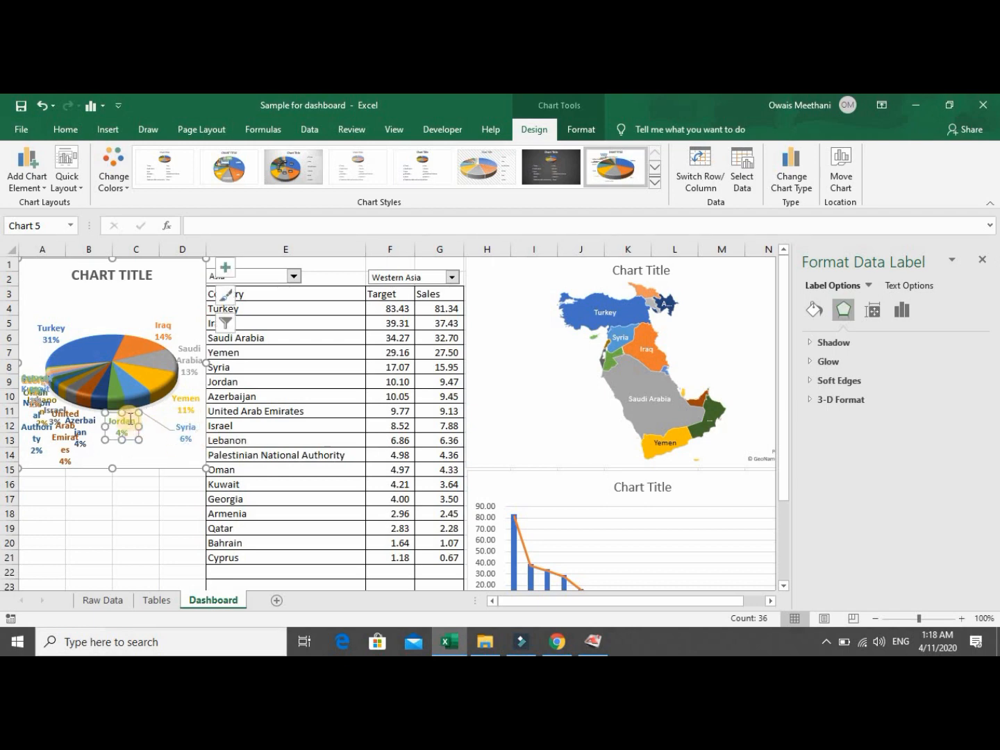
pyautogui.moveTo(129, 414); pyautogui.dragTo(157, 442)
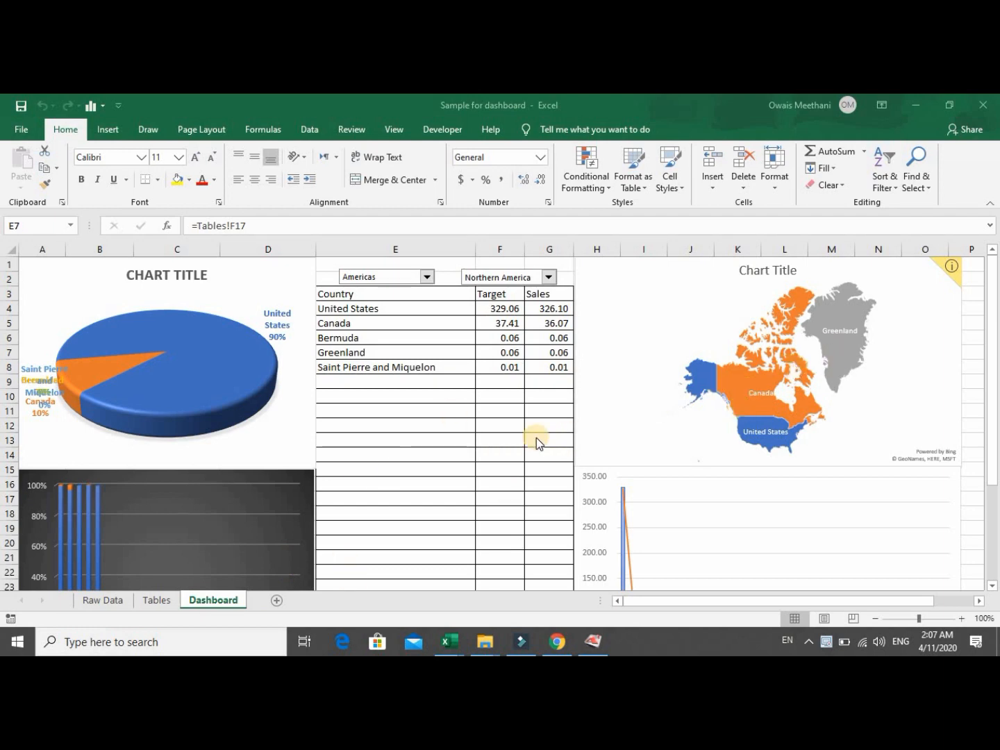
# Switch the subregion dropdown to Caribbean, then back to Northern America.
pyautogui.click(550, 279)
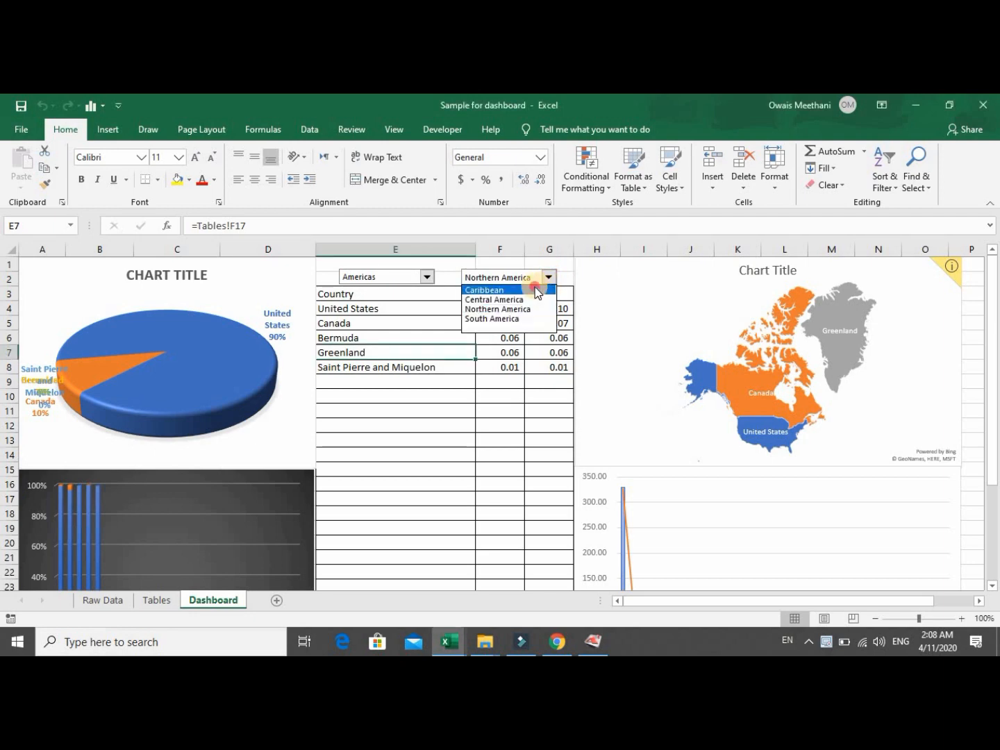
pyautogui.click(534, 286)
pyautogui.click(548, 278)
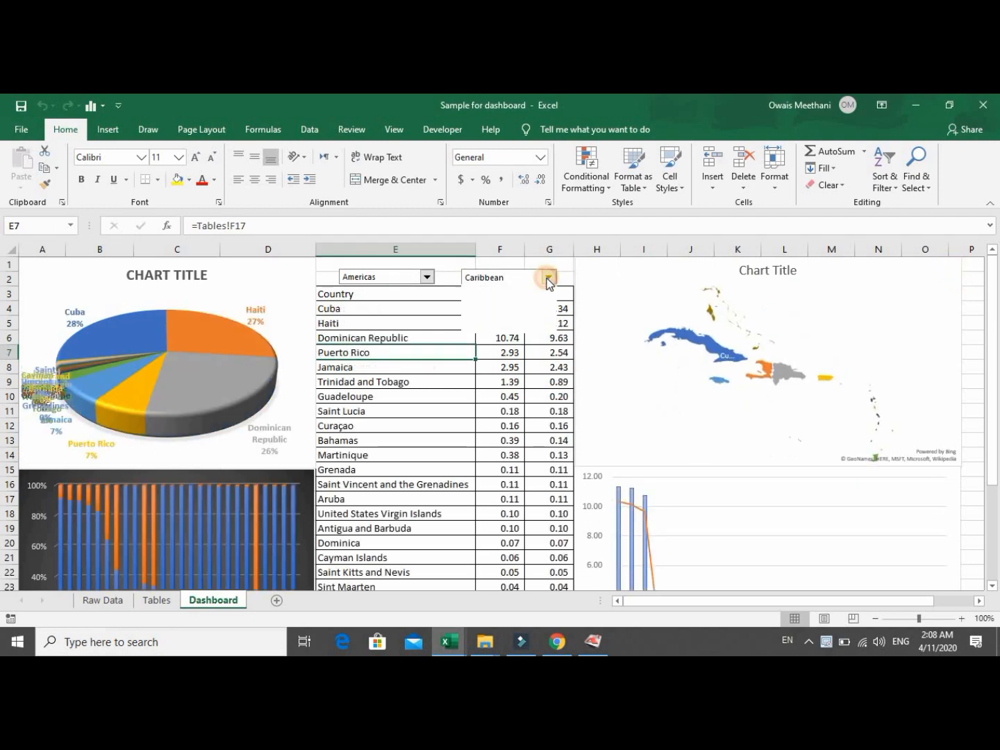
pyautogui.click(526, 308)
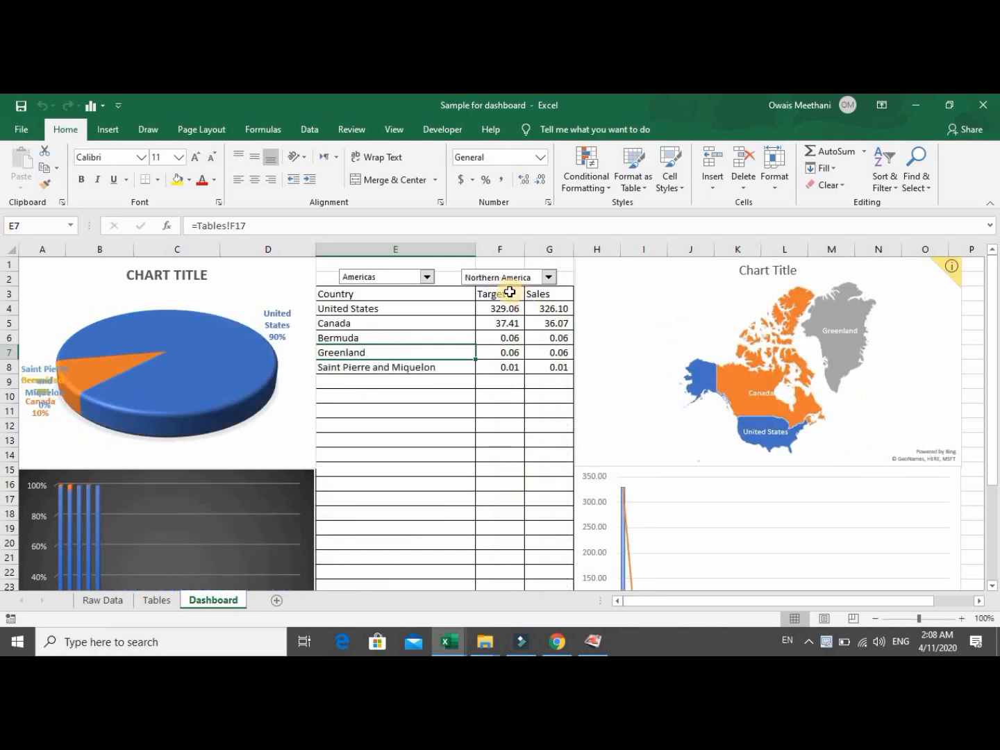
pyautogui.moveTo(992, 300); pyautogui.dragTo(997, 260)
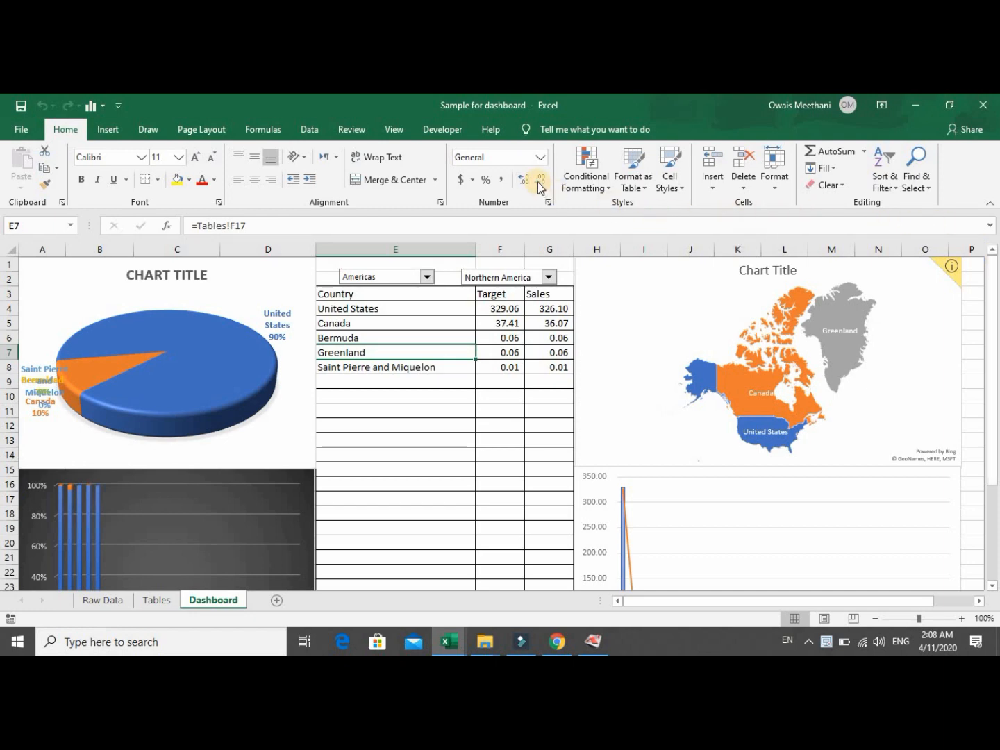
# Turn off the formula bar, headings and gridlines, and collapse the ribbon.
pyautogui.click(393, 131)
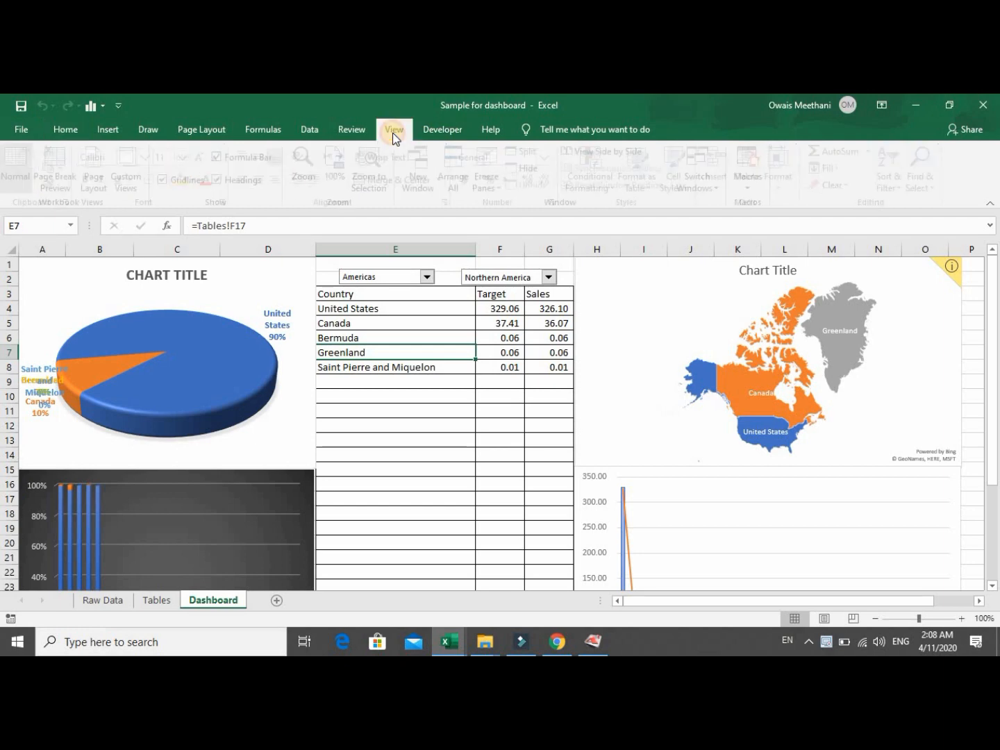
pyautogui.click(254, 159)
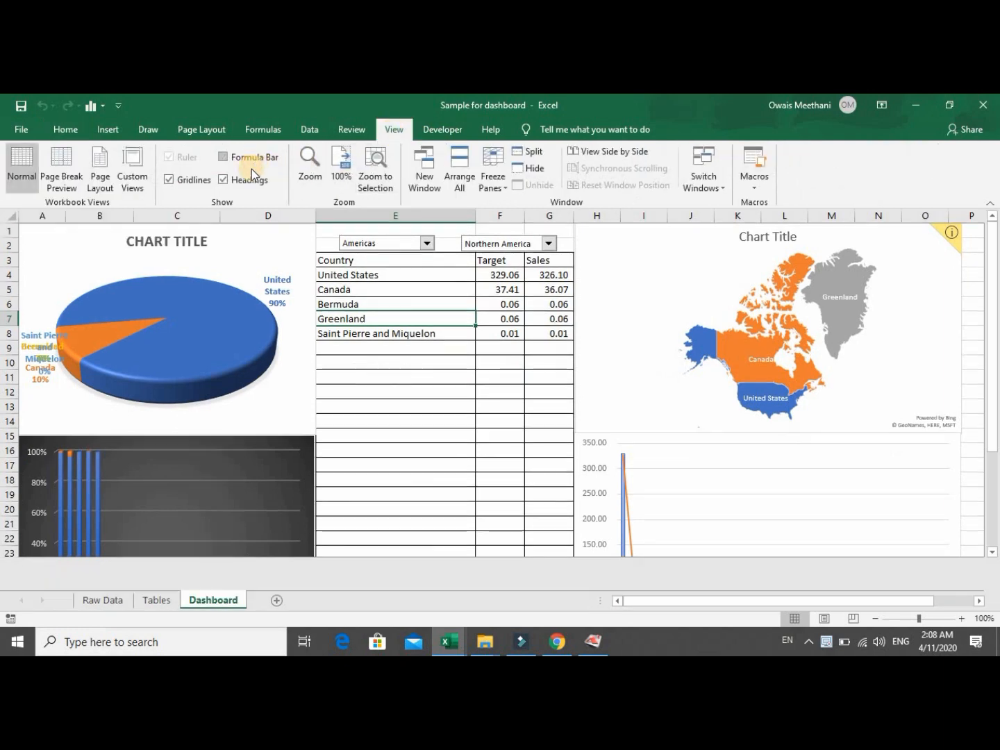
pyautogui.click(228, 179)
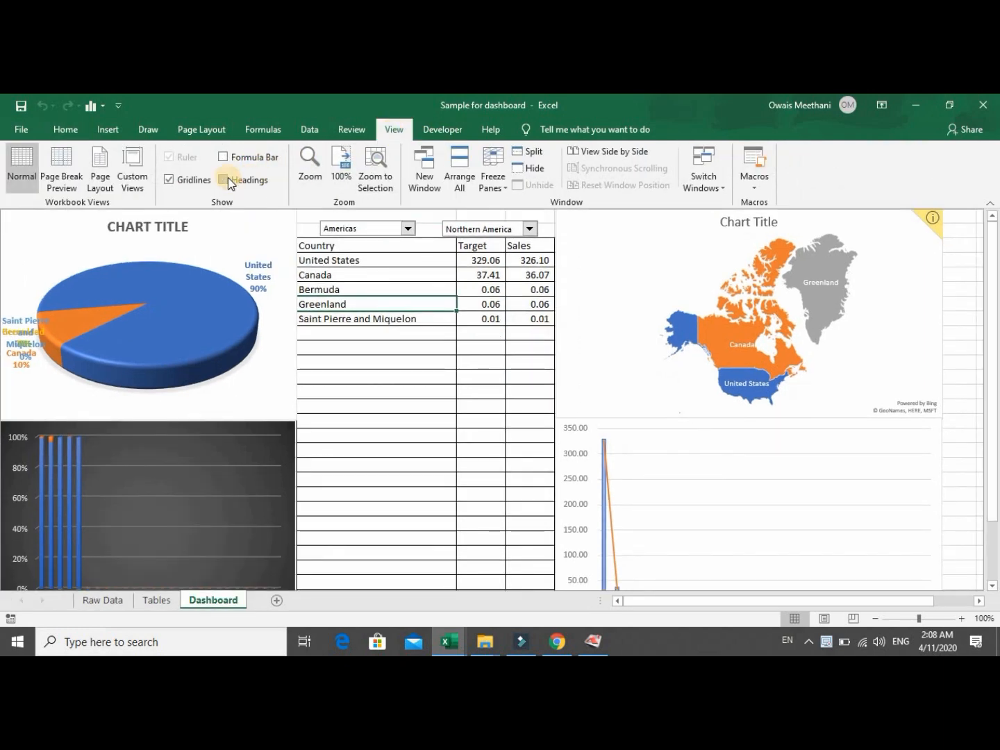
pyautogui.click(199, 180)
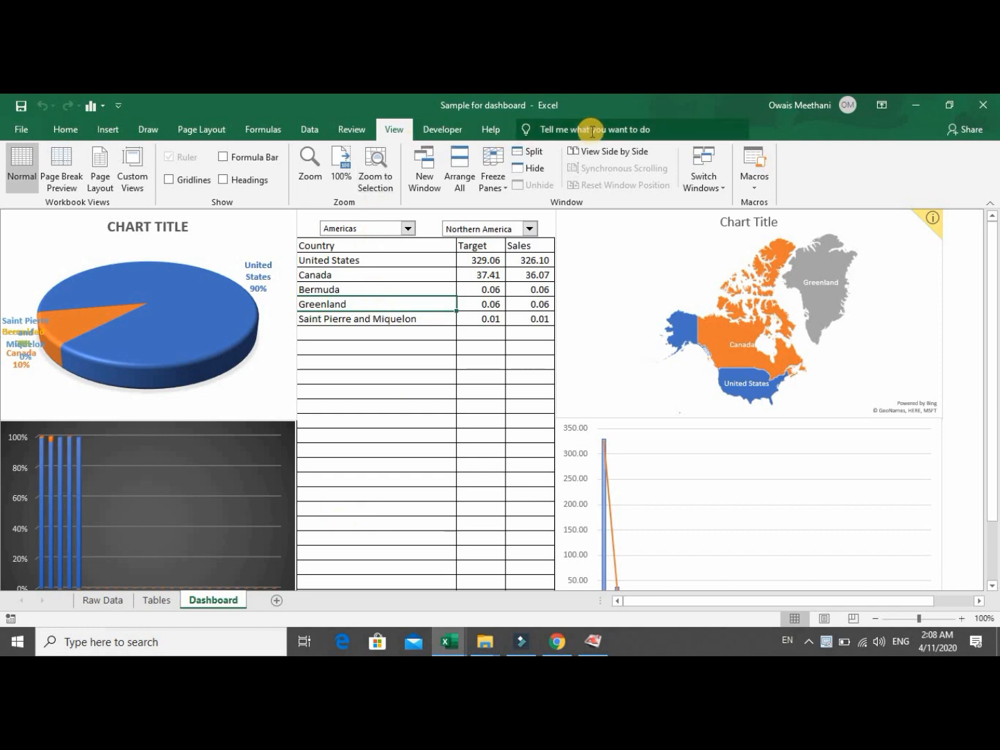
pyautogui.rightClick(404, 131)
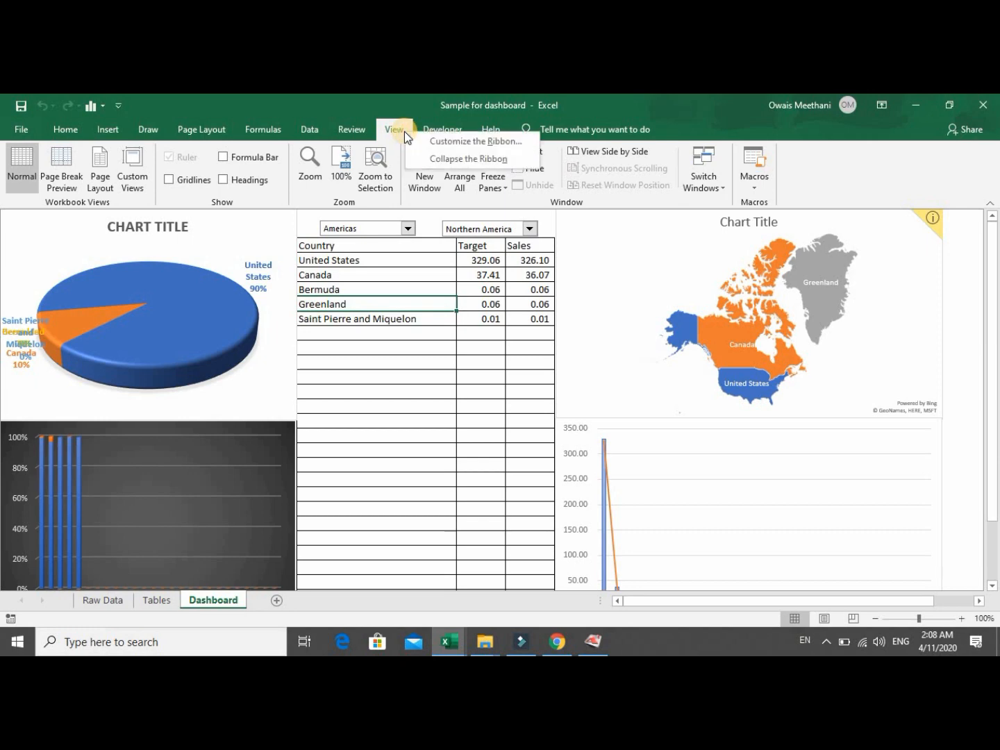
pyautogui.click(429, 154)
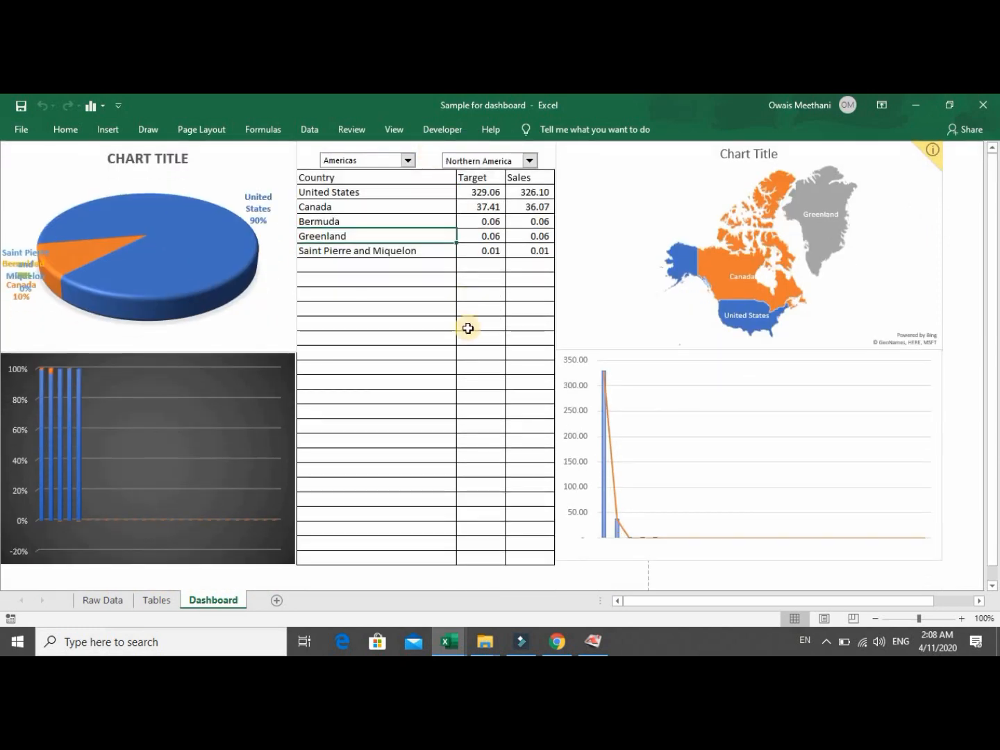
# Try the Caribbean subregion, then the Europe and Americas regions on the dashboard.
pyautogui.click(486, 574)
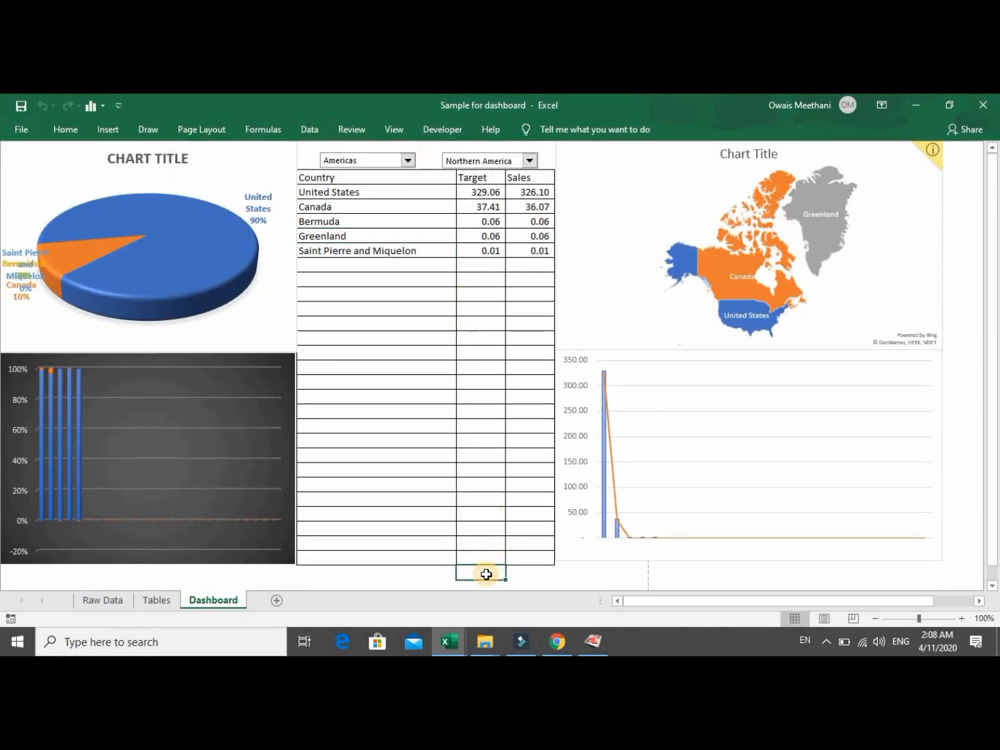
pyautogui.click(527, 164)
pyautogui.click(517, 172)
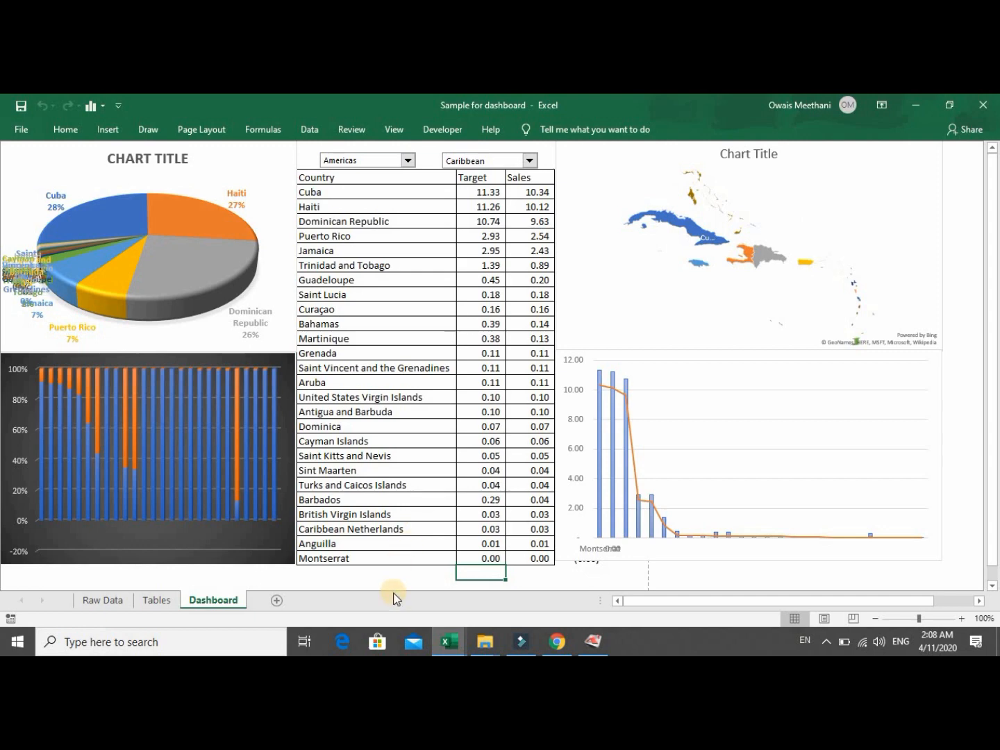
pyautogui.click(410, 160)
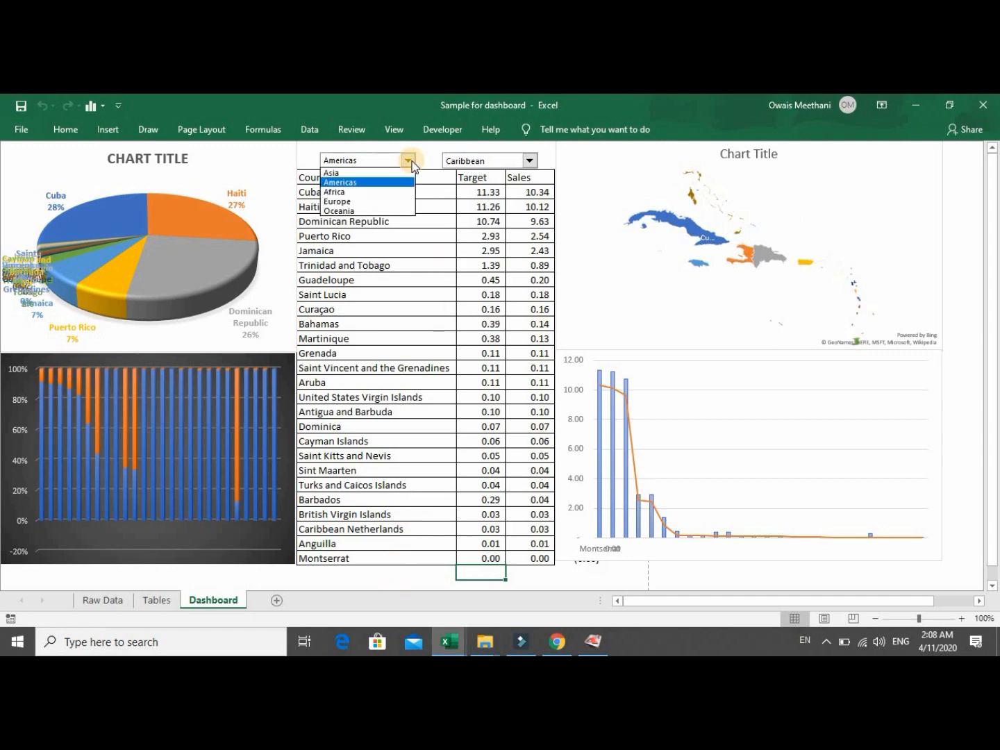
pyautogui.click(398, 202)
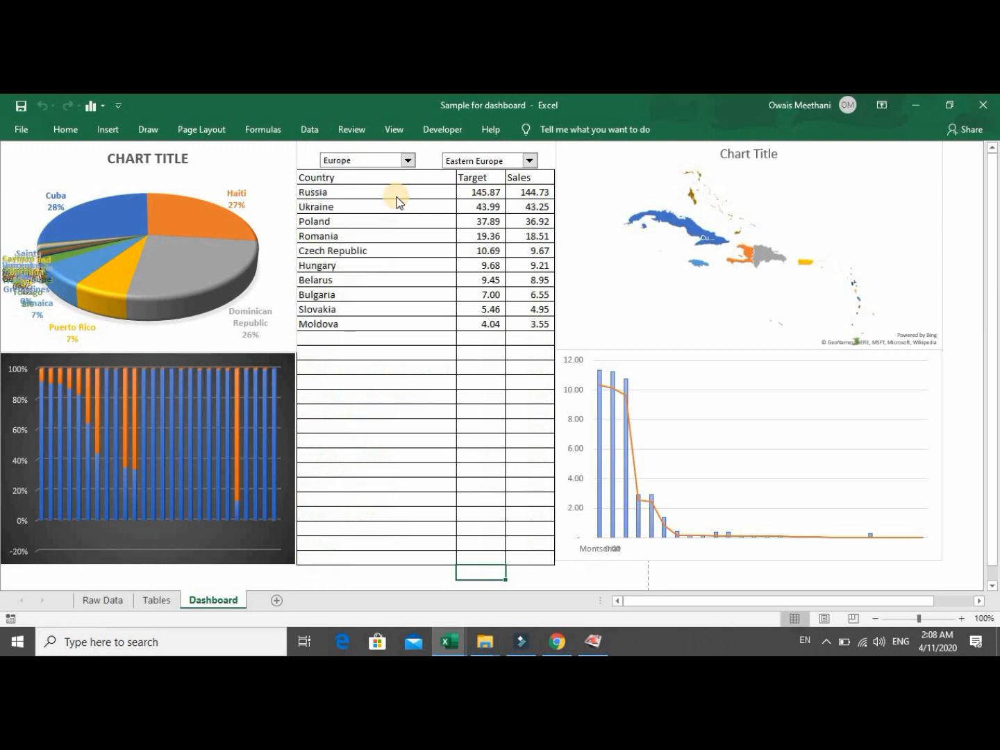
pyautogui.click(409, 162)
pyautogui.click(400, 183)
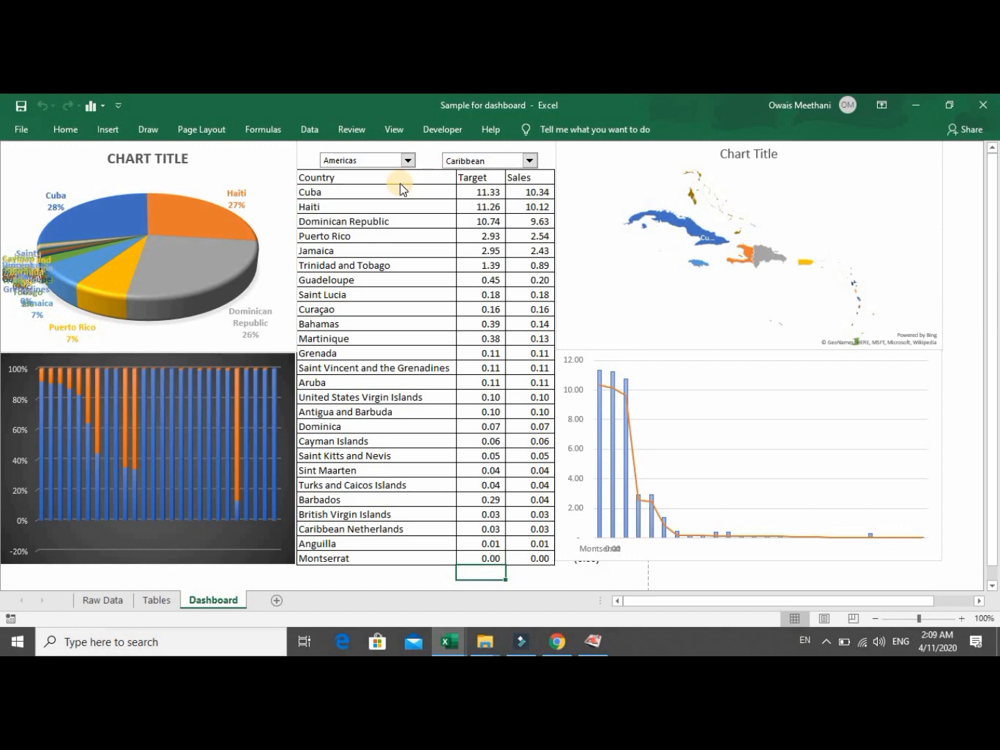
# Set the region to Asia and the subregion to Eastern Asia.
pyautogui.click(408, 162)
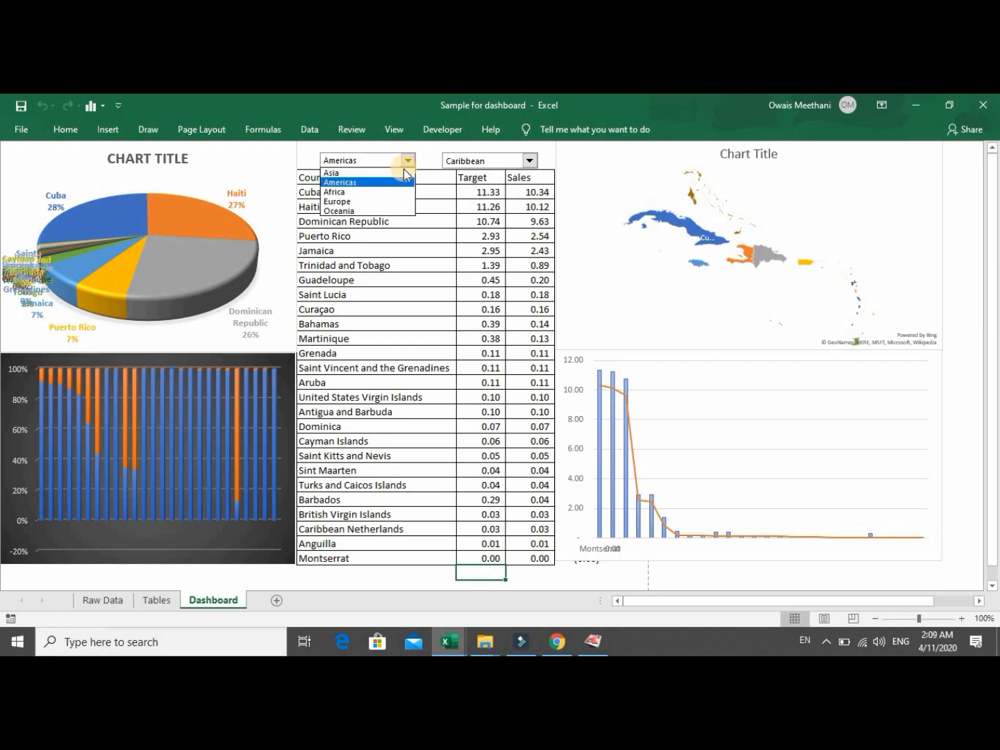
pyautogui.click(398, 172)
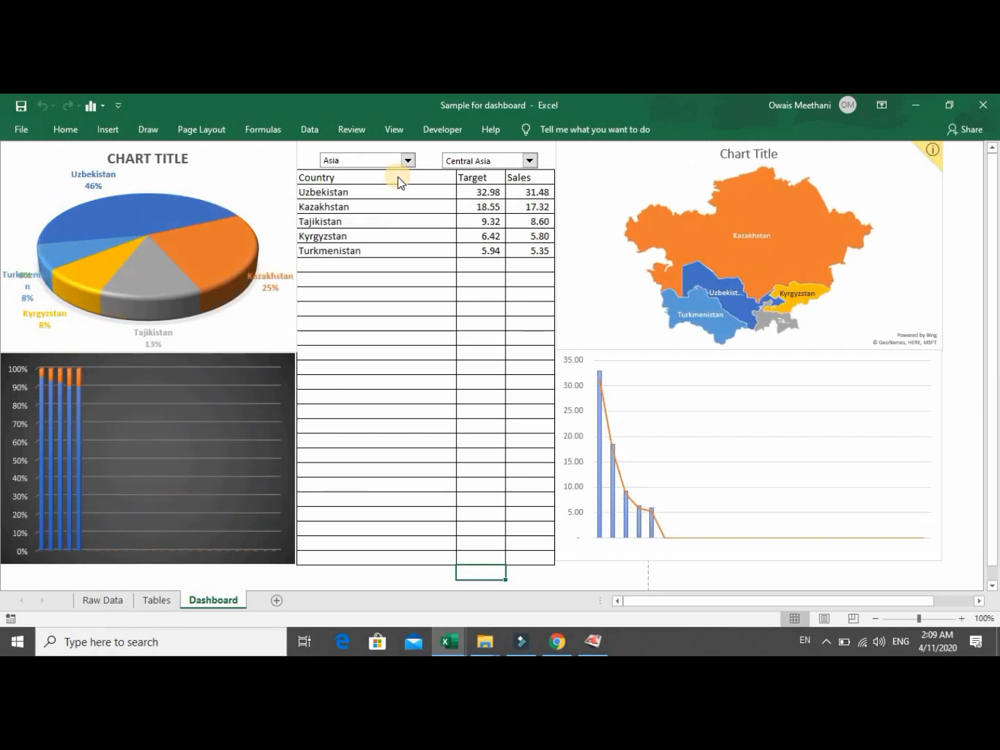
pyautogui.click(529, 160)
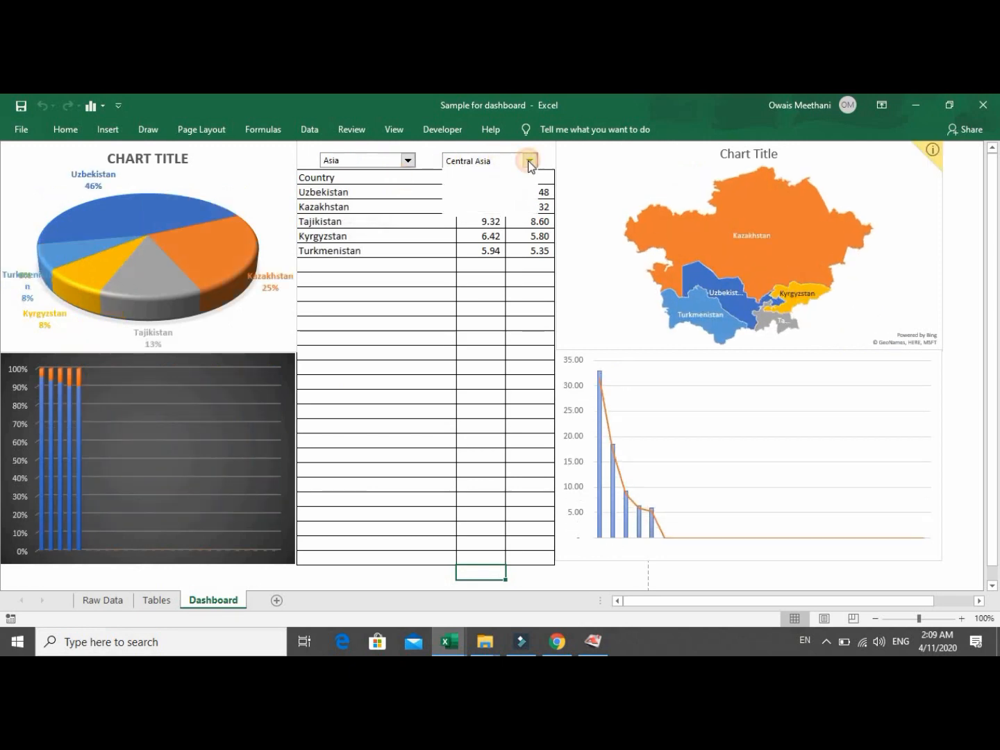
pyautogui.click(506, 184)
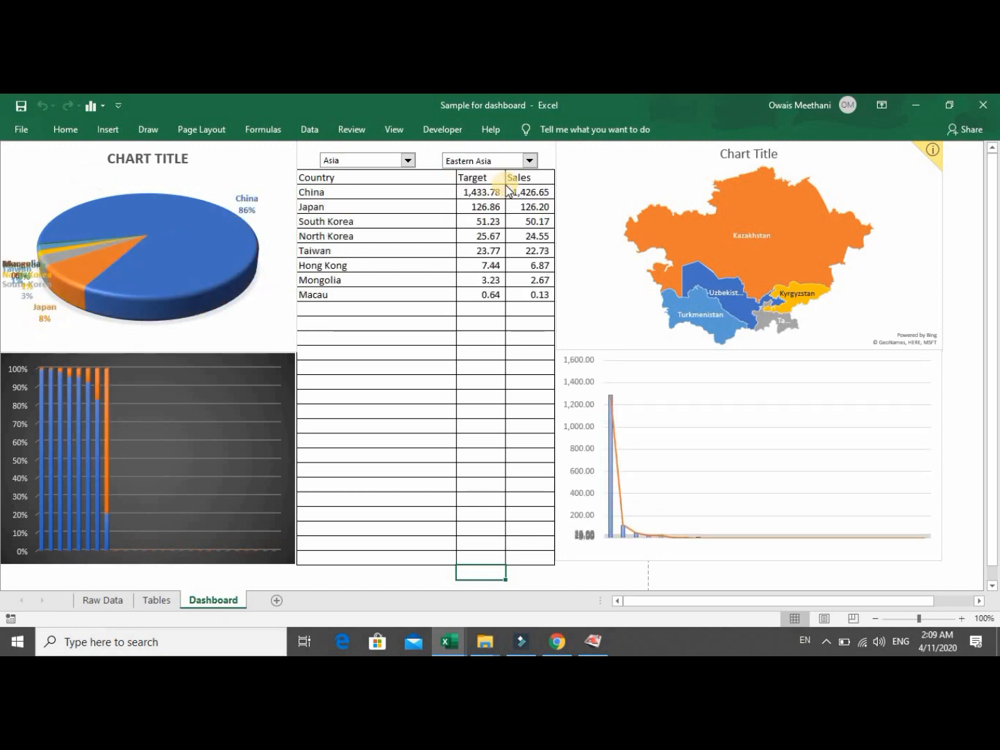